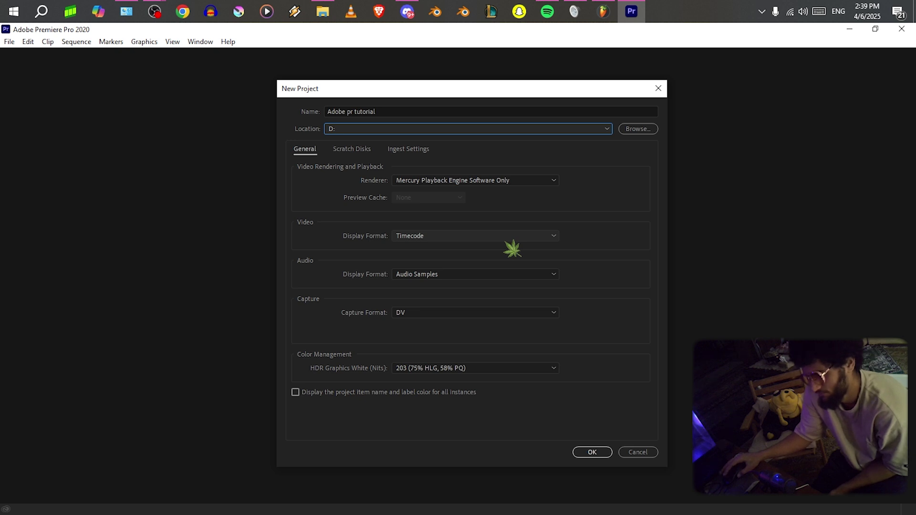
# Create the project "Adobe pr tutorial" on D: with the Mercury Playback Engine GPU Acceleration (CUDA) renderer and Timecode video display format.
pyautogui.click(506, 240)
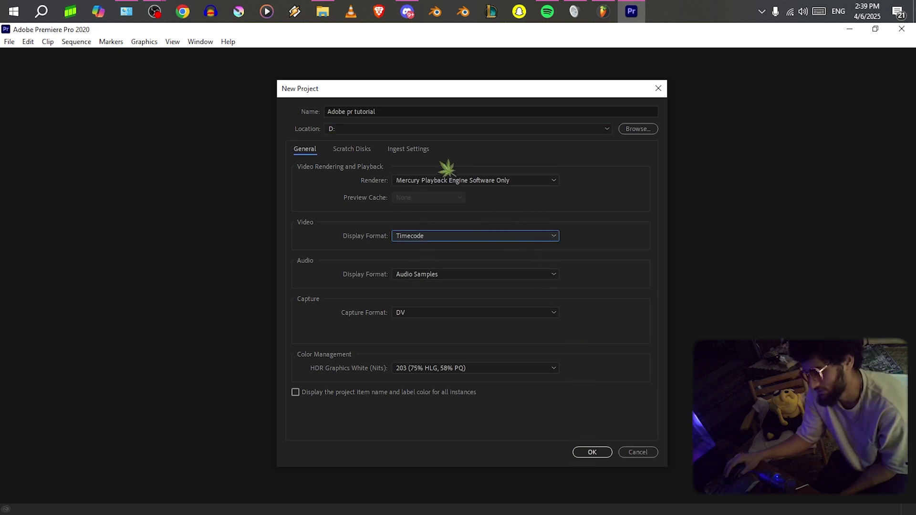
pyautogui.click(465, 181)
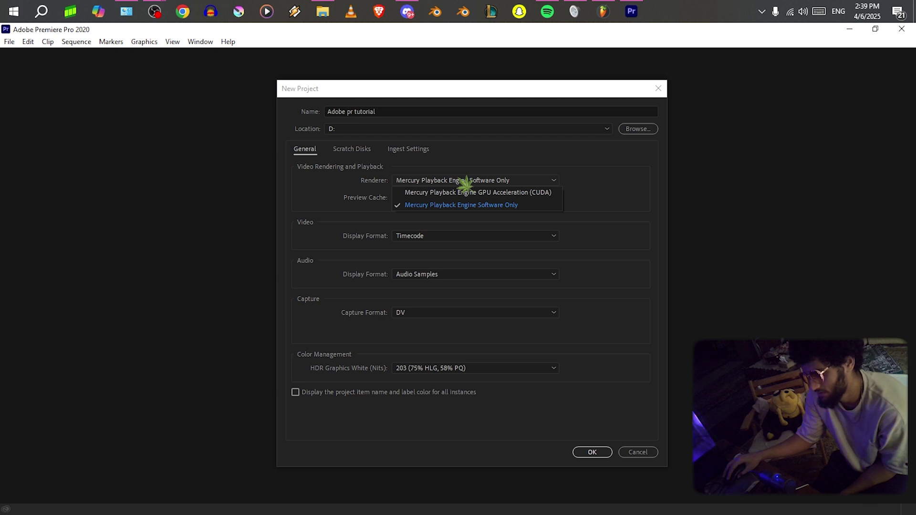
pyautogui.click(546, 193)
pyautogui.click(593, 452)
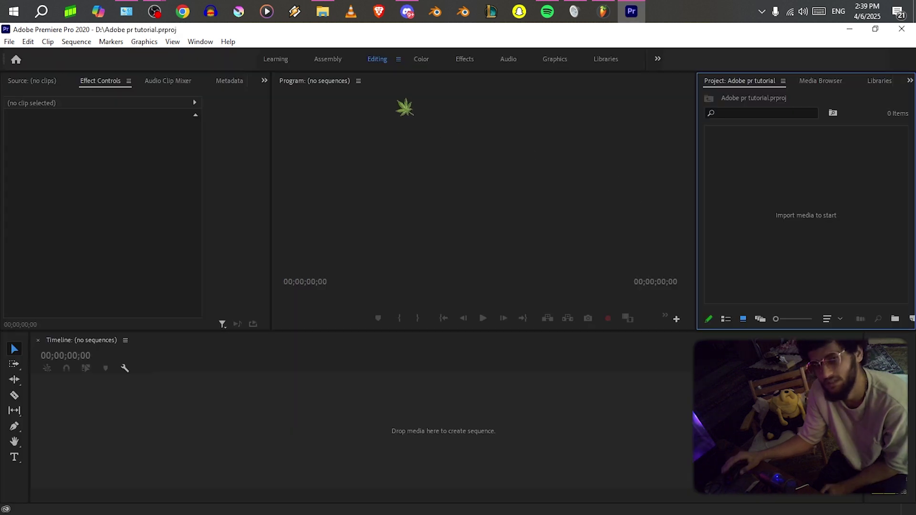
# Reset the Editing workspace to its saved layout.
pyautogui.click(398, 59)
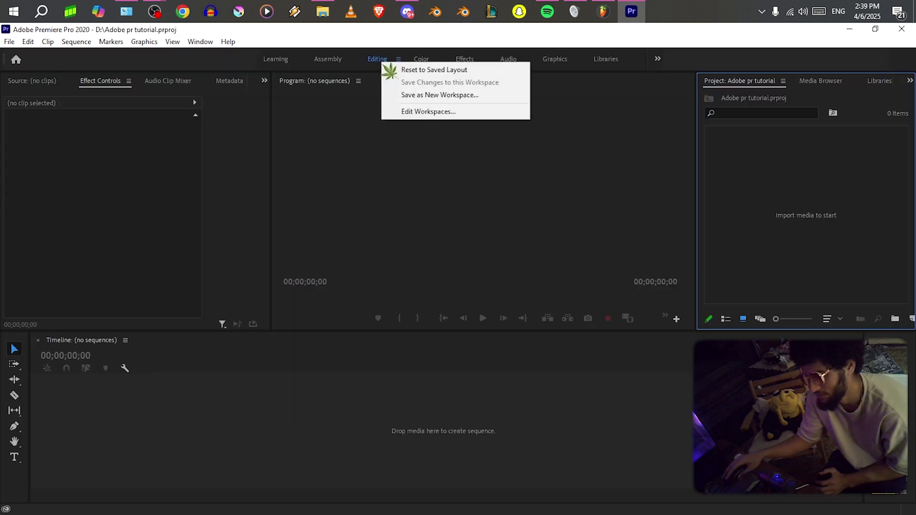
pyautogui.click(405, 71)
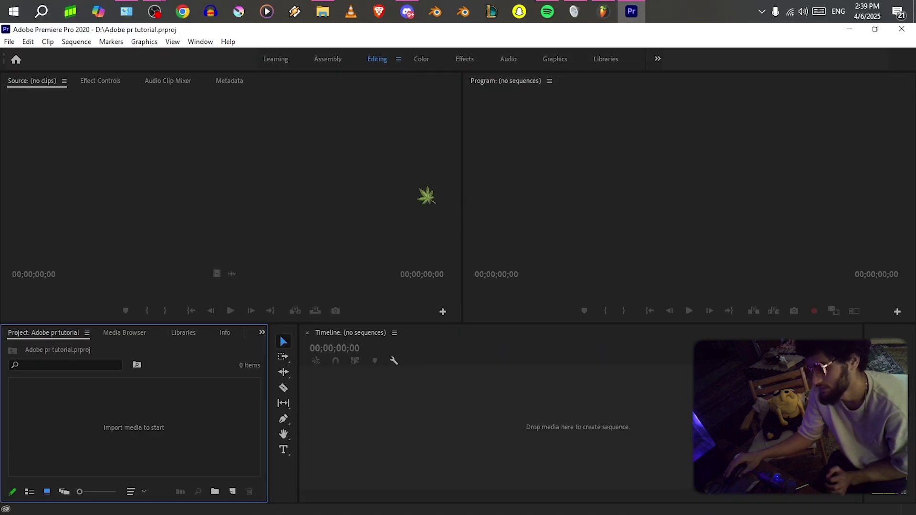
pyautogui.click(398, 58)
pyautogui.click(424, 68)
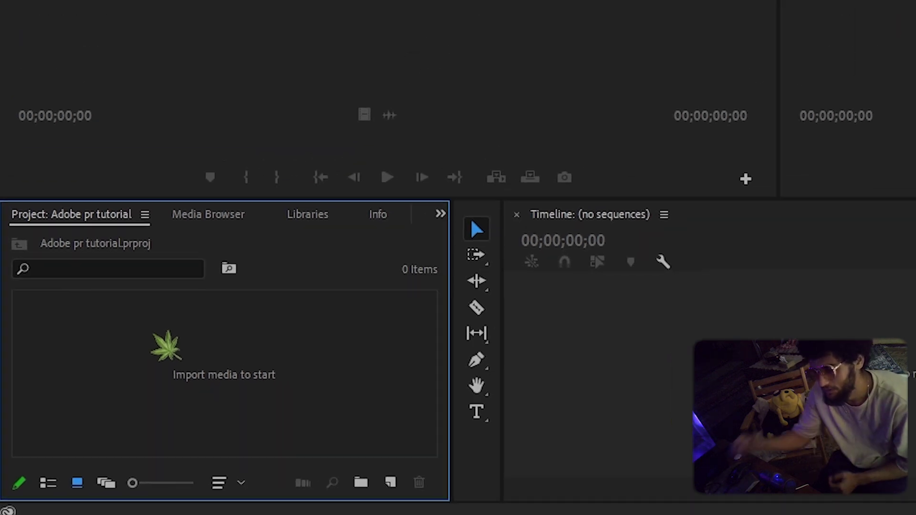
pyautogui.doubleClick(184, 406)
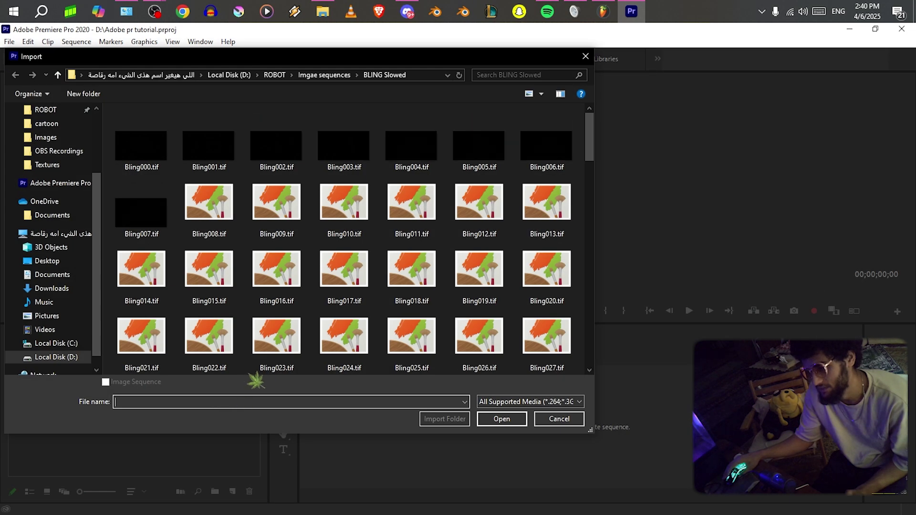
pyautogui.click(57, 233)
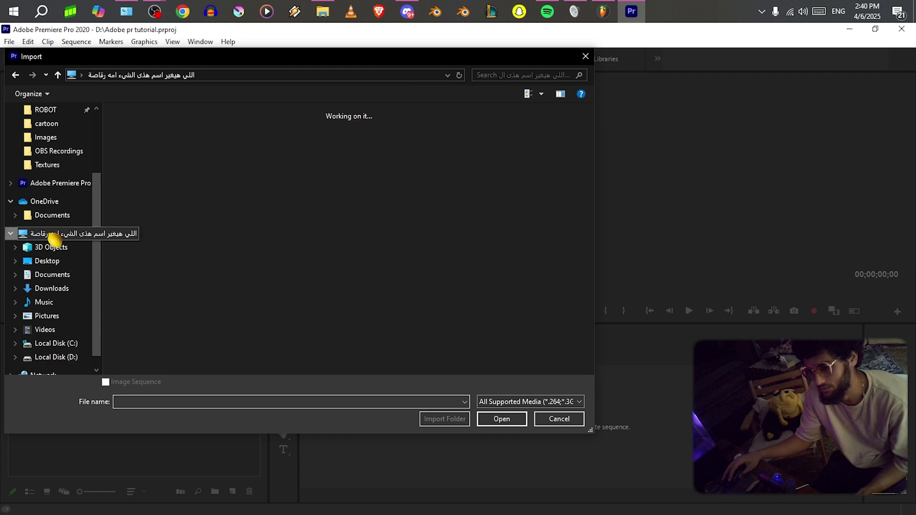
pyautogui.click(559, 419)
pyautogui.click(323, 12)
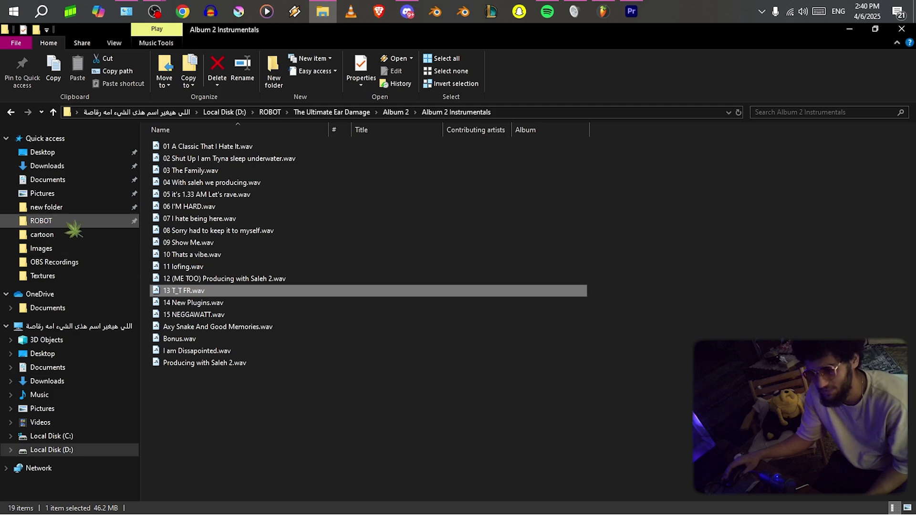
pyautogui.click(67, 223)
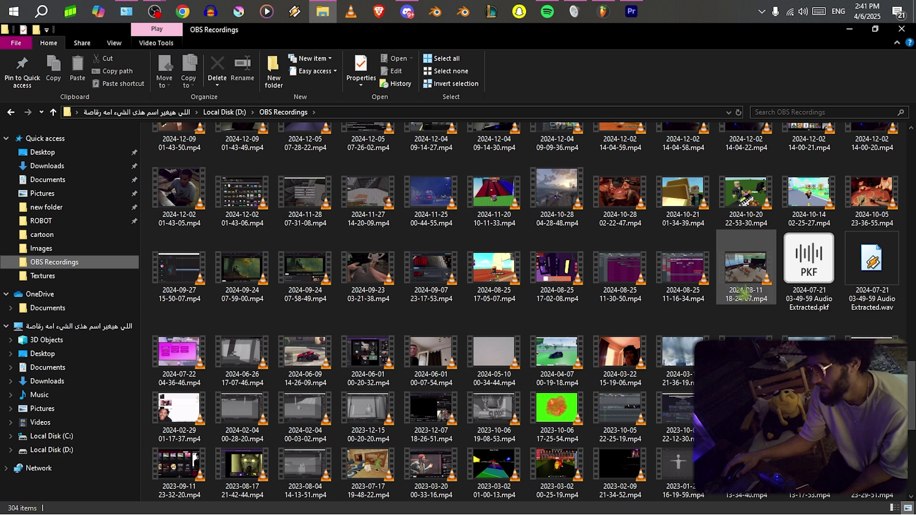
pyautogui.click(744, 286)
pyautogui.moveTo(762, 289); pyautogui.dragTo(156, 427)
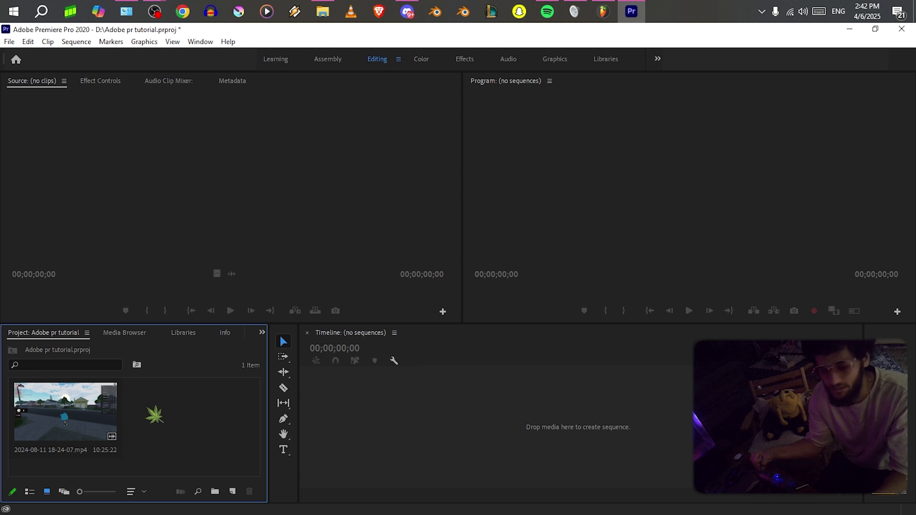
pyautogui.click(95, 406)
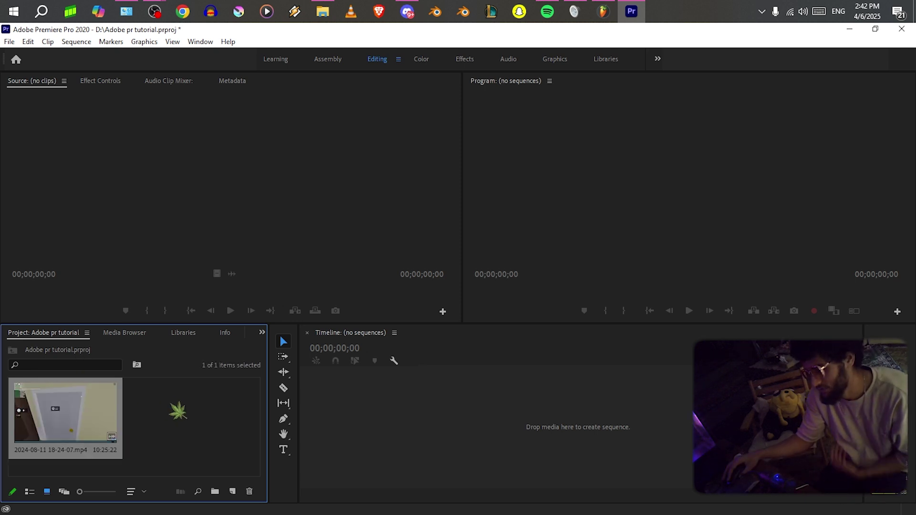
pyautogui.moveTo(24, 391); pyautogui.dragTo(441, 405)
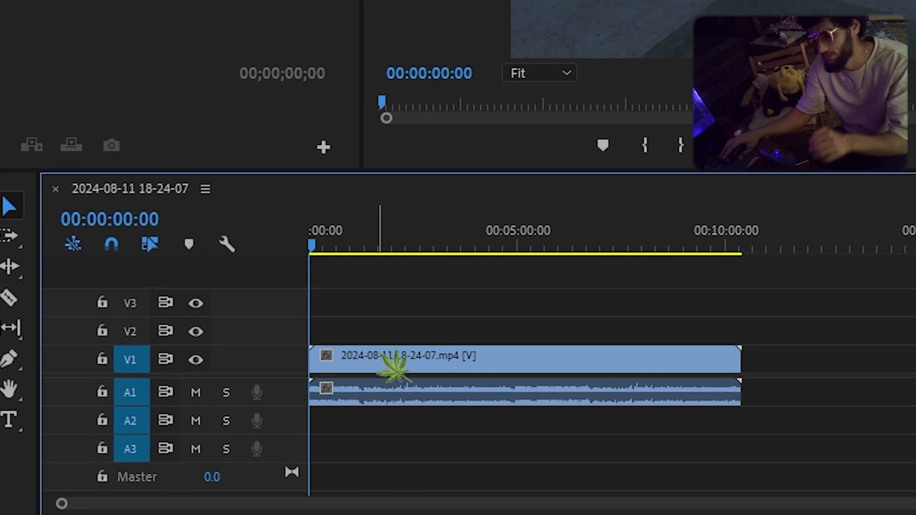
pyautogui.click(394, 394)
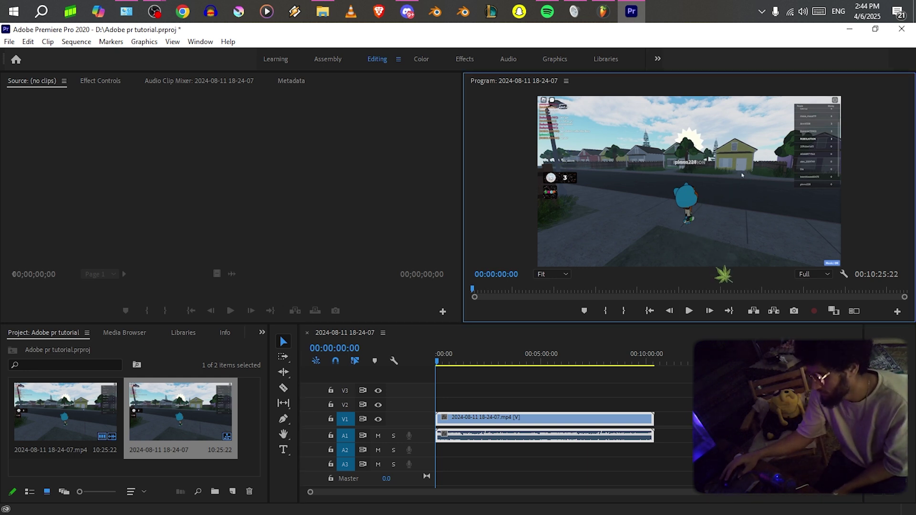
# Play the first second or so of the sequence, stop, and step a few frames forward and back.
pyautogui.click(689, 310)
pyautogui.click(689, 311)
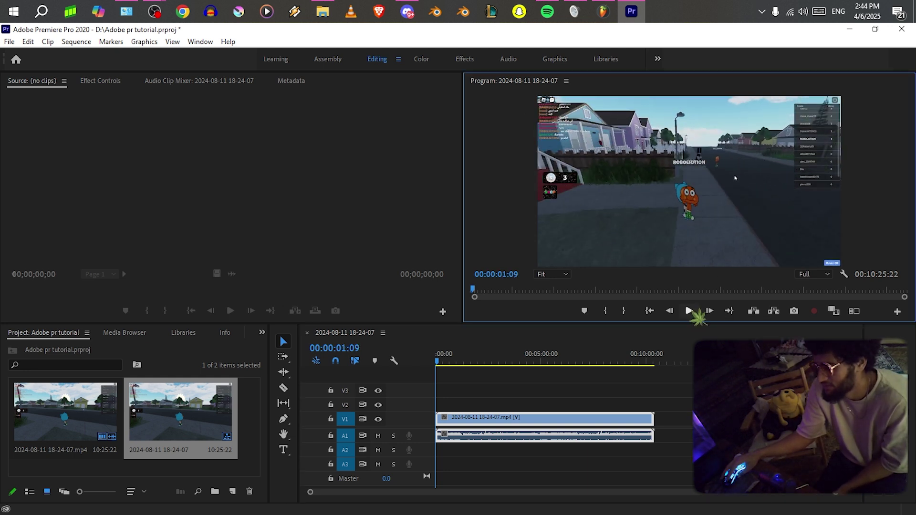
pyautogui.click(713, 311)
pyautogui.click(713, 311)
pyautogui.click(713, 311)
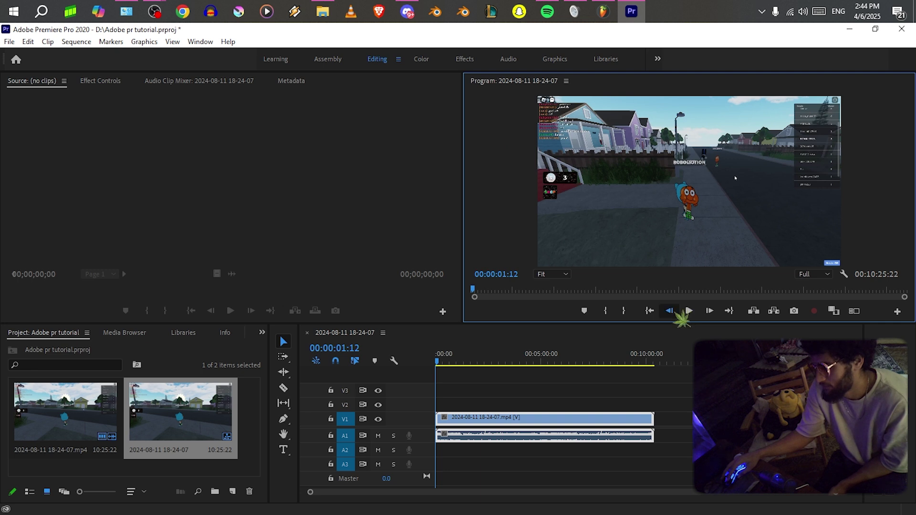
pyautogui.click(672, 312)
pyautogui.click(672, 312)
pyautogui.click(671, 311)
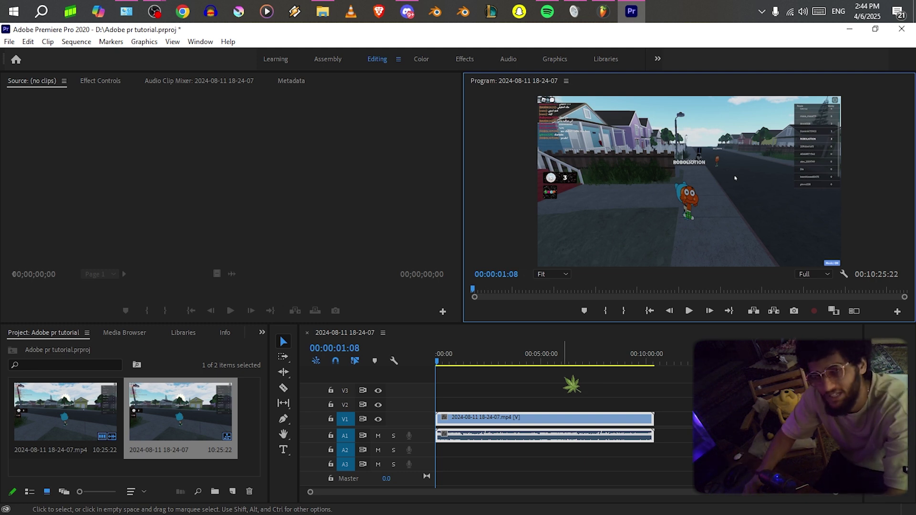
# Step back through frames, play a couple more seconds of the sequence, and return the playhead to the start.
pyautogui.press('Left')
pyautogui.press('Left')
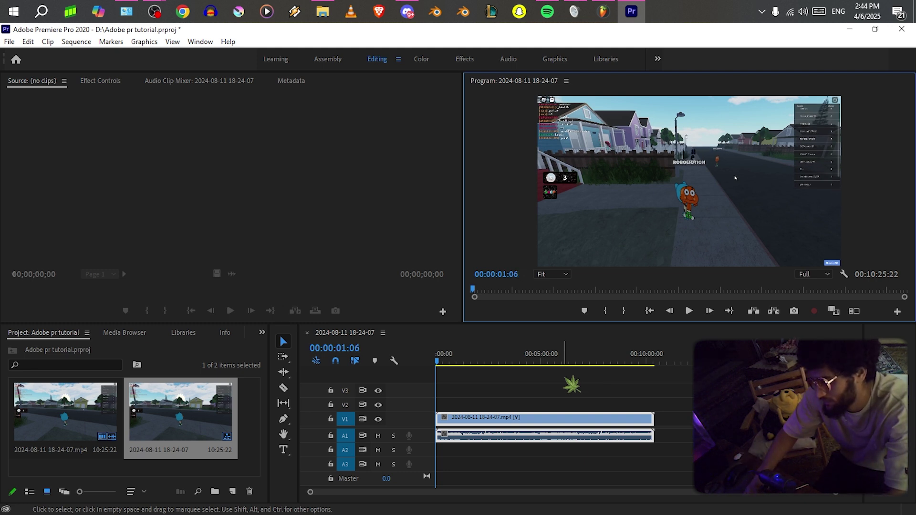
pyautogui.press('space')
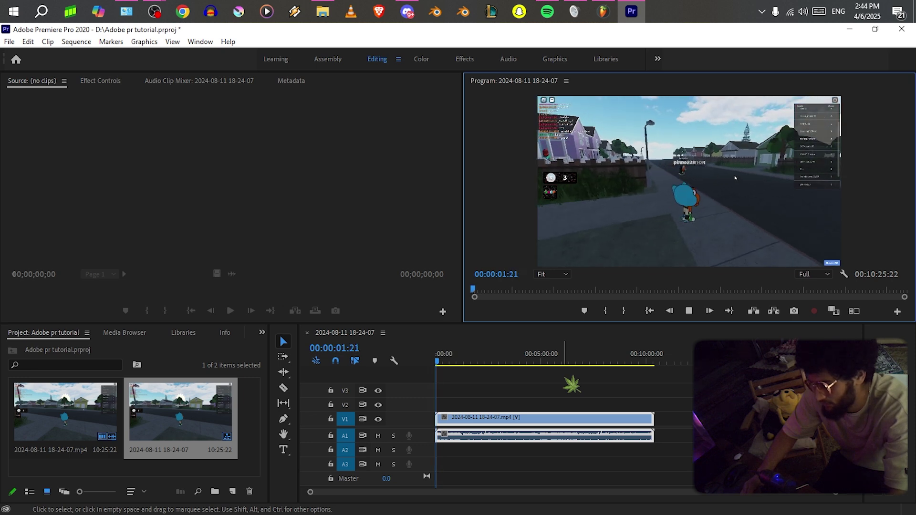
pyautogui.press('b')
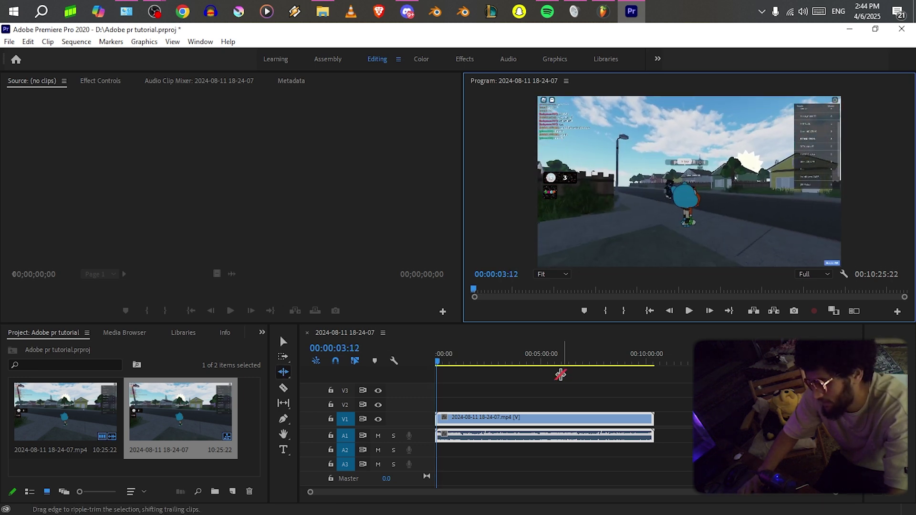
pyautogui.press('space')
pyautogui.press('Left')
pyautogui.press('Left')
pyautogui.press('Left')
pyautogui.press('Left')
pyautogui.press('Left')
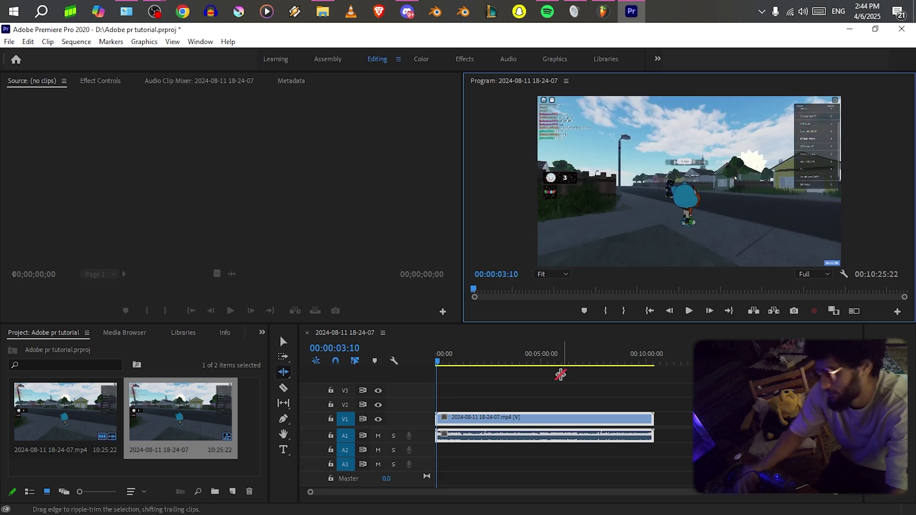
pyautogui.click(436, 363)
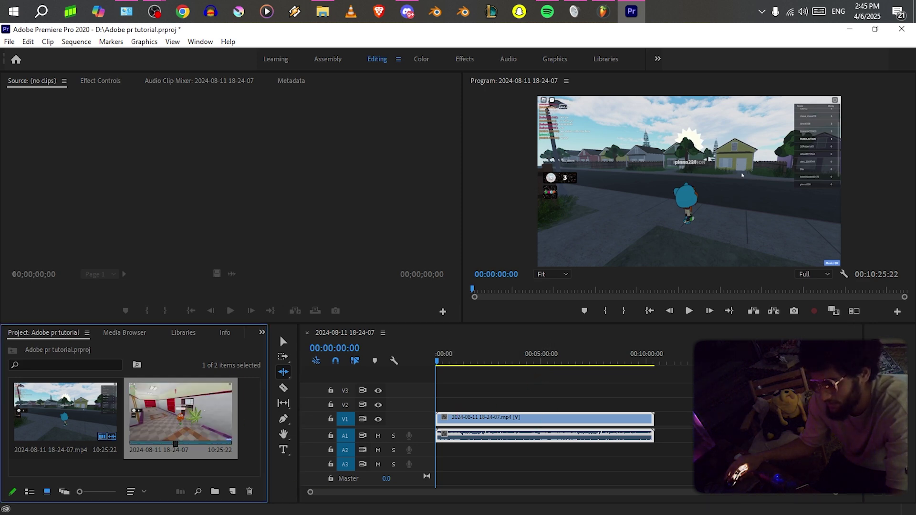
pyautogui.rightClick(184, 422)
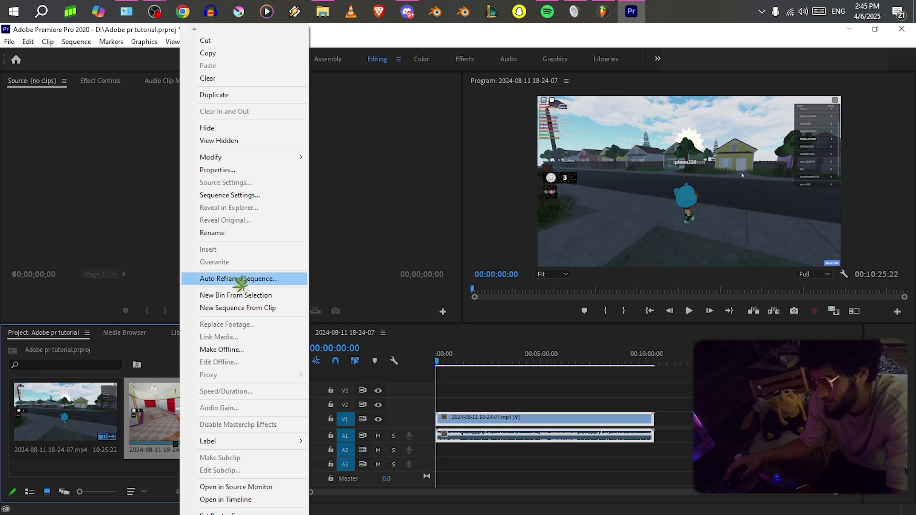
pyautogui.click(254, 170)
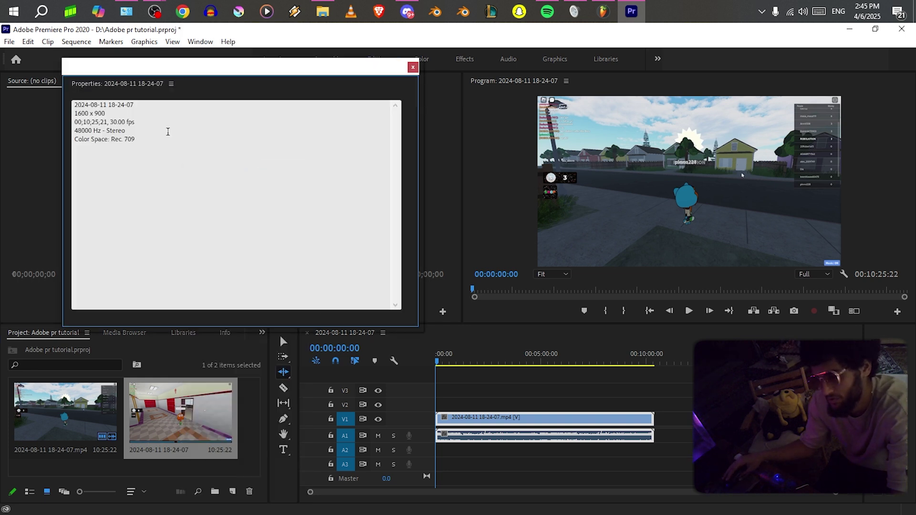
pyautogui.moveTo(419, 329); pyautogui.dragTo(440, 355)
pyautogui.moveTo(108, 114); pyautogui.dragTo(80, 113)
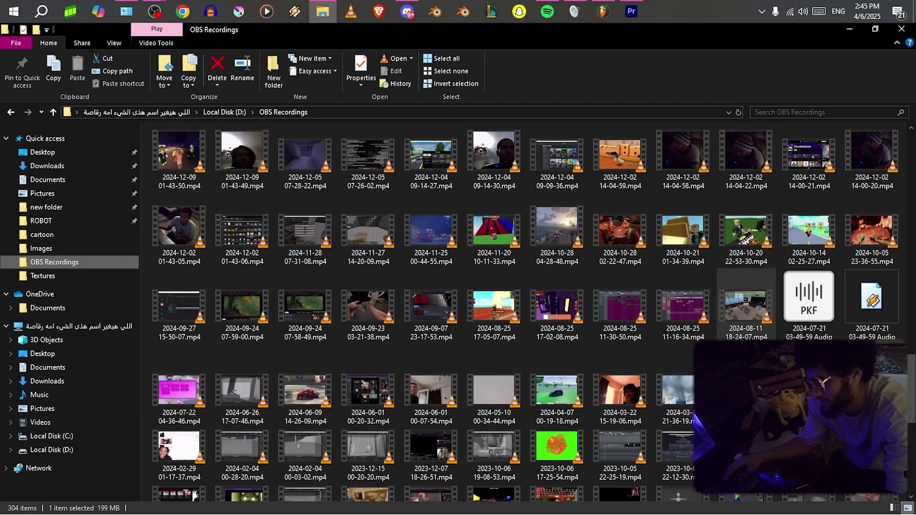
pyautogui.rightClick(752, 281)
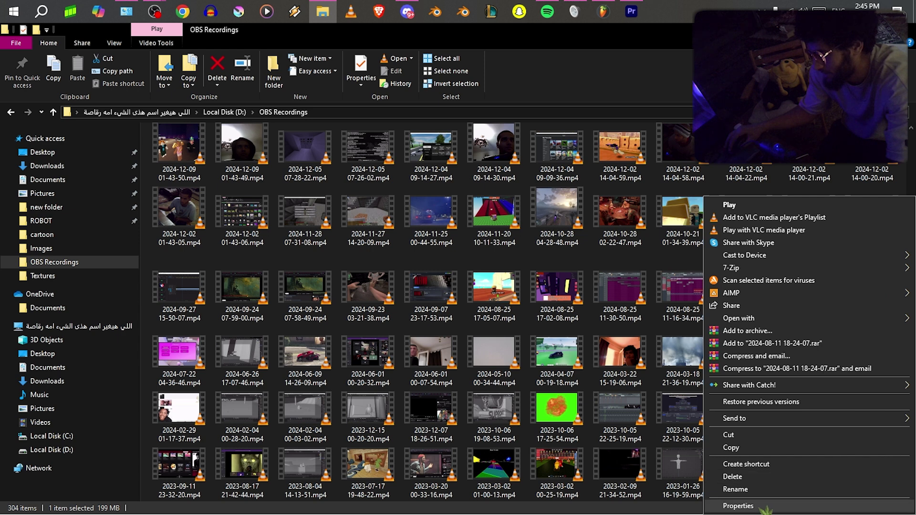
pyautogui.click(738, 506)
pyautogui.click(543, 214)
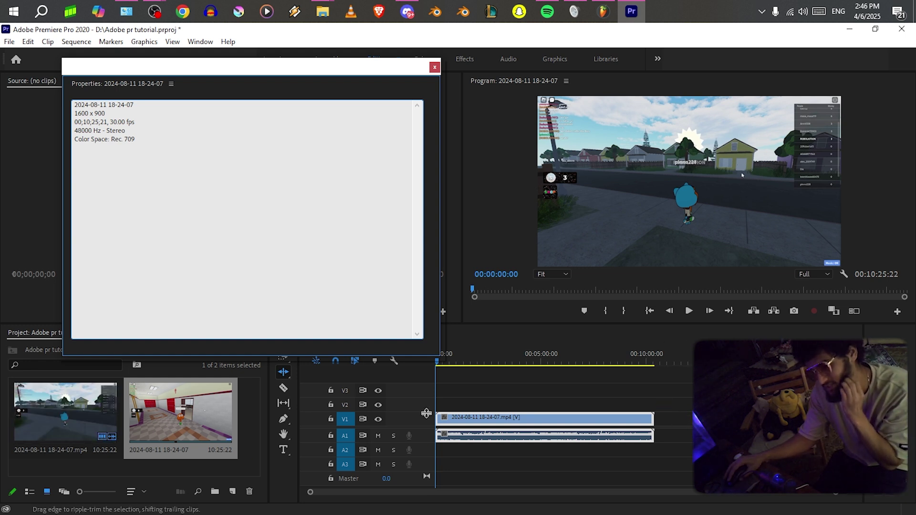
pyautogui.doubleClick(117, 121)
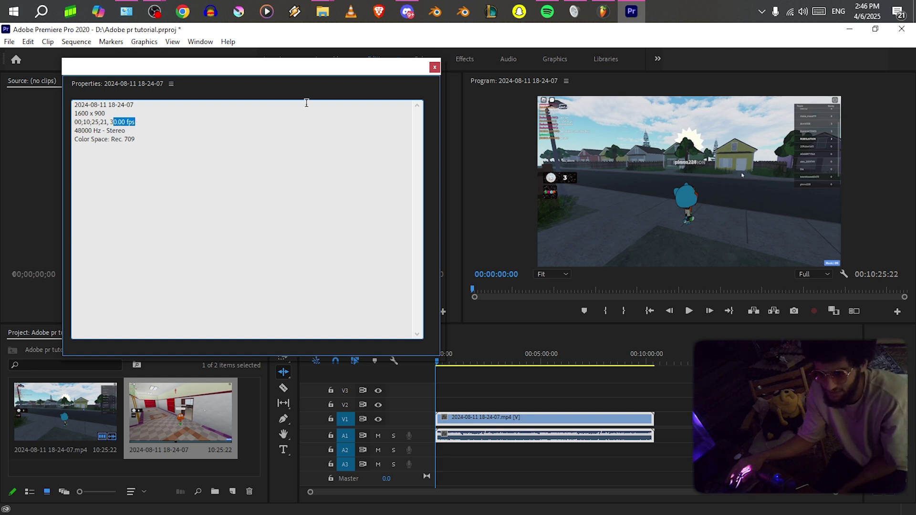
pyautogui.click(322, 11)
pyautogui.click(373, 67)
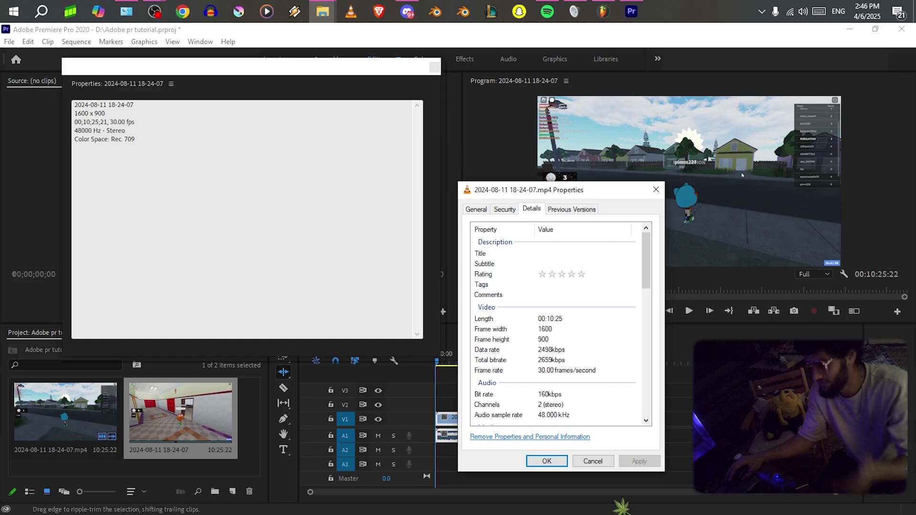
pyautogui.click(342, 292)
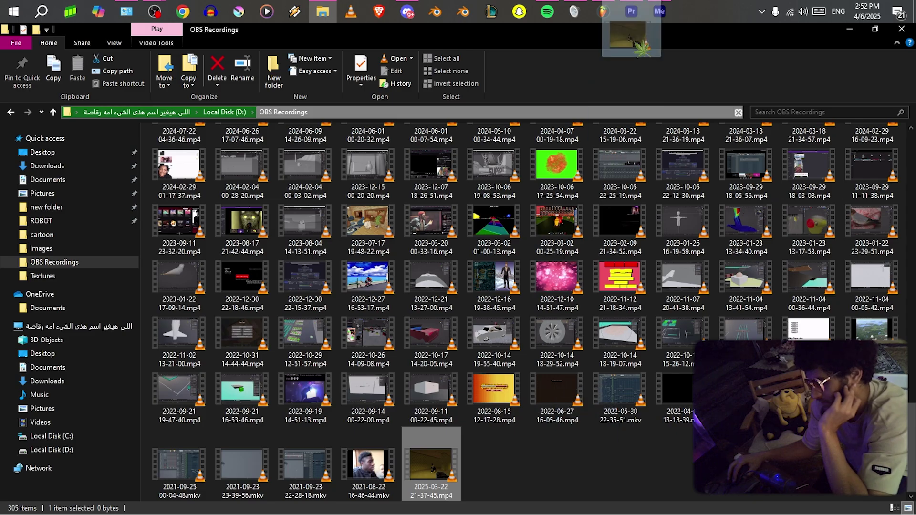
pyautogui.moveTo(639, 45); pyautogui.dragTo(414, 414)
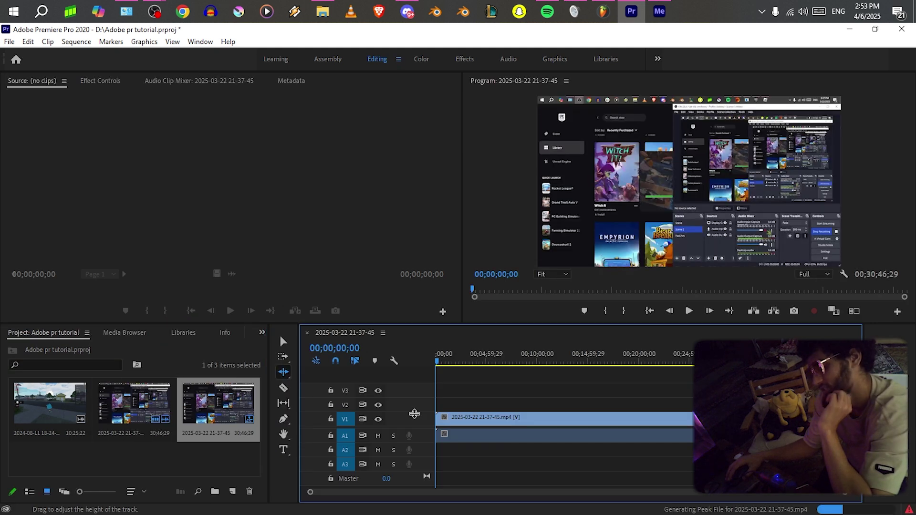
pyautogui.rightClick(218, 403)
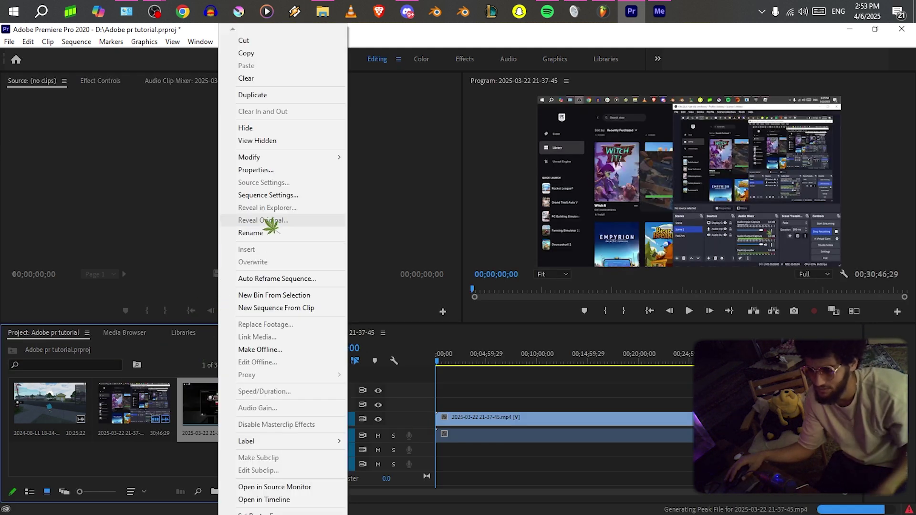
pyautogui.click(255, 170)
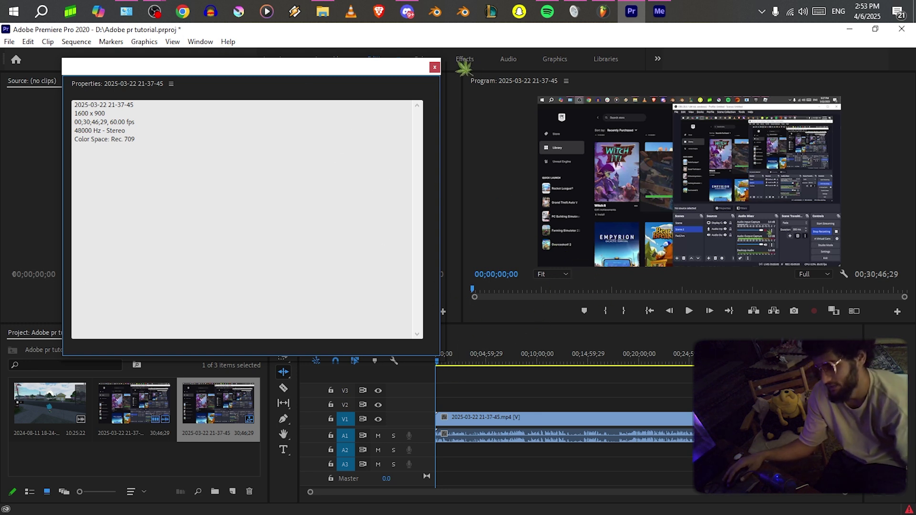
pyautogui.click(434, 67)
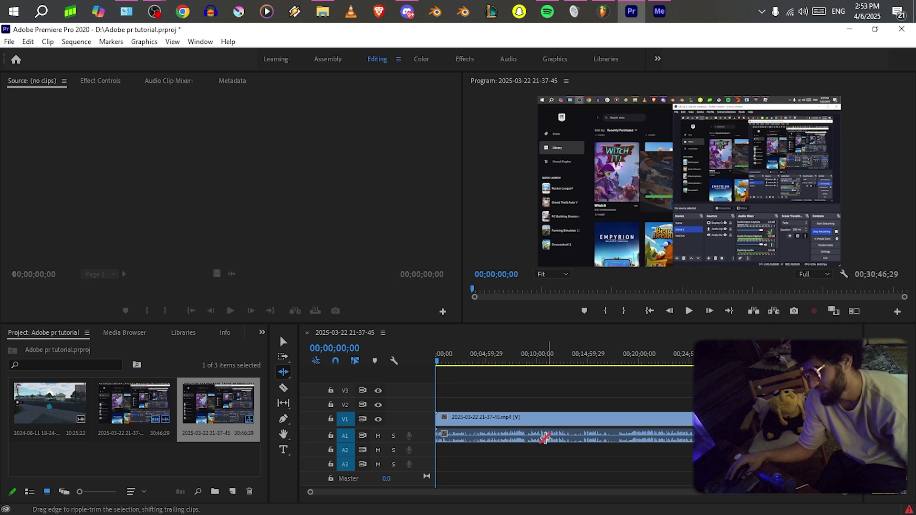
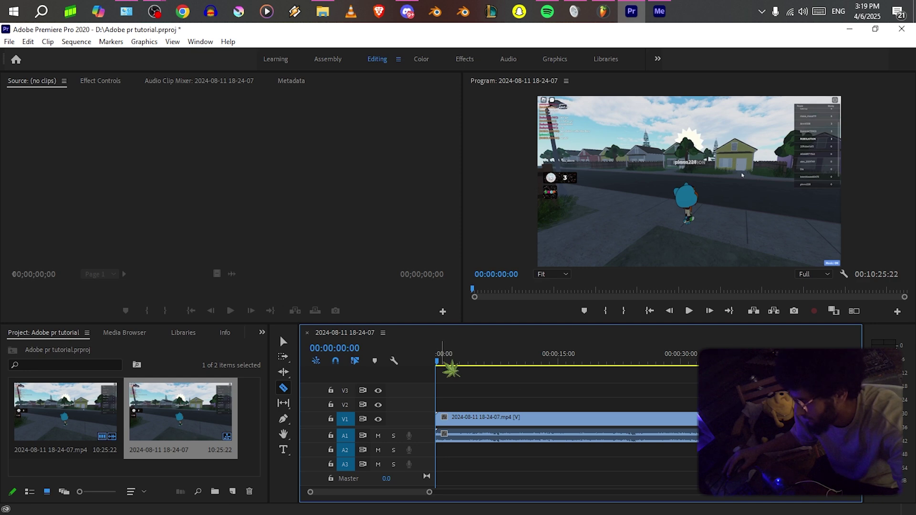
pyautogui.press('space')
pyautogui.moveTo(448, 361); pyautogui.dragTo(521, 365)
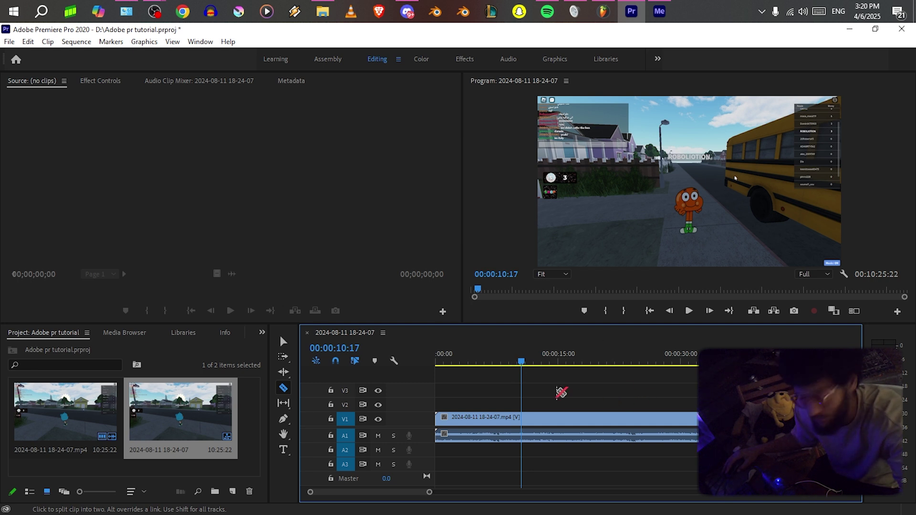
pyautogui.moveTo(522, 367); pyautogui.dragTo(496, 366)
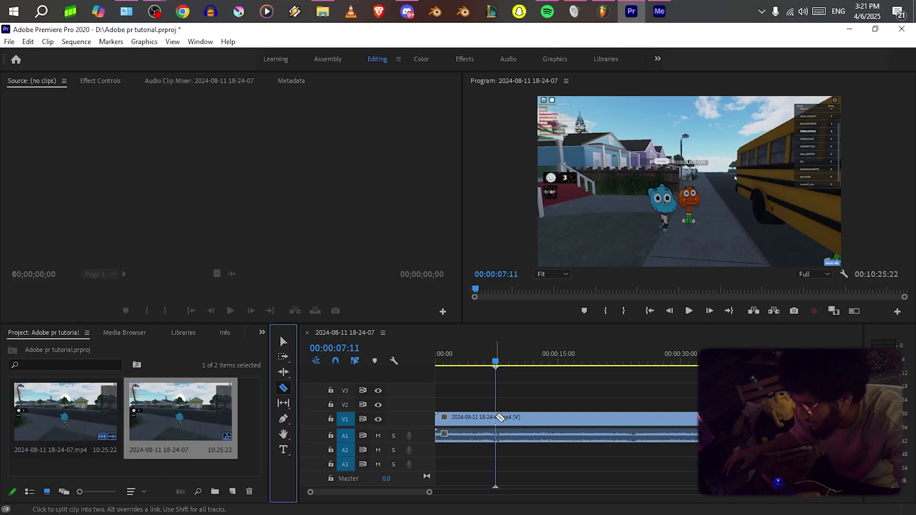
pyautogui.moveTo(497, 364)
pyautogui.mouseDown()
pyautogui.moveTo(448, 368)
pyautogui.moveTo(509, 367)
pyautogui.moveTo(496, 364)
pyautogui.mouseUp()
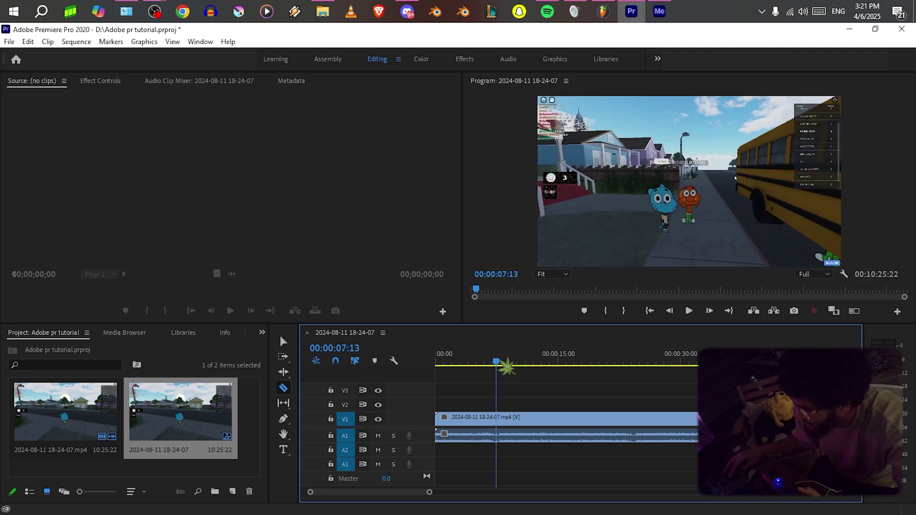
pyautogui.click(498, 418)
# Move the playhead to 00:00:10:00 and razor the clip a second time there.
pyautogui.scroll(3, 496, 358)
pyautogui.click(495, 359)
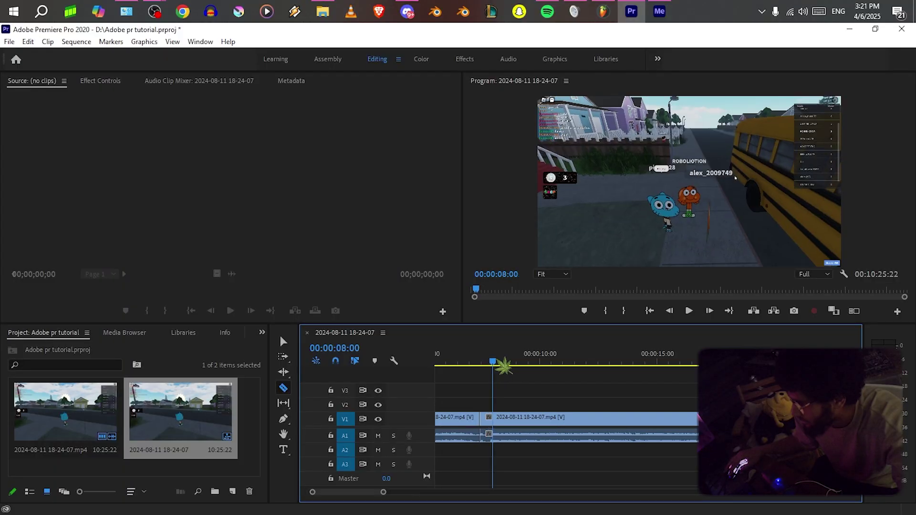
pyautogui.moveTo(504, 366); pyautogui.dragTo(551, 367)
pyautogui.click(540, 418)
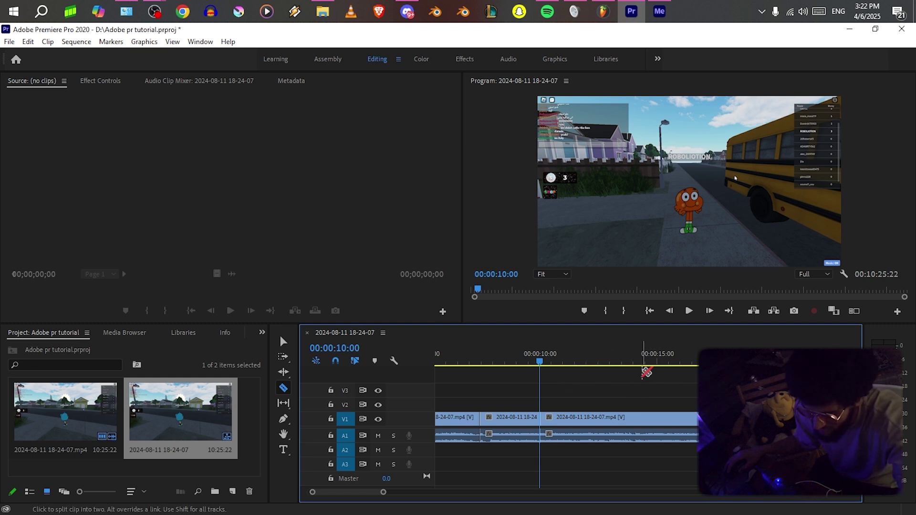
# Delete the short segment between the two cuts, using the Selection tool.
pyautogui.press('v')
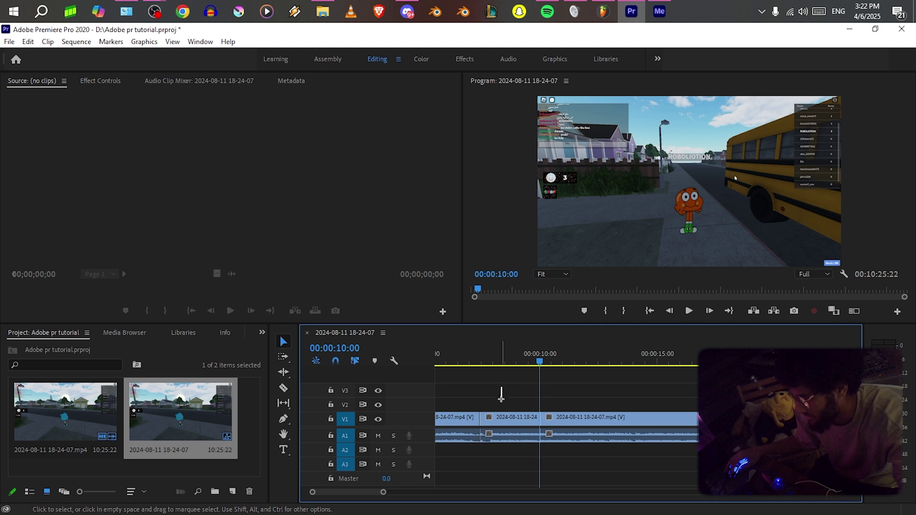
pyautogui.moveTo(502, 398)
pyautogui.mouseDown()
pyautogui.moveTo(506, 418)
pyautogui.moveTo(505, 385)
pyautogui.moveTo(534, 438)
pyautogui.moveTo(544, 438)
pyautogui.moveTo(512, 394)
pyautogui.mouseUp()
pyautogui.click(507, 417)
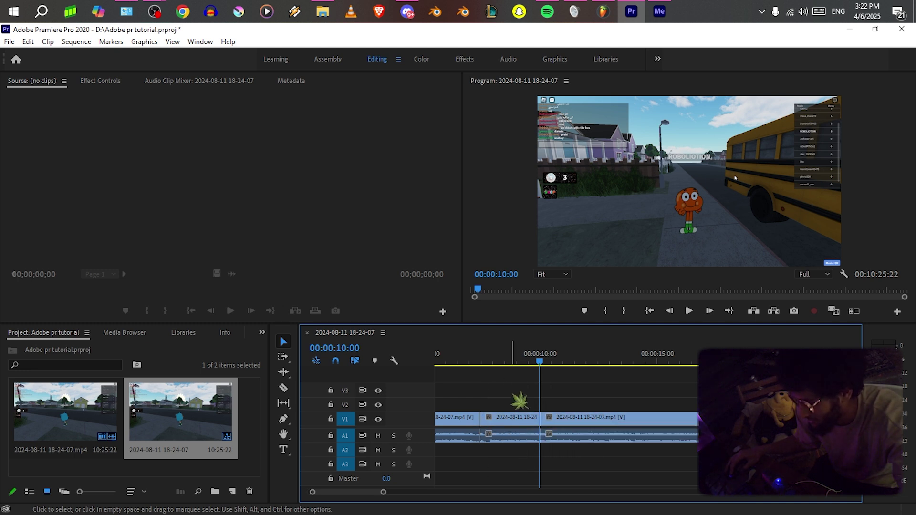
pyautogui.click(520, 431)
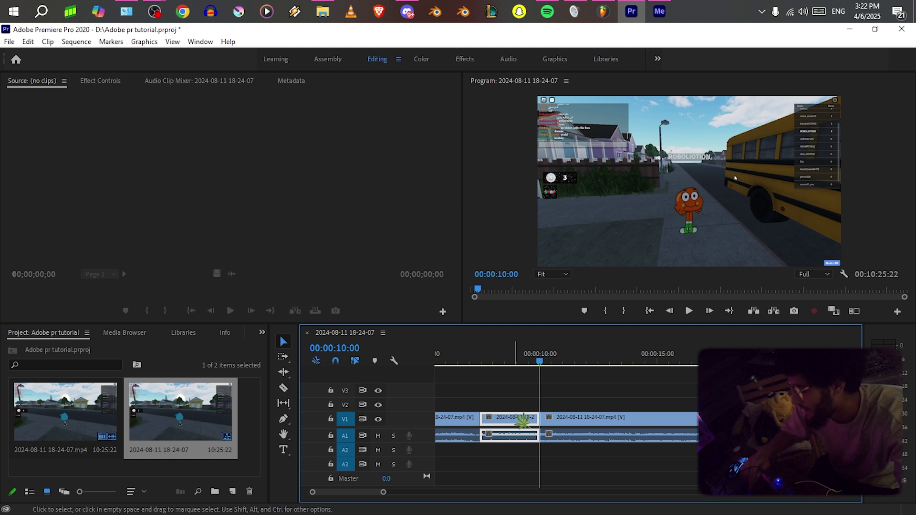
pyautogui.press('Delete')
# Examine the empty gap between the two remaining clips by scrubbing the playhead through it.
pyautogui.click(516, 422)
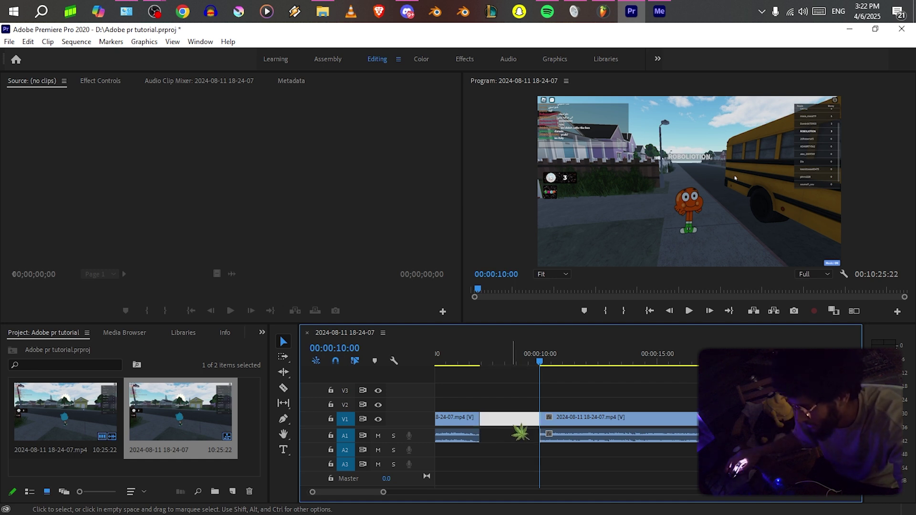
pyautogui.click(705, 331)
pyautogui.moveTo(483, 381); pyautogui.dragTo(523, 378)
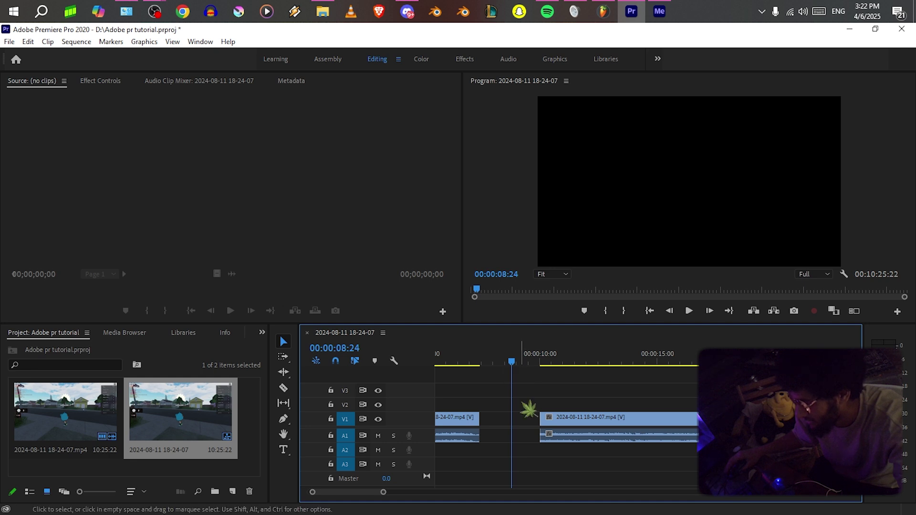
pyautogui.click(590, 433)
pyautogui.click(468, 432)
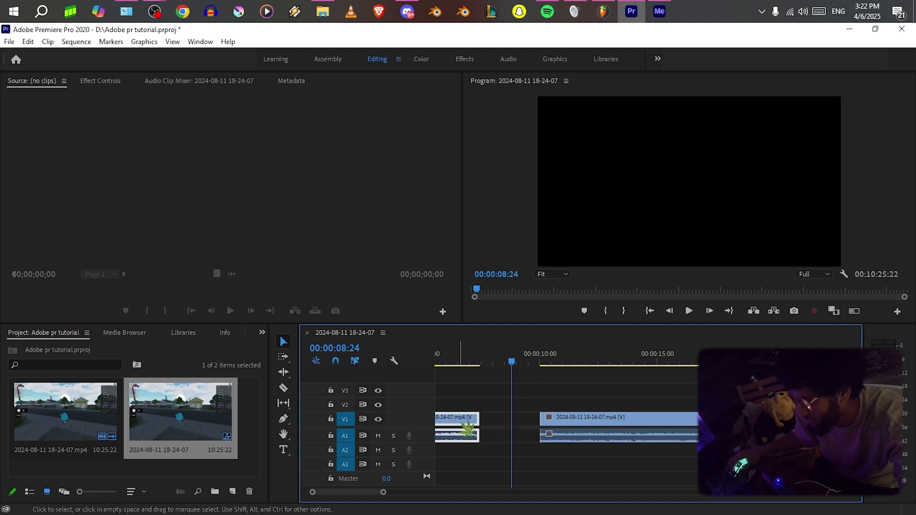
pyautogui.click(640, 403)
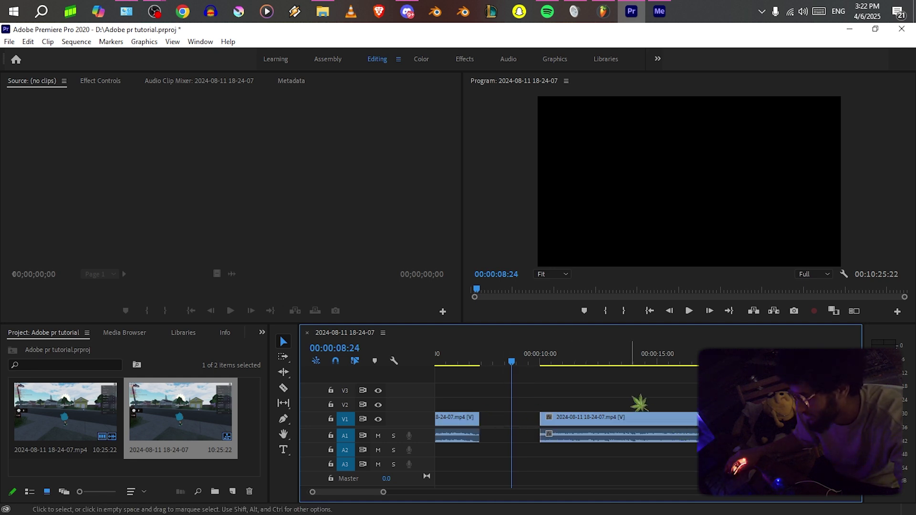
# Move the second clip back against the first to close the gap, and undo the move.
pyautogui.moveTo(560, 400); pyautogui.dragTo(536, 425)
pyautogui.click(451, 362)
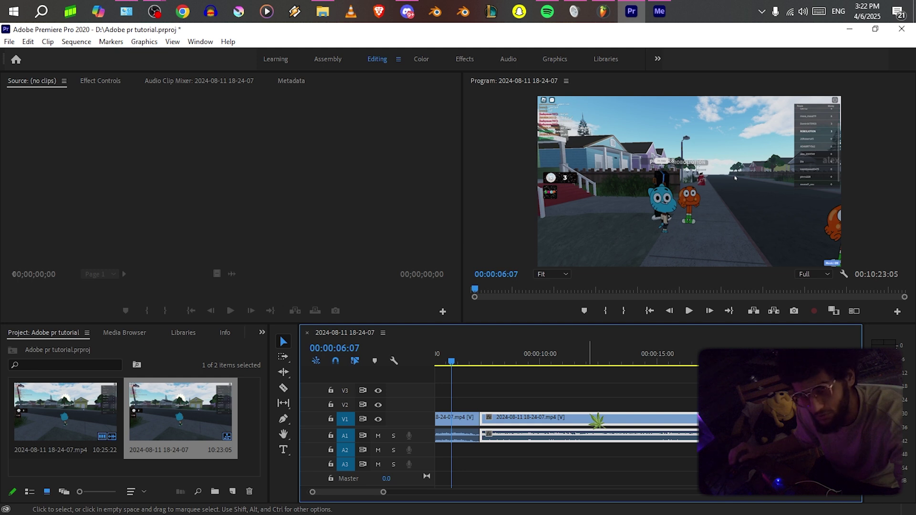
pyautogui.hotkey('ctrl', 'z')
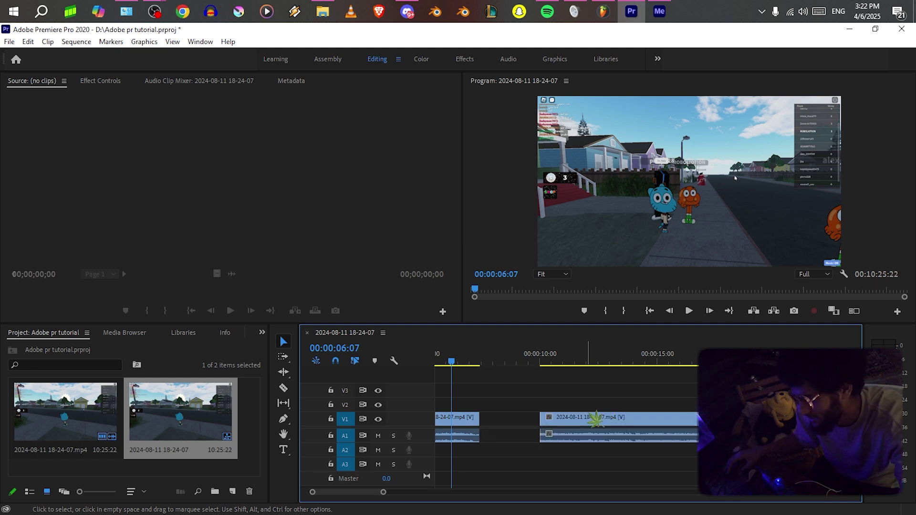
# Delete the empty gap between the two clips and play the sequence across the join.
pyautogui.click(533, 424)
pyautogui.press('Delete')
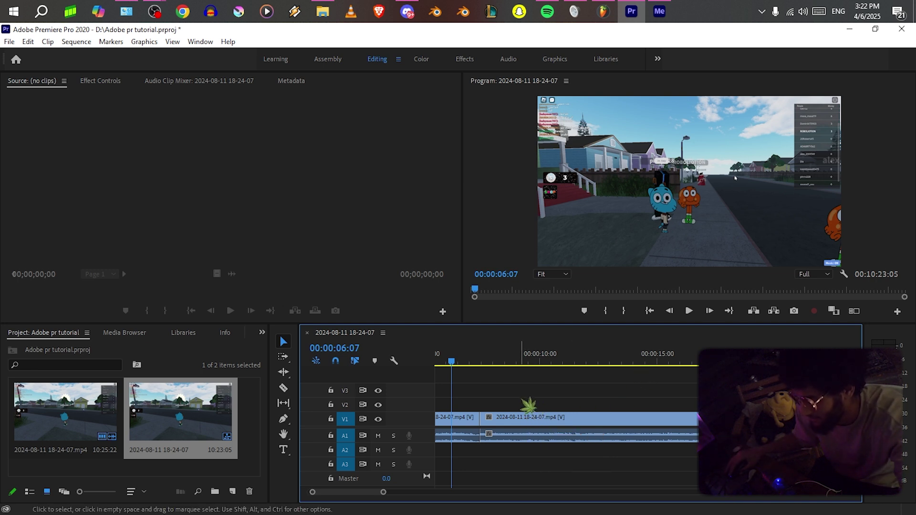
pyautogui.scroll(3, 528, 403)
pyautogui.press('space')
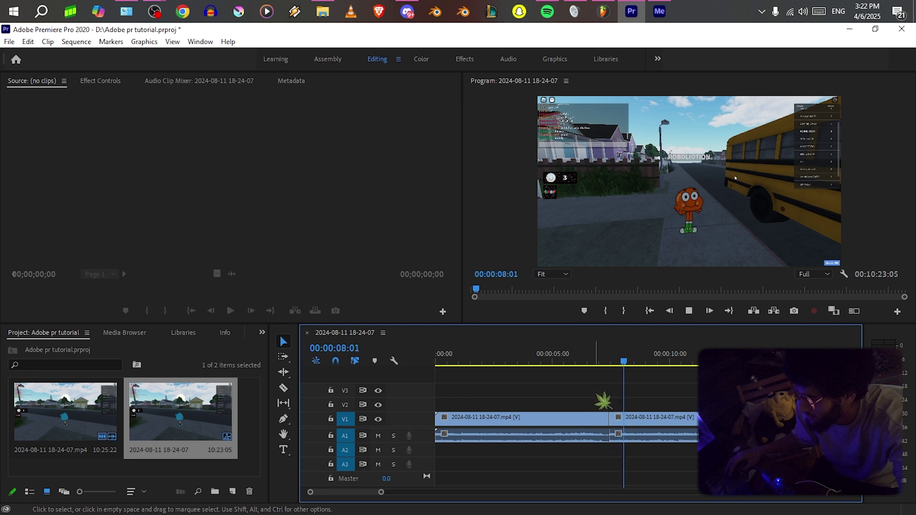
pyautogui.press('space')
pyautogui.click(543, 358)
pyautogui.press('space')
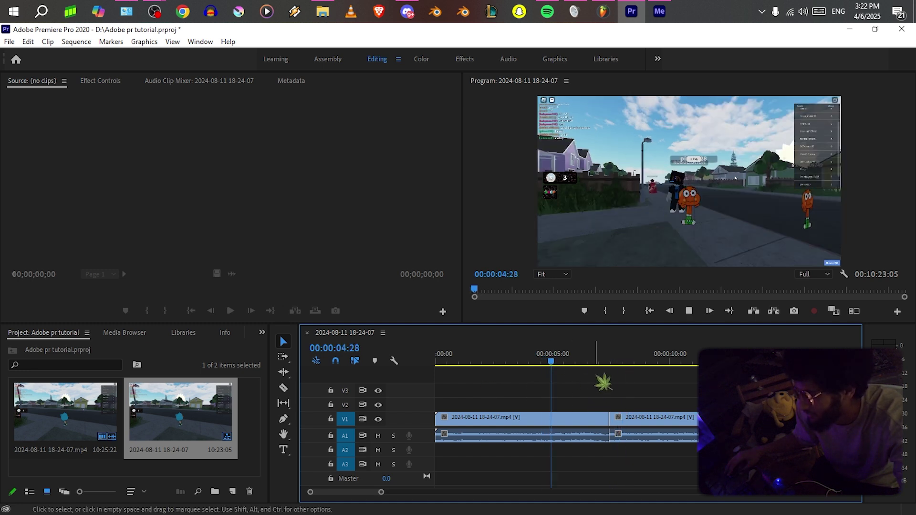
pyautogui.press('space')
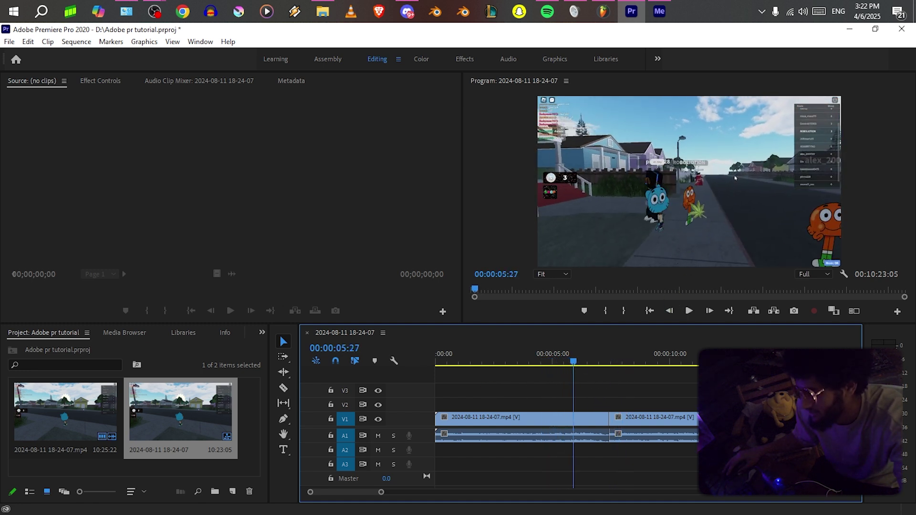
pyautogui.press('space')
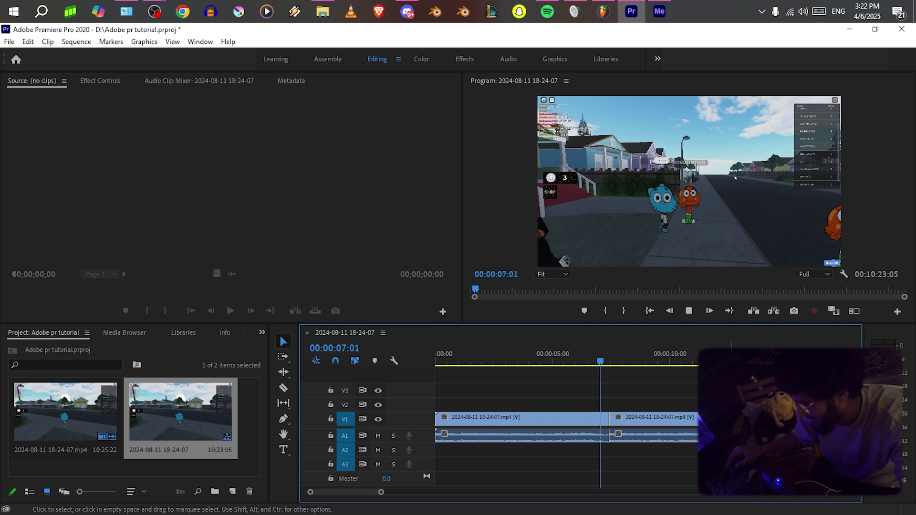
pyautogui.press('space')
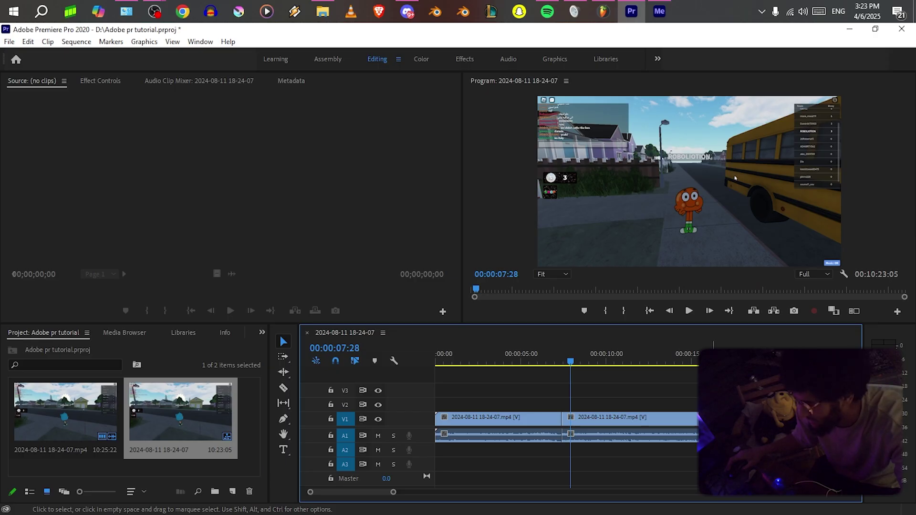
# Undo the timeline deletions and cuts back to a single unsplit clip.
pyautogui.hotkey('ctrl', 'z')
pyautogui.hotkey('ctrl', 'z')
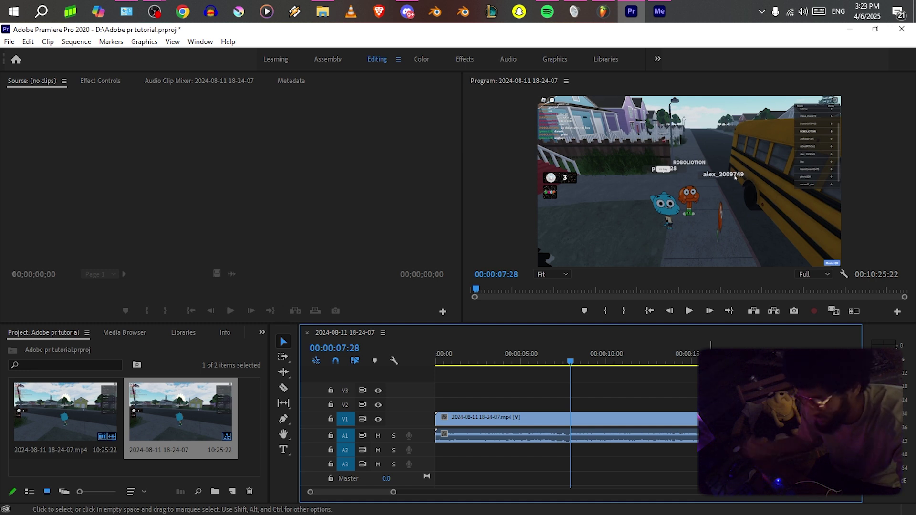
# Add an edit to the clip near 00:00:07:13 without the Razor tool, and move the playhead to 00:00:10:00.
pyautogui.hotkey('ctrl', 'k')
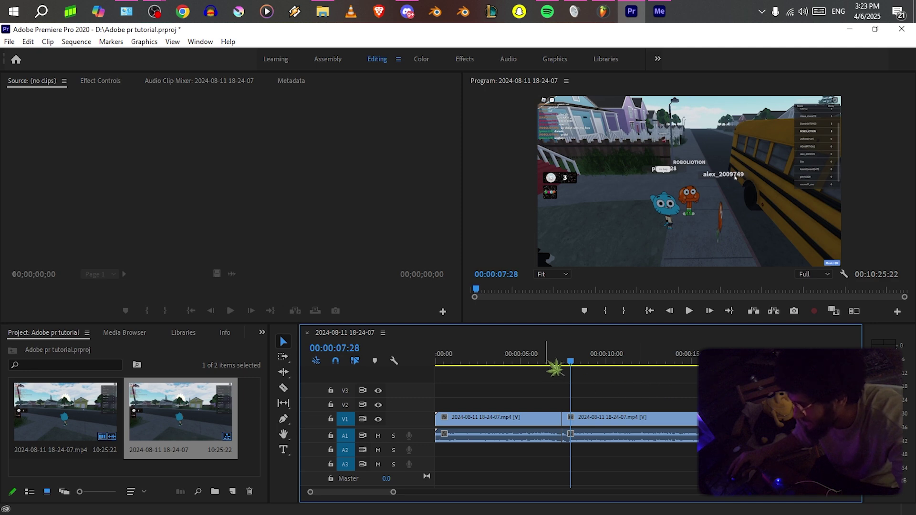
pyautogui.moveTo(562, 365); pyautogui.dragTo(607, 365)
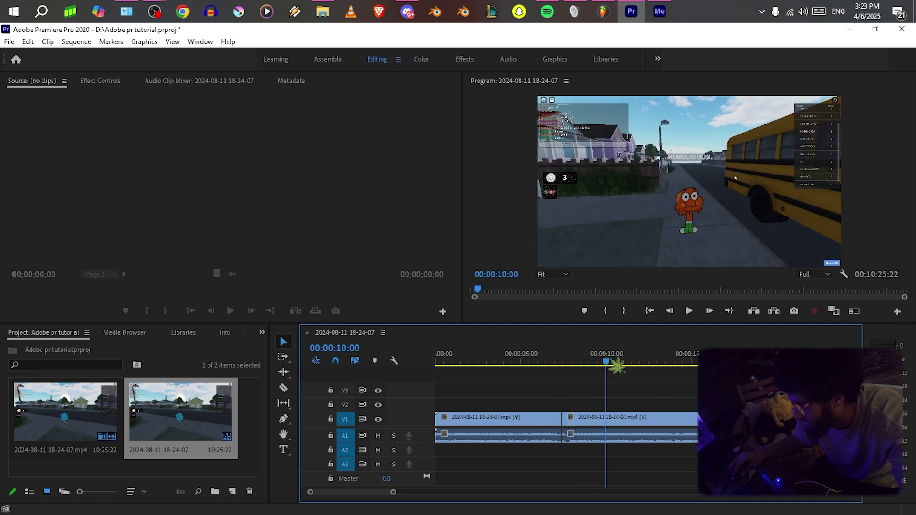
# Split the second clip at the 00:00:10:00 playhead with the Razor tool.
pyautogui.click(614, 424)
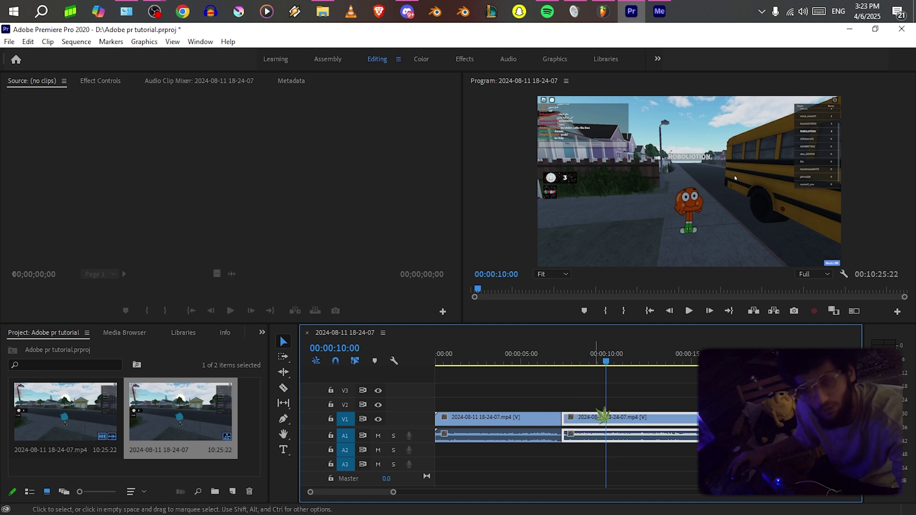
pyautogui.click(655, 445)
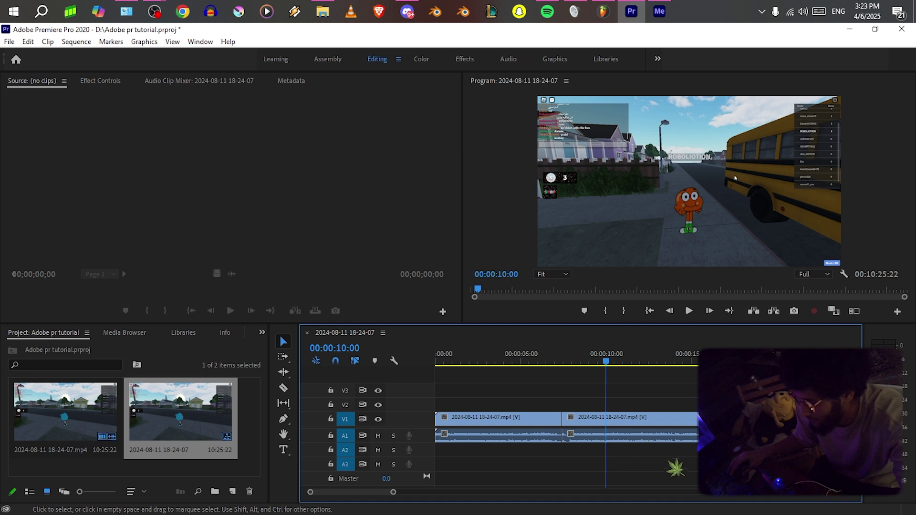
pyautogui.press('c')
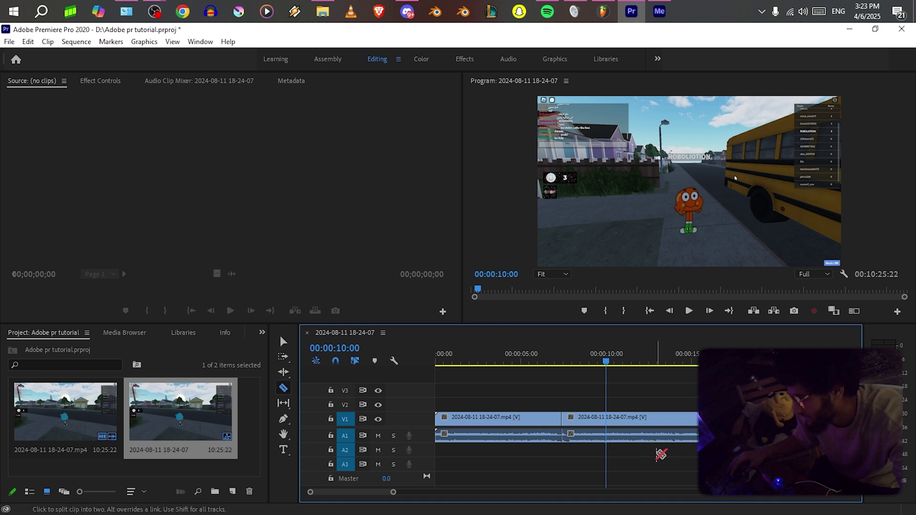
pyautogui.click(608, 417)
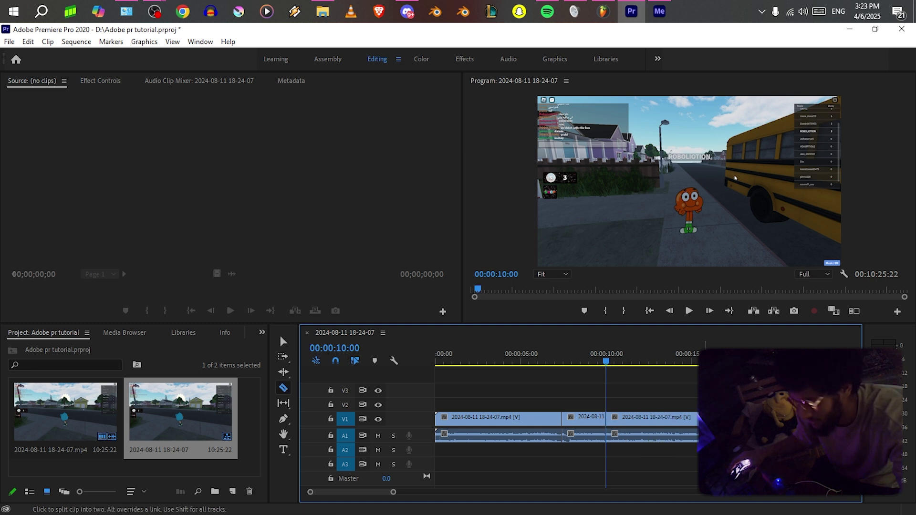
# Delete the middle segment ending at 00:00:10:00 and remove the gap it leaves.
pyautogui.press('v')
pyautogui.click(597, 431)
pyautogui.press('Delete')
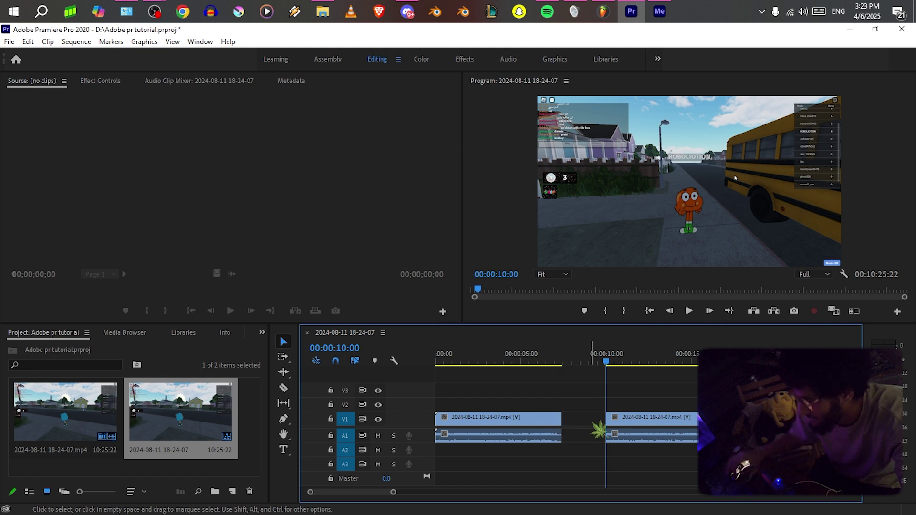
pyautogui.click(577, 422)
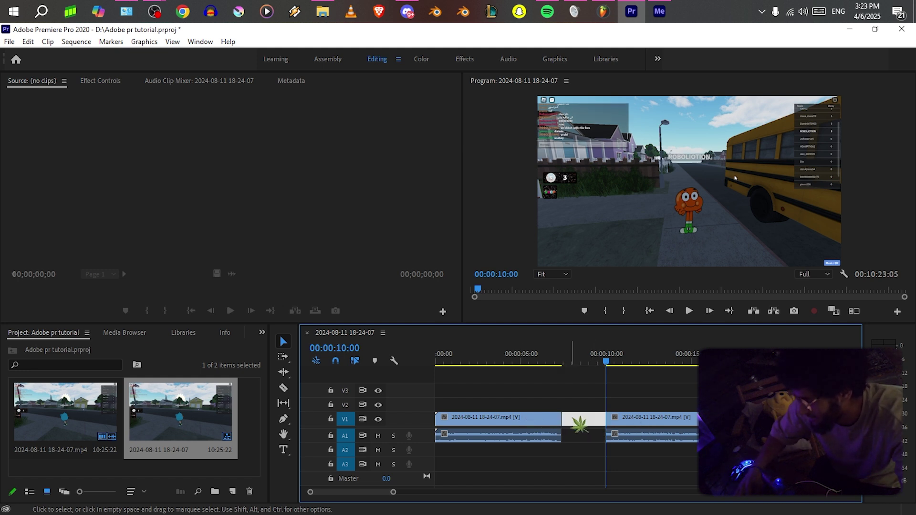
pyautogui.press('Delete')
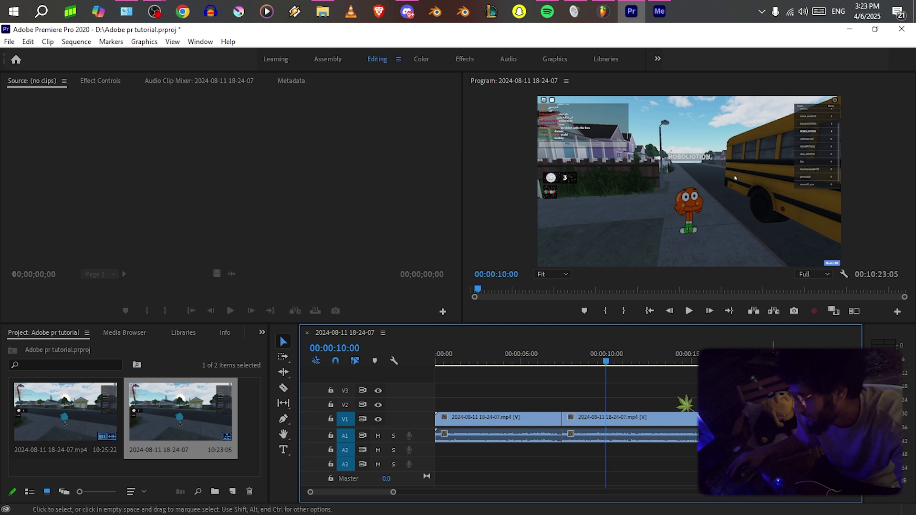
# Undo the segment and gap deletions along with the cut at 00:00:10:00.
pyautogui.hotkey('ctrl', 'z')
pyautogui.hotkey('ctrl', 'z')
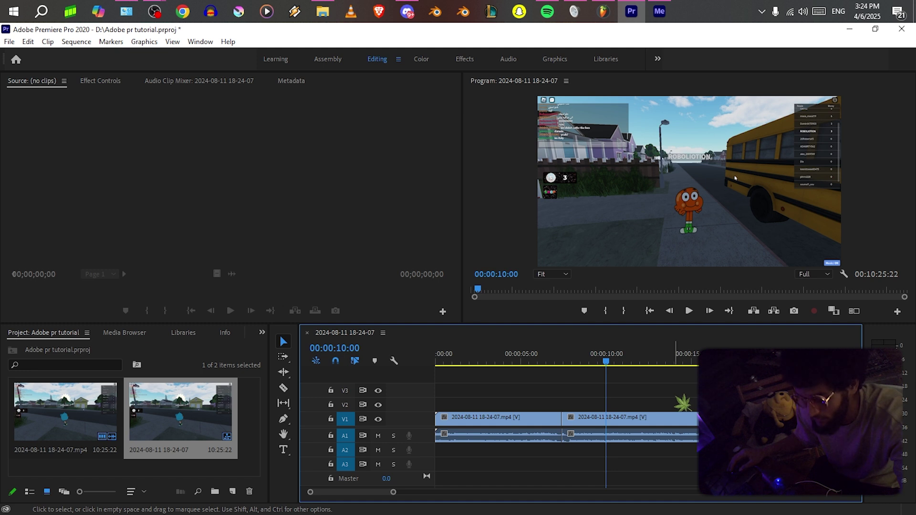
# Ripple trim the start of the second clip to the 00:00:10:00 playhead and play back across the join.
pyautogui.press('q')
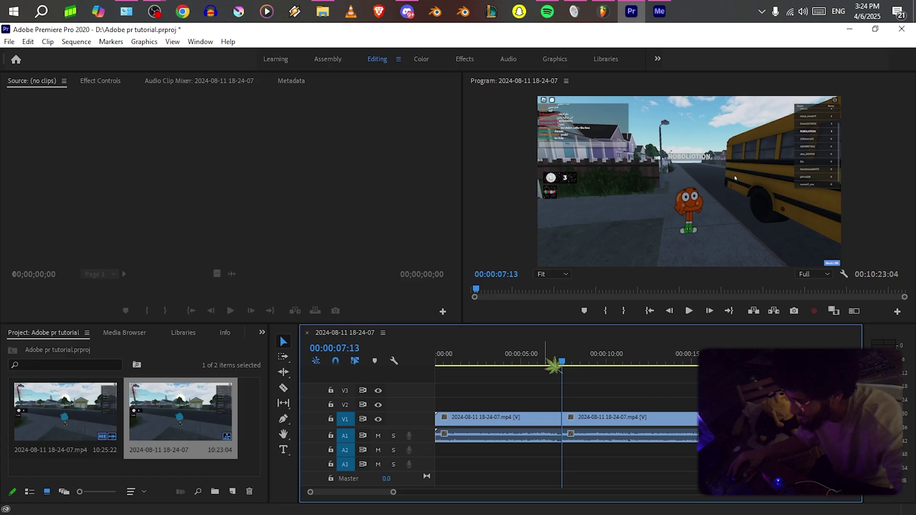
pyautogui.press('space')
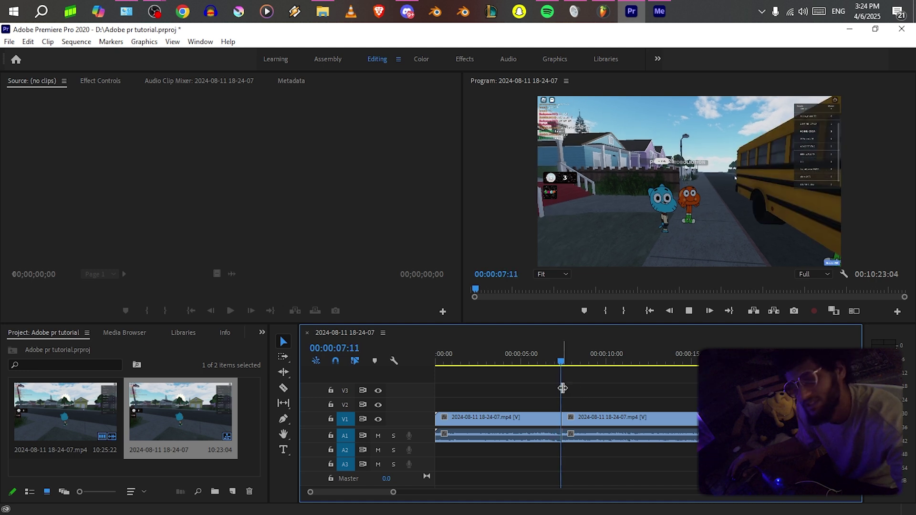
pyautogui.click(530, 359)
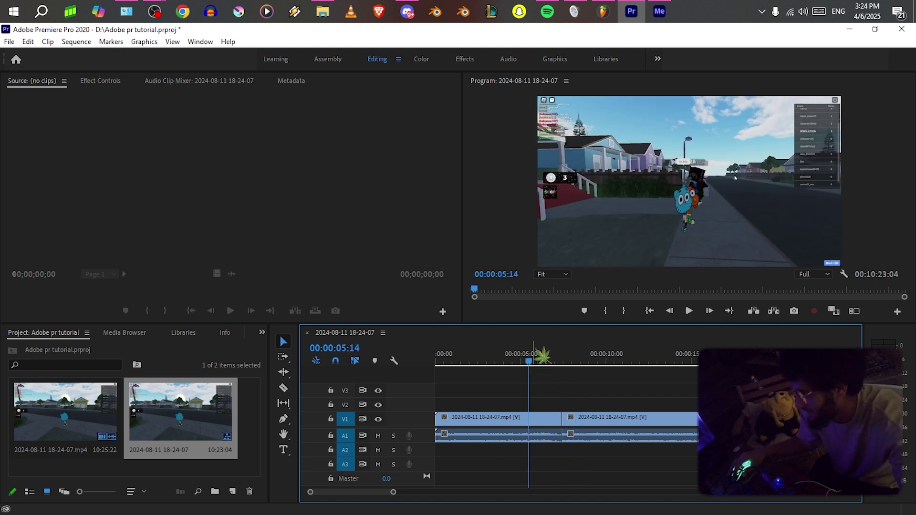
pyautogui.press('space')
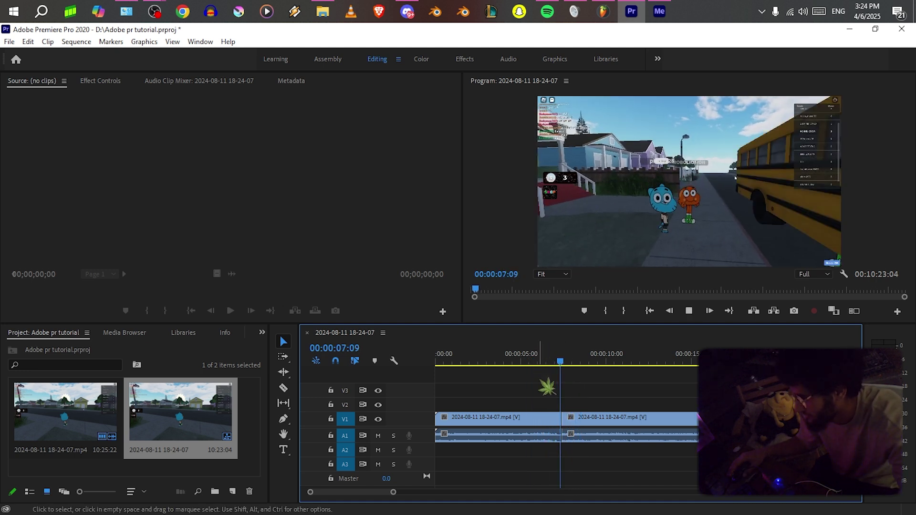
# Stop playback and undo the ripple trim along with the cut before it.
pyautogui.press('space')
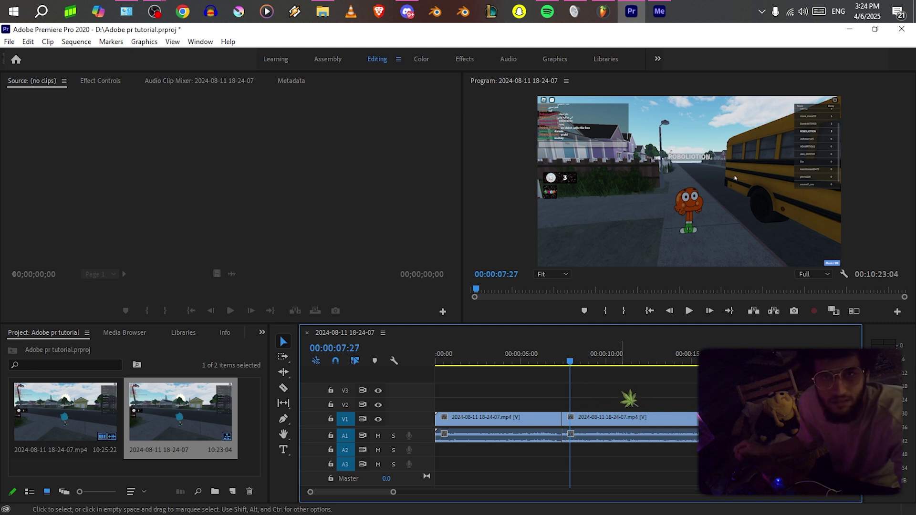
pyautogui.hotkey('ctrl', 'z')
pyautogui.hotkey('ctrl', 'z')
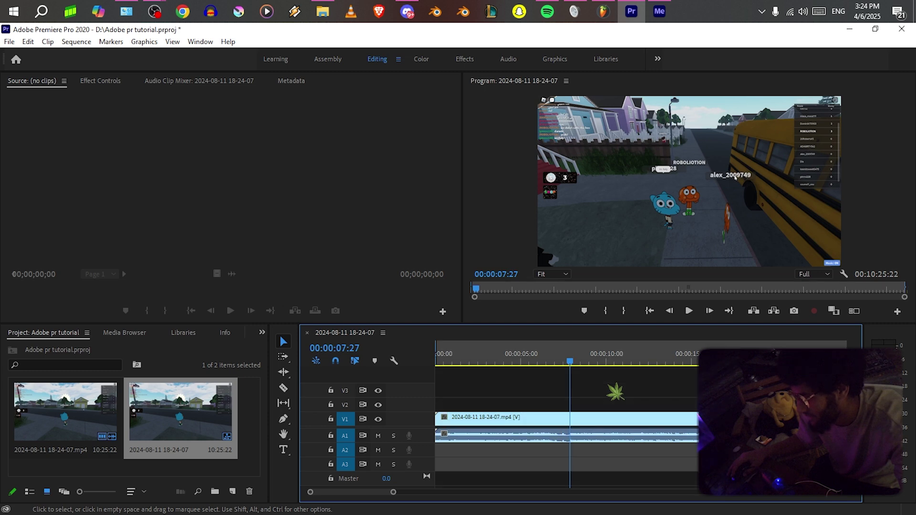
# Split the clip at 00:00:09:23 with the Razor tool and ripple trim the first part's end to the 00:00:07:13 playhead.
pyautogui.press('space')
pyautogui.press('space')
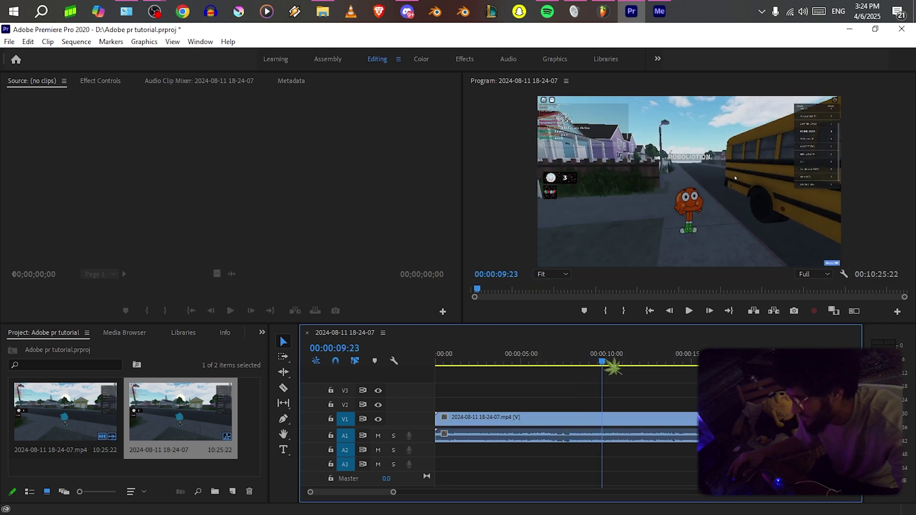
pyautogui.press('c')
pyautogui.click(602, 419)
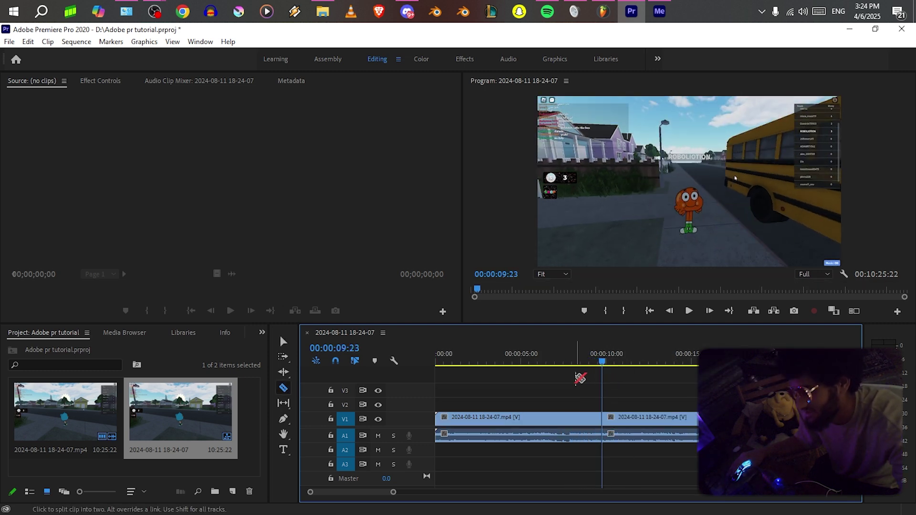
pyautogui.moveTo(531, 362); pyautogui.dragTo(562, 361)
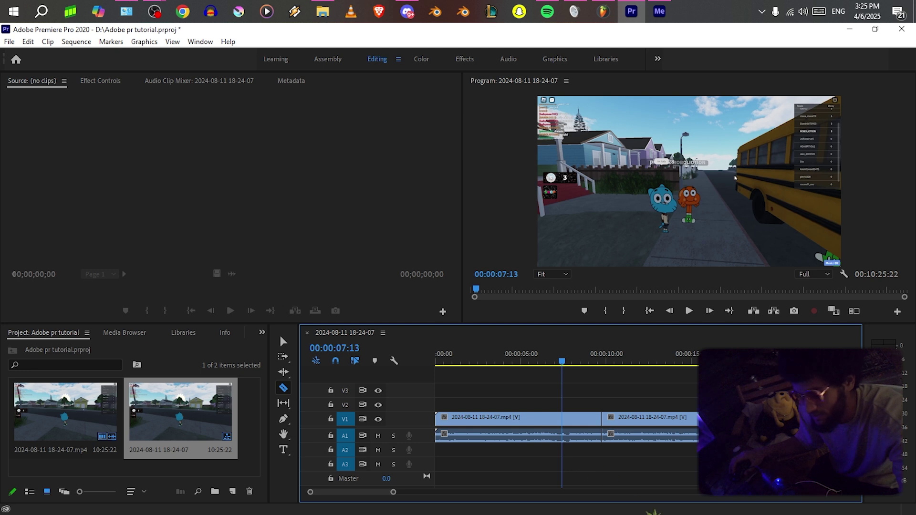
pyautogui.press('w')
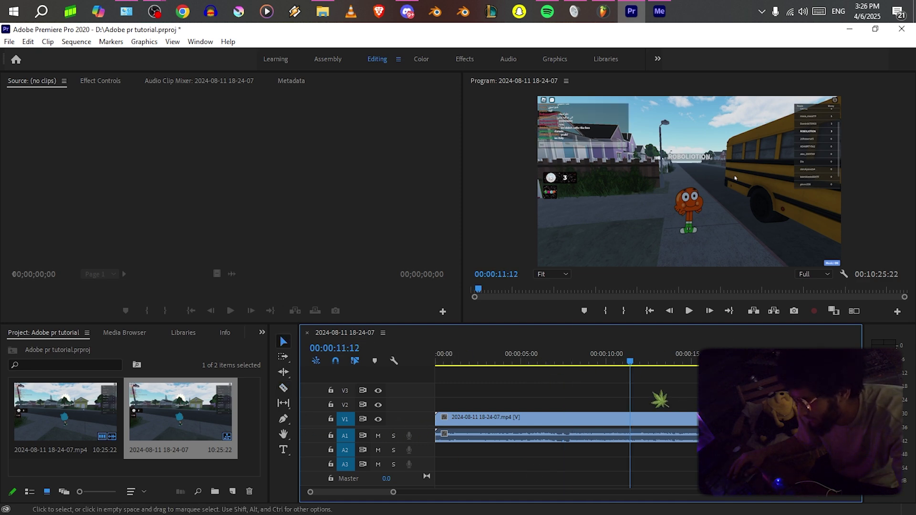
# Split the clip with the Razor tool at about 00:00:10:00 and at 00:00:11:28, and return to the Selection tool.
pyautogui.moveTo(550, 365); pyautogui.dragTo(590, 392)
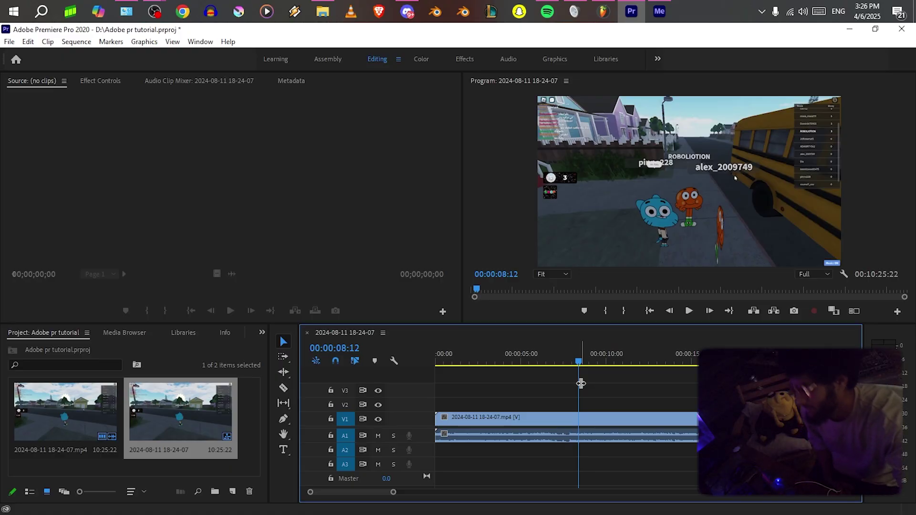
pyautogui.press('space')
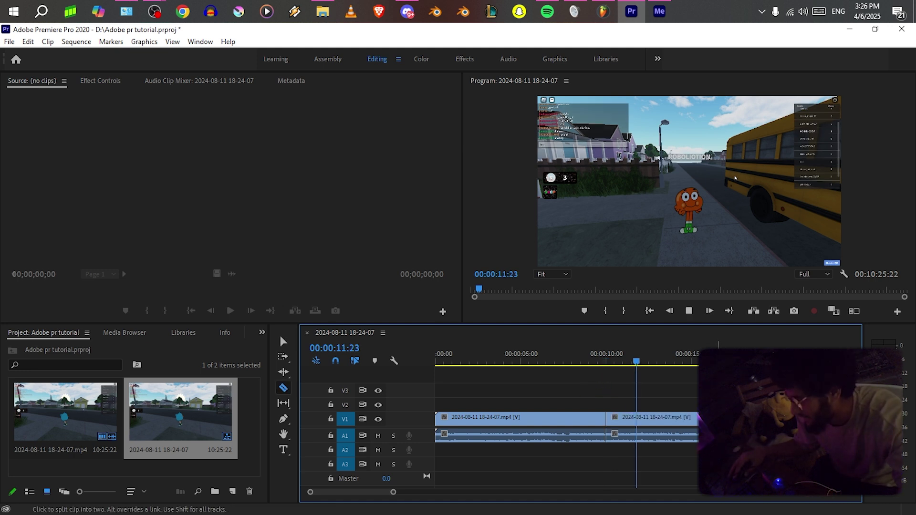
pyautogui.press('space')
pyautogui.click(640, 421)
pyautogui.press('v')
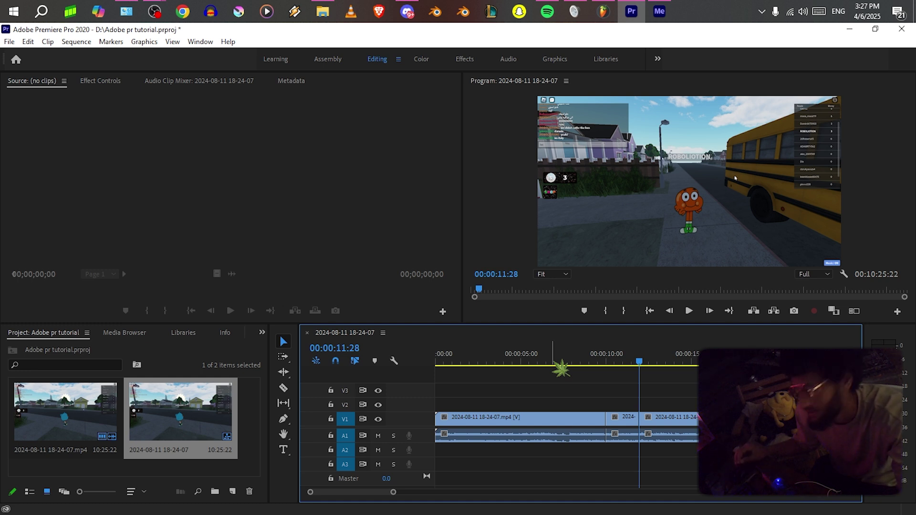
# Select the middle segment between the two cuts with the playhead at 00:00:10:26, and bring up the effects search.
pyautogui.moveTo(604, 345); pyautogui.dragTo(603, 348)
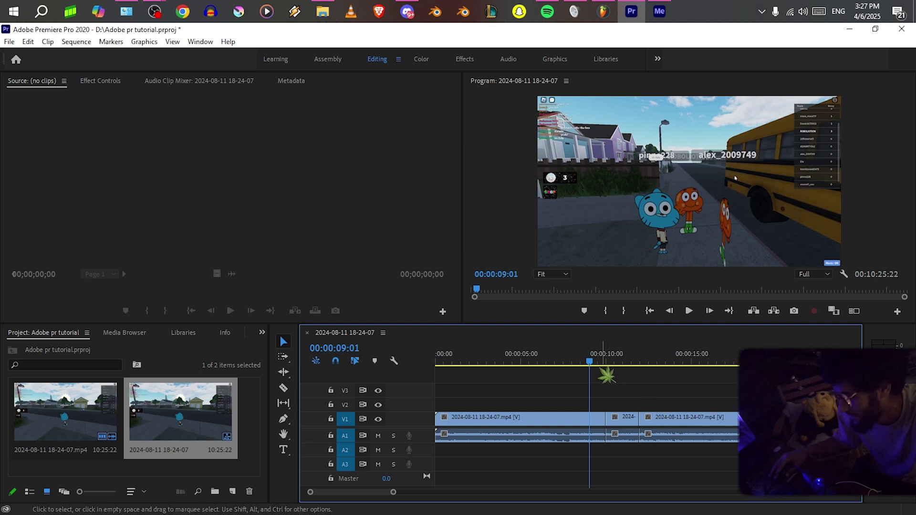
pyautogui.click(587, 361)
pyautogui.scroll(4, 592, 418)
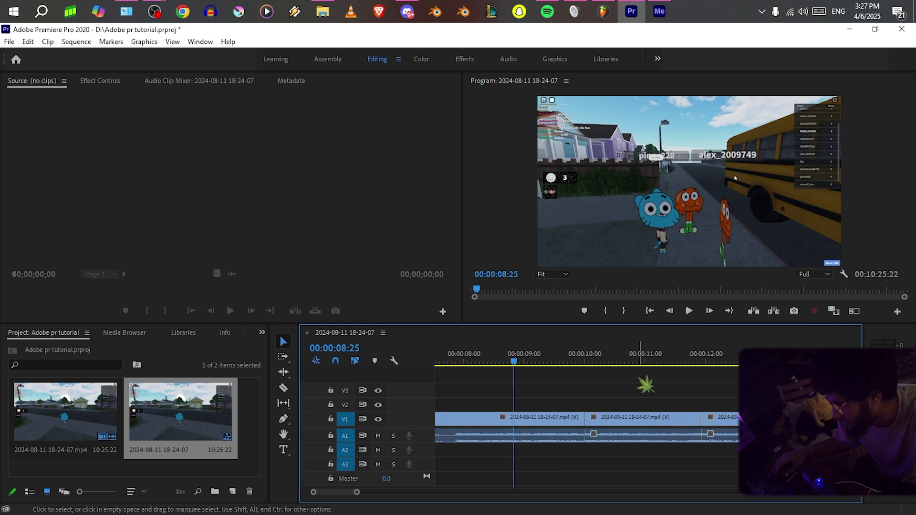
pyautogui.click(622, 363)
pyautogui.click(652, 423)
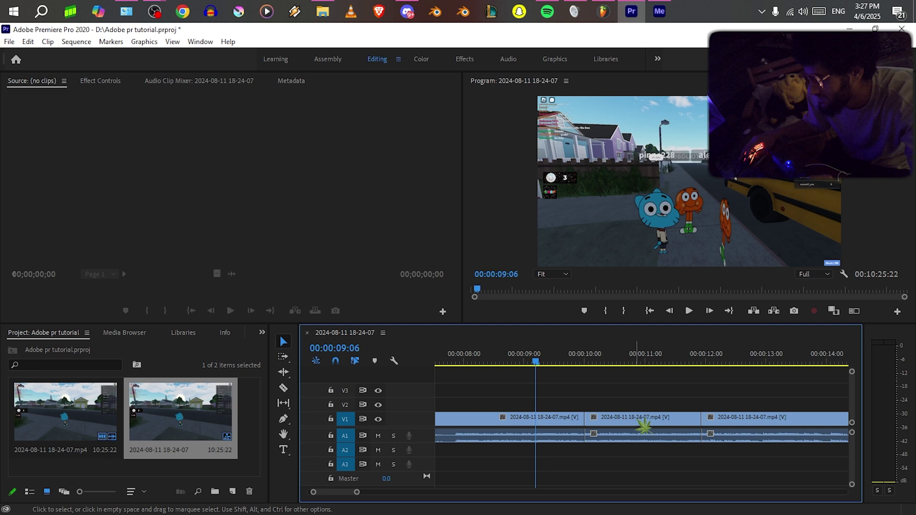
pyautogui.click(644, 426)
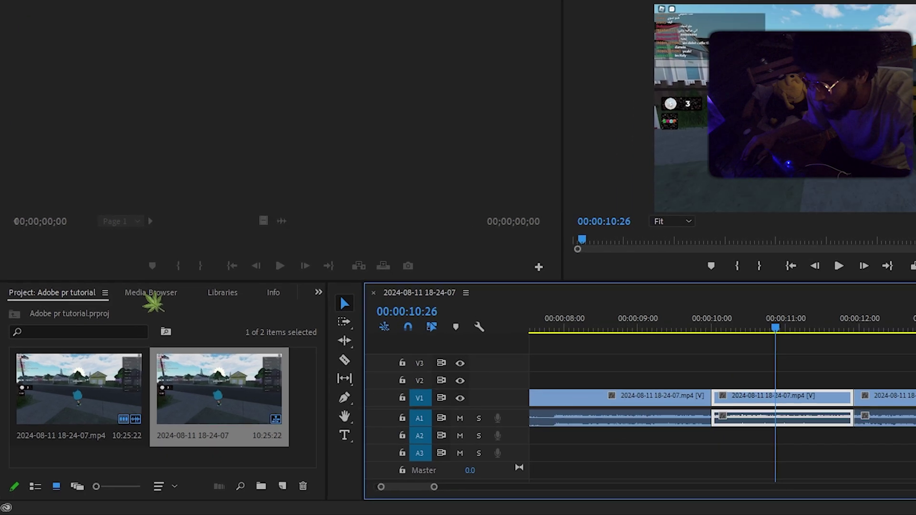
pyautogui.click(124, 333)
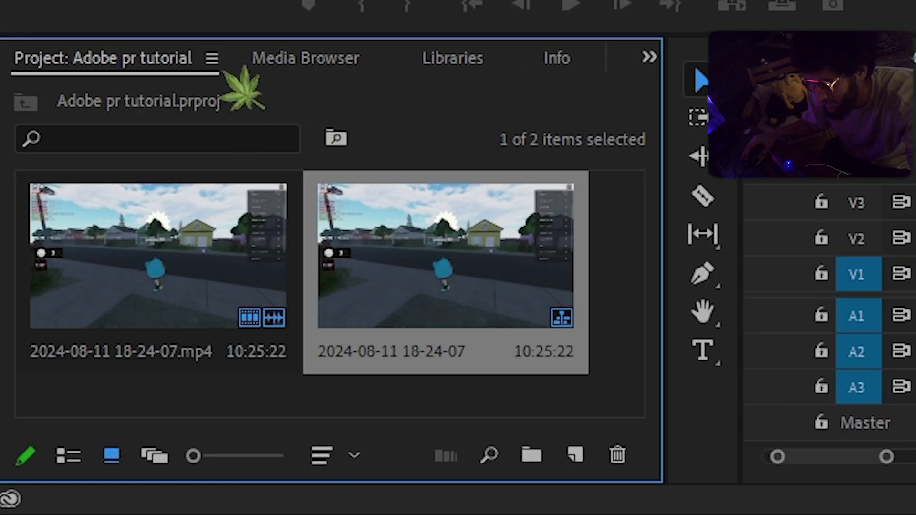
pyautogui.scroll(-4, 296, 74)
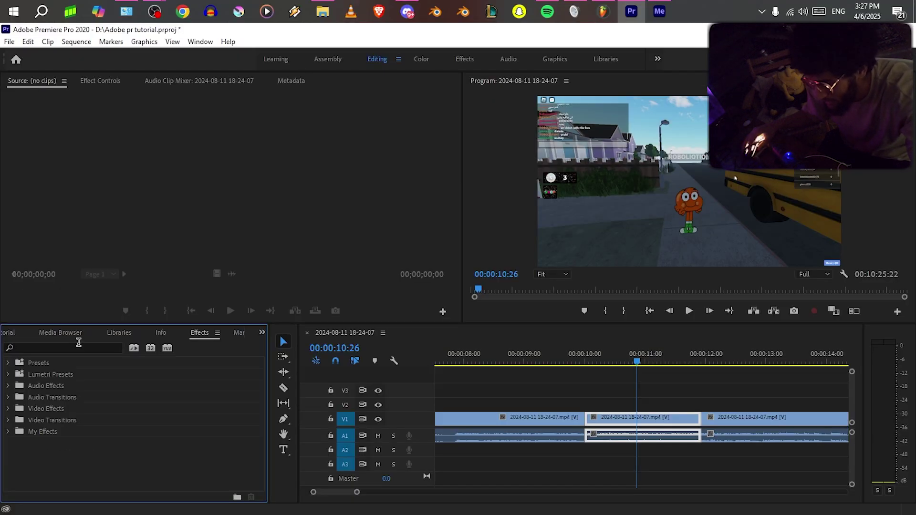
pyautogui.click(196, 93)
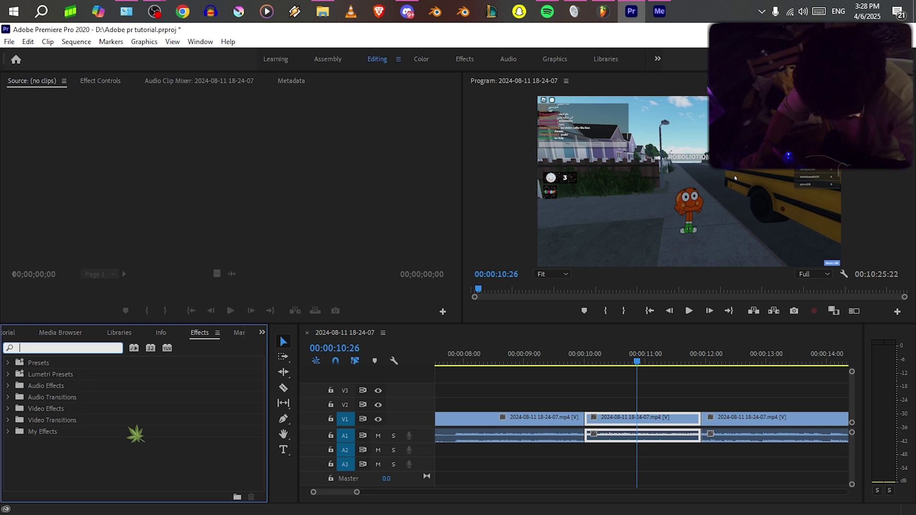
# Search the effects for "black &" and apply the Black & White video effect to the middle segment.
pyautogui.write('blacl')
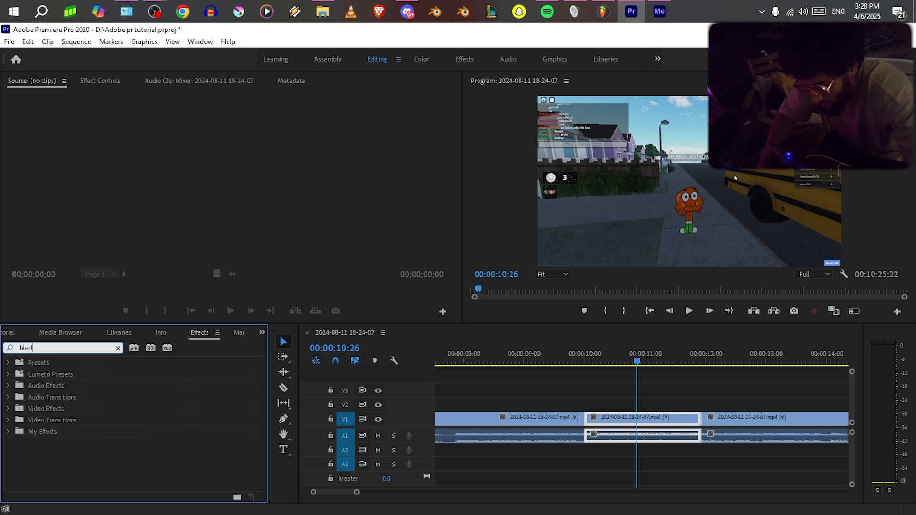
pyautogui.write('k')
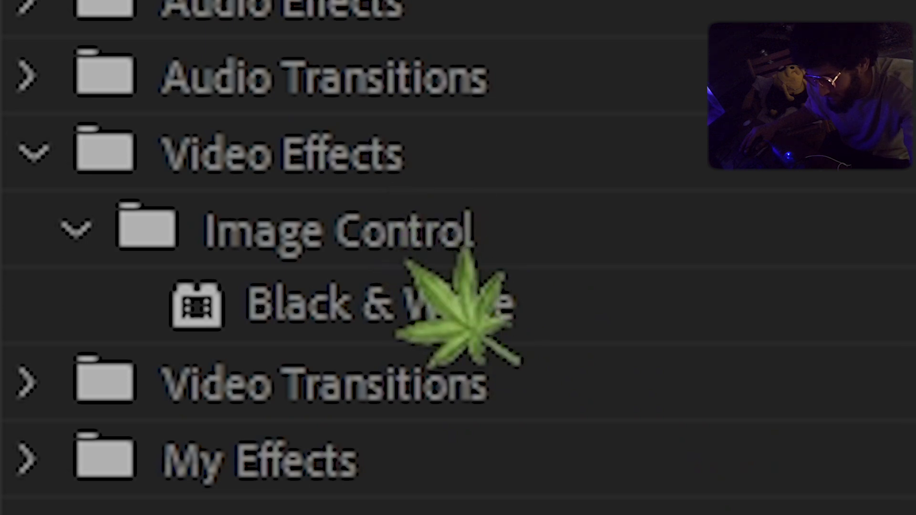
pyautogui.click(506, 305)
pyautogui.moveTo(505, 310); pyautogui.dragTo(594, 377)
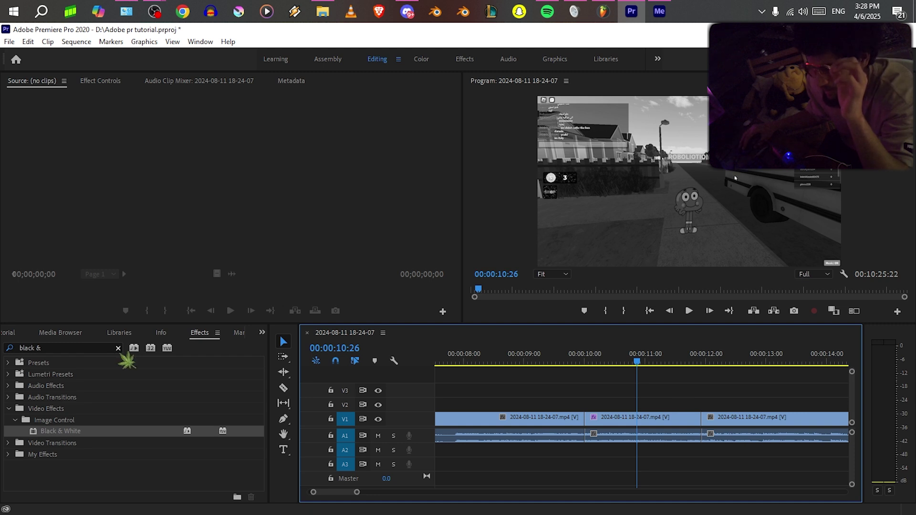
# Clear the effects search, find "tint", and apply the Tint color correction effect to the middle segment.
pyautogui.click(118, 347)
pyautogui.click(100, 343)
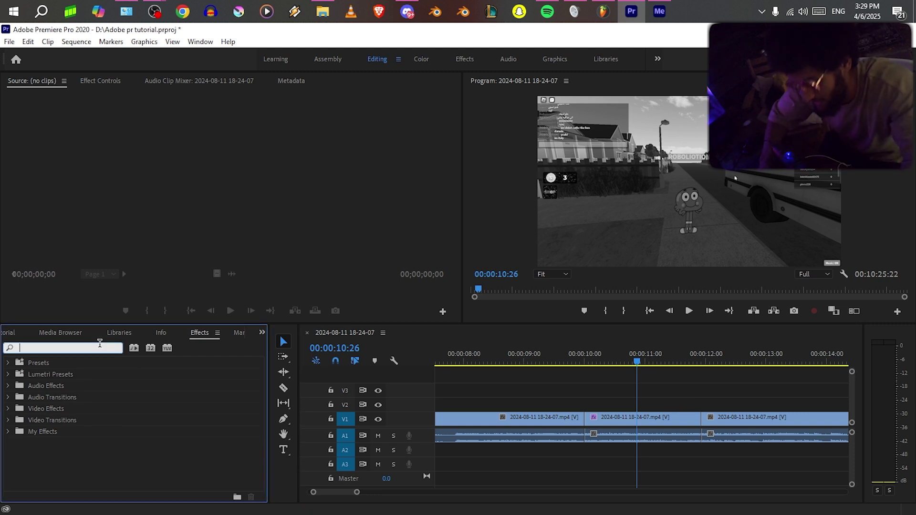
pyautogui.write('tint')
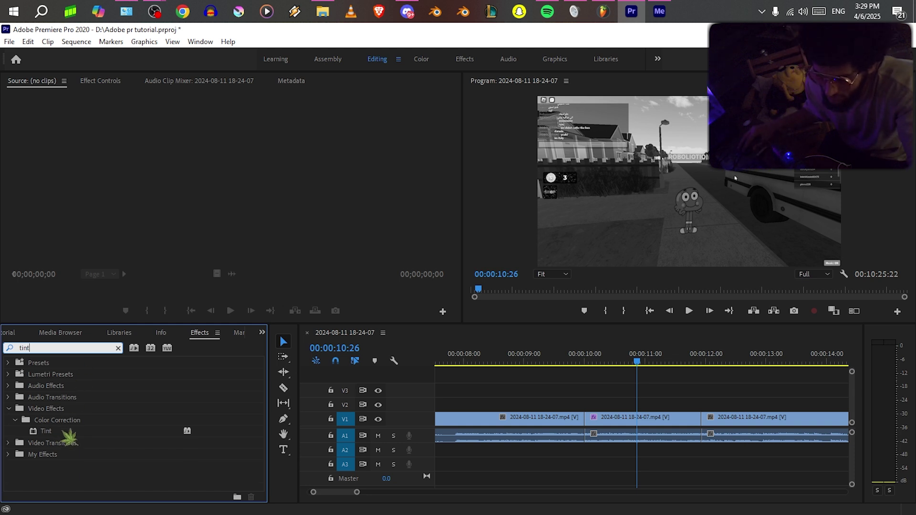
pyautogui.click(109, 422)
pyautogui.moveTo(101, 438); pyautogui.dragTo(668, 434)
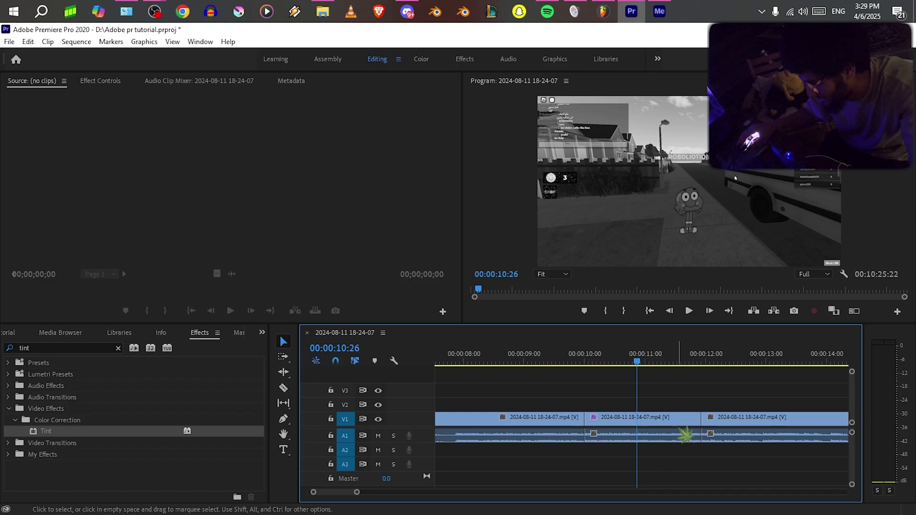
# Scale the middle segment to 239 and reposition it in the frame to about 849.5, 135.8.
pyautogui.click(685, 434)
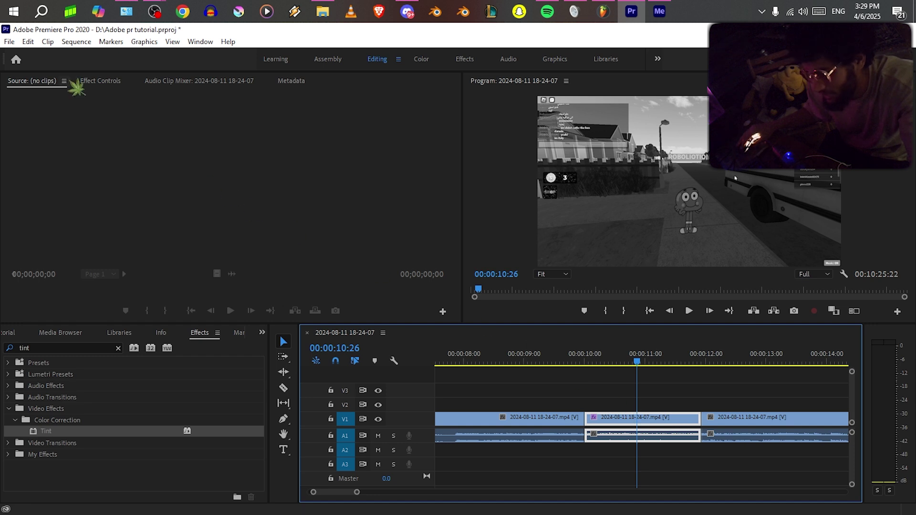
pyautogui.click(114, 84)
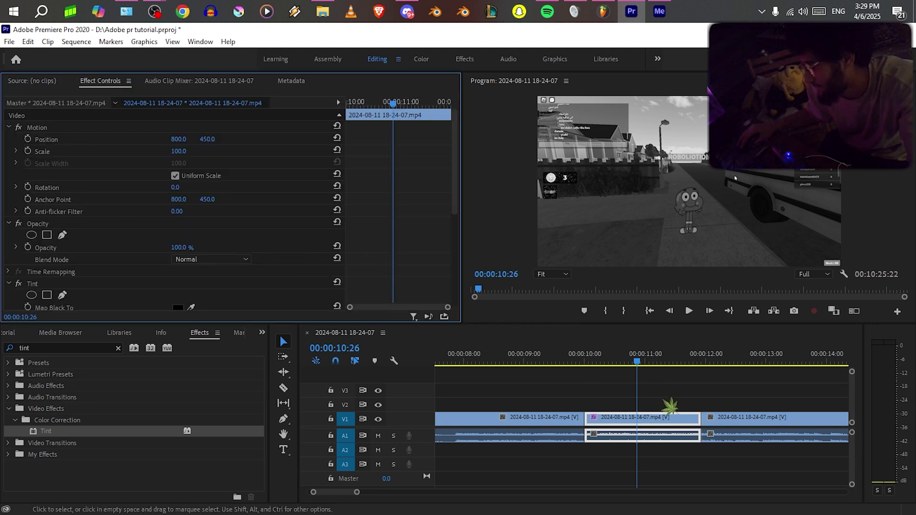
pyautogui.moveTo(667, 389); pyautogui.dragTo(686, 445)
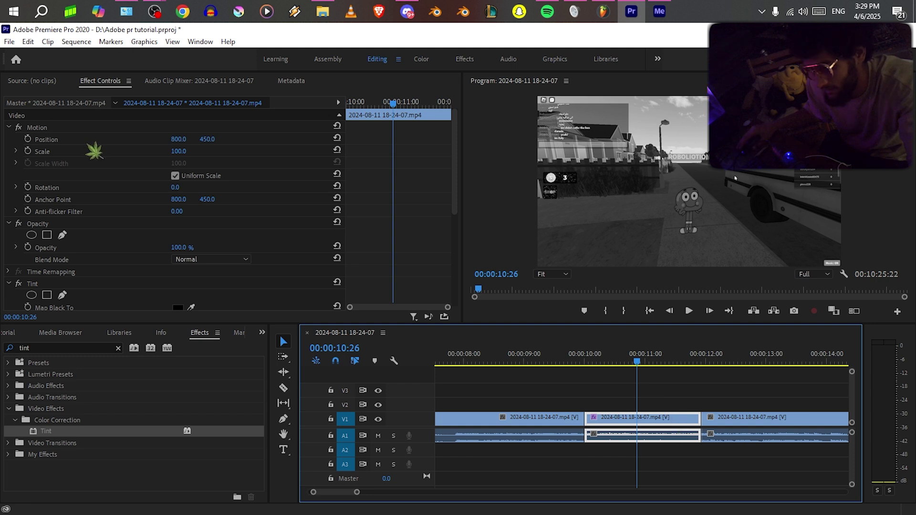
pyautogui.click(95, 128)
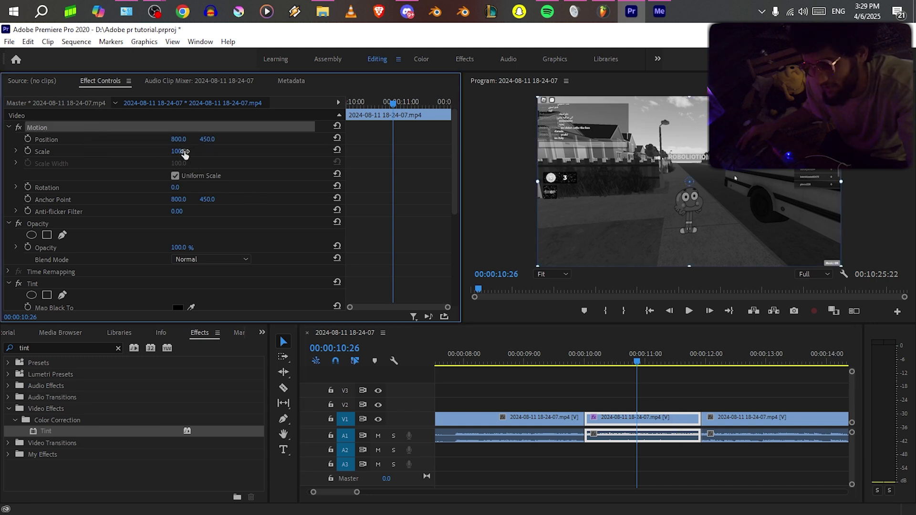
pyautogui.moveTo(183, 154); pyautogui.dragTo(792, 115)
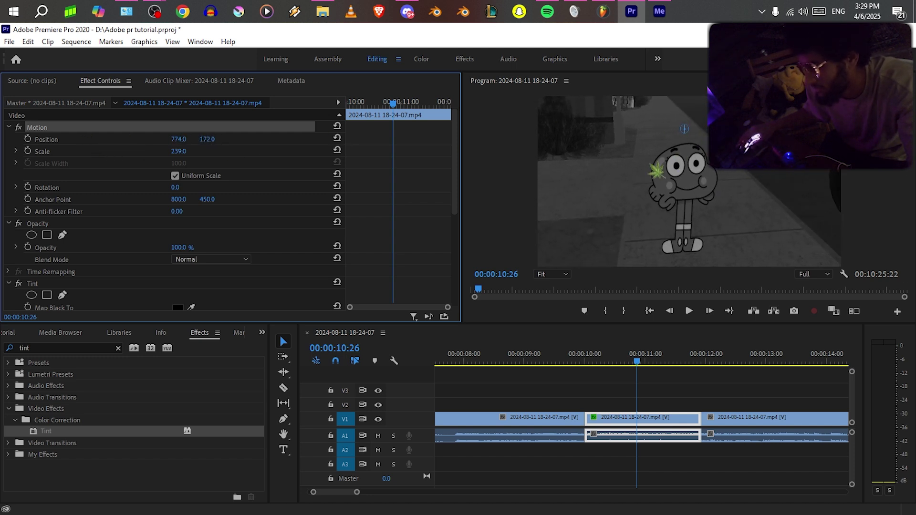
pyautogui.click(247, 150)
pyautogui.click(62, 127)
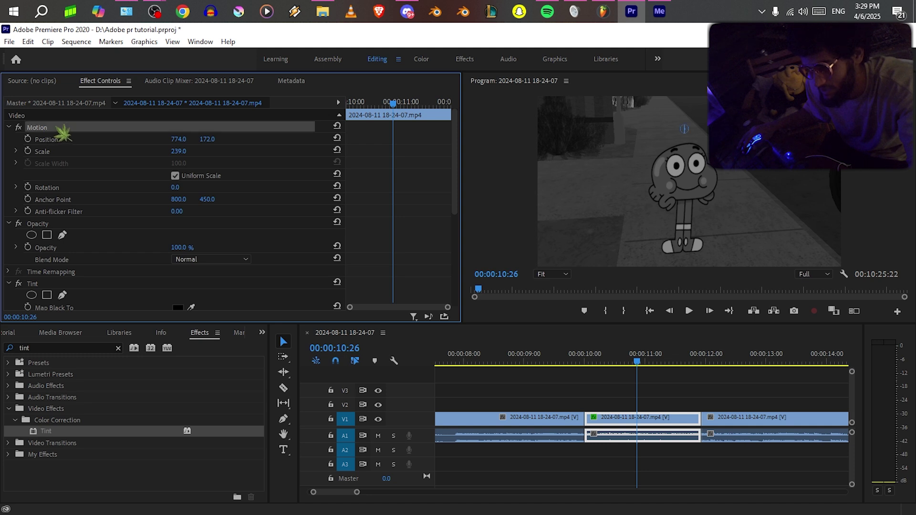
pyautogui.moveTo(744, 210)
pyautogui.mouseDown()
pyautogui.moveTo(716, 182)
pyautogui.moveTo(743, 200)
pyautogui.mouseUp()
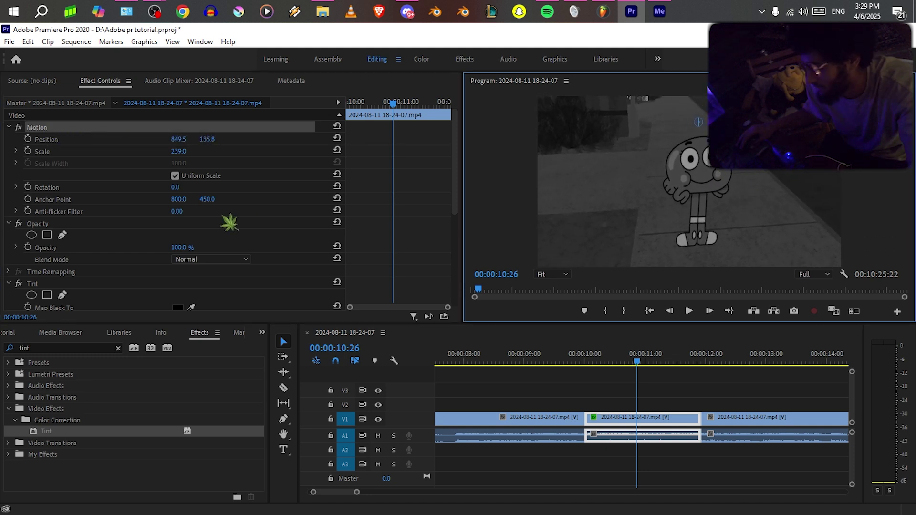
# Try rotating the middle segment and undo the rotation.
pyautogui.moveTo(175, 187)
pyautogui.mouseDown()
pyautogui.moveTo(200, 187)
pyautogui.moveTo(150, 188)
pyautogui.moveTo(160, 188)
pyautogui.mouseUp()
pyautogui.hotkey('ctrl', 'z')
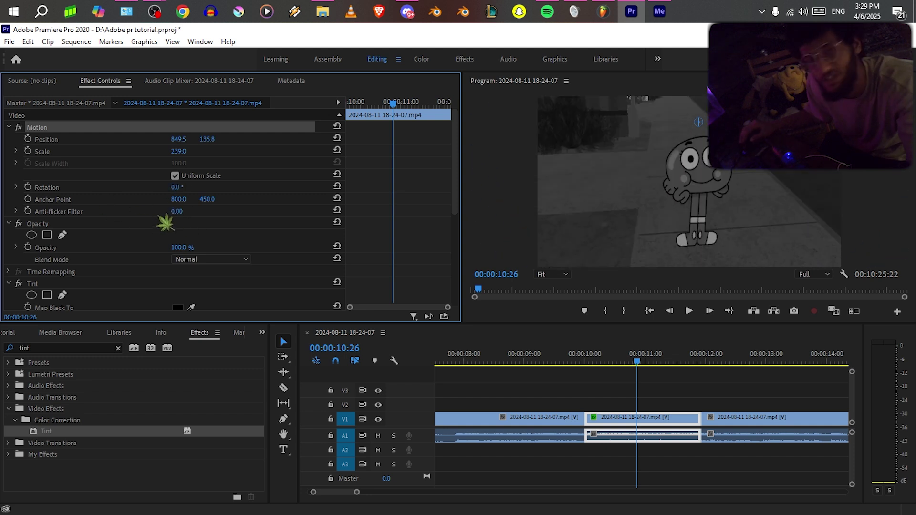
# Try overlapping the middle segment on V3 above the following clip with its opacity at 67%, and undo both changes.
pyautogui.scroll(-3, 218, 256)
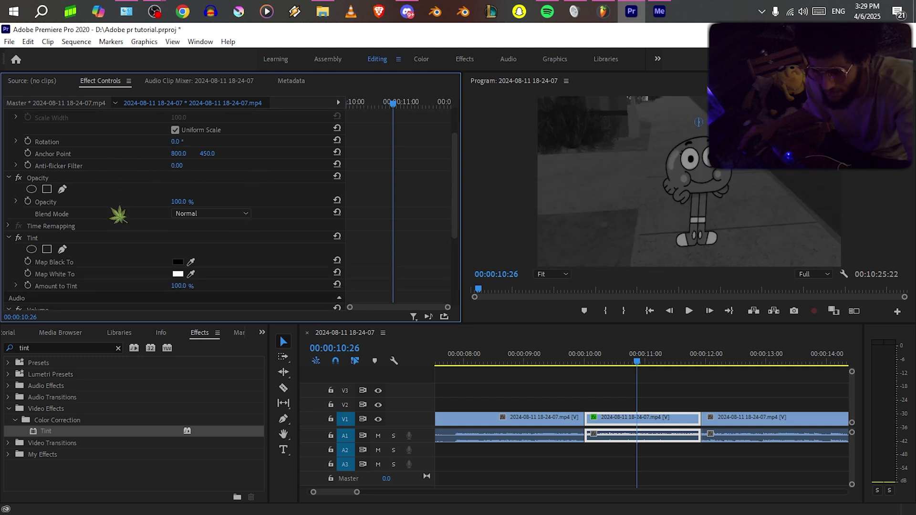
pyautogui.click(86, 166)
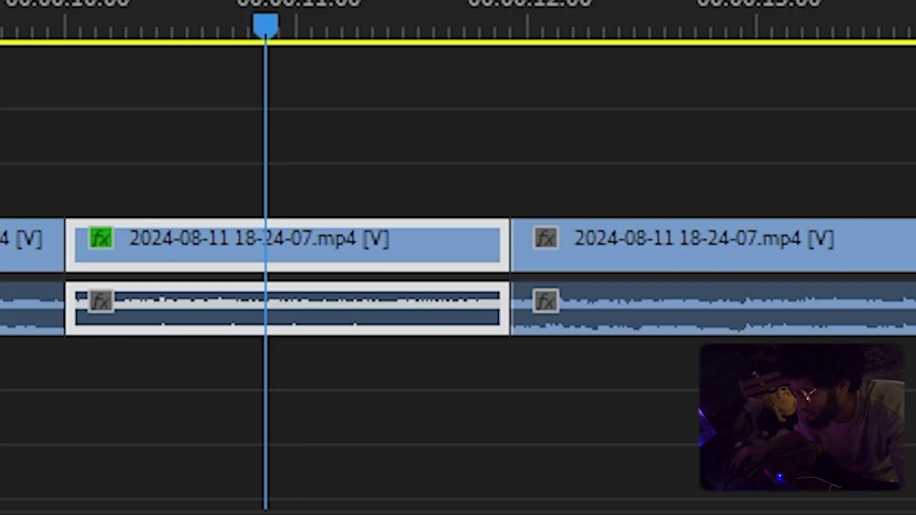
pyautogui.moveTo(302, 258); pyautogui.dragTo(615, 179)
pyautogui.click(582, 17)
pyautogui.moveTo(180, 191); pyautogui.dragTo(165, 190)
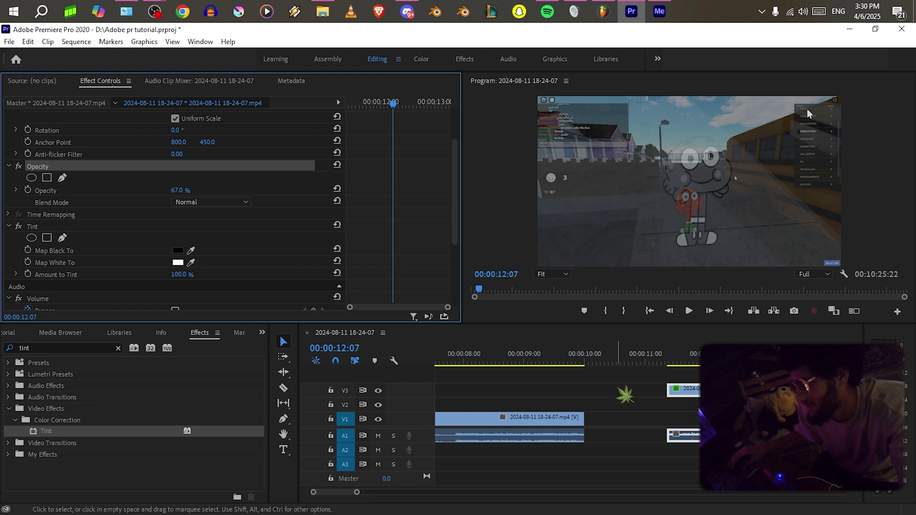
pyautogui.hotkey('ctrl', 'z')
pyautogui.hotkey('ctrl', 'z')
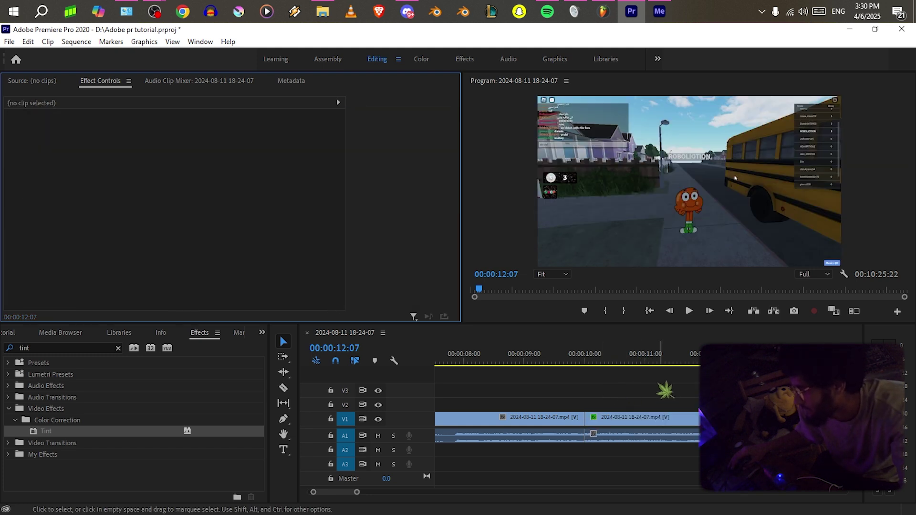
# Remove the Tint effect from the middle segment and apply it to that segment again.
pyautogui.click(601, 358)
pyautogui.click(629, 418)
pyautogui.scroll(-3, 111, 268)
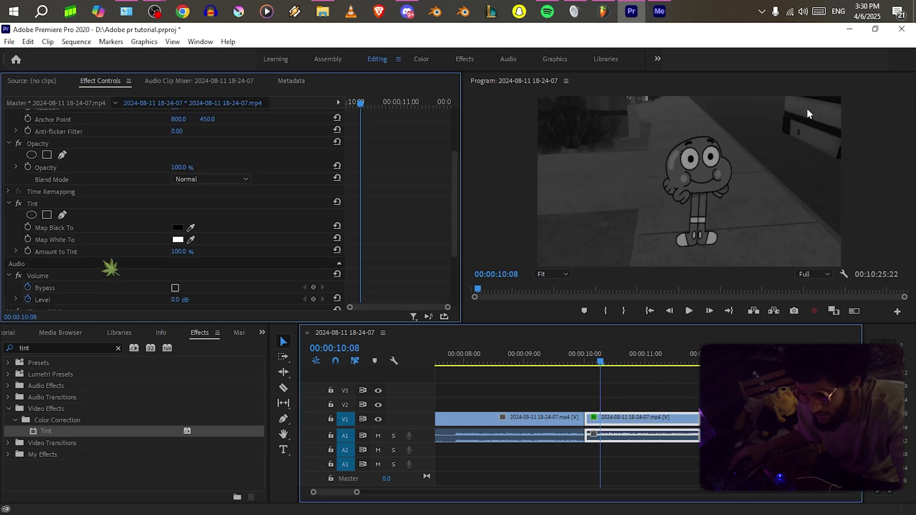
pyautogui.click(67, 205)
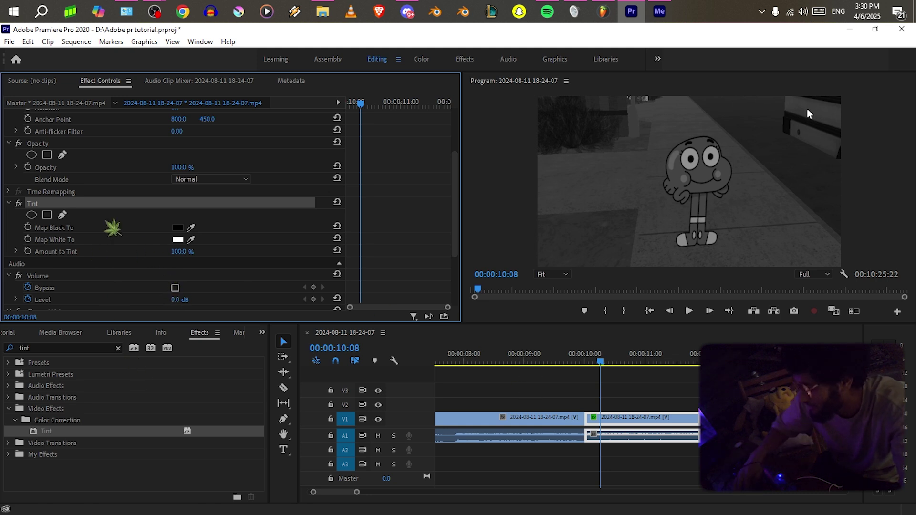
pyautogui.press('Delete')
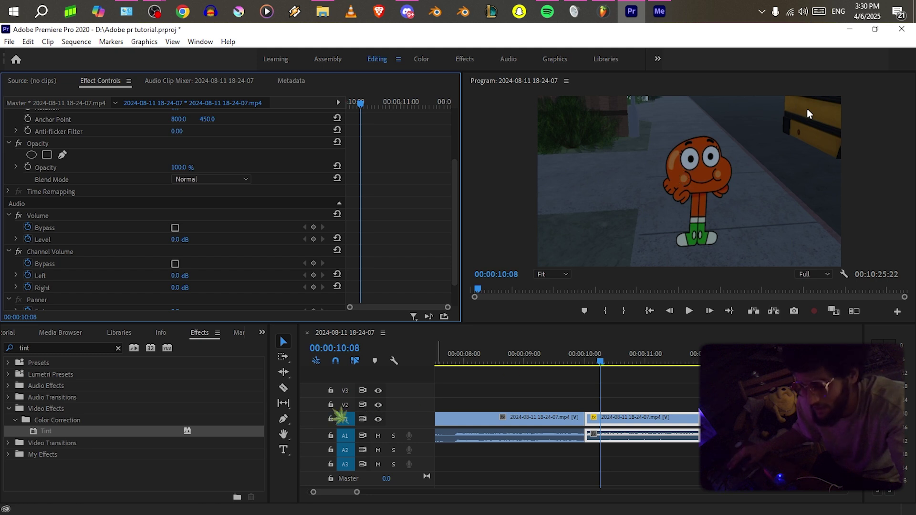
pyautogui.moveTo(91, 432); pyautogui.dragTo(654, 426)
pyautogui.click(109, 205)
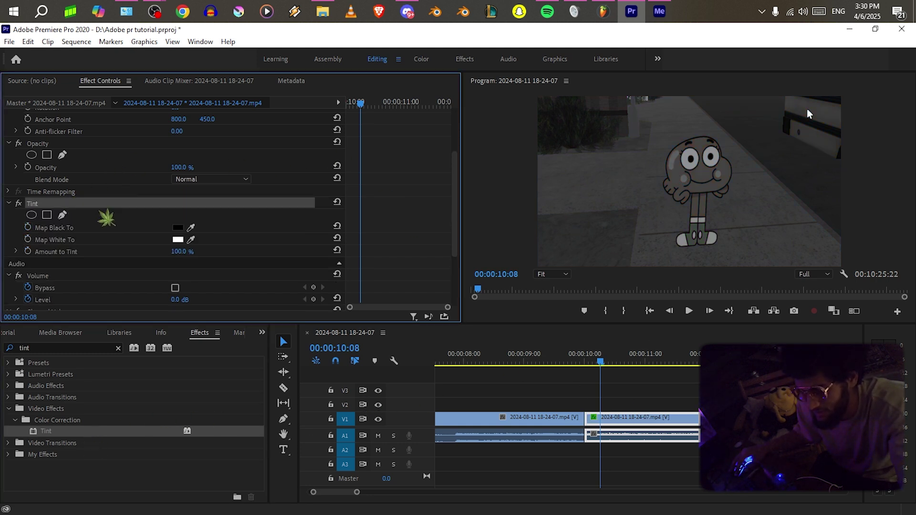
# Examine the Opacity and Motion controls of the middle segment and the effect settings of the segment before it.
pyautogui.scroll(4, 177, 255)
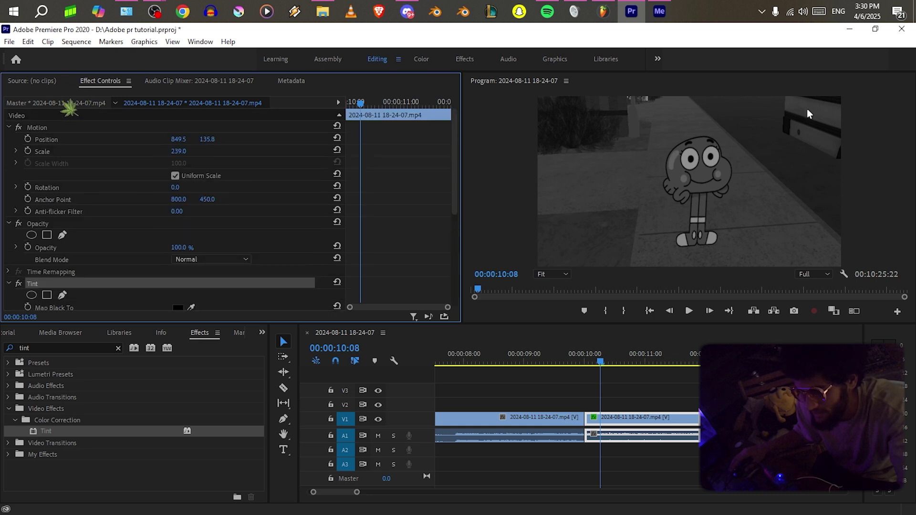
pyautogui.click(67, 223)
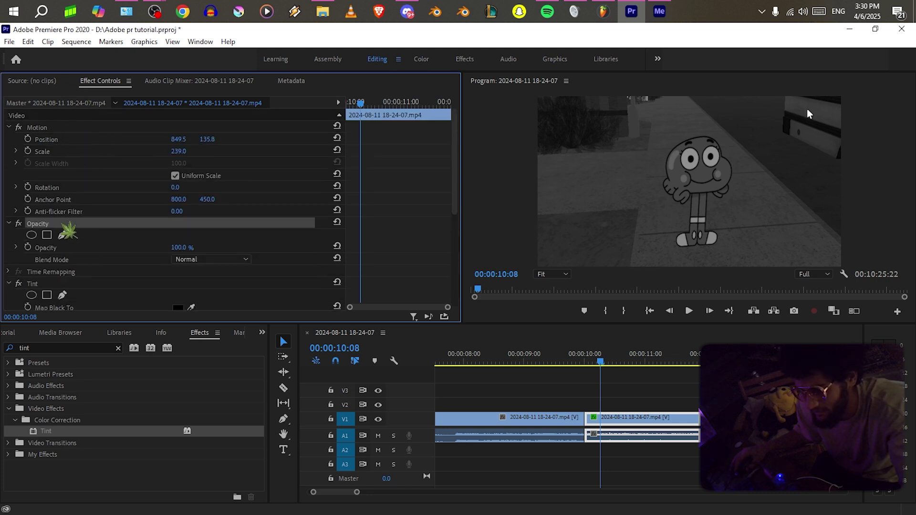
pyautogui.click(57, 128)
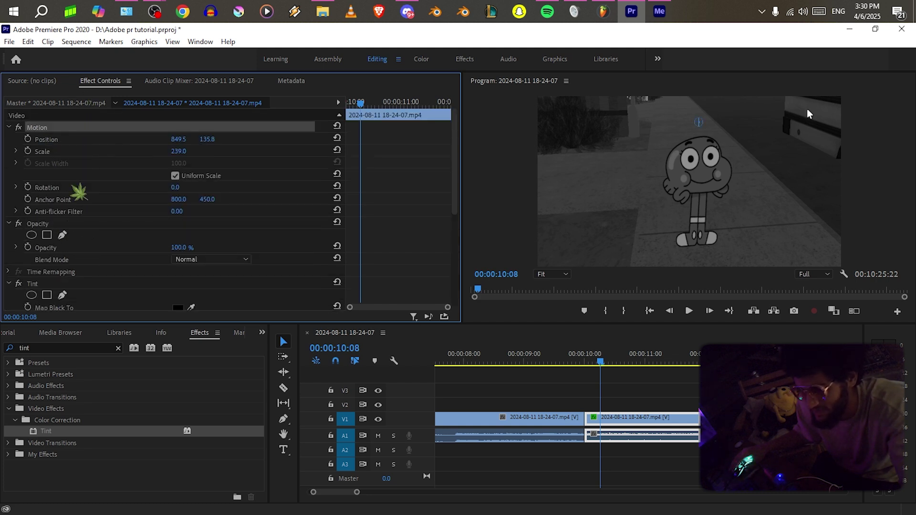
pyautogui.click(506, 403)
pyautogui.click(486, 354)
pyautogui.click(485, 421)
pyautogui.scroll(-6, 21, 196)
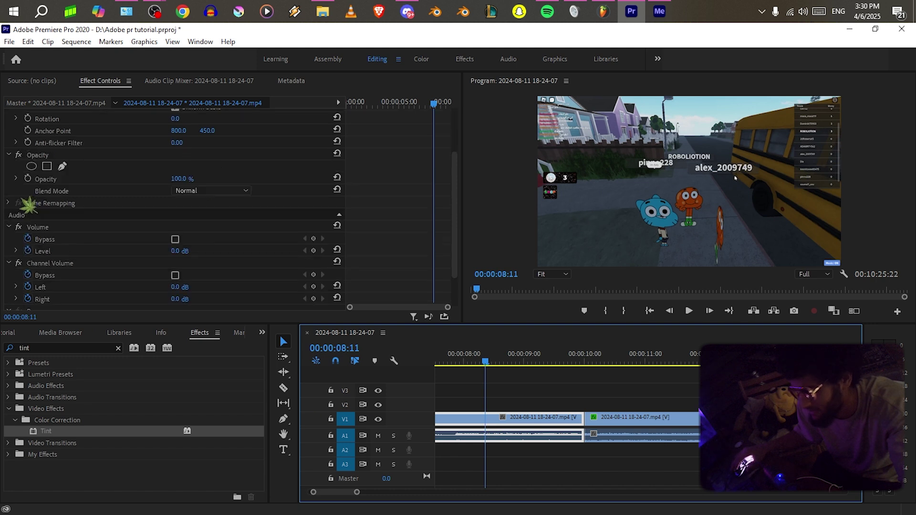
pyautogui.moveTo(511, 433); pyautogui.dragTo(770, 501)
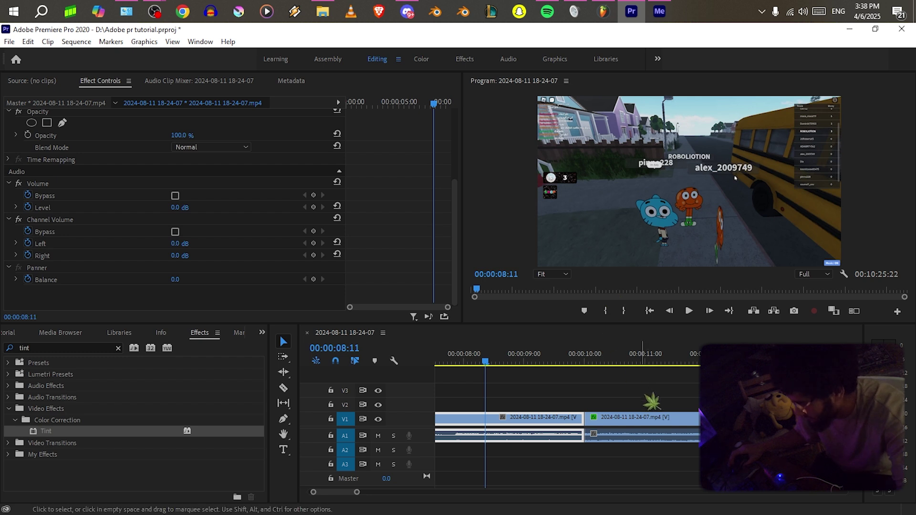
# Try lowering the middle segment's Amount to Tint to 73% and return it to 100%.
pyautogui.scroll(2, 674, 414)
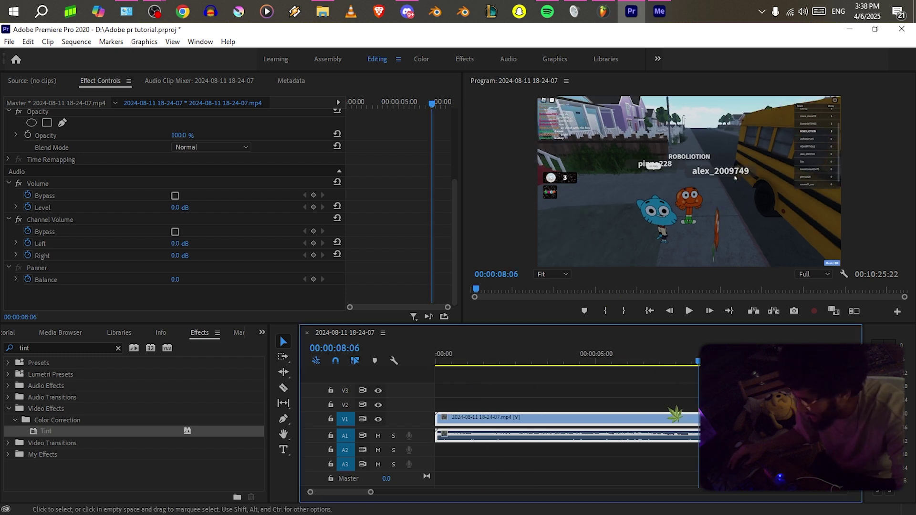
pyautogui.scroll(-3, 674, 409)
pyautogui.click(656, 358)
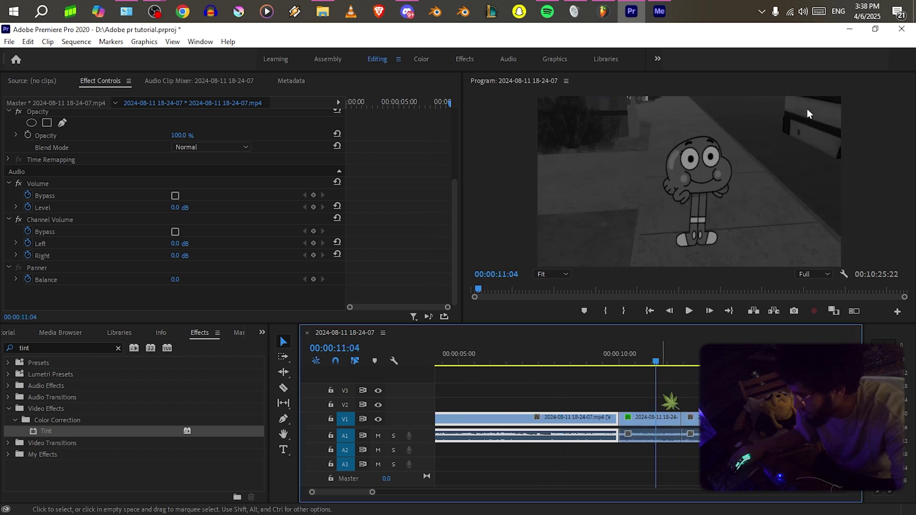
pyautogui.click(653, 435)
pyautogui.scroll(-2, 163, 272)
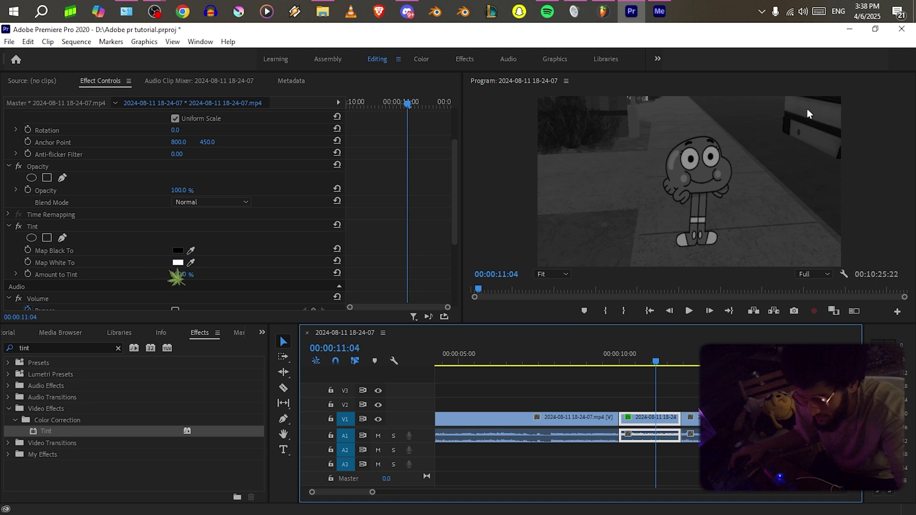
pyautogui.moveTo(189, 278); pyautogui.dragTo(183, 277)
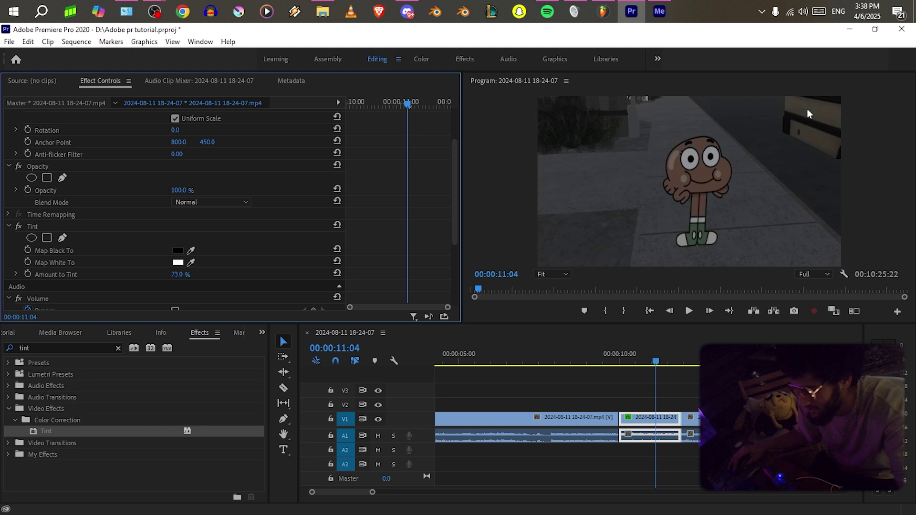
pyautogui.moveTo(176, 277); pyautogui.dragTo(217, 256)
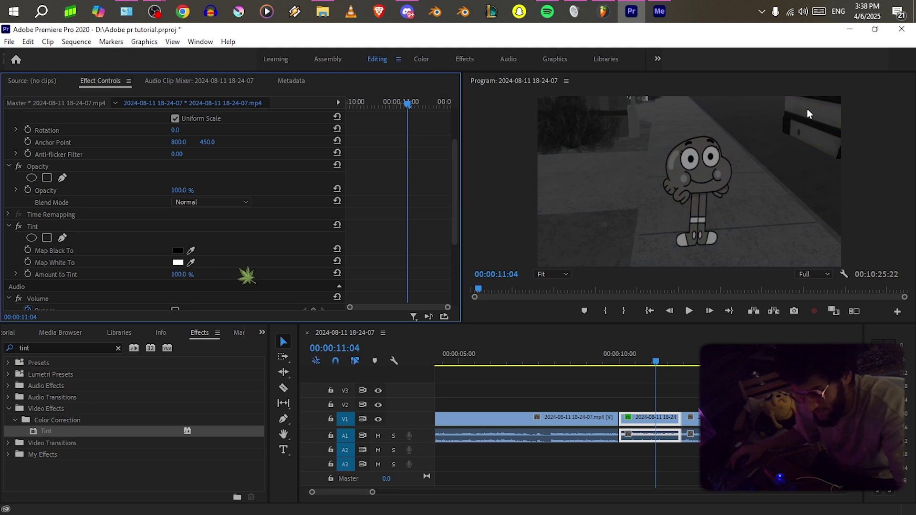
pyautogui.moveTo(401, 105); pyautogui.dragTo(347, 117)
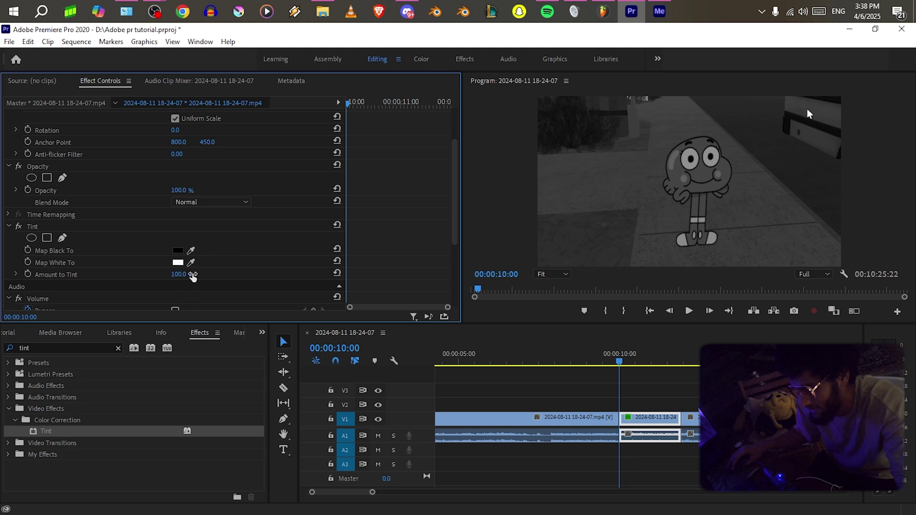
pyautogui.moveTo(193, 276); pyautogui.dragTo(143, 277)
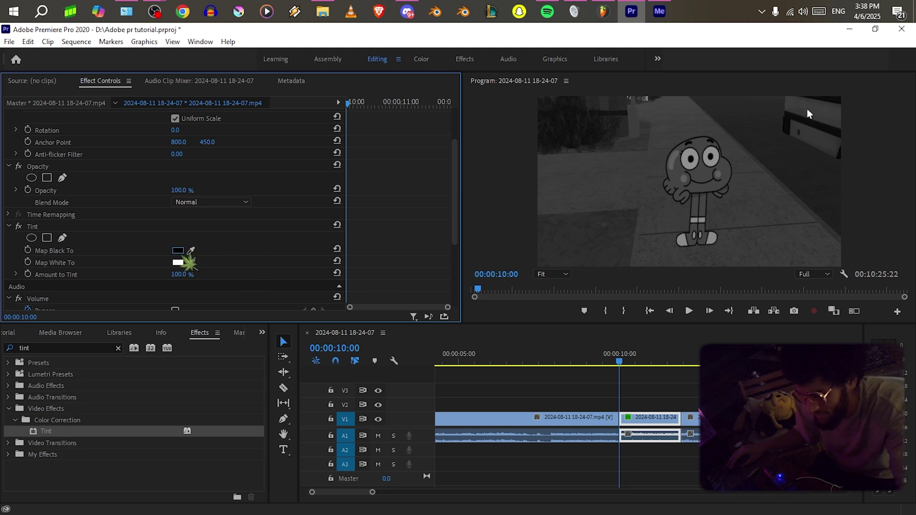
# Try pure red, FF0000, as the Map White To colour of the middle segment's Tint effect.
pyautogui.click(178, 262)
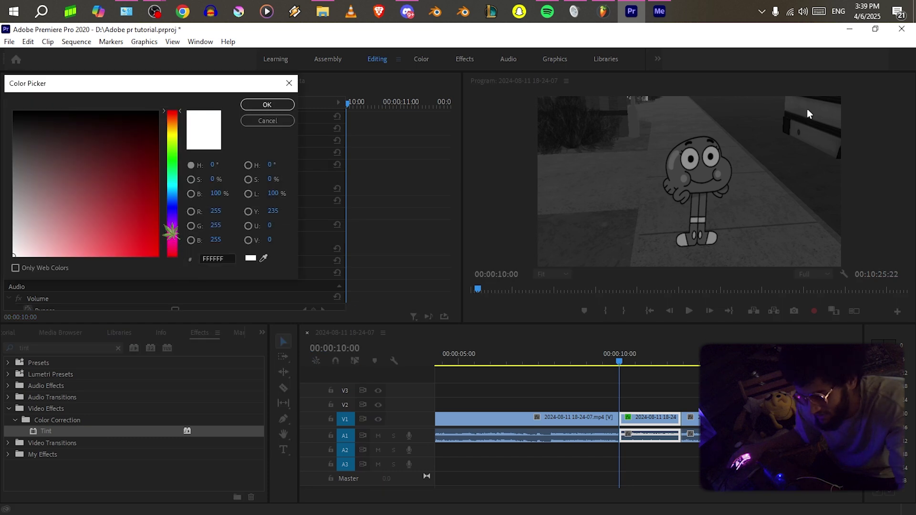
pyautogui.moveTo(183, 191); pyautogui.dragTo(169, 265)
pyautogui.click(260, 105)
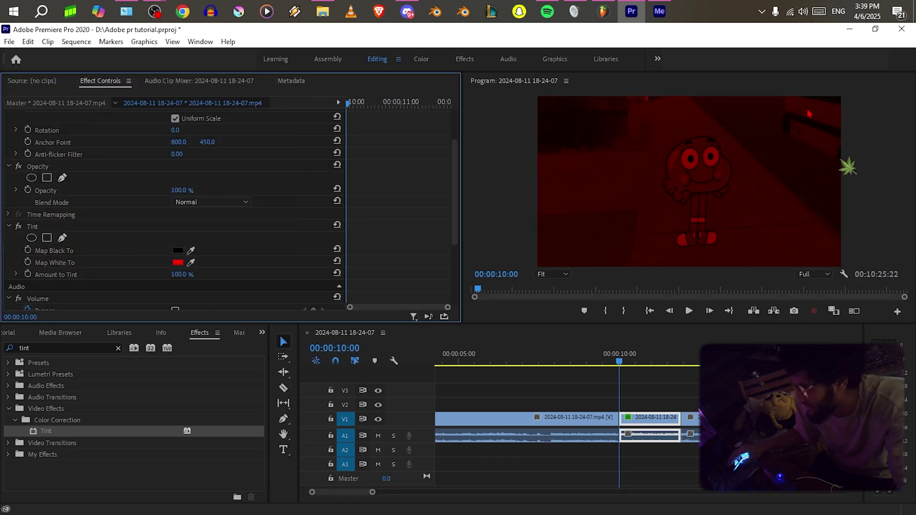
# Try a dark blue and a bright, fully saturated blue as the Tint effect's Map White To colour.
pyautogui.click(178, 262)
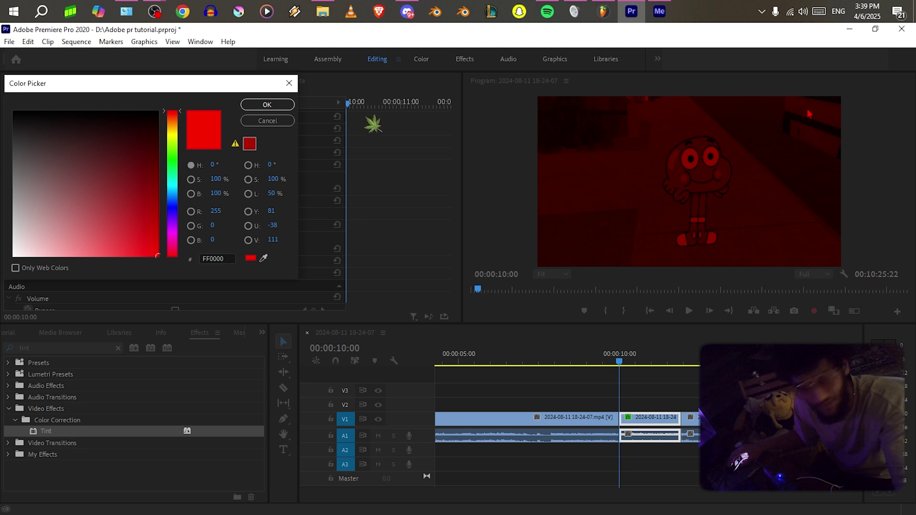
pyautogui.moveTo(110, 188); pyautogui.dragTo(179, 137)
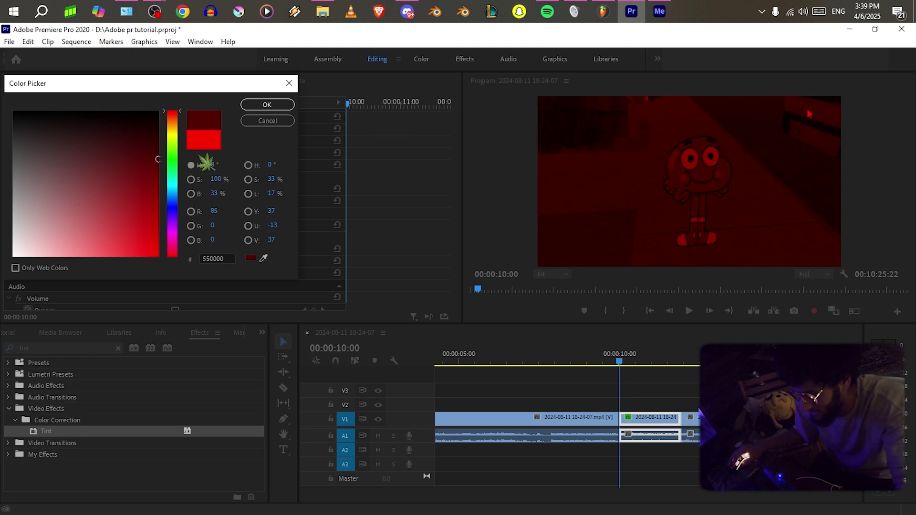
pyautogui.click(173, 212)
pyautogui.click(260, 105)
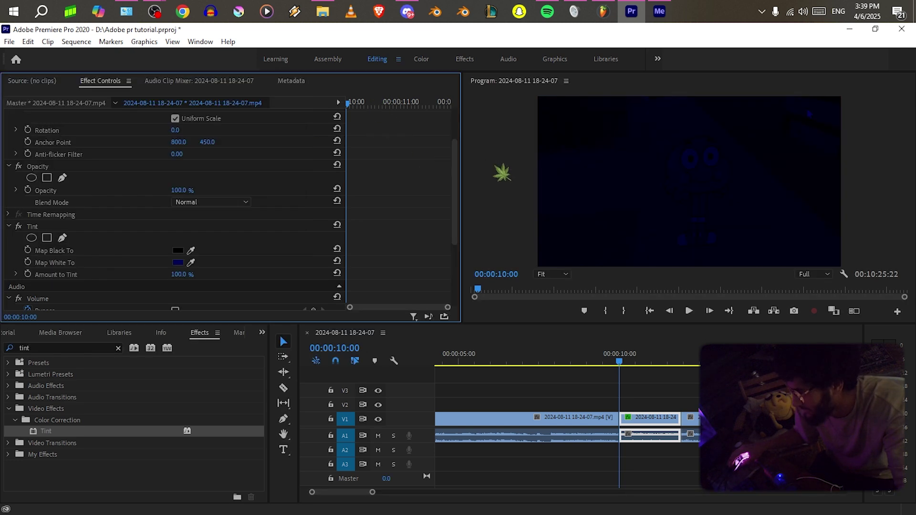
pyautogui.click(179, 264)
pyautogui.moveTo(128, 219); pyautogui.dragTo(178, 104)
pyautogui.click(261, 106)
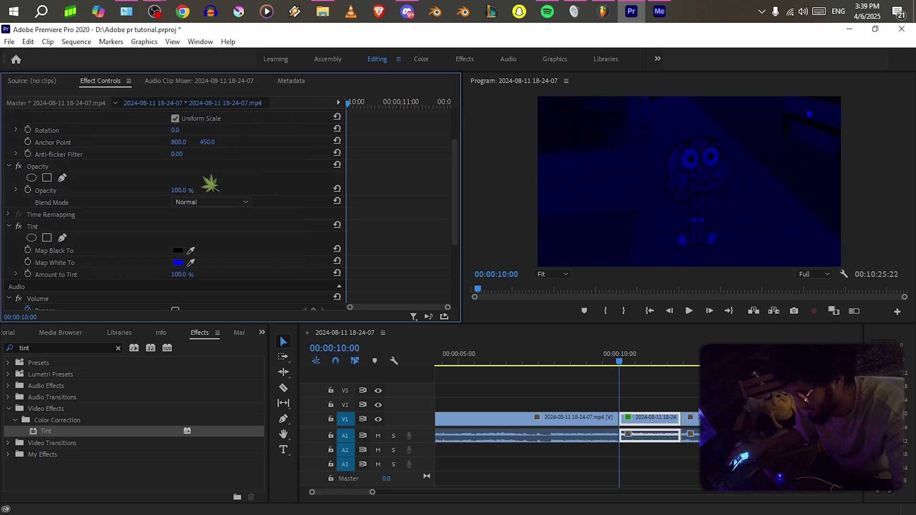
# Try a lighter blue as the Tint effect's Map White To colour and undo the colour changes back to white.
pyautogui.click(178, 263)
pyautogui.moveTo(143, 253); pyautogui.dragTo(70, 269)
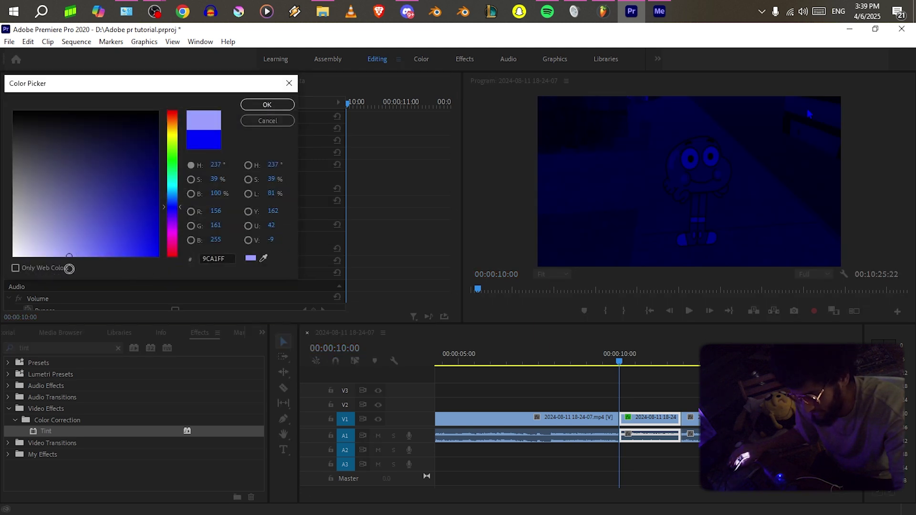
pyautogui.click(270, 105)
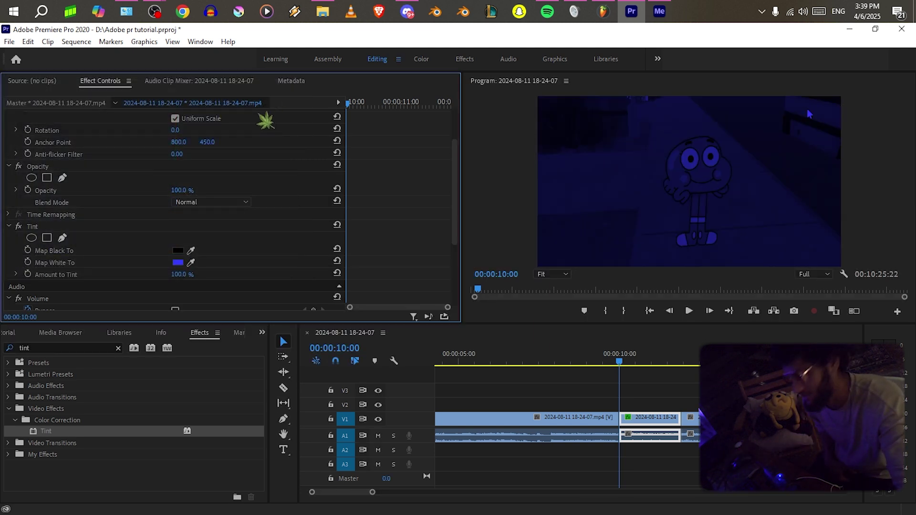
pyautogui.click(694, 396)
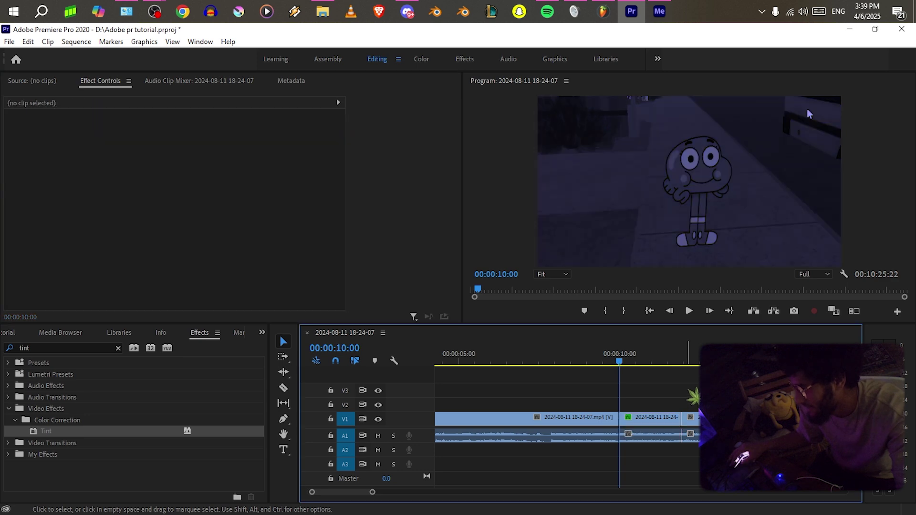
pyautogui.click(651, 419)
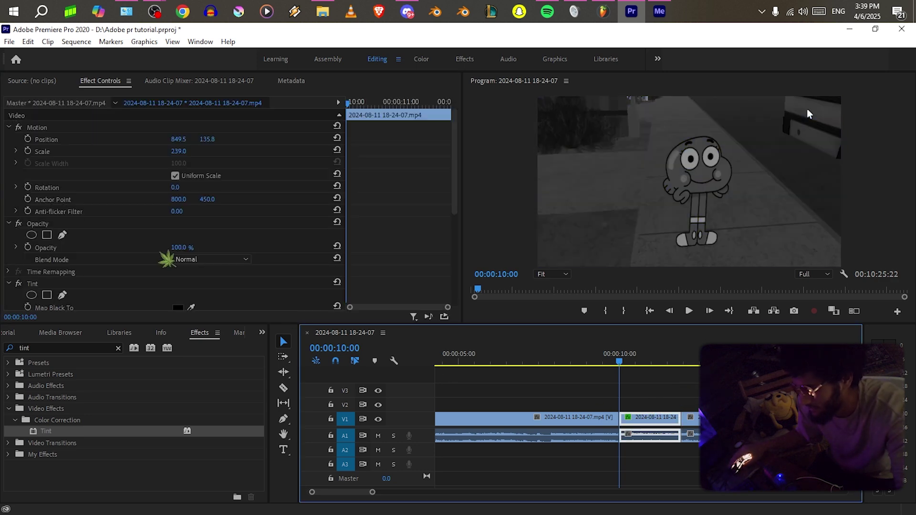
# Delete only the audio of the middle segment on A1, keeping its video.
pyautogui.scroll(-3, 167, 259)
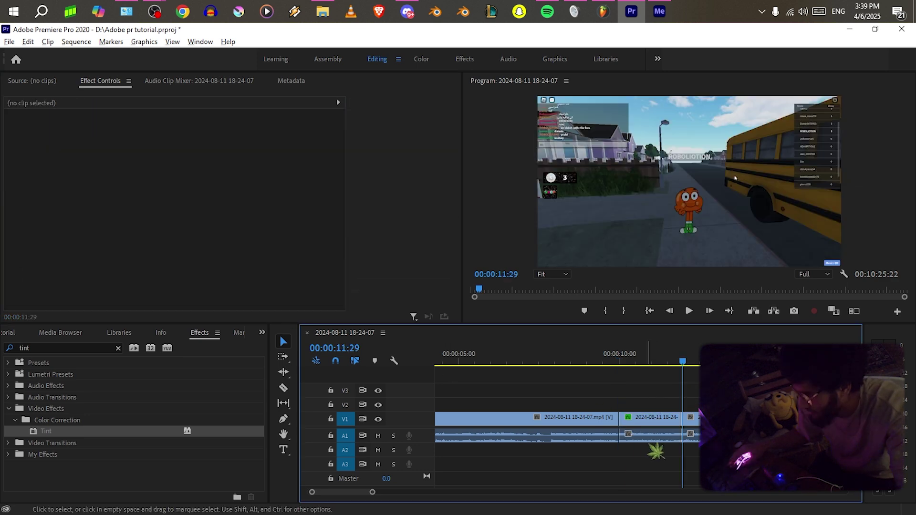
pyautogui.keyDown('alt'); pyautogui.click(649, 440); pyautogui.keyUp('alt')
pyautogui.press('Delete')
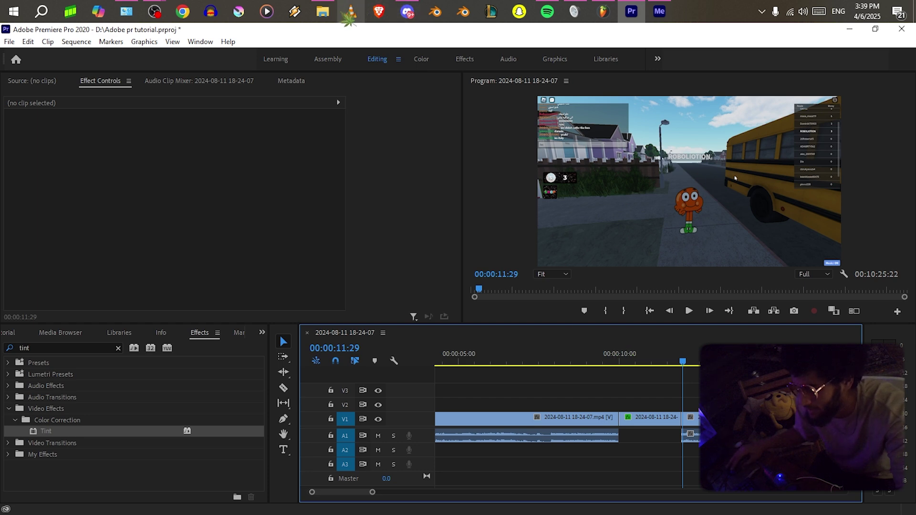
# Add the Joker Official Soundtrack Bathroom Dance file from the MUSCI folder to A2, starting at the middle segment's beginning.
pyautogui.click(323, 12)
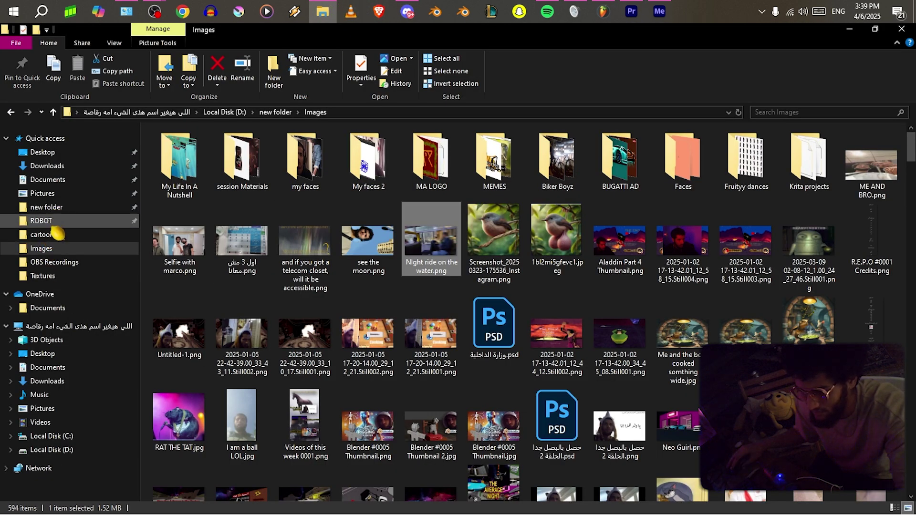
pyautogui.click(46, 207)
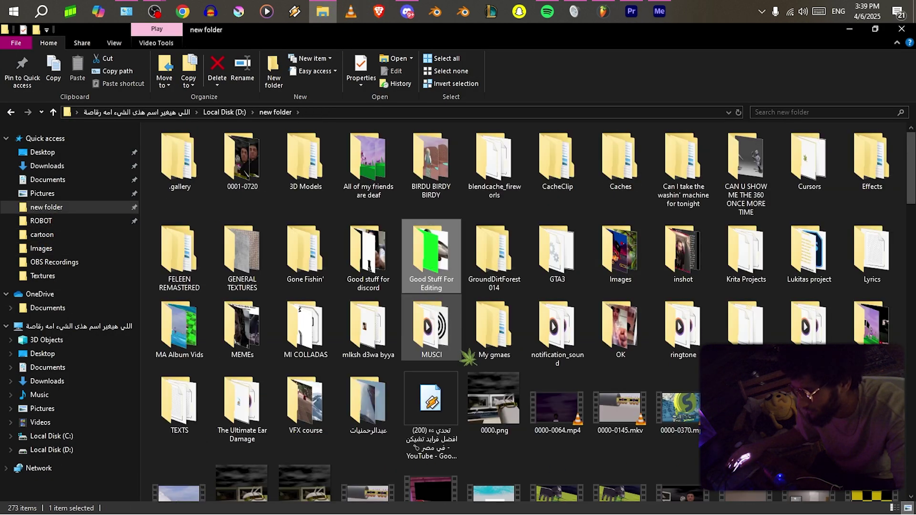
pyautogui.doubleClick(448, 351)
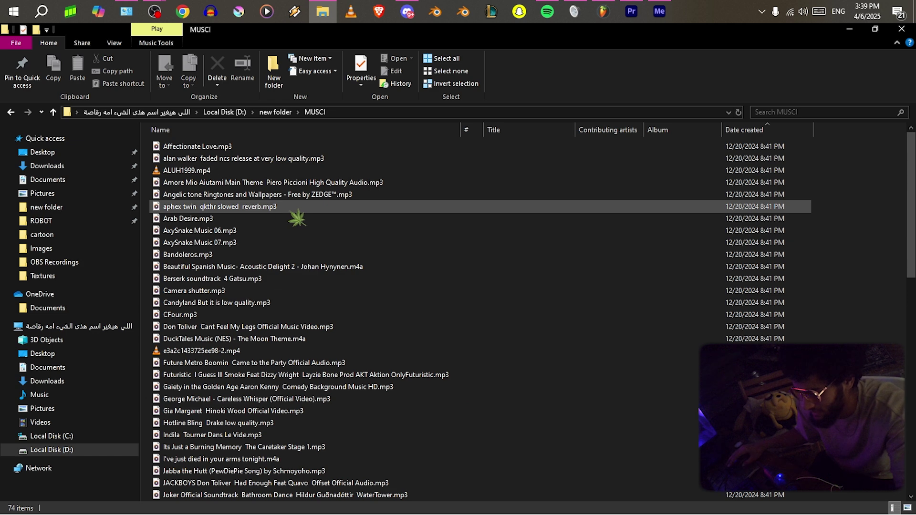
pyautogui.scroll(-2, 319, 206)
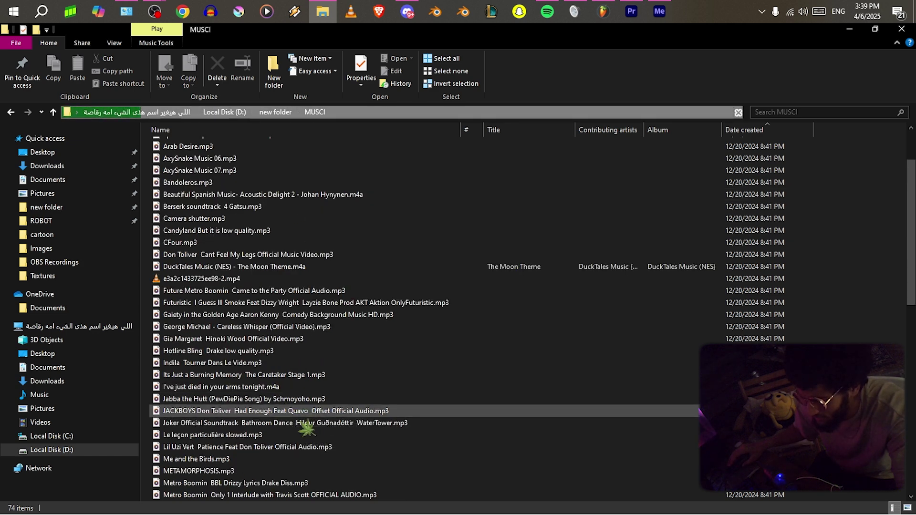
pyautogui.moveTo(305, 423); pyautogui.dragTo(622, 465)
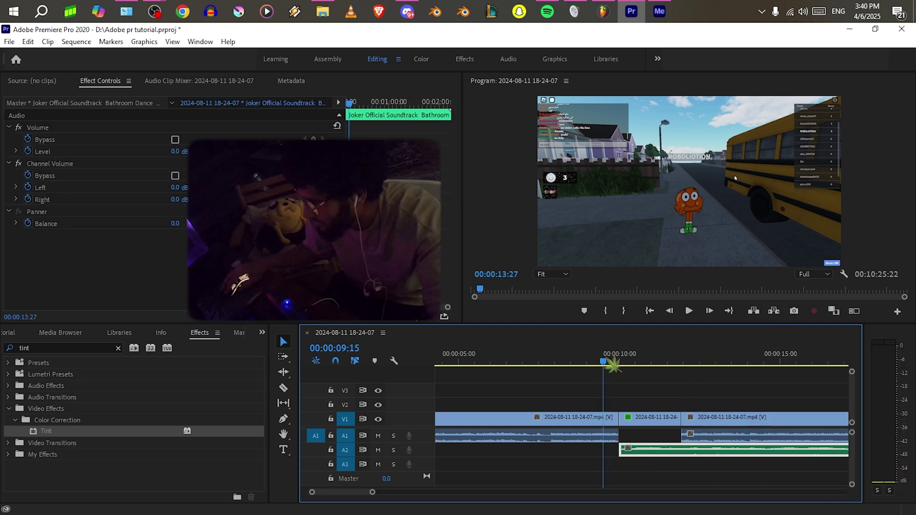
# Preview the added music, cut it at the end of the middle segment, and delete the part after the cut.
pyautogui.press('space')
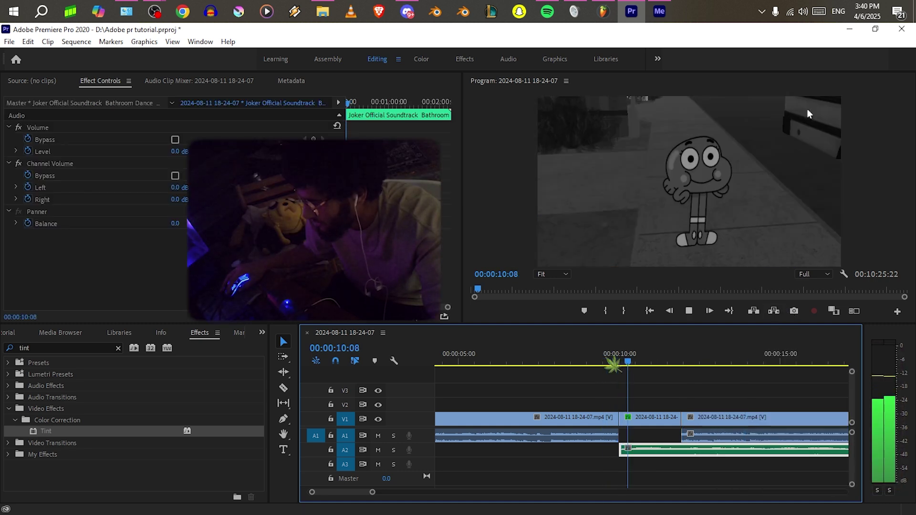
pyautogui.press('space')
pyautogui.press('c')
pyautogui.click(682, 451)
pyautogui.press('v')
pyautogui.click(706, 454)
pyautogui.press('Delete')
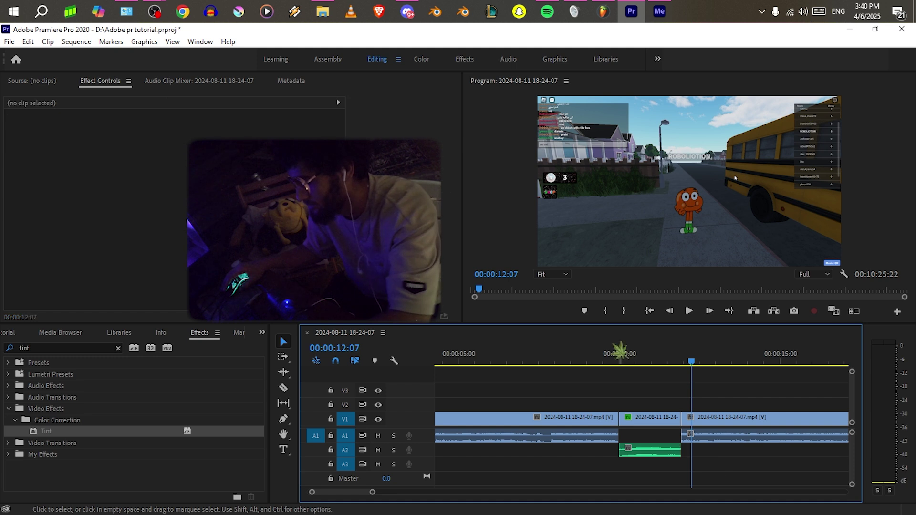
# Play the sequence from shortly before the middle segment until just after it to check the added music.
pyautogui.click(578, 356)
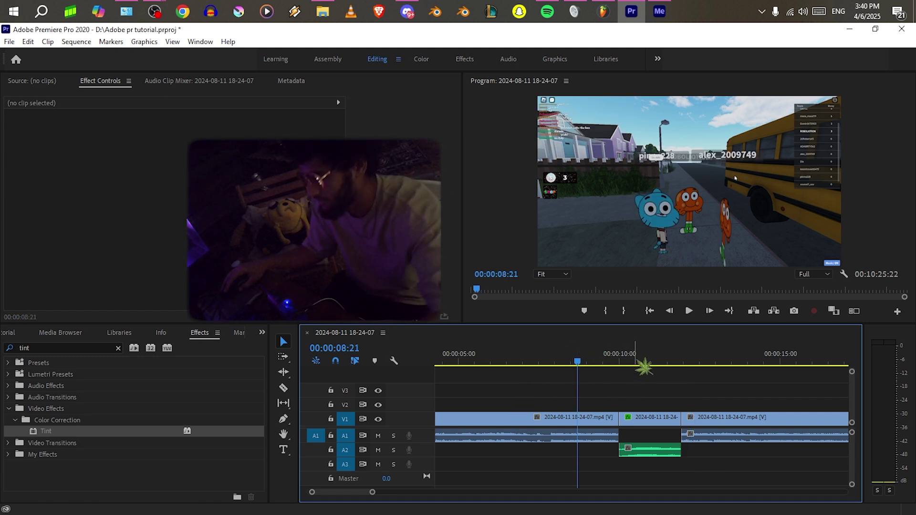
pyautogui.press('space')
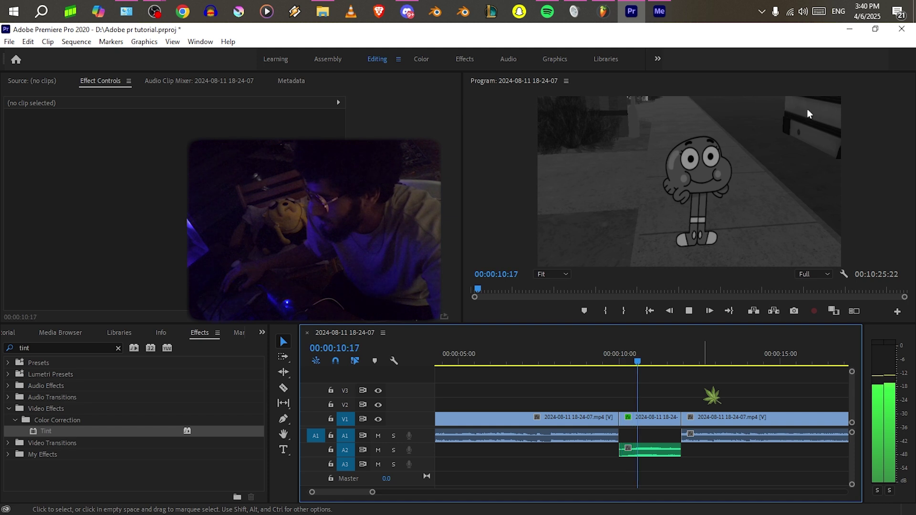
pyautogui.press('space')
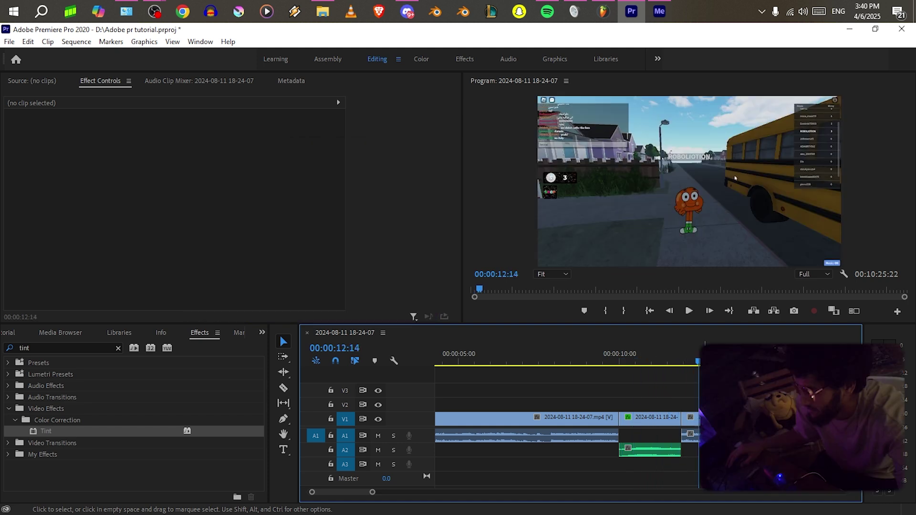
# Disable keyframing for the A2 music clip's volume level and set the level to -22.6 dB.
pyautogui.click(673, 453)
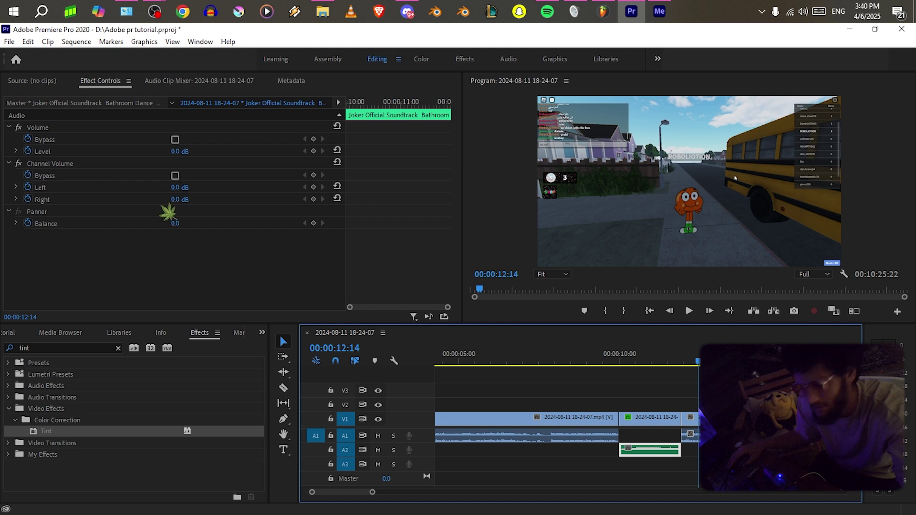
pyautogui.click(28, 151)
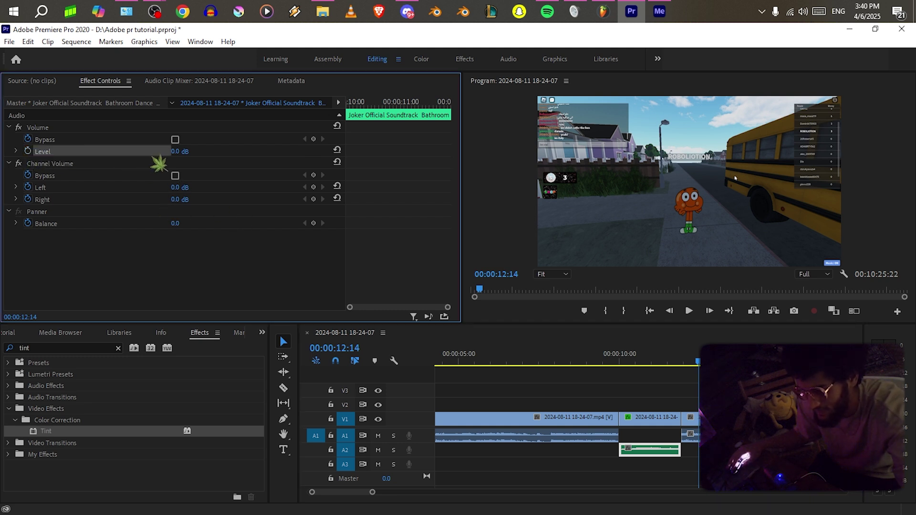
pyautogui.moveTo(196, 154); pyautogui.dragTo(170, 153)
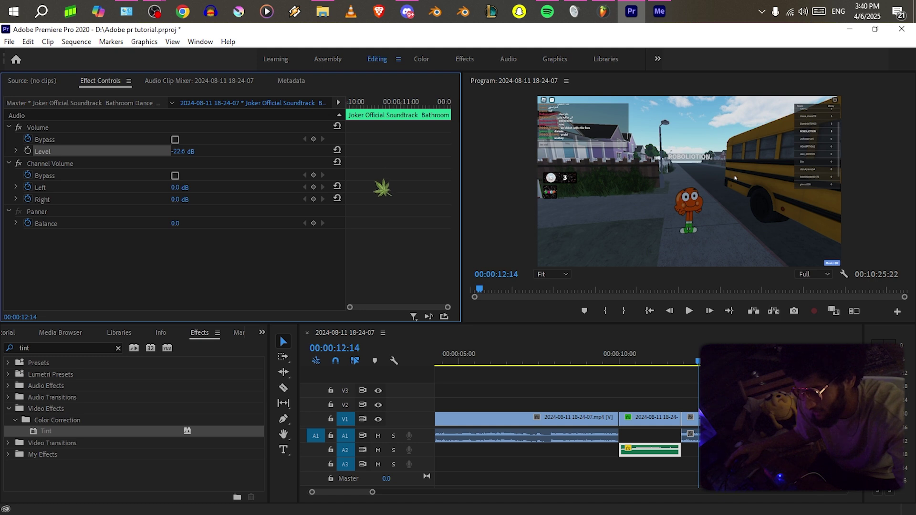
pyautogui.click(629, 355)
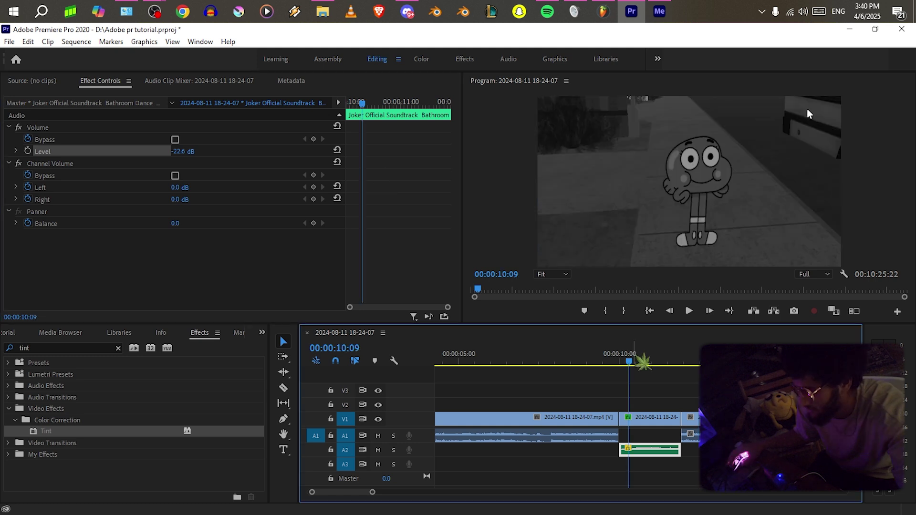
pyautogui.click(526, 352)
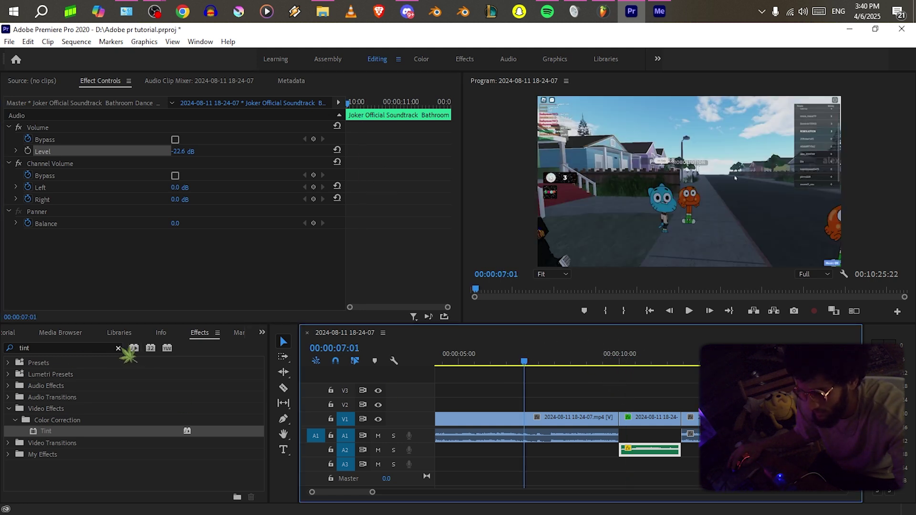
# Search the effects for "crop" and apply the Crop effect to the middle video segment on V1.
pyautogui.click(119, 348)
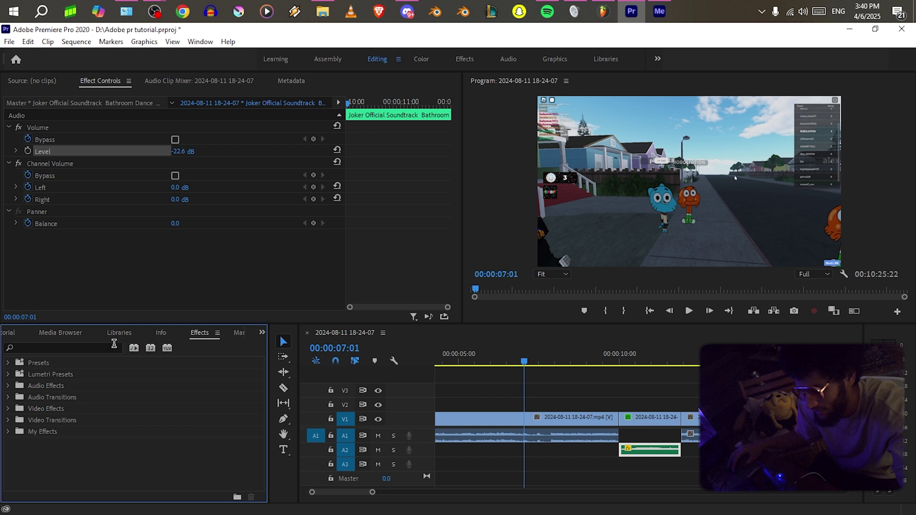
pyautogui.click(76, 349)
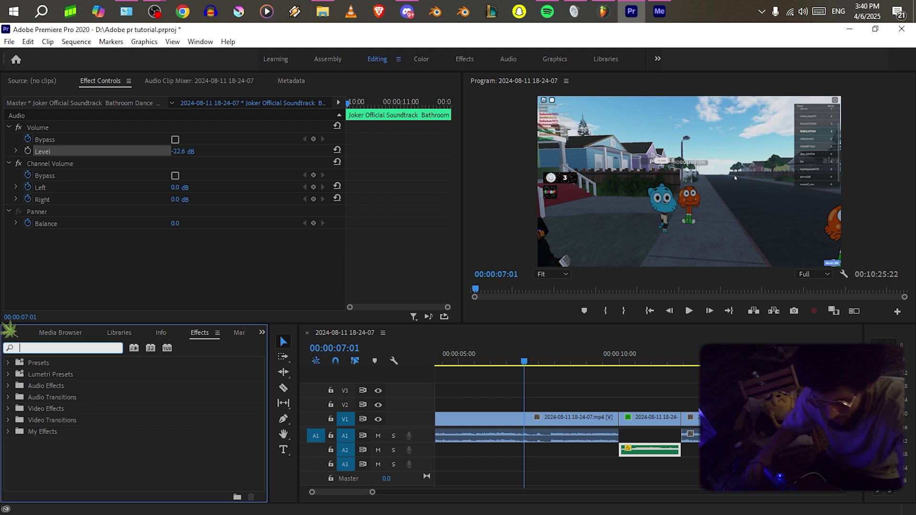
pyautogui.write('crop')
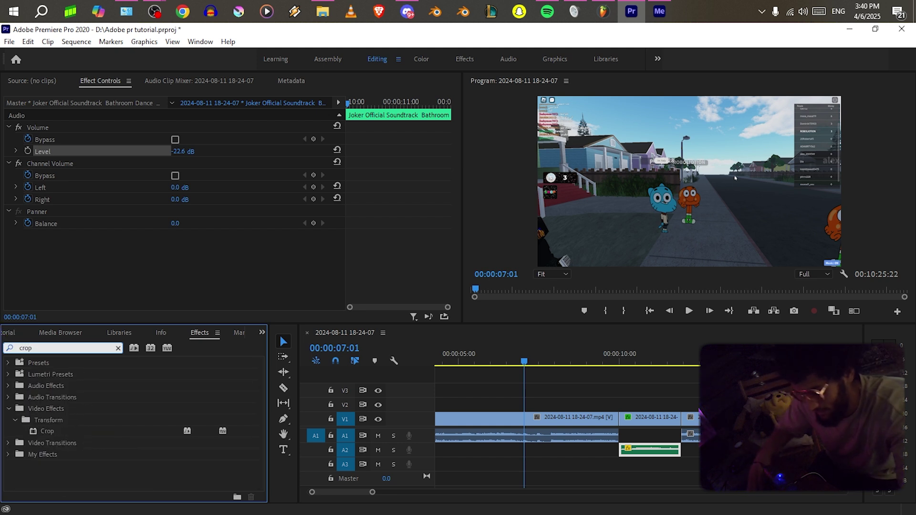
pyautogui.click(77, 435)
pyautogui.moveTo(77, 435); pyautogui.dragTo(660, 429)
# Crop the middle segment around the character with Left 35.3 %, Top 48.0 %, Right 38.6 % and Bottom 18.1 %.
pyautogui.scroll(-5, 124, 234)
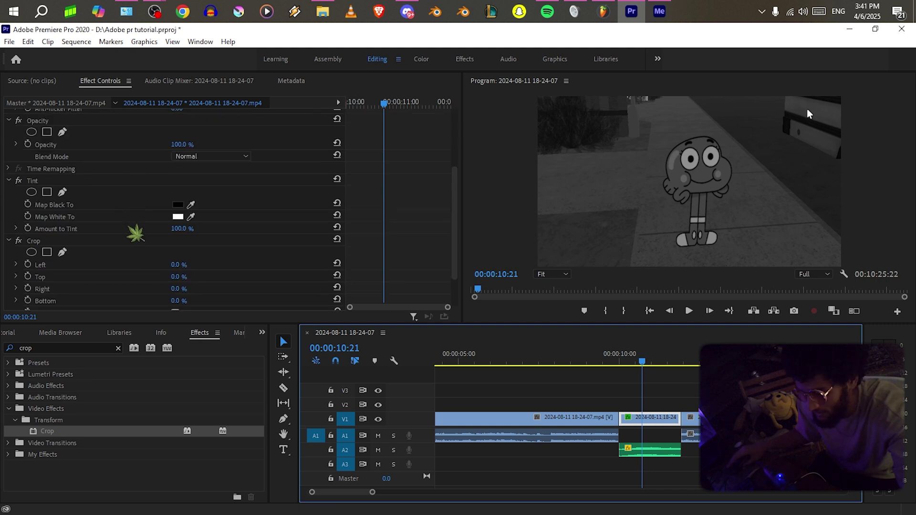
pyautogui.click(88, 195)
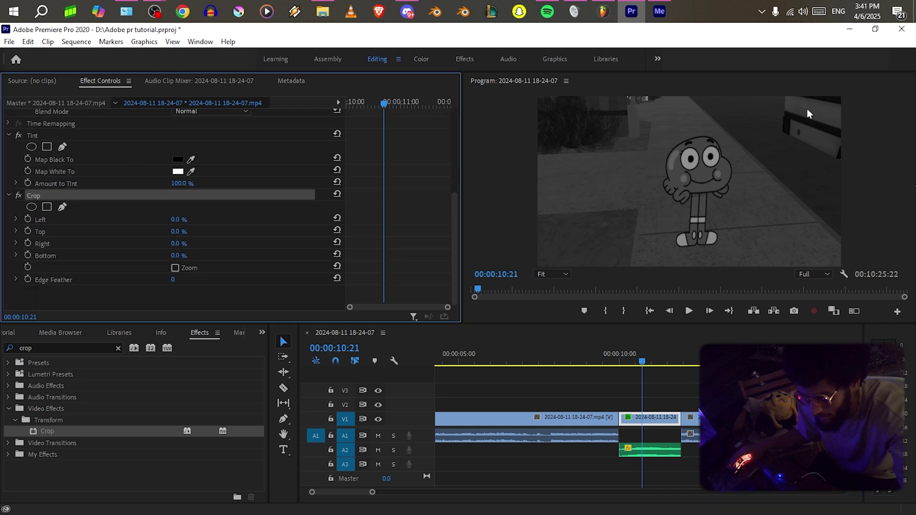
pyautogui.moveTo(176, 220); pyautogui.dragTo(192, 219)
pyautogui.click(186, 220)
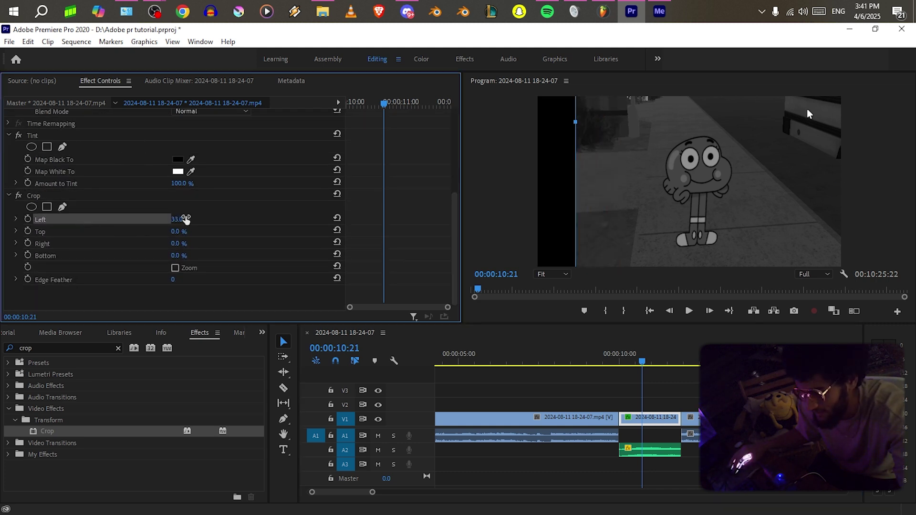
pyautogui.click(129, 197)
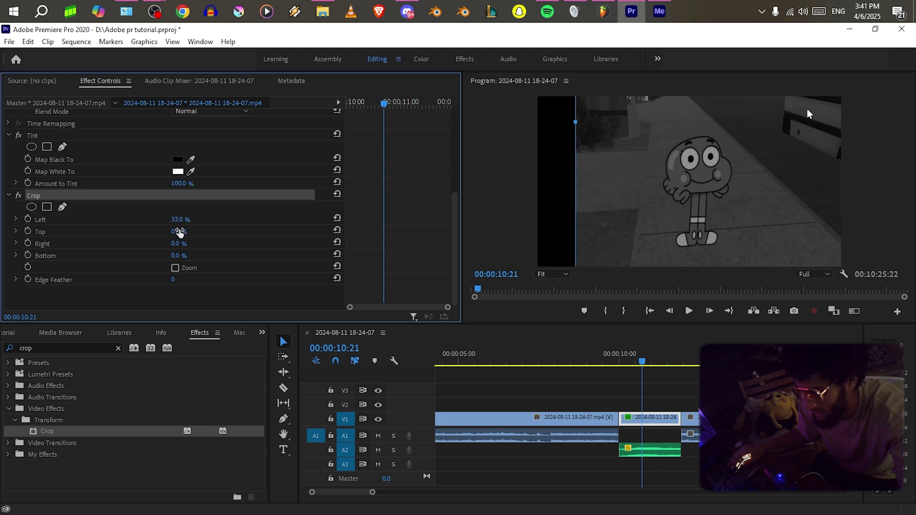
pyautogui.moveTo(190, 232); pyautogui.dragTo(199, 242)
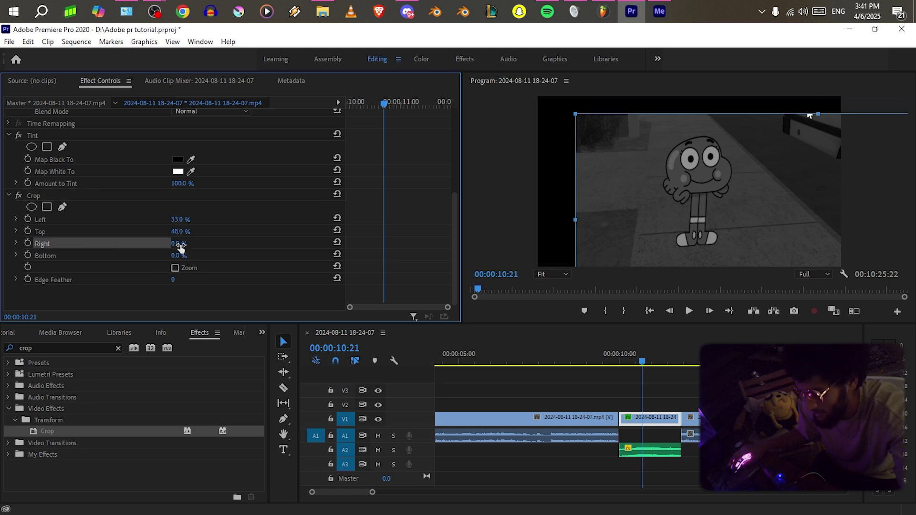
pyautogui.moveTo(809, 116); pyautogui.dragTo(800, 115)
pyautogui.moveTo(179, 256); pyautogui.dragTo(186, 256)
pyautogui.moveTo(800, 180); pyautogui.dragTo(781, 181)
pyautogui.moveTo(678, 244); pyautogui.dragTo(682, 247)
pyautogui.moveTo(682, 247); pyautogui.dragTo(681, 252)
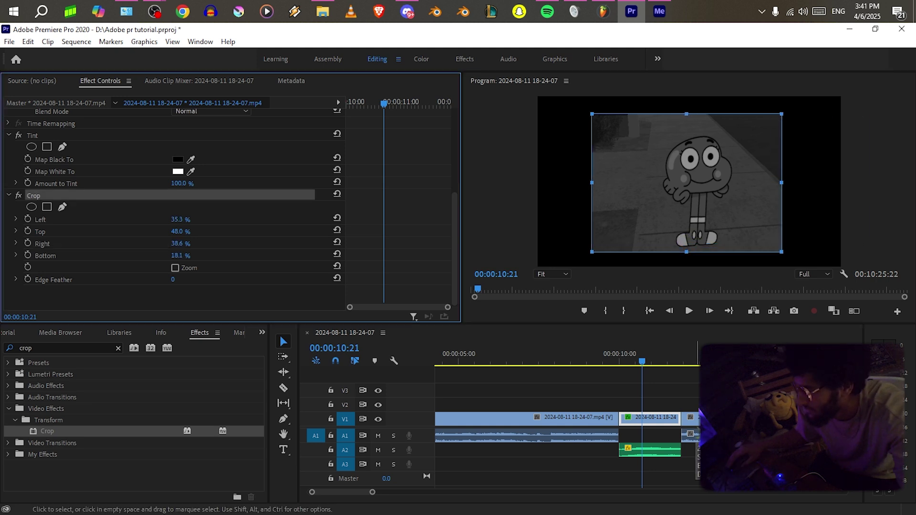
# Add an inverted ellipse mask to the Crop effect and centre it over the character.
pyautogui.click(31, 207)
pyautogui.moveTo(691, 152); pyautogui.dragTo(689, 198)
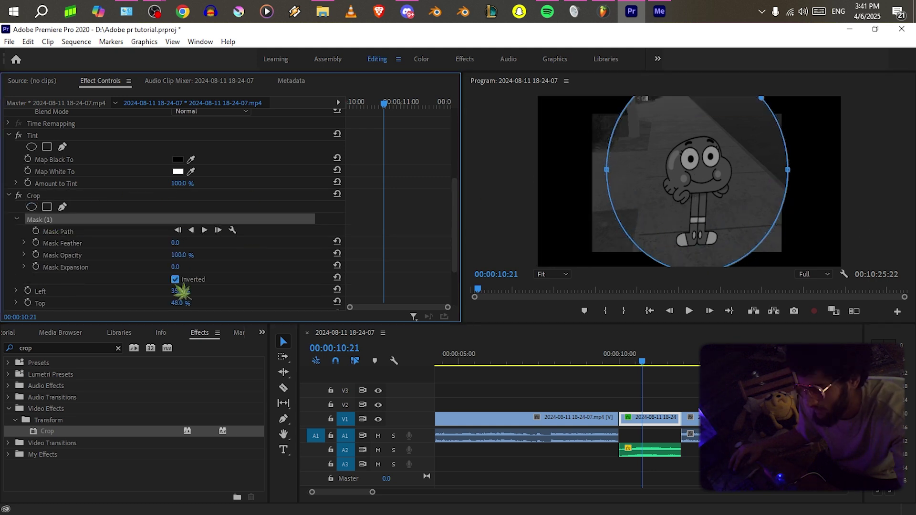
pyautogui.click(176, 280)
pyautogui.click(176, 280)
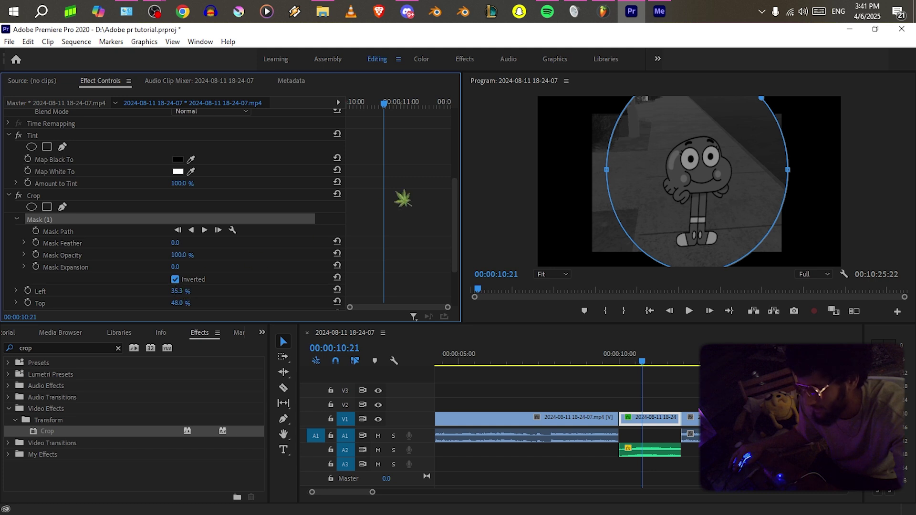
# Shorten the ellipse mask at its top and bottom so it fits closely around the whole character.
pyautogui.click(554, 273)
pyautogui.click(572, 305)
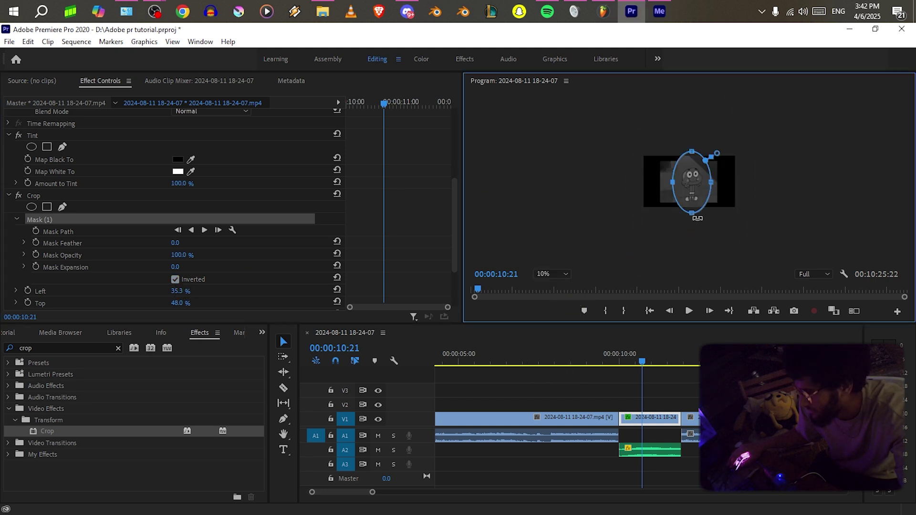
pyautogui.moveTo(697, 219); pyautogui.dragTo(694, 205)
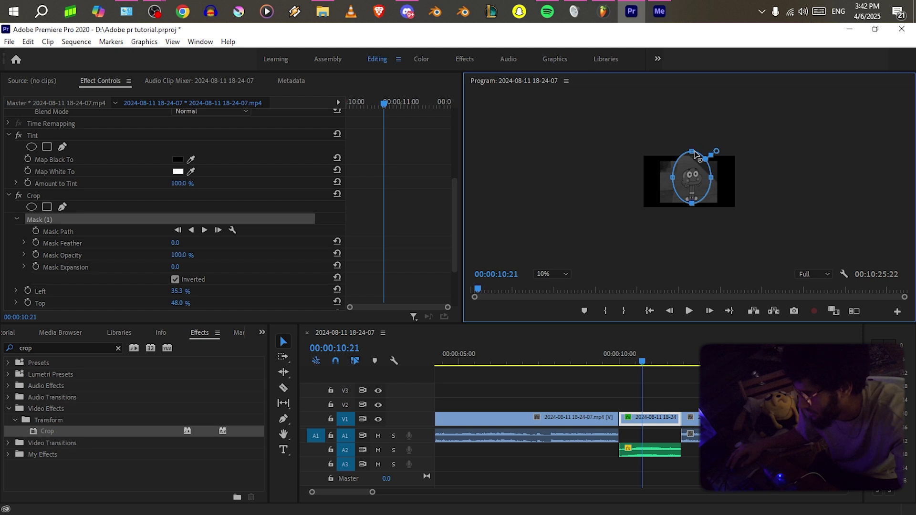
pyautogui.moveTo(694, 152); pyautogui.dragTo(696, 163)
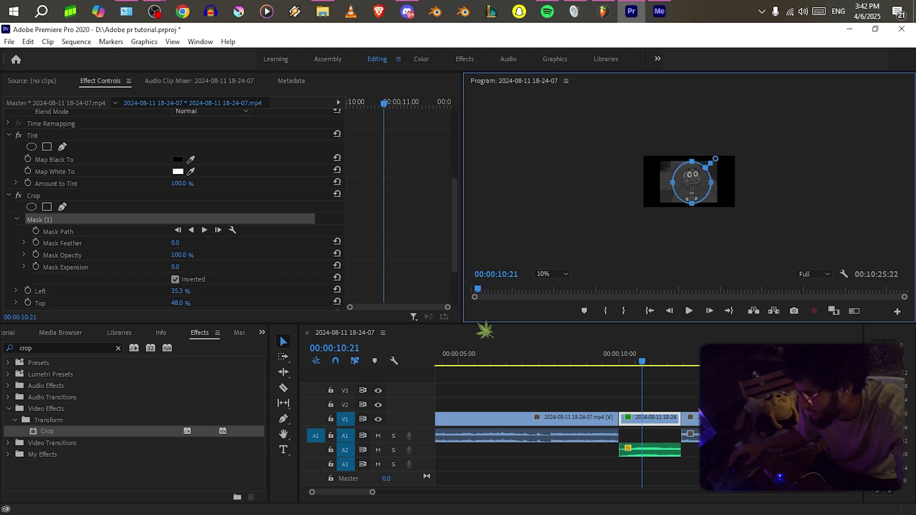
pyautogui.click(559, 274)
pyautogui.click(567, 290)
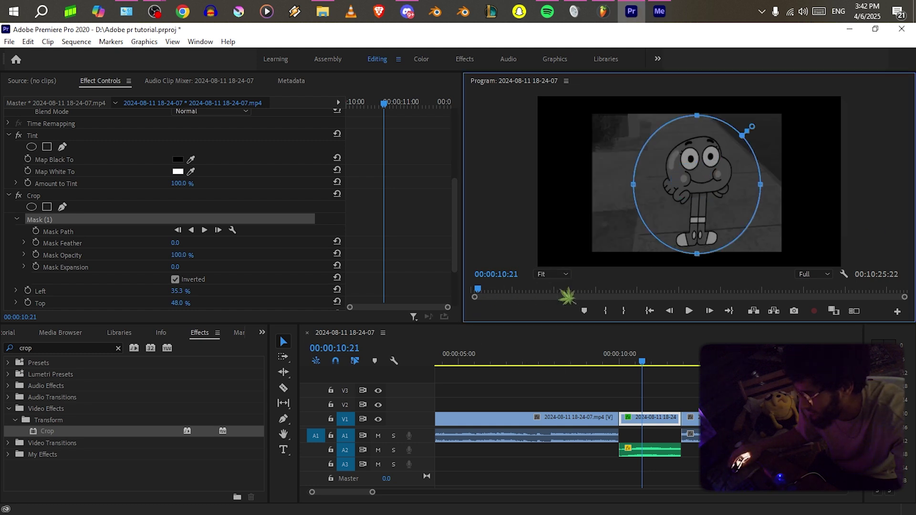
# Set the Crop effect's Left to 71.3 % and give its mask a feather of 59.0 and an opacity of 68.0 %.
pyautogui.scroll(-2, 236, 287)
pyautogui.scroll(-1, 194, 228)
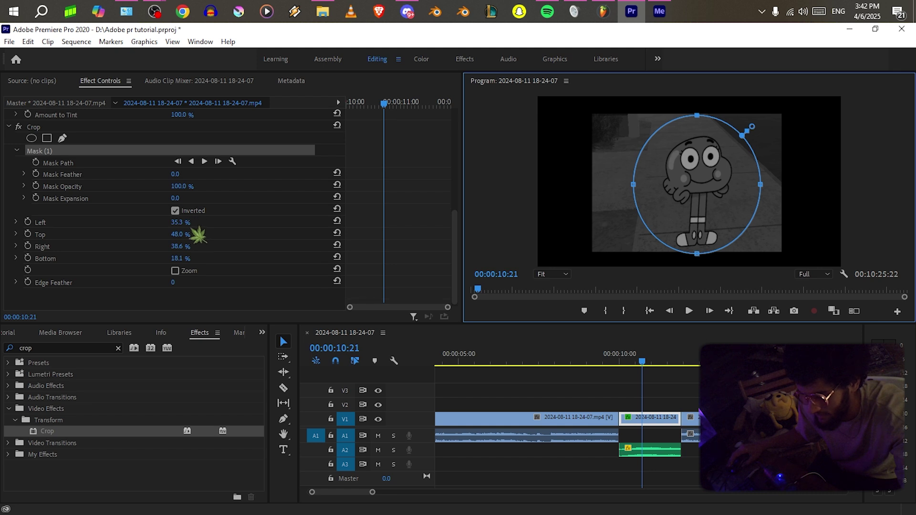
pyautogui.moveTo(180, 222); pyautogui.dragTo(195, 222)
pyautogui.scroll(2, 228, 233)
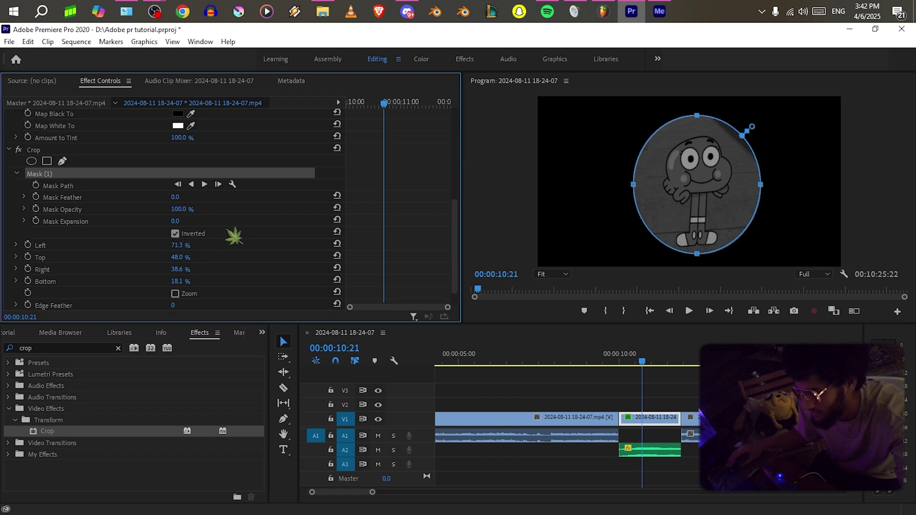
pyautogui.moveTo(177, 209)
pyautogui.mouseDown()
pyautogui.moveTo(205, 209)
pyautogui.moveTo(138, 221)
pyautogui.moveTo(180, 220)
pyautogui.moveTo(165, 221)
pyautogui.mouseUp()
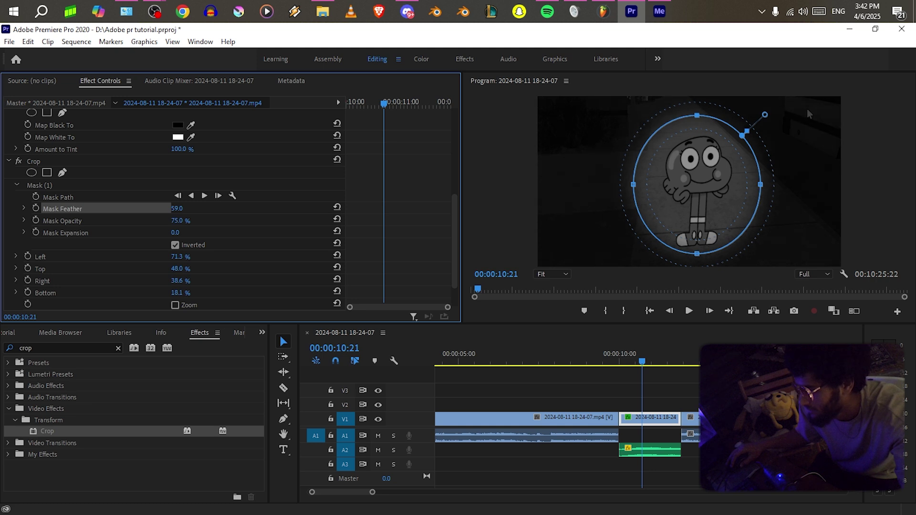
pyautogui.click(653, 430)
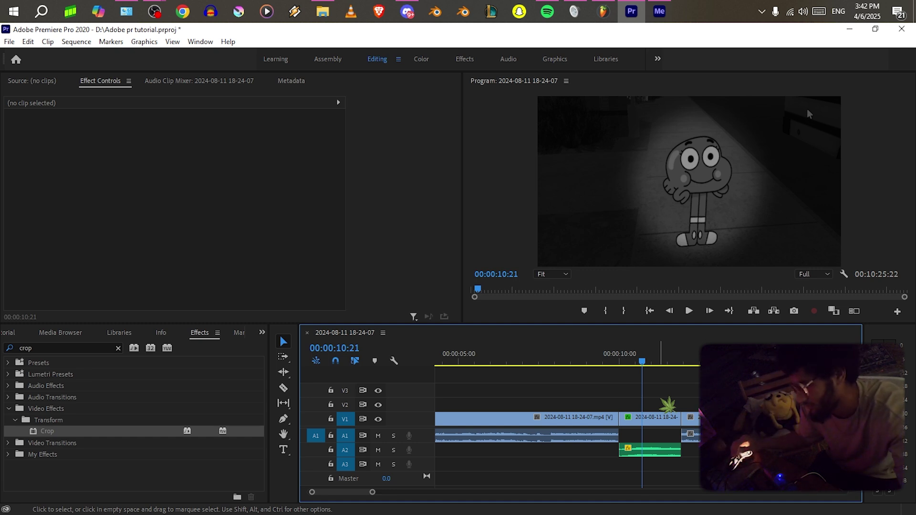
# Try the middle segment's Crop mask without the Inverted option and switch the option back on.
pyautogui.click(668, 417)
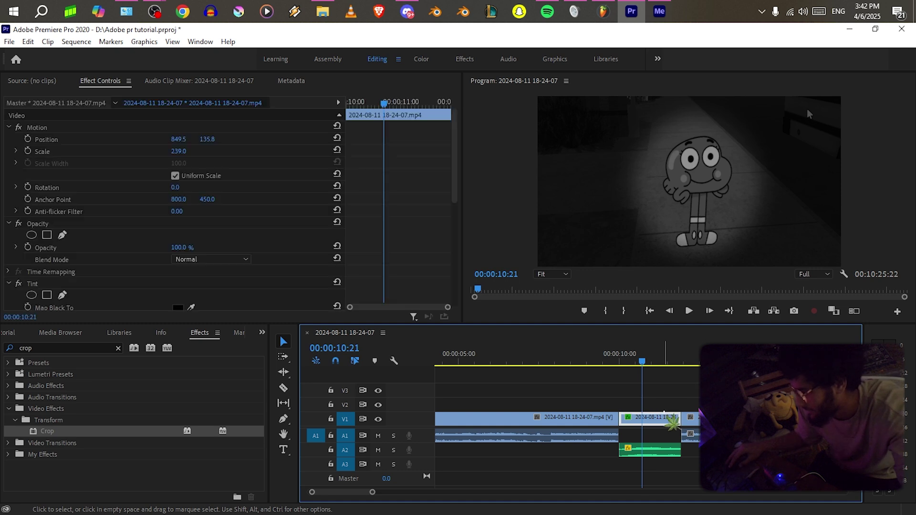
pyautogui.scroll(-1, 98, 286)
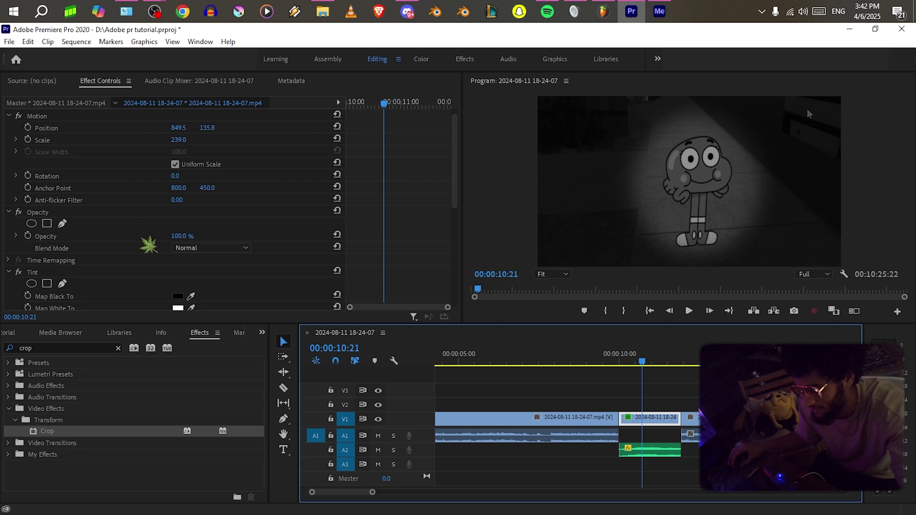
pyautogui.scroll(-4, 114, 265)
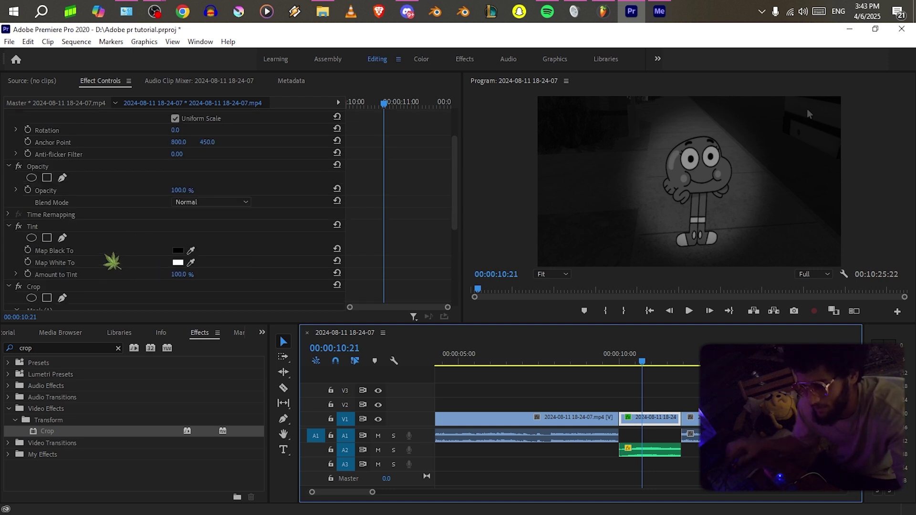
pyautogui.scroll(-10, 113, 261)
pyautogui.click(175, 256)
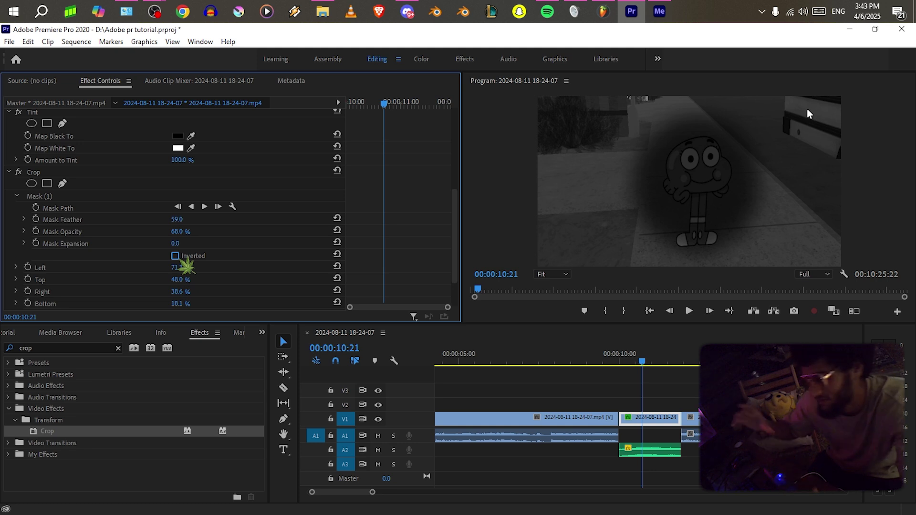
pyautogui.click(175, 256)
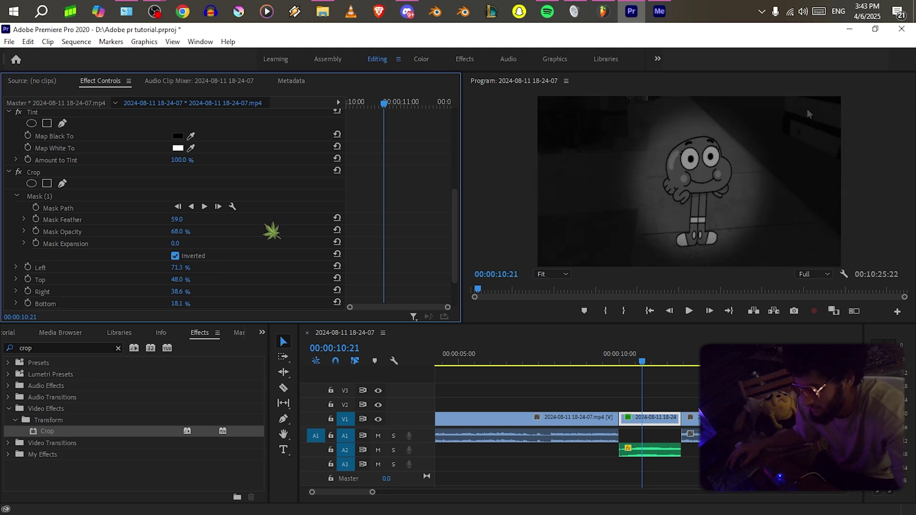
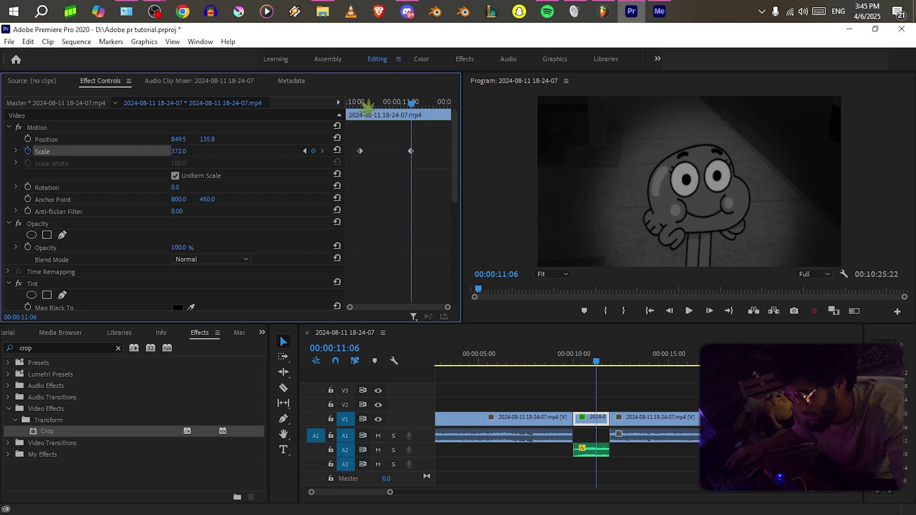
# Spread the segment's two Scale keyframes apart, moving the first to the clip's start and the second further past the 00:00:11:03 playhead.
pyautogui.moveTo(357, 103); pyautogui.dragTo(405, 103)
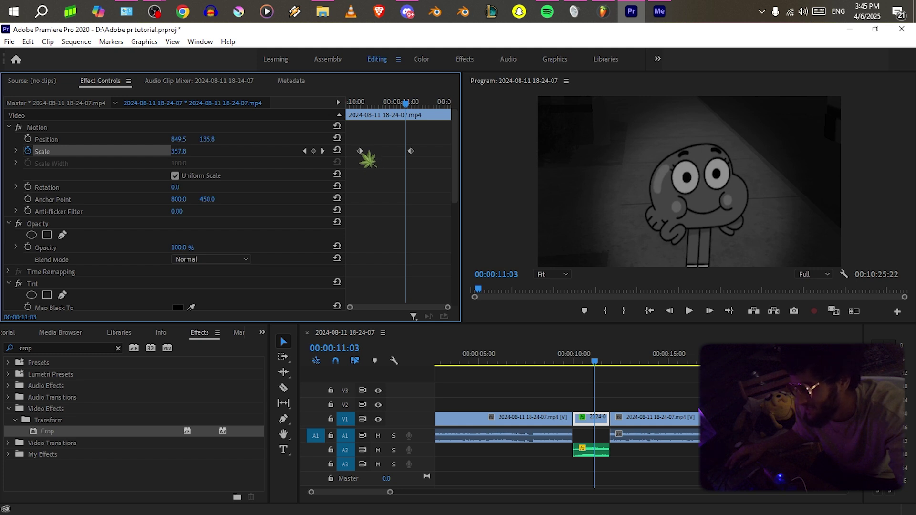
pyautogui.moveTo(360, 151); pyautogui.dragTo(271, 145)
pyautogui.moveTo(411, 151); pyautogui.dragTo(426, 152)
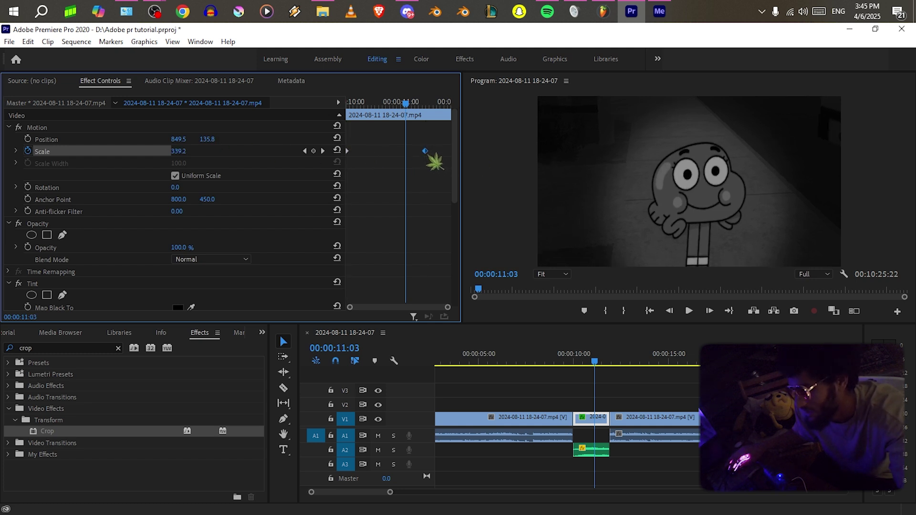
# Undo the last moves of the segment's two Scale keyframes.
pyautogui.hotkey('ctrl', 'z')
pyautogui.hotkey('ctrl', 'z')
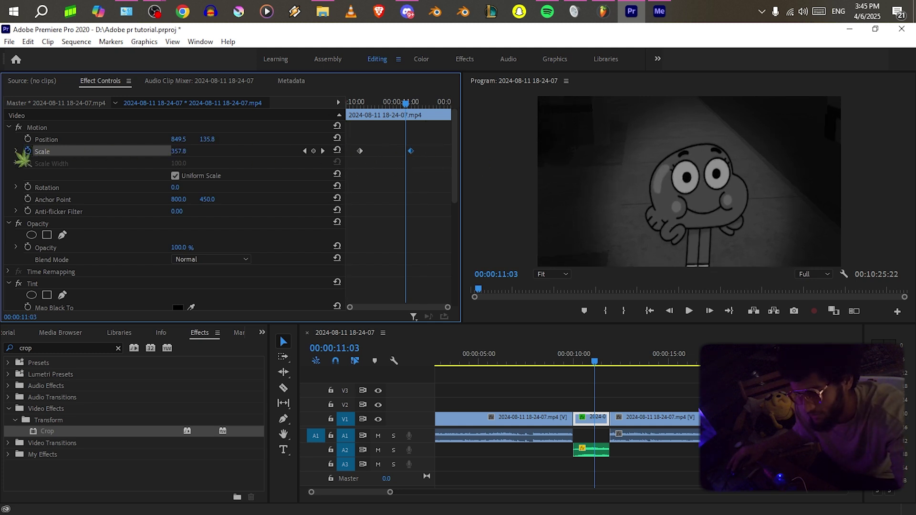
# Try easing the first Scale keyframe by reshaping its velocity curve, play the result from 00:00:10:08, and undo the curve change.
pyautogui.click(17, 152)
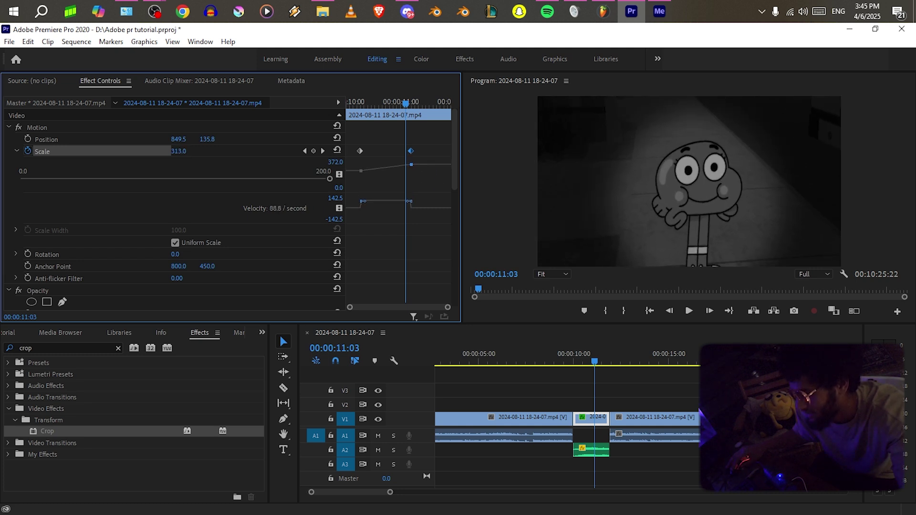
pyautogui.moveTo(362, 194); pyautogui.dragTo(365, 206)
pyautogui.moveTo(366, 105); pyautogui.dragTo(362, 106)
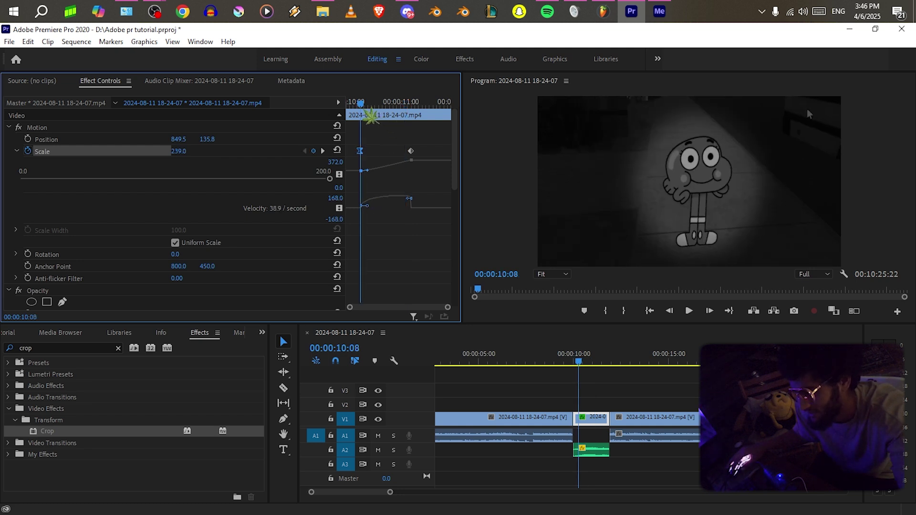
pyautogui.press('space')
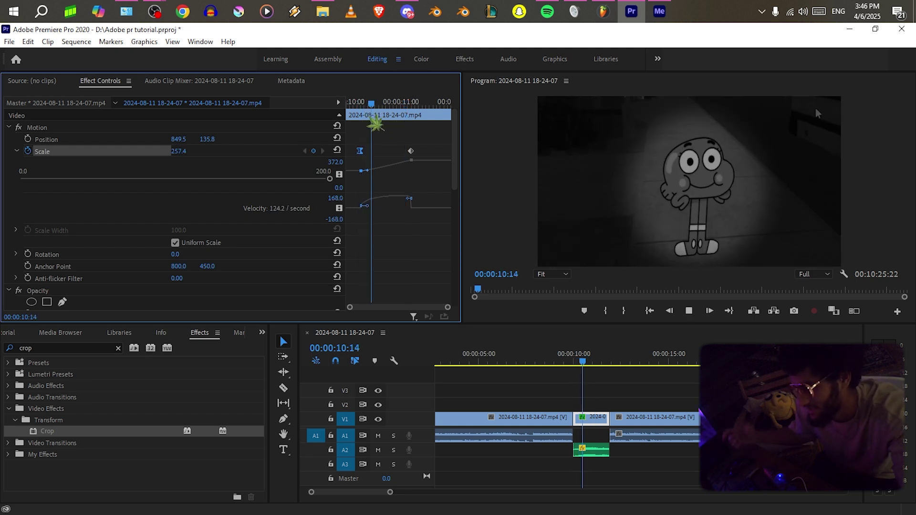
pyautogui.press('space')
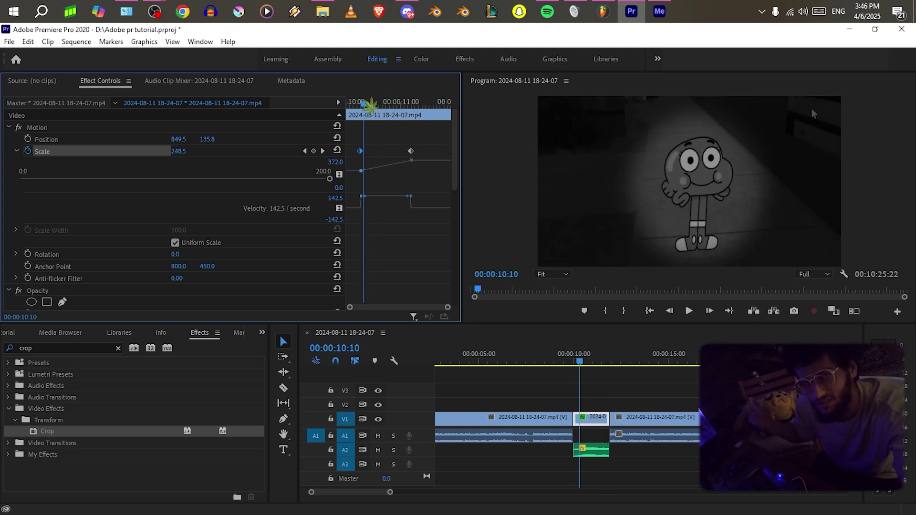
pyautogui.hotkey('ctrl', 'z')
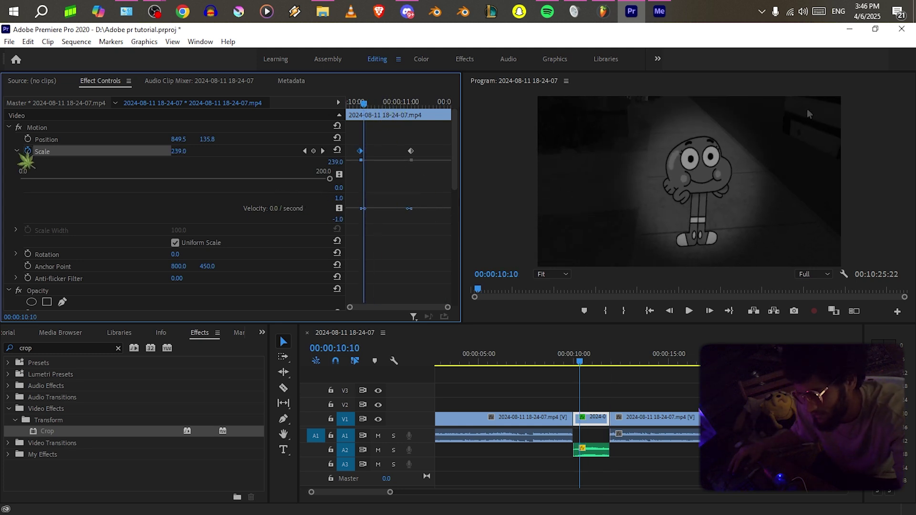
pyautogui.click(16, 151)
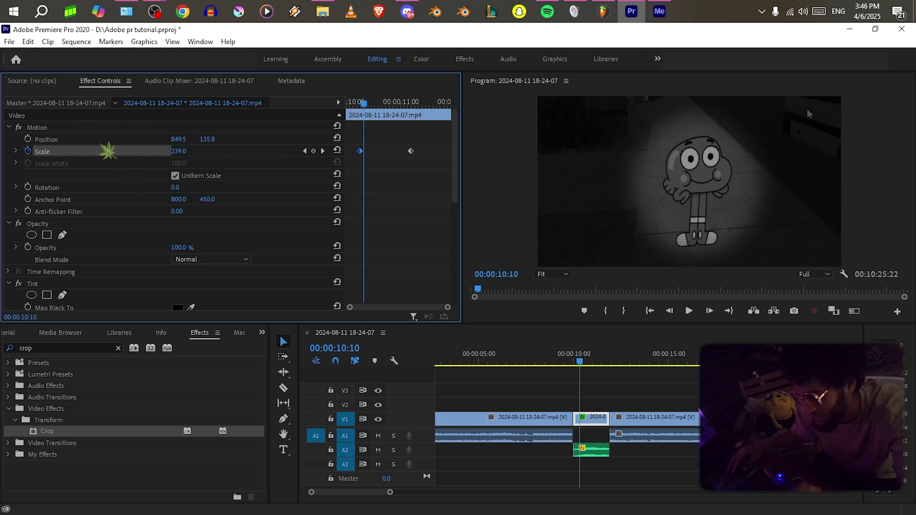
# Try shifting the segment's vertical Position to -359.2 at 00:00:11:06 without keyframes, check an earlier frame, and undo the shift.
pyautogui.click(361, 103)
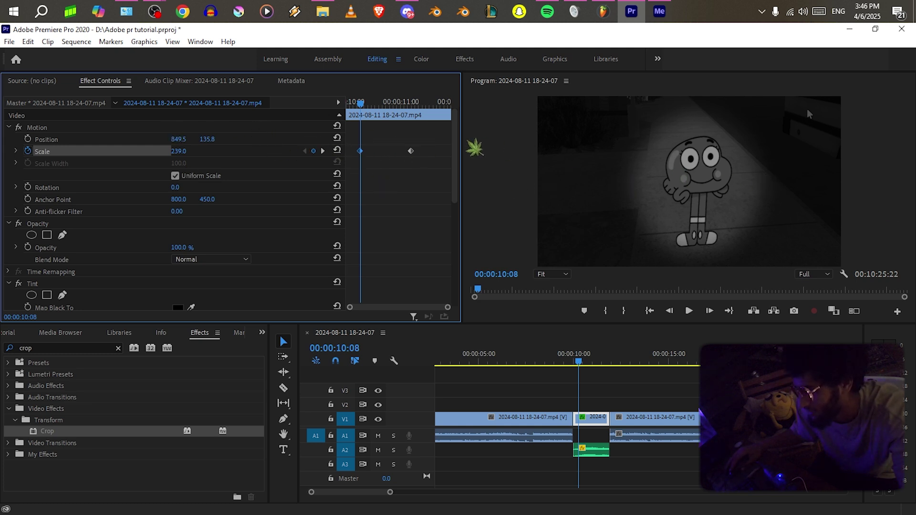
pyautogui.press('space')
pyautogui.click(398, 103)
pyautogui.moveTo(399, 105)
pyautogui.mouseDown()
pyautogui.moveTo(372, 105)
pyautogui.moveTo(412, 104)
pyautogui.moveTo(410, 117)
pyautogui.moveTo(415, 106)
pyautogui.mouseUp()
pyautogui.moveTo(208, 139)
pyautogui.mouseDown()
pyautogui.moveTo(238, 139)
pyautogui.moveTo(126, 139)
pyautogui.moveTo(214, 140)
pyautogui.mouseUp()
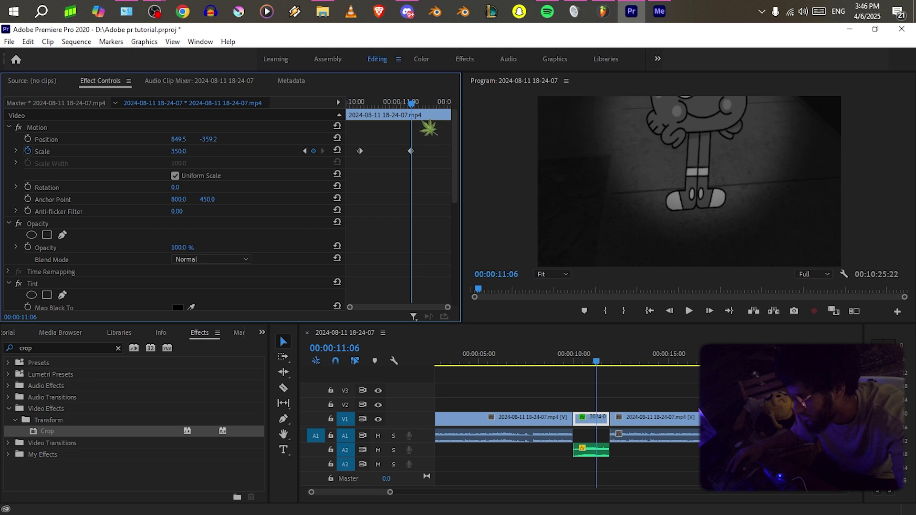
pyautogui.moveTo(420, 111); pyautogui.dragTo(389, 123)
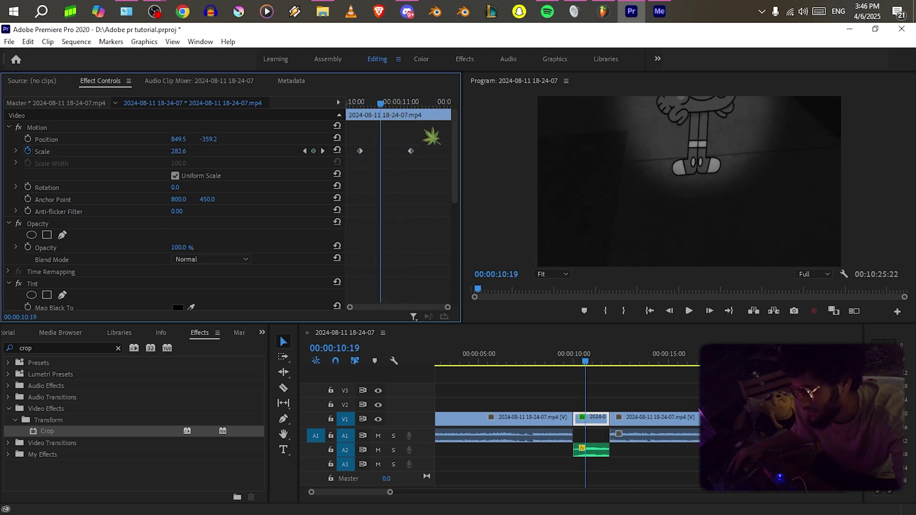
pyautogui.hotkey('ctrl', 'z')
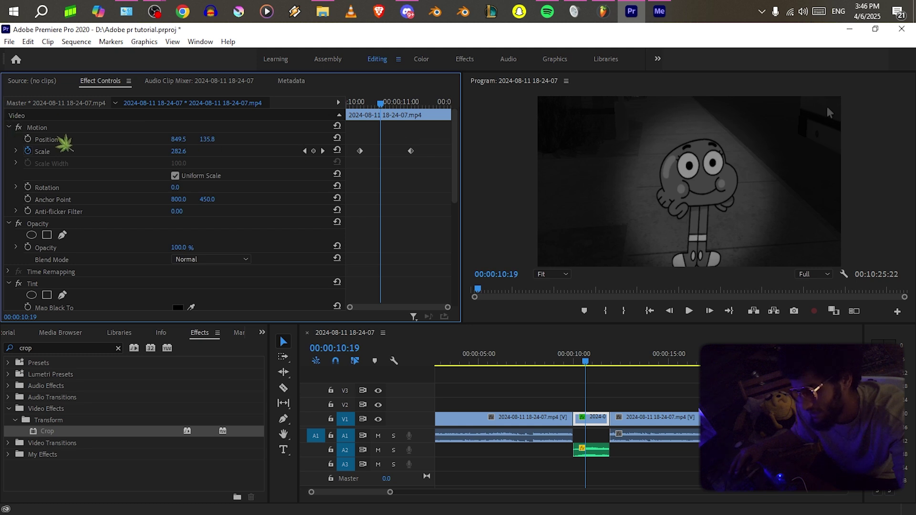
pyautogui.hotkey('ctrl', 'z')
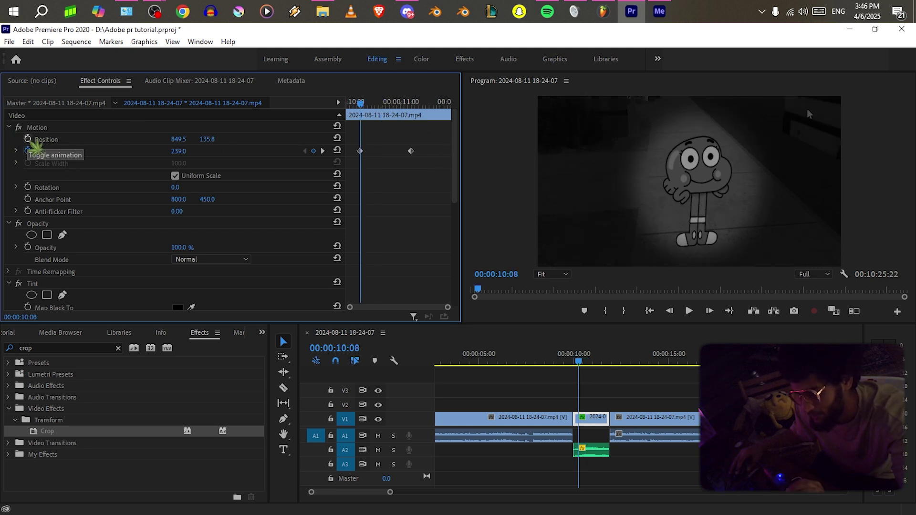
# Animate the segment's Position from 849.5, 135.8 at 00:00:10:08 to 849.5, -368.2 at the second Scale keyframe, 00:00:11:06.
pyautogui.click(27, 139)
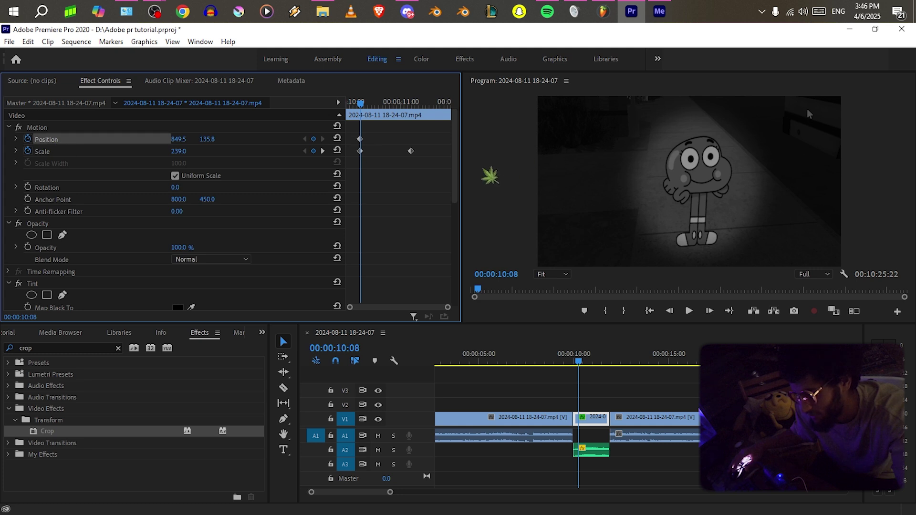
pyautogui.click(322, 150)
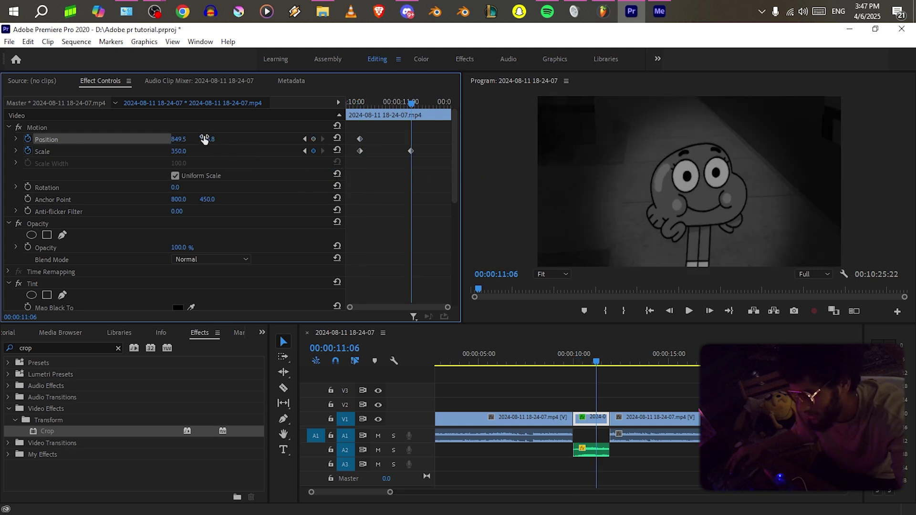
pyautogui.moveTo(214, 140); pyautogui.dragTo(437, 172)
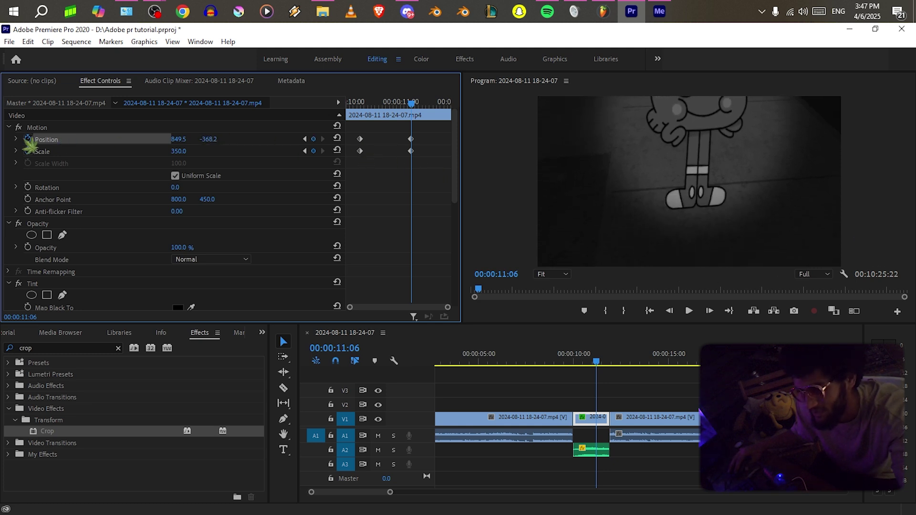
# Scrub through the middle segment to examine its combined Position and Scale animation, and review its Crop settings at 00:00:10:00.
pyautogui.moveTo(411, 103)
pyautogui.mouseDown()
pyautogui.moveTo(373, 114)
pyautogui.moveTo(421, 116)
pyautogui.moveTo(372, 116)
pyautogui.moveTo(415, 113)
pyautogui.mouseUp()
pyautogui.moveTo(447, 307); pyautogui.dragTo(444, 308)
pyautogui.moveTo(405, 103); pyautogui.dragTo(395, 138)
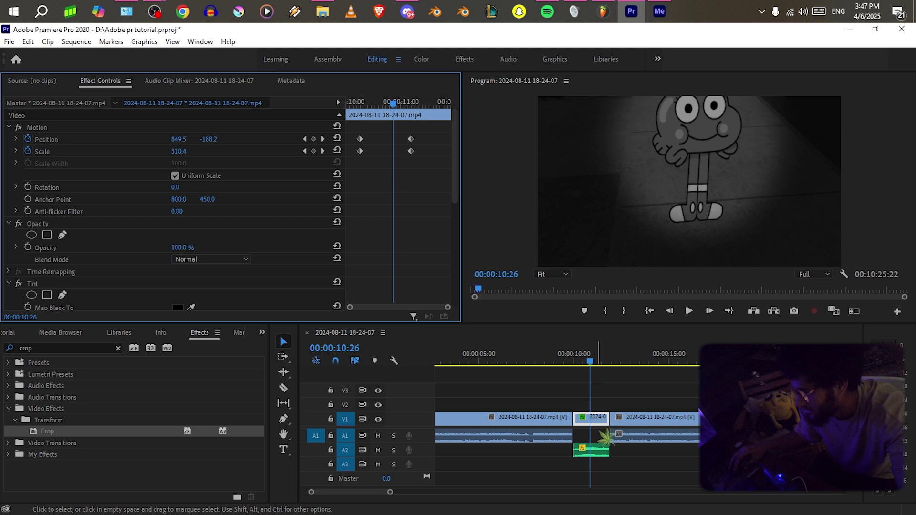
pyautogui.moveTo(368, 112); pyautogui.dragTo(280, 122)
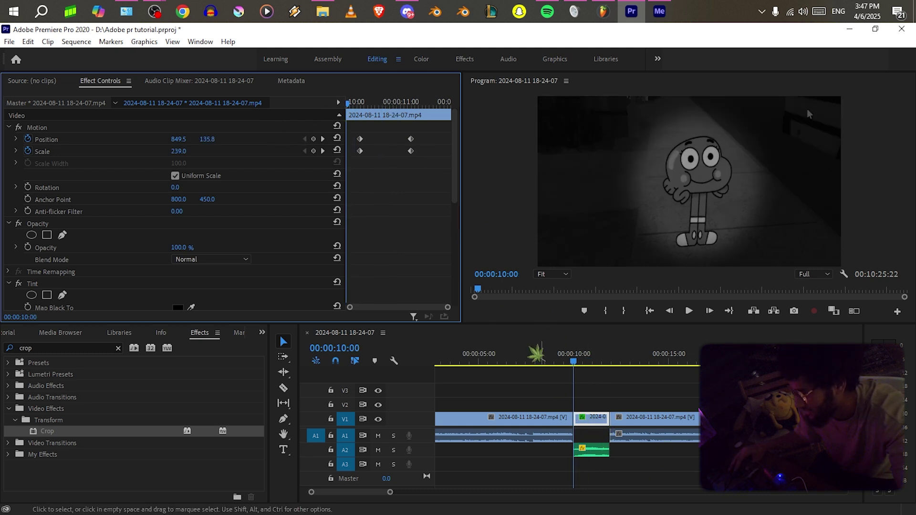
pyautogui.moveTo(383, 103); pyautogui.dragTo(459, 110)
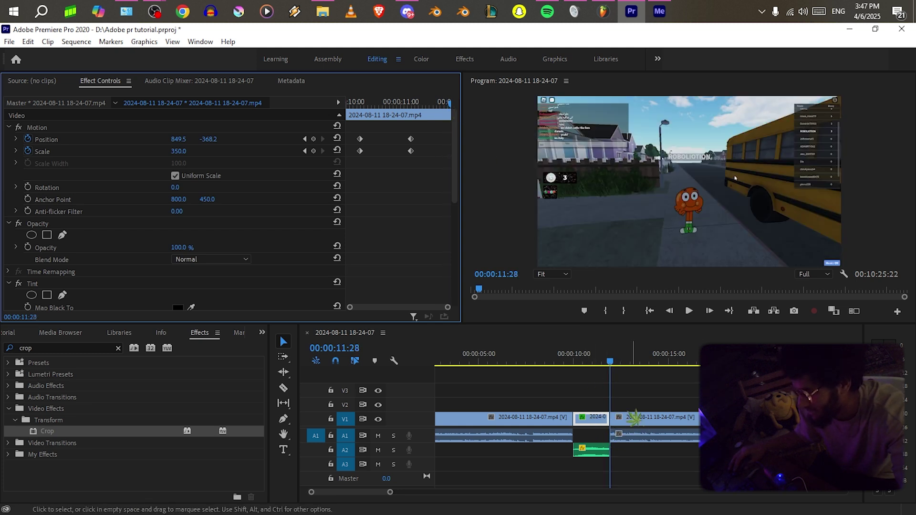
pyautogui.moveTo(419, 113); pyautogui.dragTo(347, 155)
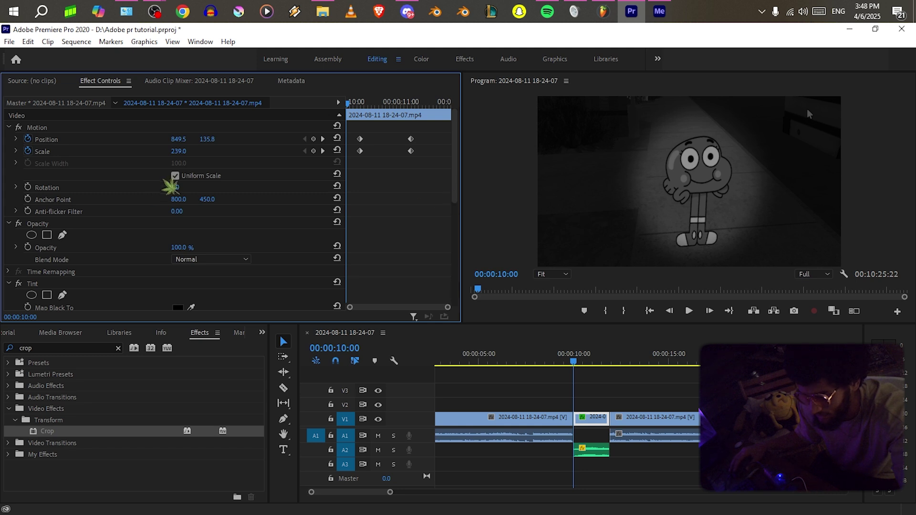
pyautogui.scroll(-5, 99, 267)
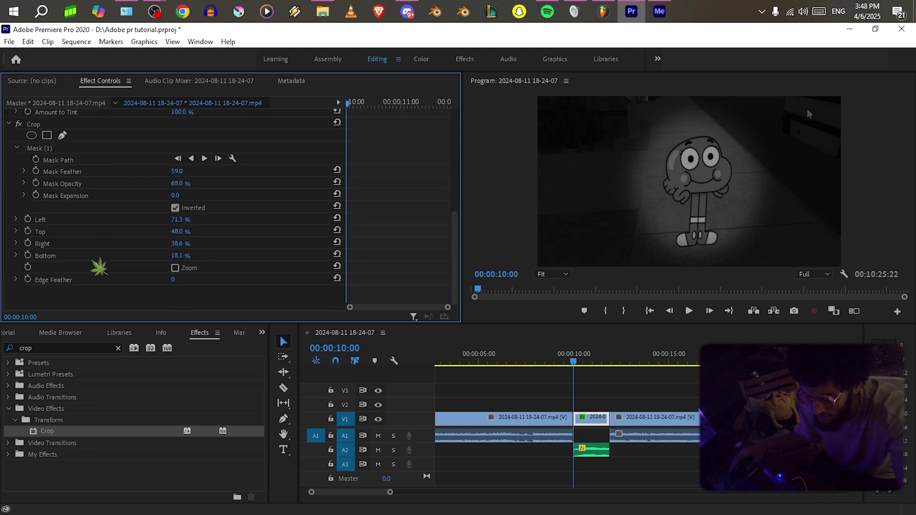
# Select the first recording segment and try lowering its audio Level at 00:00:03:16.
pyautogui.click(591, 450)
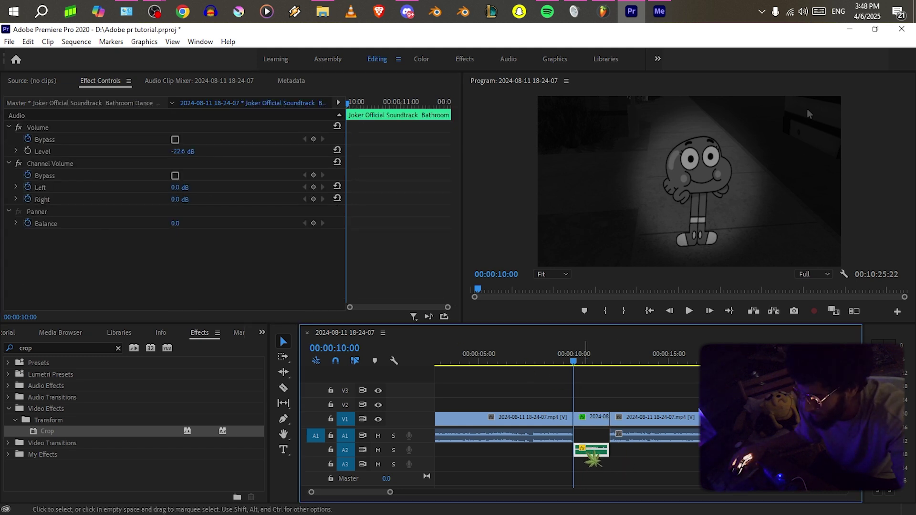
pyautogui.click(533, 447)
pyautogui.scroll(2, 533, 447)
pyautogui.click(482, 436)
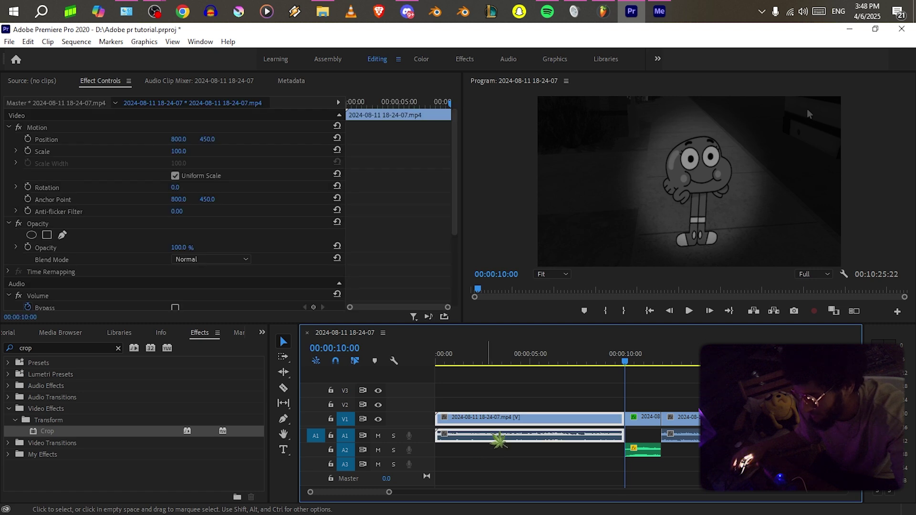
pyautogui.moveTo(392, 103); pyautogui.dragTo(10, 117)
pyautogui.scroll(-5, 117, 285)
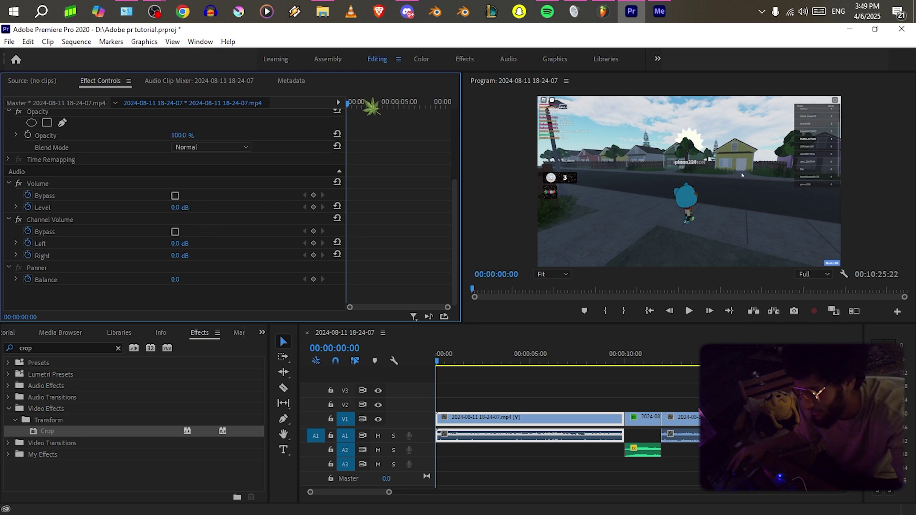
pyautogui.moveTo(363, 101); pyautogui.dragTo(383, 102)
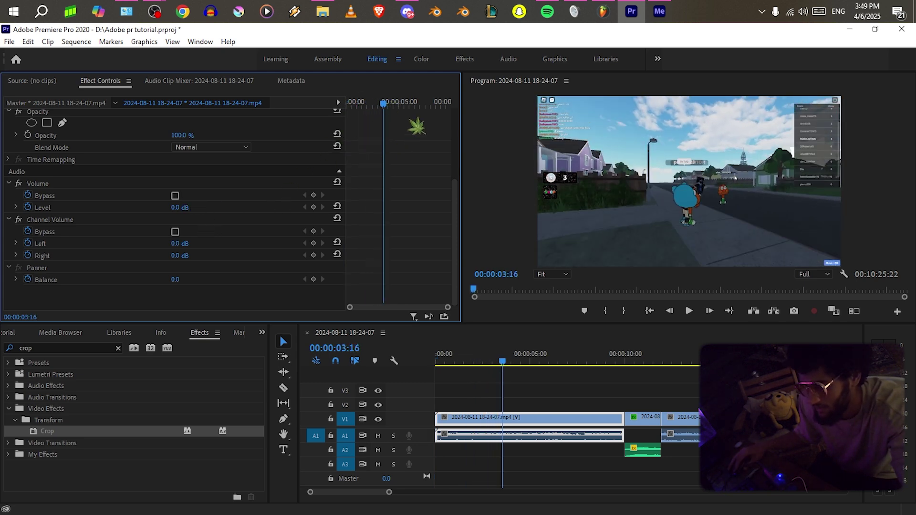
pyautogui.moveTo(180, 207); pyautogui.dragTo(150, 207)
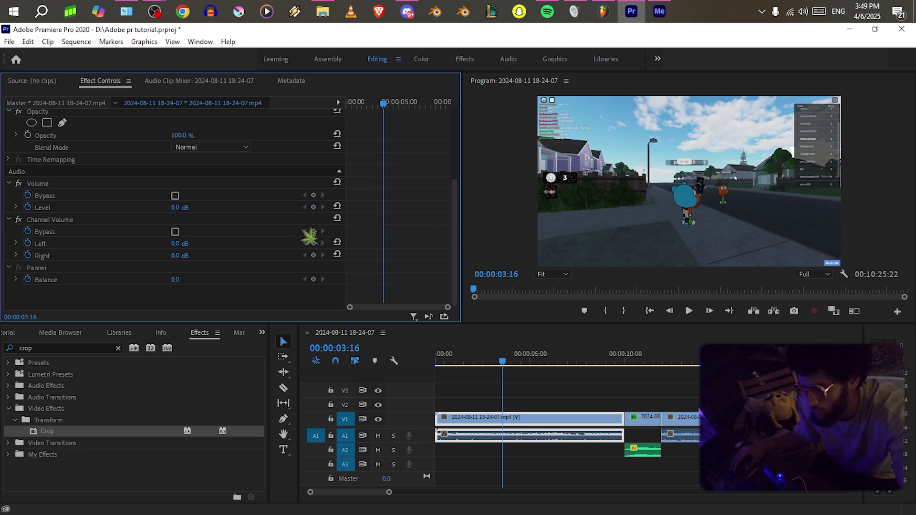
# Play the first segment from its start to 00:00:02:26 and add a volume Level keyframe of 0.0 dB there.
pyautogui.click(500, 378)
pyautogui.press('Home')
pyautogui.press('space')
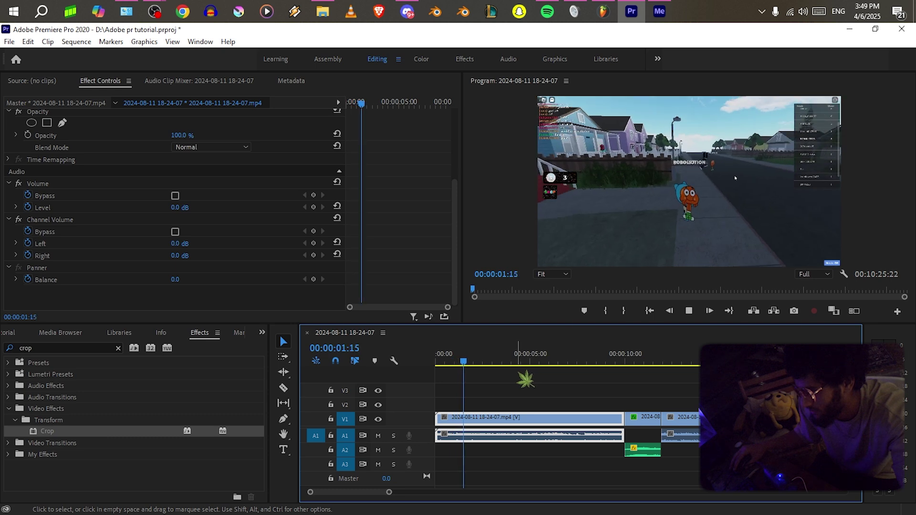
pyautogui.press('space')
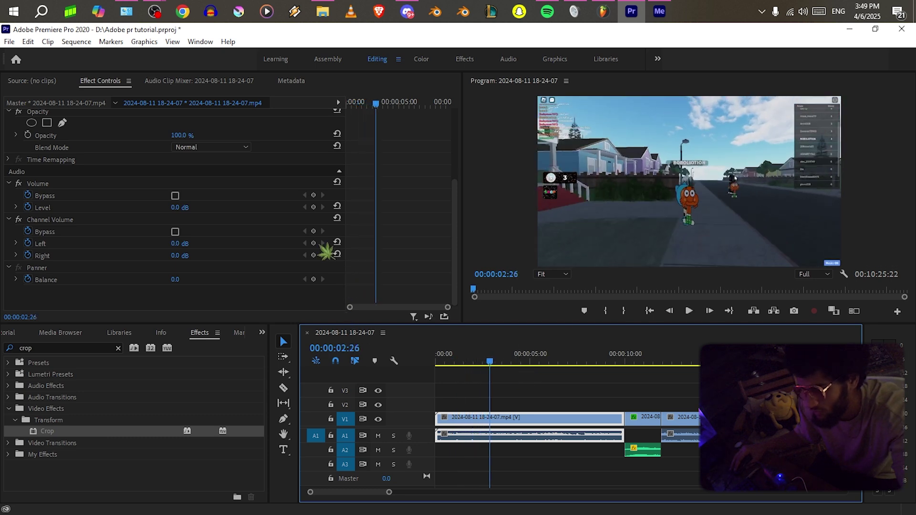
pyautogui.click(313, 207)
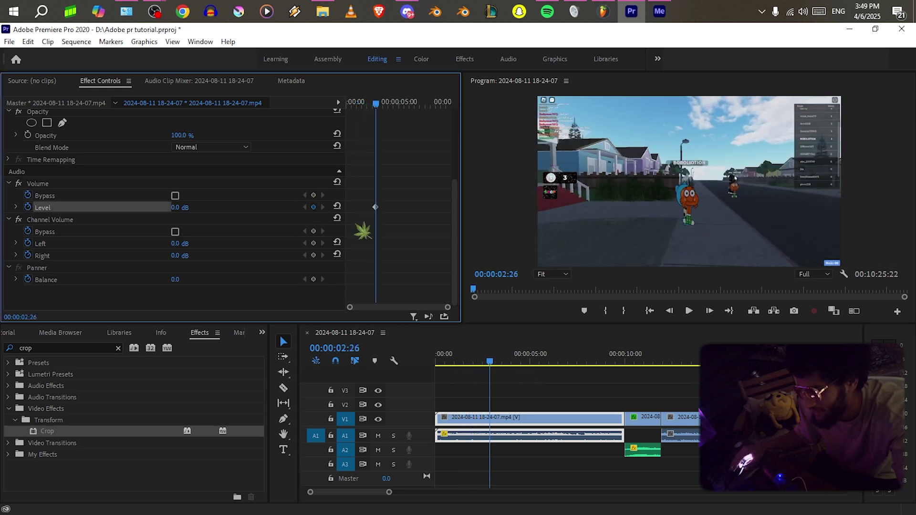
# Set the first segment's volume Level to -281.1 dB at 00:00:00:00 and play back the audio fade-in.
pyautogui.click(375, 208)
pyautogui.moveTo(375, 104); pyautogui.dragTo(347, 108)
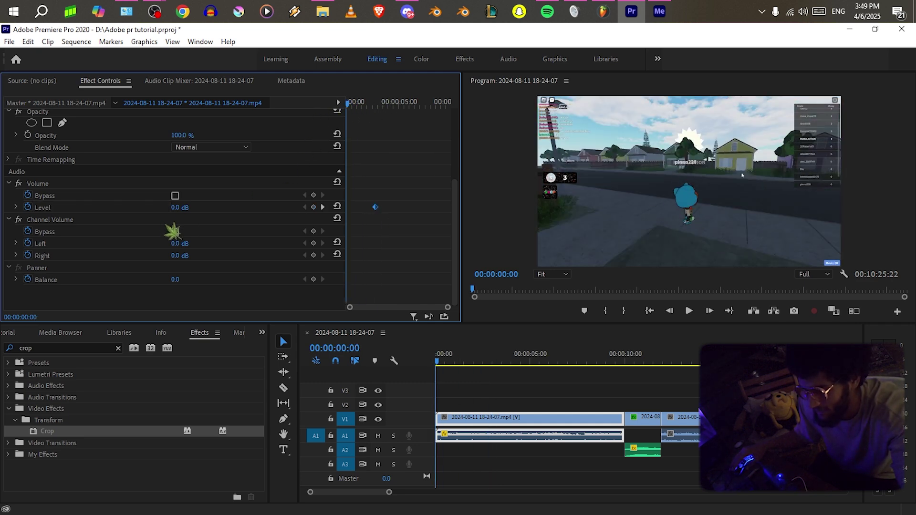
pyautogui.moveTo(194, 209); pyautogui.dragTo(179, 213)
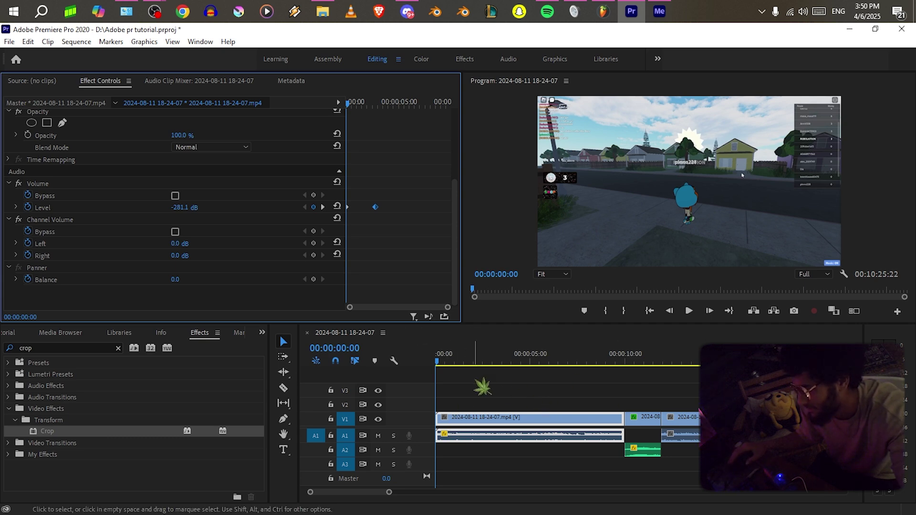
pyautogui.press('space')
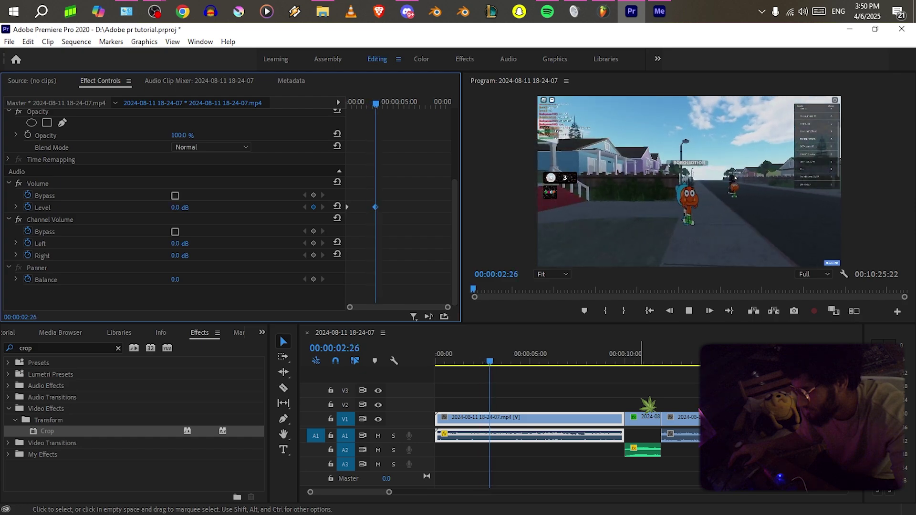
pyautogui.press('space')
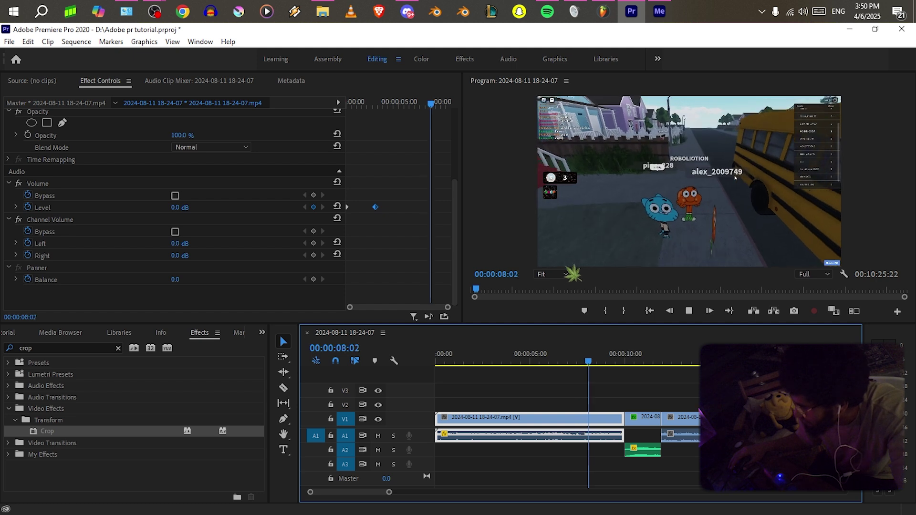
pyautogui.press('space')
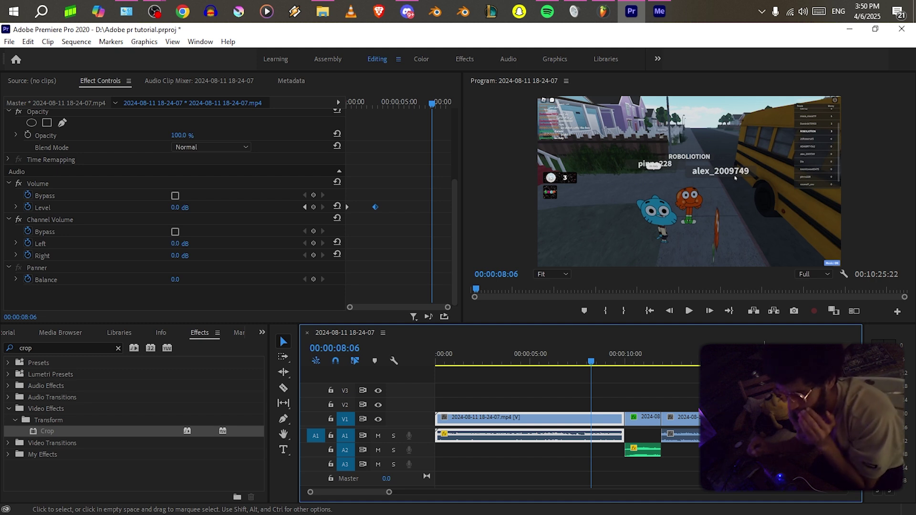
# Select the middle segment at 00:00:10:07 and compare its picture with the Crop and Tint effects switched off and on.
pyautogui.click(629, 361)
pyautogui.click(634, 420)
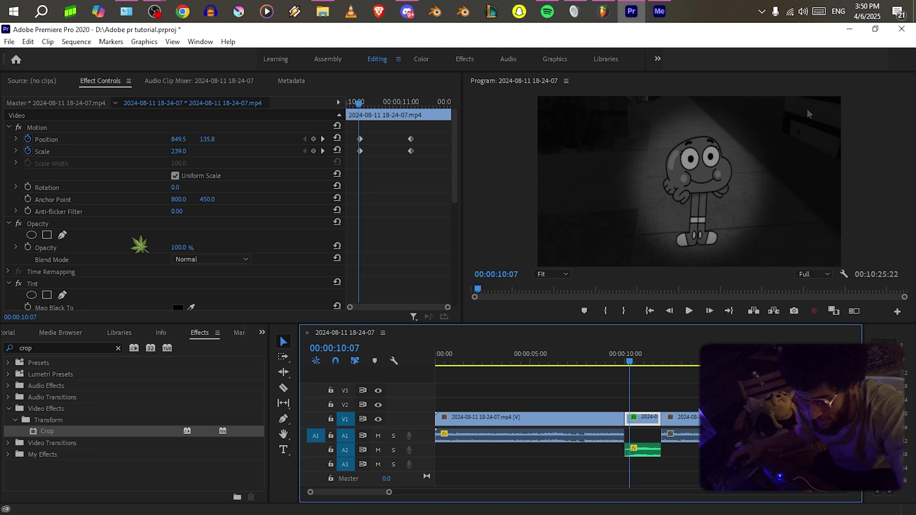
pyautogui.scroll(-3, 140, 245)
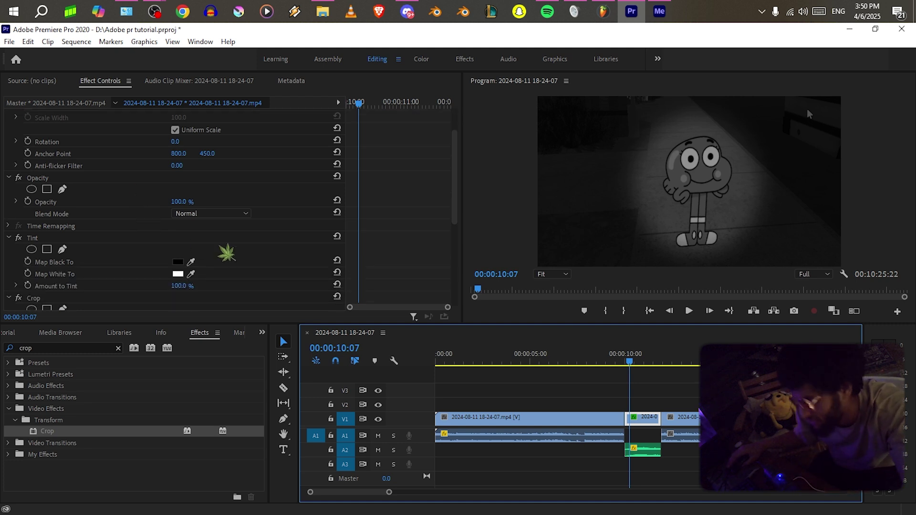
pyautogui.scroll(-2, 125, 262)
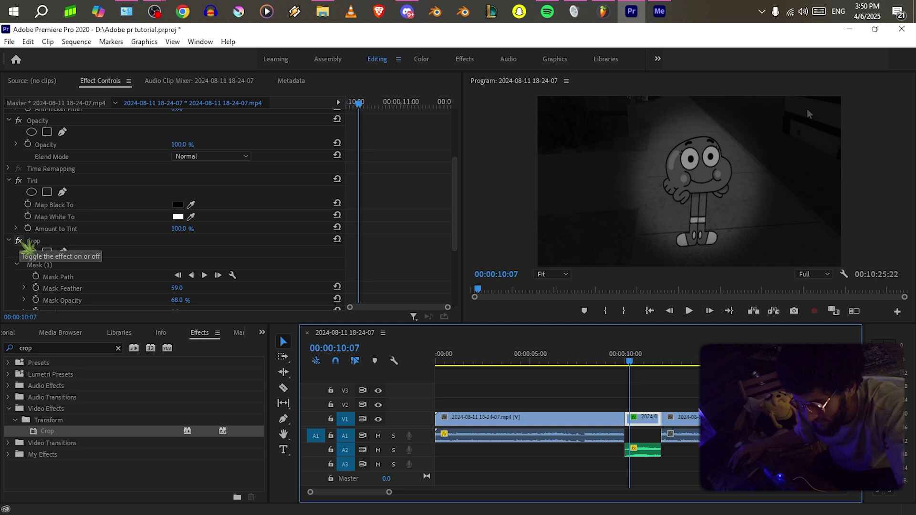
pyautogui.click(22, 241)
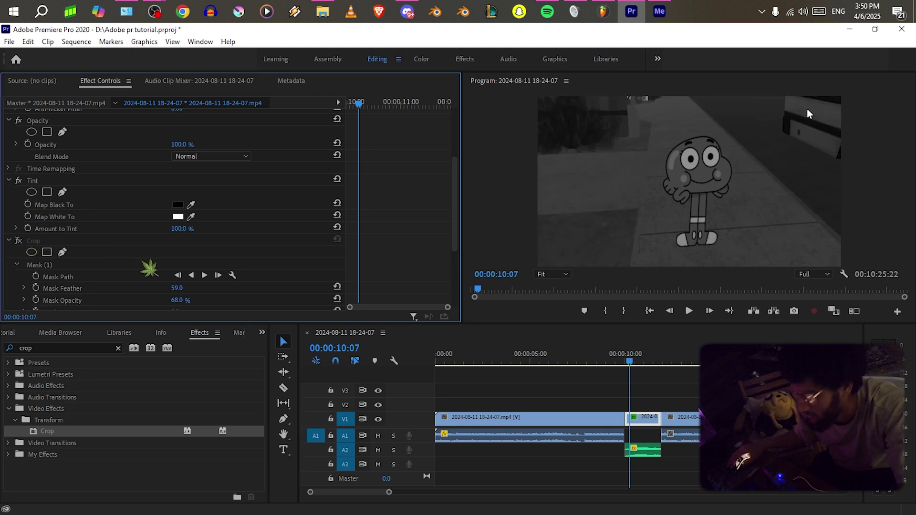
pyautogui.click(20, 180)
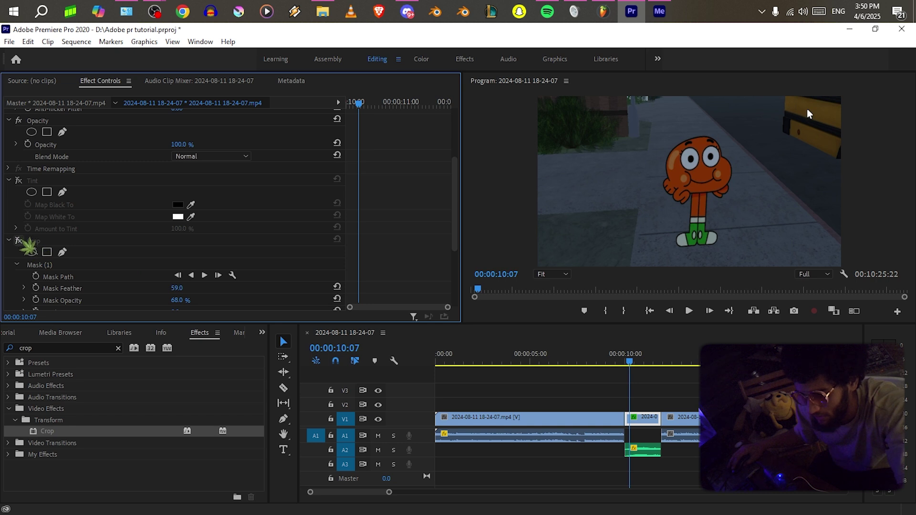
pyautogui.click(19, 241)
pyautogui.click(19, 180)
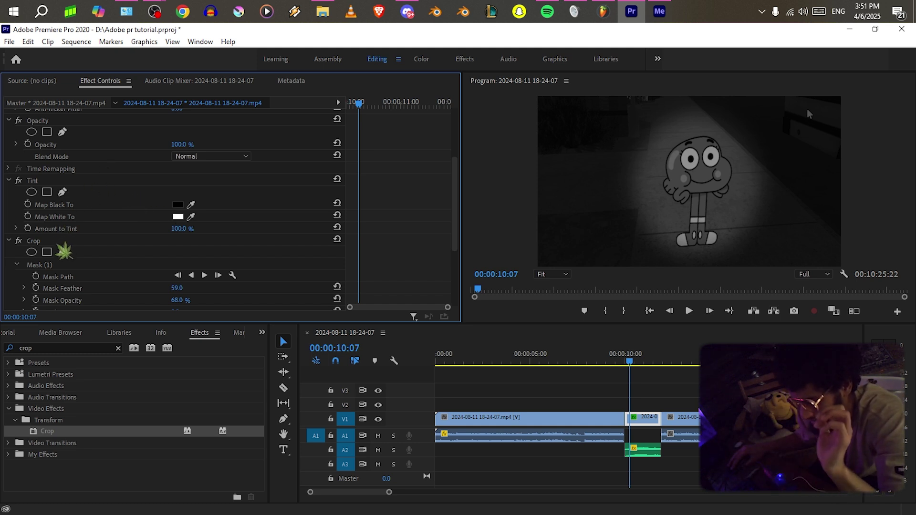
pyautogui.scroll(-3, 84, 214)
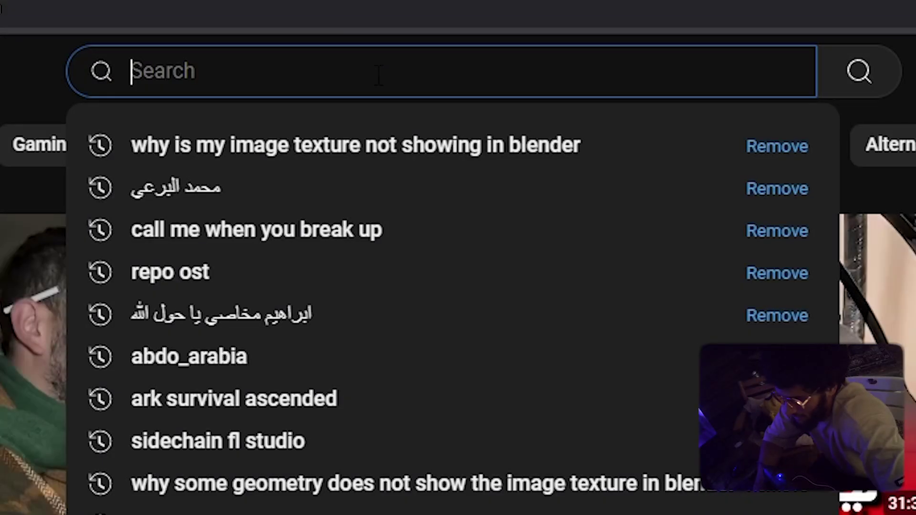
# Search YouTube for "how to make old tv effect in premiere pro".
pyautogui.write('how to ')
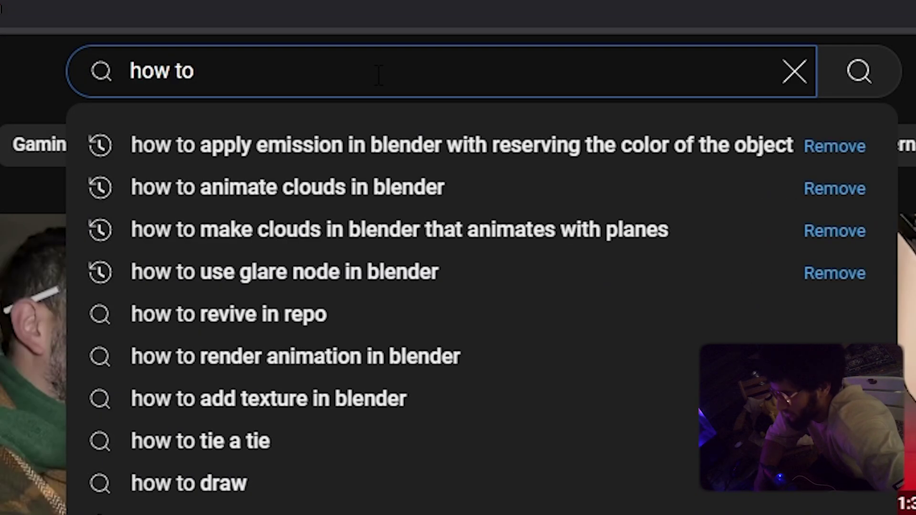
pyautogui.write('make')
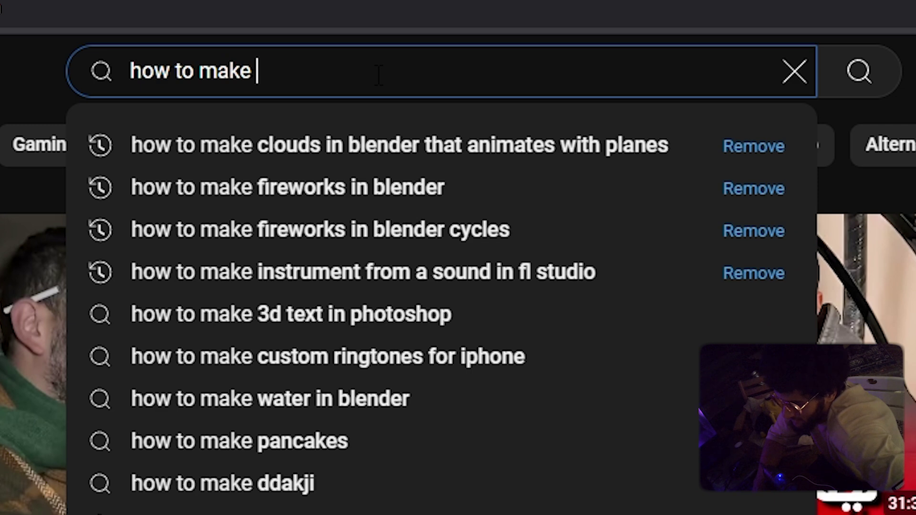
pyautogui.write(' an old tc')
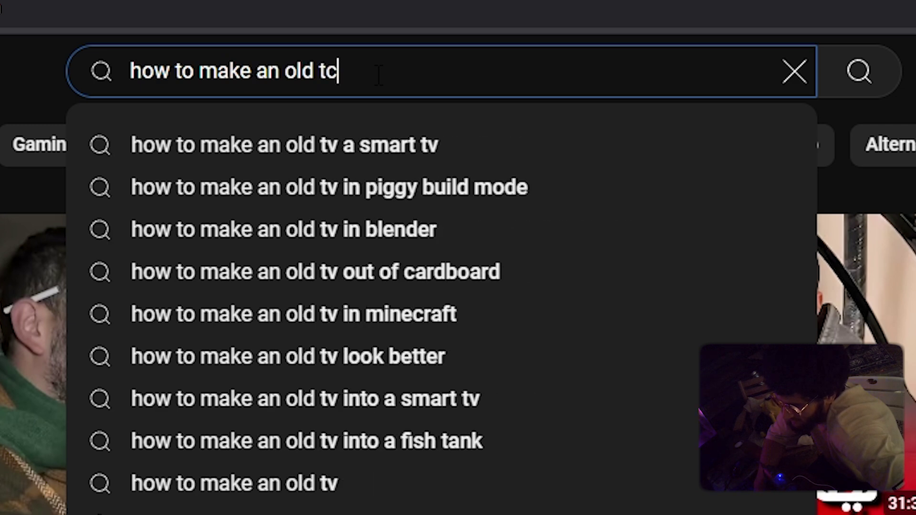
pyautogui.press('BackSpace')
pyautogui.write('v efrf')
pyautogui.press('BackSpace')
pyautogui.press('BackSpace')
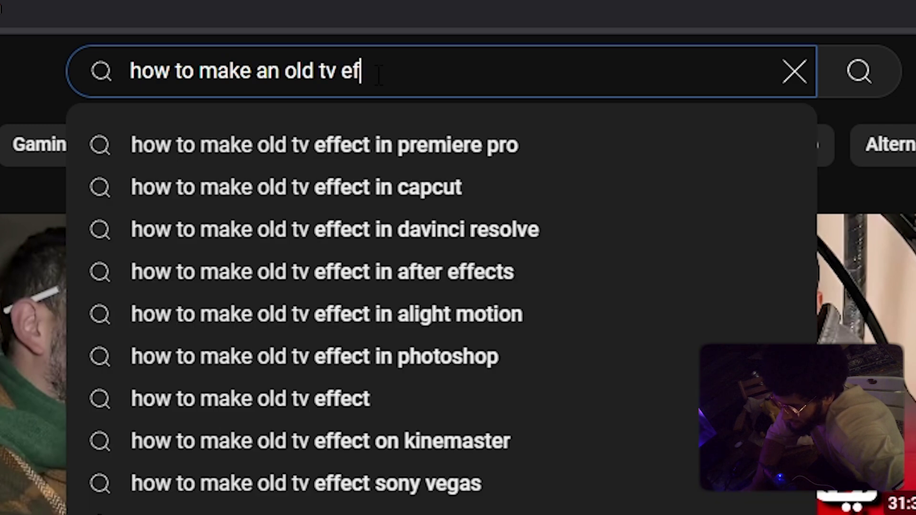
pyautogui.write('fe')
pyautogui.press('Down')
pyautogui.press('Return')
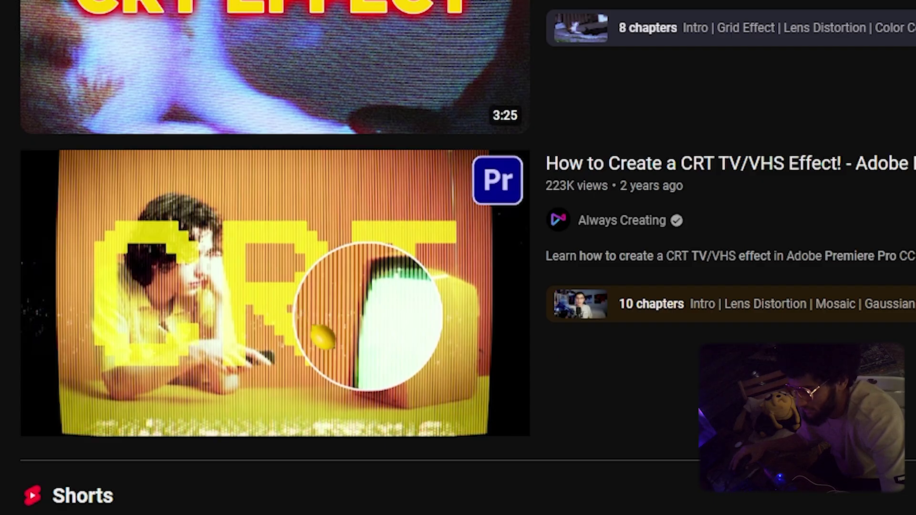
# Preview the search results, open "How to Easily Make a CRT TV Effect in Premiere Pro", and watch it to the Grid Effect part at 0:14.
pyautogui.moveTo(322, 335)
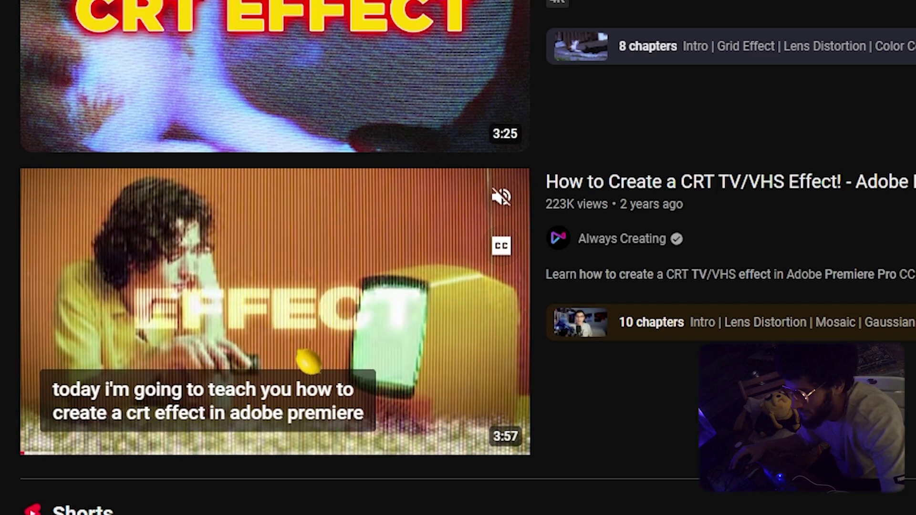
pyautogui.scroll(5, 305, 334)
pyautogui.moveTo(272, 178)
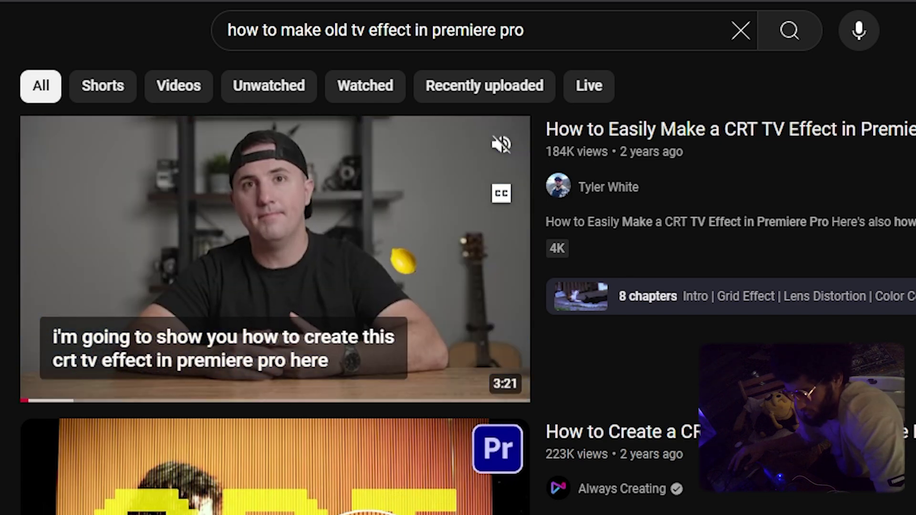
pyautogui.click(403, 261)
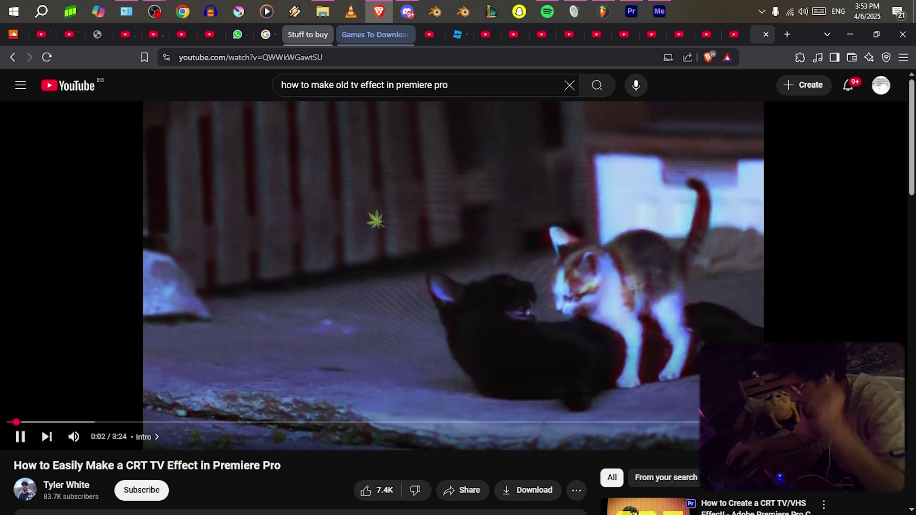
pyautogui.click(525, 264)
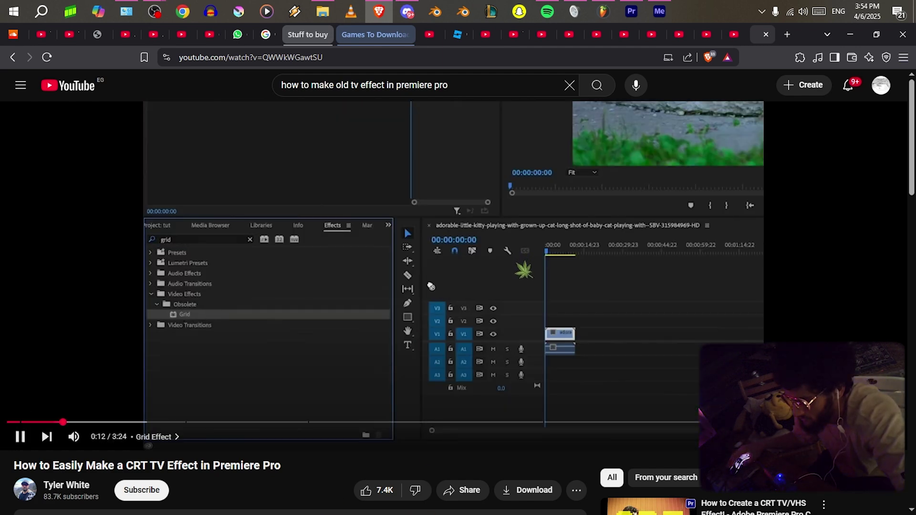
pyautogui.click(698, 314)
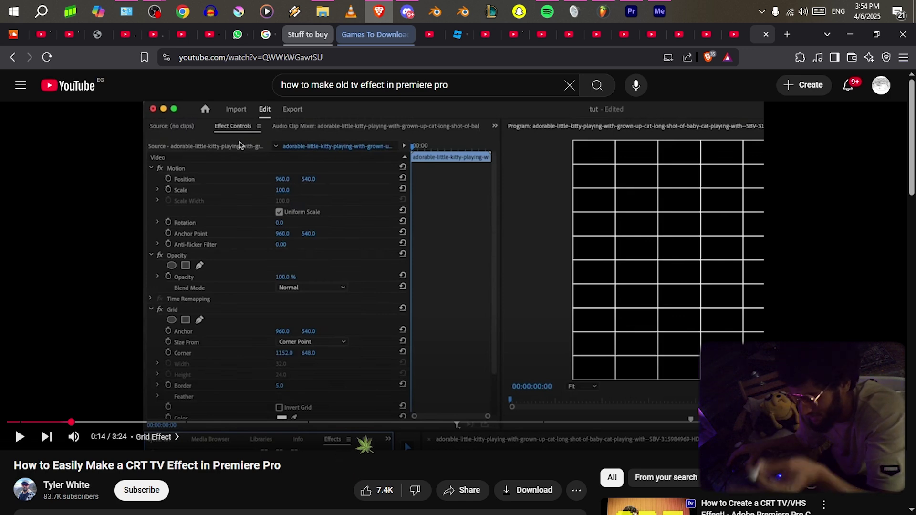
# Switch back to Premiere Pro and apply the Grid video effect to the segment following the middle one.
pyautogui.hotkey('alt', 'Tab')
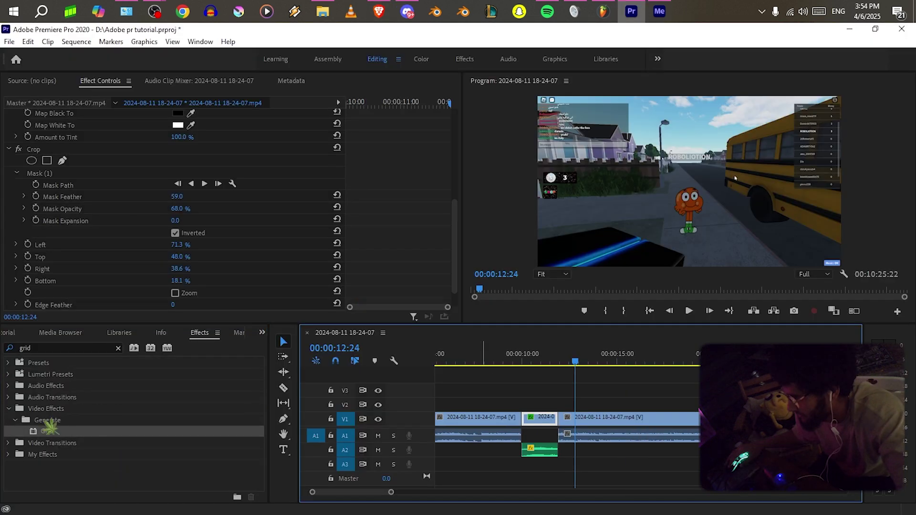
pyautogui.moveTo(69, 433); pyautogui.dragTo(607, 419)
pyautogui.click(417, 261)
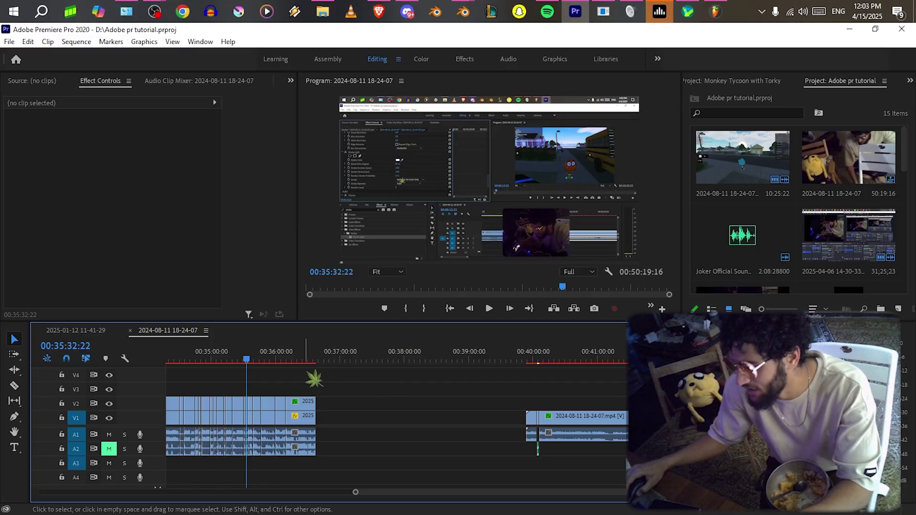
# Try docking the Timeline panel between Effect Controls and the Program monitor, and return it beneath them at its wide size.
pyautogui.moveTo(251, 338); pyautogui.dragTo(310, 207)
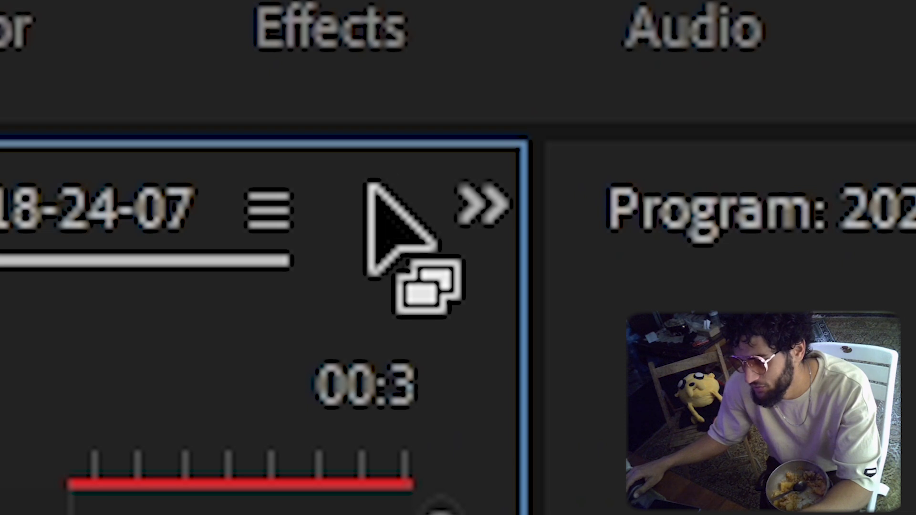
pyautogui.moveTo(469, 80); pyautogui.dragTo(238, 443)
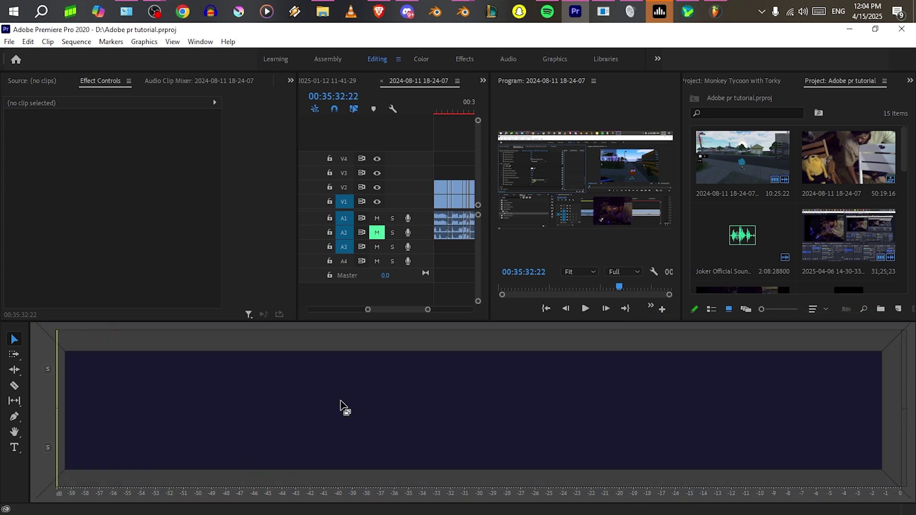
pyautogui.moveTo(331, 407); pyautogui.dragTo(637, 280)
pyautogui.moveTo(537, 258); pyautogui.dragTo(228, 355)
pyautogui.moveTo(287, 400); pyautogui.dragTo(56, 396)
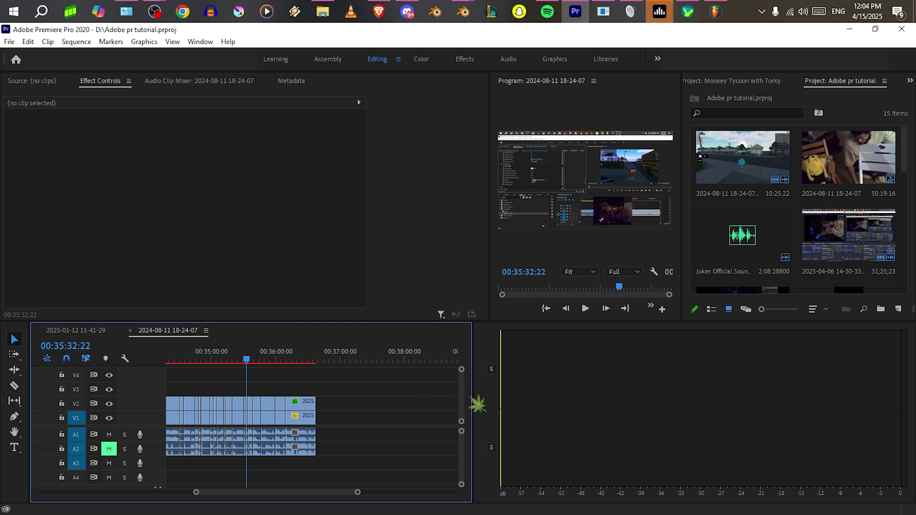
pyautogui.moveTo(473, 406); pyautogui.dragTo(840, 405)
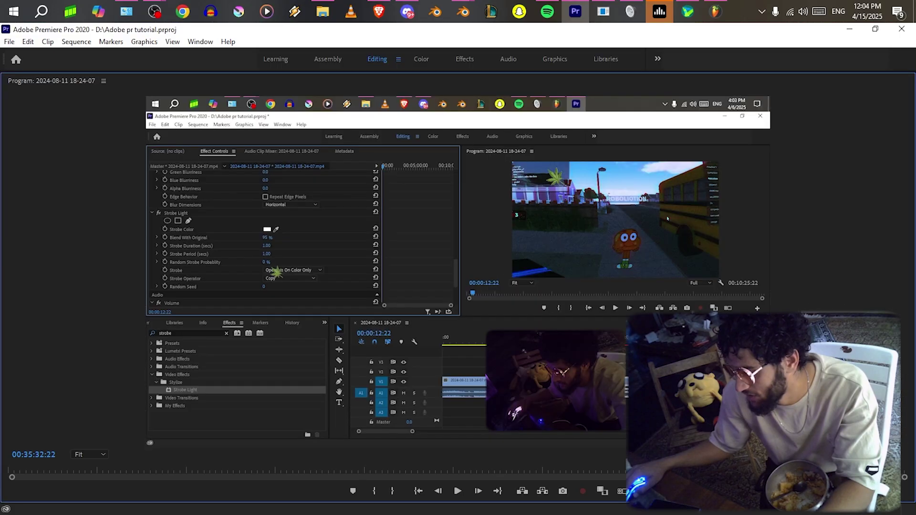
# Restore the maximized Program monitor to its docked size and widen it toward Effect Controls.
pyautogui.press('`')
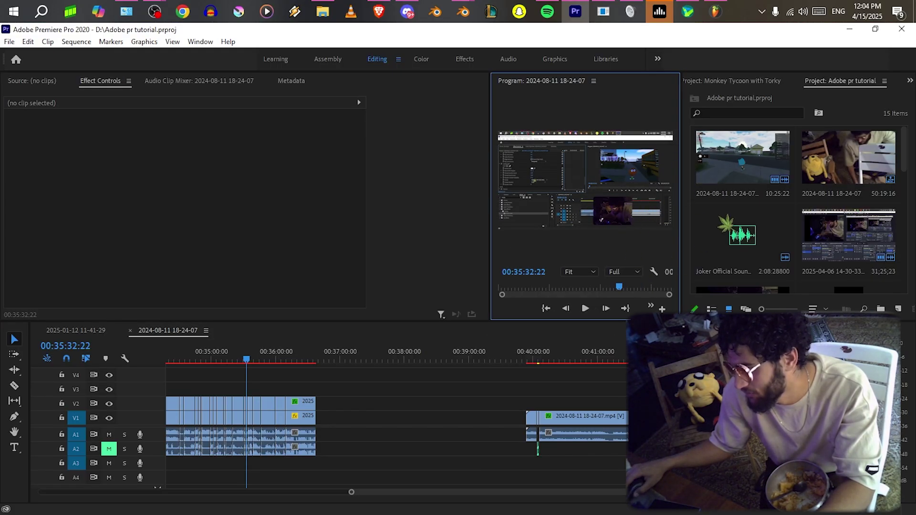
pyautogui.moveTo(488, 204); pyautogui.dragTo(269, 207)
# Preview the sequence from 00:40:46:19 in the maximized Program monitor, and restore the normal panel layout.
pyautogui.moveTo(573, 358); pyautogui.dragTo(583, 359)
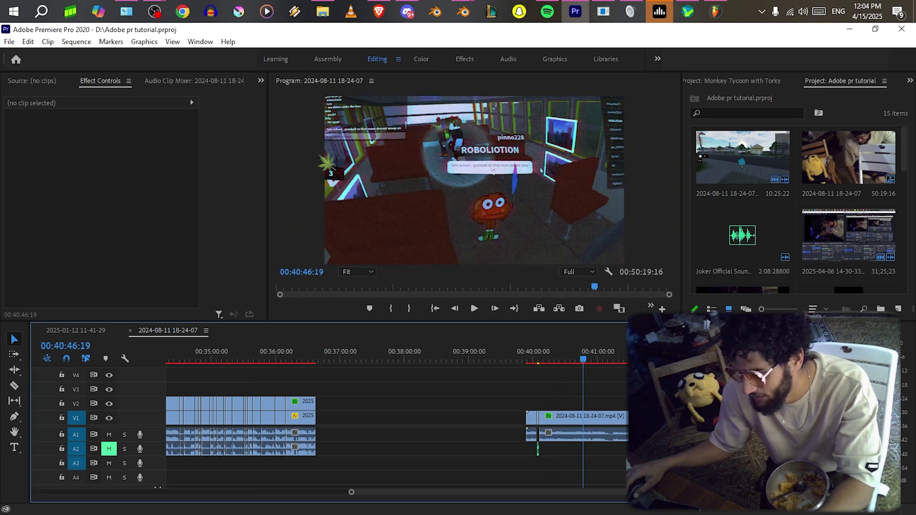
pyautogui.click(310, 179)
pyautogui.press('`')
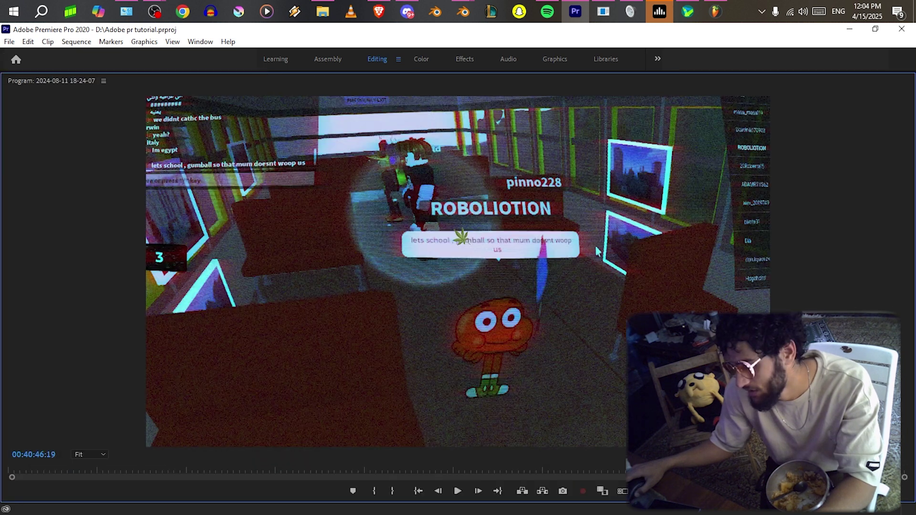
pyautogui.press('`')
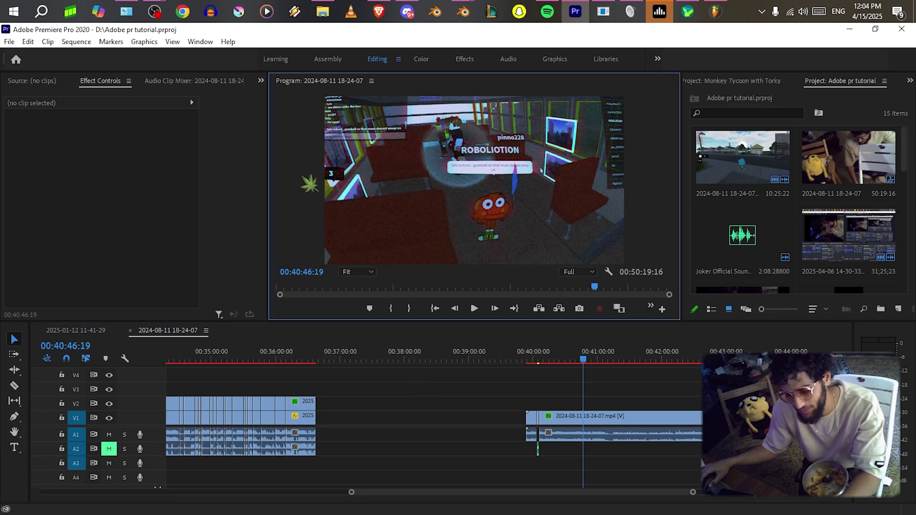
pyautogui.press('`')
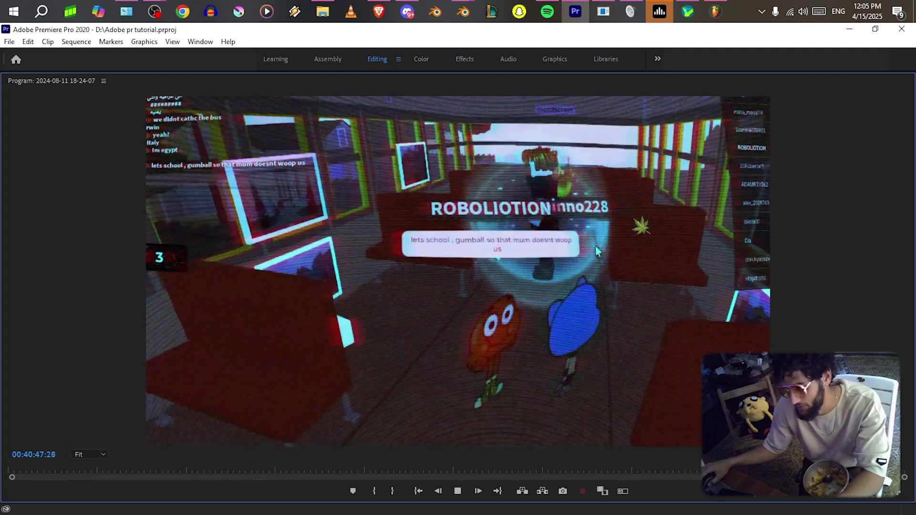
pyautogui.press('`')
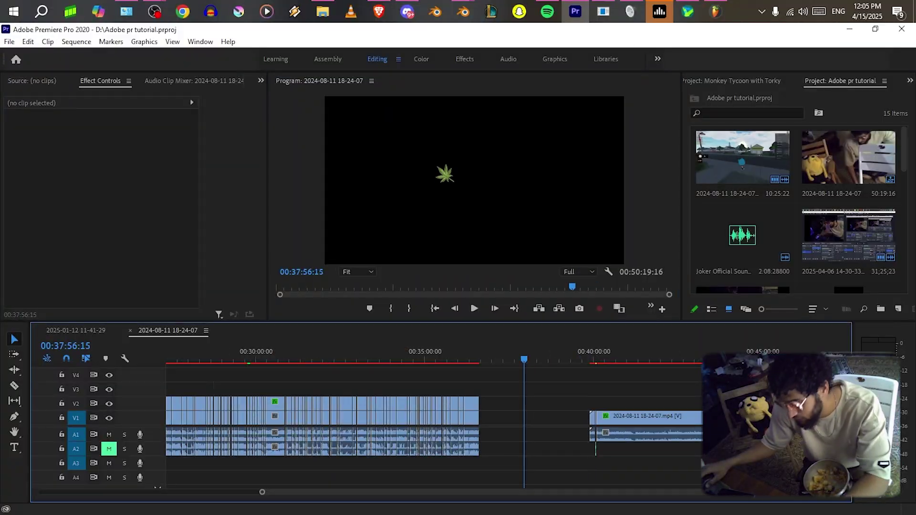
# View the Editing workspace's layout commands, including Reset to Saved Layout, and dismiss them.
pyautogui.rightClick(384, 58)
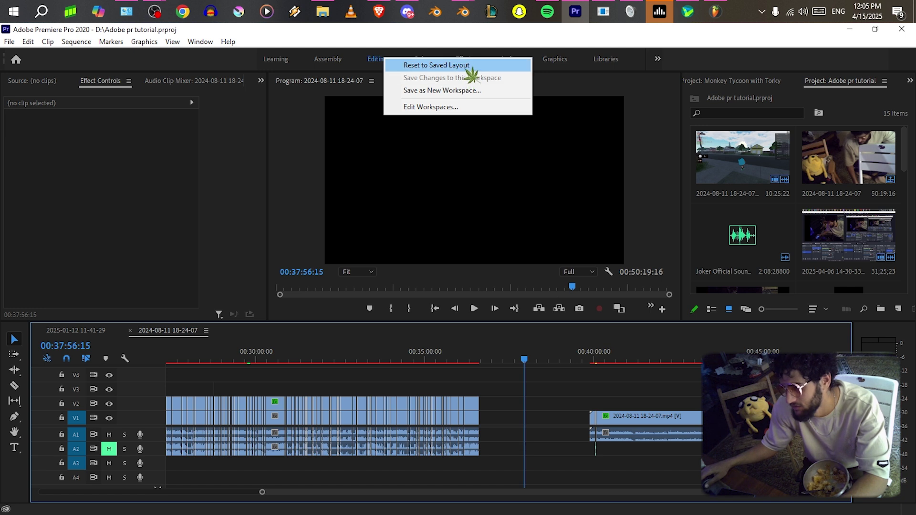
pyautogui.click(574, 398)
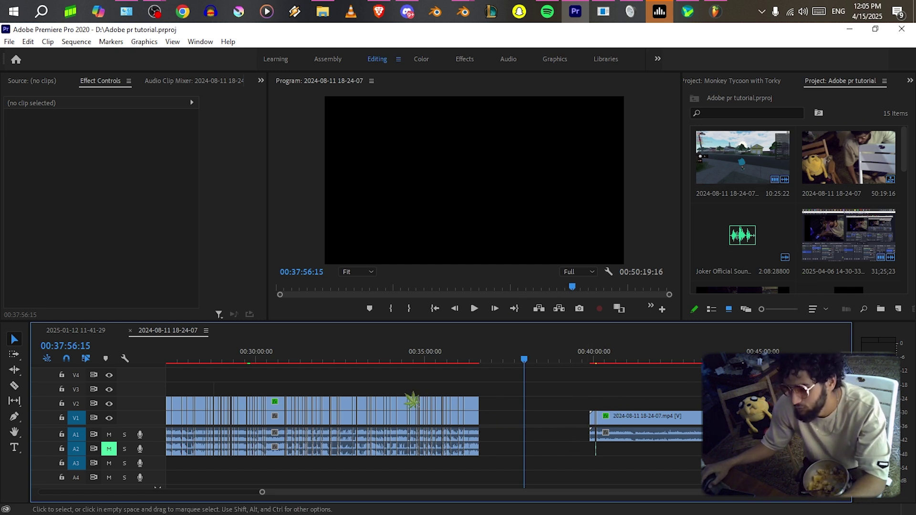
# At 00:41:23:17, undock the Program monitor into a floating window, and enlarge and reposition that window.
pyautogui.scroll(-2, 411, 401)
pyautogui.scroll(-1, 496, 401)
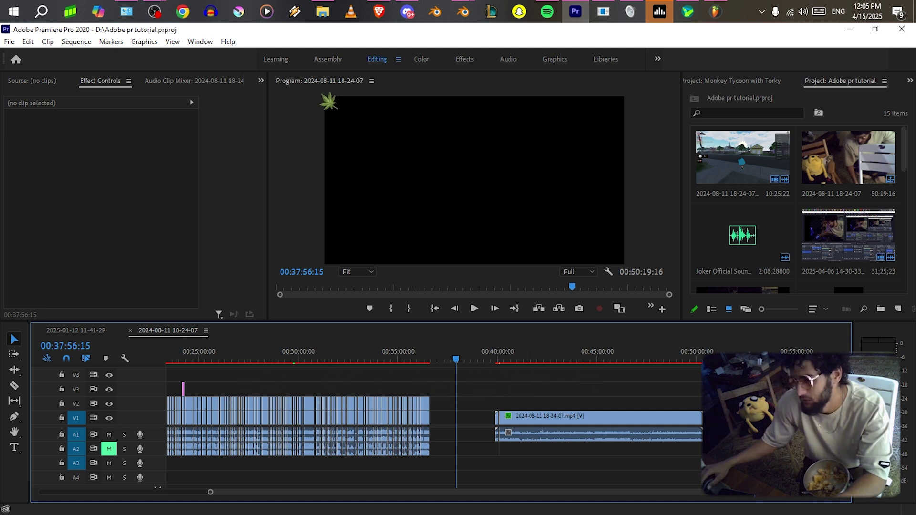
pyautogui.click(525, 361)
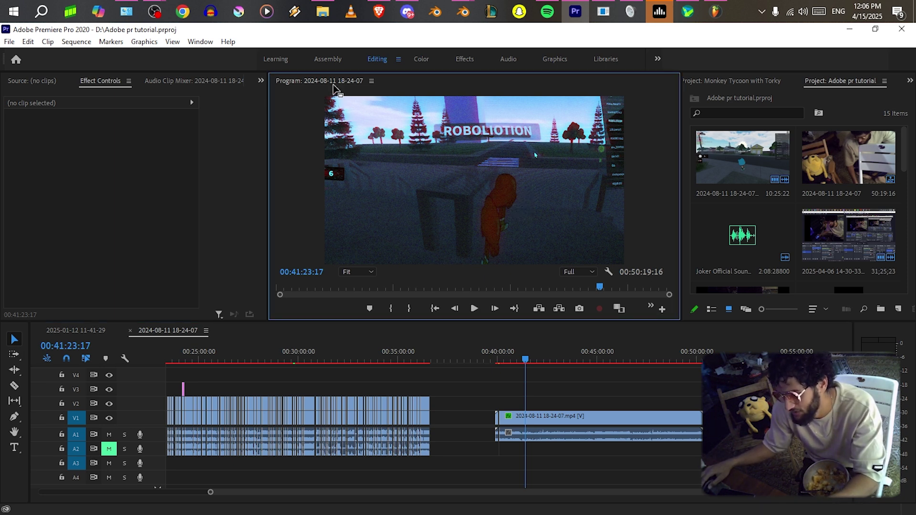
pyautogui.moveTo(763, 410); pyautogui.dragTo(159, 82)
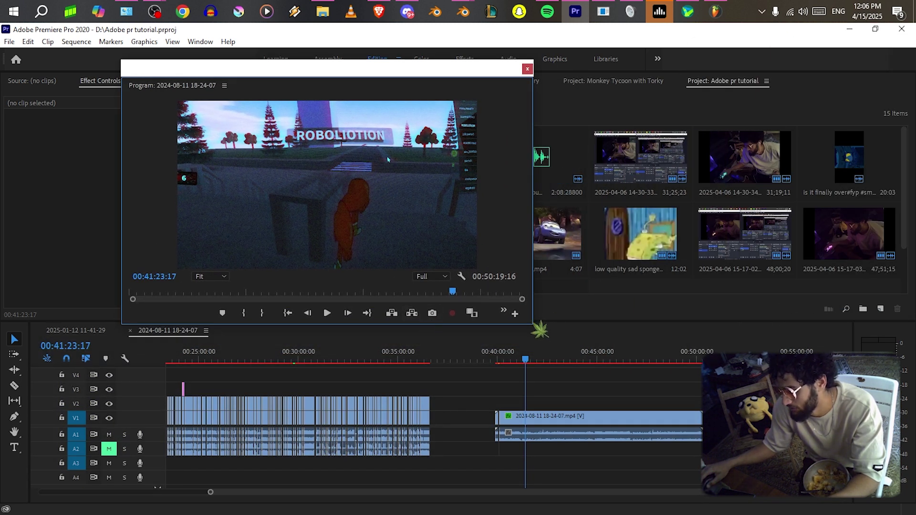
pyautogui.moveTo(530, 326); pyautogui.dragTo(910, 506)
pyautogui.moveTo(507, 73); pyautogui.dragTo(383, 39)
pyautogui.moveTo(511, 42); pyautogui.dragTo(45, 123)
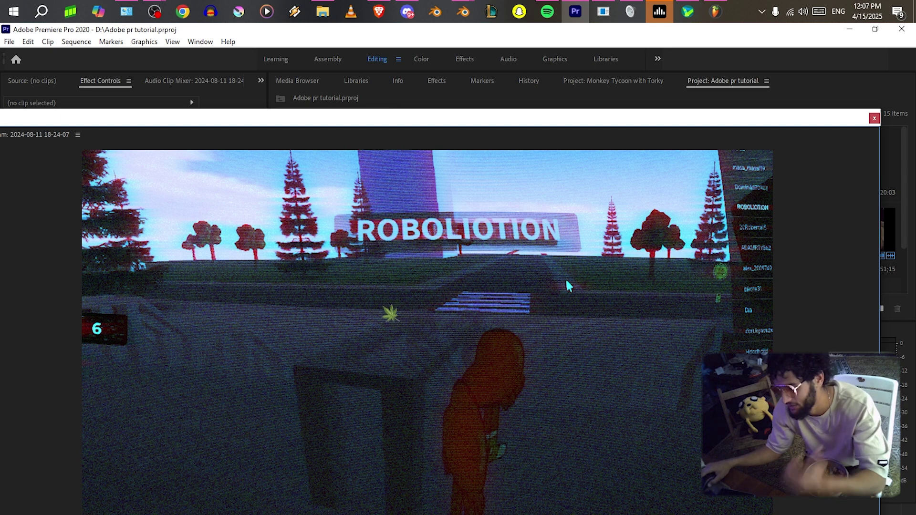
# Dock the floating Program monitor back between Effect Controls and the Project panel.
pyautogui.moveTo(445, 122); pyautogui.dragTo(685, 162)
pyautogui.moveTo(255, 162); pyautogui.dragTo(716, 218)
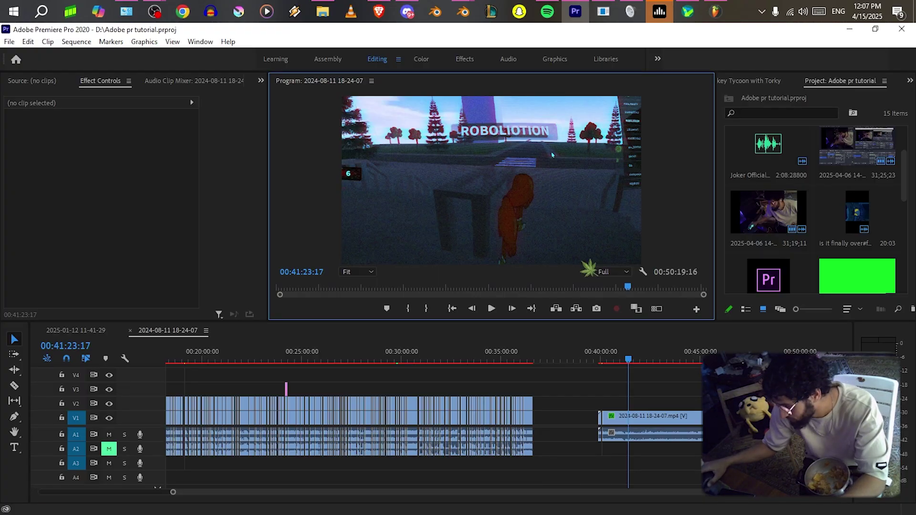
# Select the gameplay clip's effects from Grid through Strobe Light, open the Save Preset options for them, and cancel without saving.
pyautogui.click(651, 432)
pyautogui.scroll(-3, 65, 268)
pyautogui.click(62, 287)
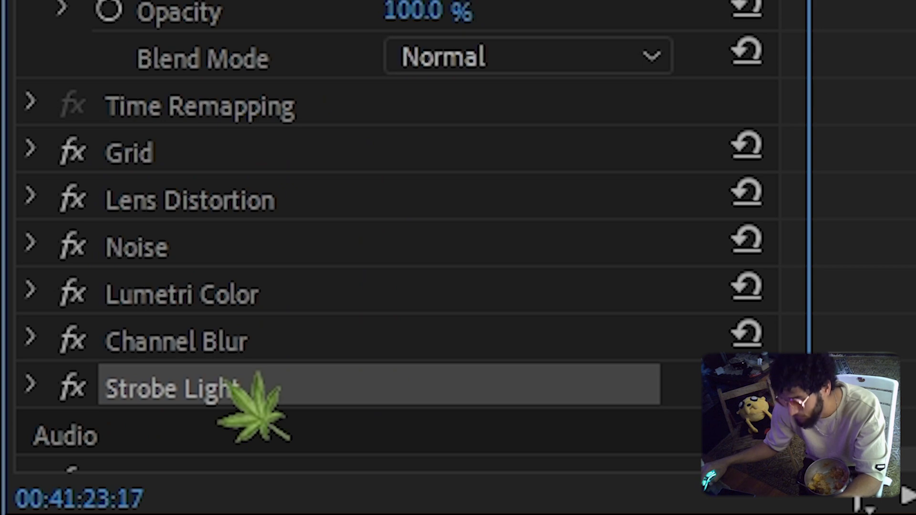
pyautogui.moveTo(253, 408); pyautogui.dragTo(301, 191)
pyautogui.rightClick(279, 143)
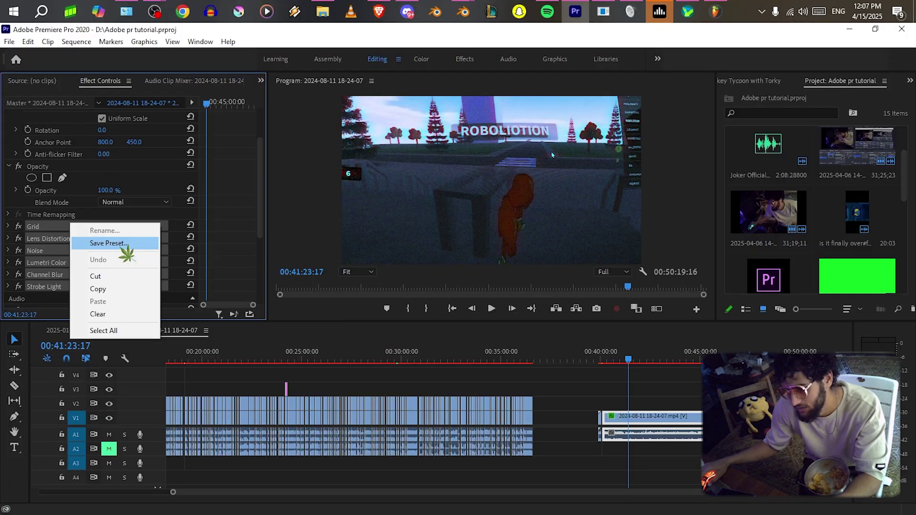
pyautogui.click(125, 244)
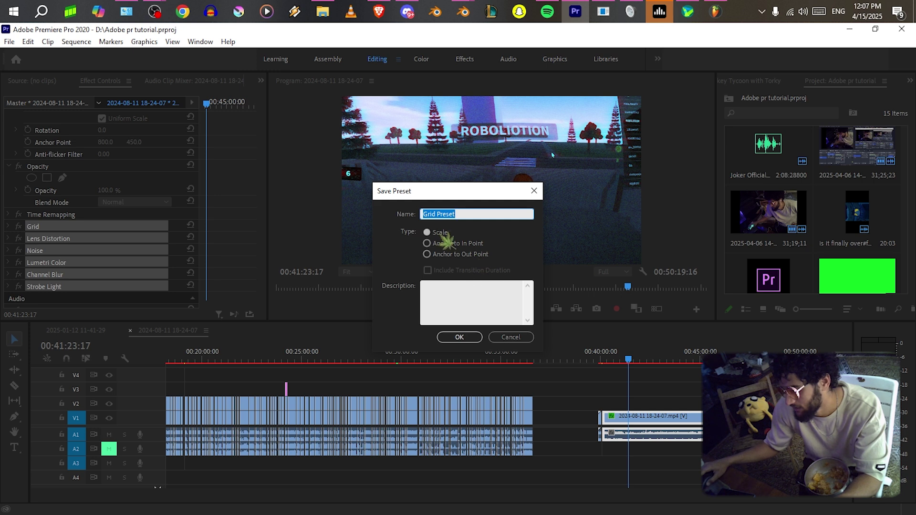
pyautogui.click(454, 304)
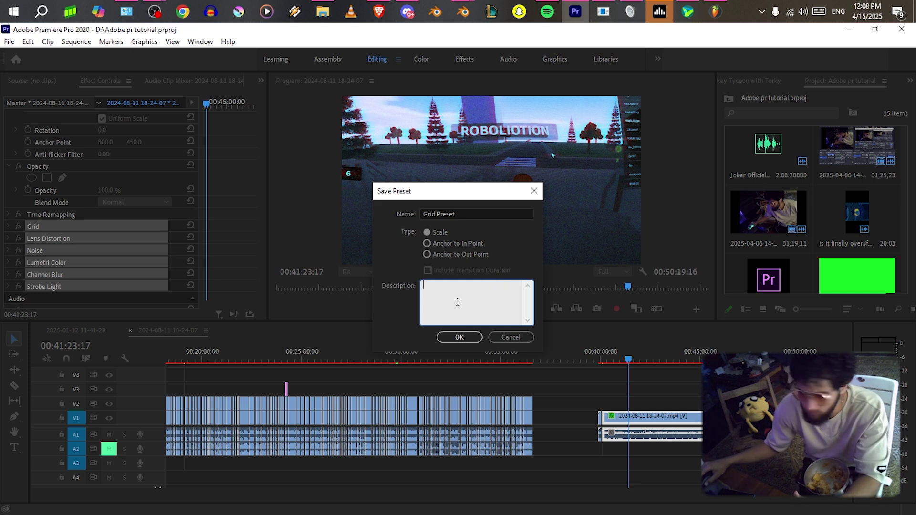
pyautogui.click(461, 214)
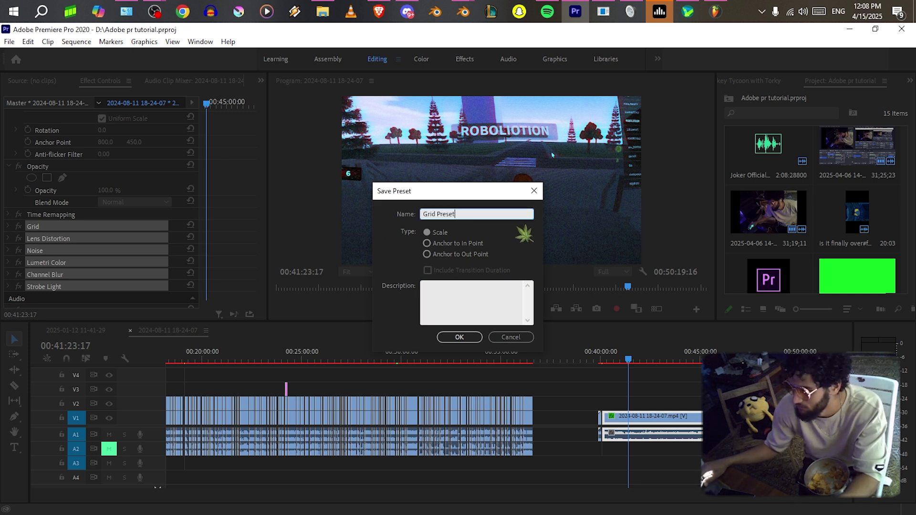
pyautogui.click(508, 338)
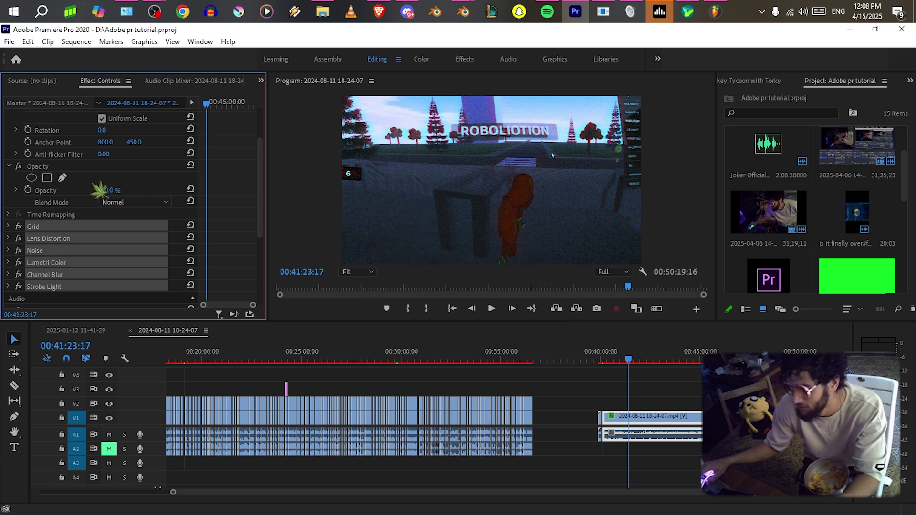
# Expand the effect presets, select Rewind Effect, and widen the area that lists them.
pyautogui.scroll(1, 792, 88)
pyautogui.scroll(-1, 792, 88)
pyautogui.scroll(2, 793, 88)
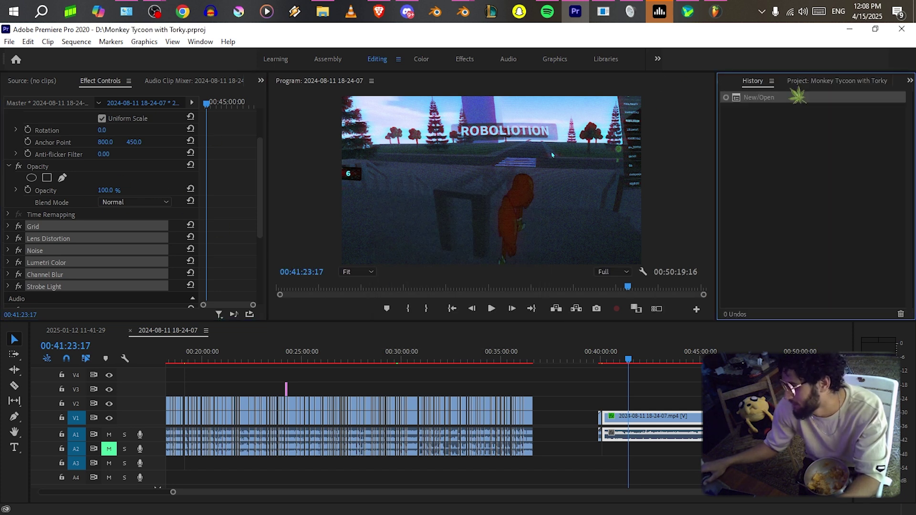
pyautogui.scroll(-2, 797, 95)
pyautogui.scroll(1, 798, 95)
pyautogui.scroll(-1, 797, 95)
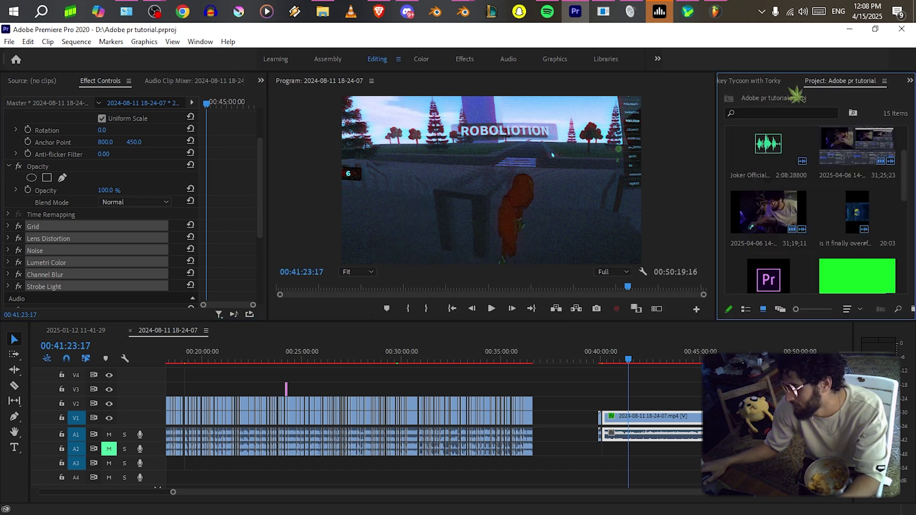
pyautogui.scroll(4, 797, 96)
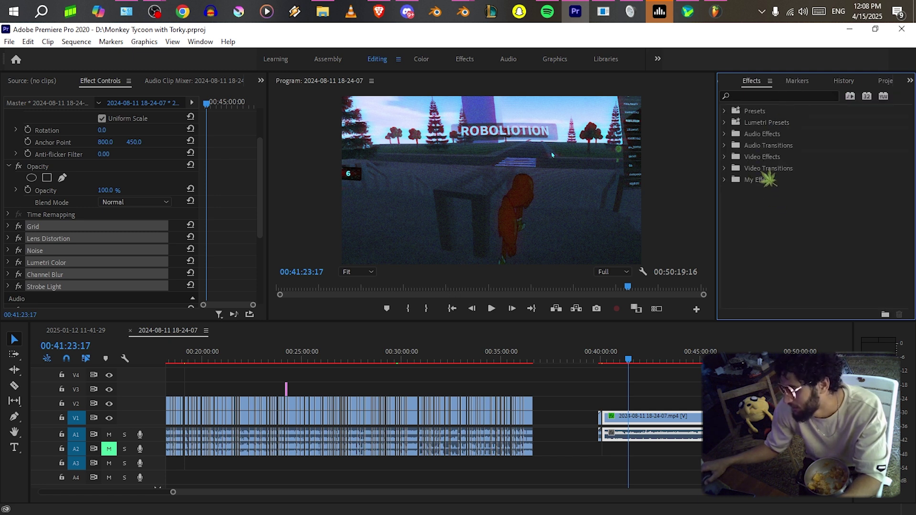
pyautogui.click(724, 111)
pyautogui.click(787, 111)
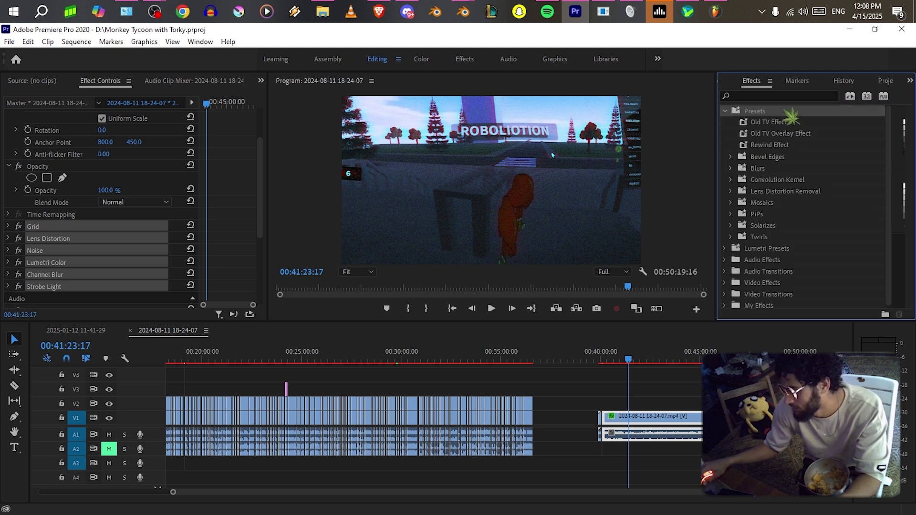
pyautogui.click(789, 145)
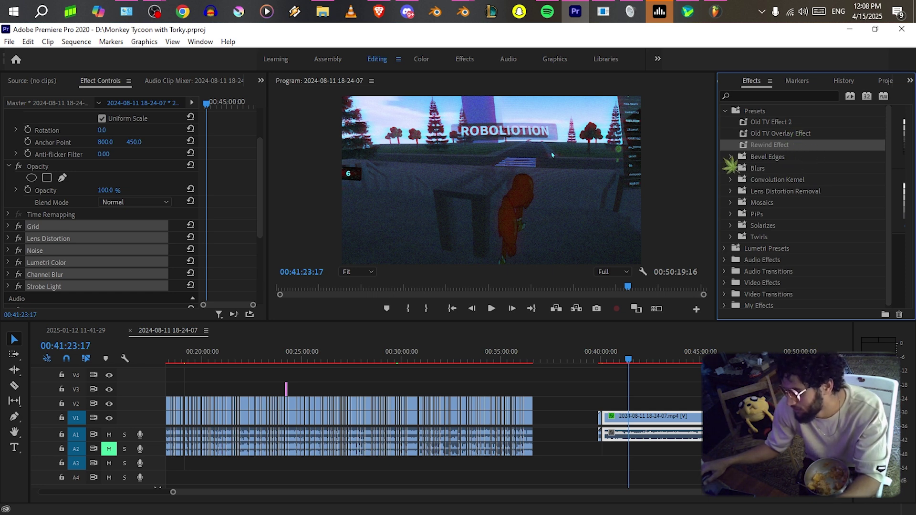
pyautogui.moveTo(716, 163); pyautogui.dragTo(667, 164)
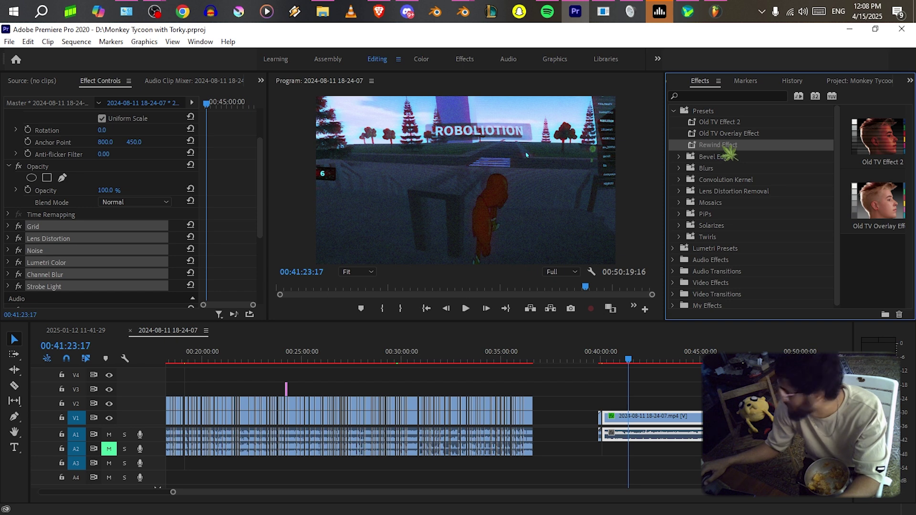
pyautogui.click(528, 356)
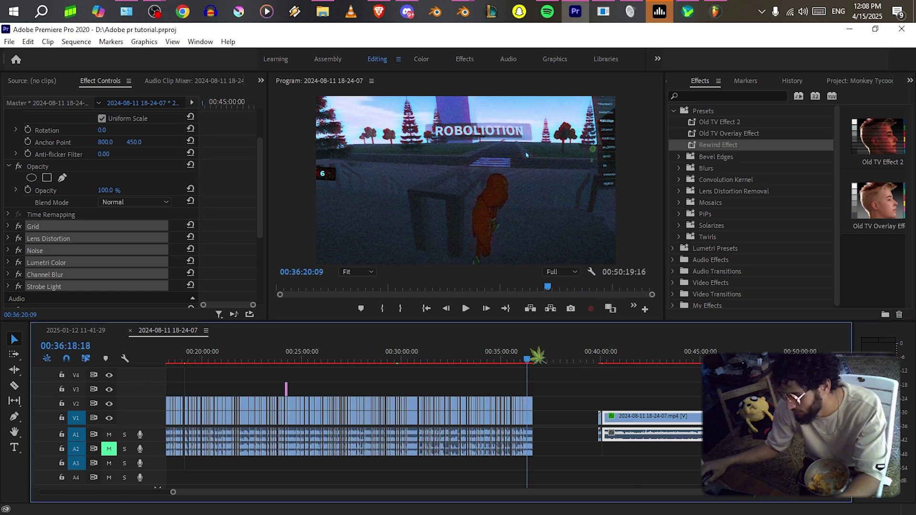
pyautogui.hscroll(-3, 620, 389)
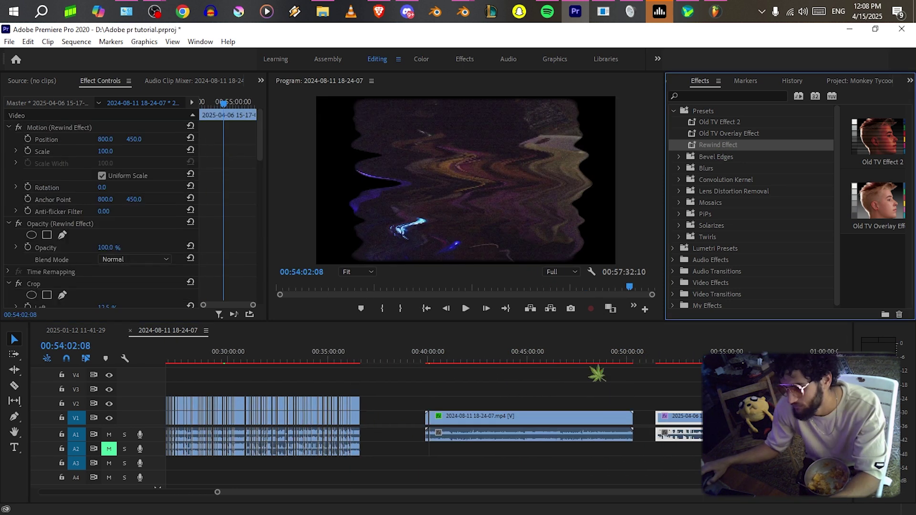
pyautogui.press('space')
pyautogui.moveTo(678, 361); pyautogui.dragTo(658, 364)
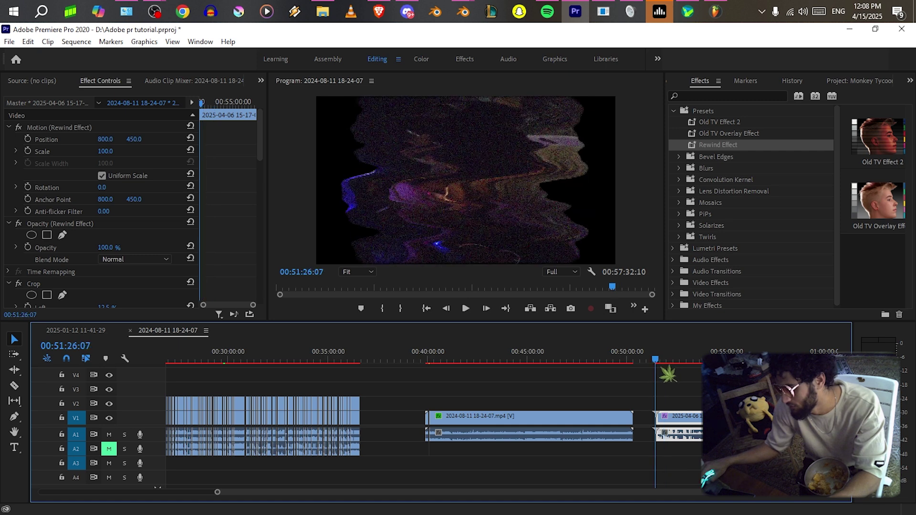
# Add a text layer reading "REW<<<" over the picture at 00:51:26:07.
pyautogui.press('t')
pyautogui.click(406, 125)
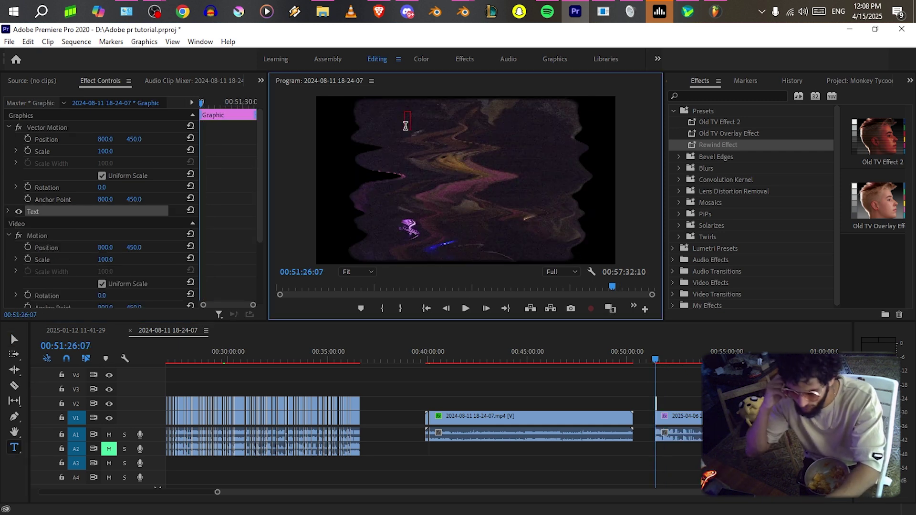
pyautogui.write('REW<<<')
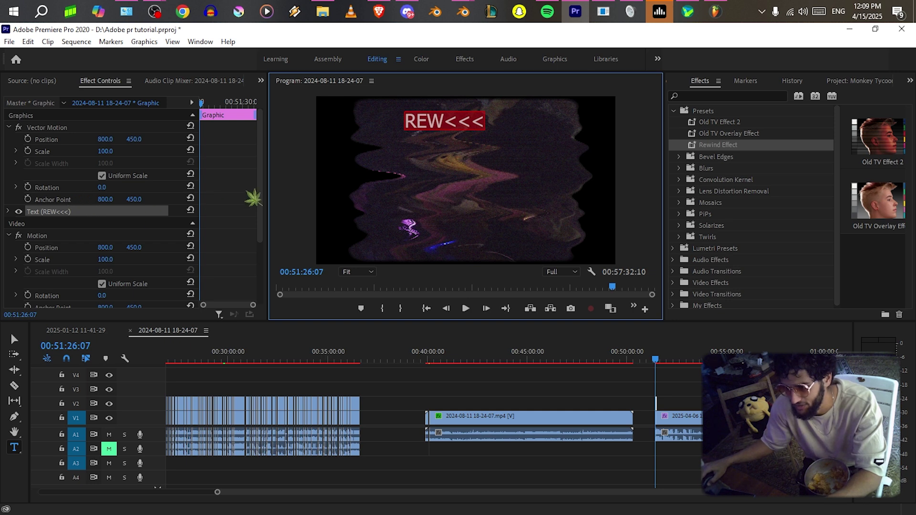
# Set the REW<<< text's font to Digital-7, and move the text into the picture's upper-left corner.
pyautogui.click(9, 211)
pyautogui.click(185, 249)
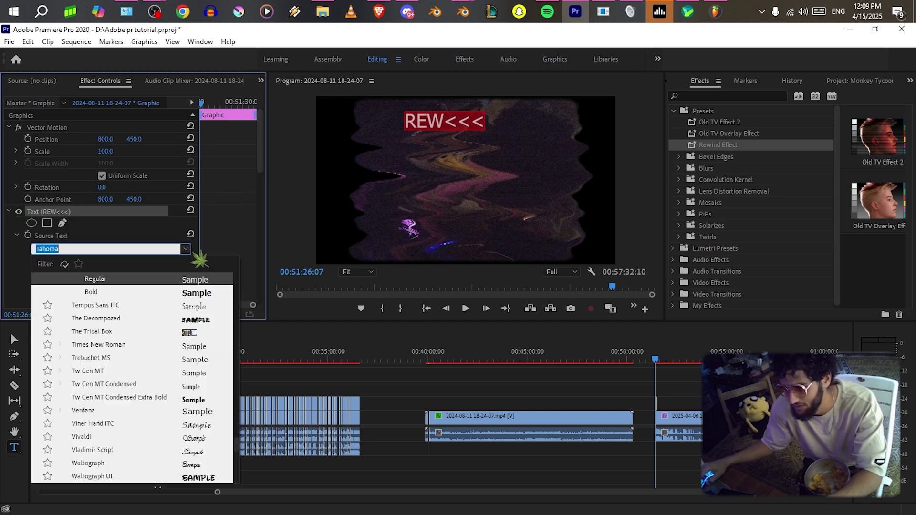
pyautogui.write('digi')
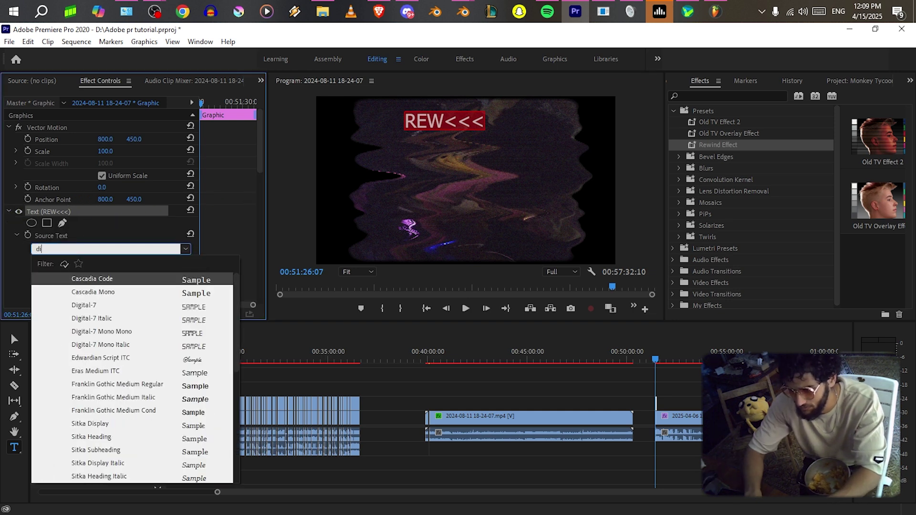
pyautogui.press('Return')
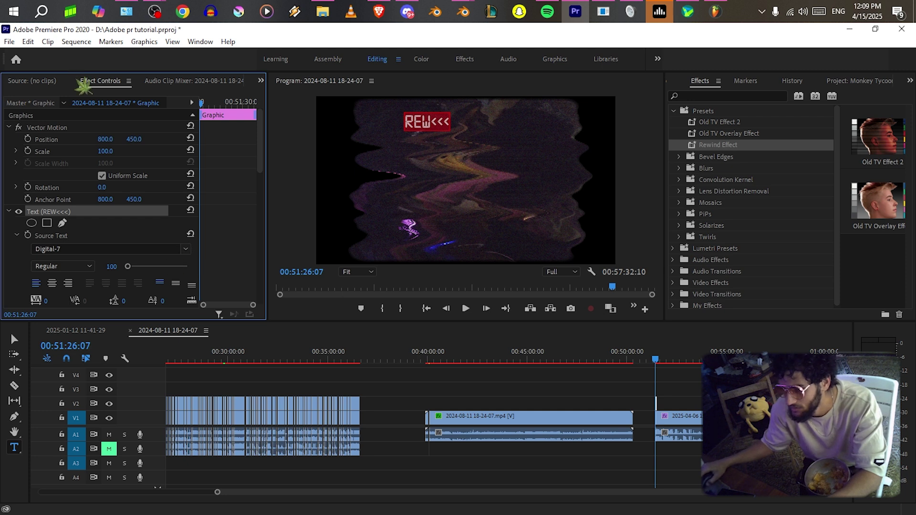
pyautogui.click(97, 128)
pyautogui.moveTo(465, 180); pyautogui.dragTo(418, 157)
pyautogui.click(686, 400)
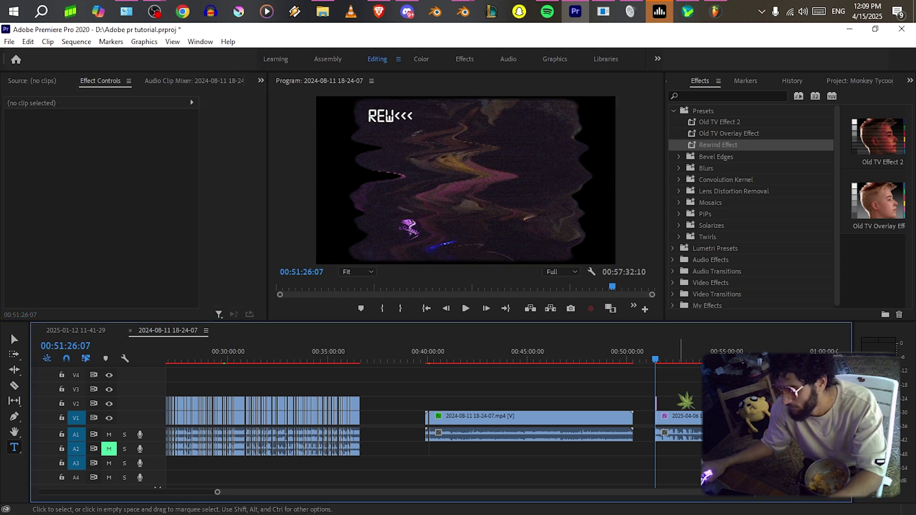
pyautogui.scroll(3, 706, 406)
pyautogui.scroll(2, 558, 403)
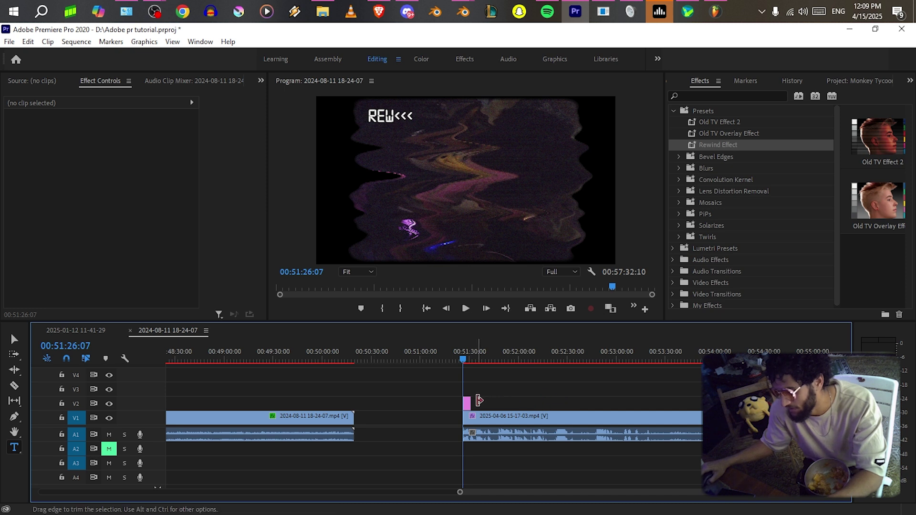
pyautogui.moveTo(471, 402); pyautogui.dragTo(706, 403)
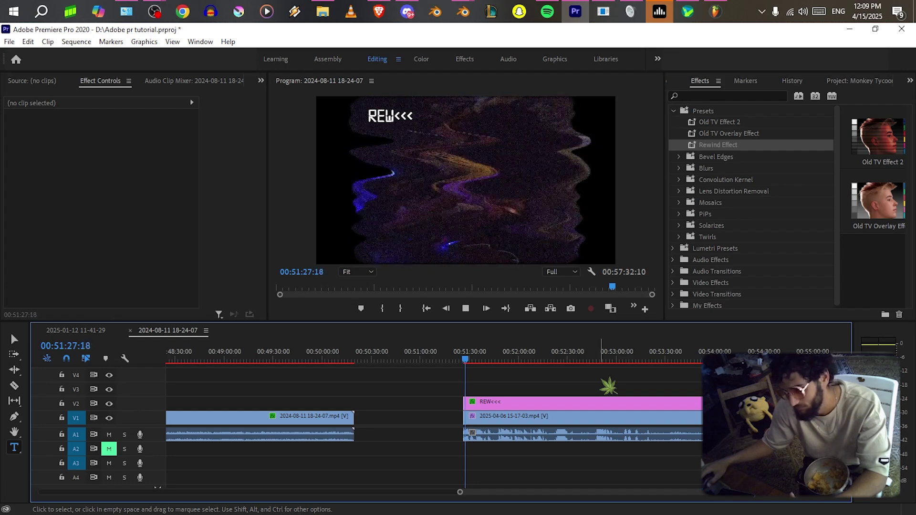
pyautogui.press('space')
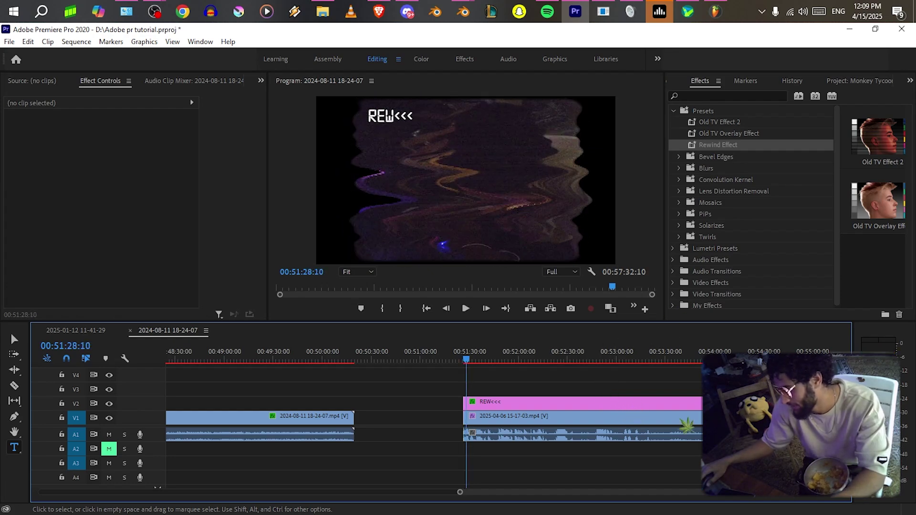
pyautogui.click(683, 437)
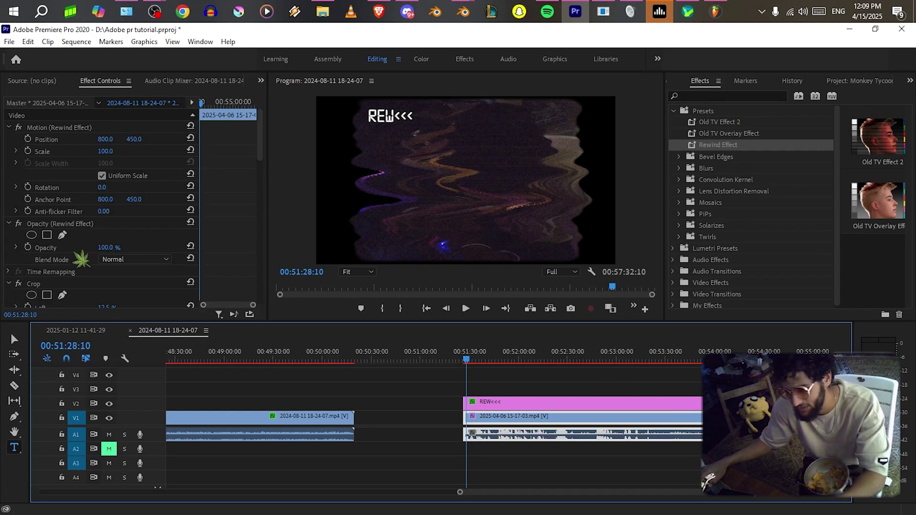
pyautogui.scroll(-5, 77, 261)
pyautogui.scroll(-3, 77, 265)
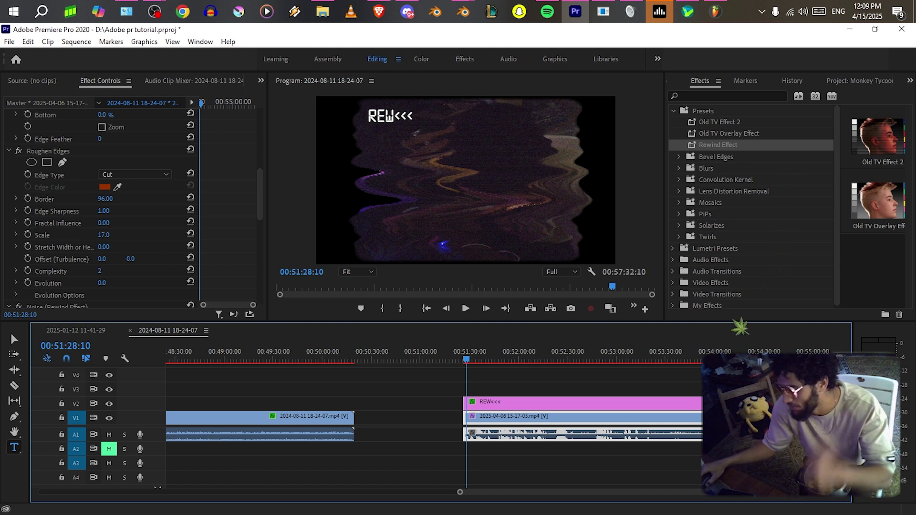
pyautogui.hotkey('ctrl', 'z')
pyautogui.hotkey('ctrl', 'z')
pyautogui.hotkey('ctrl', 'z')
pyautogui.hotkey('ctrl', 'z')
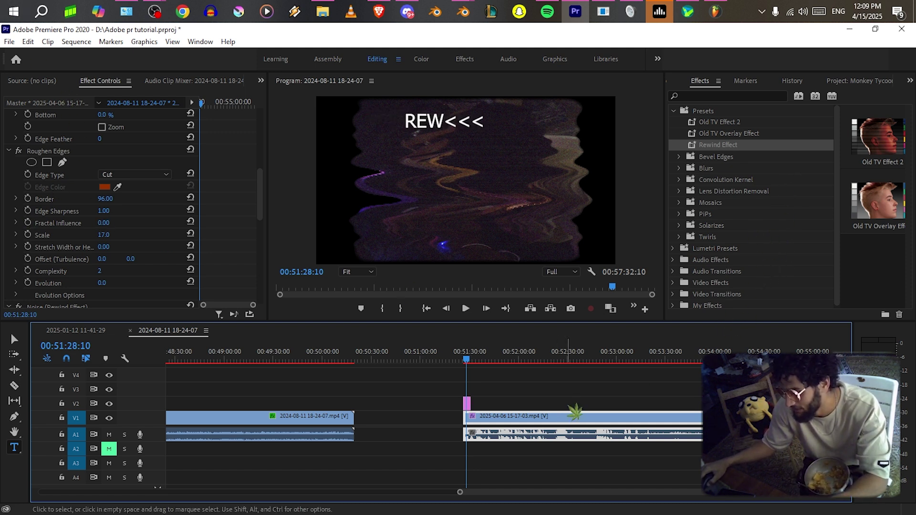
pyautogui.hotkey('ctrl', 'z')
pyautogui.hotkey('ctrl', 'z')
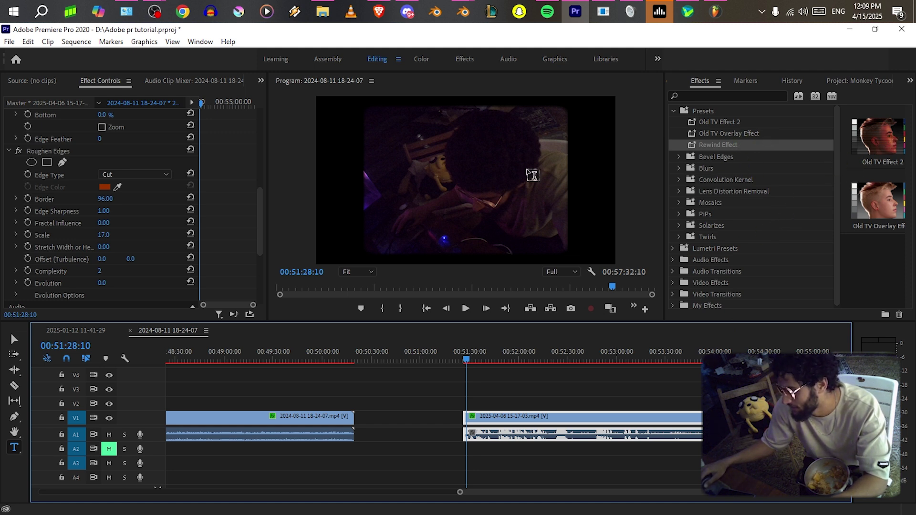
pyautogui.click(761, 133)
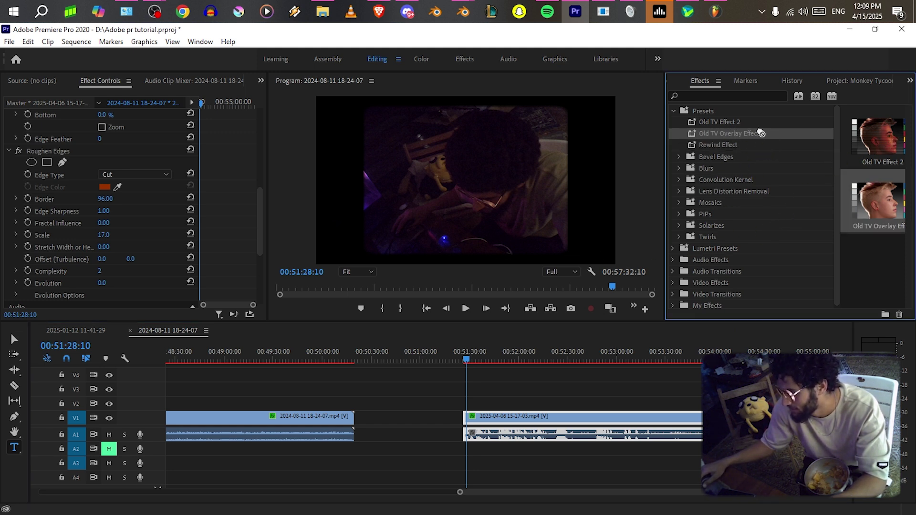
pyautogui.moveTo(721, 122); pyautogui.dragTo(524, 409)
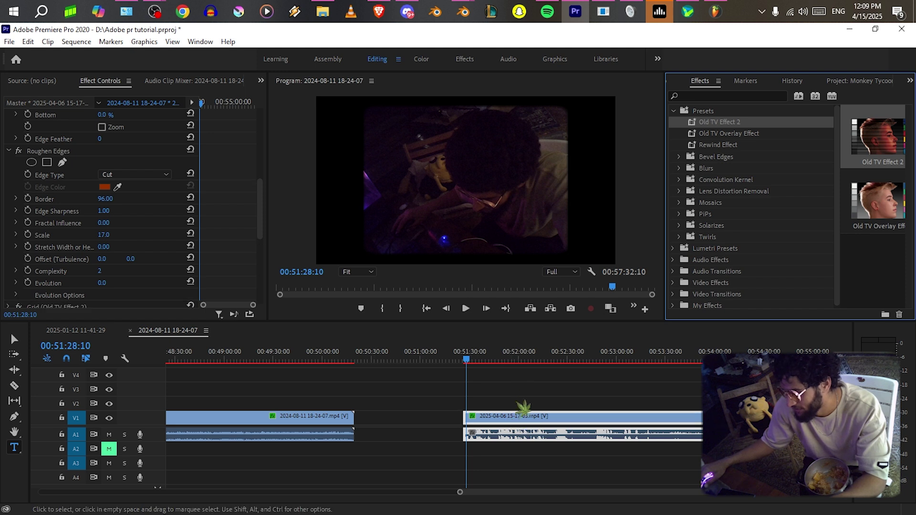
pyautogui.click(510, 356)
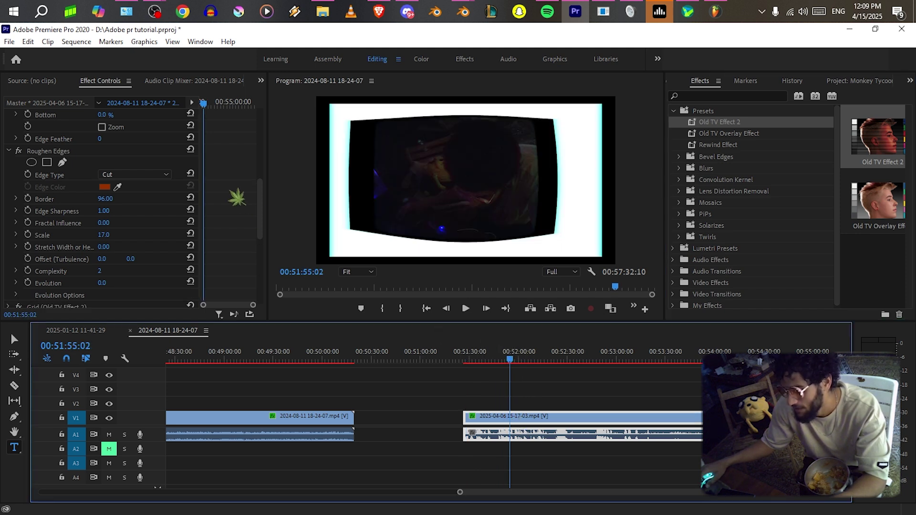
pyautogui.scroll(2, 161, 180)
pyautogui.scroll(5, 157, 181)
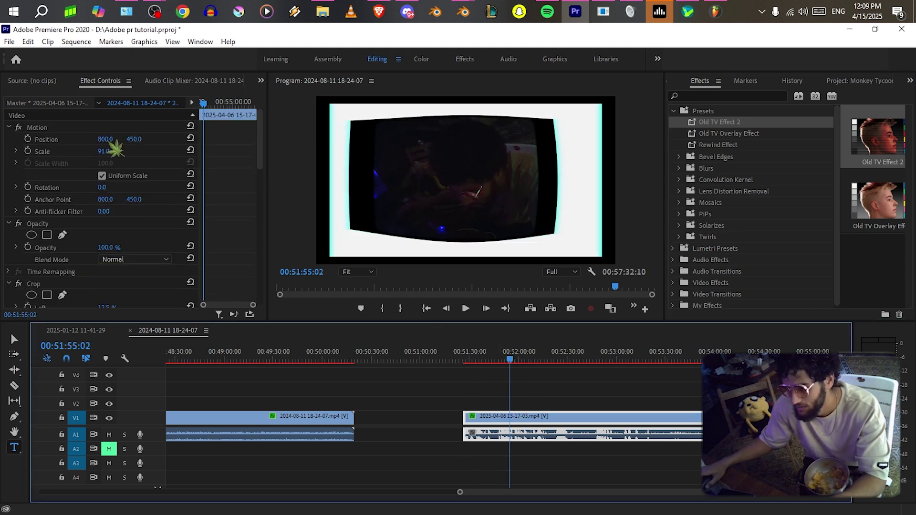
pyautogui.click(113, 149)
pyautogui.write('91.0')
pyautogui.press('Return')
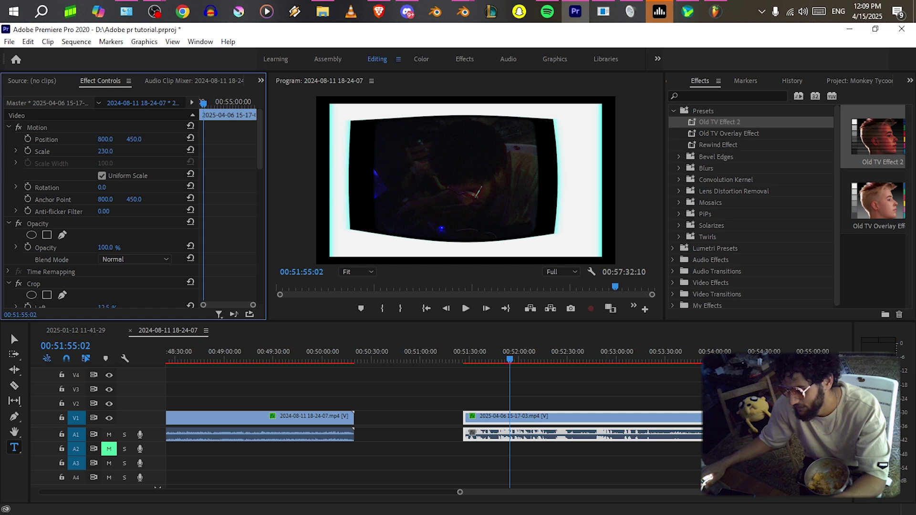
pyautogui.moveTo(105, 151); pyautogui.dragTo(159, 151)
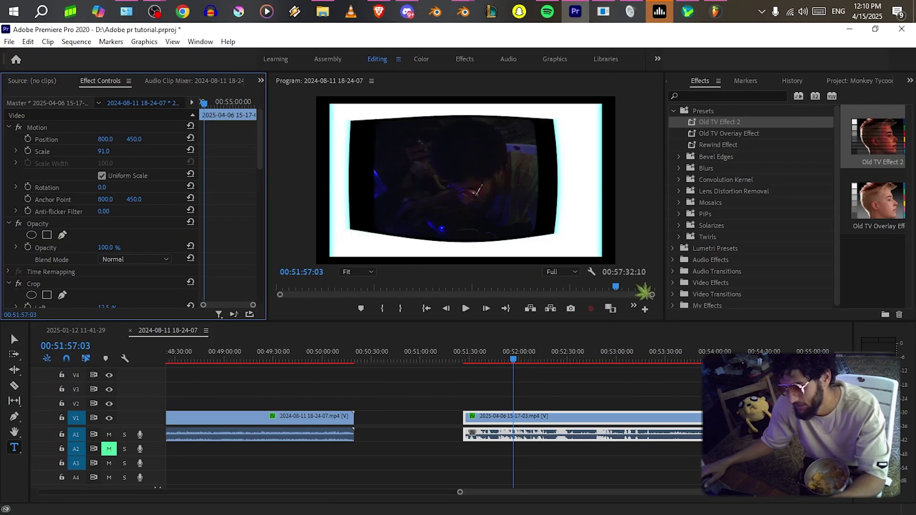
pyautogui.click(732, 143)
pyautogui.click(738, 126)
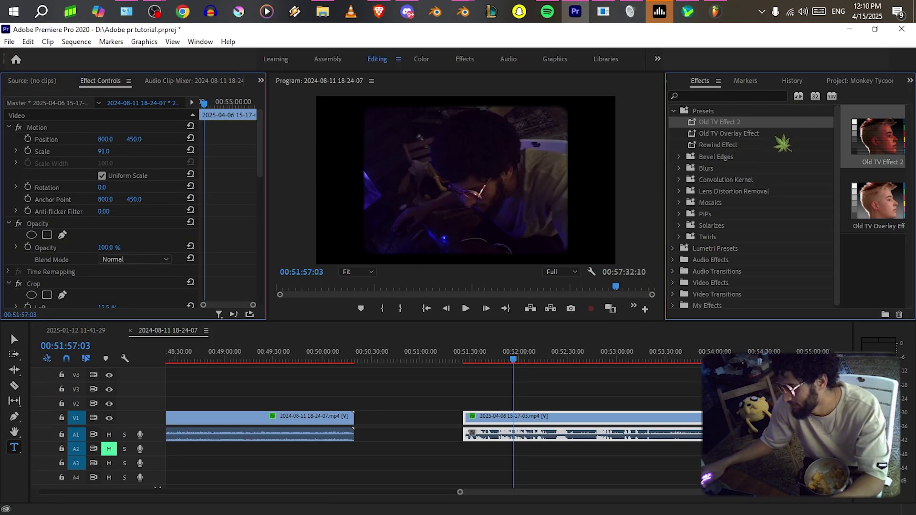
pyautogui.moveTo(782, 137); pyautogui.dragTo(507, 378)
pyautogui.click(473, 361)
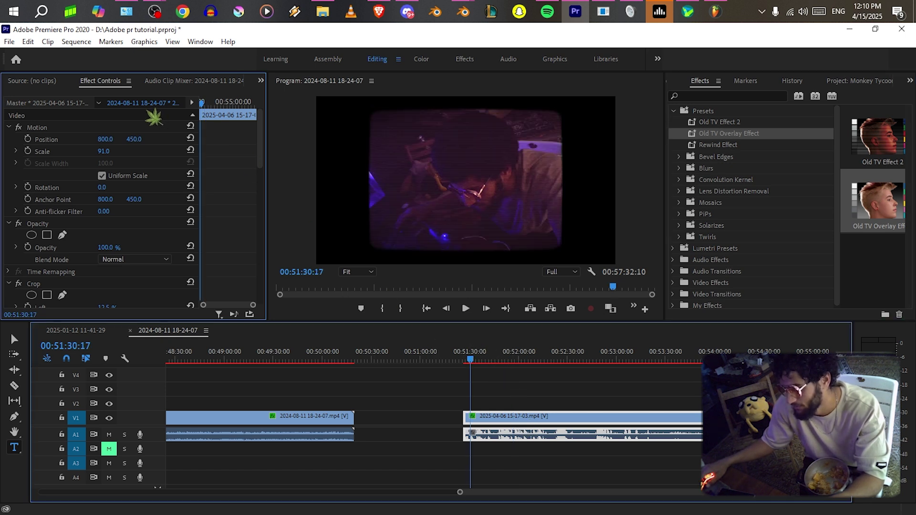
pyautogui.click(108, 152)
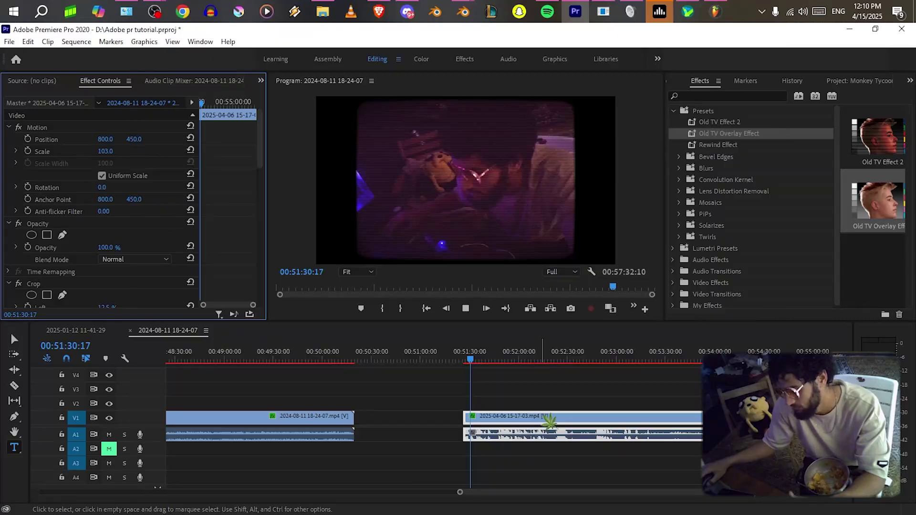
pyautogui.press('space')
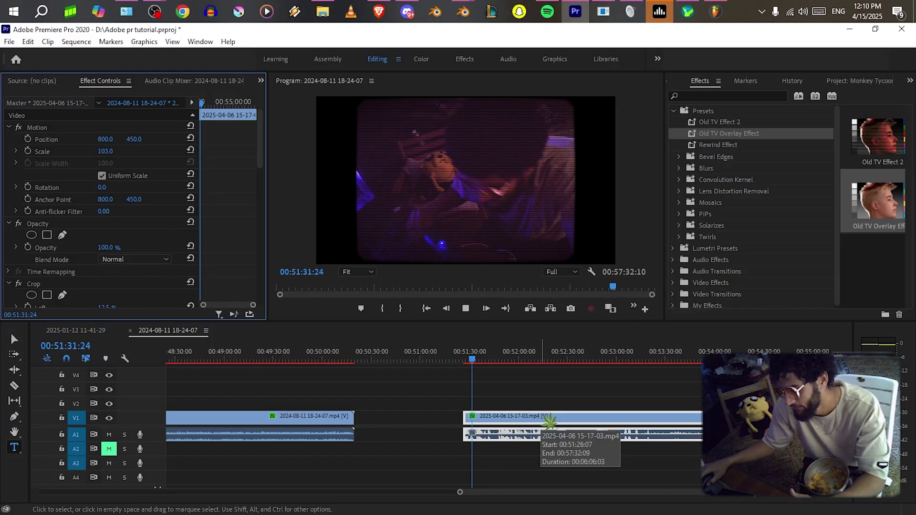
pyautogui.press('space')
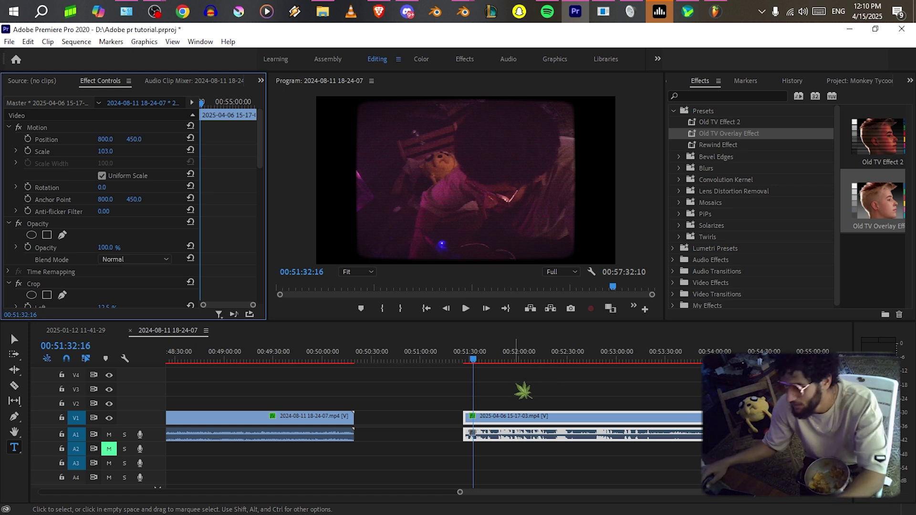
# Deselect the clip, and play the old-TV overlay result full screen up to 00:51:42:07.
pyautogui.click(510, 385)
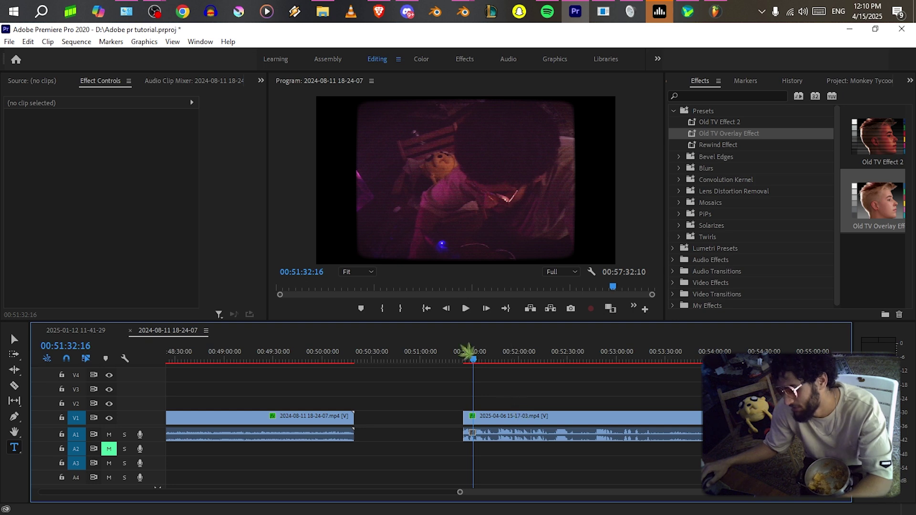
pyautogui.press('space')
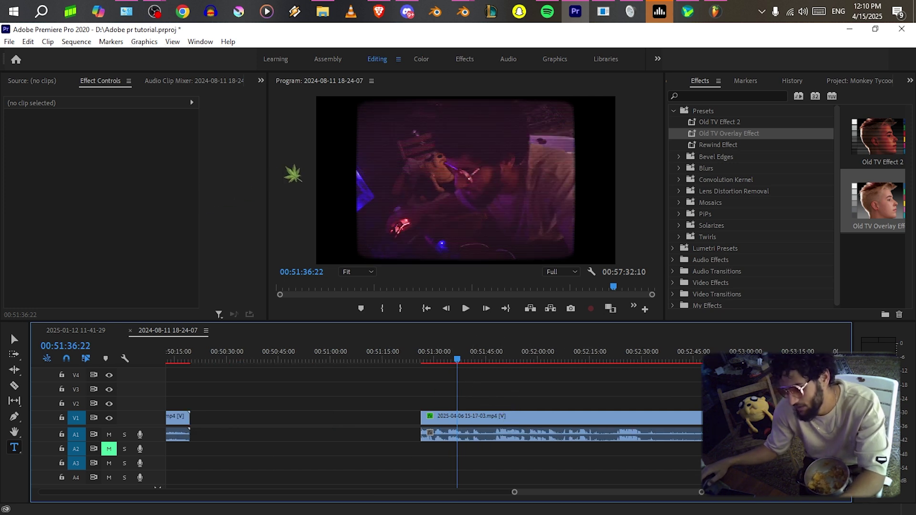
pyautogui.click(292, 175)
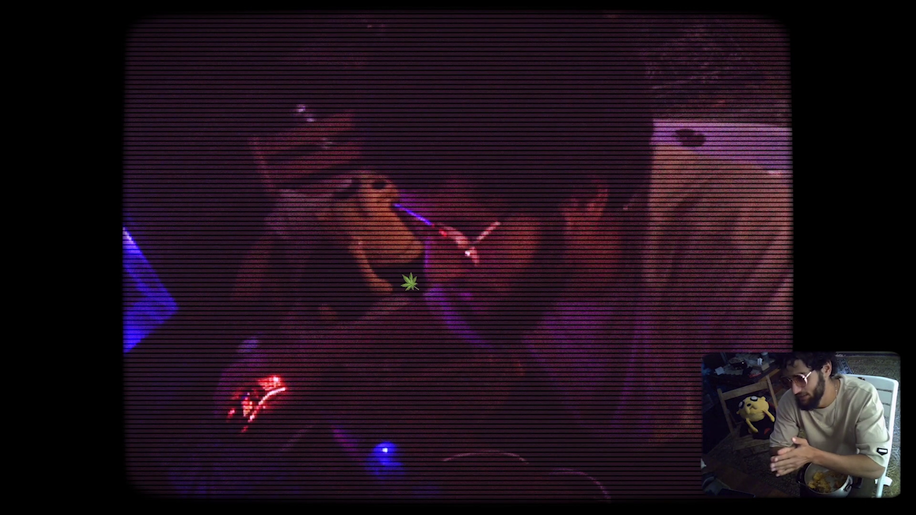
pyautogui.press('space')
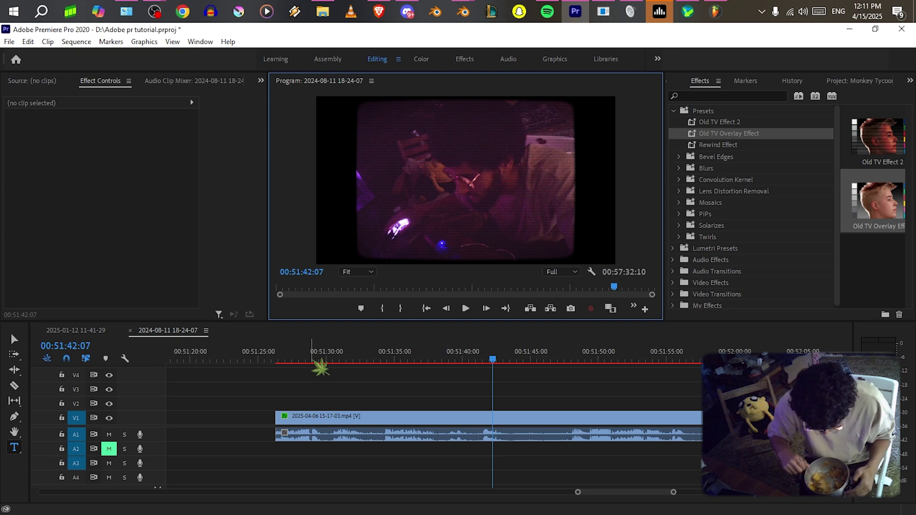
# Maximize the Program monitor, and try playback resolutions of 1/2 and 1/4 while playing the clip.
pyautogui.hotkey('shift', '`')
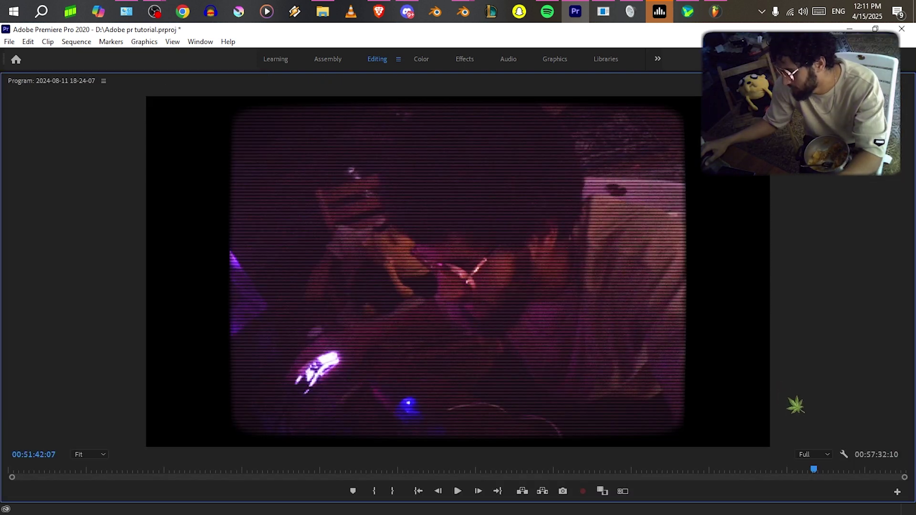
pyautogui.click(824, 461)
pyautogui.click(824, 461)
pyautogui.click(823, 461)
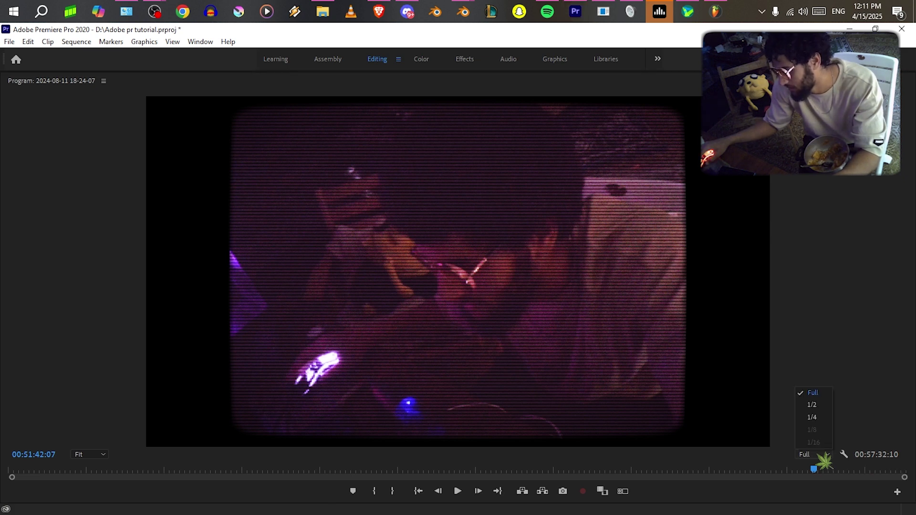
pyautogui.click(824, 461)
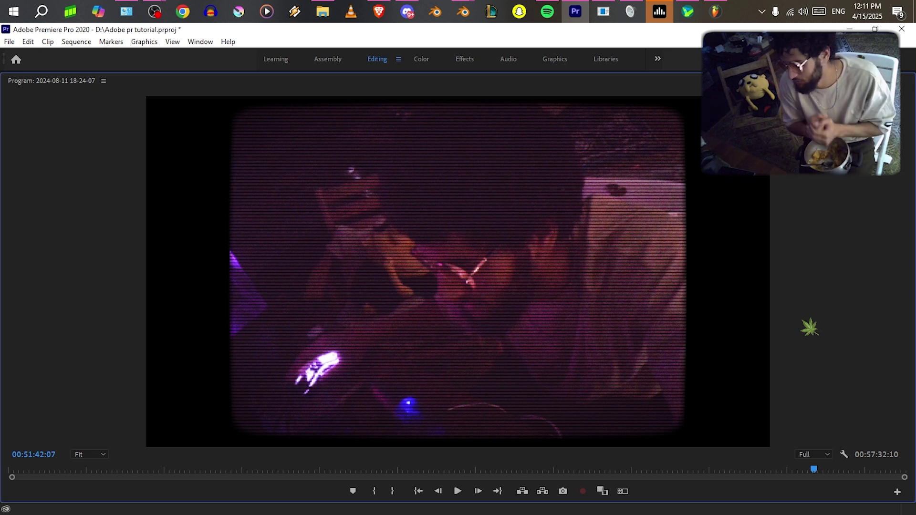
pyautogui.click(826, 455)
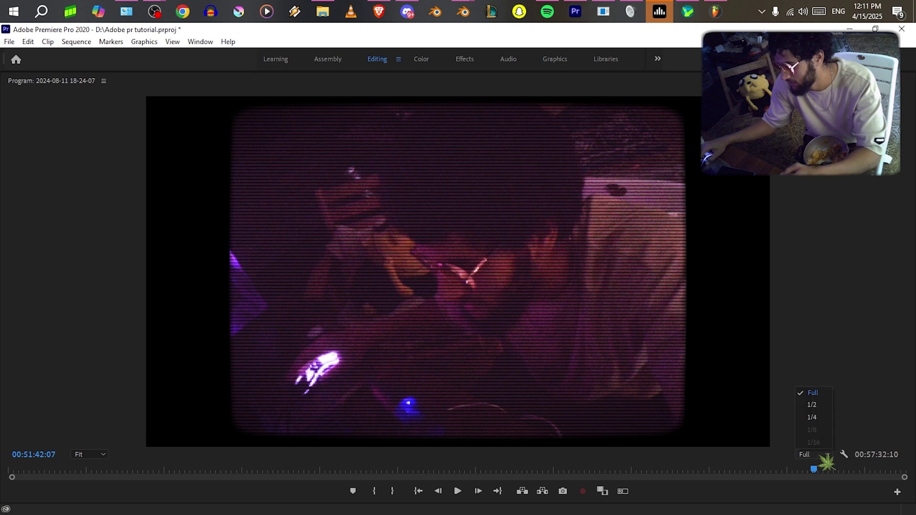
pyautogui.click(826, 405)
pyautogui.click(814, 454)
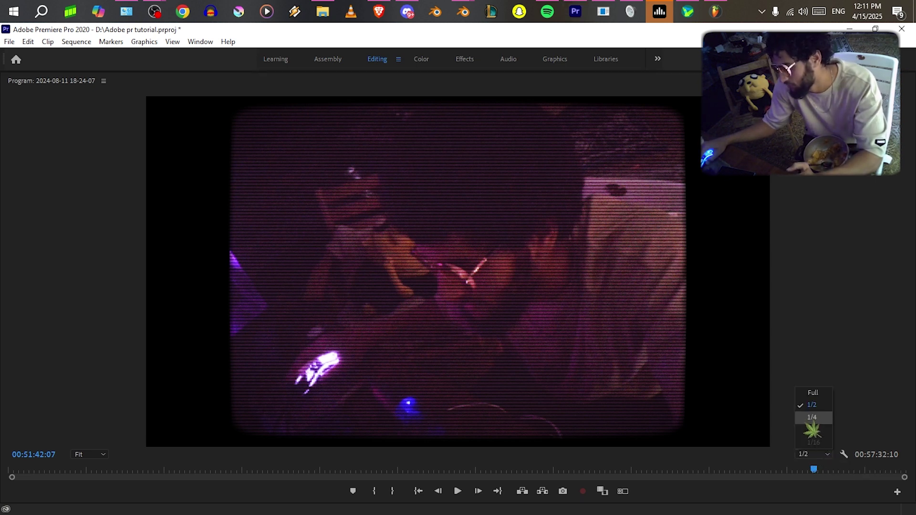
pyautogui.click(813, 418)
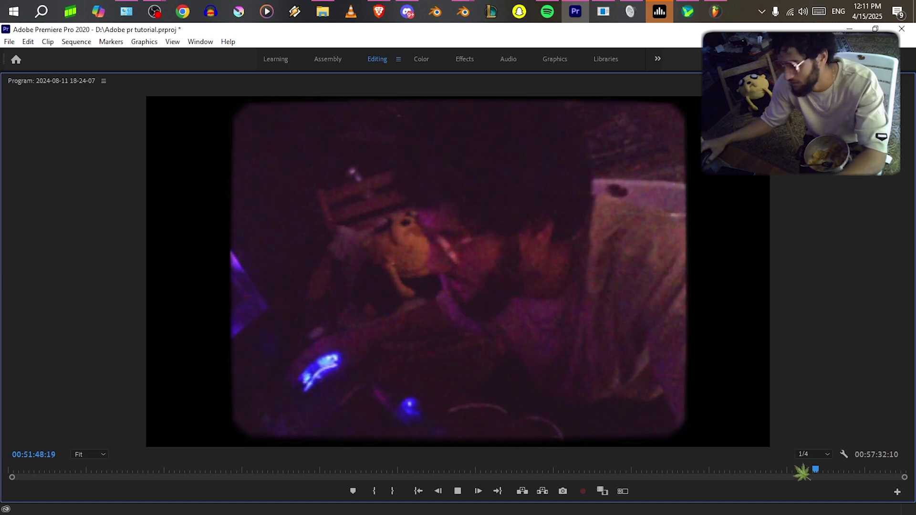
pyautogui.press('space')
# Compare playback at 1/2 resolution, return the playback resolution to Full, and stop at 00:51:57:07.
pyautogui.click(827, 454)
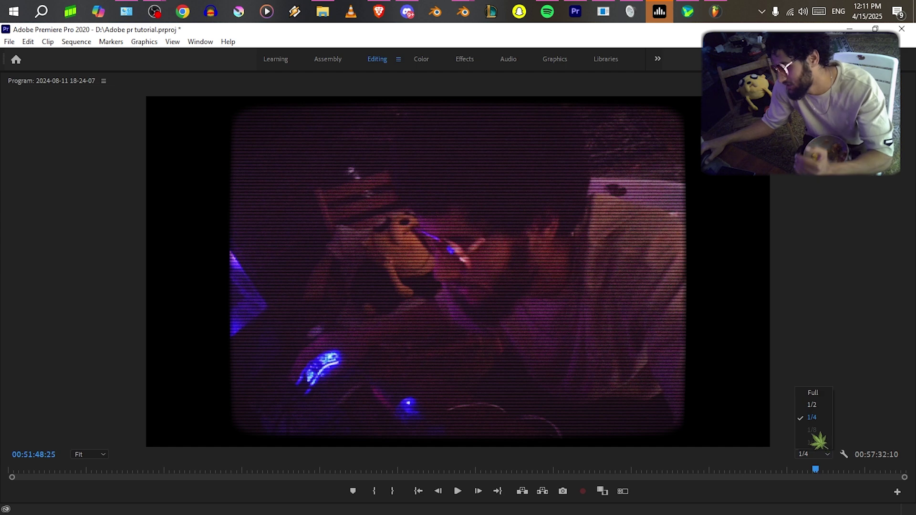
pyautogui.click(817, 405)
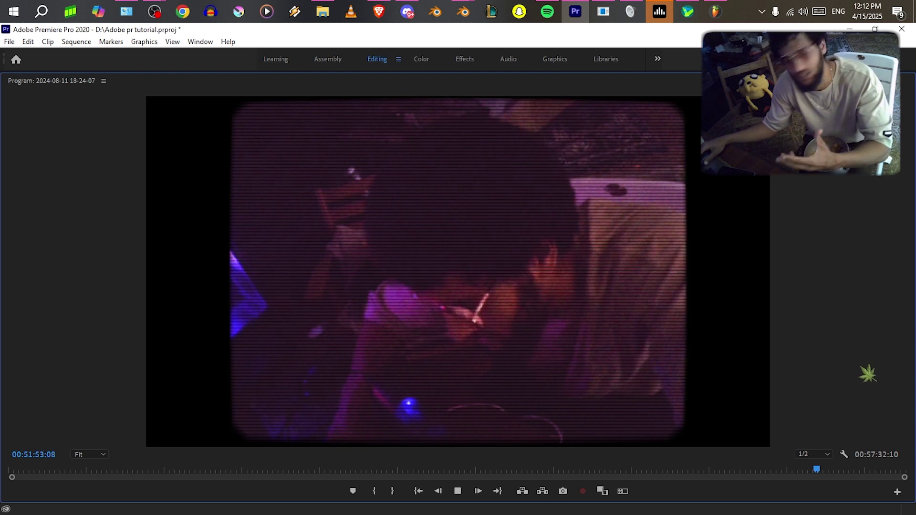
pyautogui.click(820, 454)
pyautogui.click(818, 392)
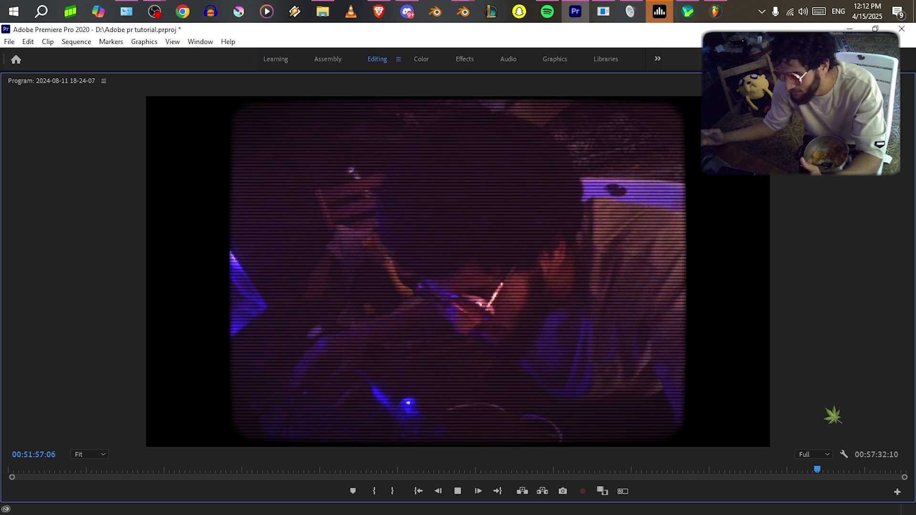
pyautogui.press('space')
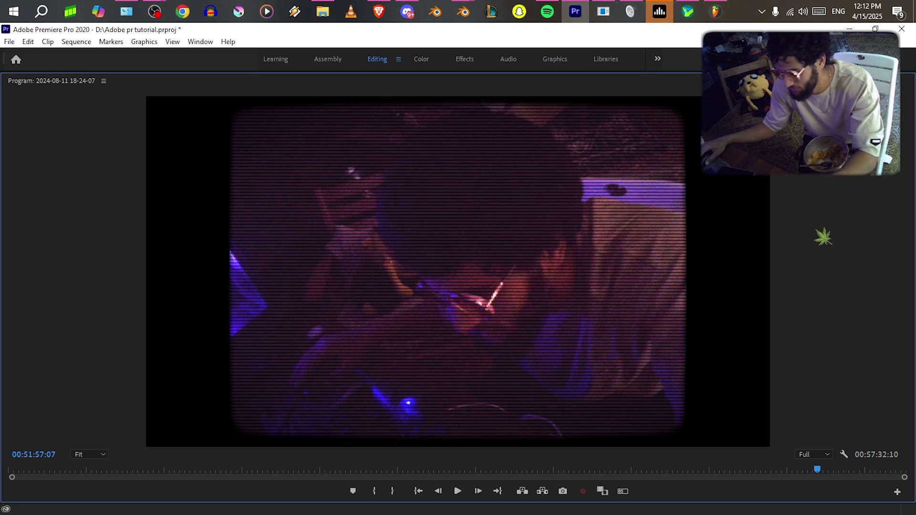
# Restore the maximized Program monitor to its normal size in the workspace.
pyautogui.hotkey('ctrl', '`')
pyautogui.hotkey('ctrl', '`')
pyautogui.press('`')
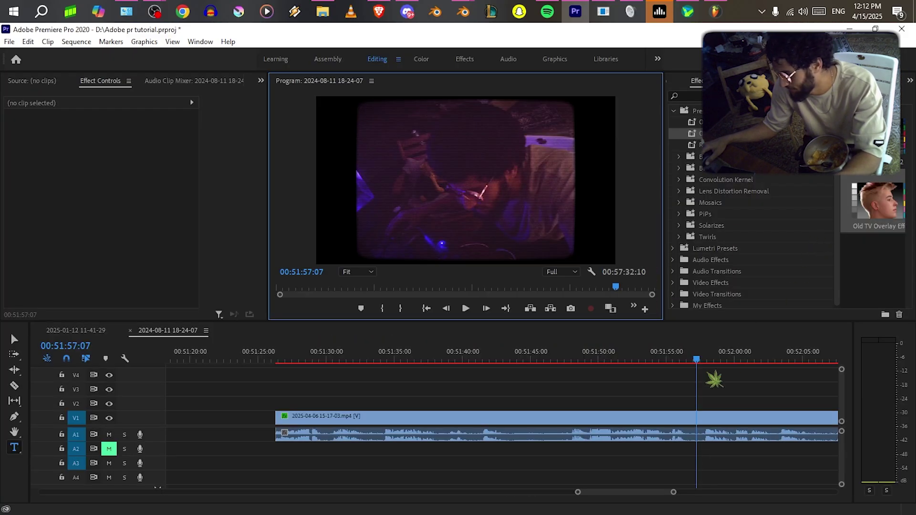
pyautogui.scroll(5, 712, 420)
pyautogui.scroll(-3, 689, 416)
pyautogui.scroll(-4, 700, 396)
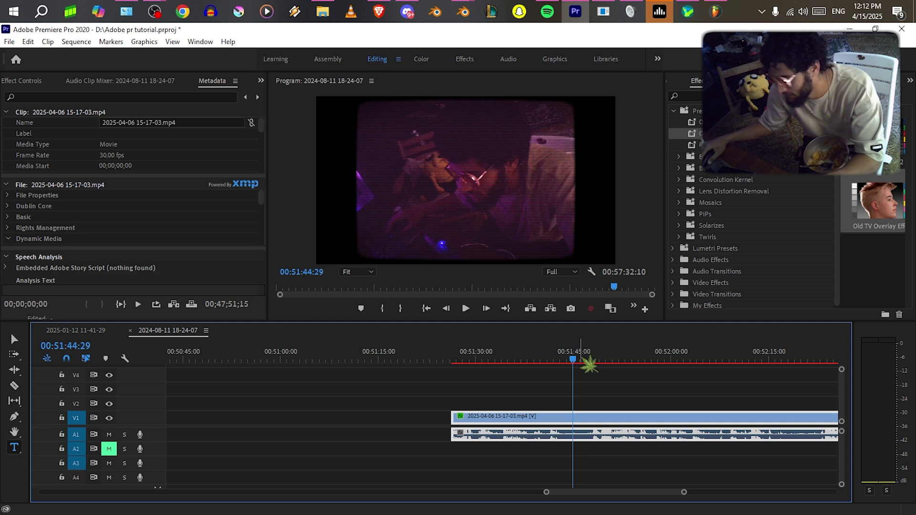
pyautogui.press('c')
pyautogui.click(573, 434)
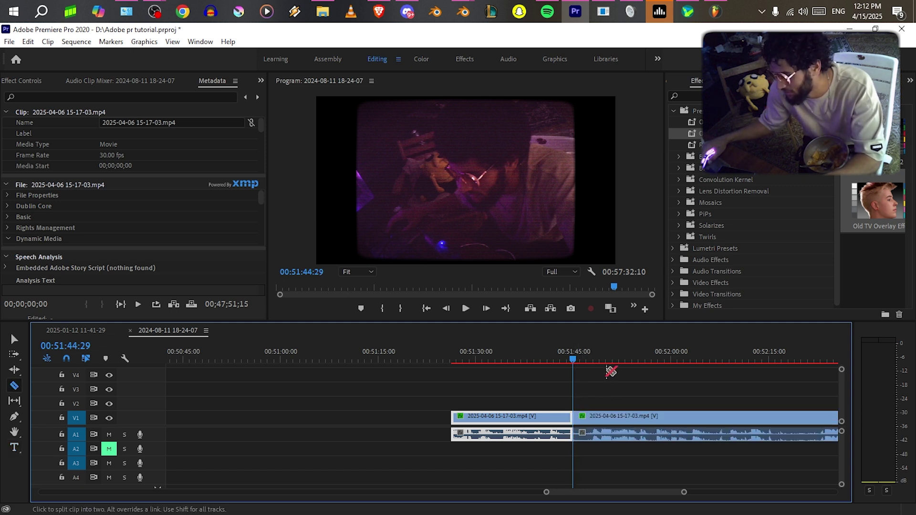
pyautogui.moveTo(623, 357); pyautogui.dragTo(734, 371)
pyautogui.click(735, 417)
pyautogui.press('v')
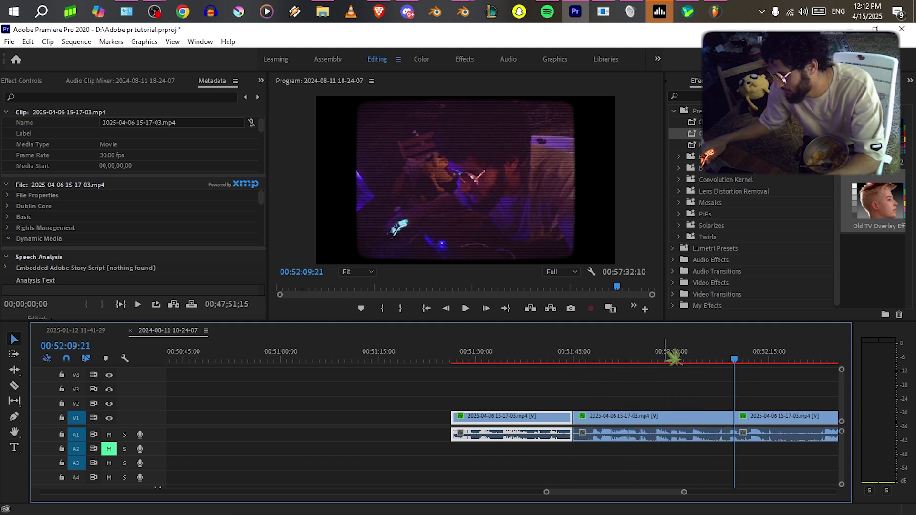
pyautogui.click(648, 358)
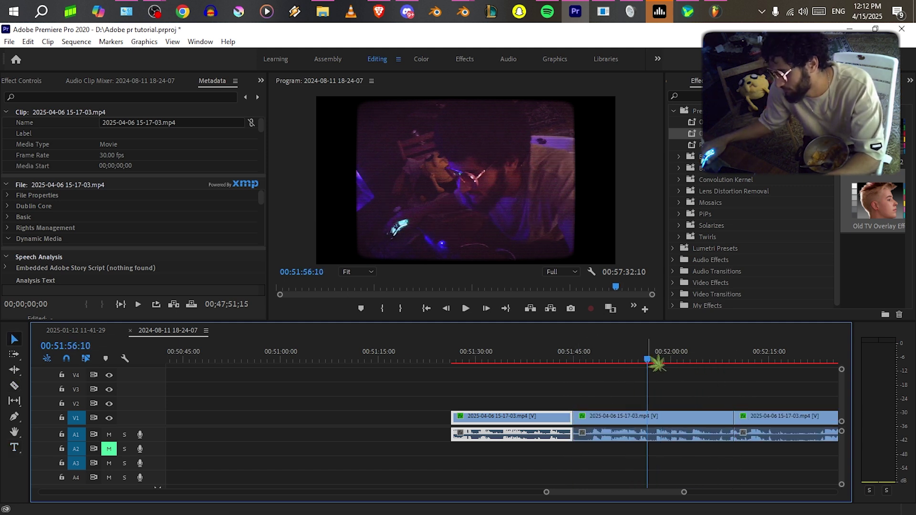
pyautogui.click(699, 425)
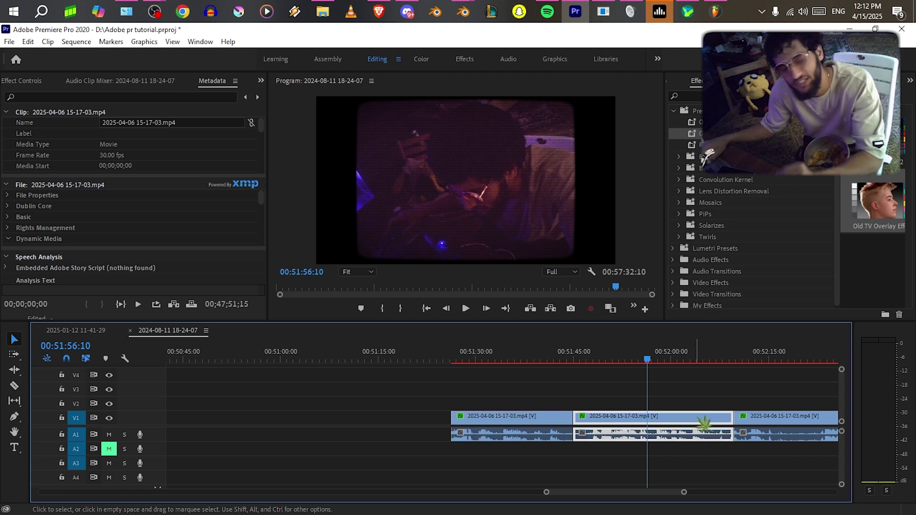
pyautogui.scroll(-3, 668, 426)
pyautogui.moveTo(633, 389); pyautogui.dragTo(581, 470)
pyautogui.scroll(-4, 664, 454)
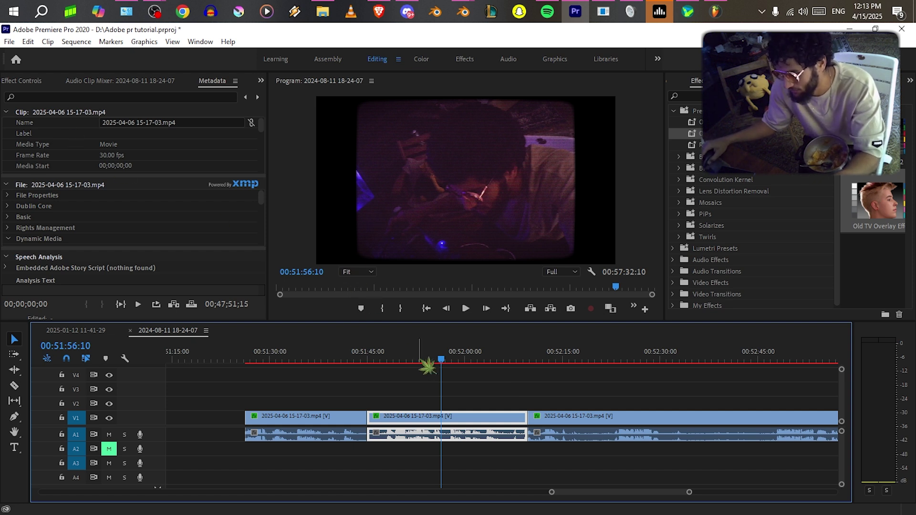
# Examine where the selected middle segment sits in the whole sequence, and return to a close view of it.
pyautogui.press('-')
pyautogui.press('-')
pyautogui.press('-')
pyautogui.press('-')
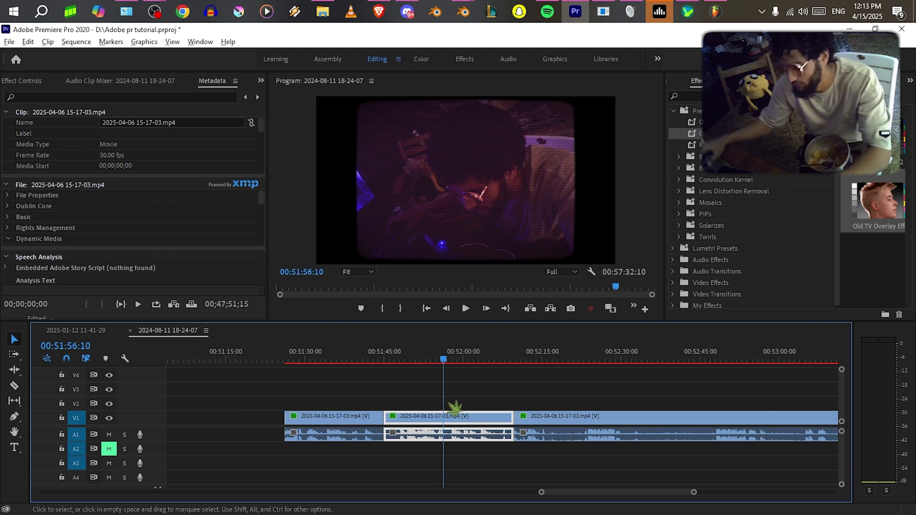
pyautogui.press('-')
pyautogui.press('-')
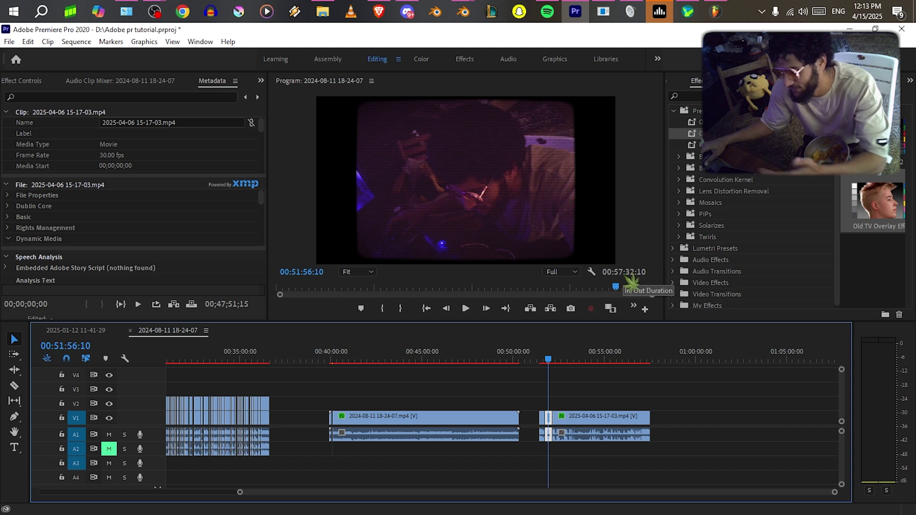
pyautogui.press('=')
pyautogui.press('=')
pyautogui.press('=')
pyautogui.press('=')
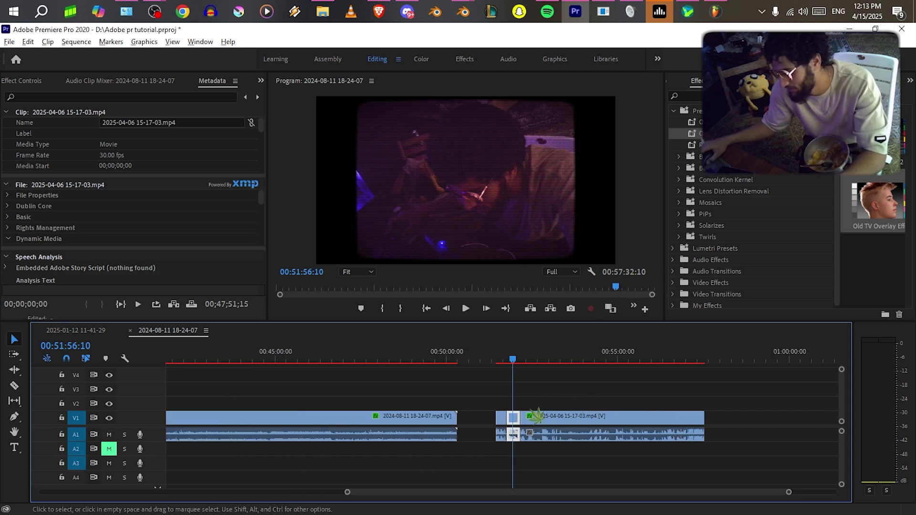
pyautogui.press('=')
pyautogui.press('=')
pyautogui.press('=')
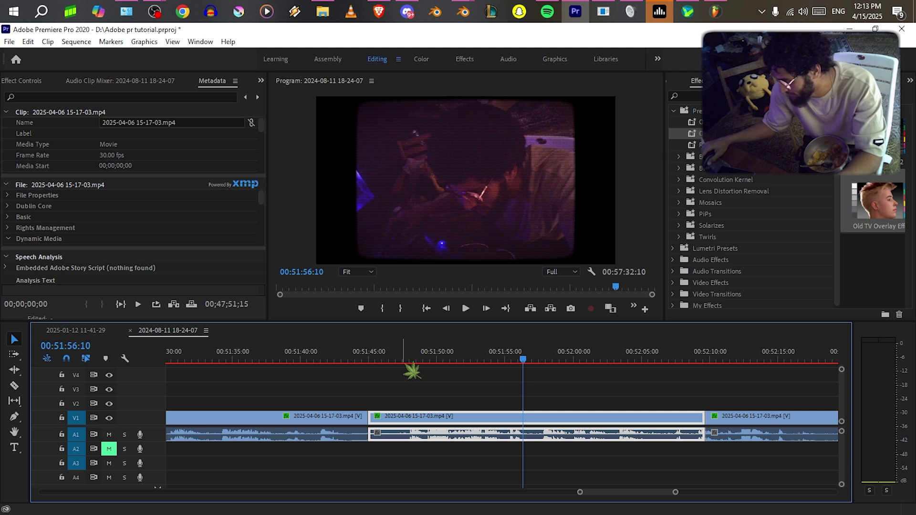
pyautogui.moveTo(407, 362); pyautogui.dragTo(377, 369)
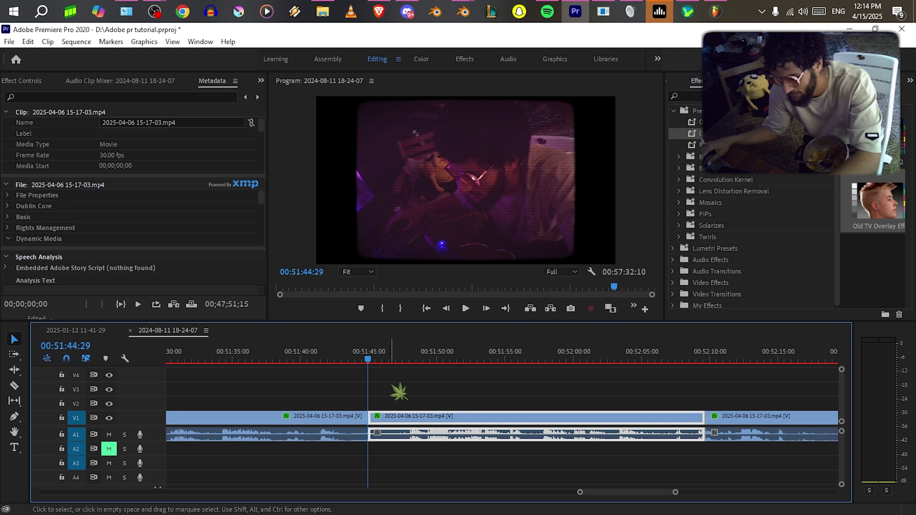
pyautogui.press('i')
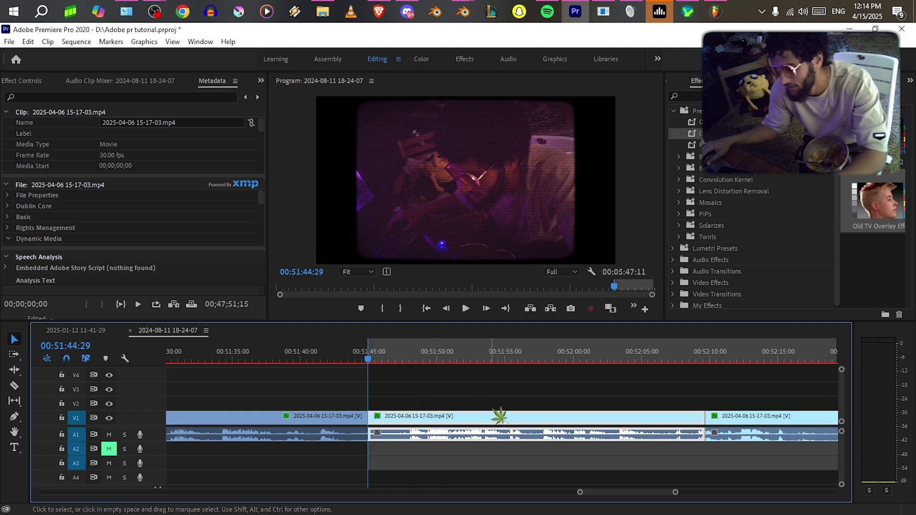
pyautogui.keyDown('alt'); pyautogui.scroll(-3, 497, 414); pyautogui.keyUp('alt')
pyautogui.scroll(-3, 532, 403)
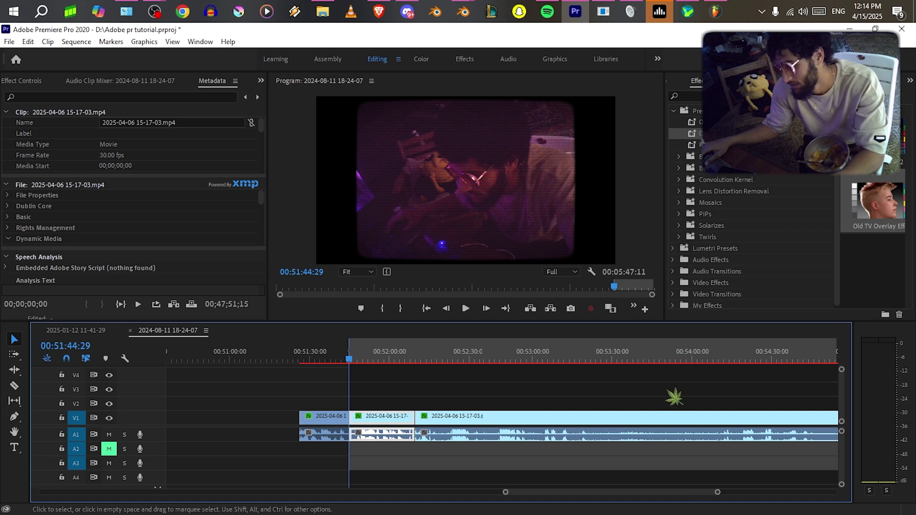
pyautogui.keyDown('alt'); pyautogui.scroll(-5, 674, 397); pyautogui.keyUp('alt')
pyautogui.keyDown('alt'); pyautogui.scroll(8, 650, 415); pyautogui.keyUp('alt')
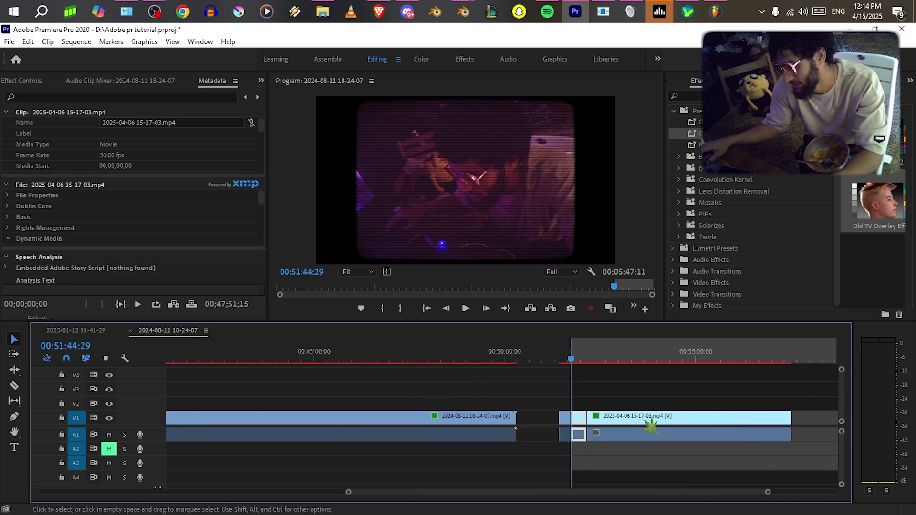
pyautogui.keyDown('alt'); pyautogui.scroll(2, 620, 409); pyautogui.keyUp('alt')
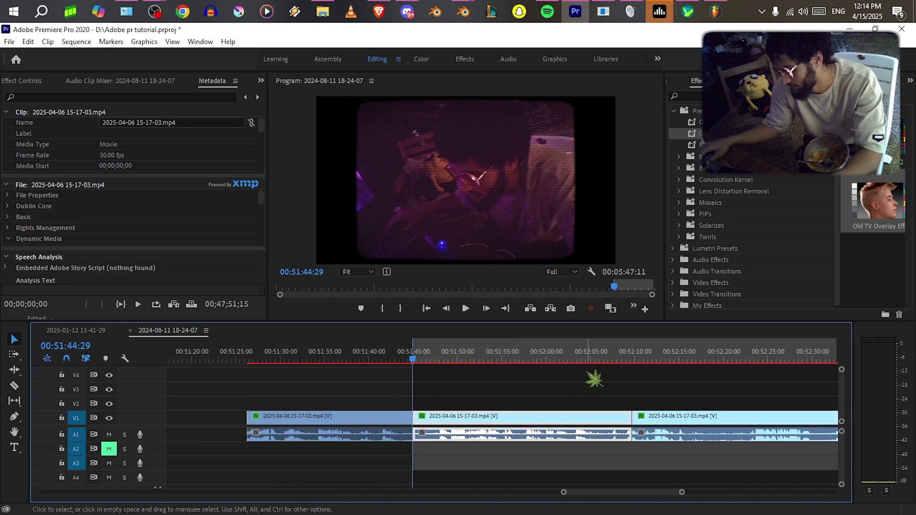
pyautogui.moveTo(589, 363); pyautogui.dragTo(642, 362)
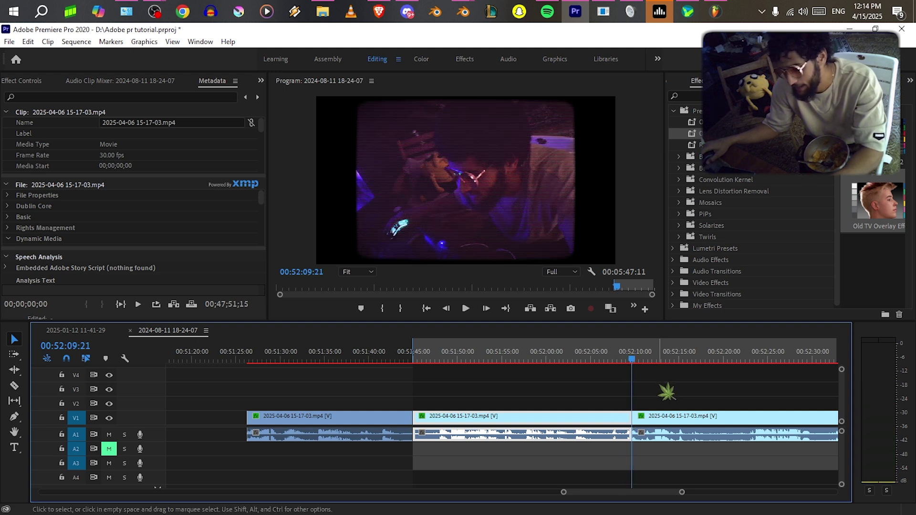
pyautogui.press('o')
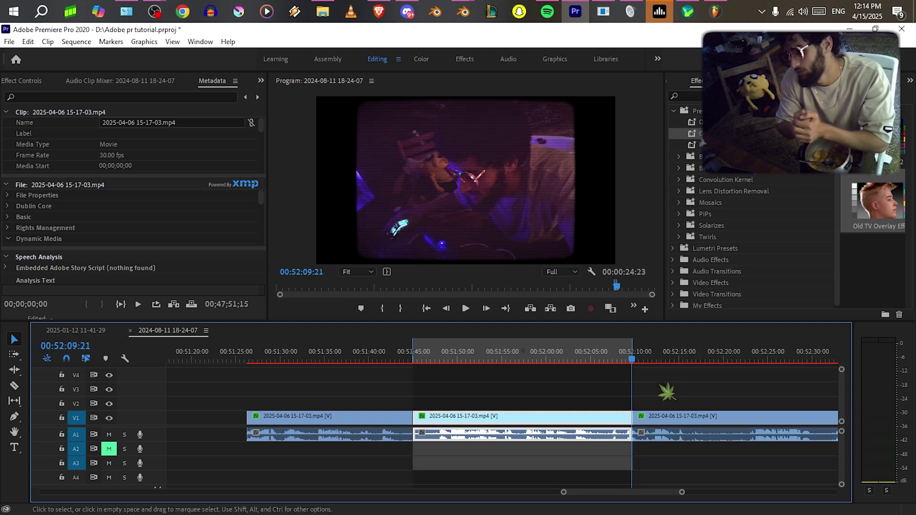
# Inspect the sequence outside the marked range, at 00:49:23:00 and in the densely cut section at 00:31:07:10.
pyautogui.keyDown('alt'); pyautogui.scroll(-3, 660, 388); pyautogui.keyUp('alt')
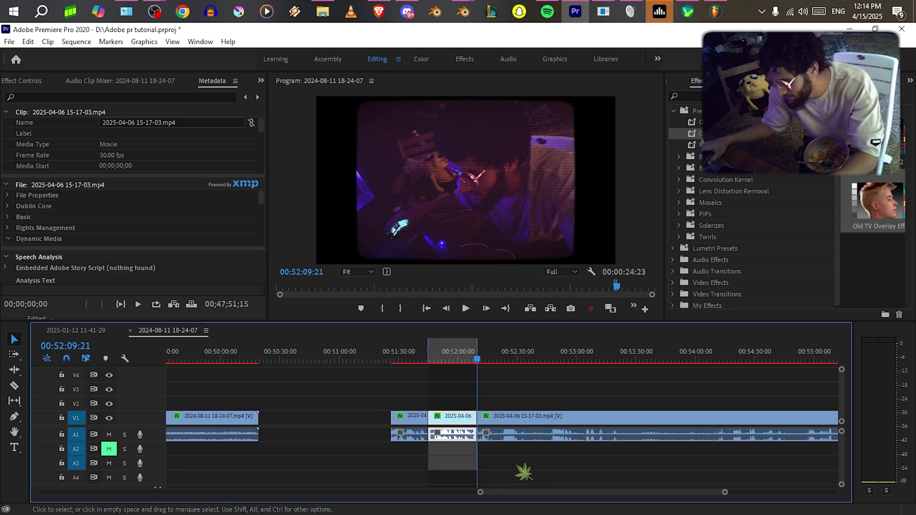
pyautogui.scroll(2, 524, 473)
pyautogui.click(267, 355)
pyautogui.scroll(2, 353, 415)
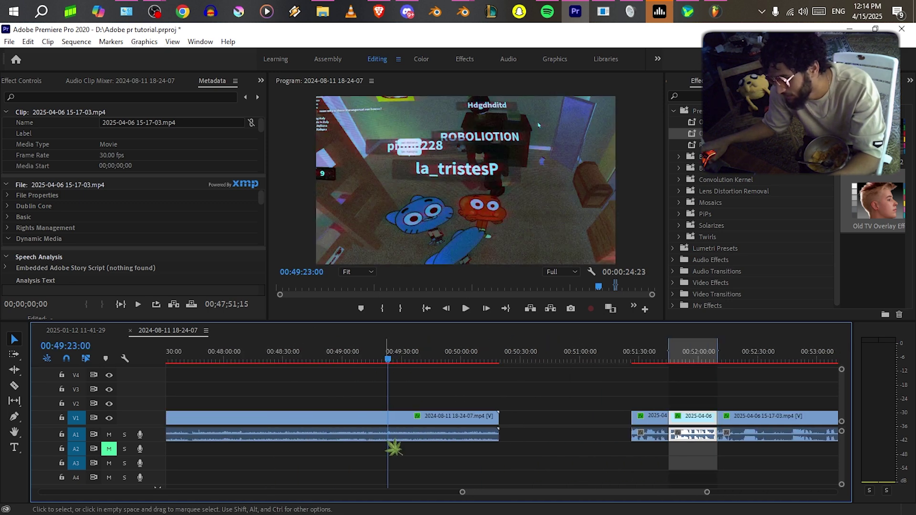
pyautogui.keyDown('alt'); pyautogui.scroll(-5, 394, 446); pyautogui.keyUp('alt')
pyautogui.click(500, 358)
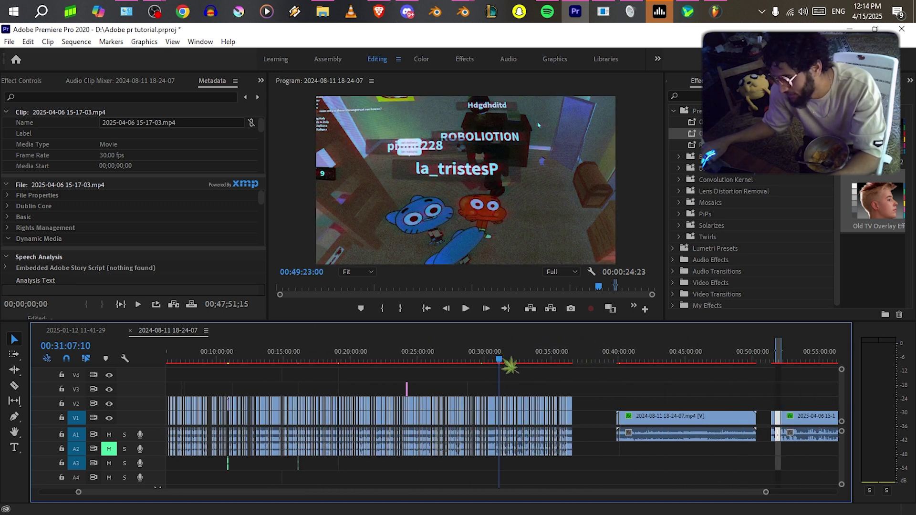
pyautogui.keyDown('alt'); pyautogui.scroll(5, 507, 432); pyautogui.keyUp('alt')
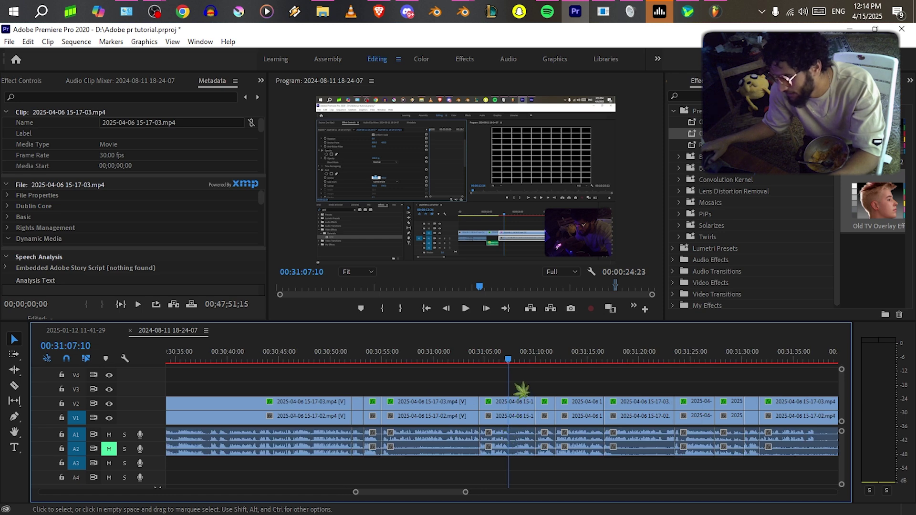
# Try a horizontal position of 683.2 and a scale of 166 on the V2 clip at 00:31:07:10, and undo both changes.
pyautogui.click(518, 404)
pyautogui.scroll(3, 165, 90)
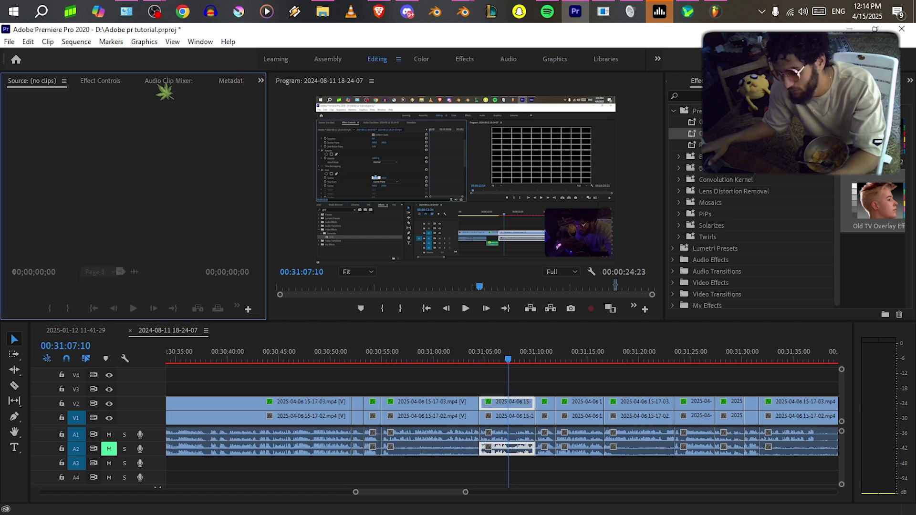
pyautogui.scroll(-3, 165, 91)
pyautogui.scroll(2, 164, 91)
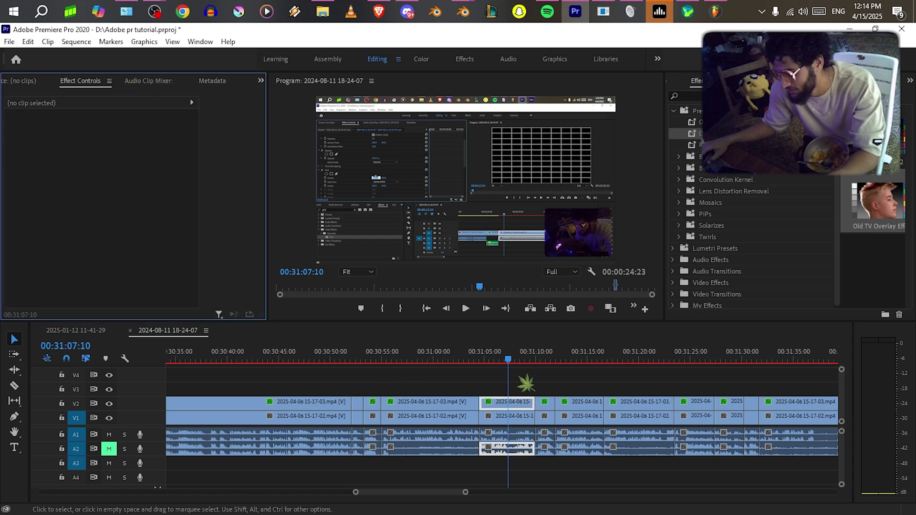
pyautogui.click(518, 406)
pyautogui.moveTo(114, 152); pyautogui.dragTo(2, 141)
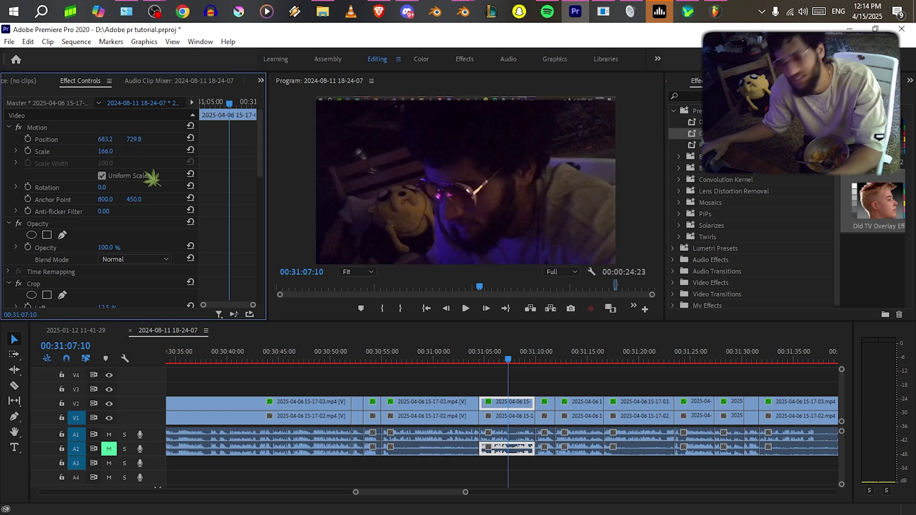
pyautogui.hotkey('ctrl', 'z')
pyautogui.hotkey('ctrl', 'z')
pyautogui.scroll(-12, 625, 423)
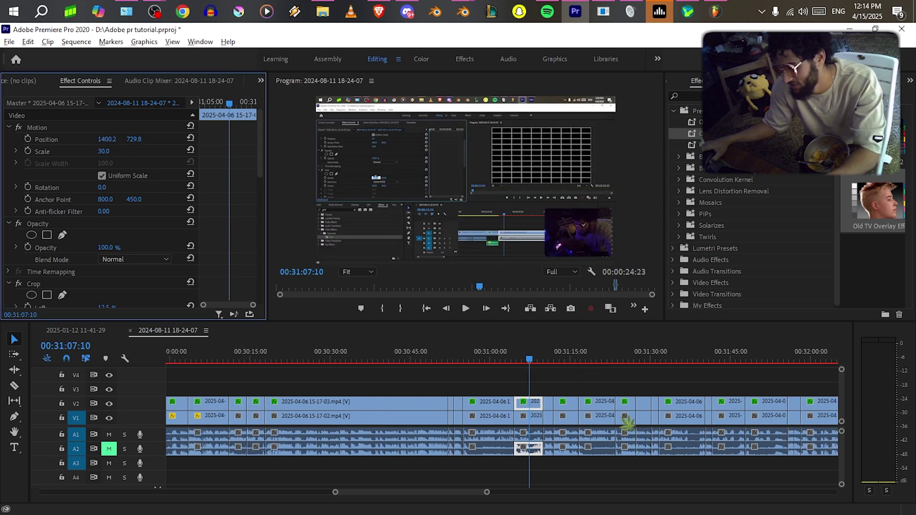
pyautogui.scroll(-3, 681, 424)
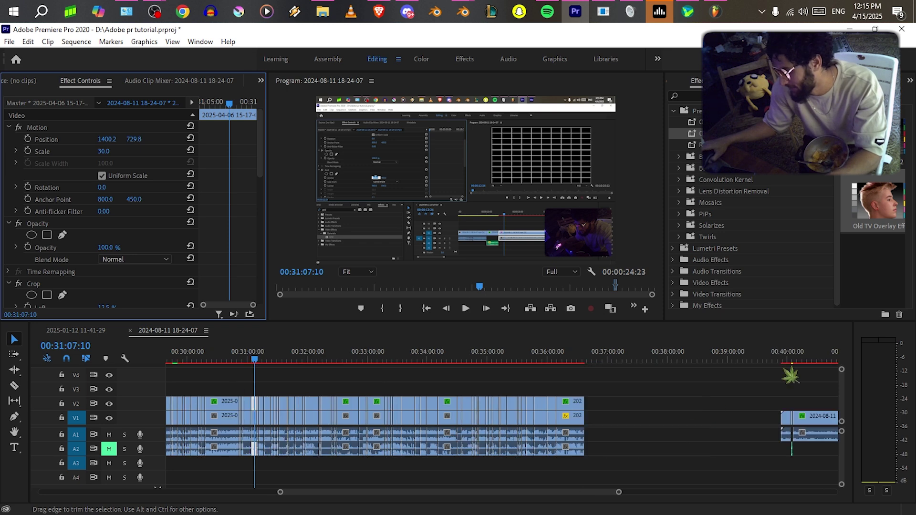
pyautogui.click(795, 360)
pyautogui.scroll(-4, 802, 395)
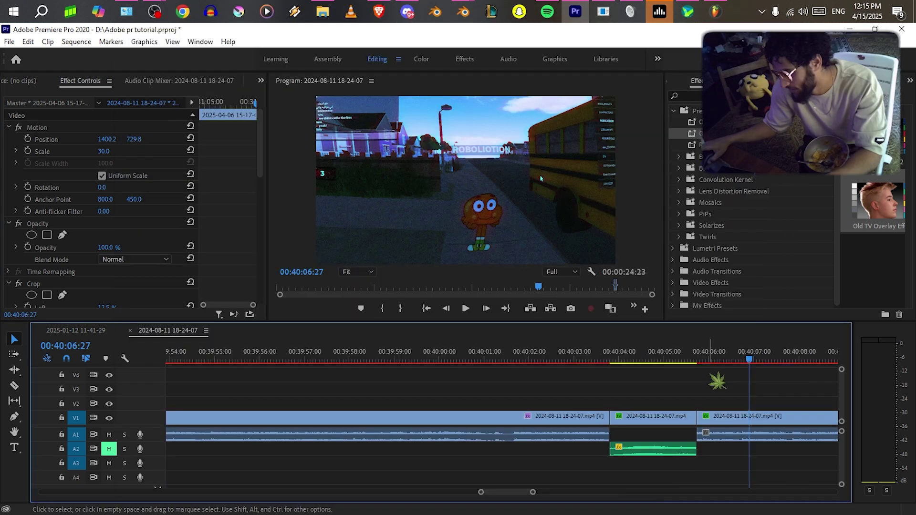
pyautogui.scroll(-3, 708, 374)
pyautogui.click(531, 353)
pyautogui.scroll(-5, 636, 370)
pyautogui.scroll(-2, 634, 370)
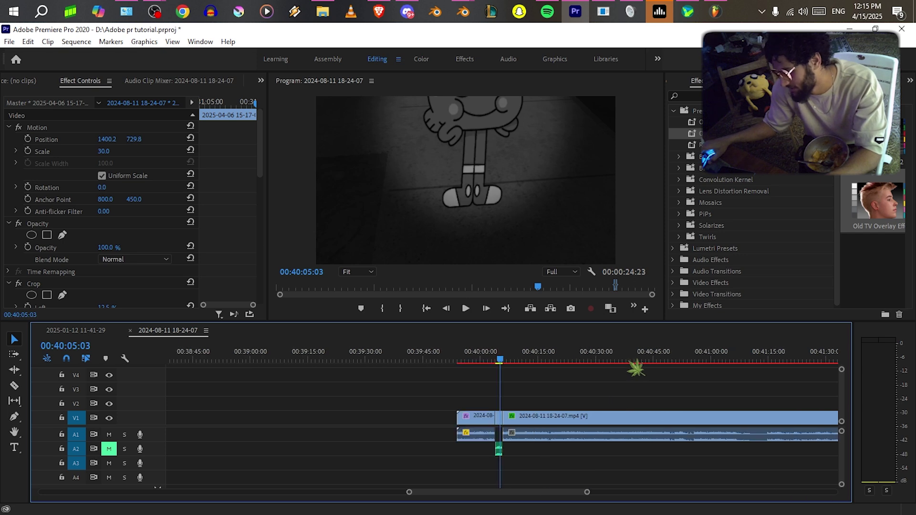
pyautogui.scroll(-2, 634, 369)
pyautogui.scroll(-2, 632, 369)
pyautogui.scroll(-4, 630, 368)
pyautogui.scroll(-2, 630, 367)
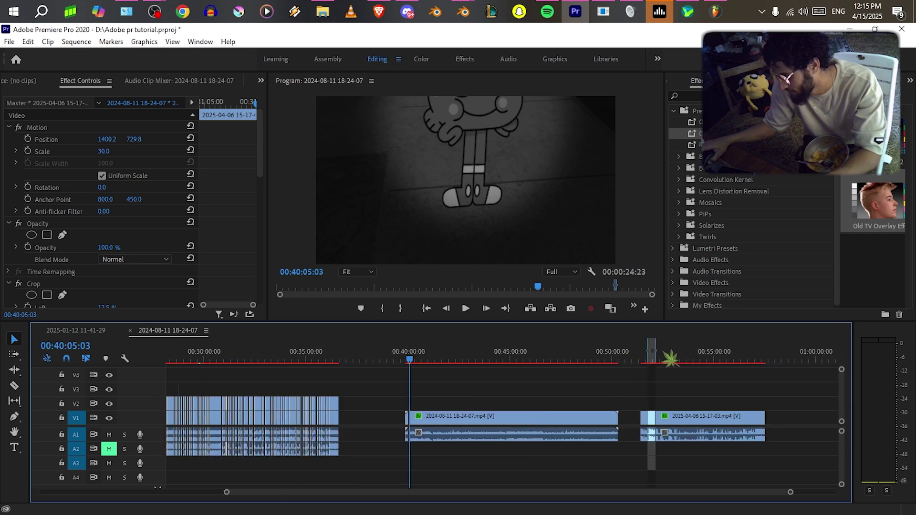
pyautogui.scroll(6, 658, 374)
pyautogui.scroll(3, 696, 377)
pyautogui.scroll(3, 667, 382)
pyautogui.click(262, 354)
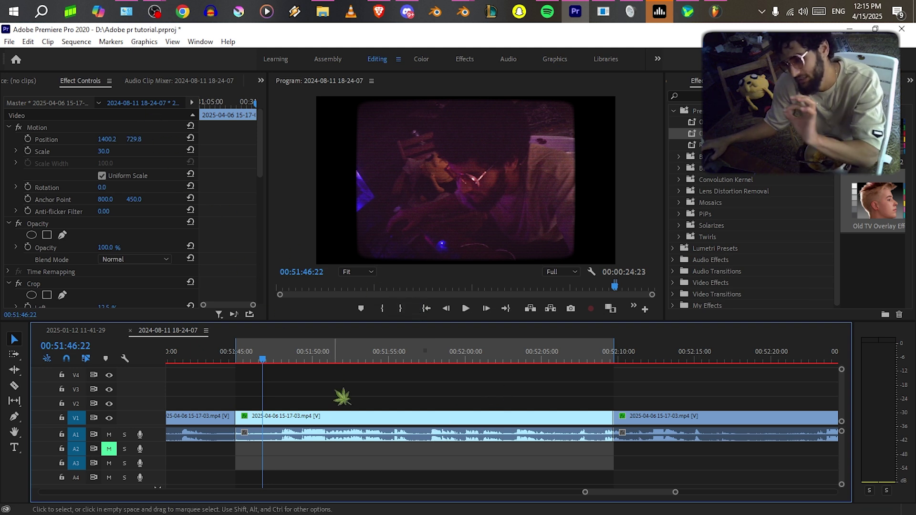
pyautogui.hscroll(-1, 330, 396)
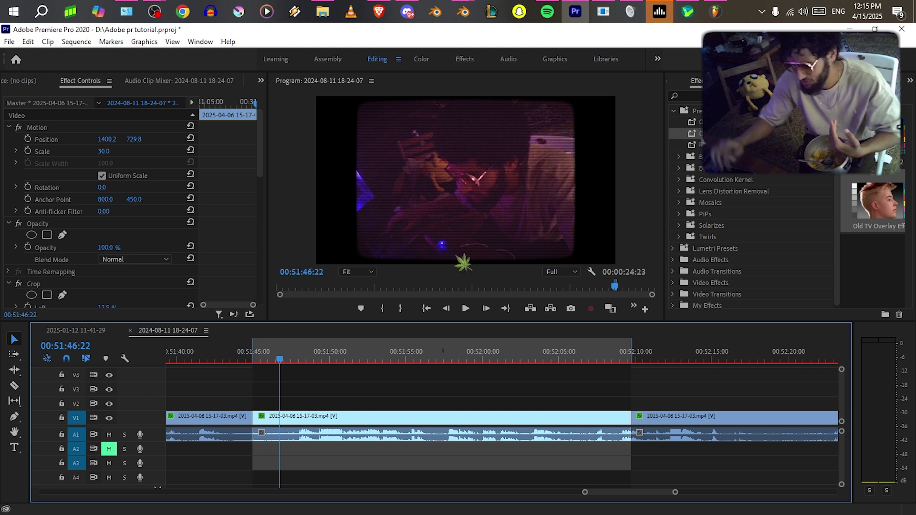
pyautogui.press('Return')
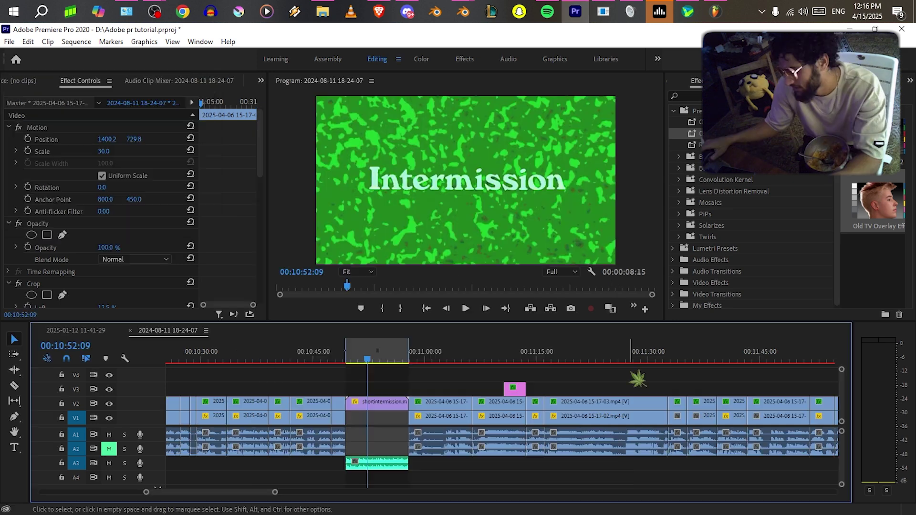
pyautogui.scroll(3, 389, 377)
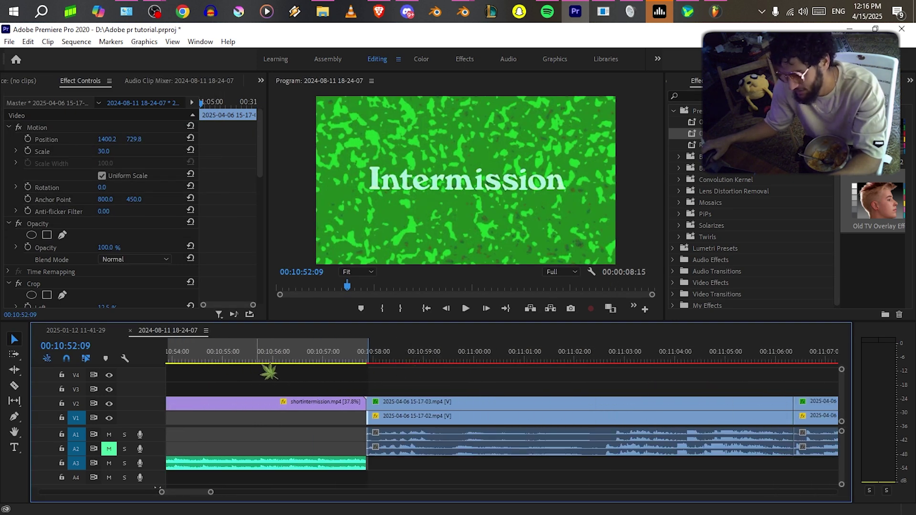
pyautogui.scroll(-6, 293, 371)
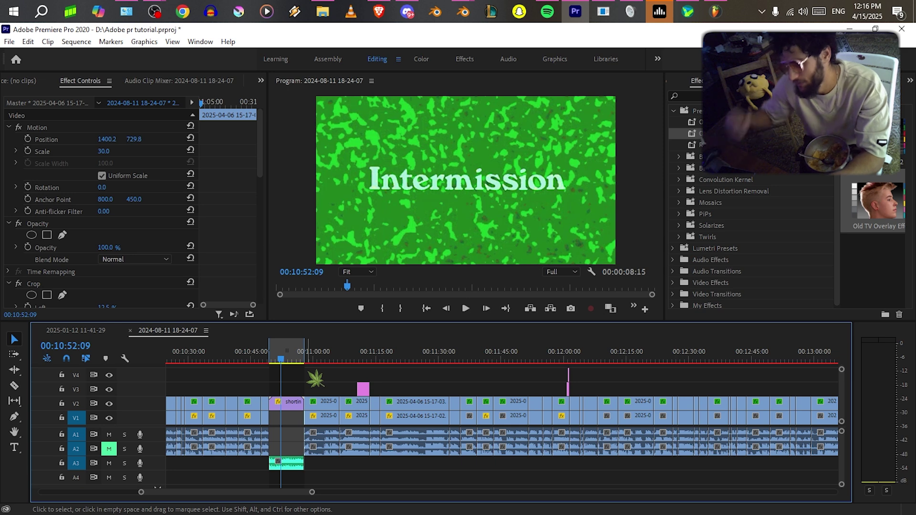
pyautogui.scroll(-5, 502, 412)
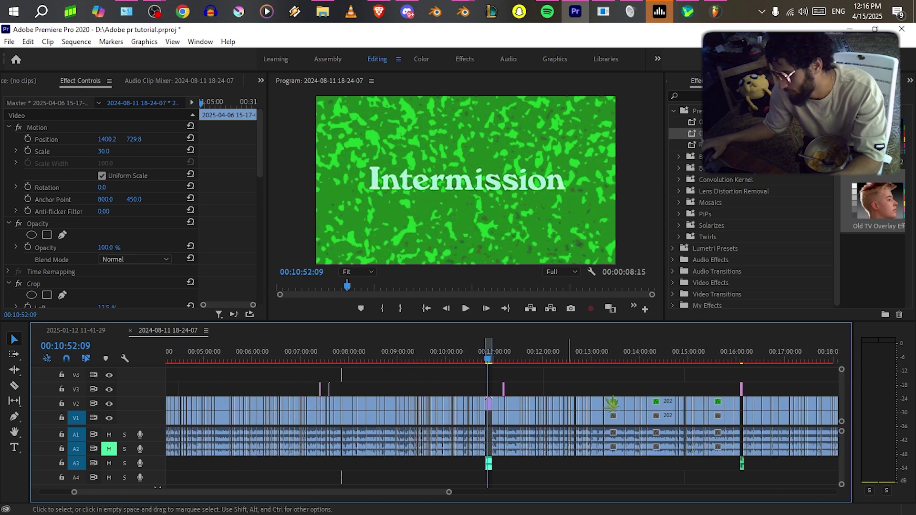
pyautogui.hscroll(15, 502, 413)
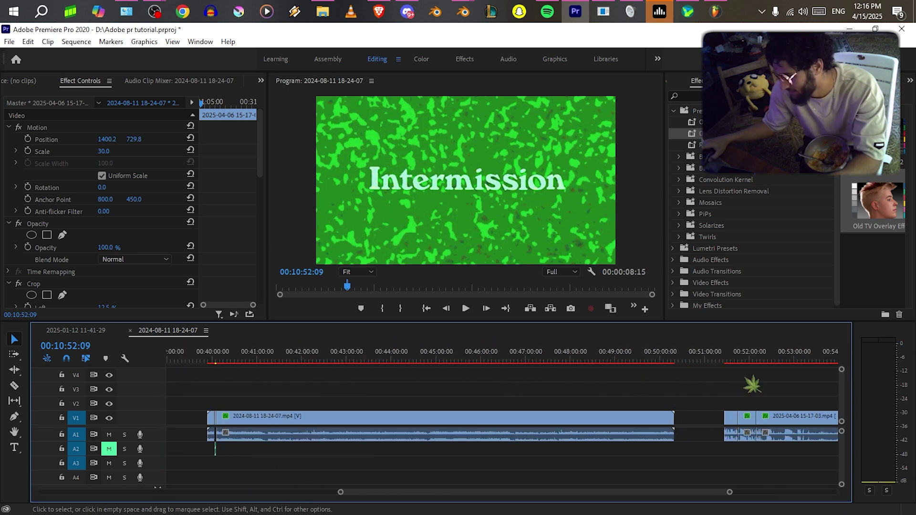
pyautogui.scroll(4, 705, 389)
pyautogui.click(445, 359)
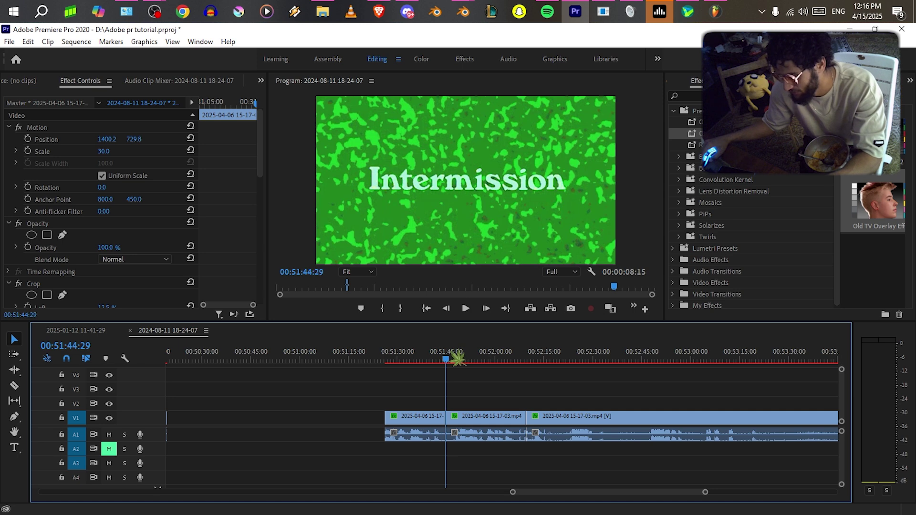
pyautogui.press('i')
pyautogui.moveTo(480, 358); pyautogui.dragTo(531, 356)
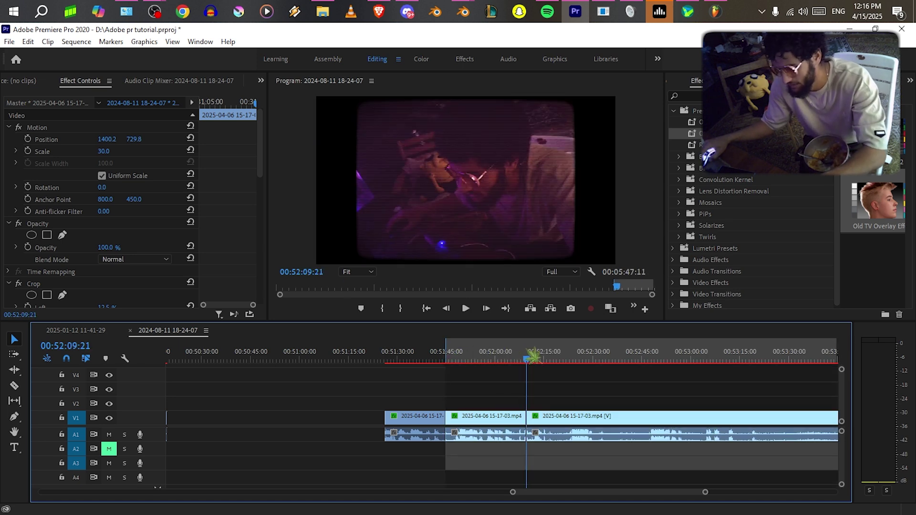
pyautogui.press('o')
pyautogui.press('Return')
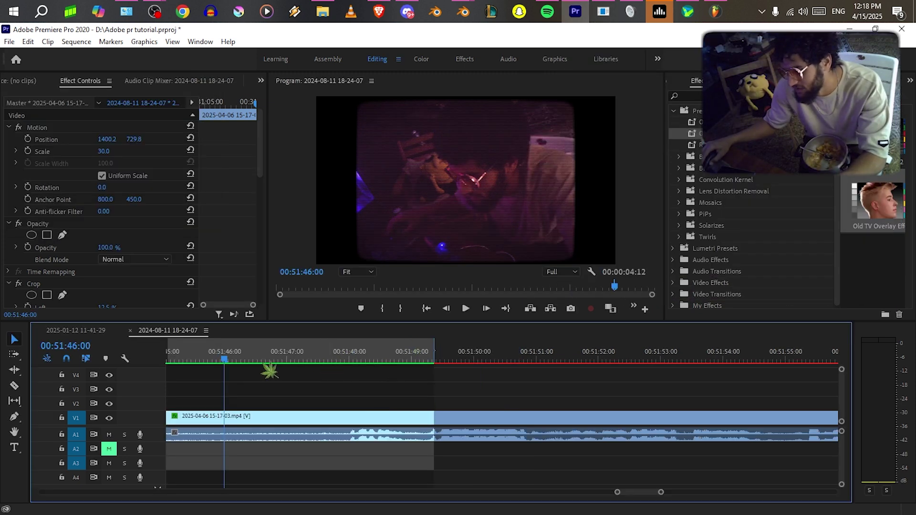
# Play the rendered range from 00:51:45:05 in full screen, and return to the editing workspace.
pyautogui.scroll(2, 306, 371)
pyautogui.scroll(-2, 316, 372)
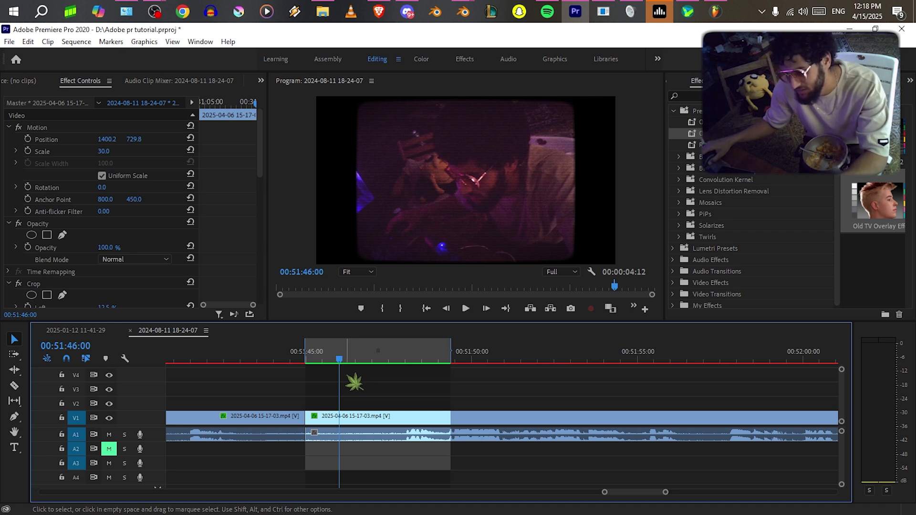
pyautogui.moveTo(316, 357); pyautogui.dragTo(313, 356)
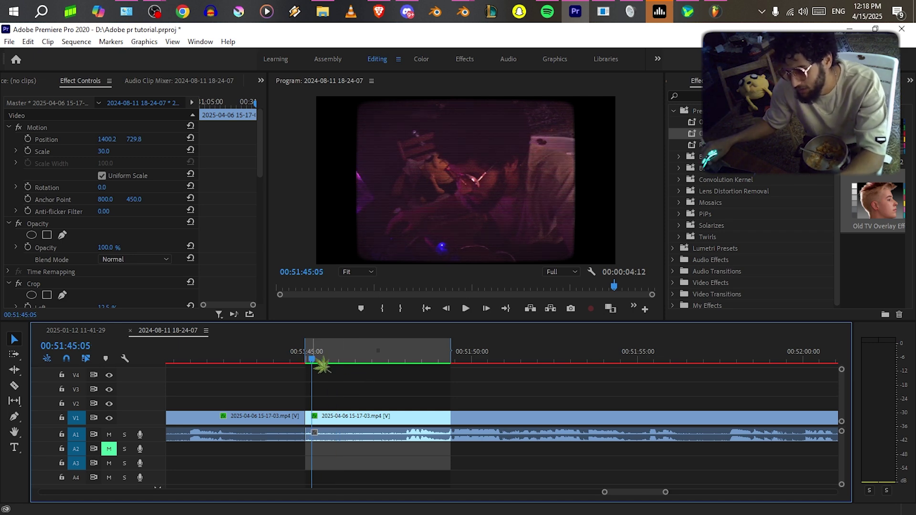
pyautogui.hotkey('ctrl', '`')
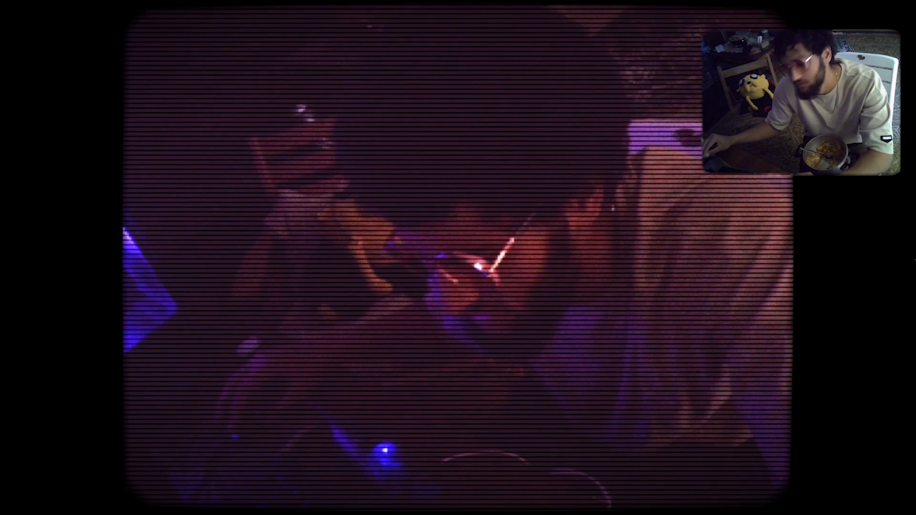
pyautogui.hotkey('ctrl', '`')
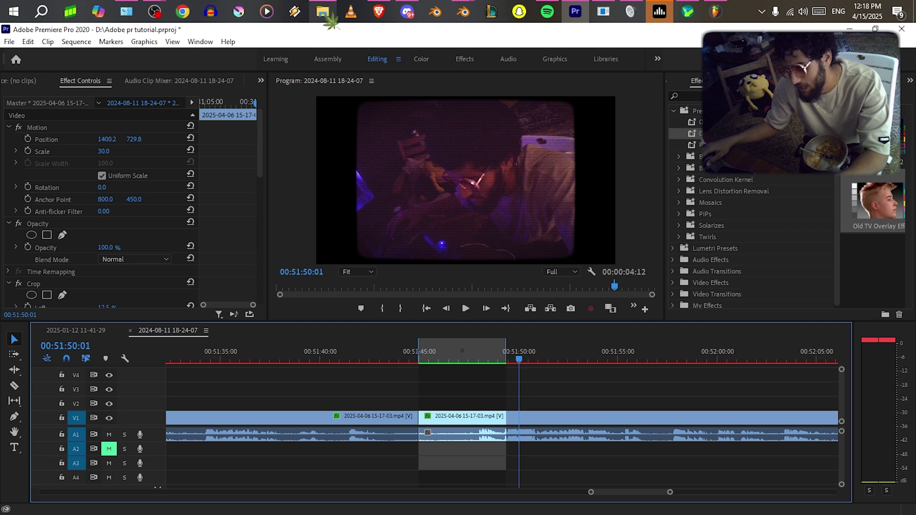
# Switch to File Explorer and open the Adobe Premiere Pro Video Previews folder on Local Disk (D:).
pyautogui.click(330, 11)
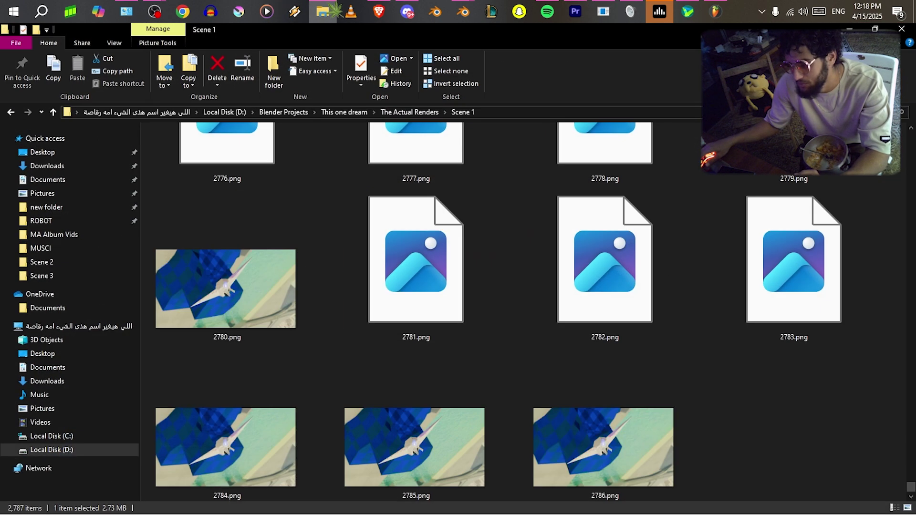
pyautogui.click(224, 112)
pyautogui.press('a')
pyautogui.press('a')
pyautogui.press('a')
pyautogui.click(283, 196)
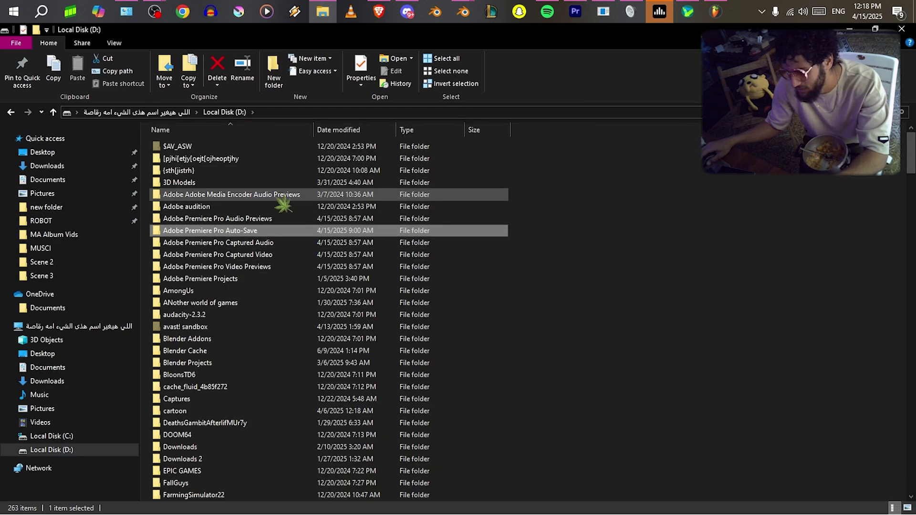
pyautogui.click(315, 243)
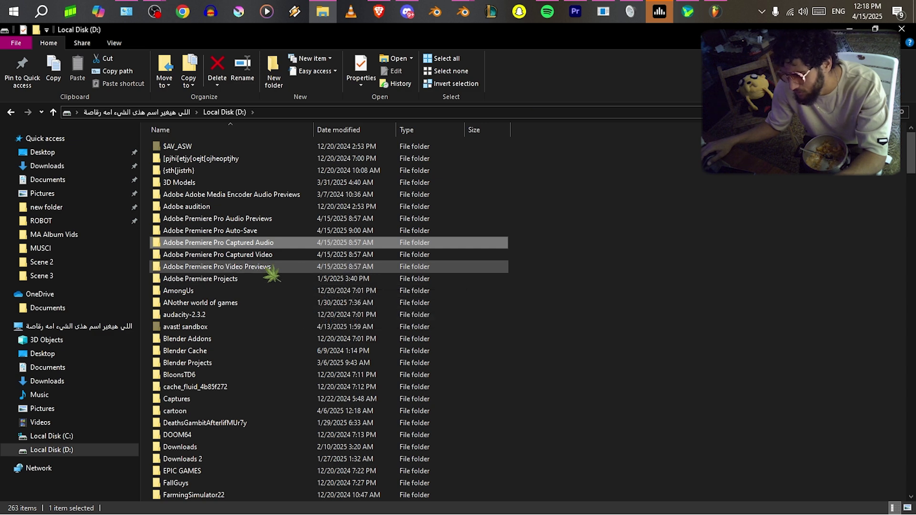
pyautogui.doubleClick(286, 267)
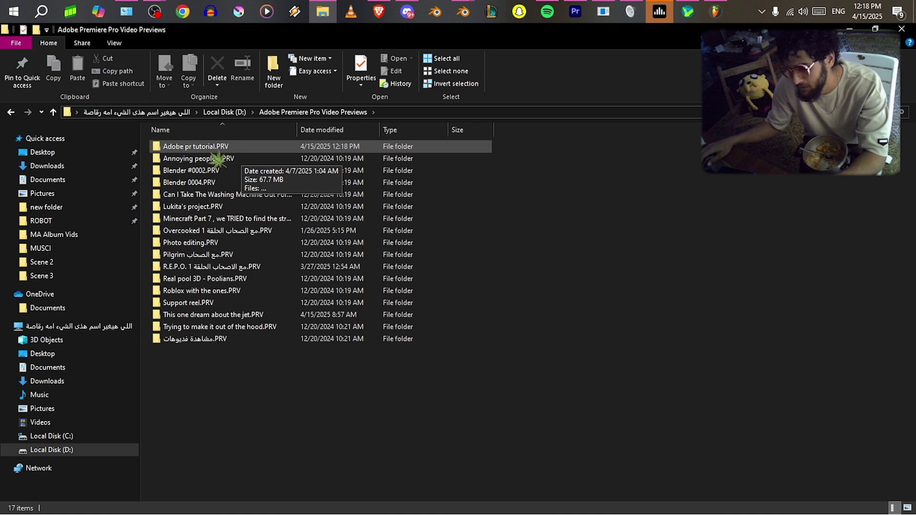
# Examine the rendered preview files and the properties of the Adobe pr tutorial.PRV folder, and return to its parent folder.
pyautogui.doubleClick(261, 150)
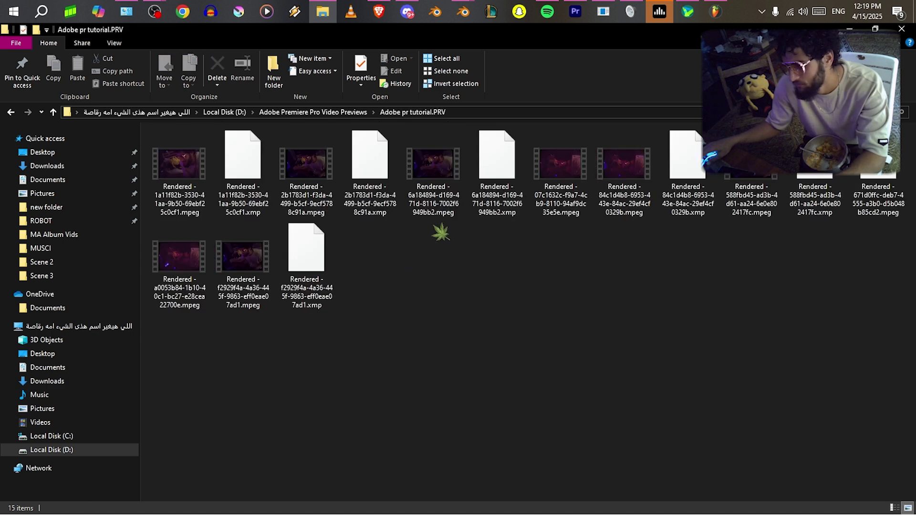
pyautogui.keyDown('ctrl'); pyautogui.scroll(4, 425, 331); pyautogui.keyUp('ctrl')
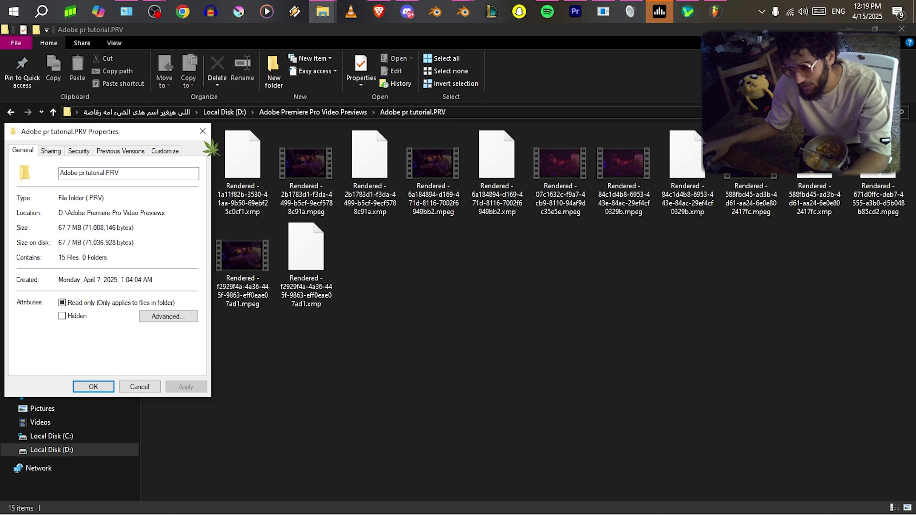
pyautogui.press('Escape')
pyautogui.hotkey('alt', 'Up')
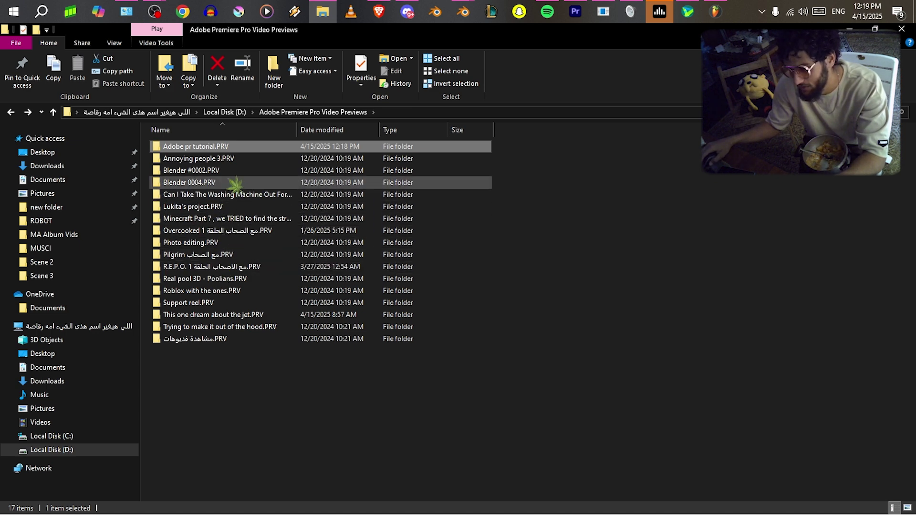
# Check the This one dream about the jet.PRV folder, and view the properties of the Trying to make it out of the hood.PRV folder.
pyautogui.doubleClick(256, 316)
pyautogui.hotkey('alt', 'Left')
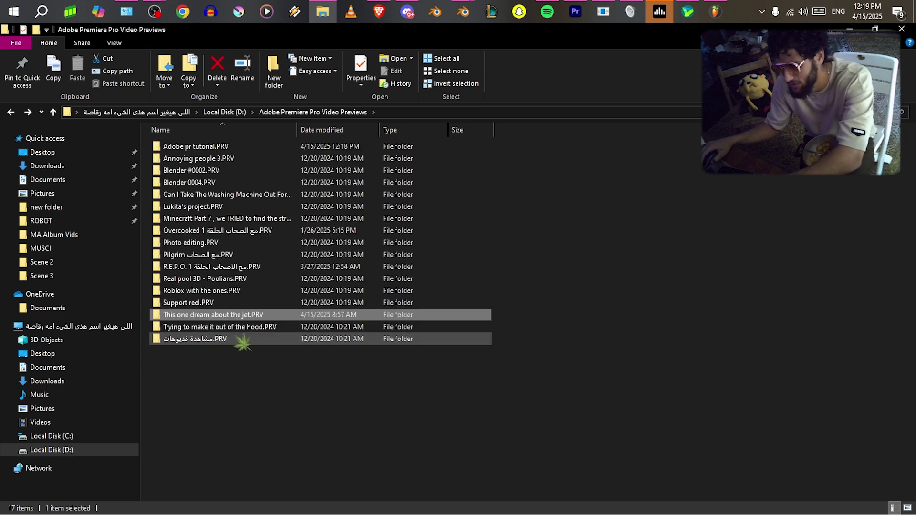
pyautogui.doubleClick(241, 329)
pyautogui.moveTo(670, 322); pyautogui.dragTo(653, 285)
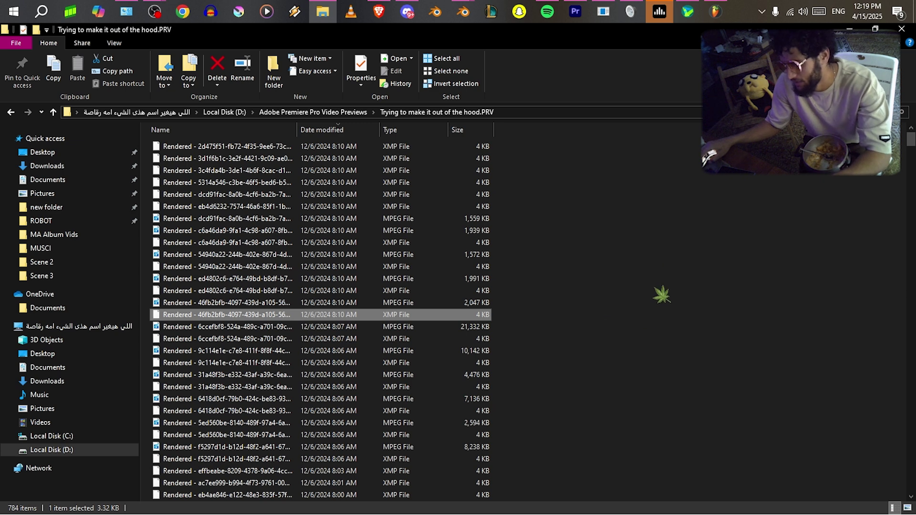
pyautogui.rightClick(654, 284)
pyautogui.click(688, 453)
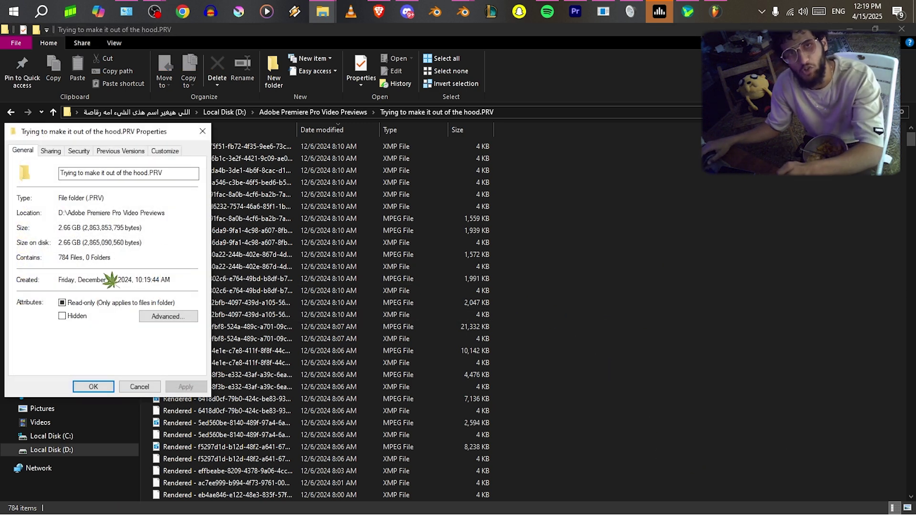
# Close the folder properties, look through the rendered files in Trying to make it out of the hood.PRV, and return to its parent folder.
pyautogui.click(203, 142)
pyautogui.scroll(-15, 477, 287)
pyautogui.press('alt')
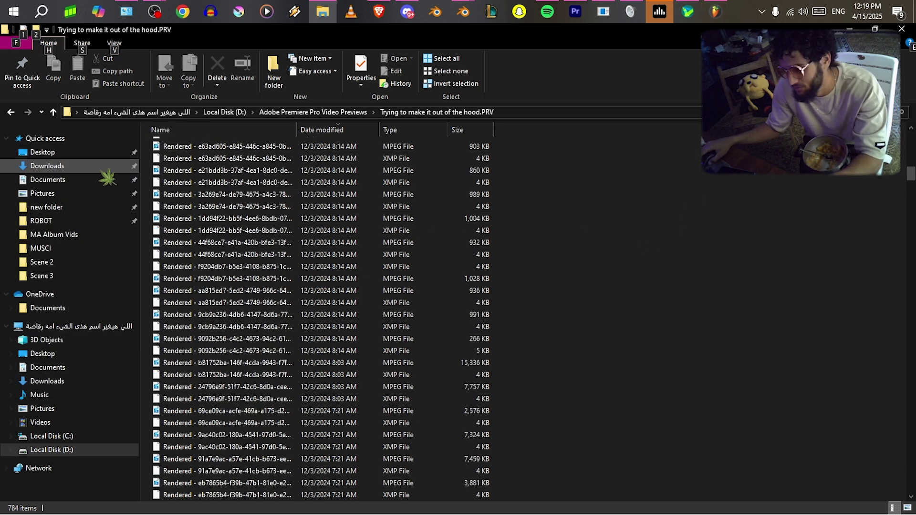
pyautogui.click(11, 112)
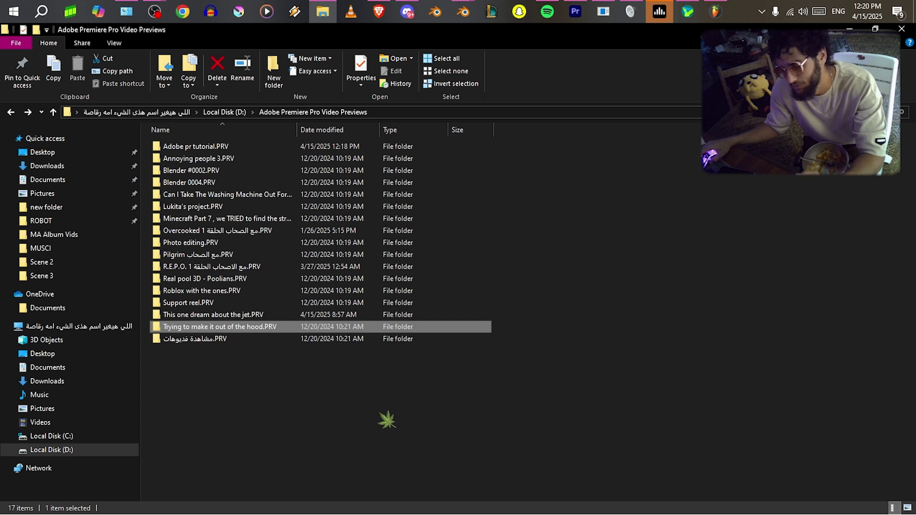
pyautogui.hotkey('ctrl', 'a')
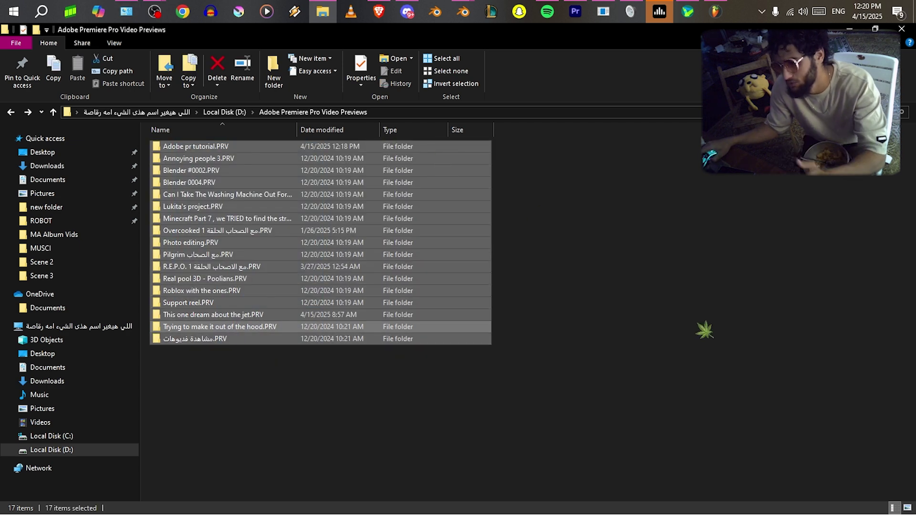
pyautogui.click(706, 327)
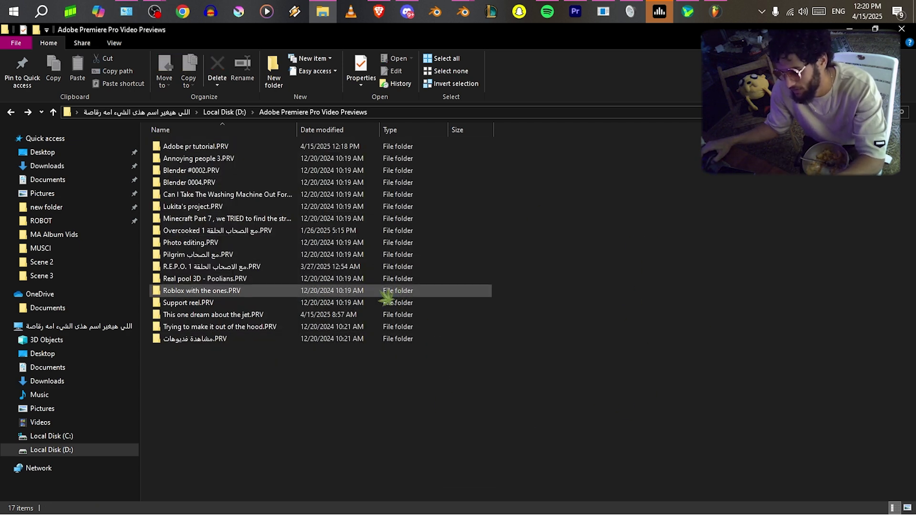
# Switch to Premiere Pro and examine the timeline segments, the clip's effect settings, and the sequence render commands.
pyautogui.click(576, 12)
pyautogui.press('alt')
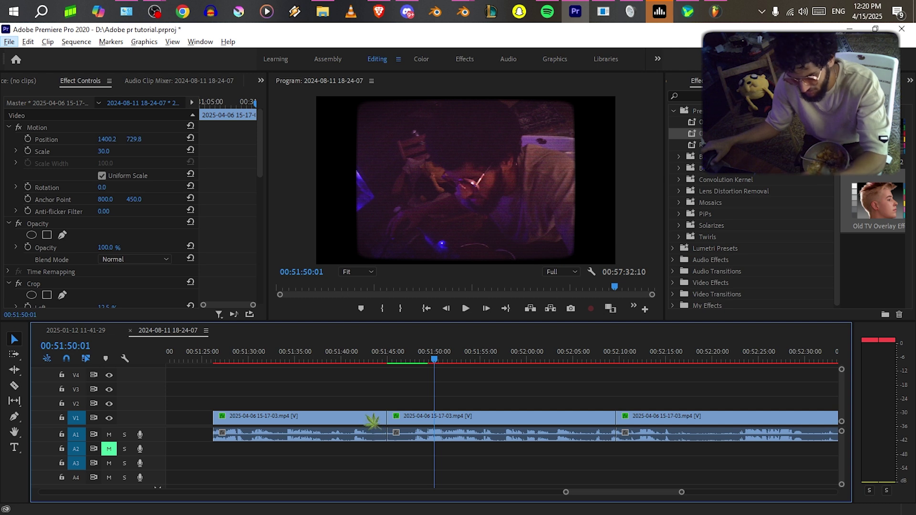
pyautogui.scroll(-3, 506, 383)
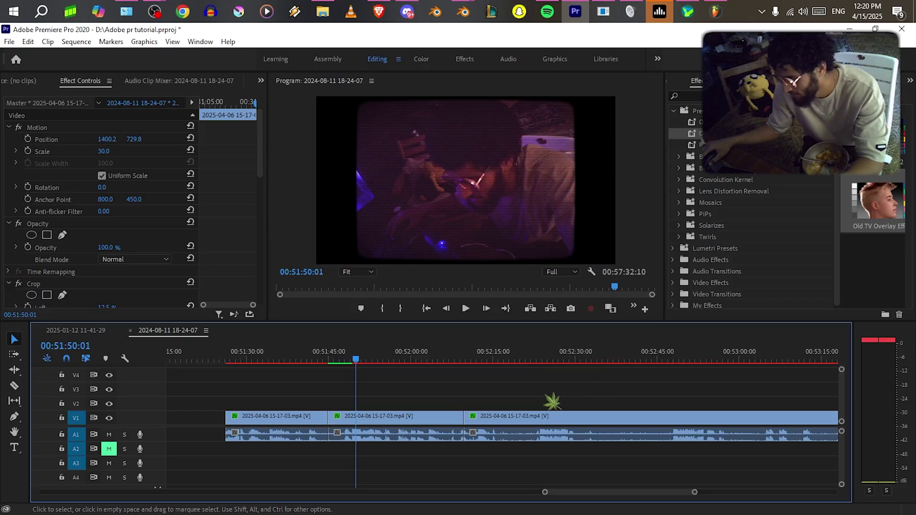
pyautogui.scroll(-2, 539, 407)
pyautogui.scroll(-2, 540, 408)
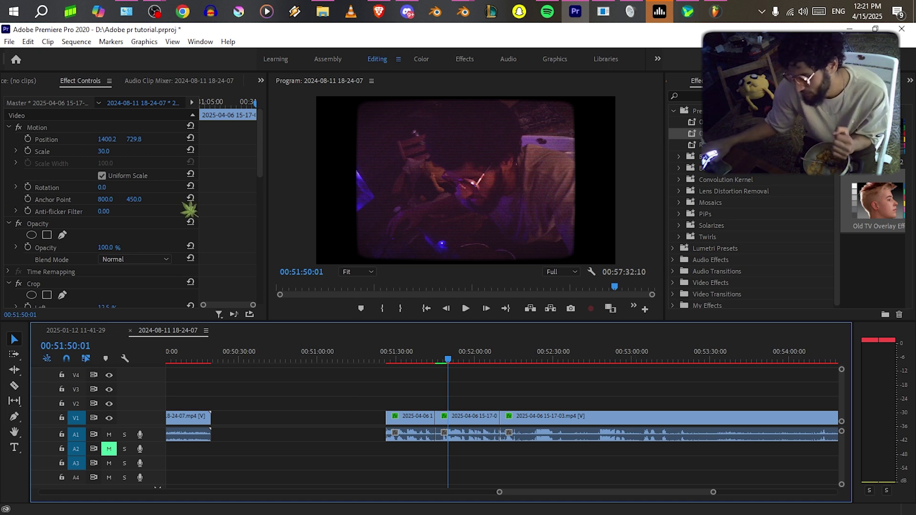
pyautogui.scroll(-5, 189, 210)
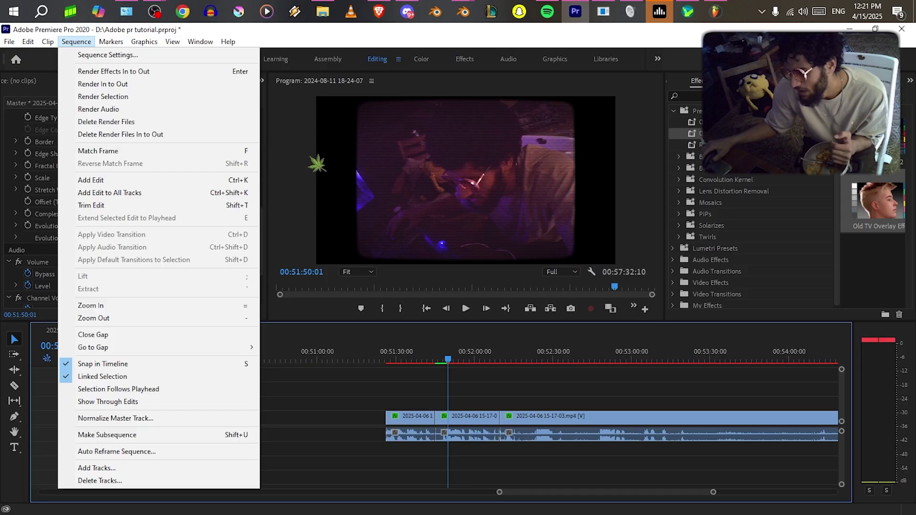
pyautogui.click(332, 197)
# Maximize the Program monitor, magnify its picture to 400%, and inspect a higher part of the frame.
pyautogui.press('`')
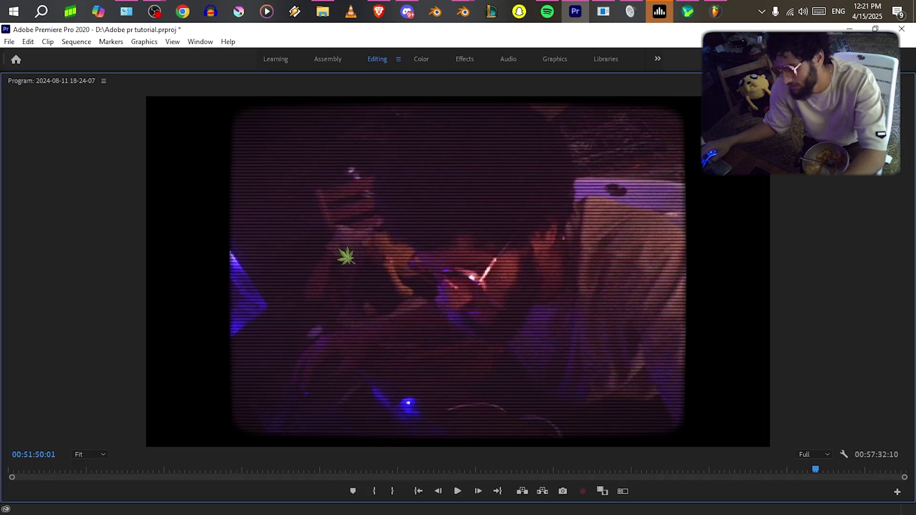
pyautogui.click(101, 456)
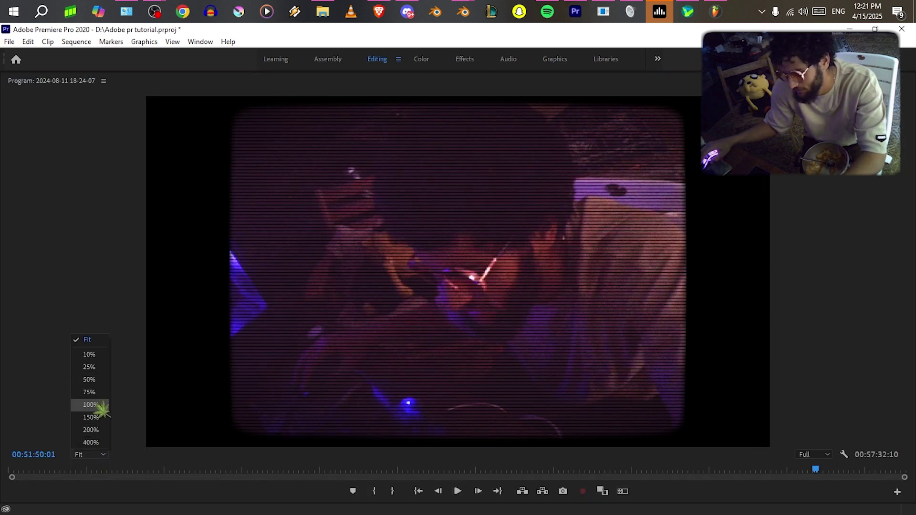
pyautogui.click(101, 443)
pyautogui.scroll(-5, 899, 228)
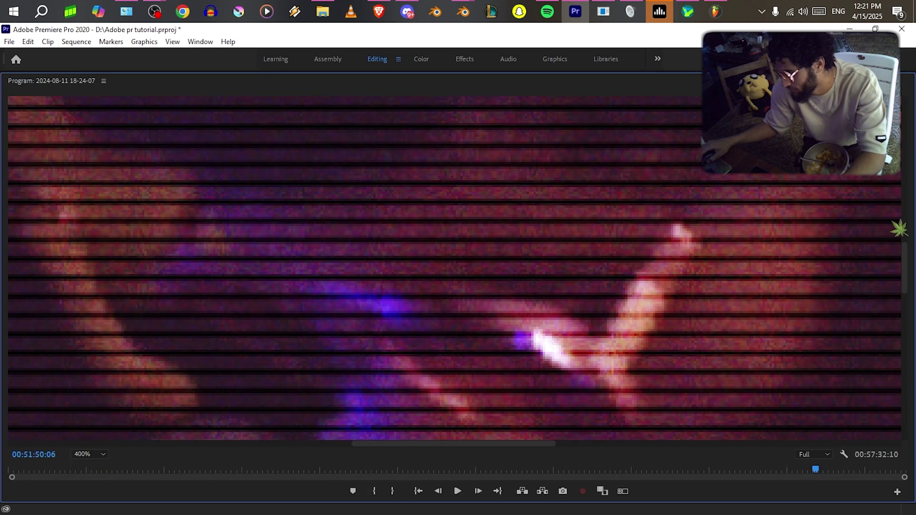
pyautogui.moveTo(905, 269); pyautogui.dragTo(903, 248)
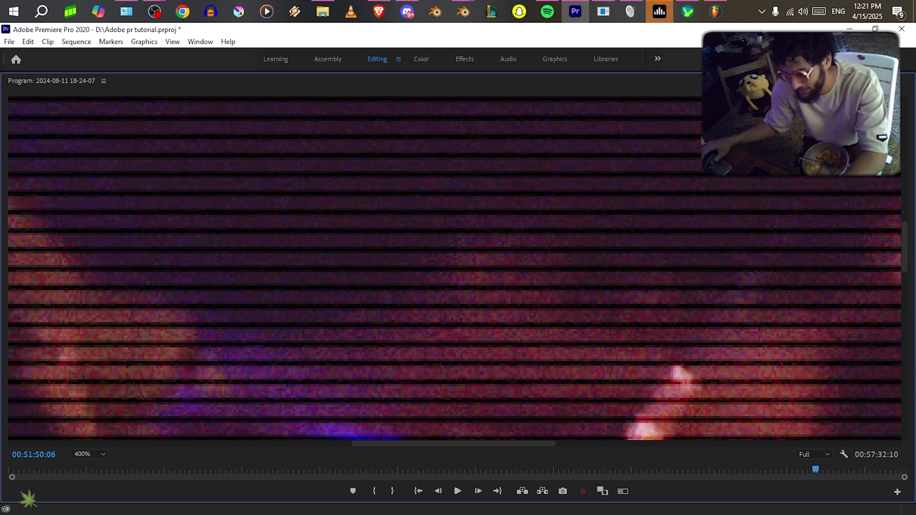
# Restore the Program monitor's zoom level to Fit, and reduce it to 25%.
pyautogui.click(91, 455)
pyautogui.click(105, 339)
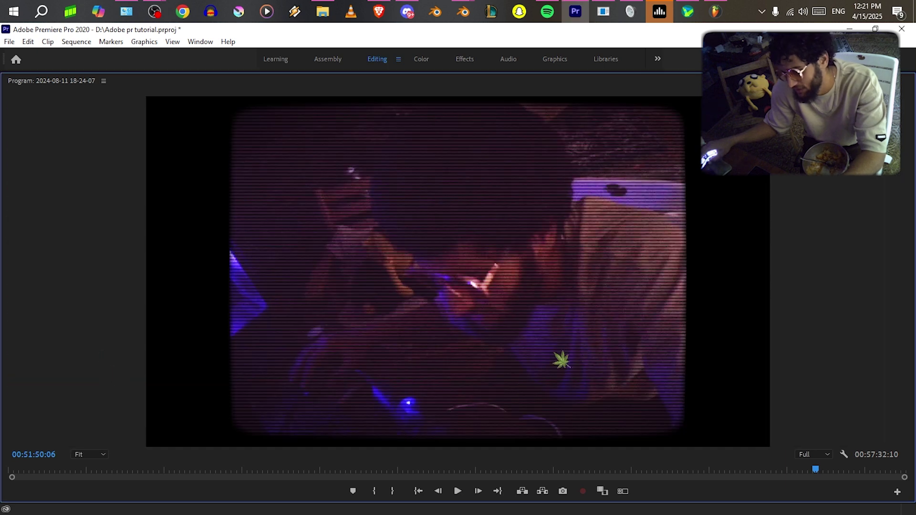
pyautogui.click(115, 453)
pyautogui.click(100, 367)
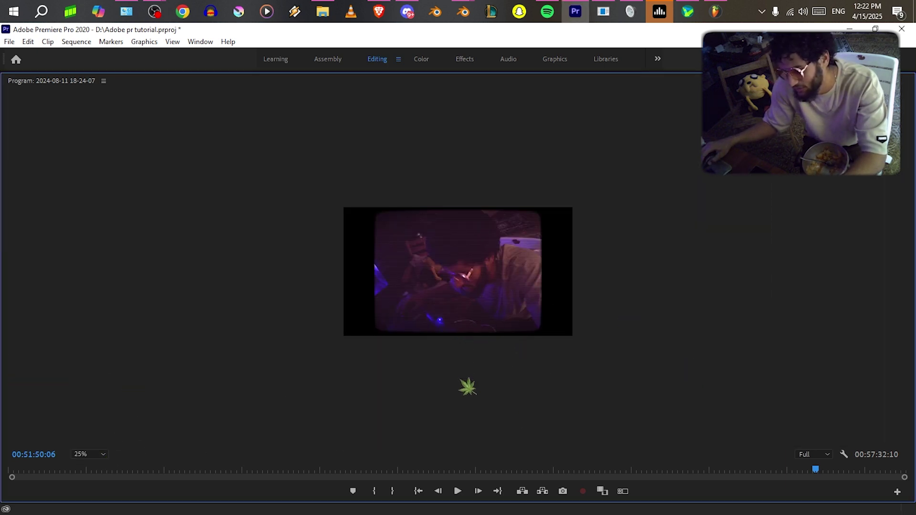
# Set the program monitor's zoom to Fit and restore its maximized panel to the normal editing layout.
pyautogui.click(98, 456)
pyautogui.click(98, 340)
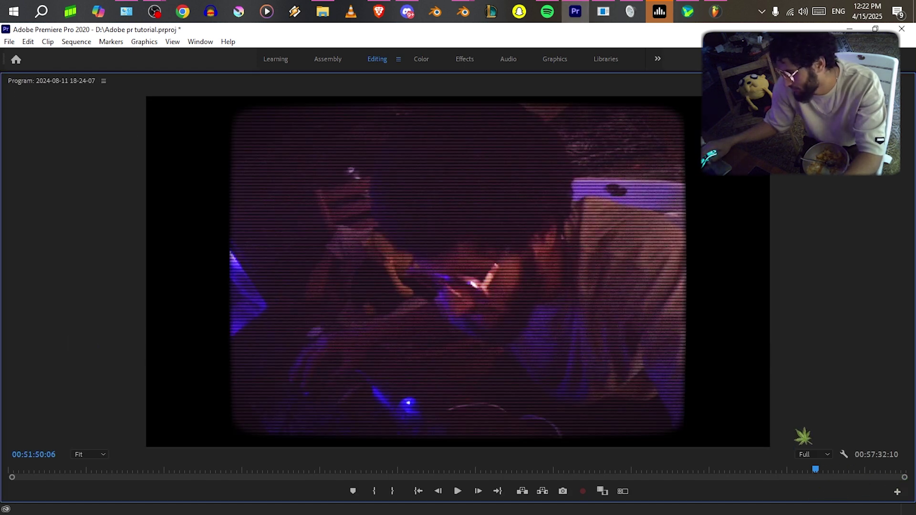
pyautogui.press('`')
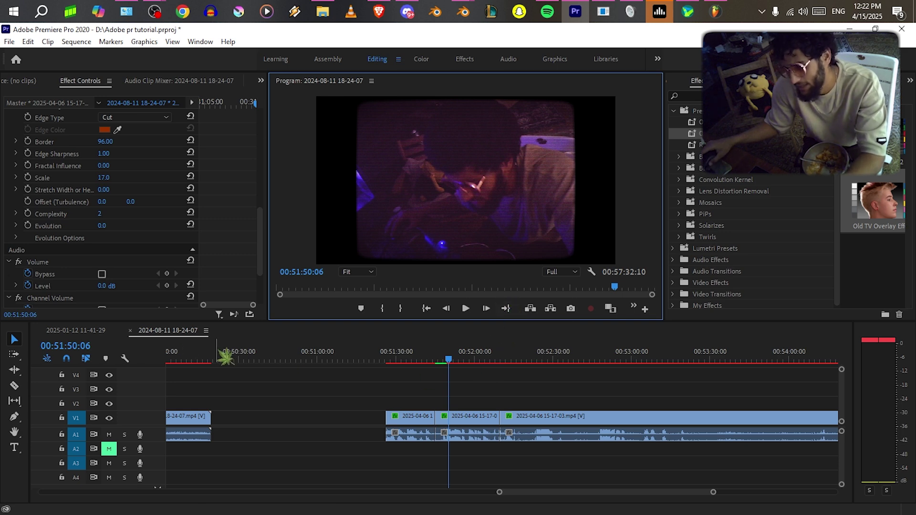
# Review the whole sequence in the timeline, from around 00:02:10:20 to the gap at 00:38:24:08.
pyautogui.scroll(8, 475, 396)
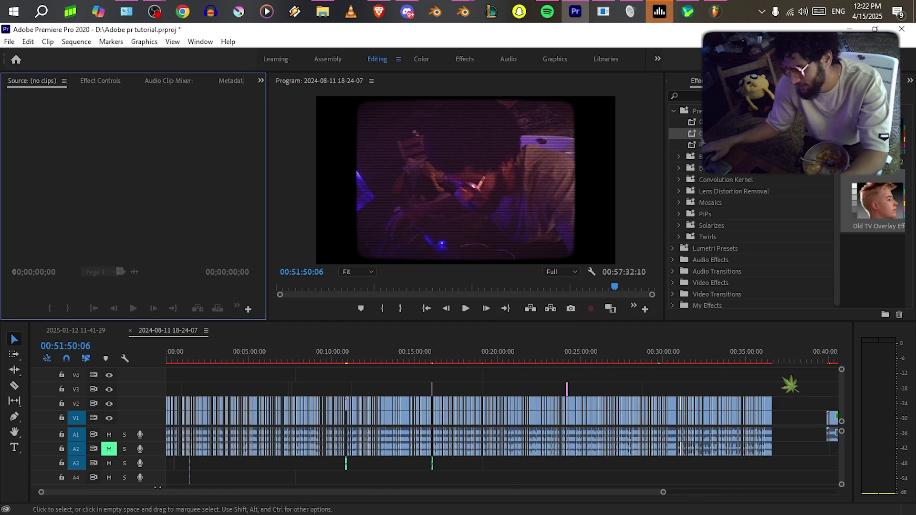
pyautogui.moveTo(769, 361); pyautogui.dragTo(186, 372)
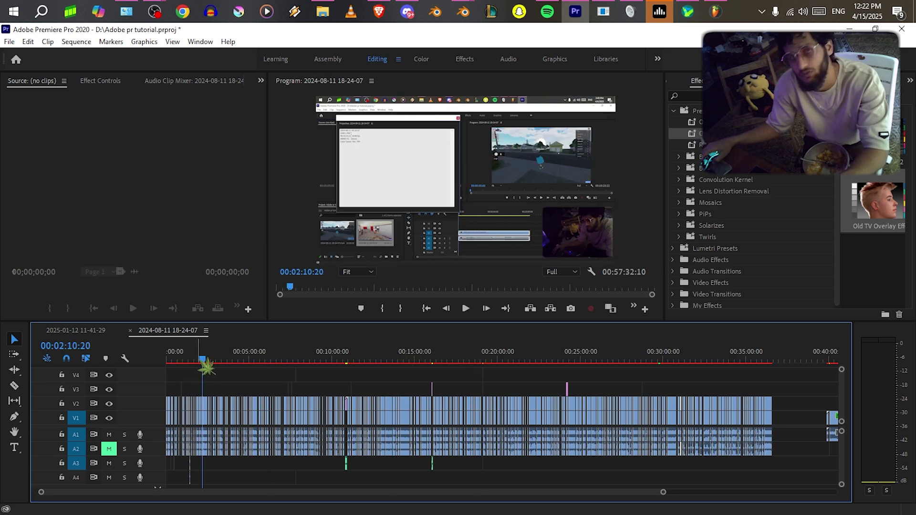
pyautogui.click(803, 362)
pyautogui.hscroll(3, 766, 437)
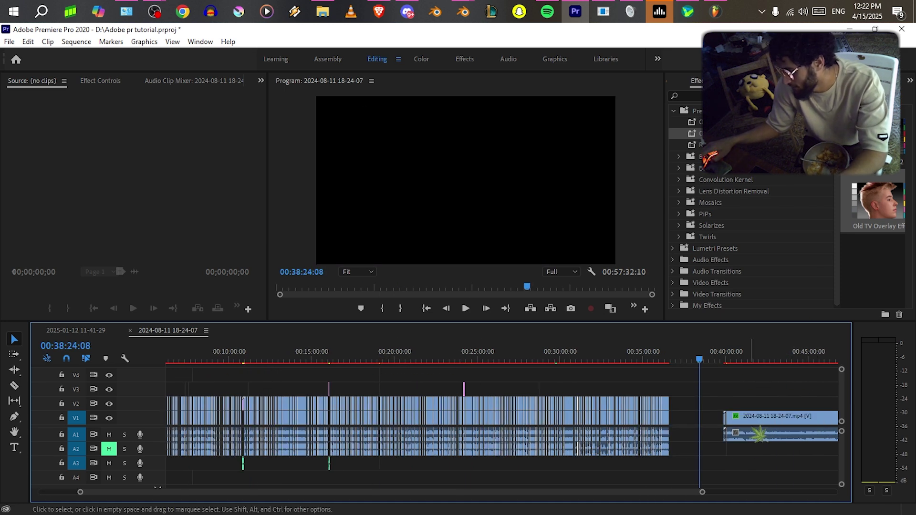
# Close Premiere Pro with the changes to Adobe pr tutorial.prproj saved, and stop the recording in OBS.
pyautogui.click(901, 33)
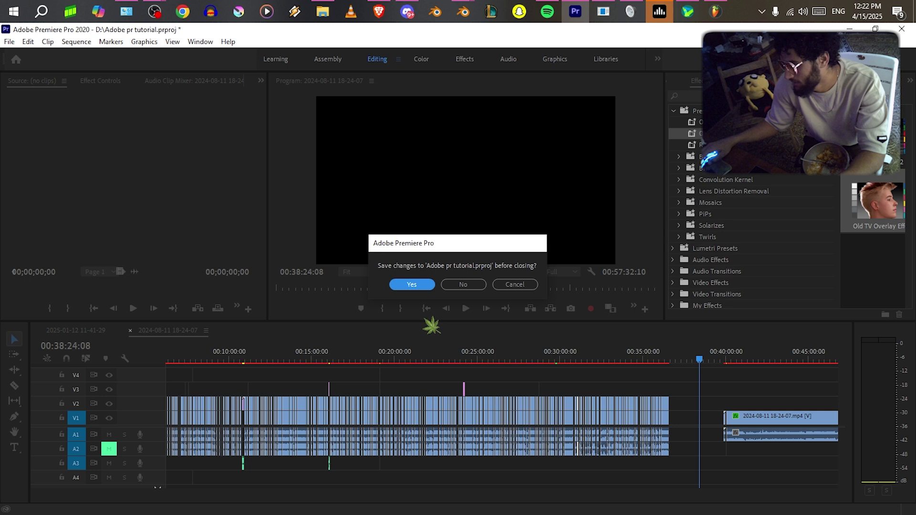
pyautogui.click(414, 285)
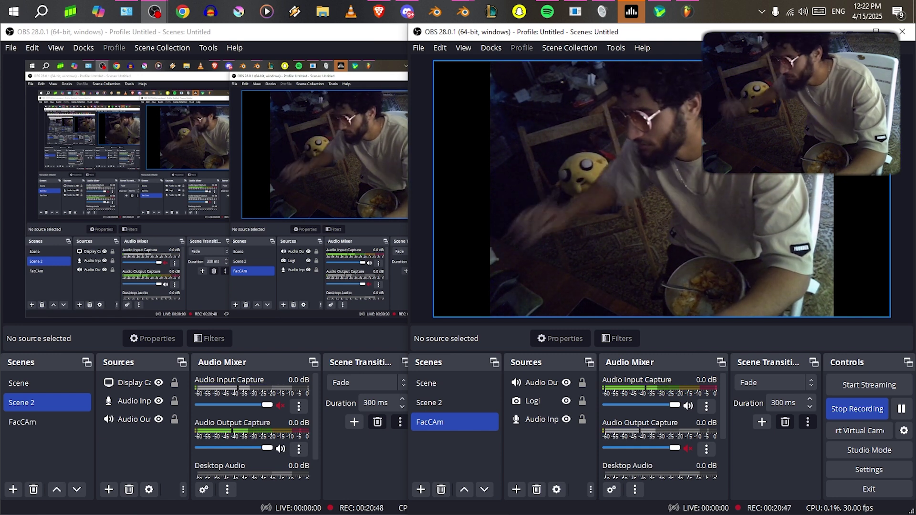
pyautogui.click(858, 409)
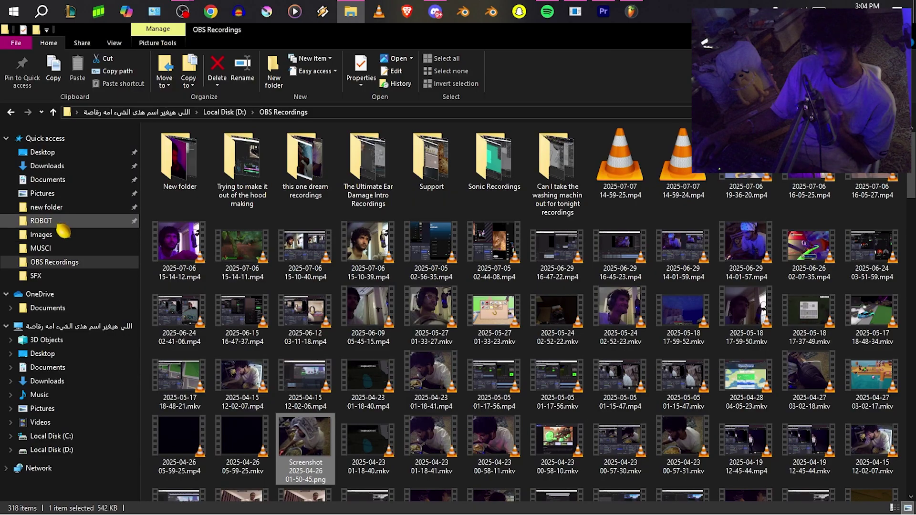
# In Premiere Pro, place the exported Still001.png image on track V1 at about 01:22:38 and preview it full screen.
pyautogui.click(66, 236)
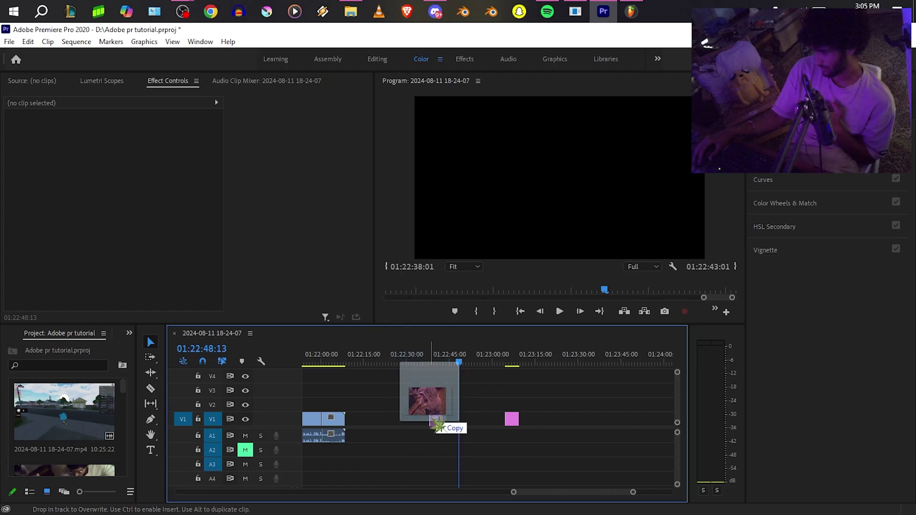
pyautogui.moveTo(438, 424); pyautogui.dragTo(435, 419)
pyautogui.click(432, 364)
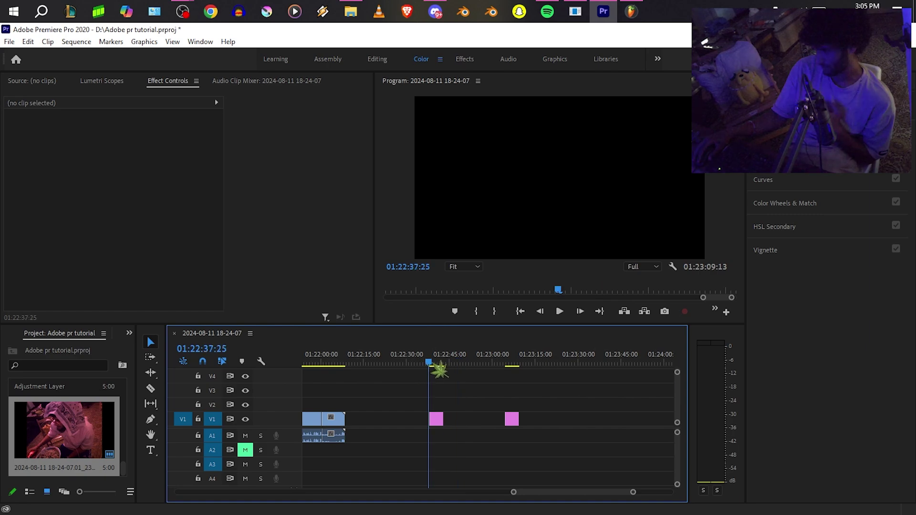
pyautogui.hotkey('ctrl', '`')
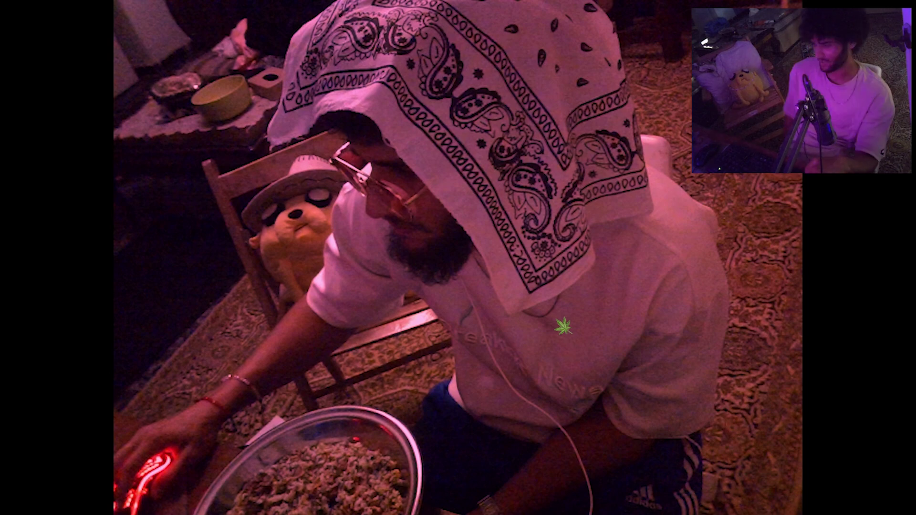
pyautogui.hotkey('ctrl', '`')
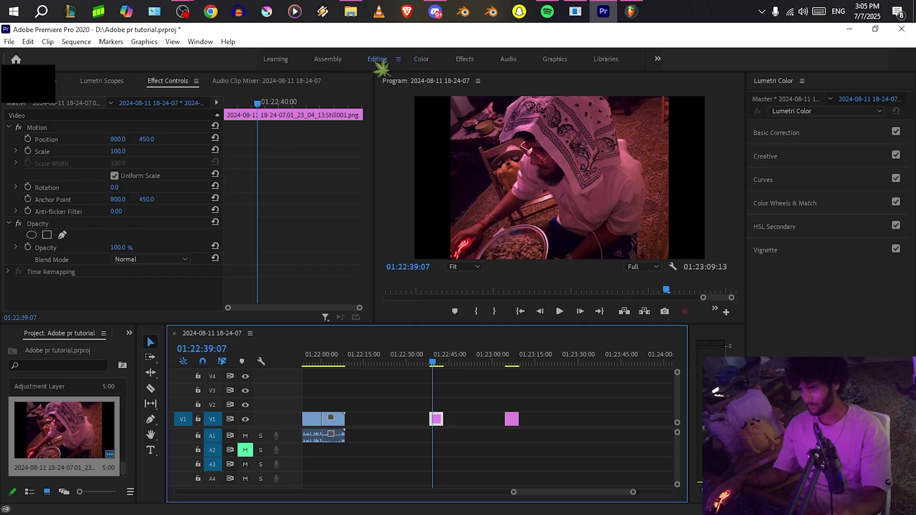
# In the Color workspace, expand the Lumetri Basic Correction settings for the still image on V1.
pyautogui.click(377, 58)
pyautogui.click(422, 59)
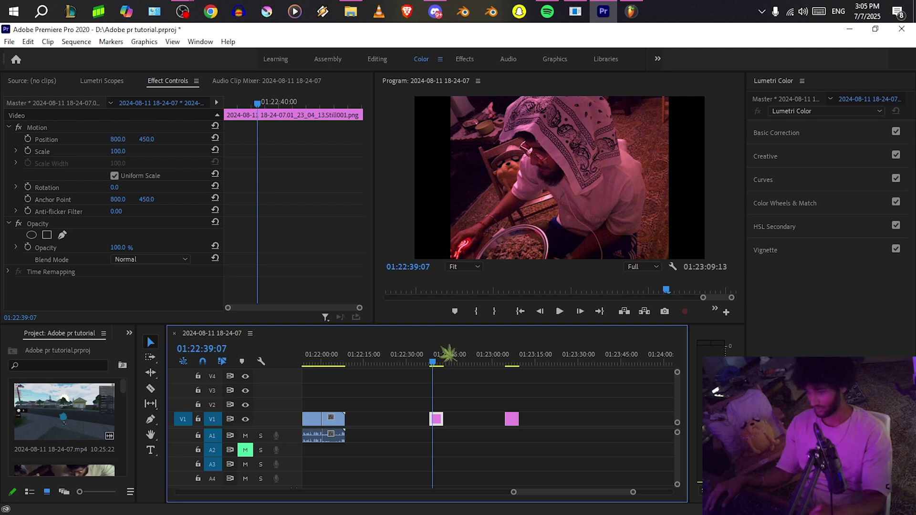
pyautogui.press('=')
pyautogui.press('=')
pyautogui.press('=')
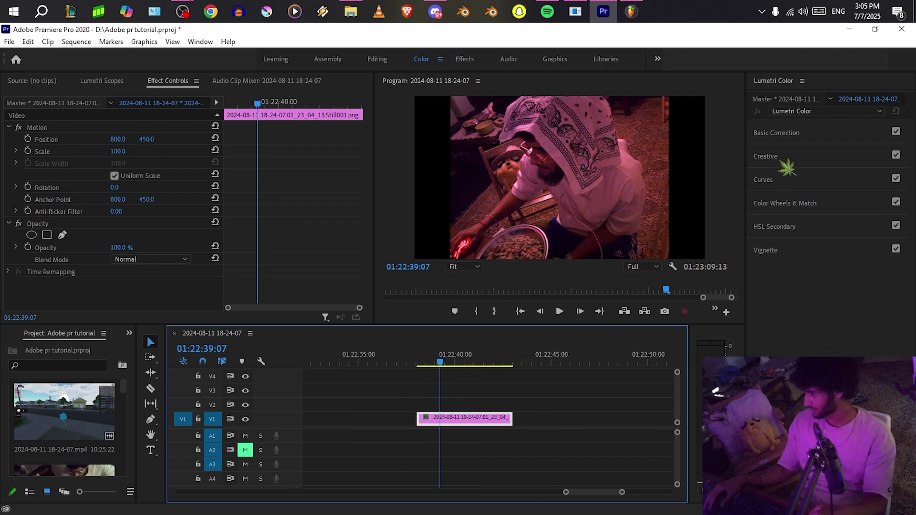
pyautogui.click(795, 135)
pyautogui.click(806, 136)
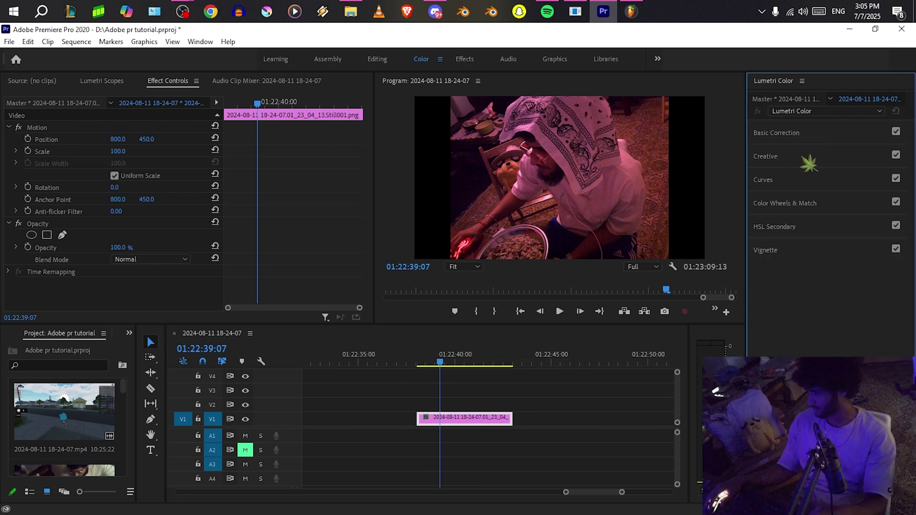
pyautogui.click(795, 154)
pyautogui.click(796, 157)
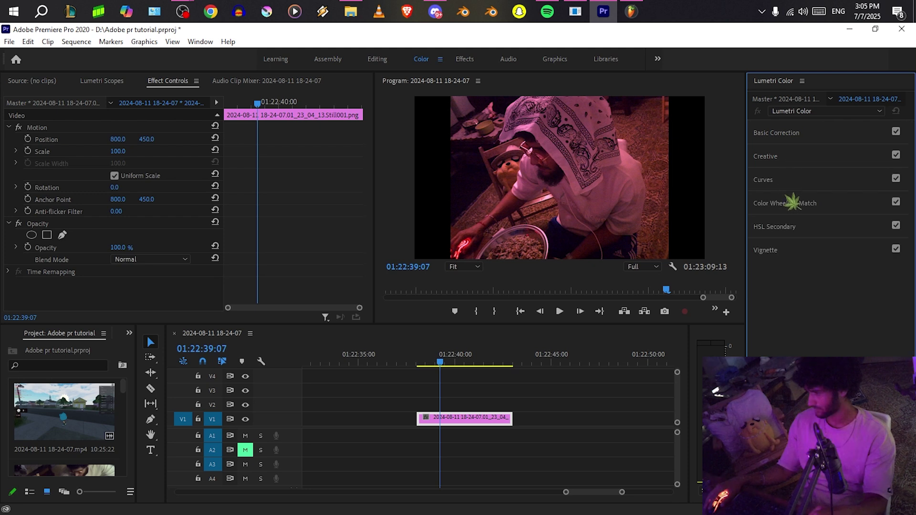
pyautogui.click(797, 136)
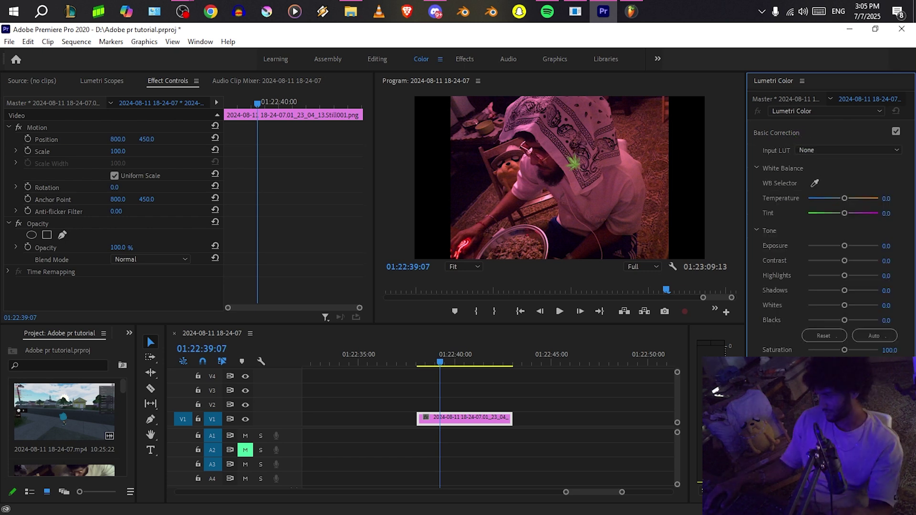
pyautogui.click(575, 166)
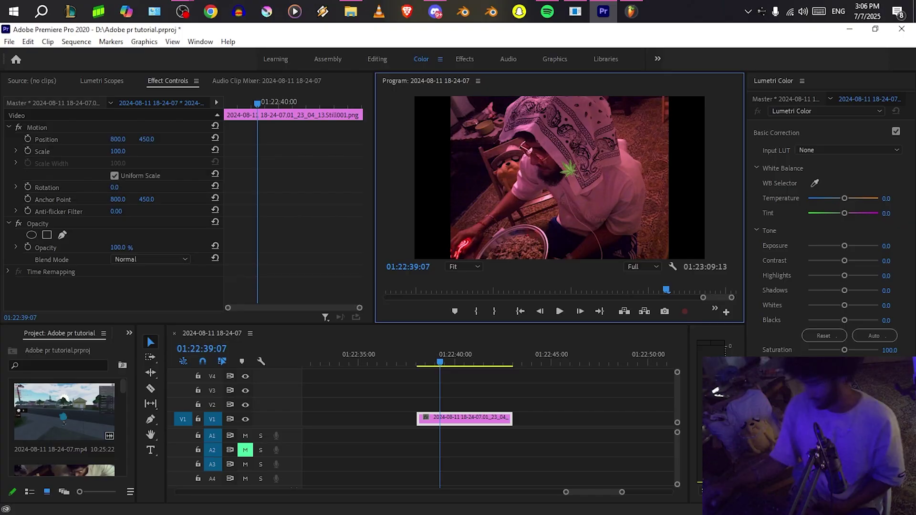
pyautogui.click(550, 422)
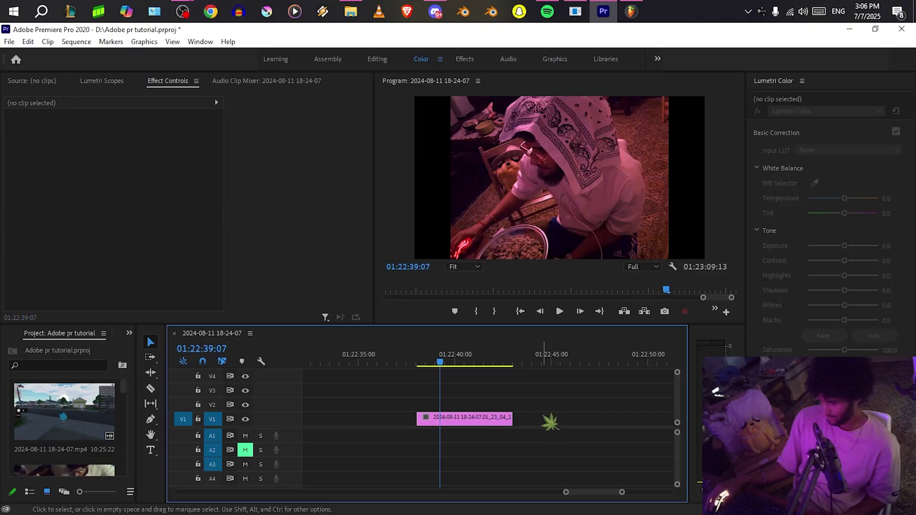
pyautogui.click(491, 418)
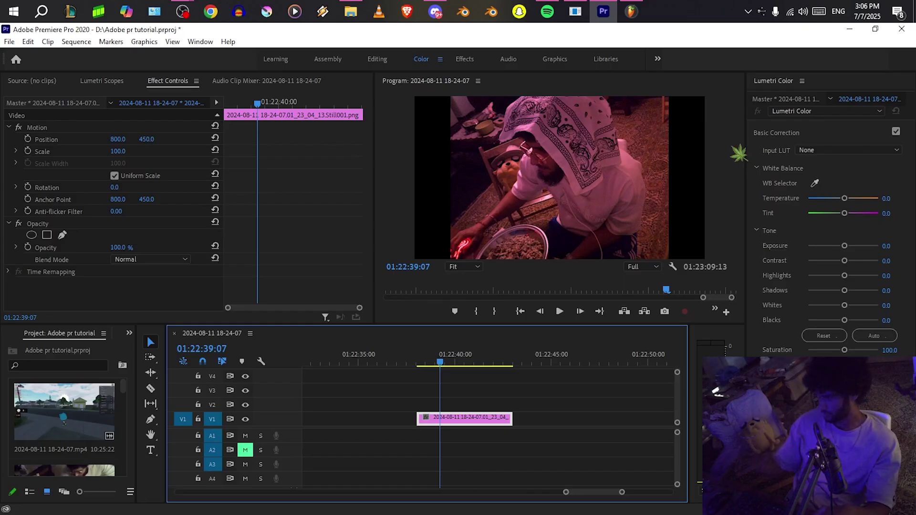
pyautogui.scroll(-5, 510, 428)
pyautogui.scroll(-5, 525, 423)
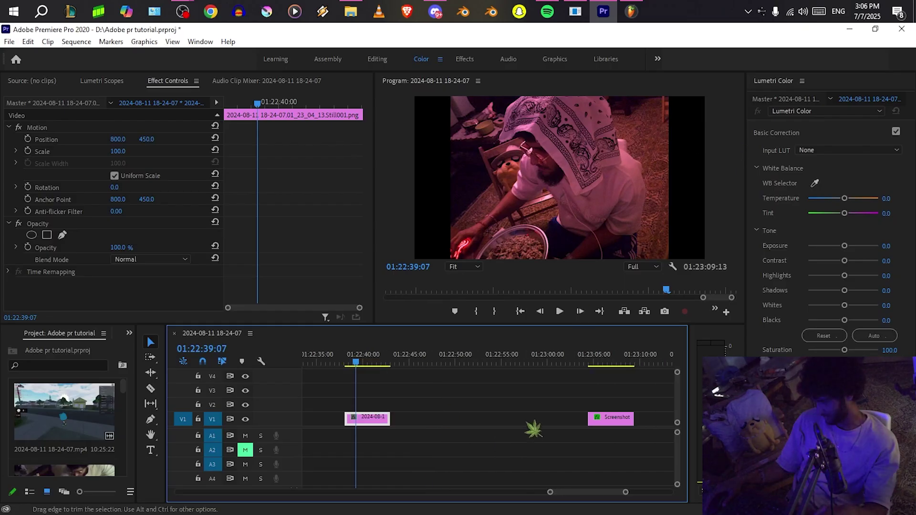
pyautogui.click(498, 363)
pyautogui.scroll(3, 517, 401)
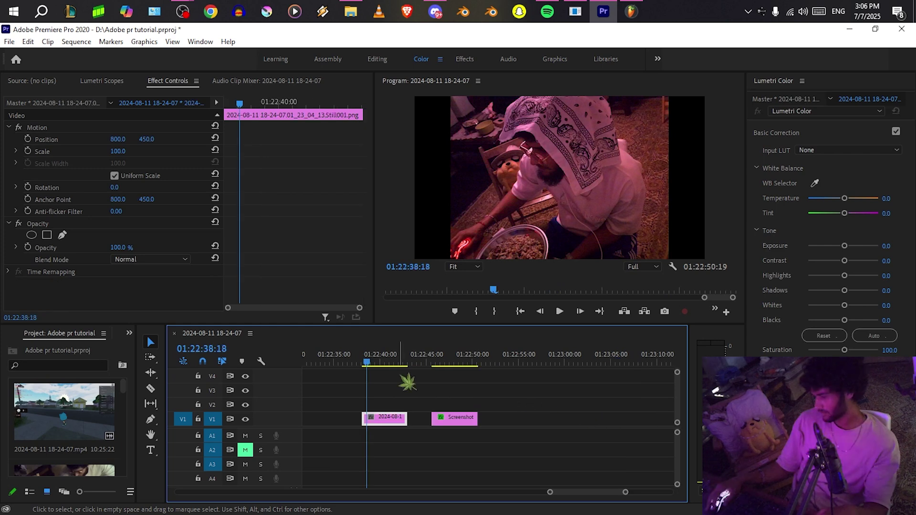
# Correct the still image's white balance by sampling the white T-shirt sleeve with the WB Selector.
pyautogui.click(398, 374)
pyautogui.click(400, 415)
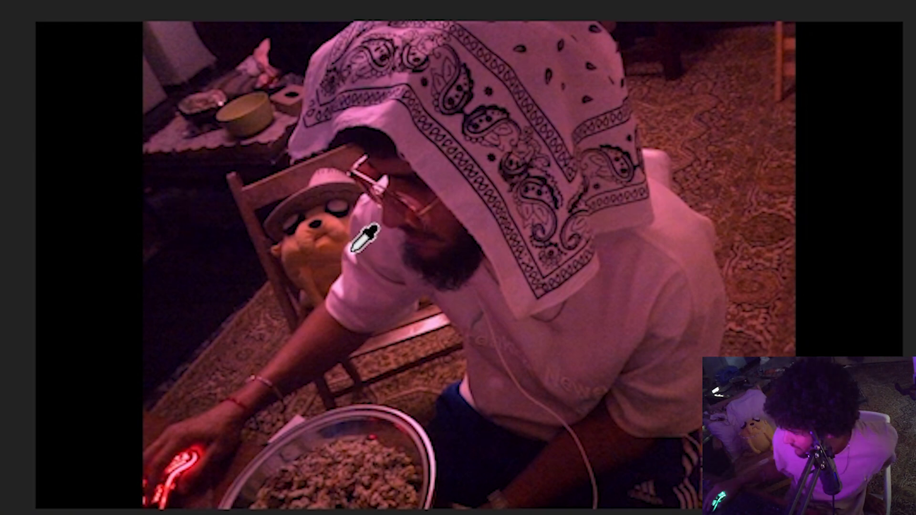
pyautogui.click(352, 251)
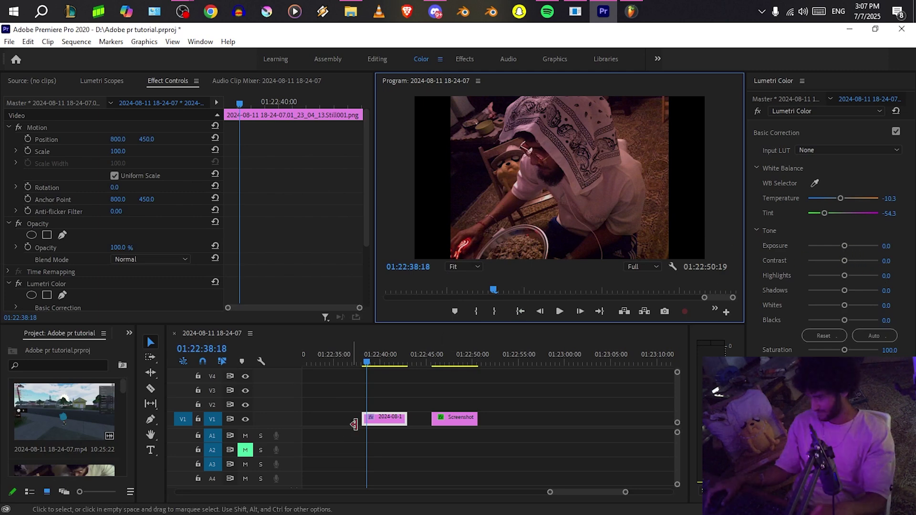
# Place the Screenshot clip directly after the still image and compare the frames at 01:22:43:27 and 01:22:42:15.
pyautogui.scroll(4, 403, 405)
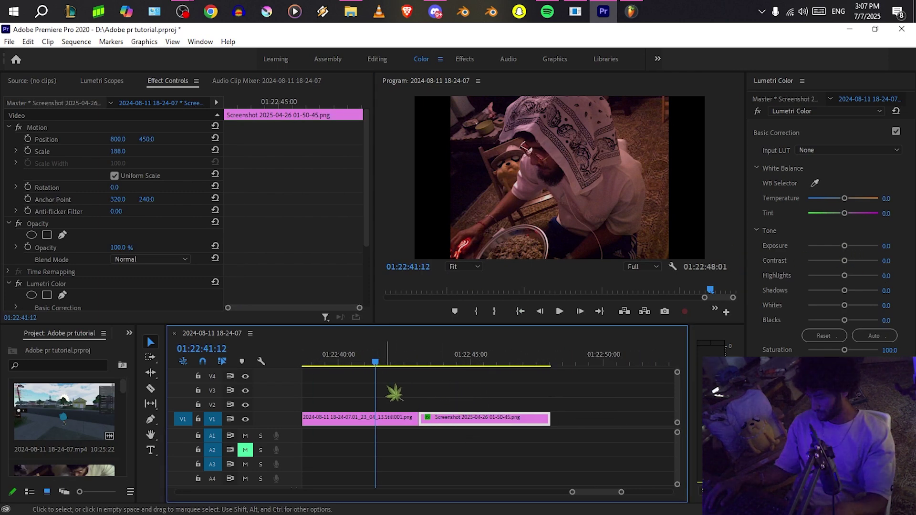
pyautogui.scroll(3, 414, 404)
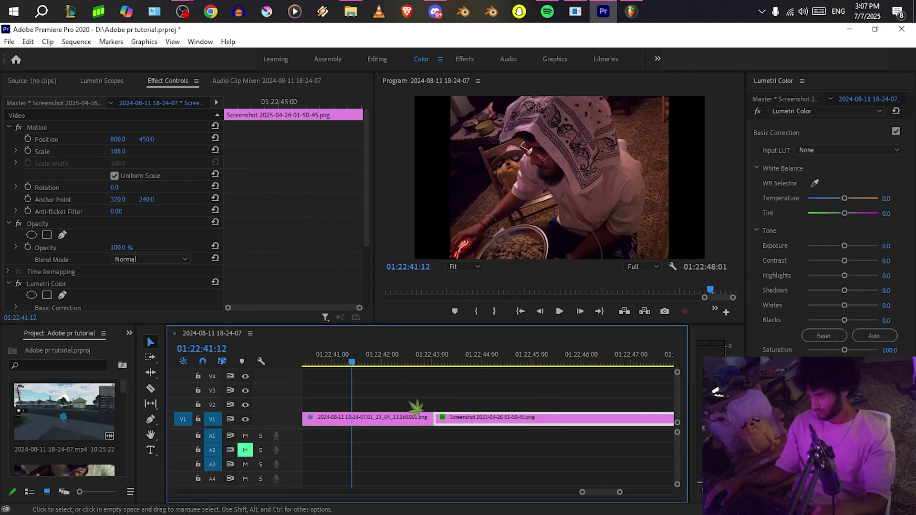
pyautogui.click(477, 405)
pyautogui.click(476, 365)
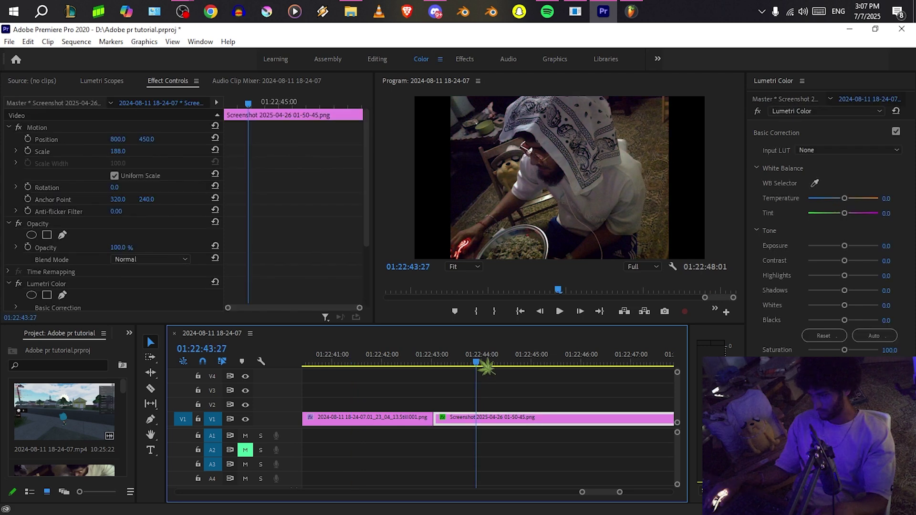
pyautogui.moveTo(449, 363); pyautogui.dragTo(407, 363)
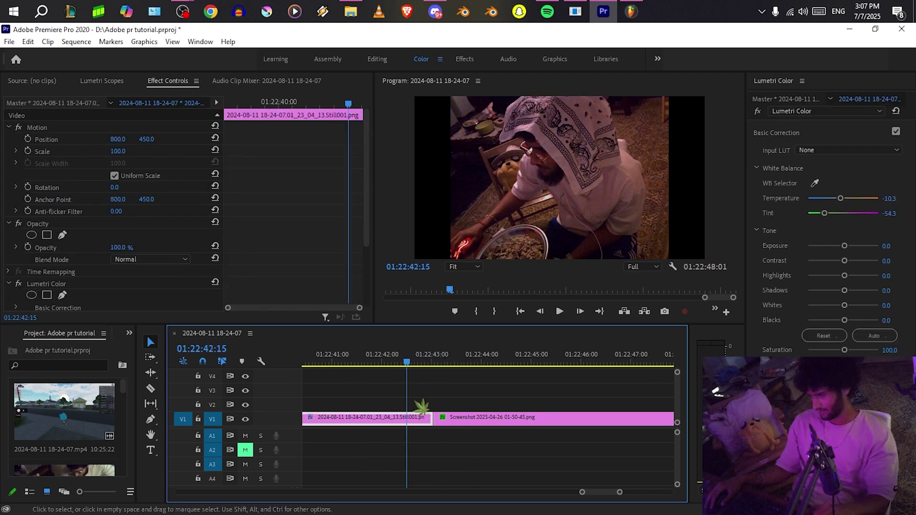
# Undo the clip move and the white balance correction, and place the Screenshot clip directly after the still image again.
pyautogui.hotkey('ctrl', 'z')
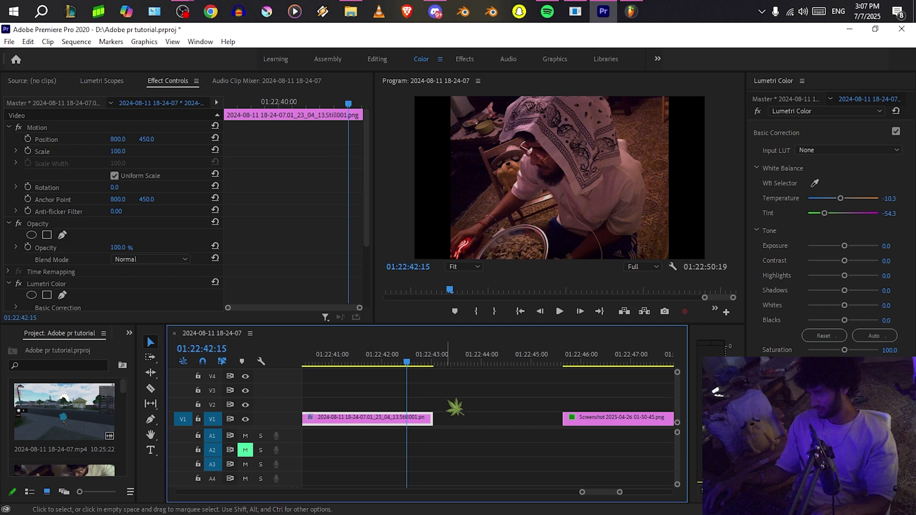
pyautogui.click(455, 407)
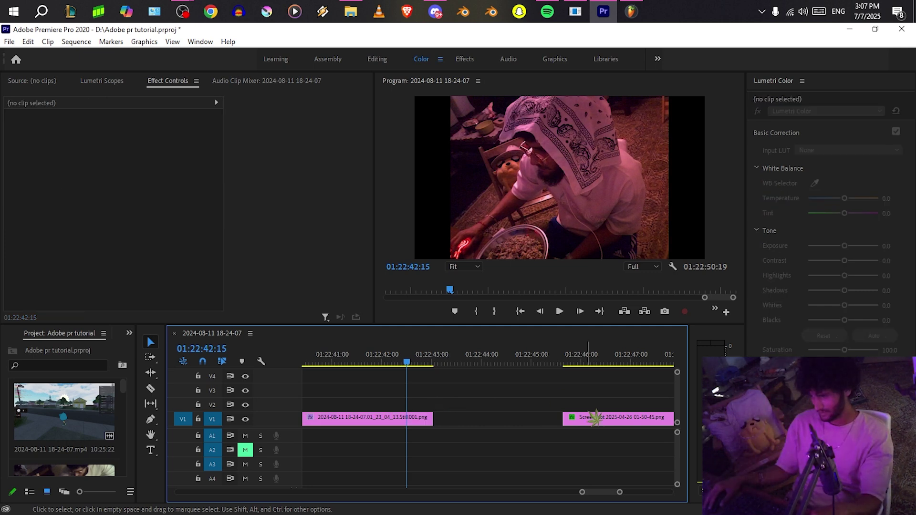
pyautogui.moveTo(597, 419); pyautogui.dragTo(481, 420)
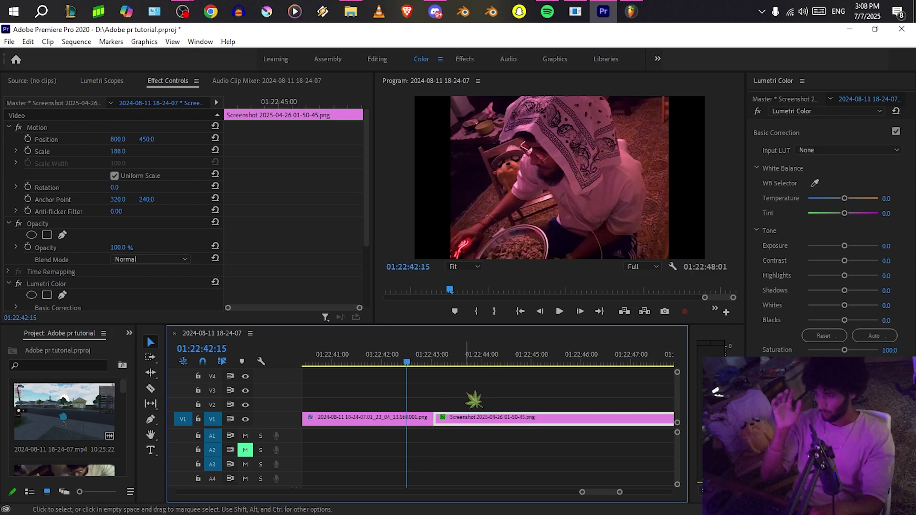
# Preview the Screenshot clip full screen at 01:22:43:08 and compare it with the still image at 01:22:40:14.
pyautogui.click(444, 364)
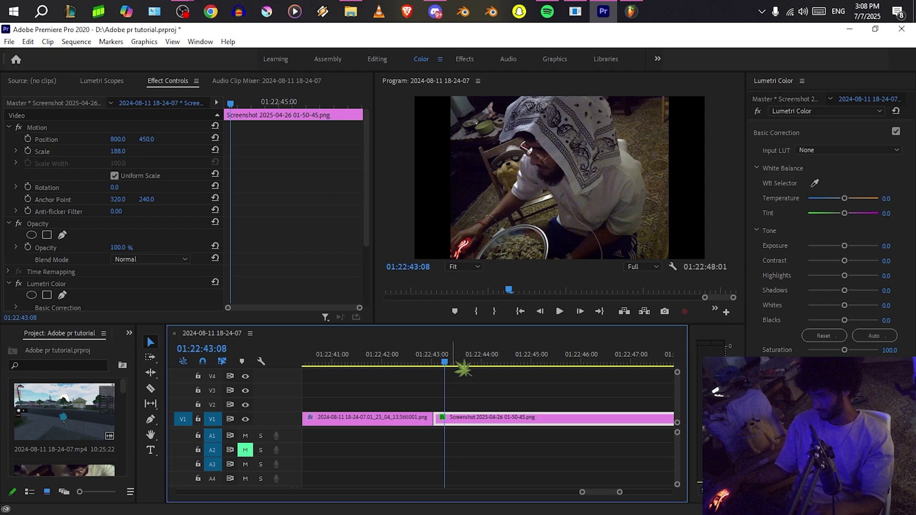
pyautogui.click(476, 399)
pyautogui.hotkey('ctrl', '`')
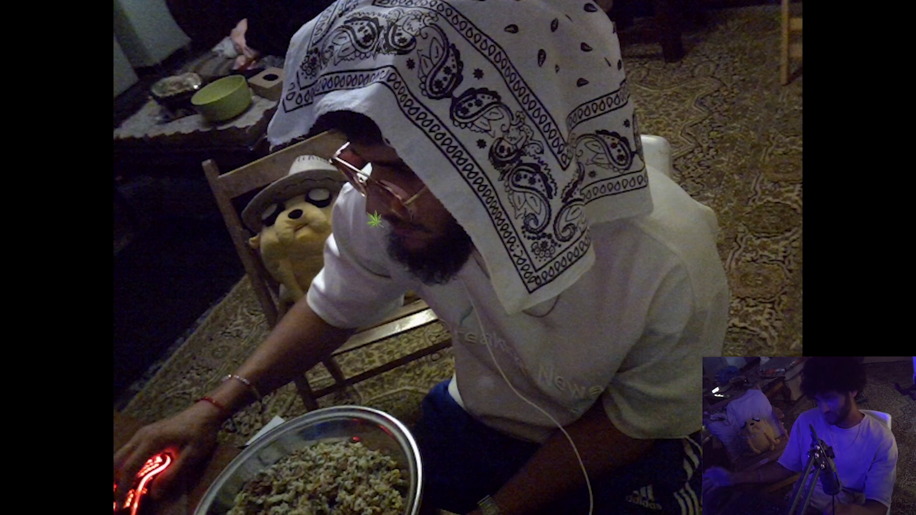
pyautogui.press('Escape')
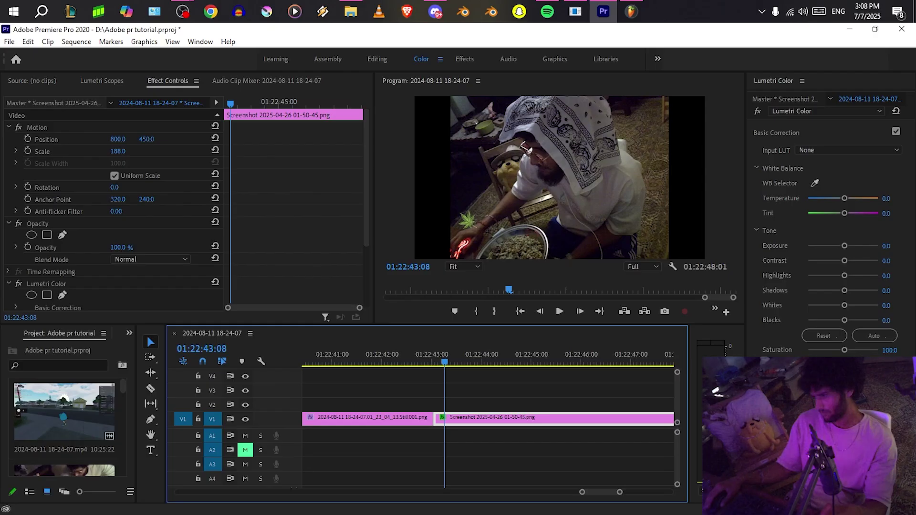
pyautogui.scroll(2, 457, 421)
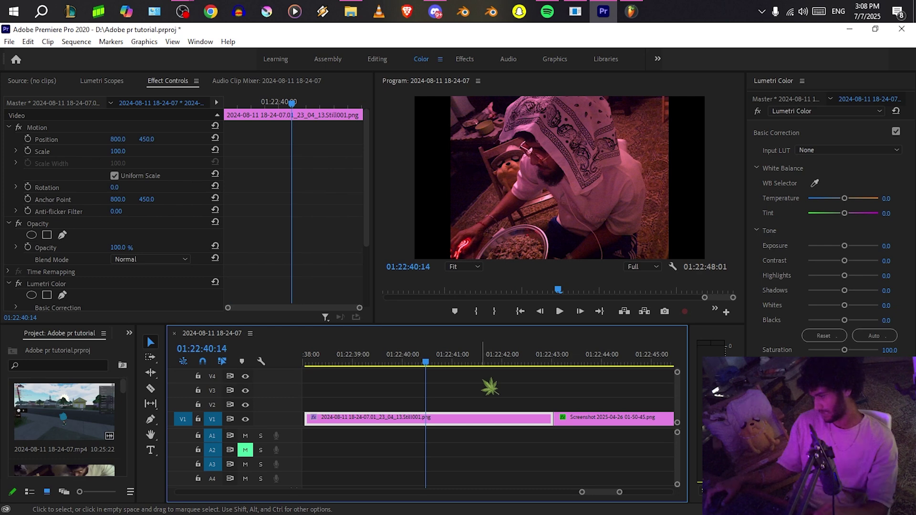
pyautogui.hotkey('ctrl', 'z')
pyautogui.hotkey('ctrl', 'z')
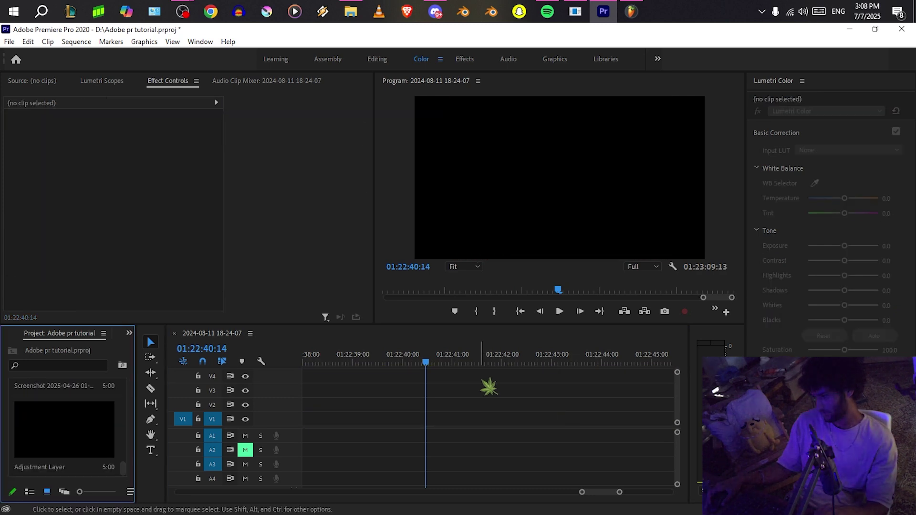
pyautogui.hotkey('ctrl', 'shift', 'z')
pyautogui.hotkey('ctrl', 'shift', 'z')
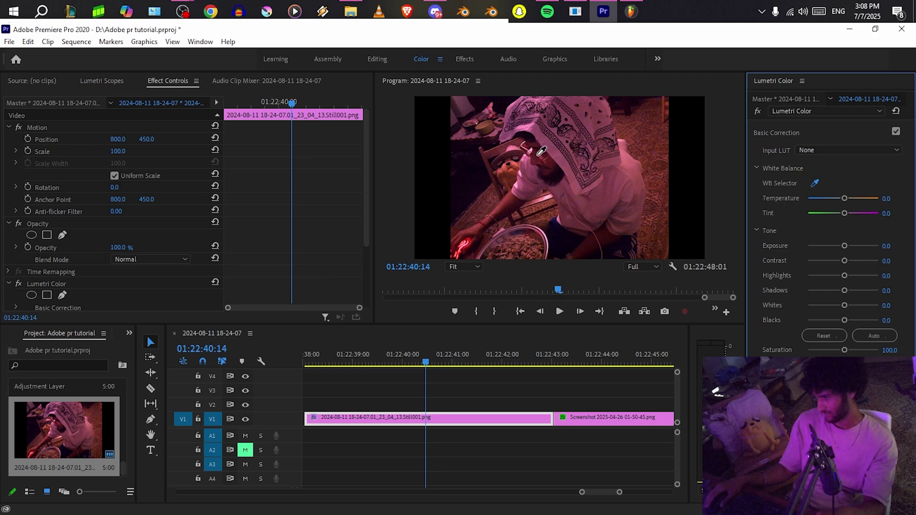
# White-balance the still image by sampling the white bandana with the WB Selector, and preview it full screen.
pyautogui.click(526, 126)
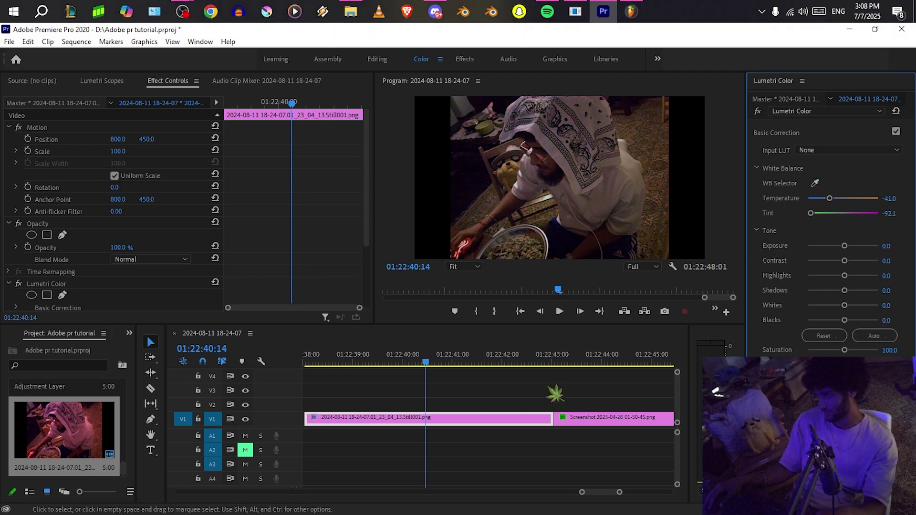
pyautogui.hotkey('ctrl', '`')
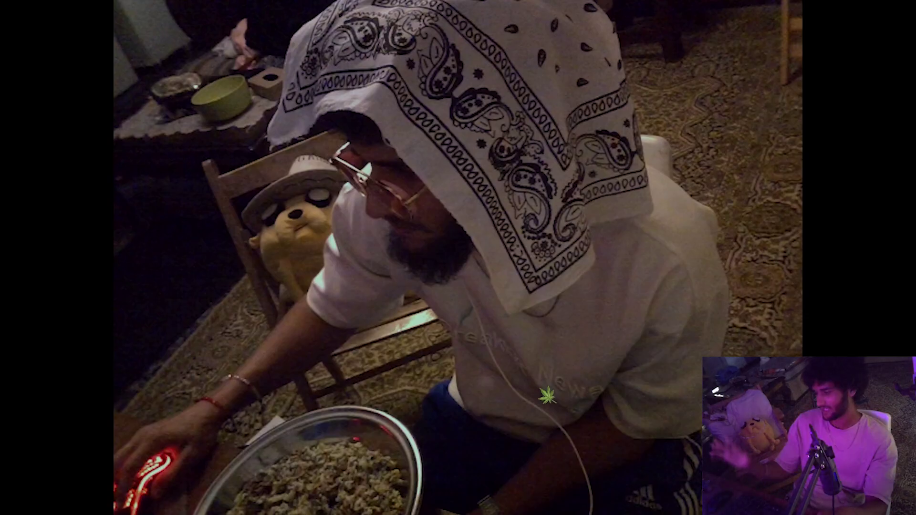
pyautogui.hotkey('ctrl', '`')
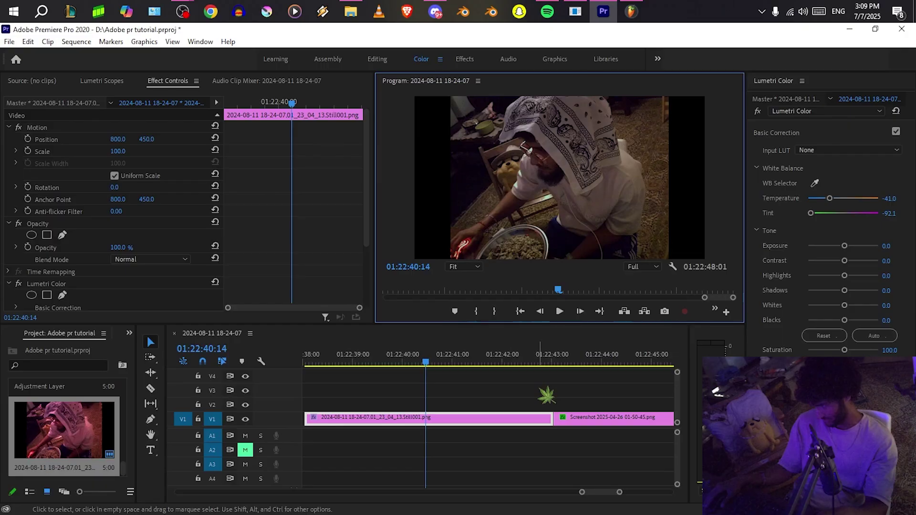
# Raise the still image's Lumetri exposure to 1.0 and compare it with the adjacent Screenshot clip.
pyautogui.moveTo(542, 364)
pyautogui.mouseDown()
pyautogui.moveTo(572, 364)
pyautogui.moveTo(540, 364)
pyautogui.mouseUp()
pyautogui.click(542, 411)
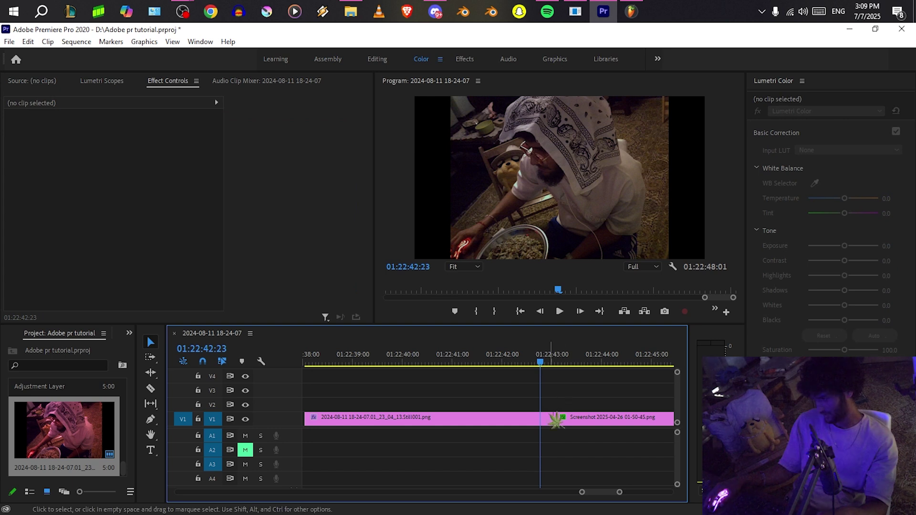
pyautogui.click(547, 418)
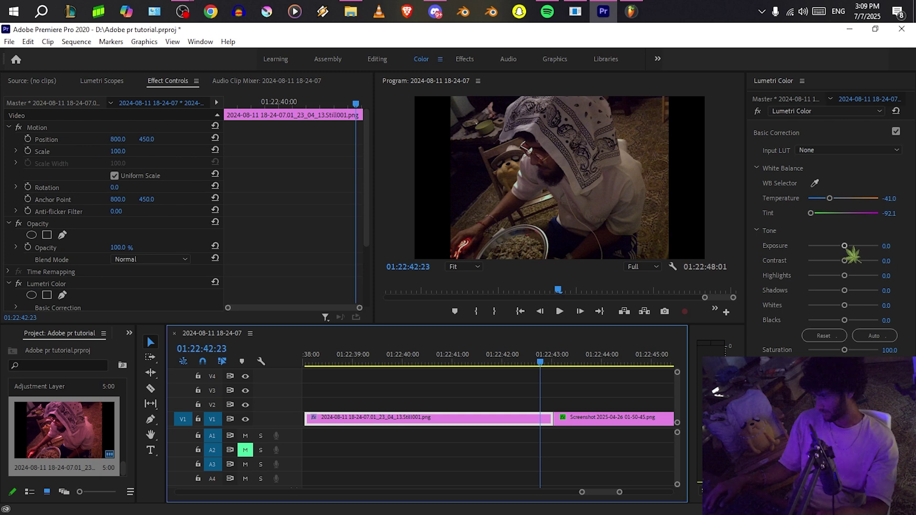
pyautogui.moveTo(844, 245); pyautogui.dragTo(851, 246)
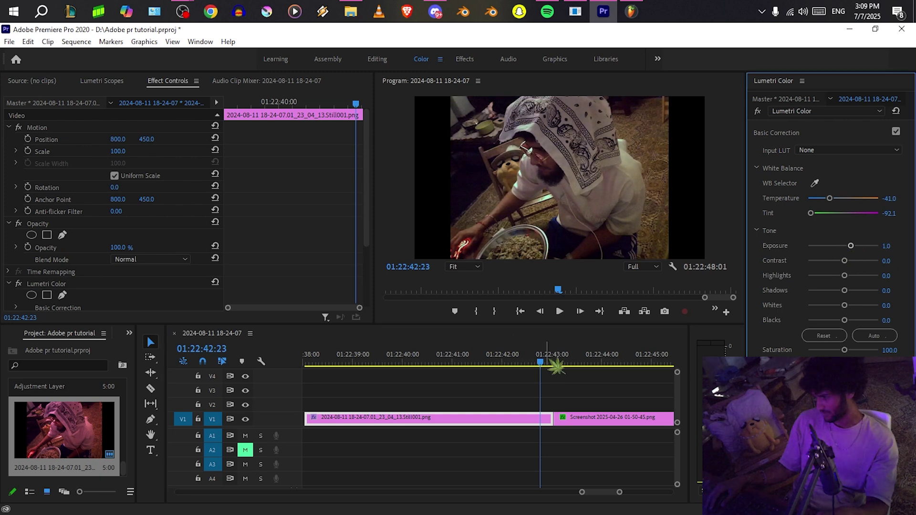
pyautogui.moveTo(545, 356)
pyautogui.mouseDown()
pyautogui.moveTo(561, 356)
pyautogui.moveTo(548, 355)
pyautogui.mouseUp()
pyautogui.moveTo(850, 246); pyautogui.dragTo(850, 246)
pyautogui.moveTo(568, 358); pyautogui.dragTo(545, 363)
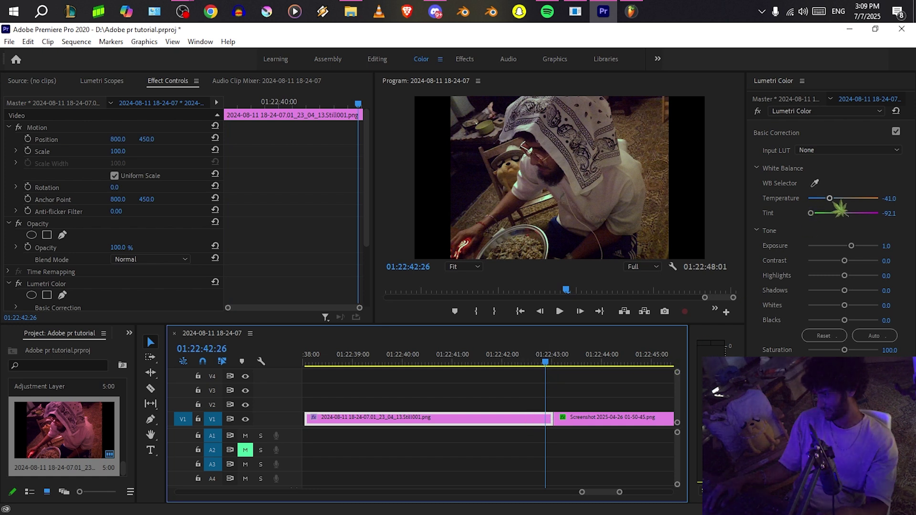
# Set the still image's temperature to -69.4 and exposure to 0.7, comparing it with the Screenshot clip.
pyautogui.moveTo(833, 200); pyautogui.dragTo(829, 199)
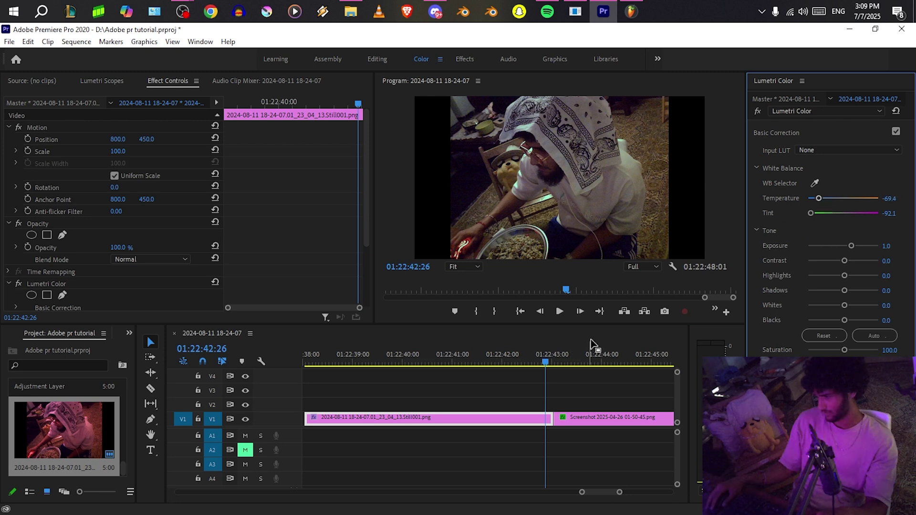
pyautogui.moveTo(553, 353)
pyautogui.mouseDown()
pyautogui.moveTo(565, 352)
pyautogui.moveTo(549, 352)
pyautogui.mouseUp()
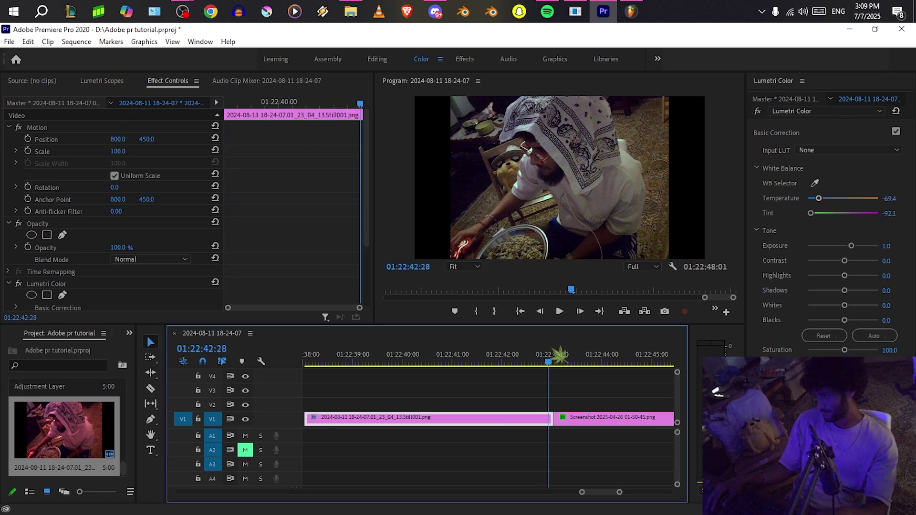
pyautogui.moveTo(850, 247); pyautogui.dragTo(848, 247)
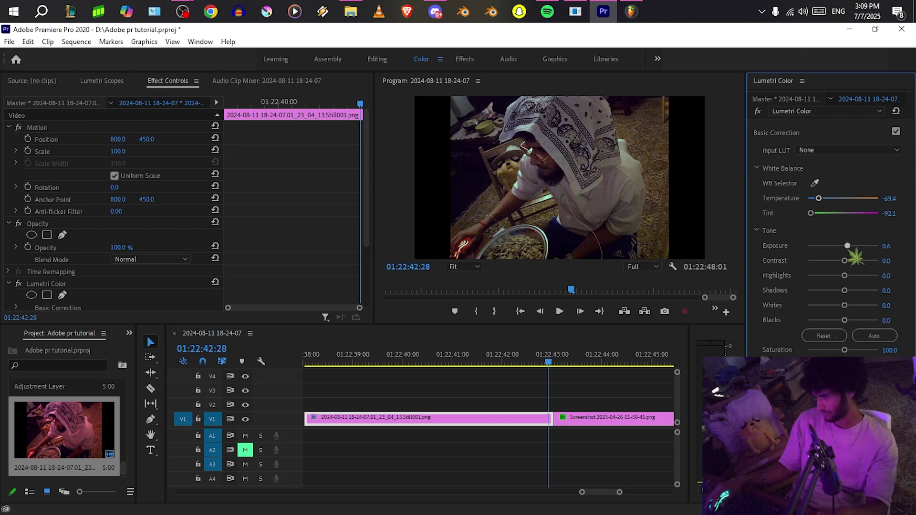
pyautogui.click(560, 362)
pyautogui.moveTo(566, 367); pyautogui.dragTo(549, 364)
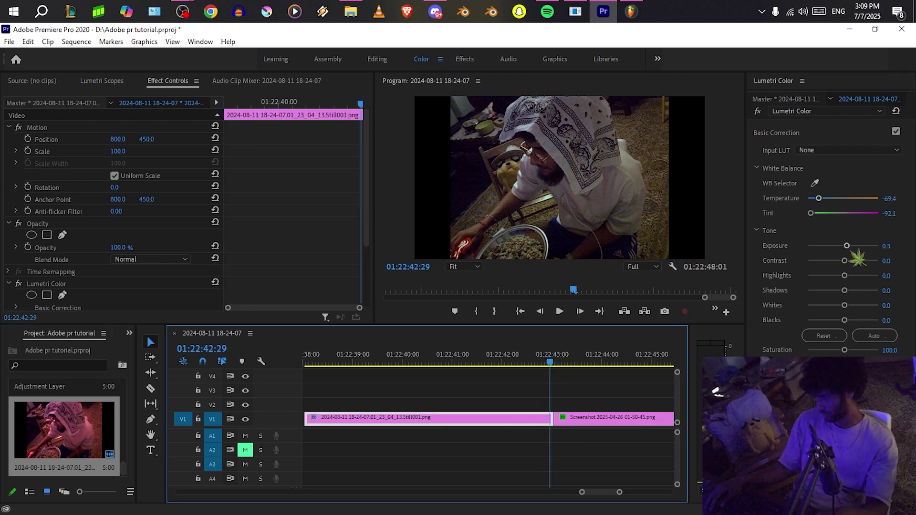
pyautogui.moveTo(847, 245); pyautogui.dragTo(848, 245)
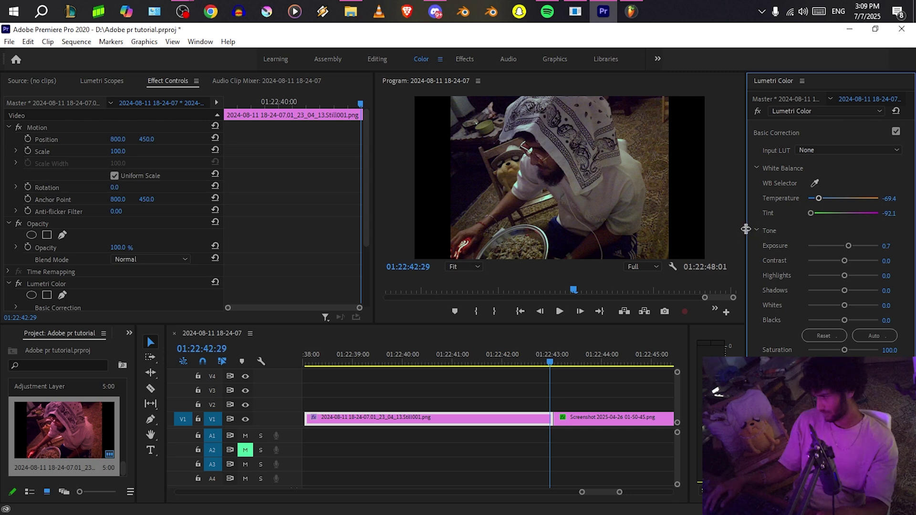
# Widen the Lumetri Color controls and fine-tune the still image's exposure to 0.8, comparing it with the Screenshot clip.
pyautogui.moveTo(747, 234); pyautogui.dragTo(709, 238)
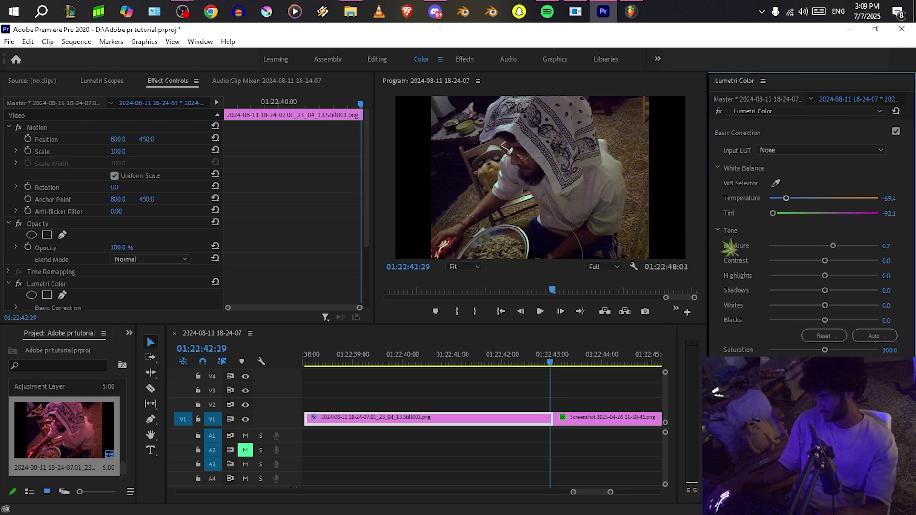
pyautogui.click(834, 246)
pyautogui.moveTo(835, 246); pyautogui.dragTo(833, 245)
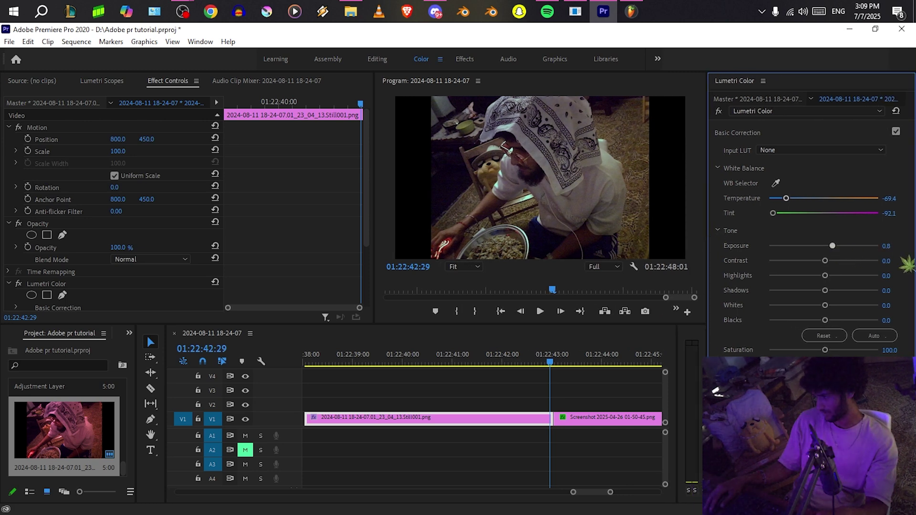
pyautogui.moveTo(555, 362); pyautogui.dragTo(536, 362)
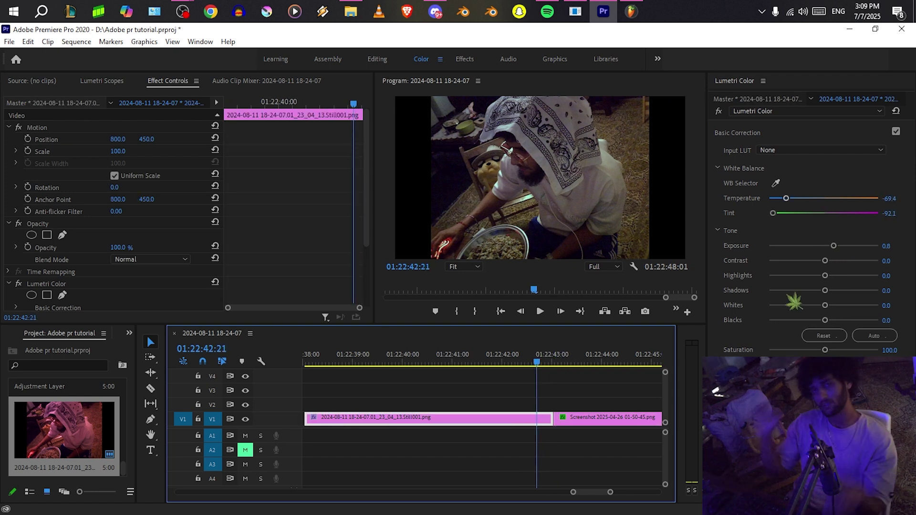
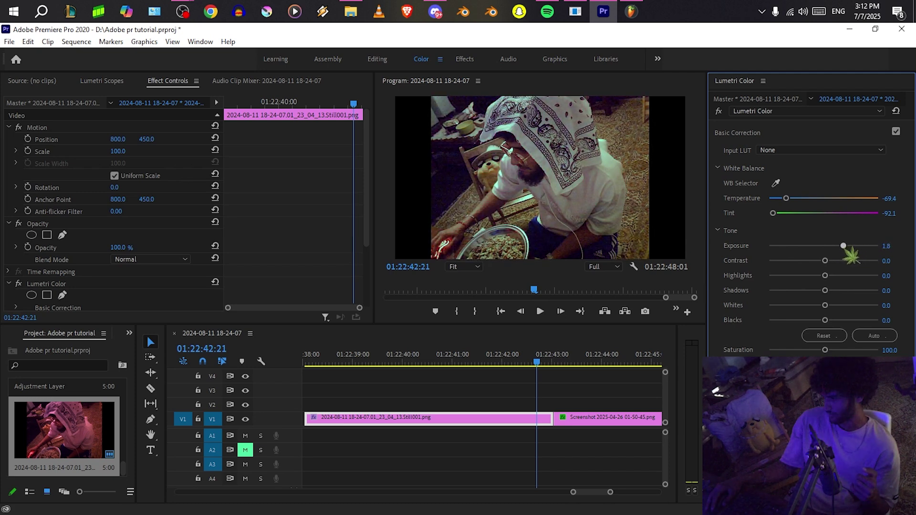
# Try extreme whites and exposure values on the still image, resetting each of them to 0.0.
pyautogui.moveTo(824, 305); pyautogui.dragTo(905, 313)
pyautogui.doubleClick(877, 246)
pyautogui.moveTo(747, 315); pyautogui.dragTo(799, 305)
pyautogui.doubleClick(799, 305)
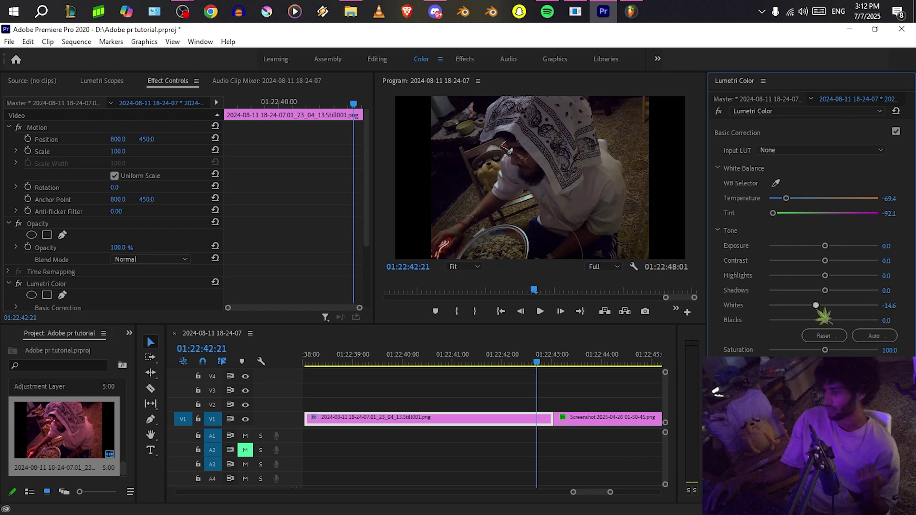
pyautogui.moveTo(824, 245); pyautogui.dragTo(878, 247)
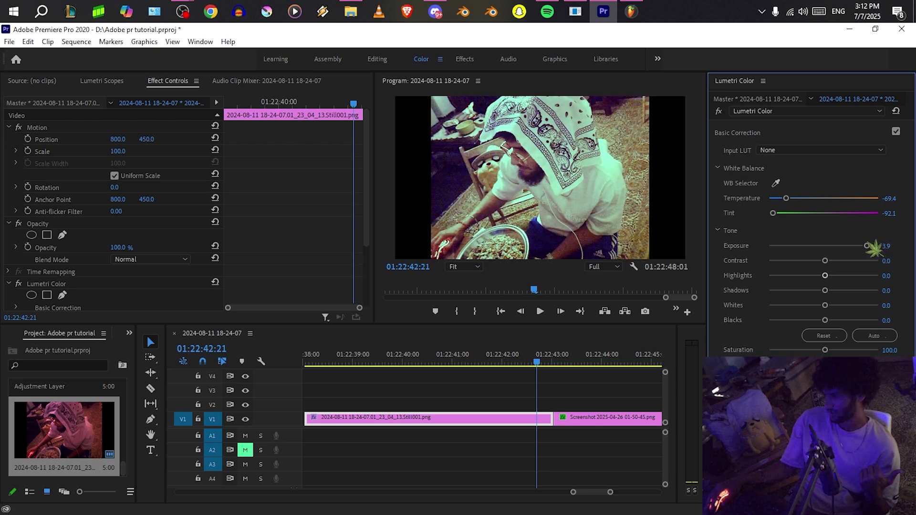
pyautogui.doubleClick(867, 246)
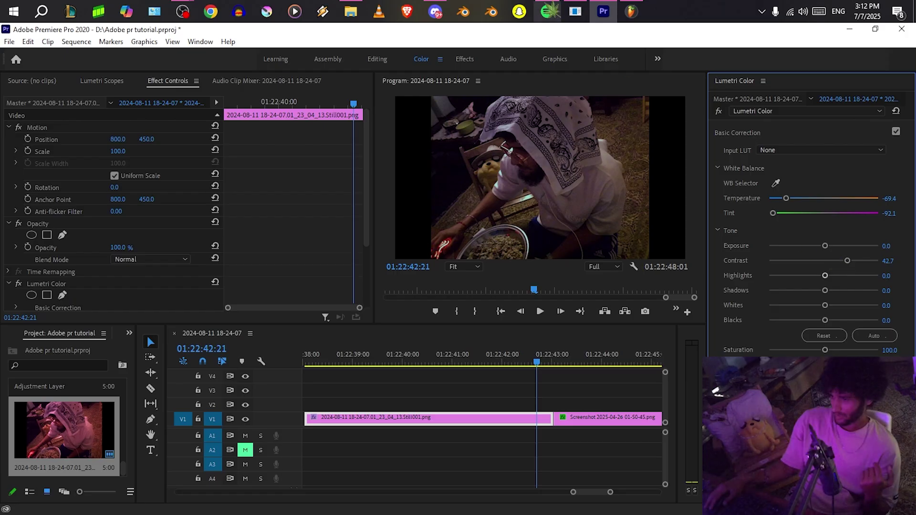
pyautogui.click(183, 13)
pyautogui.click(173, 77)
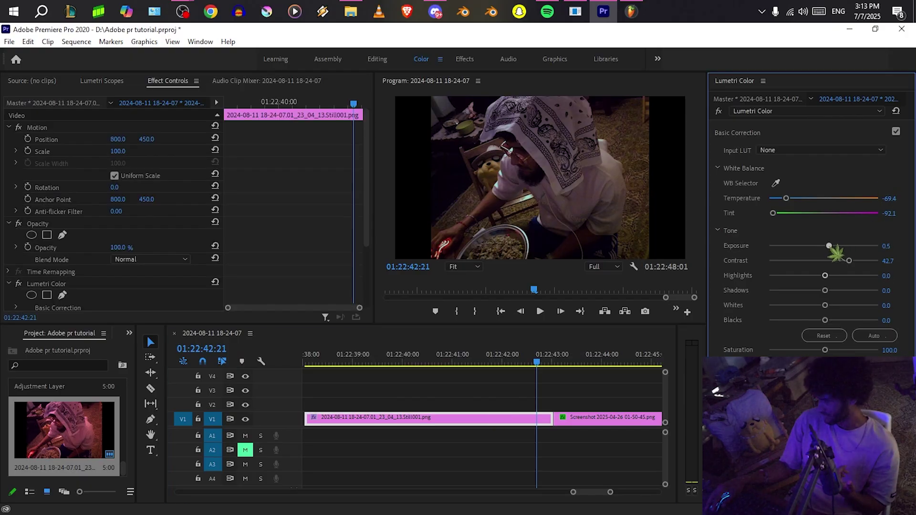
# Try a lower exposure on the still image, and reset the exposure and contrast to 0.0.
pyautogui.moveTo(825, 246); pyautogui.dragTo(804, 260)
pyautogui.doubleClick(806, 245)
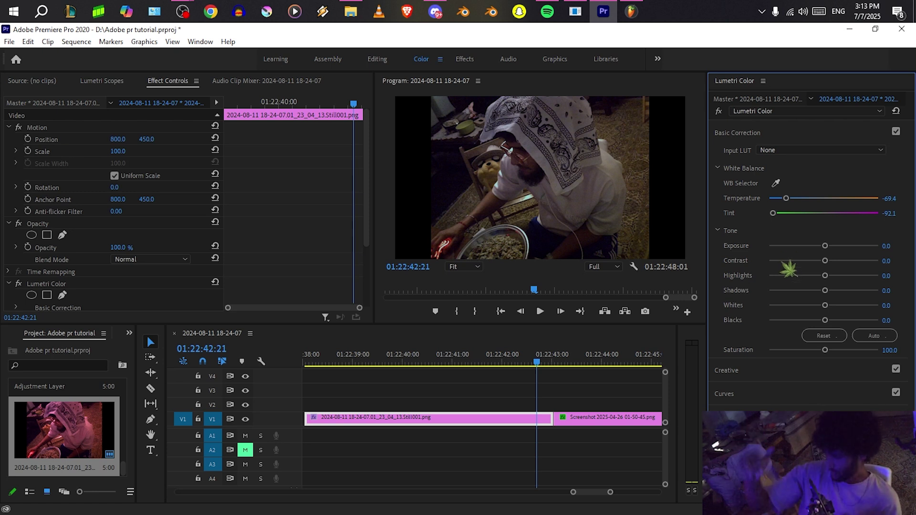
# Add a shadow point and a highlight point to the white RGB curve and bend it slightly below the diagonal.
pyautogui.click(790, 395)
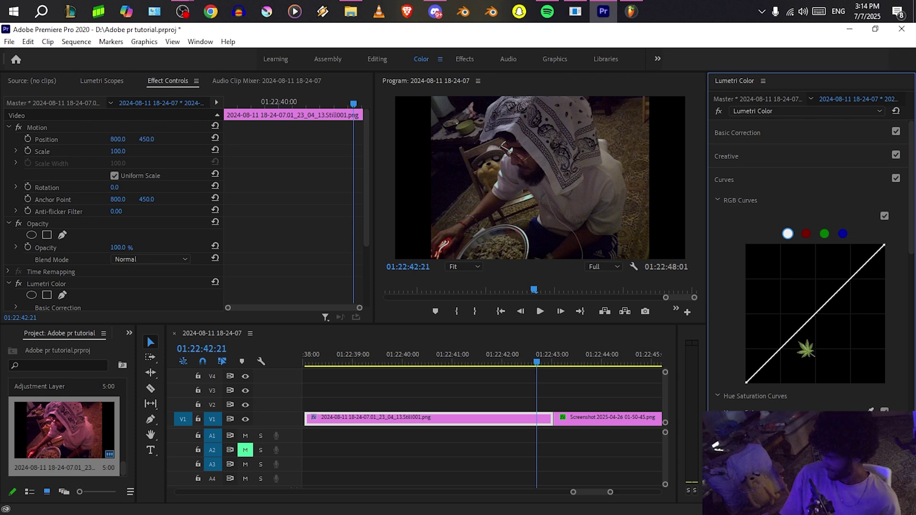
pyautogui.moveTo(790, 348); pyautogui.dragTo(801, 347)
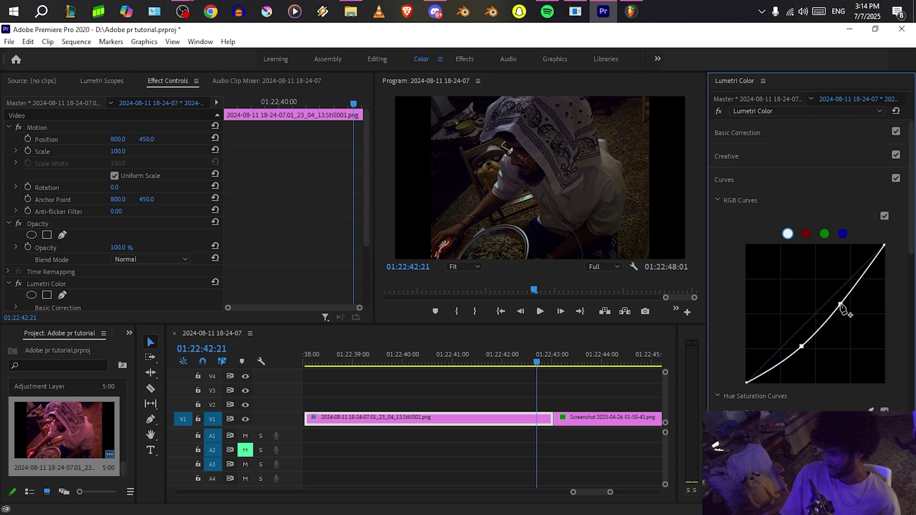
pyautogui.moveTo(841, 305); pyautogui.dragTo(831, 296)
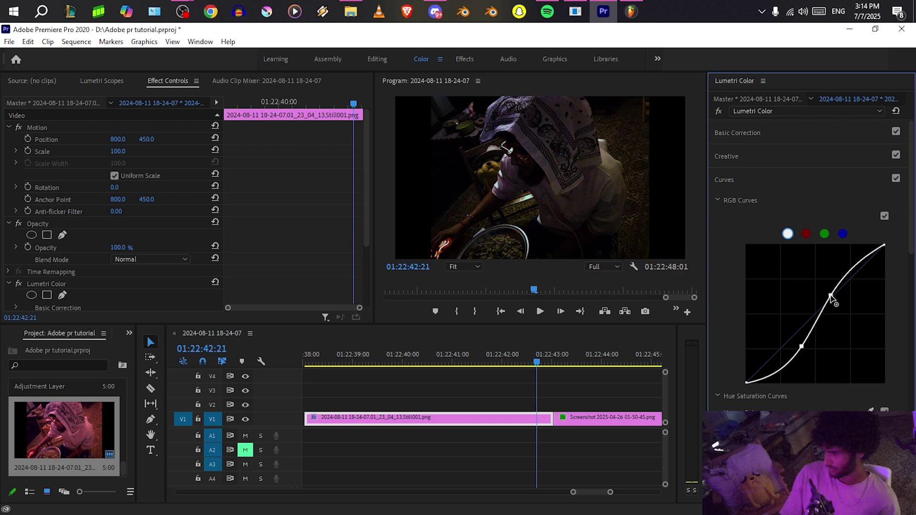
pyautogui.moveTo(799, 346)
pyautogui.mouseDown()
pyautogui.moveTo(787, 338)
pyautogui.moveTo(799, 345)
pyautogui.mouseUp()
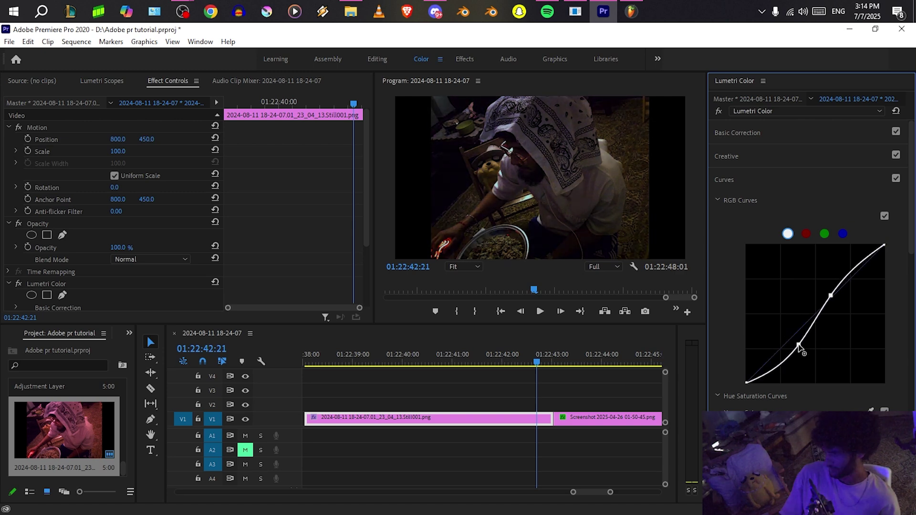
pyautogui.moveTo(830, 296); pyautogui.dragTo(842, 303)
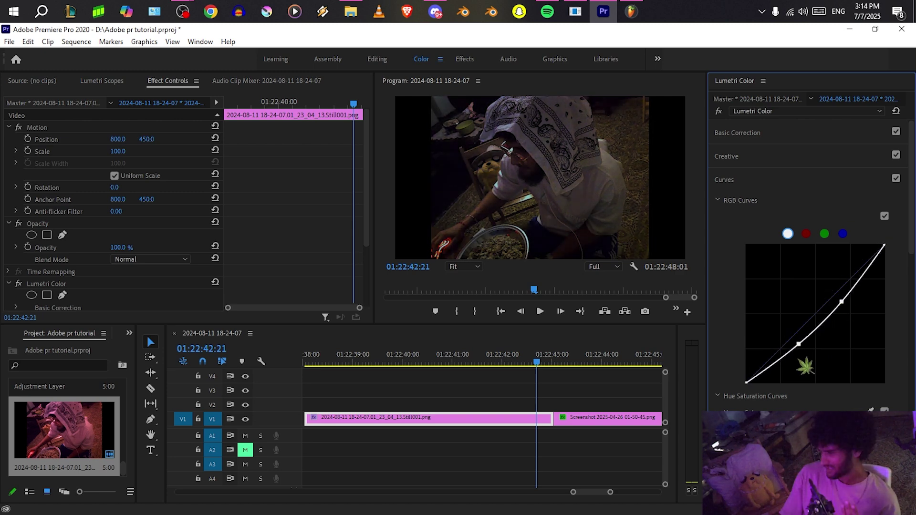
# Try lifting the RGB curve's shadow point and lowering its highlight point to flatten the still image's contrast.
pyautogui.moveTo(795, 348); pyautogui.dragTo(773, 329)
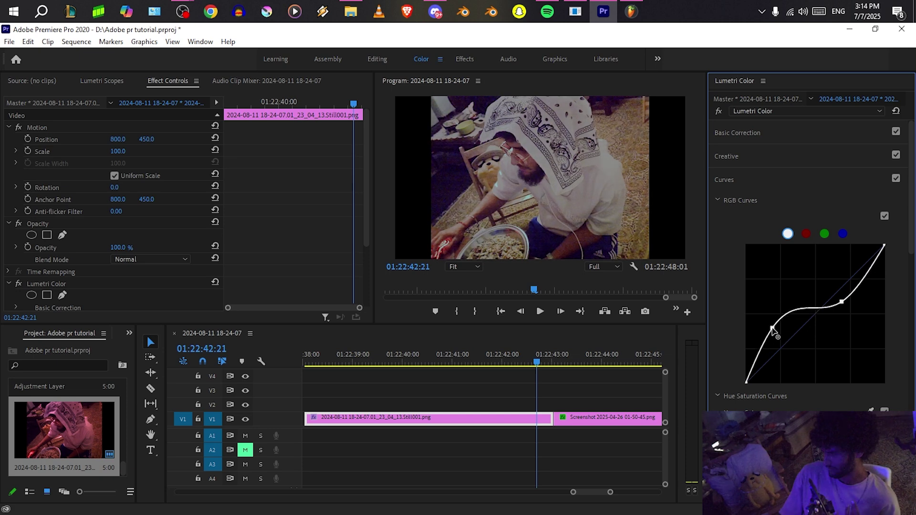
pyautogui.moveTo(848, 304); pyautogui.dragTo(854, 300)
pyautogui.moveTo(773, 328); pyautogui.dragTo(781, 347)
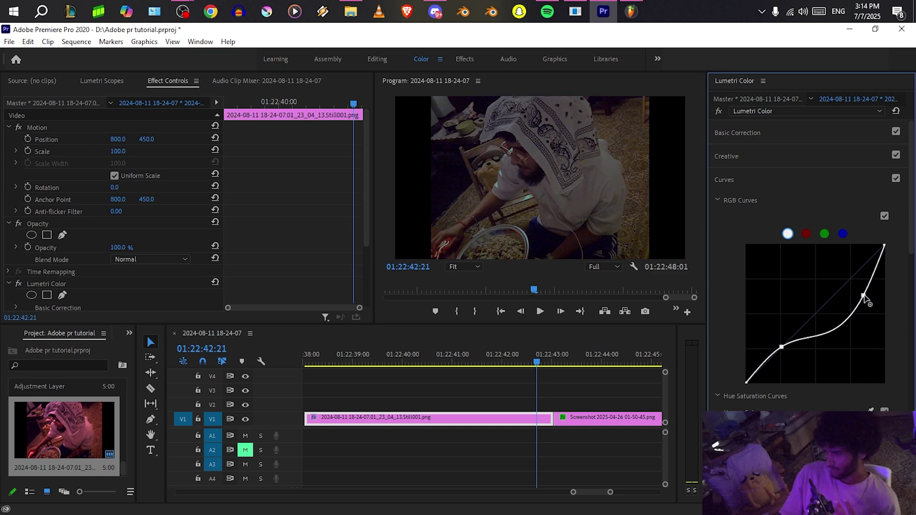
pyautogui.moveTo(845, 287)
pyautogui.mouseDown()
pyautogui.moveTo(881, 310)
pyautogui.moveTo(859, 285)
pyautogui.mouseUp()
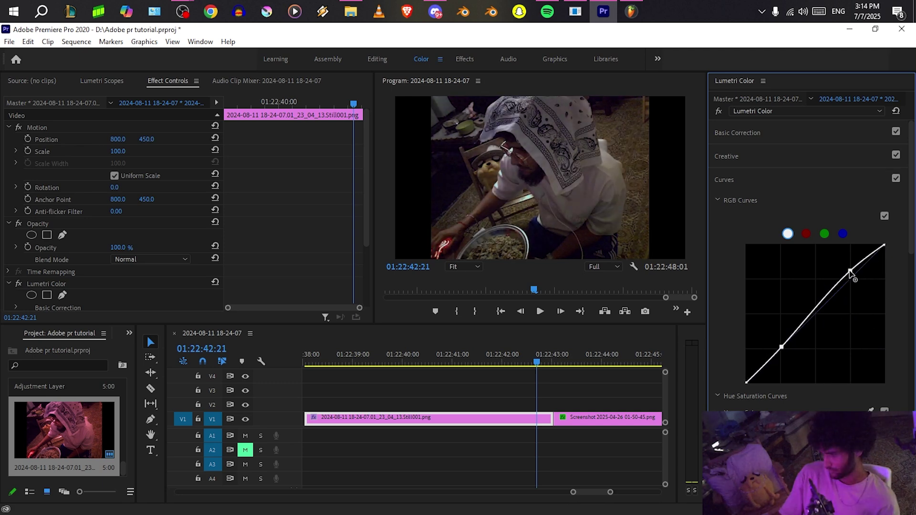
# Shape the white RGB curve into an S by raising the highlights and lowering the shadows, and preview the image full screen.
pyautogui.moveTo(835, 267); pyautogui.dragTo(814, 245)
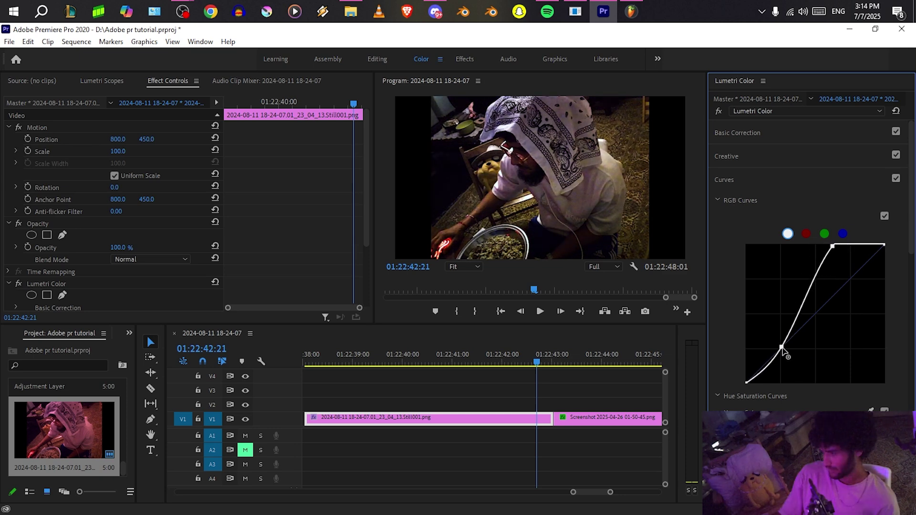
pyautogui.moveTo(782, 351); pyautogui.dragTo(787, 329)
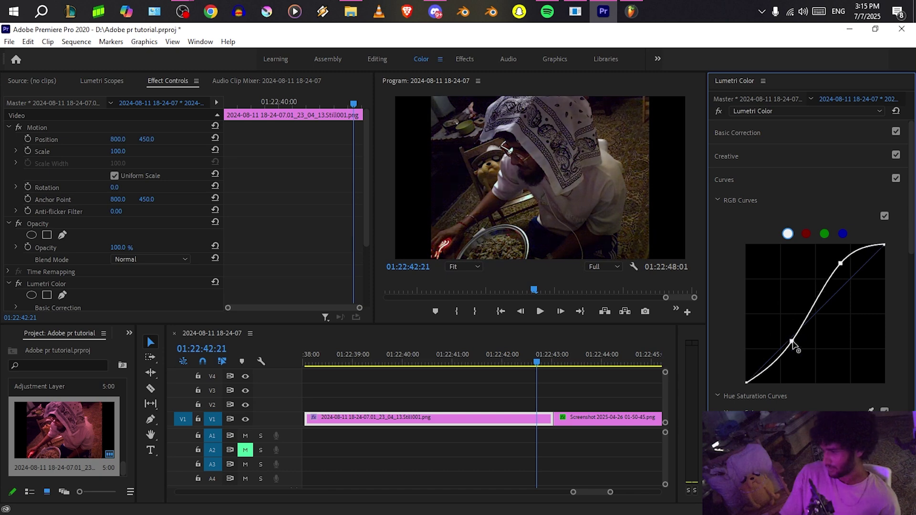
pyautogui.moveTo(751, 311); pyautogui.dragTo(793, 352)
pyautogui.hotkey('ctrl', '`')
pyautogui.hotkey('ctrl', '`')
# Refine the contrast S-curve by nudging its highlight and shadow points, keeping highlights above and shadows below the diagonal.
pyautogui.moveTo(840, 264); pyautogui.dragTo(844, 273)
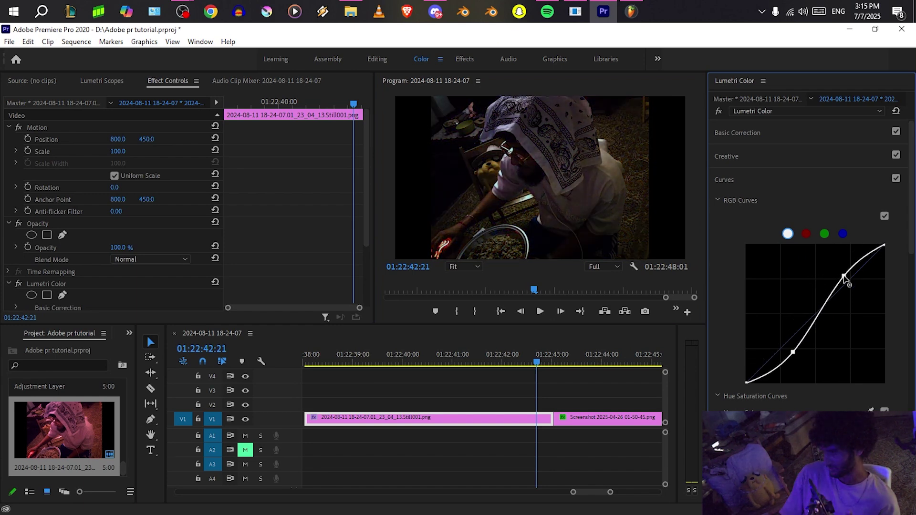
pyautogui.moveTo(792, 353); pyautogui.dragTo(787, 349)
pyautogui.moveTo(843, 276); pyautogui.dragTo(836, 272)
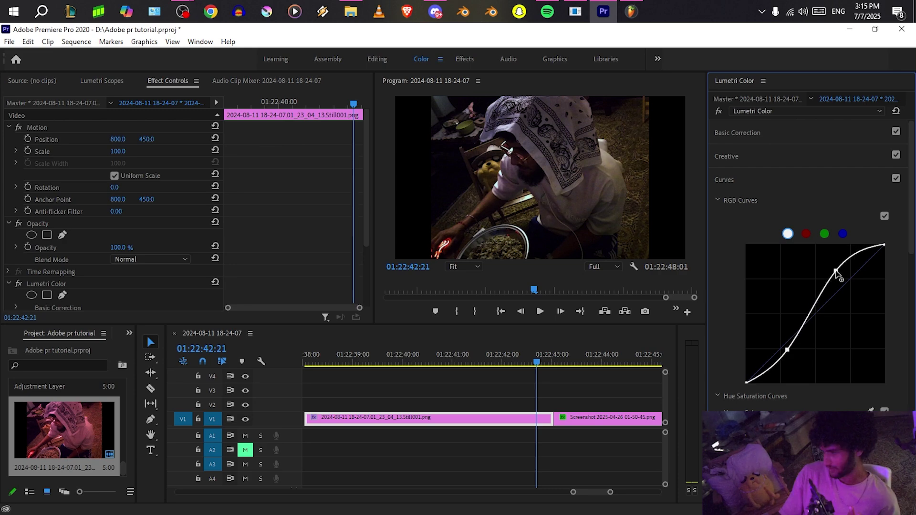
# Preview the still image full screen and reset the white RGB curve to a straight diagonal.
pyautogui.hotkey('ctrl', '`')
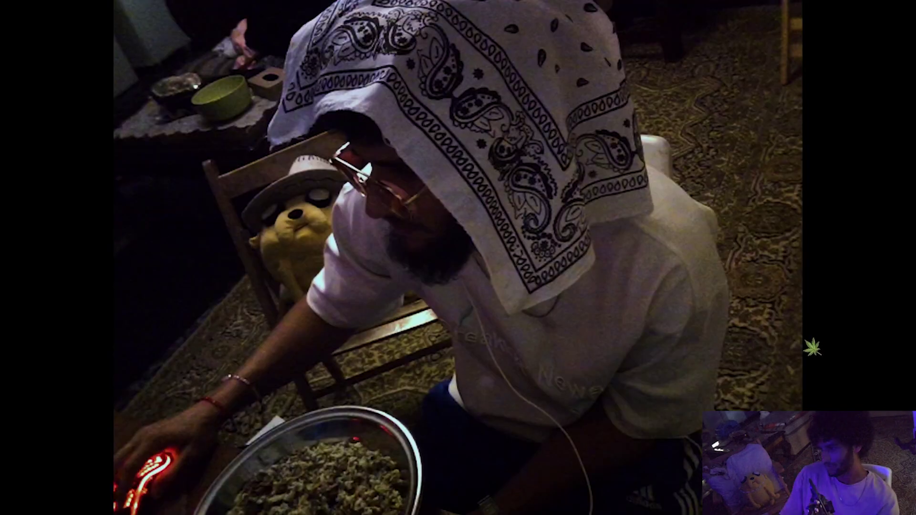
pyautogui.hotkey('ctrl', '`')
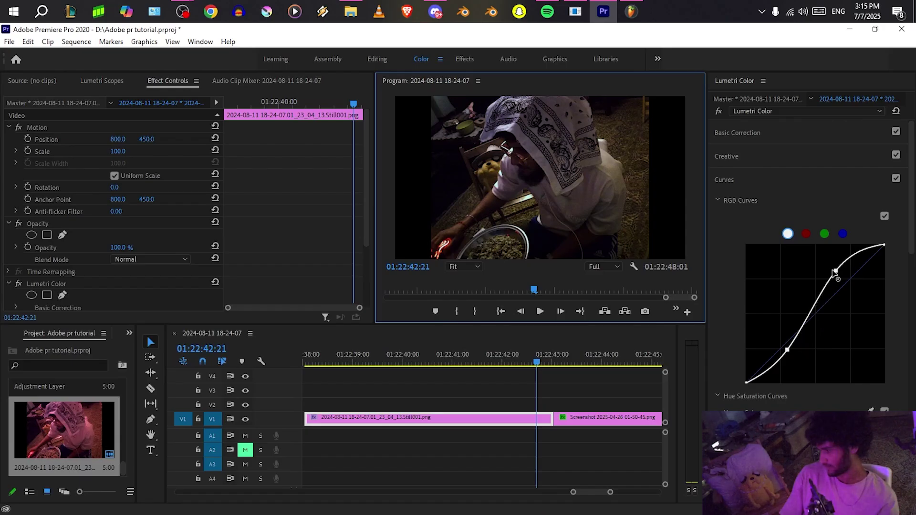
pyautogui.doubleClick(848, 281)
pyautogui.moveTo(852, 275); pyautogui.dragTo(852, 275)
pyautogui.doubleClick(852, 275)
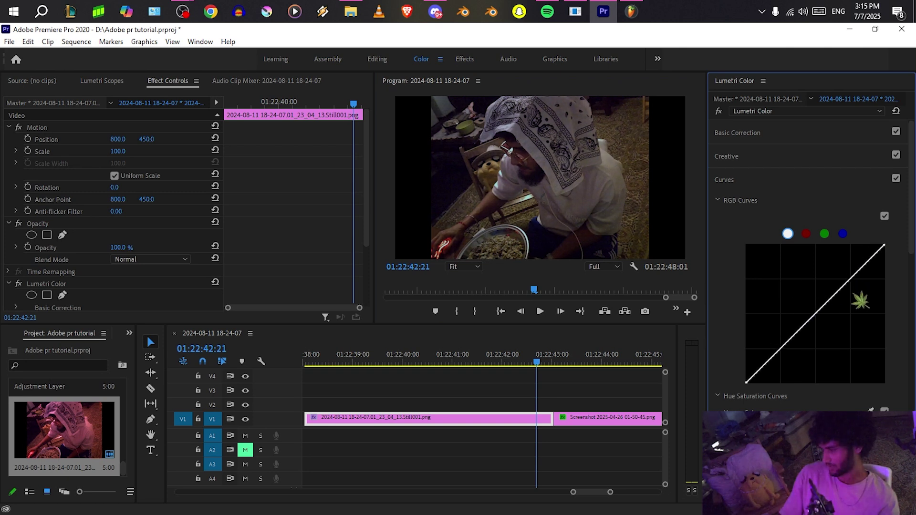
# Try bending the white RGB curve above the diagonal with one highlight point, and reset the curve to a straight line.
pyautogui.moveTo(849, 285); pyautogui.dragTo(831, 269)
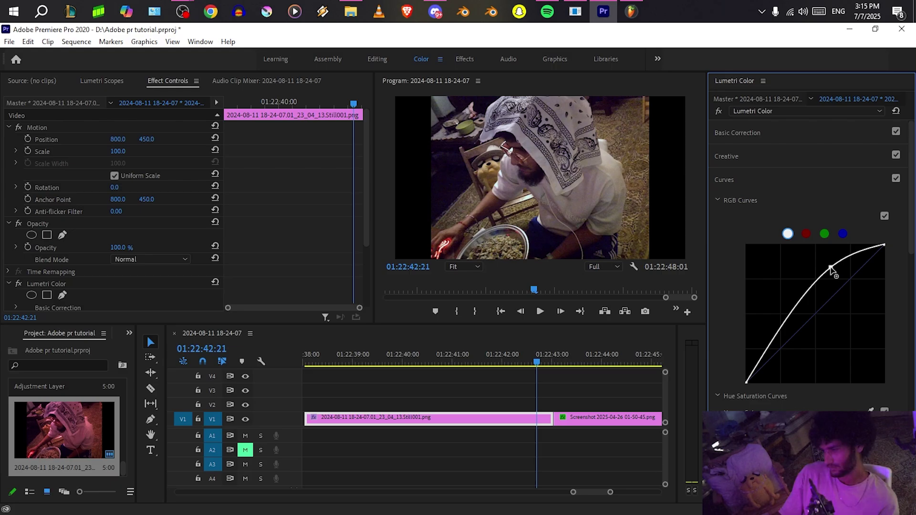
pyautogui.hotkey('ctrl', '`')
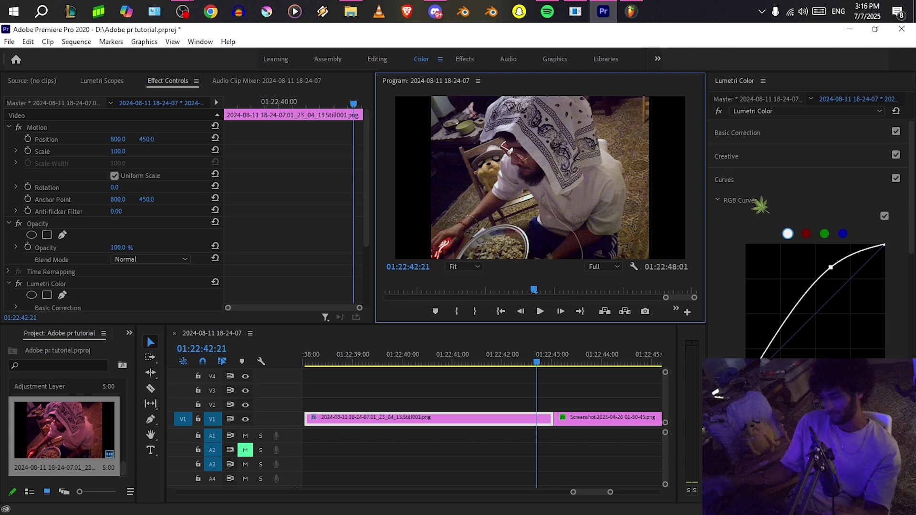
pyautogui.doubleClick(830, 267)
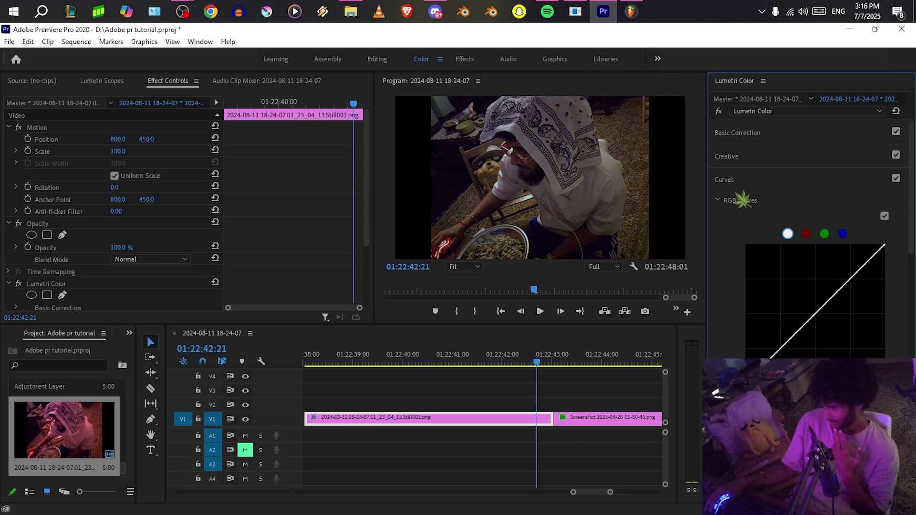
# Try Highlights at 37.5 and Shadows at -57.3 in the Basic Correction tone settings, resetting both to 0.
pyautogui.click(738, 133)
pyautogui.moveTo(826, 276); pyautogui.dragTo(807, 291)
pyautogui.moveTo(801, 290); pyautogui.dragTo(792, 291)
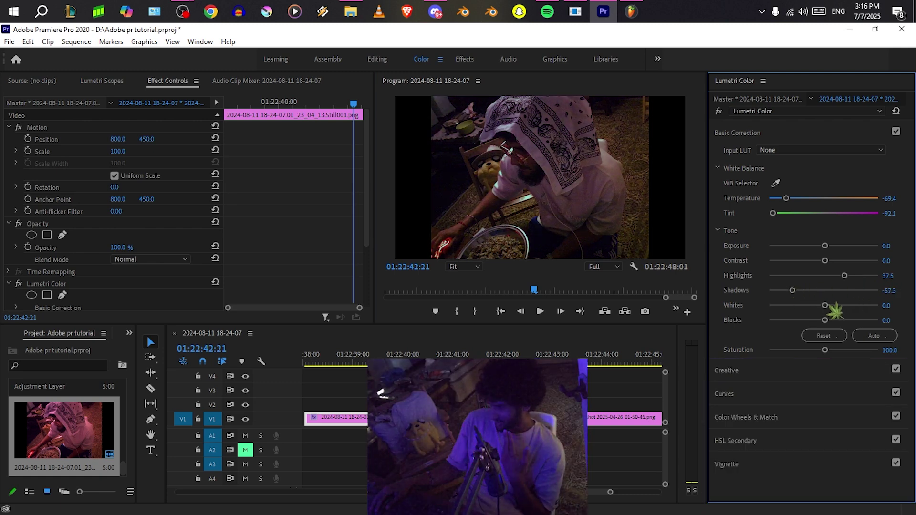
pyautogui.doubleClick(845, 275)
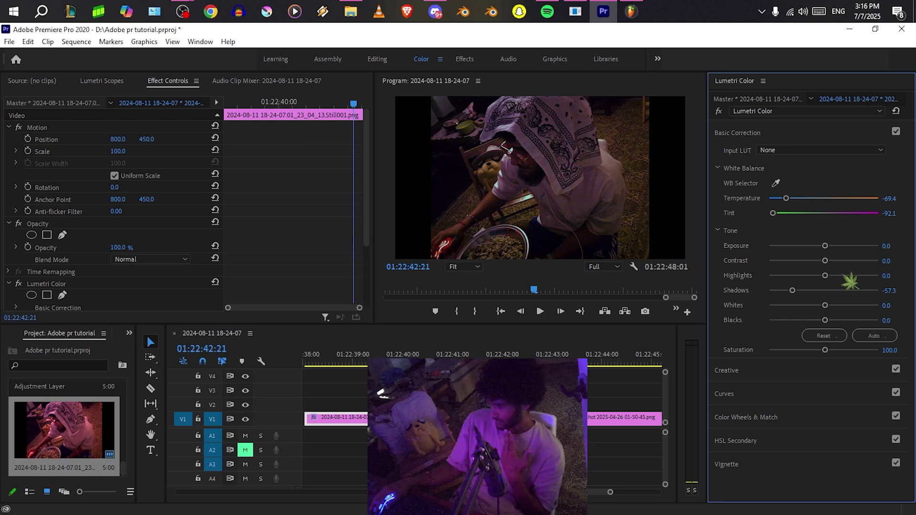
pyautogui.doubleClick(792, 290)
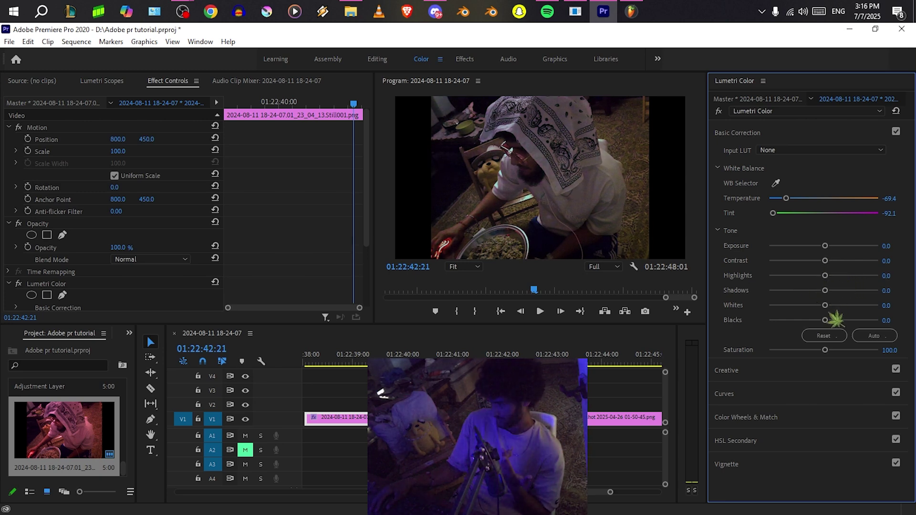
# Try Whites at 100 and Saturation at 200 on the still image, resetting each to its default.
pyautogui.moveTo(824, 305); pyautogui.dragTo(909, 317)
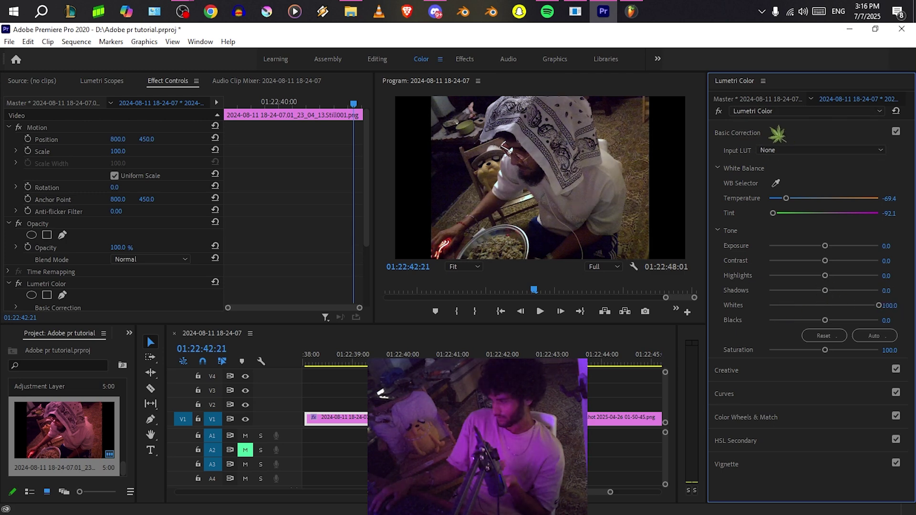
pyautogui.doubleClick(878, 306)
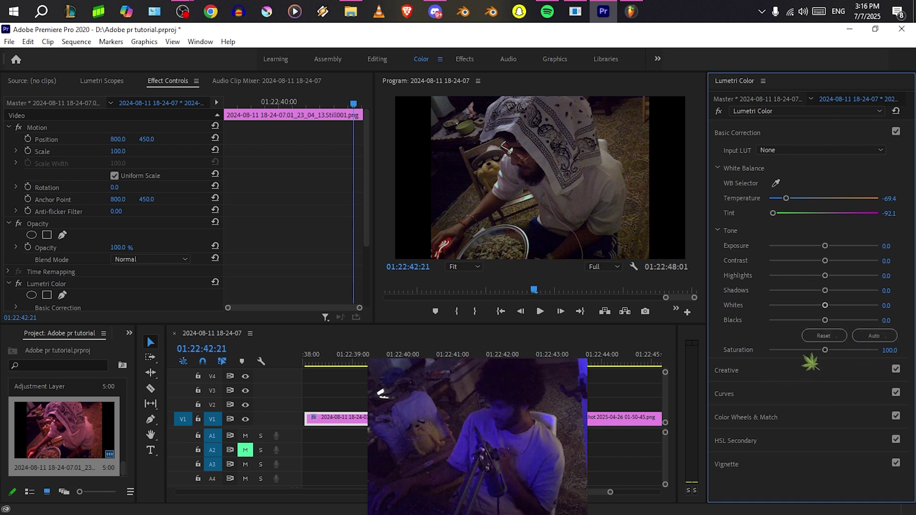
pyautogui.moveTo(838, 355); pyautogui.dragTo(900, 351)
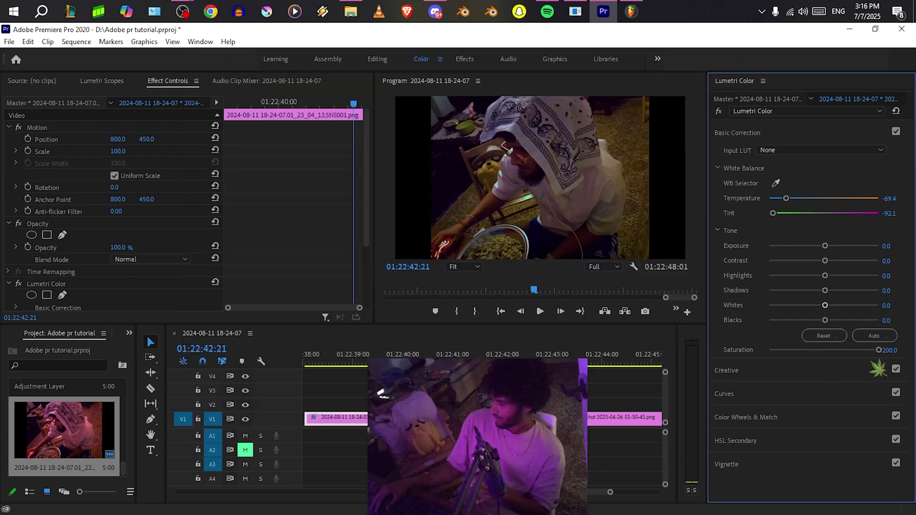
pyautogui.doubleClick(880, 353)
# Switch to Armoury Crate, adjust the Starry night background color in Aura Sync, and return to Premiere Pro.
pyautogui.press('super')
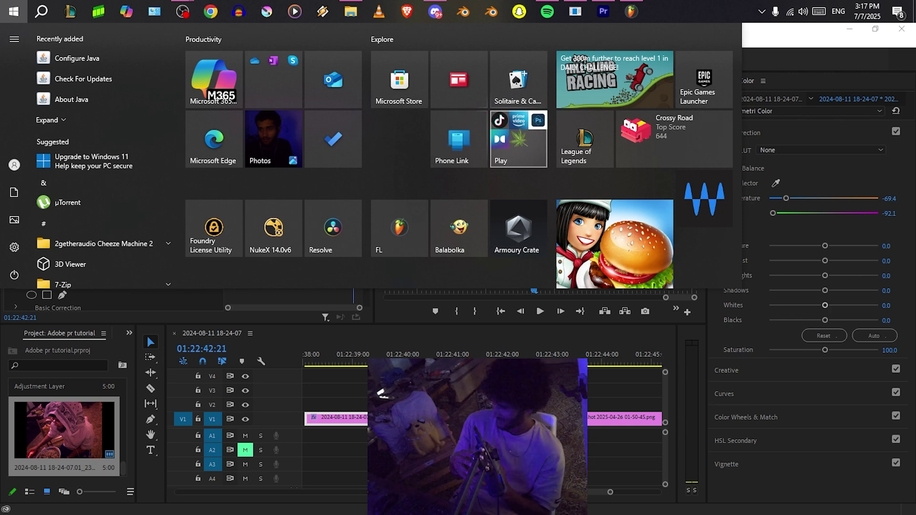
pyautogui.click(525, 241)
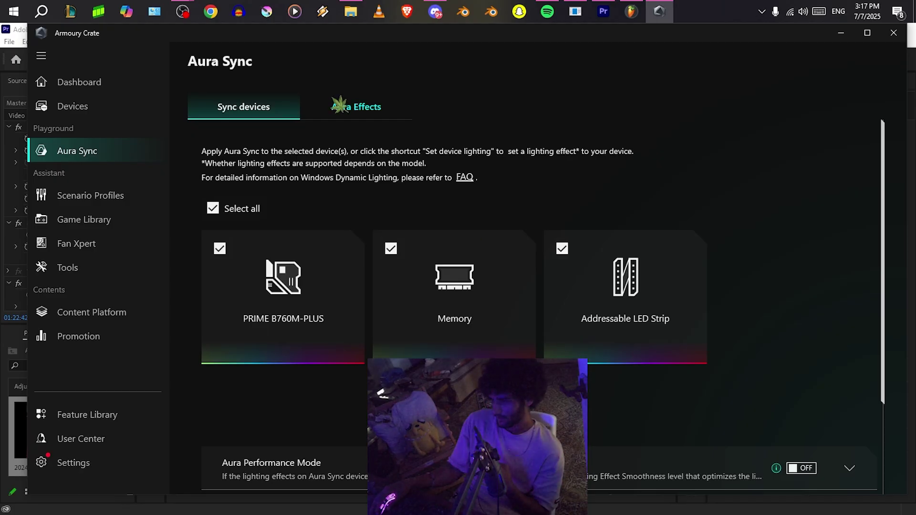
pyautogui.click(423, 186)
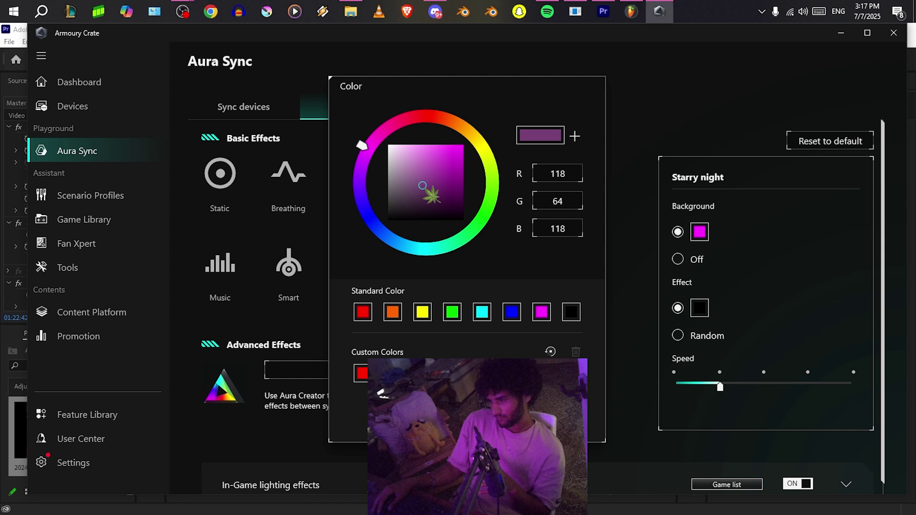
pyautogui.moveTo(423, 186); pyautogui.dragTo(425, 184)
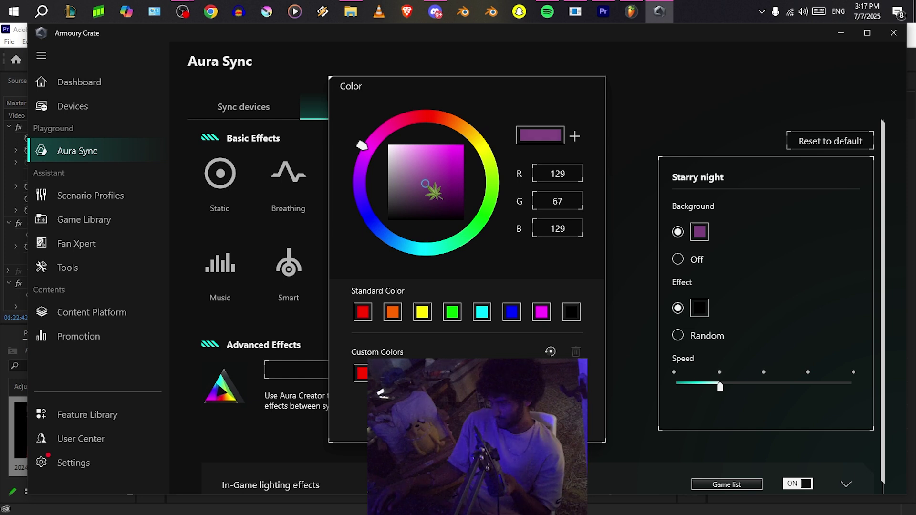
pyautogui.moveTo(425, 184); pyautogui.dragTo(483, 143)
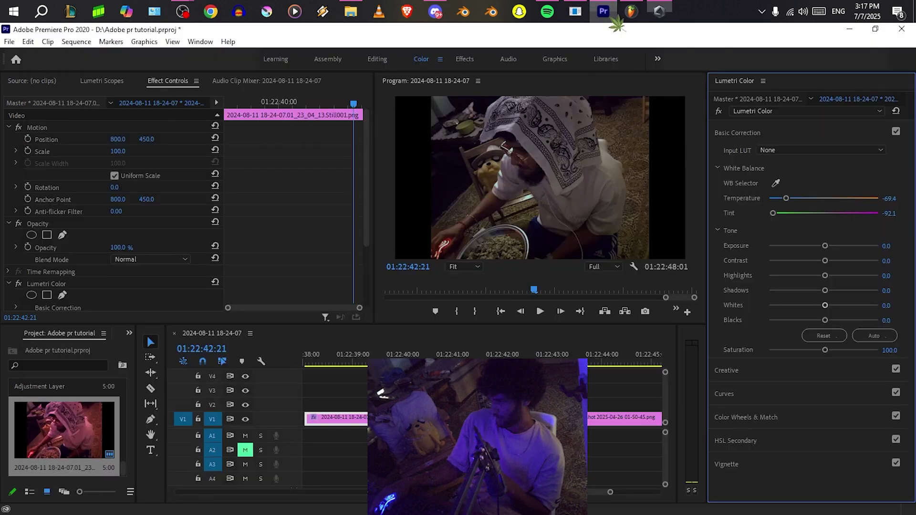
pyautogui.click(597, 11)
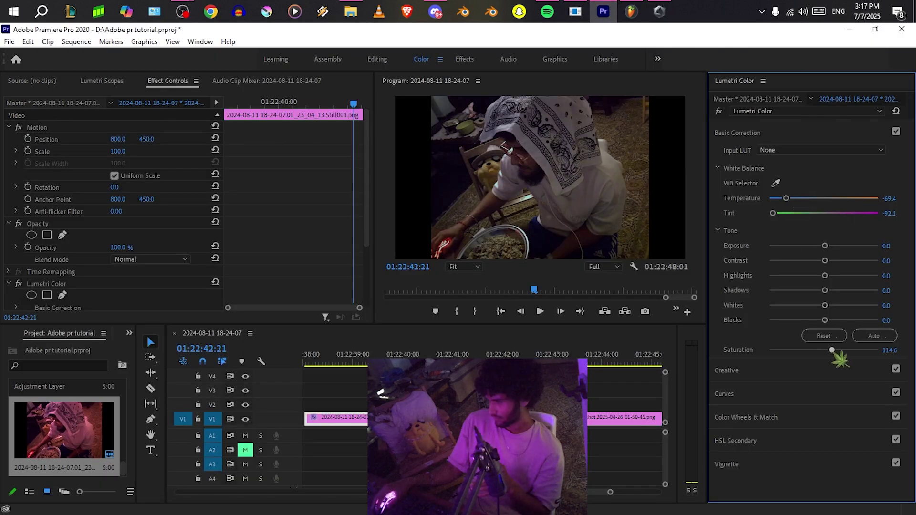
# Try Exposure at 1.9 on the still image and compare Saturation at 100 and 200.
pyautogui.moveTo(833, 350); pyautogui.dragTo(879, 351)
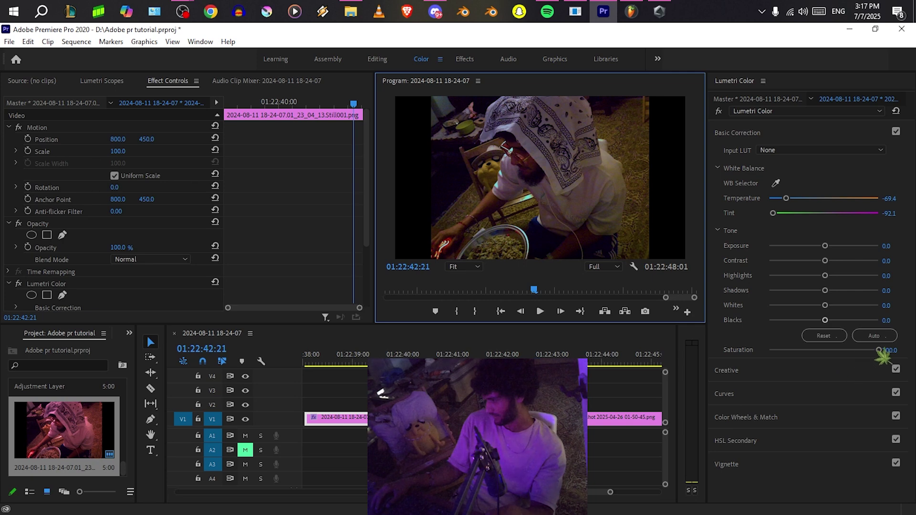
pyautogui.moveTo(879, 351); pyautogui.dragTo(782, 353)
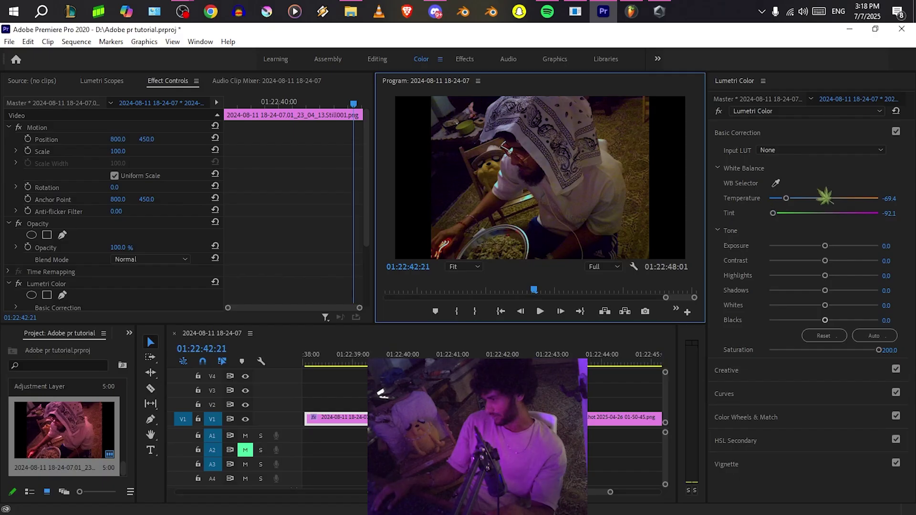
pyautogui.moveTo(845, 245); pyautogui.dragTo(852, 252)
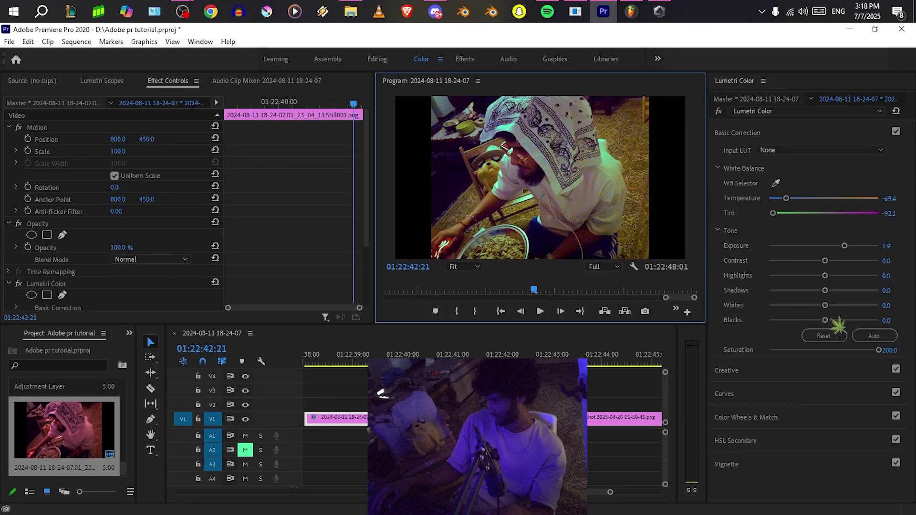
pyautogui.moveTo(878, 350); pyautogui.dragTo(825, 353)
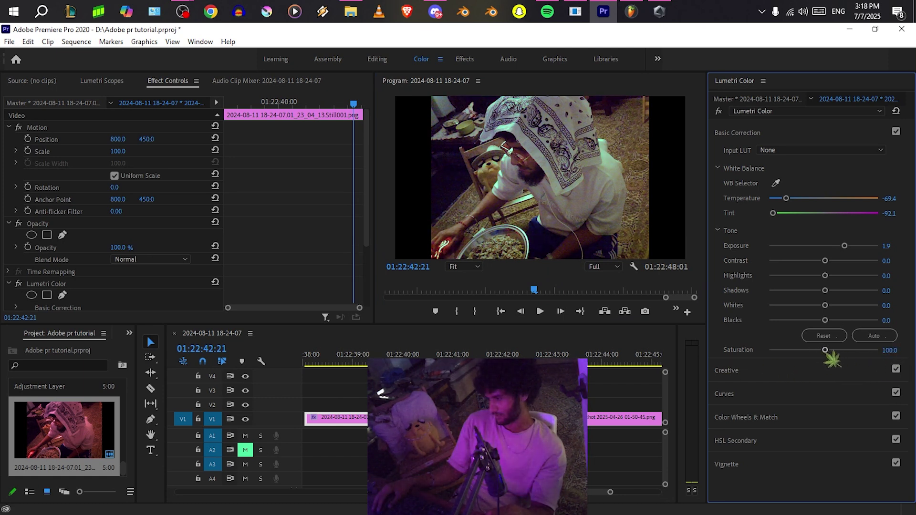
pyautogui.moveTo(841, 360); pyautogui.dragTo(903, 356)
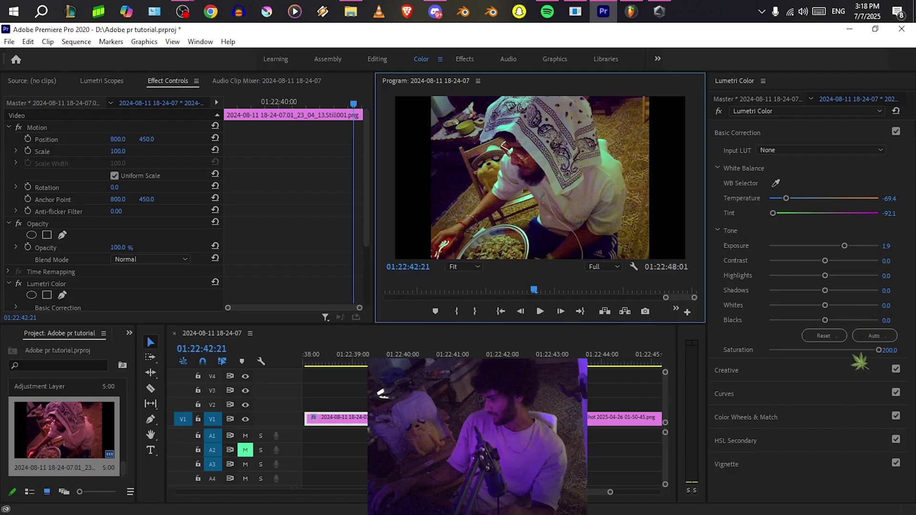
# Reset the whole Lumetri Color effect on the still image to its defaults.
pyautogui.click(859, 361)
pyautogui.click(781, 154)
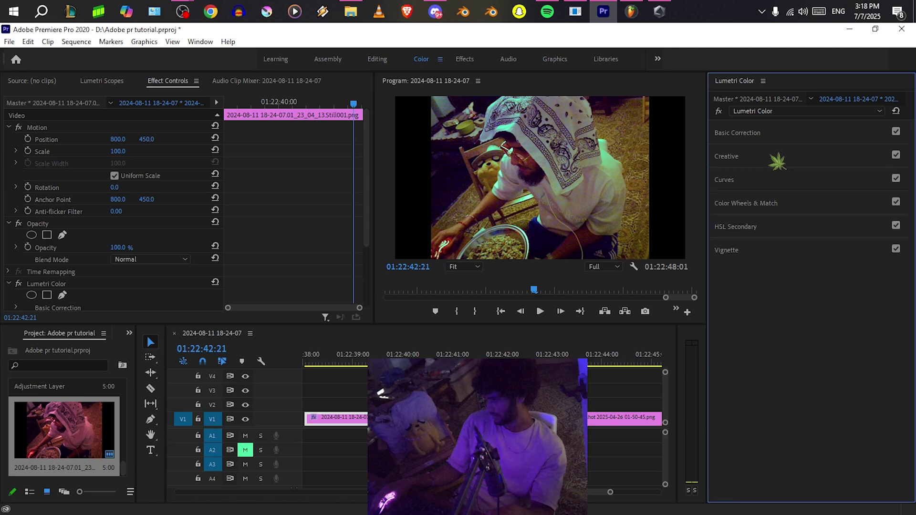
pyautogui.click(853, 135)
pyautogui.click(896, 111)
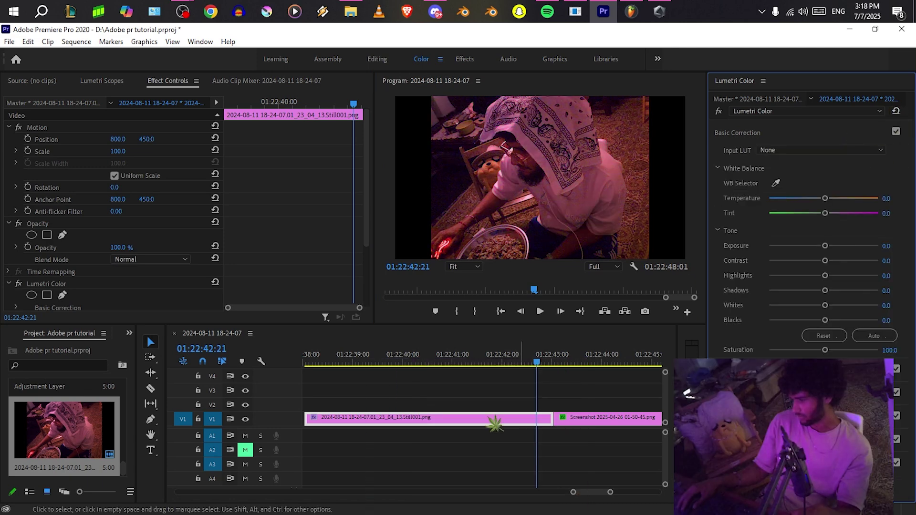
pyautogui.scroll(-3, 491, 423)
pyautogui.click(468, 431)
pyautogui.click(467, 363)
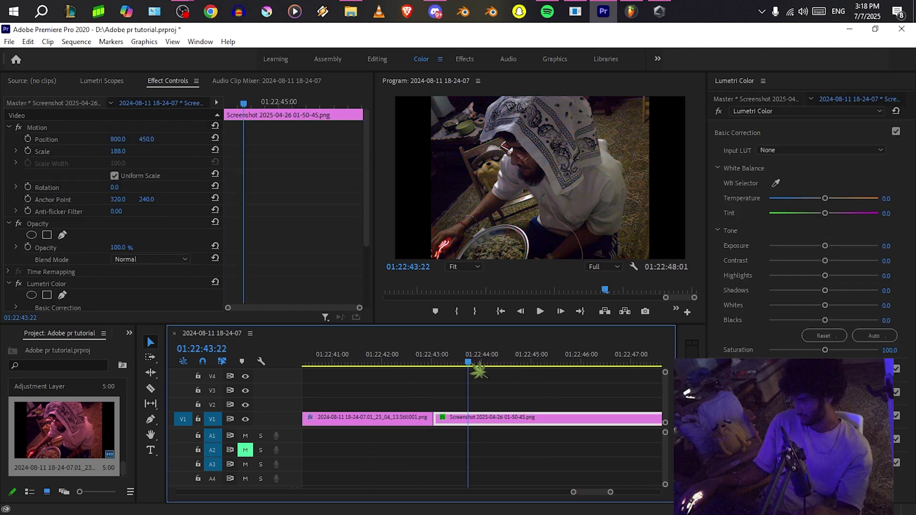
# Browse the available Look presets in the Creative settings for the screenshot clip, keeping the look at None.
pyautogui.click(726, 370)
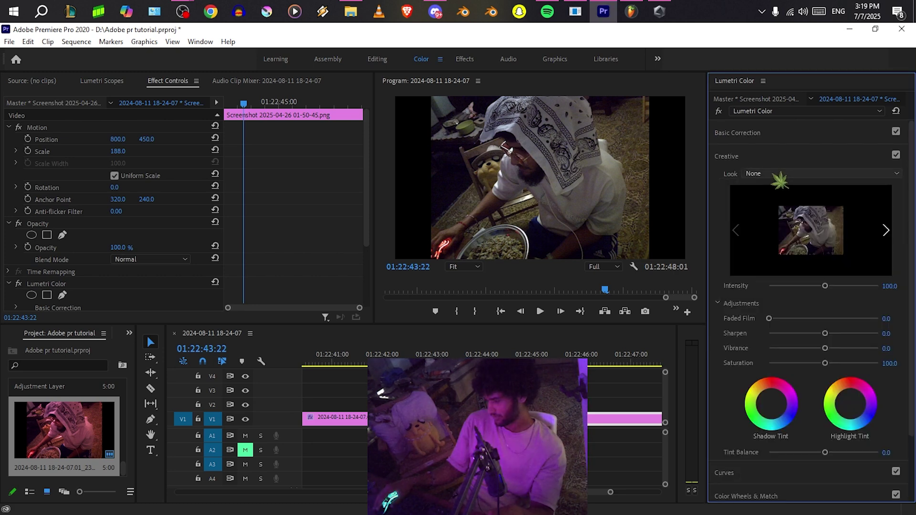
pyautogui.click(796, 175)
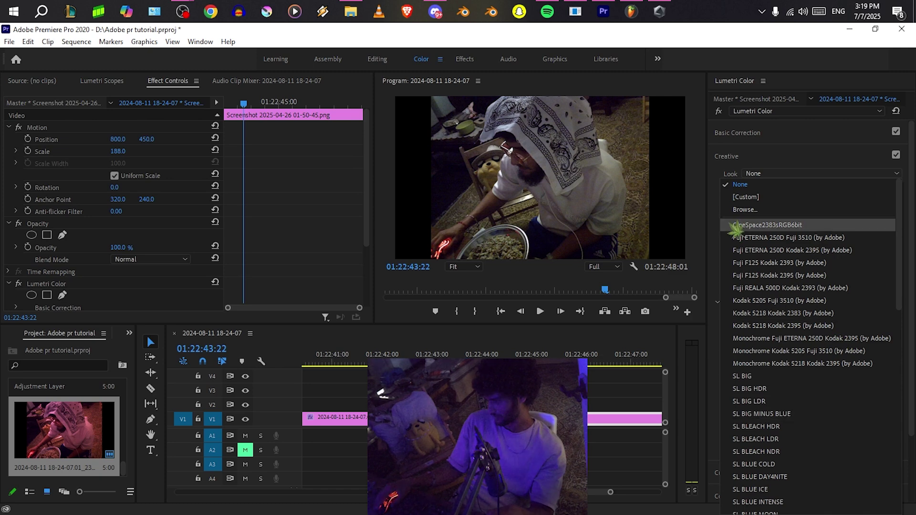
pyautogui.scroll(-5, 783, 334)
pyautogui.scroll(5, 779, 370)
pyautogui.scroll(1, 780, 369)
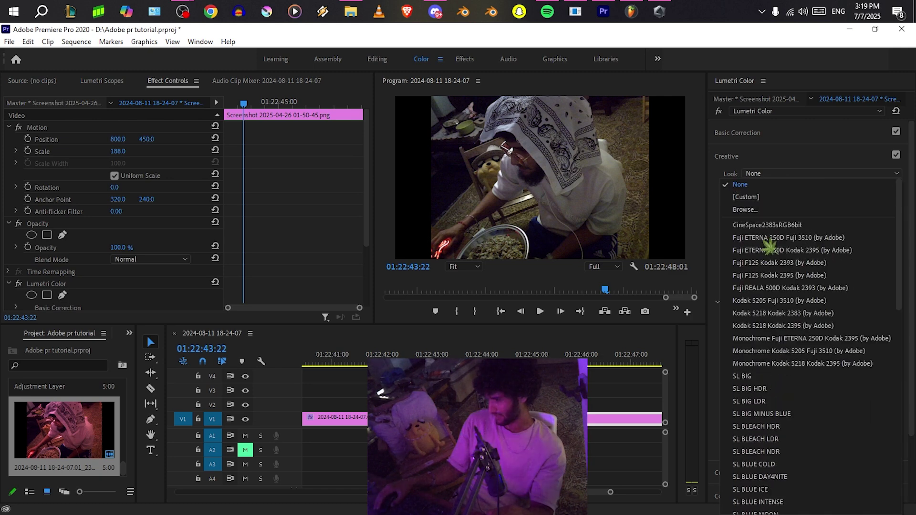
pyautogui.click(772, 185)
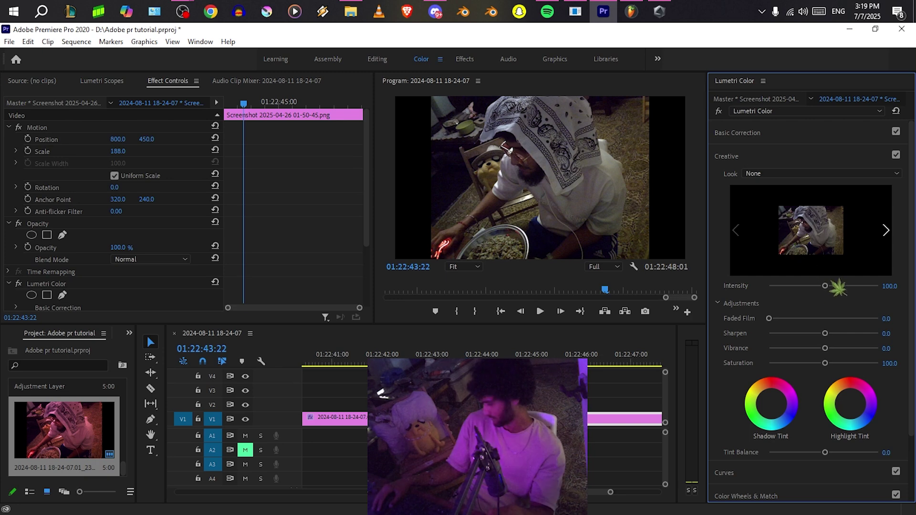
pyautogui.click(798, 174)
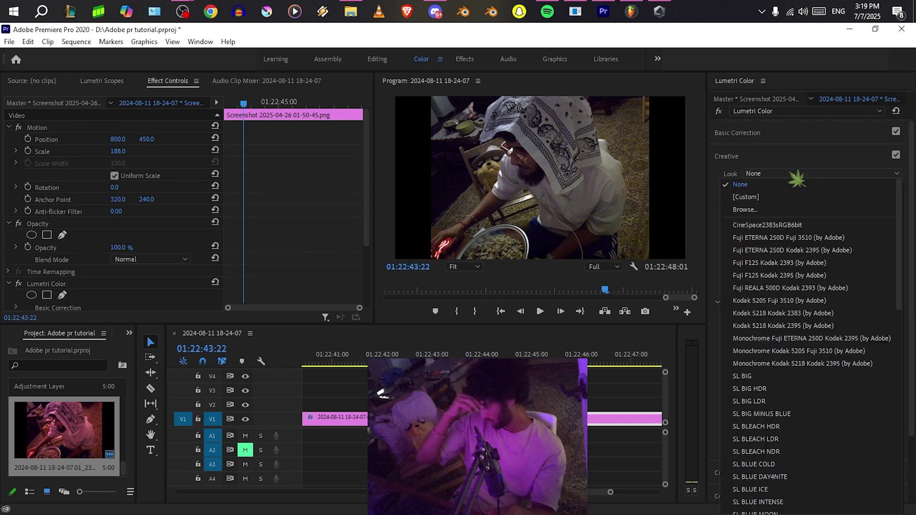
pyautogui.click(797, 180)
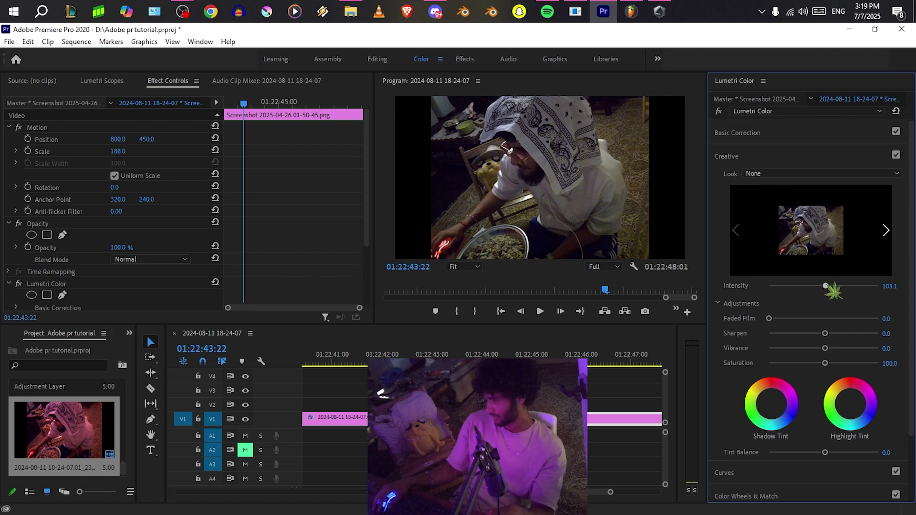
# Raise the Creative look Intensity to 161.5 and try Faded Film at its maximum, undoing the Faded Film change.
pyautogui.moveTo(827, 286)
pyautogui.mouseDown()
pyautogui.moveTo(891, 286)
pyautogui.moveTo(843, 287)
pyautogui.mouseUp()
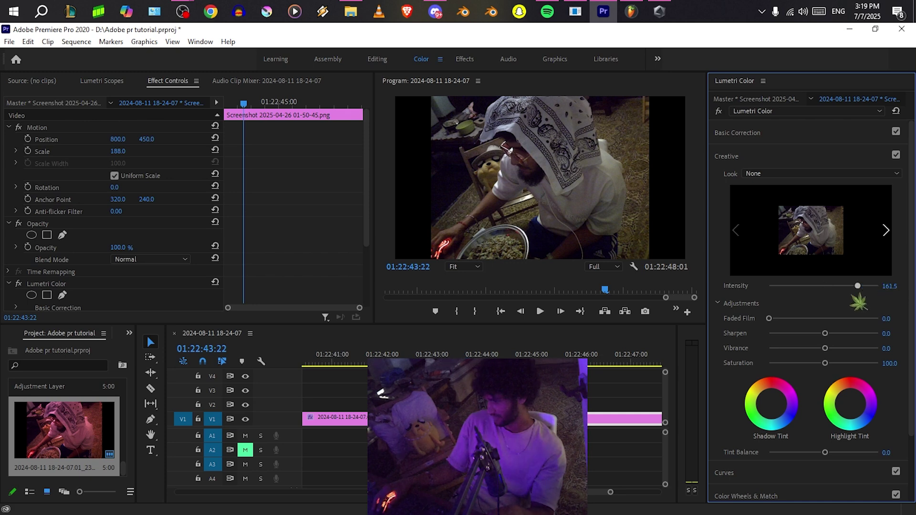
pyautogui.moveTo(770, 318); pyautogui.dragTo(913, 320)
pyautogui.hotkey('ctrl', 'z')
# Raise Sharpen to its maximum and lower it below zero on the screenshot clip, previewing each extreme full screen.
pyautogui.moveTo(826, 333); pyautogui.dragTo(913, 335)
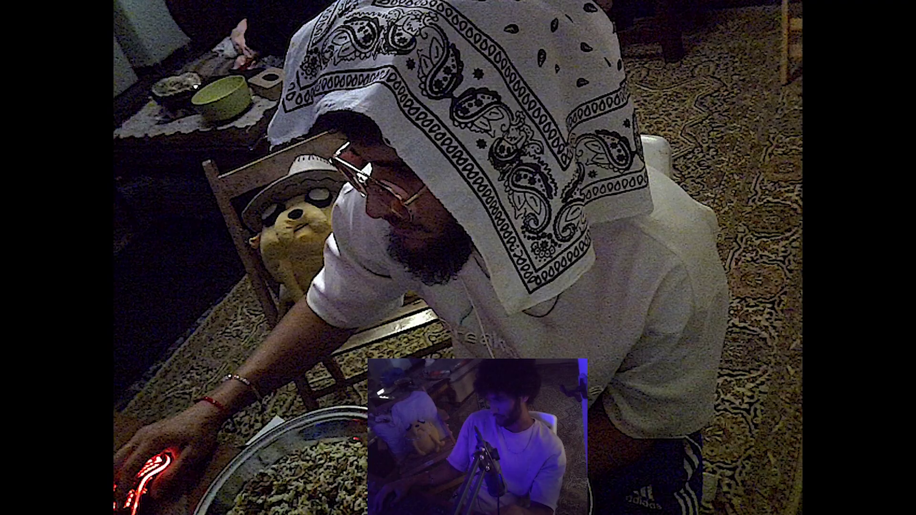
pyautogui.hotkey('ctrl', '`')
pyautogui.moveTo(875, 334); pyautogui.dragTo(818, 335)
pyautogui.hotkey('ctrl', '`')
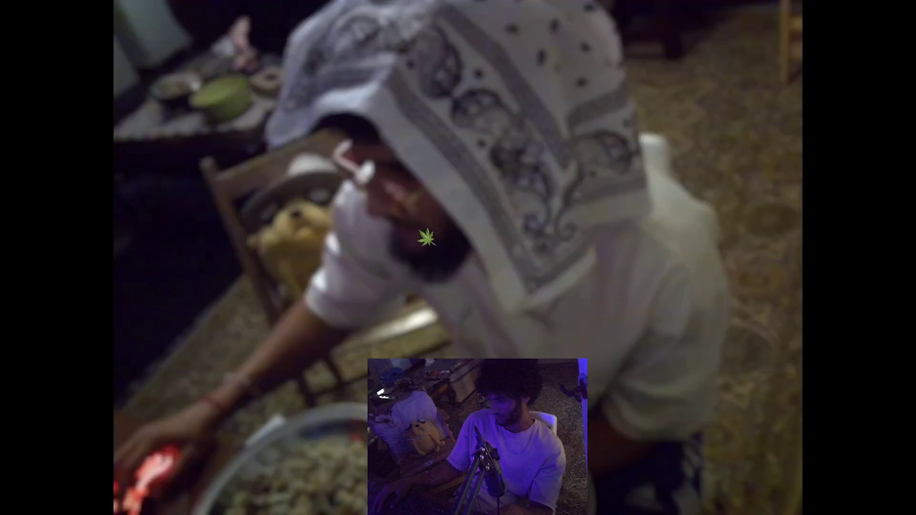
# Try Sharpen at 100.0 and 58.3 on the screenshot clip, and raise Vibrance to 100.0.
pyautogui.hotkey('ctrl', '`')
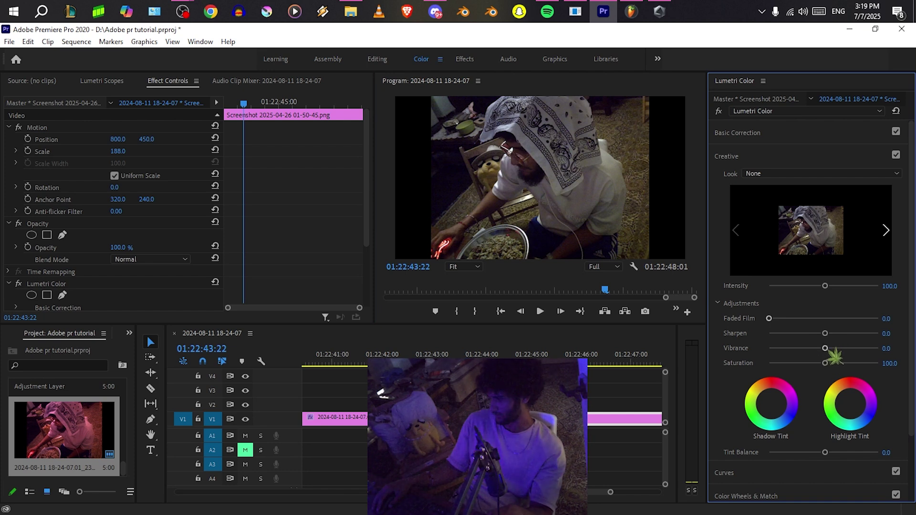
pyautogui.moveTo(825, 333); pyautogui.dragTo(851, 341)
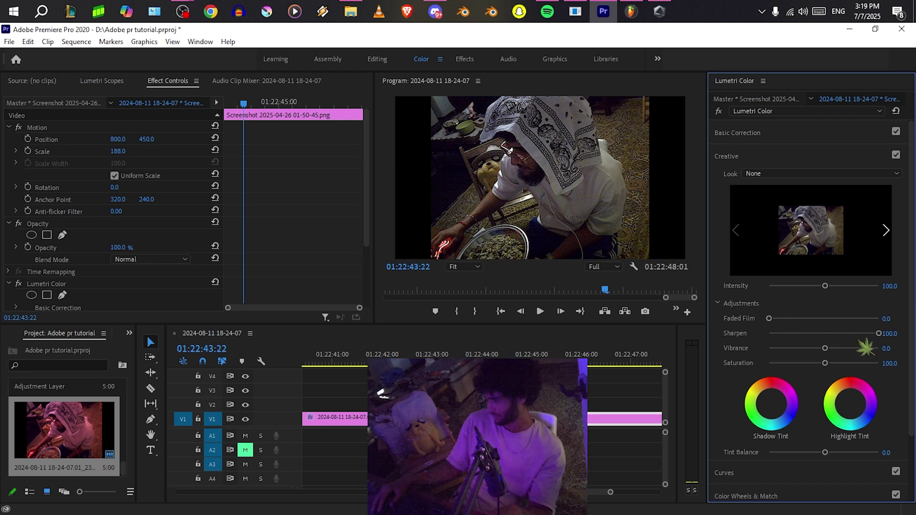
pyautogui.moveTo(886, 343); pyautogui.dragTo(861, 346)
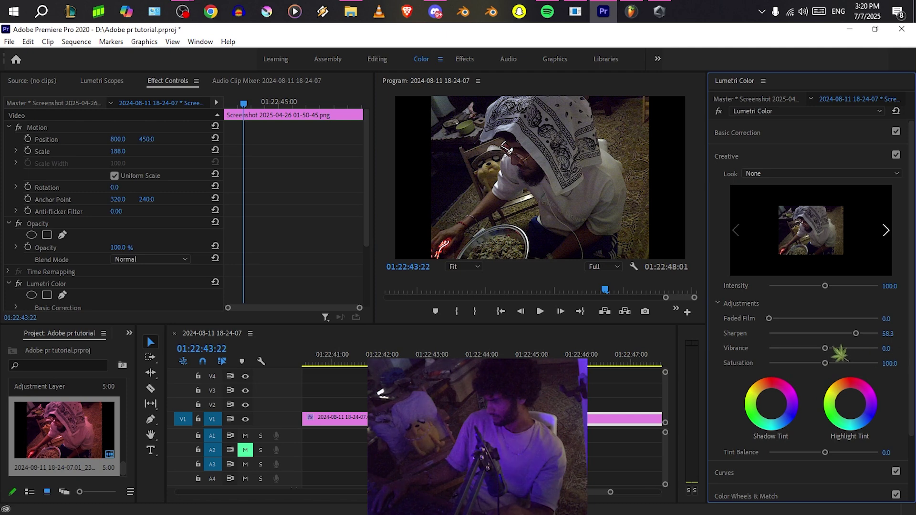
pyautogui.moveTo(826, 349); pyautogui.dragTo(867, 343)
# Switch to the Brave browser and open google.com in a new tab.
pyautogui.click(407, 11)
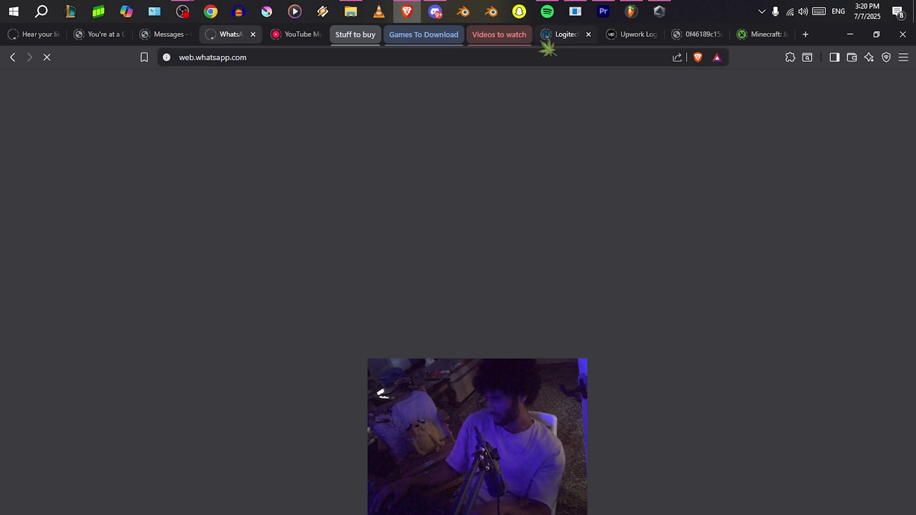
pyautogui.click(805, 34)
pyautogui.write('google.com')
pyautogui.press('Return')
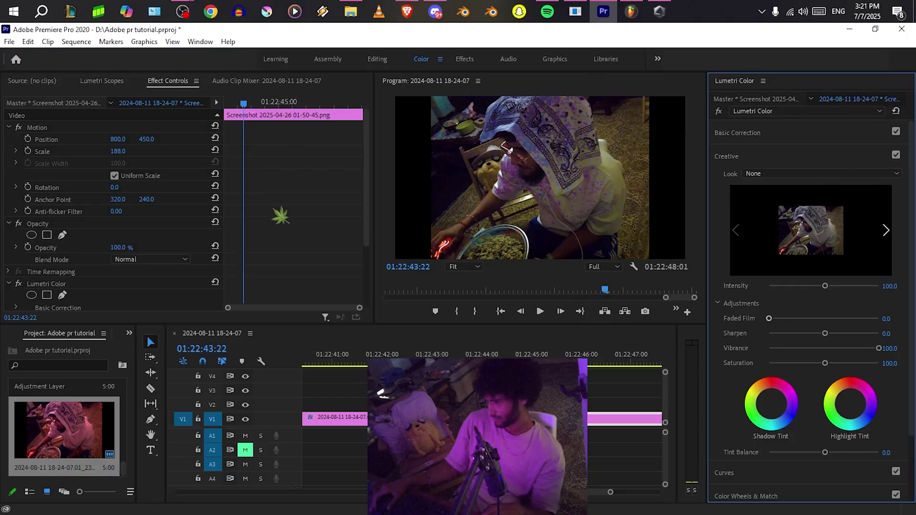
# Preview the screenshot clip full screen with Vibrance at 100.0 and at a reduced level, and reset Vibrance to 0.0.
pyautogui.hotkey('ctrl', '`')
pyautogui.hotkey('ctrl', '`')
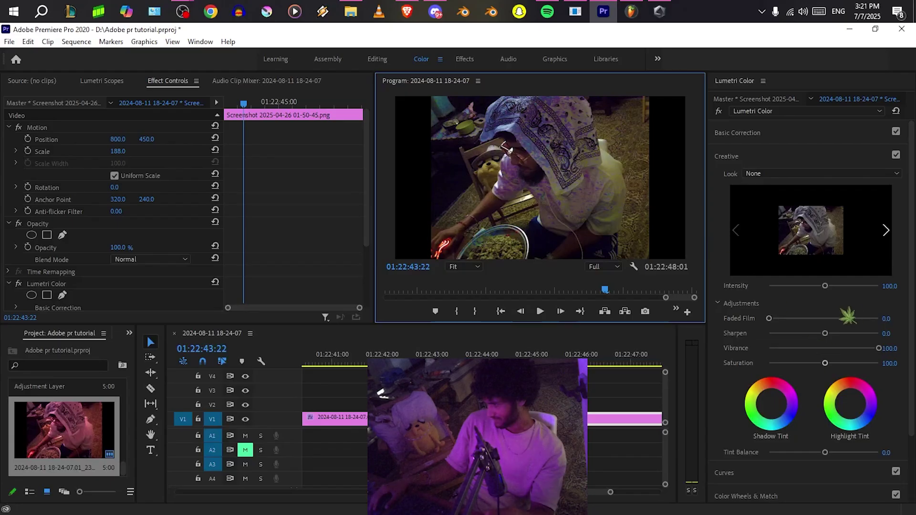
pyautogui.moveTo(878, 348); pyautogui.dragTo(859, 359)
pyautogui.hotkey('ctrl', '`')
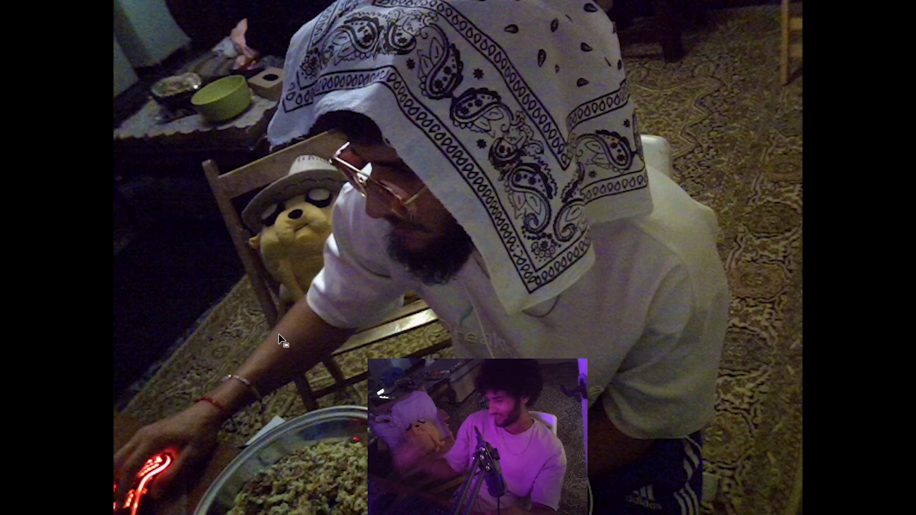
pyautogui.press('Escape')
pyautogui.moveTo(855, 348); pyautogui.dragTo(891, 360)
pyautogui.hotkey('ctrl', '`')
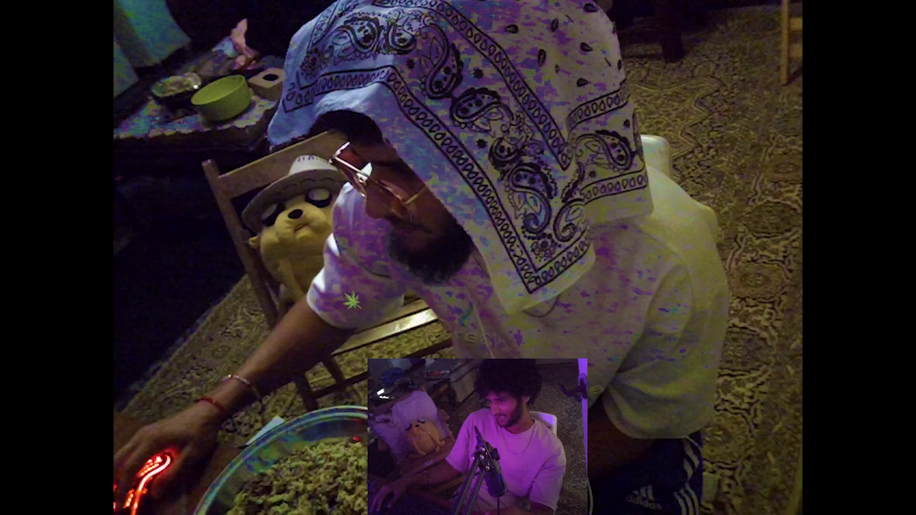
pyautogui.hotkey('ctrl', '`')
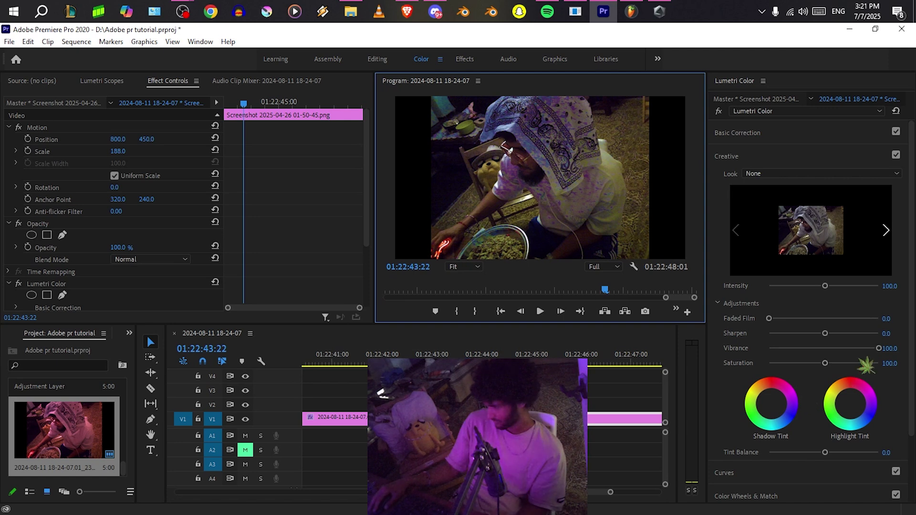
pyautogui.doubleClick(877, 348)
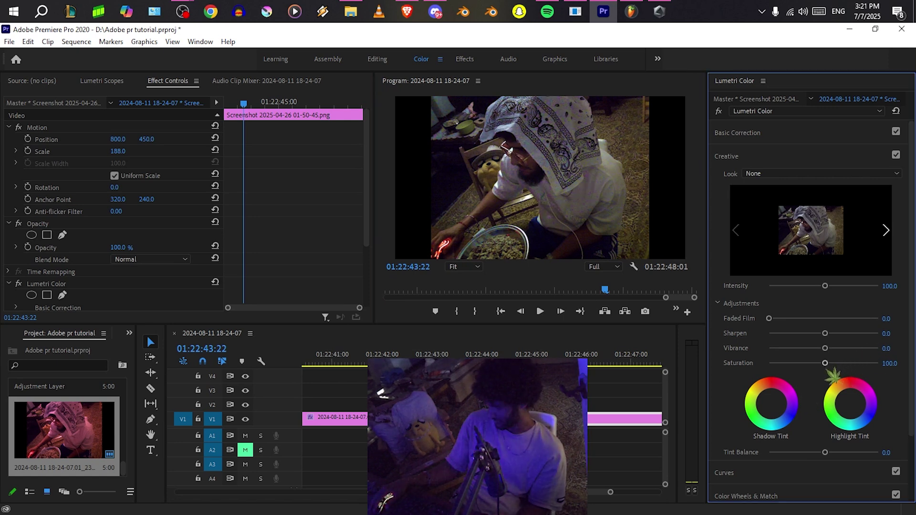
# Try a purple Highlight Tint with the Shadow Tint shifted through orange to yellow-green, previewing the clip full screen.
pyautogui.scroll(-3, 821, 395)
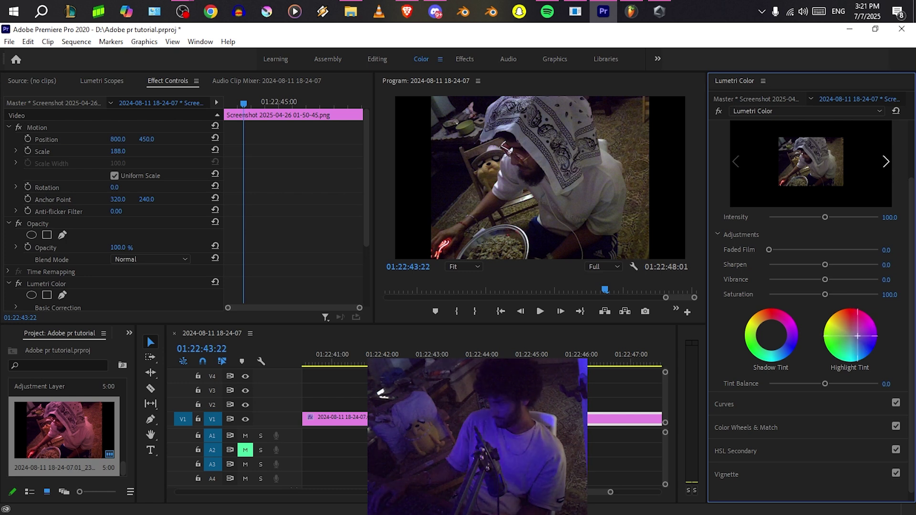
pyautogui.moveTo(834, 328); pyautogui.dragTo(873, 326)
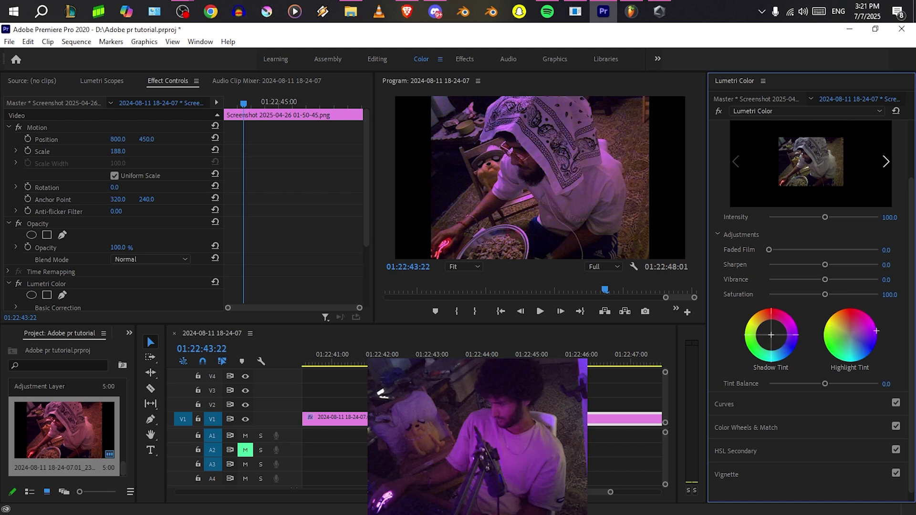
pyautogui.moveTo(771, 335); pyautogui.dragTo(765, 330)
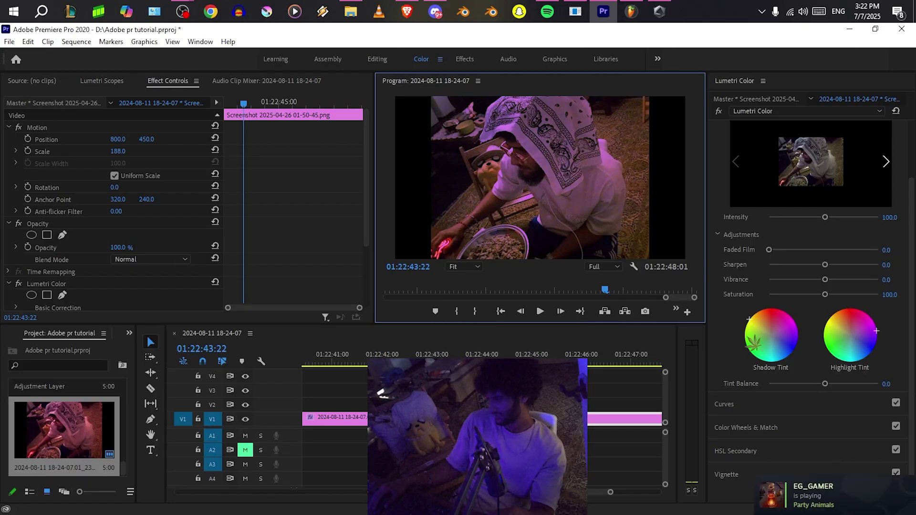
pyautogui.moveTo(770, 344); pyautogui.dragTo(746, 325)
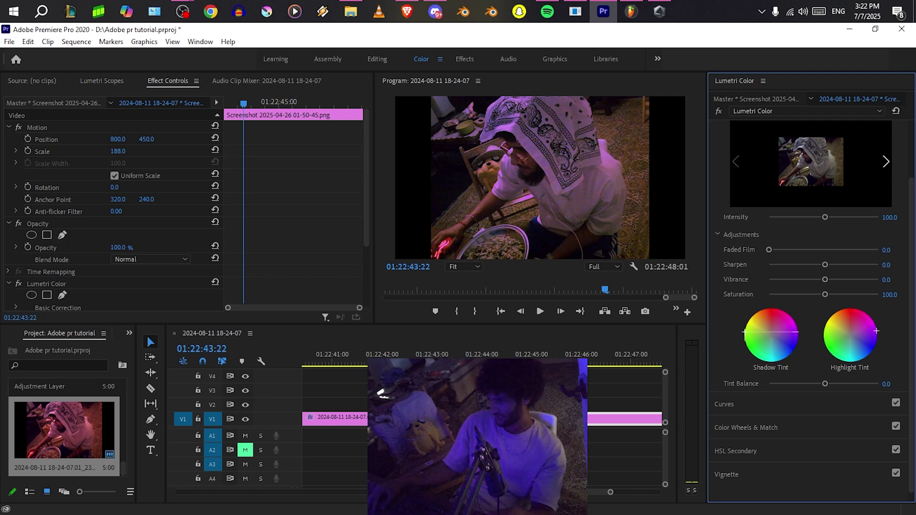
pyautogui.moveTo(790, 353); pyautogui.dragTo(745, 327)
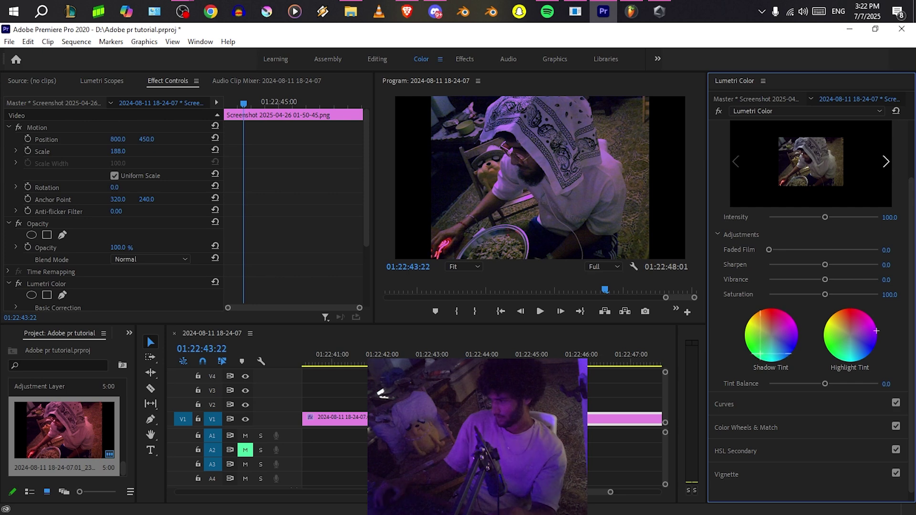
pyautogui.hotkey('ctrl', '`')
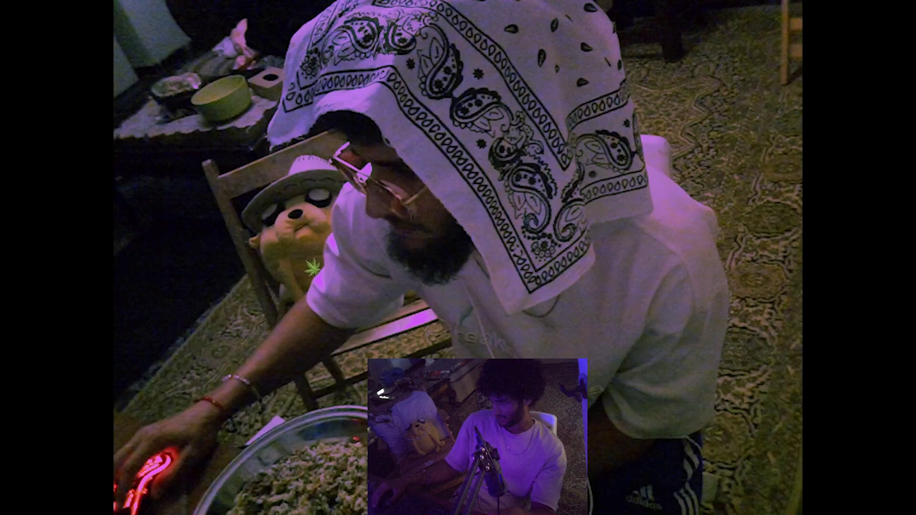
pyautogui.hotkey('ctrl', '`')
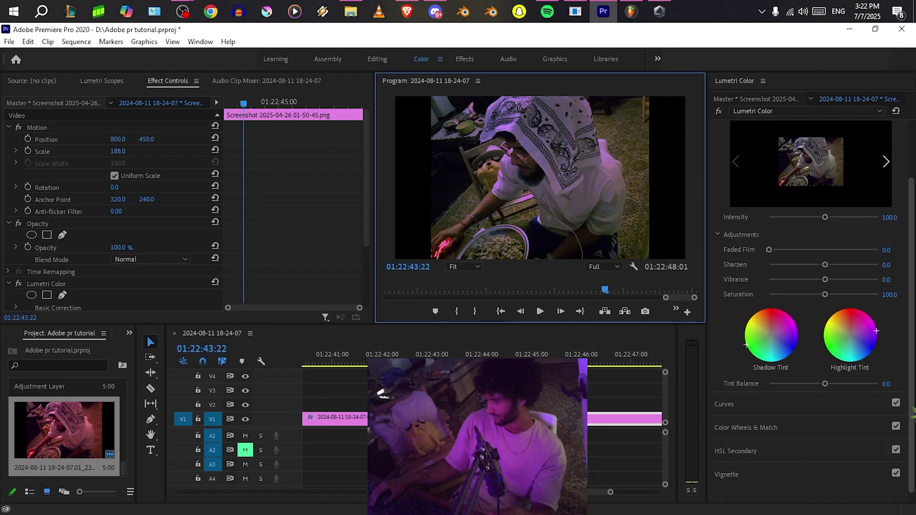
# Try a green Highlight Tint with a red Shadow Tint and a blue-purple Highlight Tint alone, and reset both wheels to neutral.
pyautogui.moveTo(876, 331); pyautogui.dragTo(849, 325)
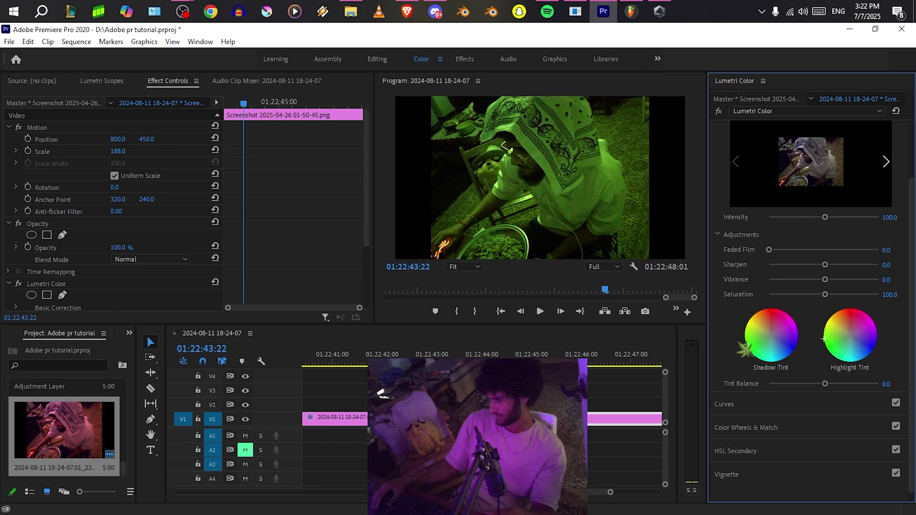
pyautogui.moveTo(754, 329); pyautogui.dragTo(784, 312)
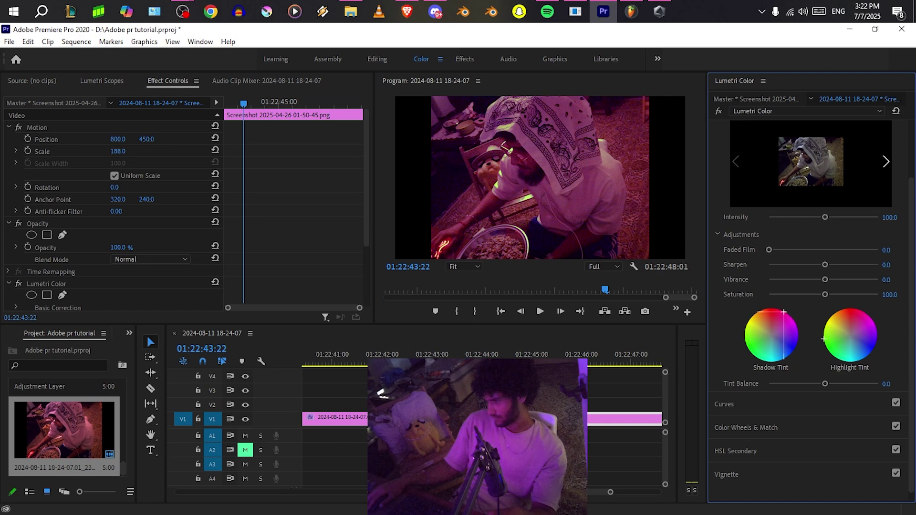
pyautogui.doubleClick(851, 334)
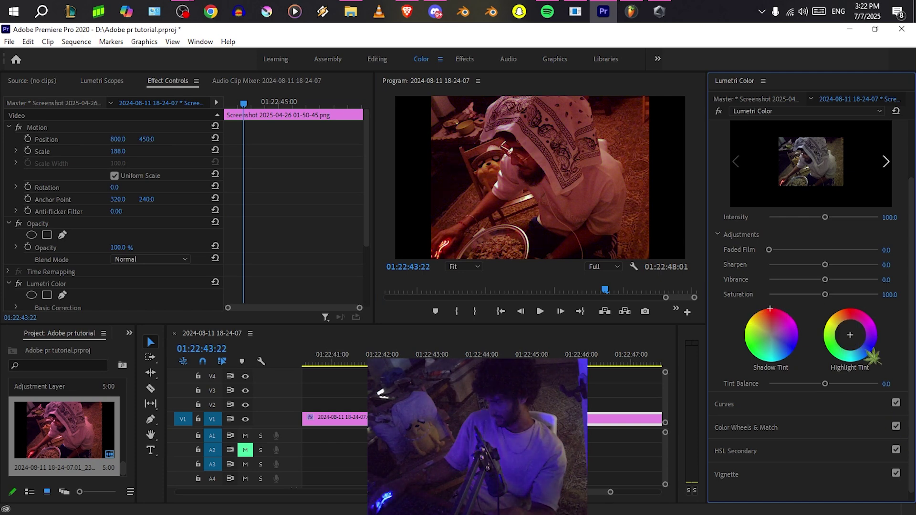
pyautogui.moveTo(769, 354)
pyautogui.mouseDown()
pyautogui.moveTo(765, 324)
pyautogui.moveTo(785, 346)
pyautogui.mouseUp()
pyautogui.doubleClick(785, 346)
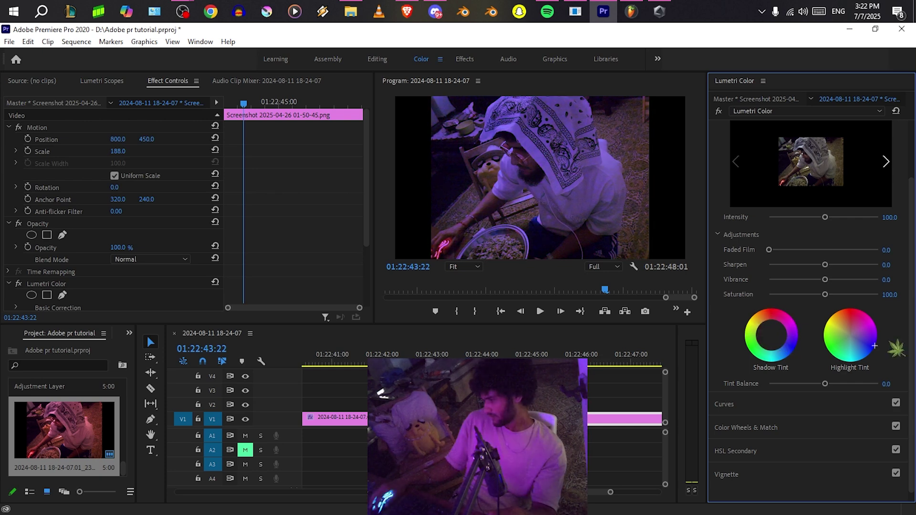
pyautogui.doubleClick(871, 347)
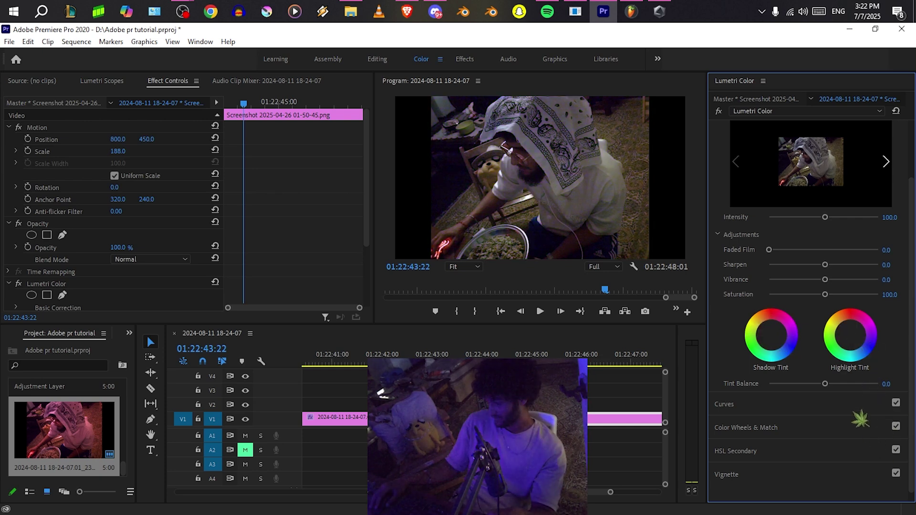
# Check the recording in OBS and return to the Premiere Pro project.
pyautogui.click(182, 11)
pyautogui.click(138, 58)
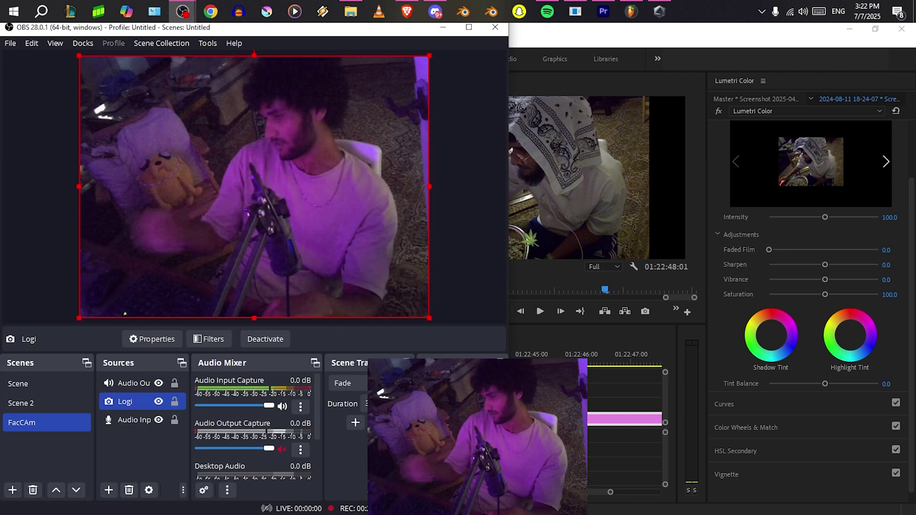
pyautogui.click(647, 341)
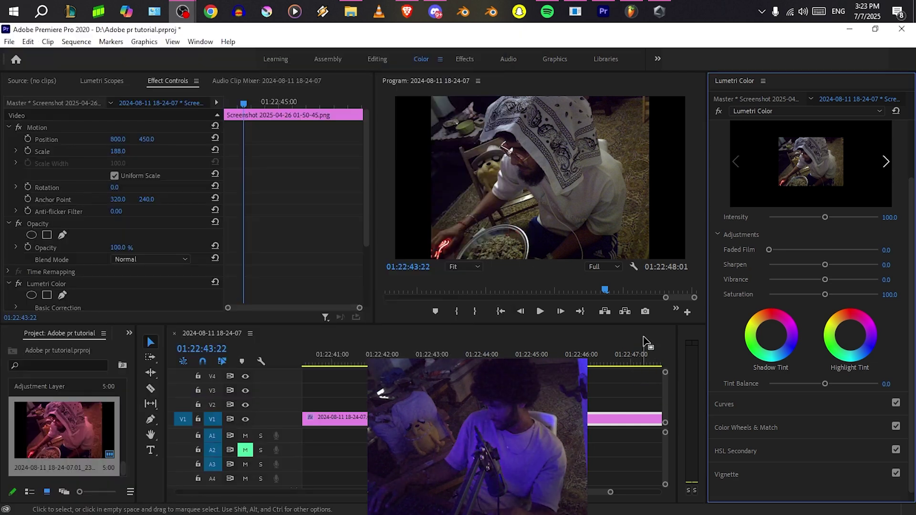
# Try Tint Balance at -13.5 and 49.0 with a yellow-green Shadow Tint and blue Highlight Tint, previewing full screen.
pyautogui.moveTo(825, 384)
pyautogui.mouseDown()
pyautogui.moveTo(910, 389)
pyautogui.moveTo(770, 386)
pyautogui.moveTo(816, 384)
pyautogui.mouseUp()
pyautogui.click(874, 348)
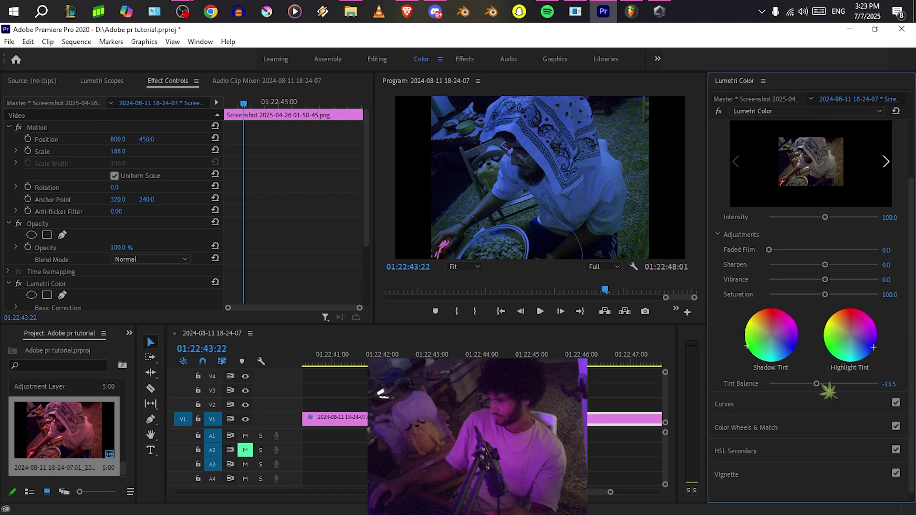
pyautogui.moveTo(816, 384); pyautogui.dragTo(866, 395)
pyautogui.hotkey('ctrl', '`')
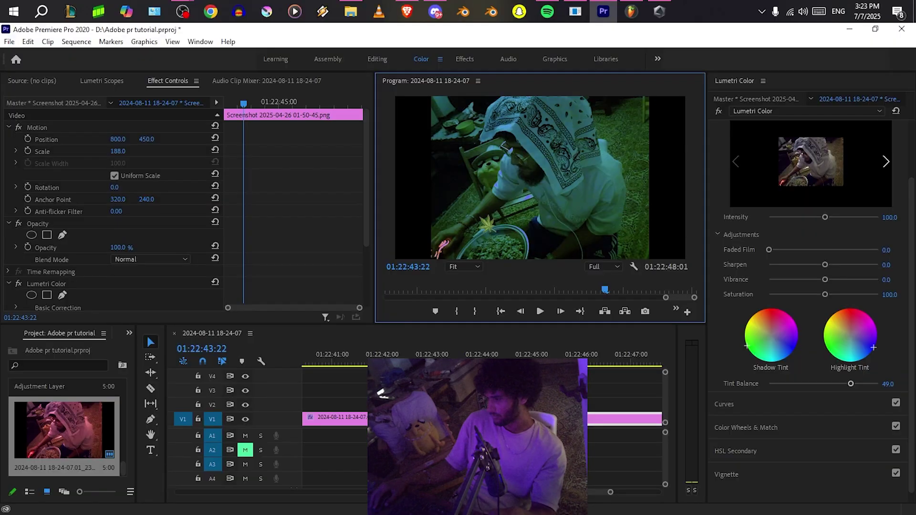
pyautogui.hotkey('ctrl', '`')
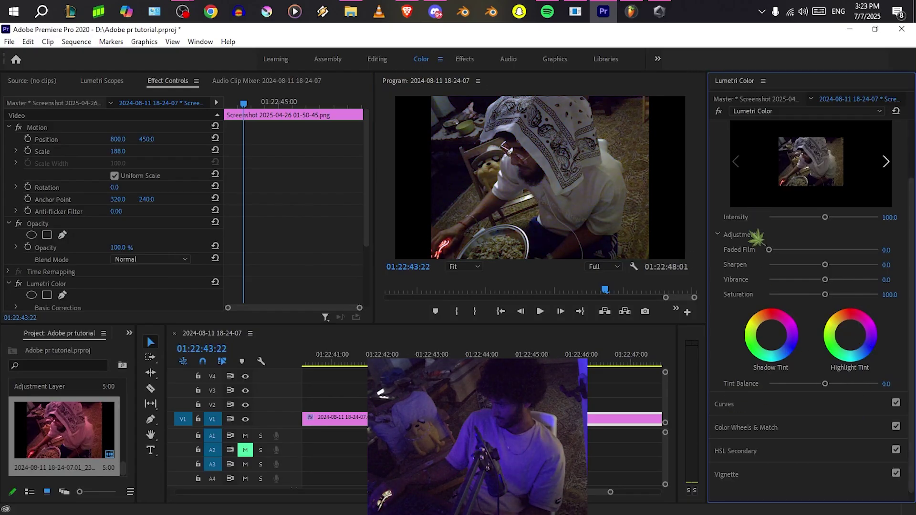
# Close the Creative settings, open Curves and examine the Hue vs Sat, Hue vs Hue, Hue vs Luma and Luma vs Sat curves.
pyautogui.scroll(3, 758, 239)
pyautogui.click(754, 155)
pyautogui.click(758, 180)
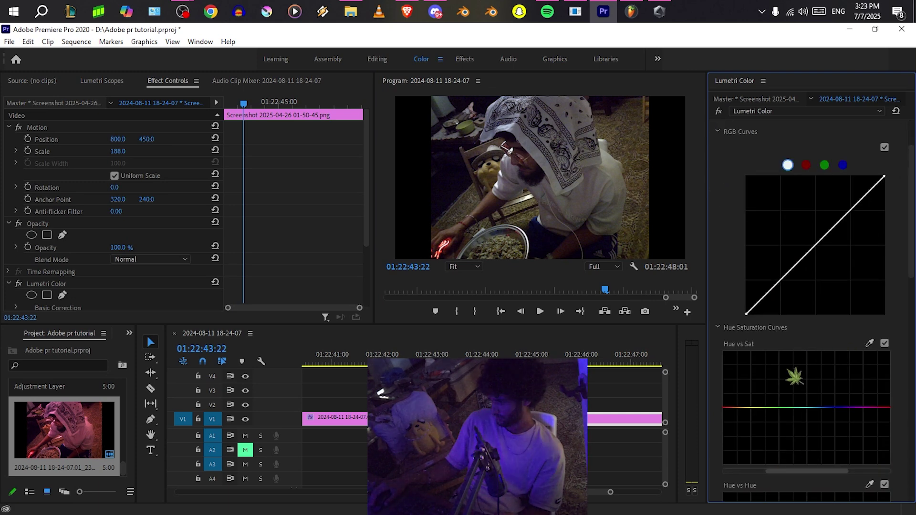
pyautogui.scroll(-3, 761, 334)
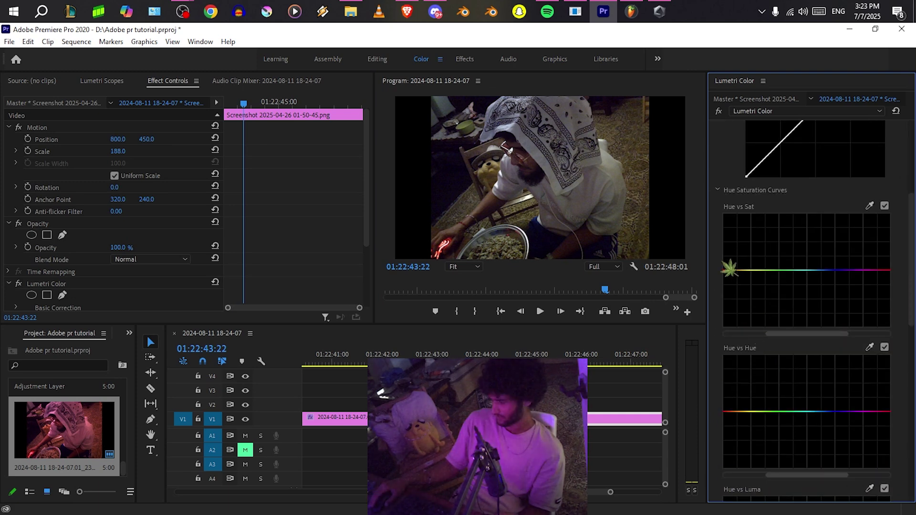
pyautogui.scroll(-1, 727, 267)
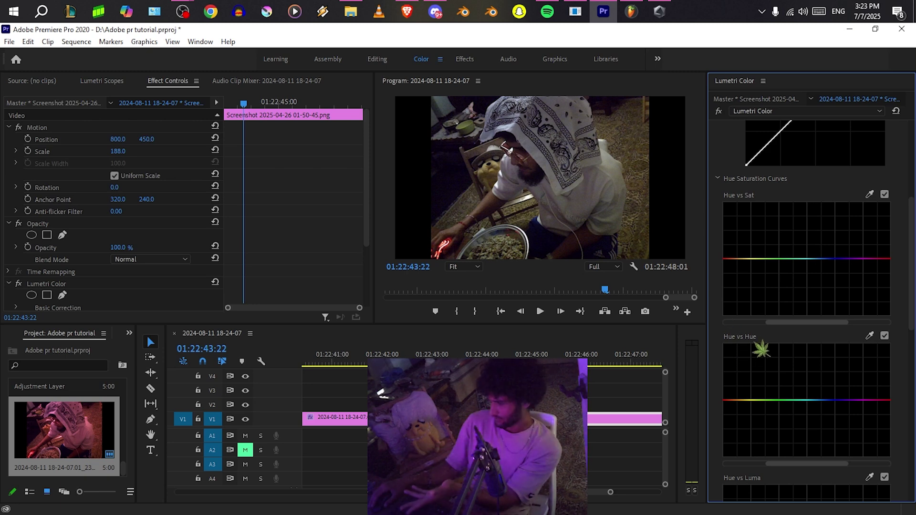
pyautogui.scroll(-8, 763, 349)
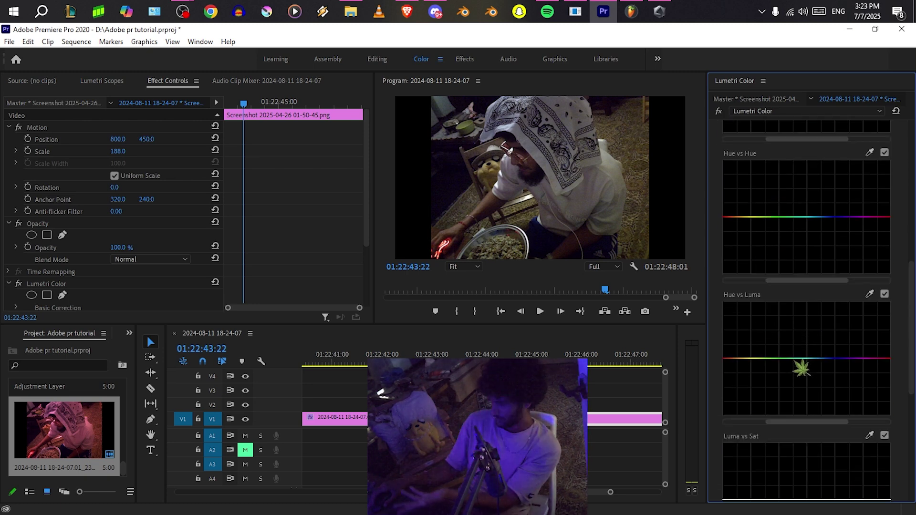
pyautogui.scroll(5, 810, 379)
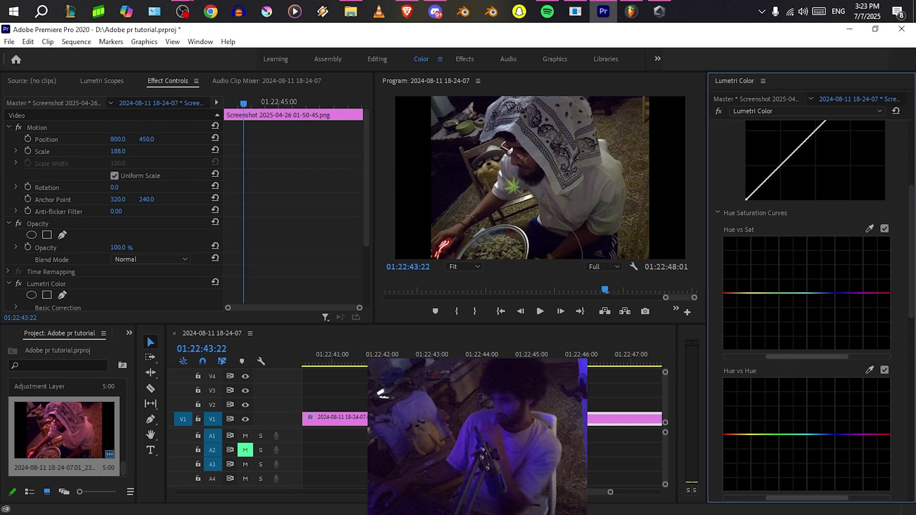
# Try sampling the plush toy's yellow for Hue vs Sat and raising its center point near the maximum, previewing the image full screen.
pyautogui.hotkey('ctrl', '`')
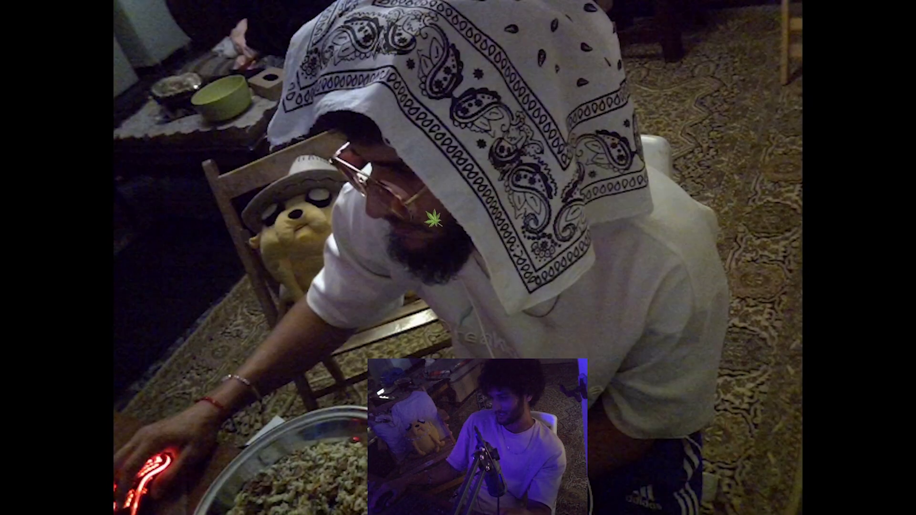
pyautogui.hotkey('ctrl', '`')
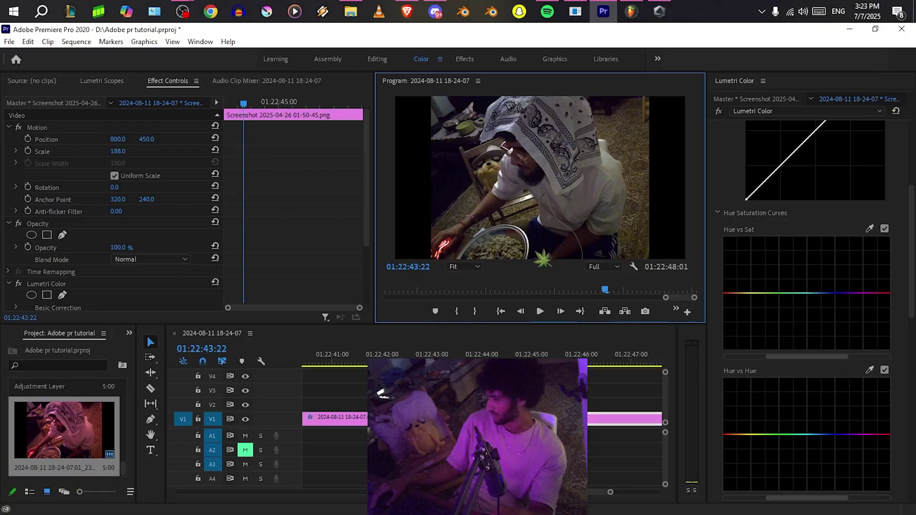
pyautogui.click(869, 229)
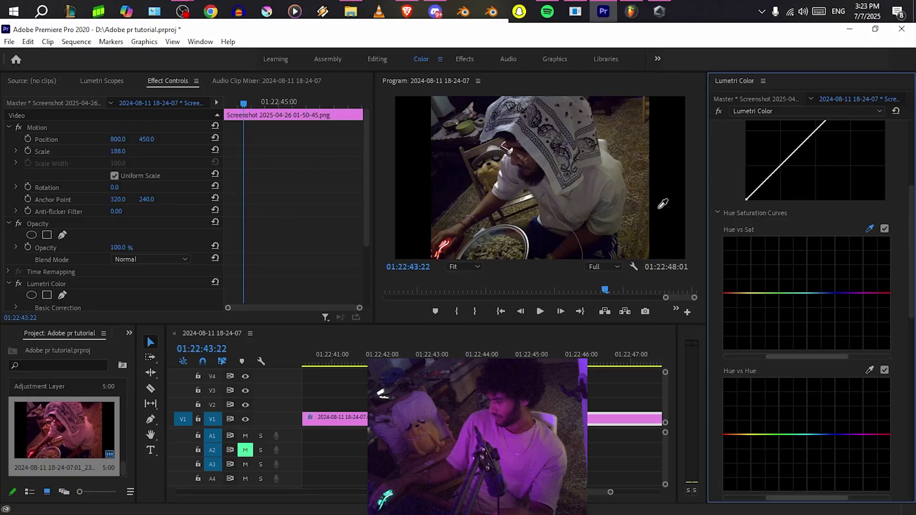
pyautogui.click(484, 167)
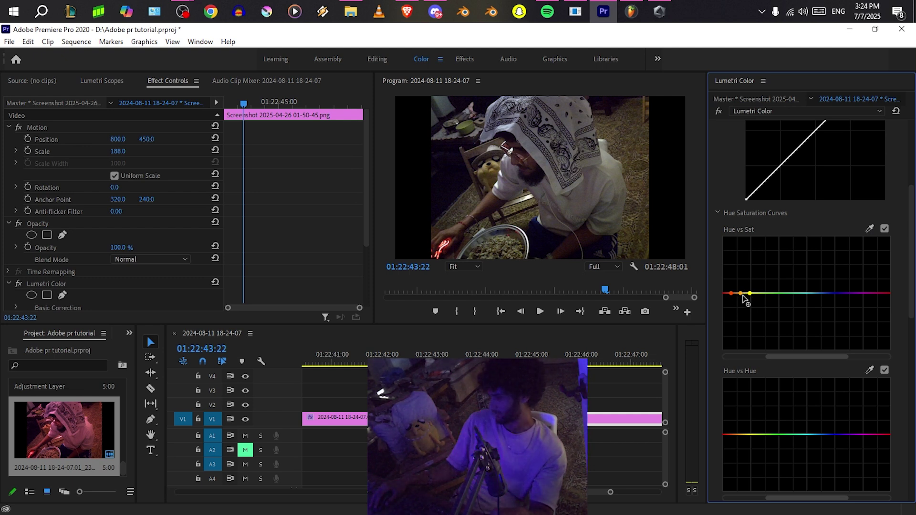
pyautogui.moveTo(741, 293); pyautogui.dragTo(749, 239)
pyautogui.hotkey('ctrl', '`')
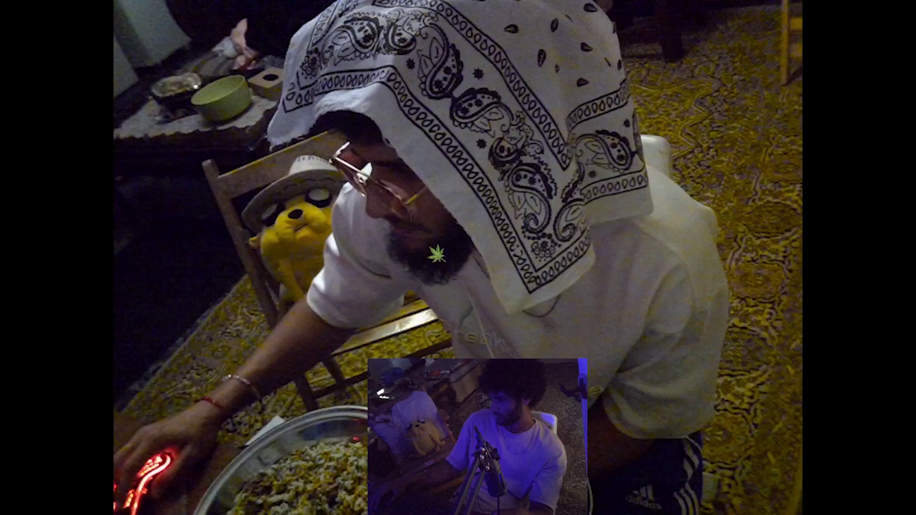
pyautogui.hotkey('ctrl', '`')
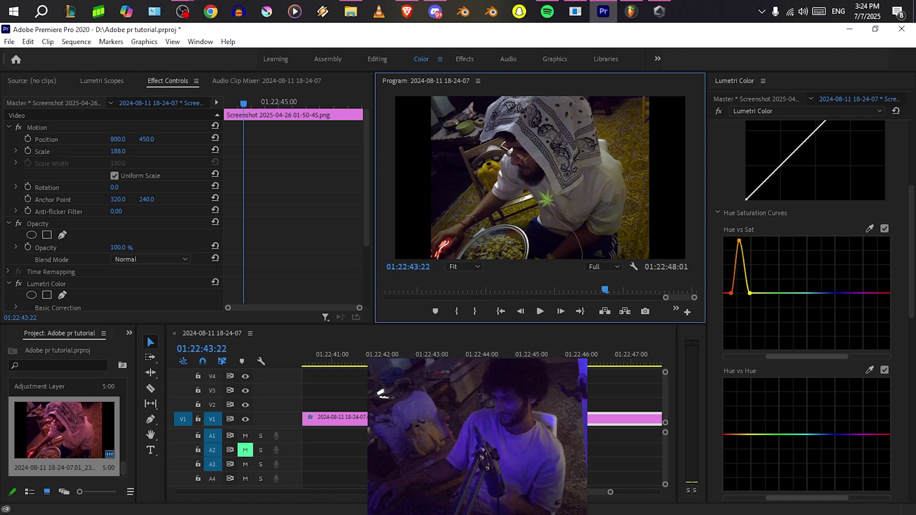
# Compare the image with the Hue vs Sat curve switched off and on, and reset that curve.
pyautogui.click(885, 229)
pyautogui.click(885, 229)
pyautogui.click(885, 229)
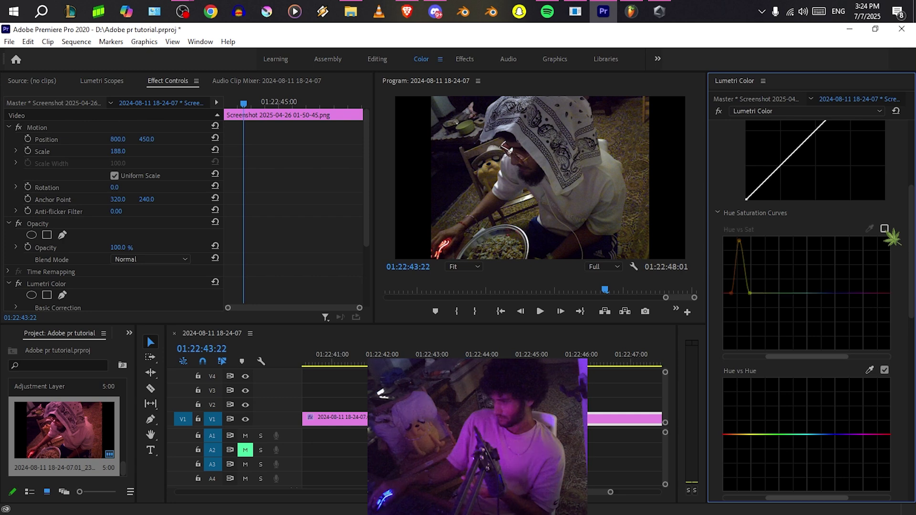
pyautogui.click(884, 228)
pyautogui.click(884, 228)
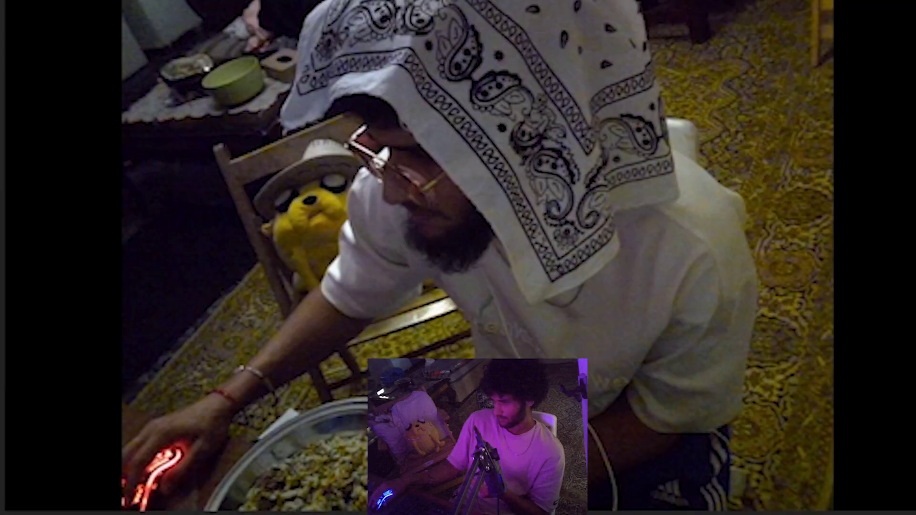
pyautogui.click(884, 229)
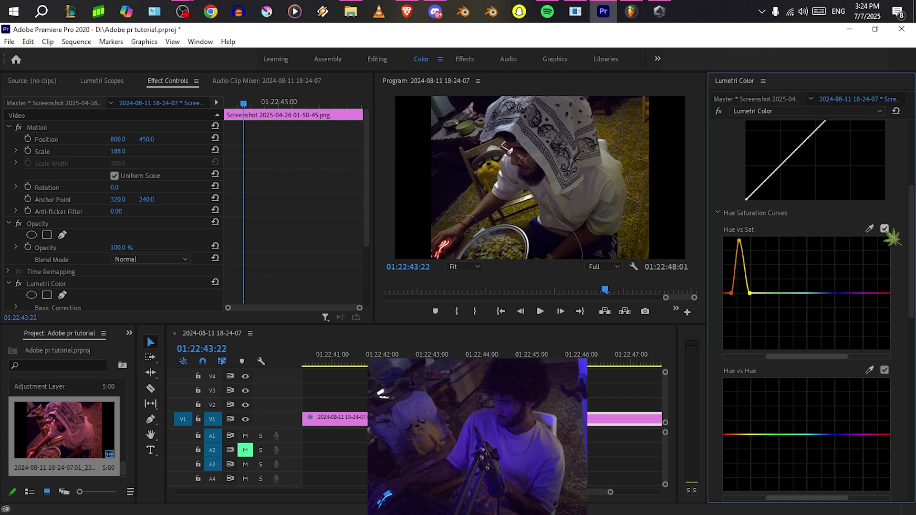
pyautogui.click(885, 229)
pyautogui.click(884, 228)
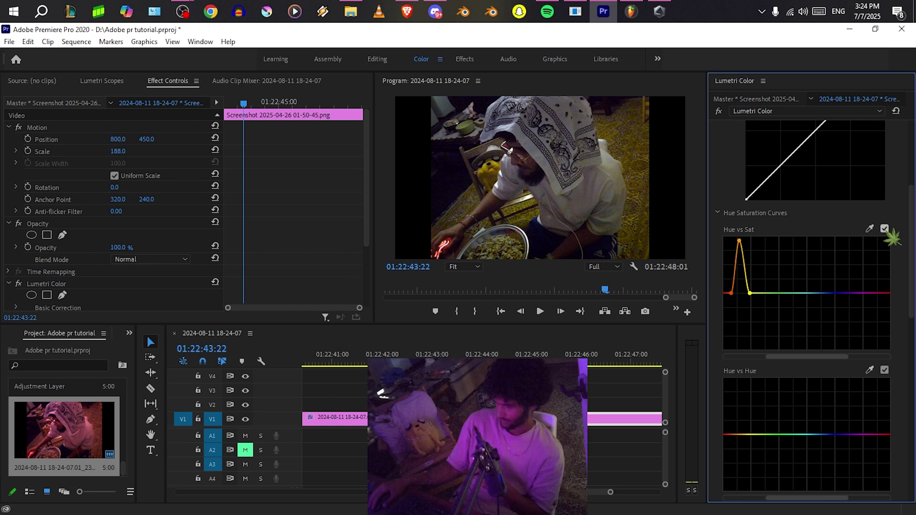
pyautogui.doubleClick(749, 262)
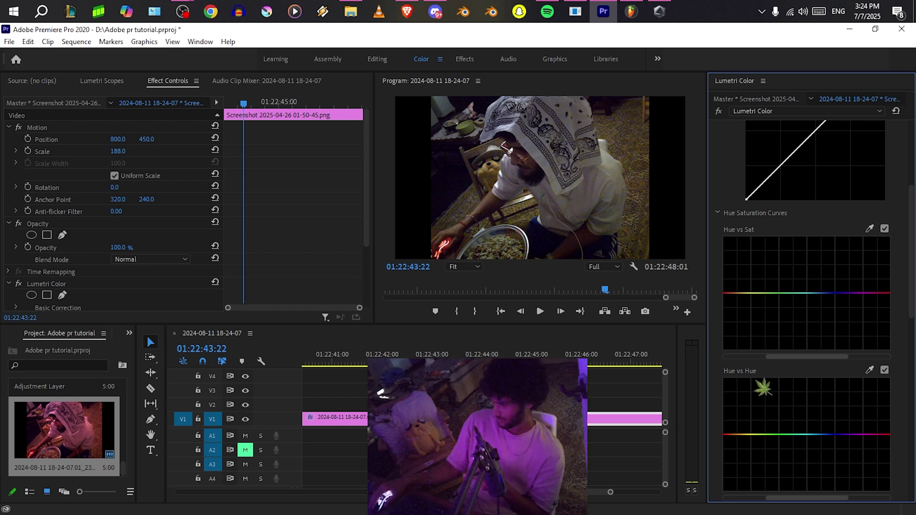
# Try sampling the plush toy for Hue vs Hue and raising the center point to shift its yellow to purple.
pyautogui.scroll(-3, 762, 390)
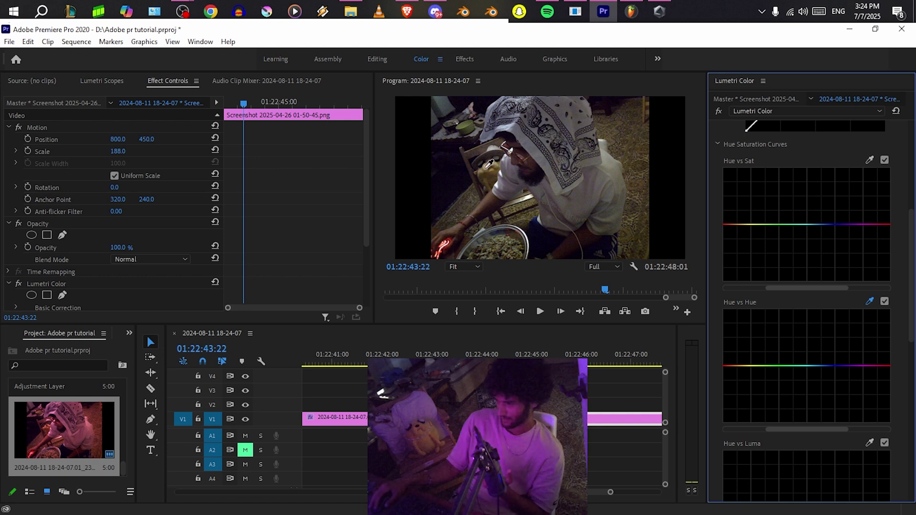
pyautogui.click(486, 167)
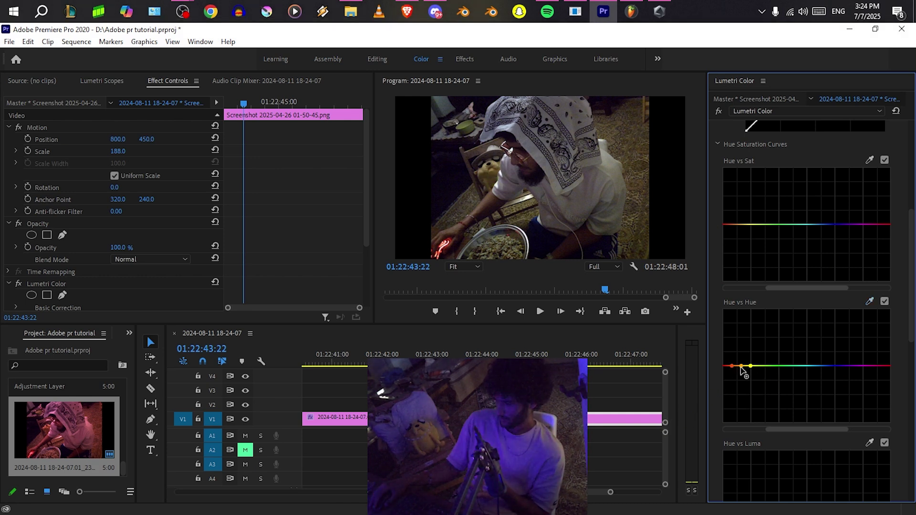
pyautogui.moveTo(741, 367); pyautogui.dragTo(739, 321)
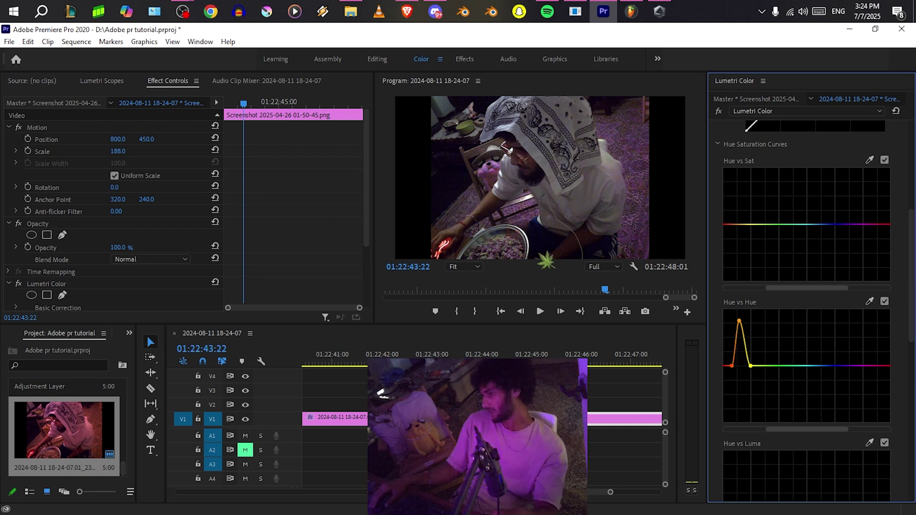
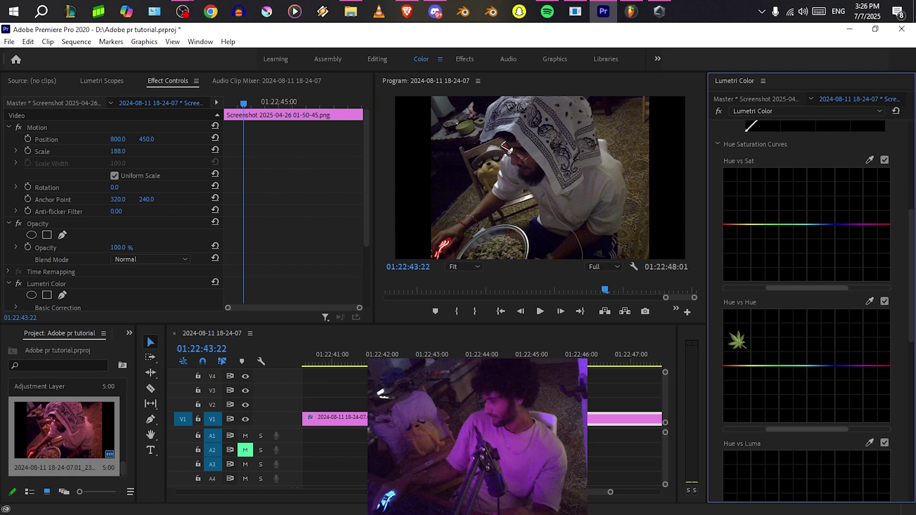
# Try lowering the Hue vs Luma curve slightly, then sample the plush toy and raise the sampled orange point sharply.
pyautogui.scroll(-3, 763, 377)
pyautogui.scroll(-2, 763, 377)
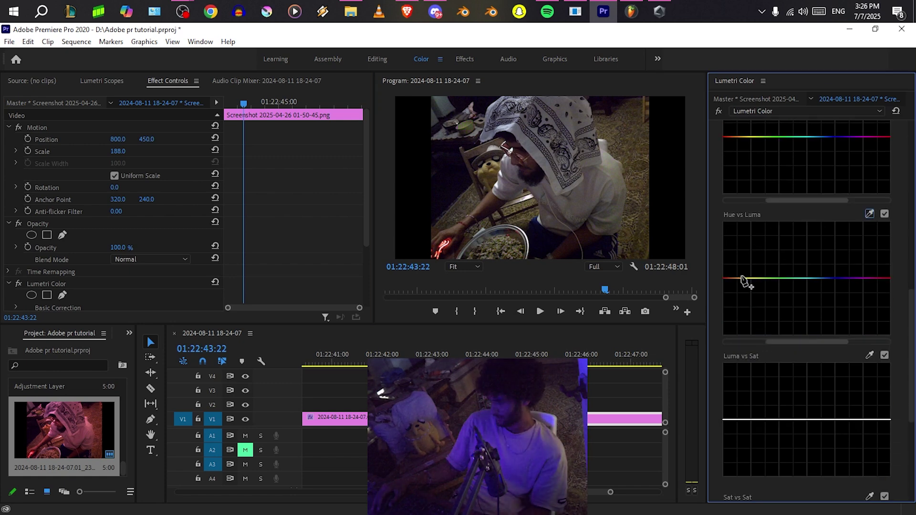
pyautogui.moveTo(740, 283); pyautogui.dragTo(742, 297)
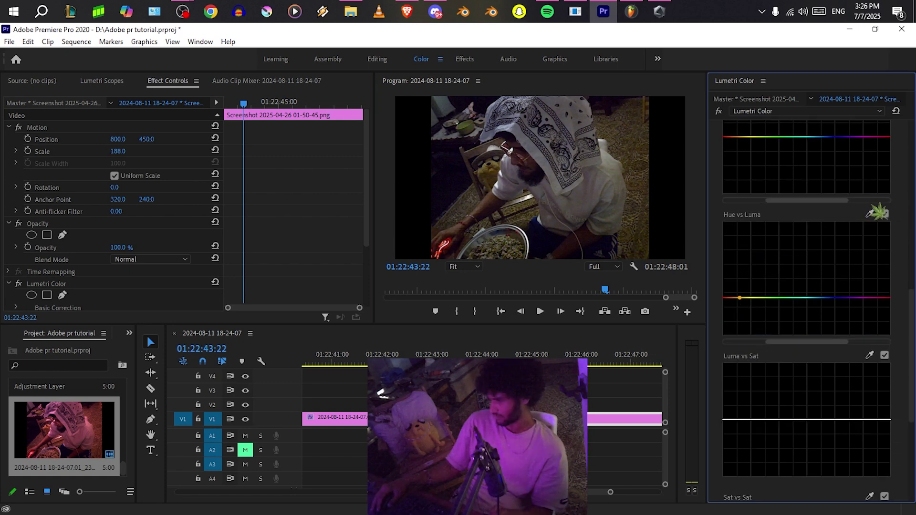
pyautogui.click(869, 214)
pyautogui.click(493, 168)
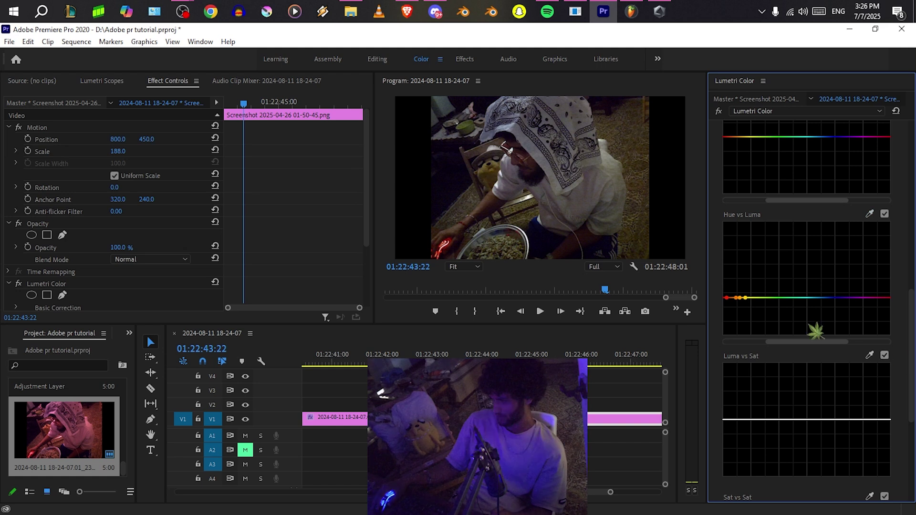
pyautogui.moveTo(734, 298); pyautogui.dragTo(735, 223)
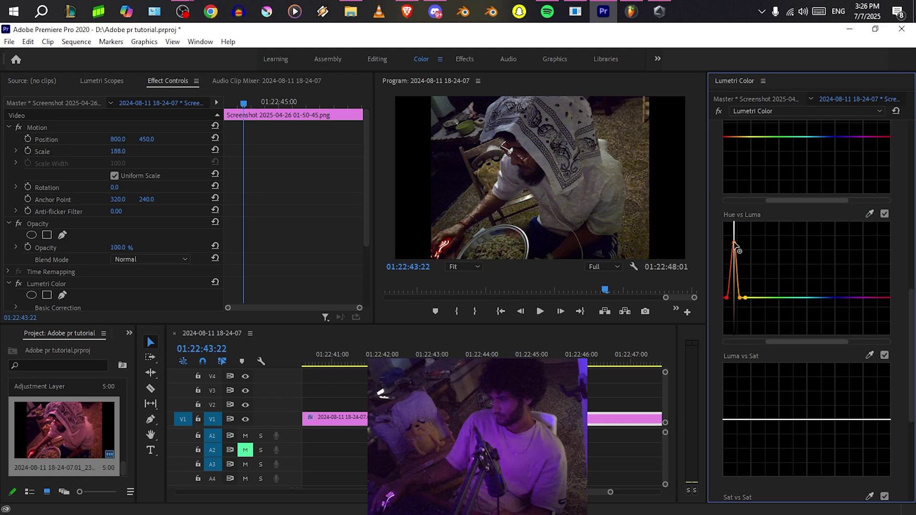
pyautogui.click(885, 215)
# Try pulling a low-saturation point of the Sat vs Sat curve down to the minimum, and reset the curve.
pyautogui.scroll(-3, 763, 312)
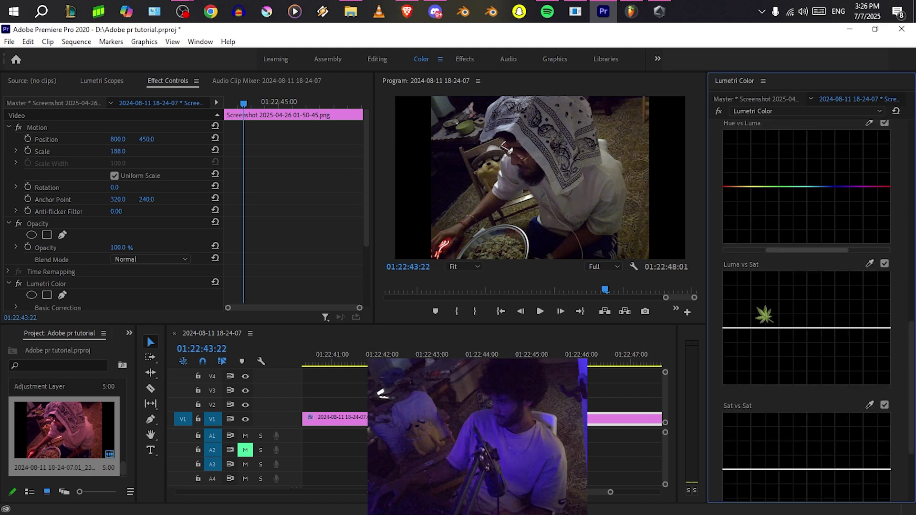
pyautogui.scroll(-3, 795, 330)
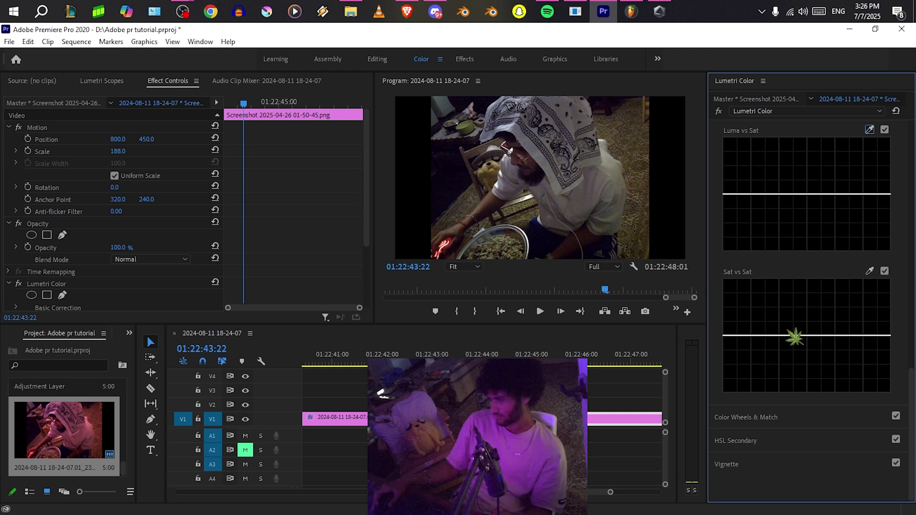
pyautogui.moveTo(755, 336); pyautogui.dragTo(749, 392)
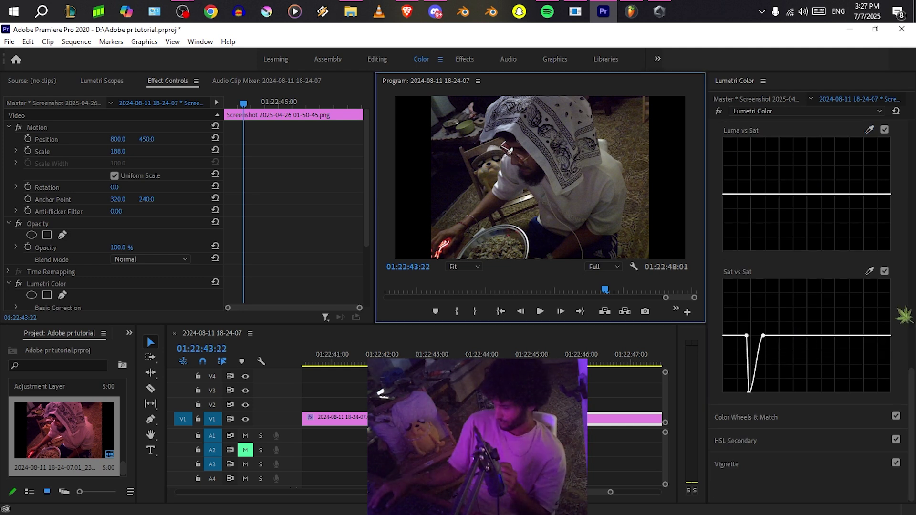
pyautogui.doubleClick(837, 337)
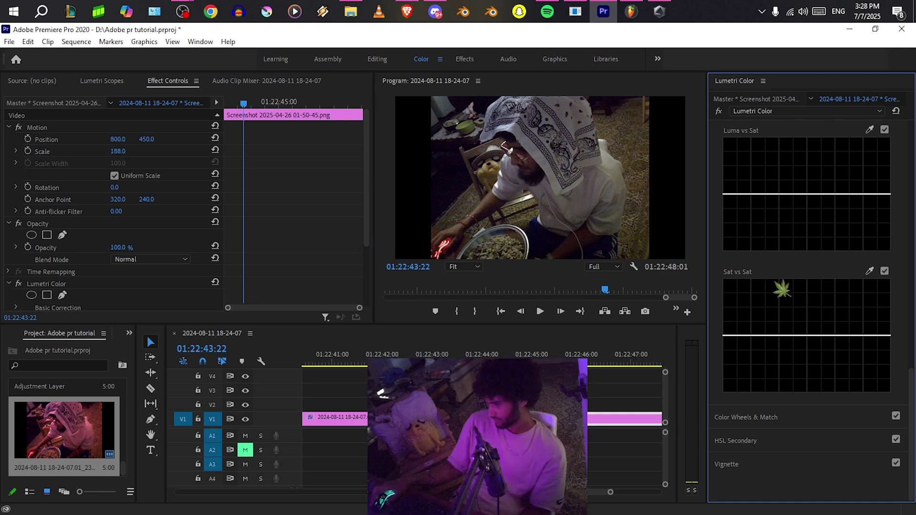
# Try Color Wheels & Match with magenta Highlights, shifting Shadows toward pink and toward green, and reset the wheels.
pyautogui.scroll(10, 820, 329)
pyautogui.click(768, 205)
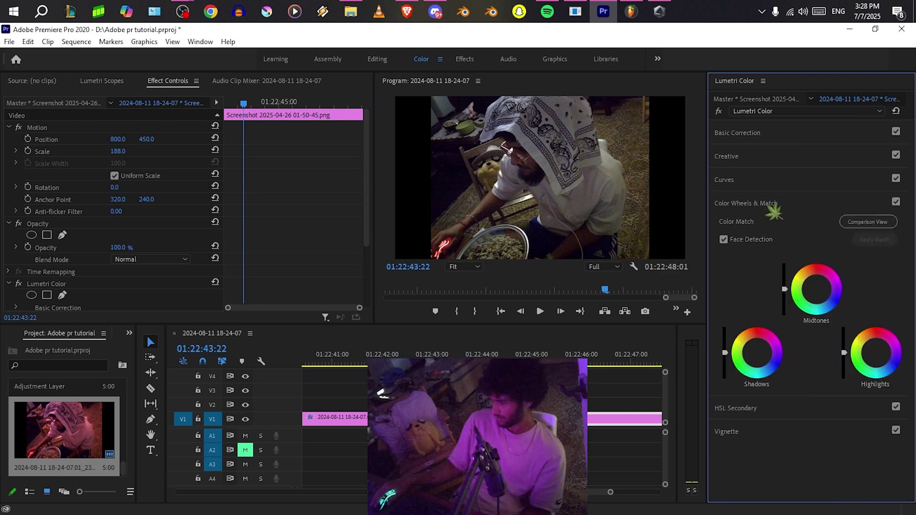
pyautogui.moveTo(875, 353); pyautogui.dragTo(898, 342)
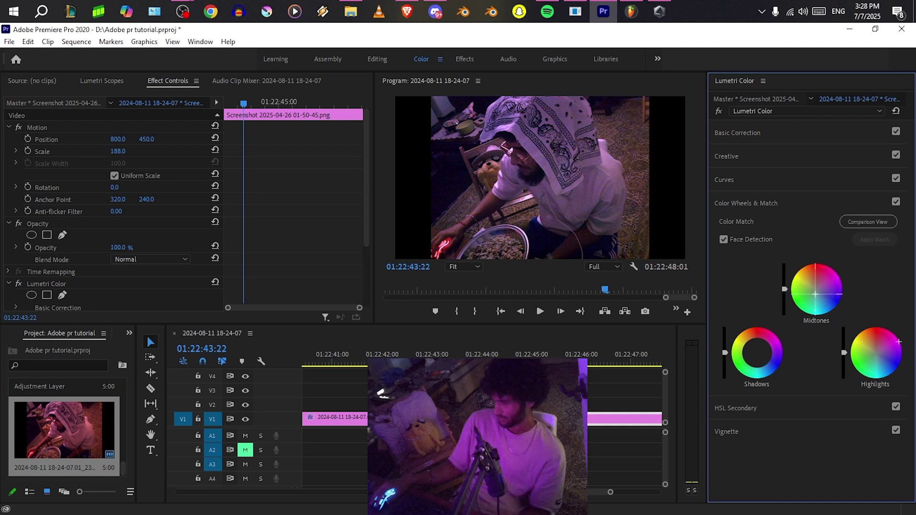
pyautogui.moveTo(757, 353); pyautogui.dragTo(776, 340)
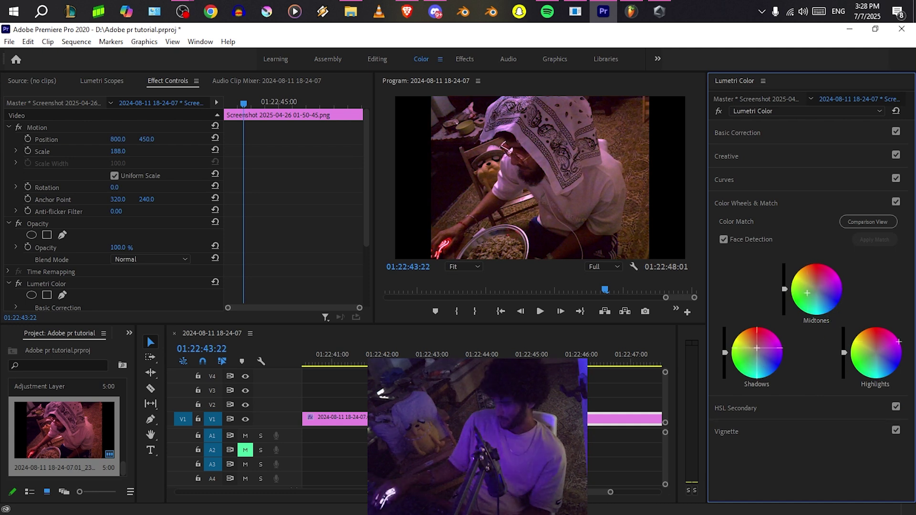
pyautogui.doubleClick(756, 353)
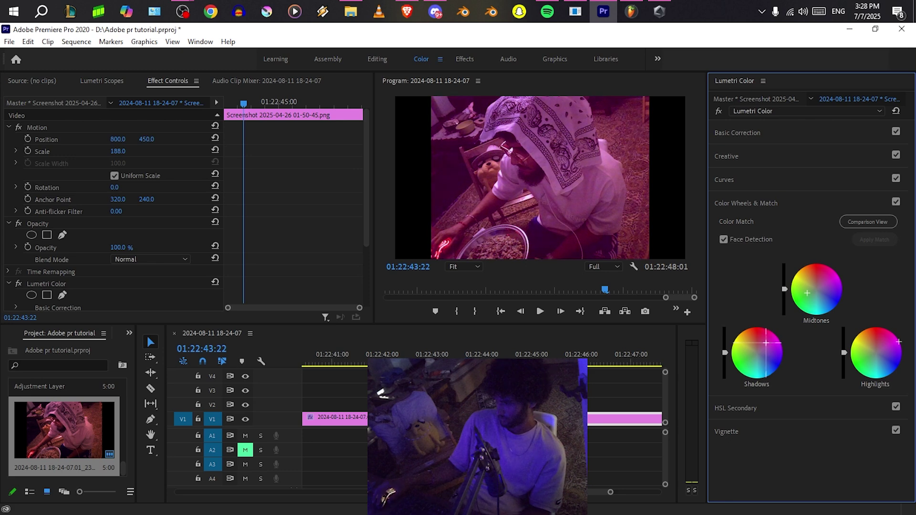
pyautogui.moveTo(746, 353); pyautogui.dragTo(773, 341)
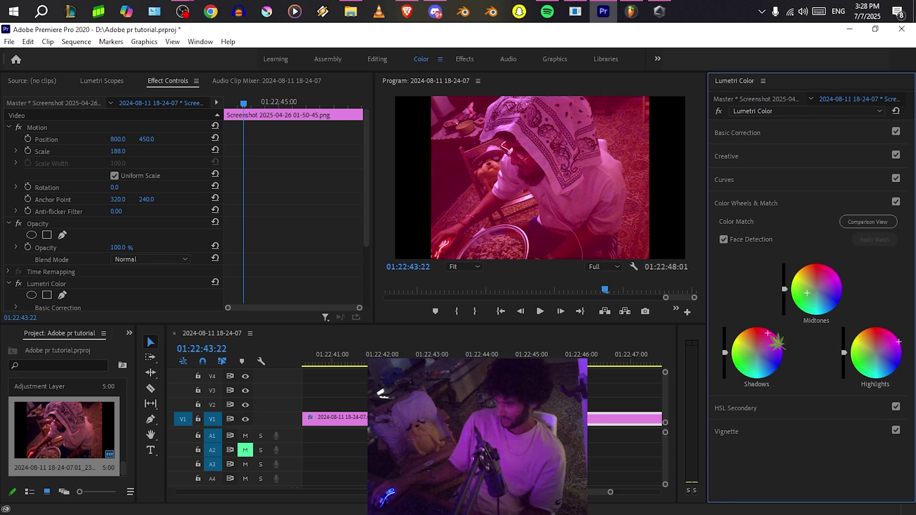
pyautogui.doubleClick(773, 342)
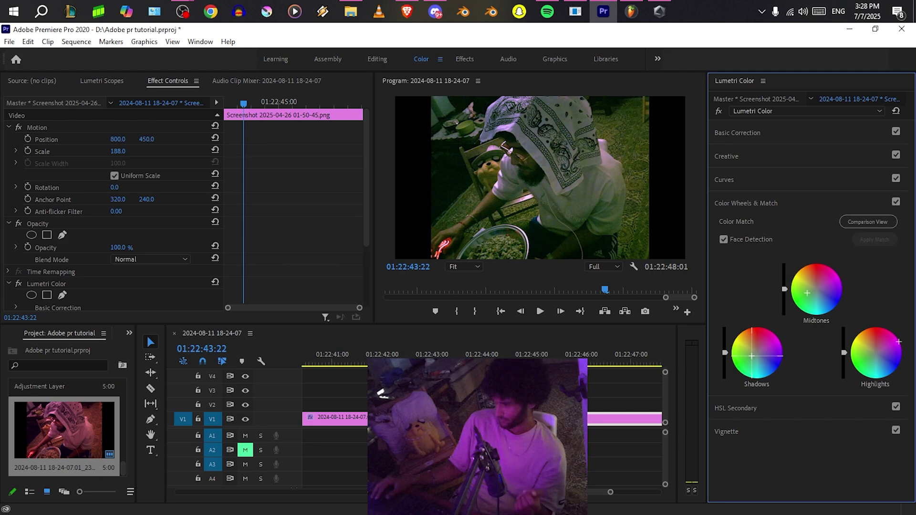
pyautogui.moveTo(751, 356); pyautogui.dragTo(748, 360)
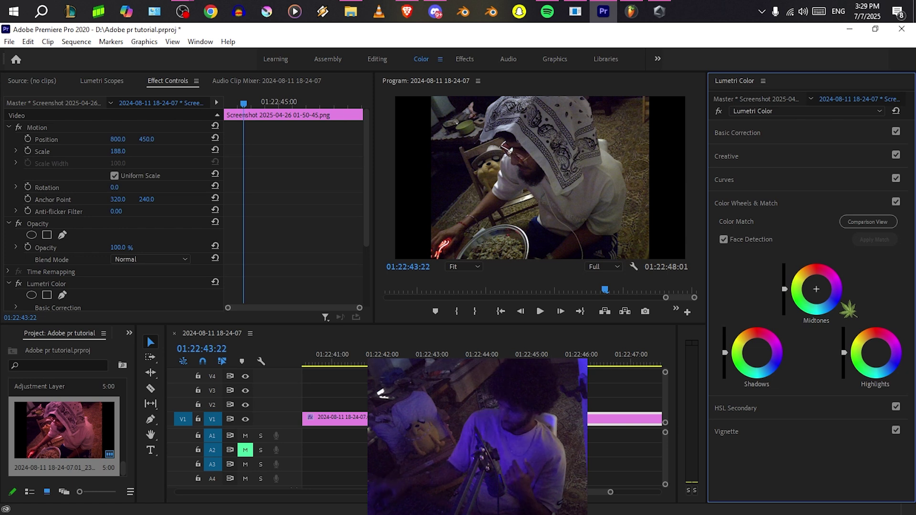
# Key the plush toy's yellow in HSL Secondary by sampling it, and show the mask in Color/Gray mode.
pyautogui.click(779, 208)
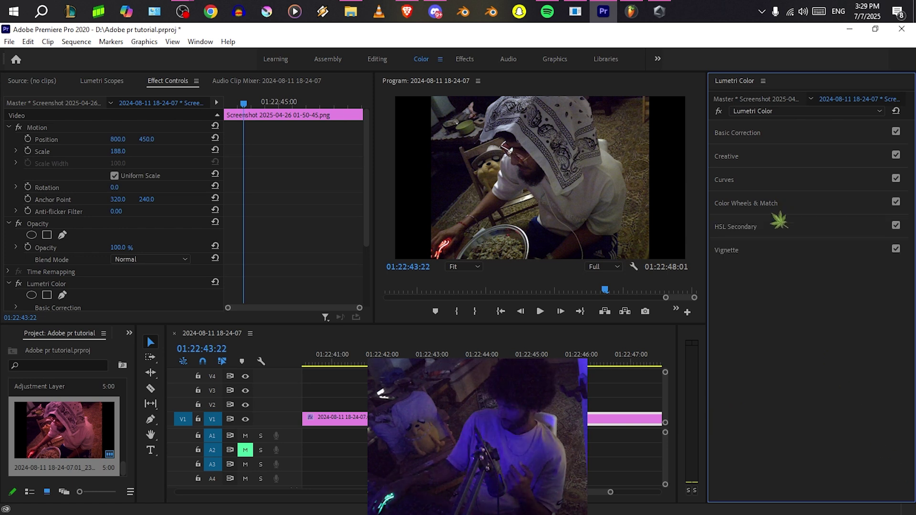
pyautogui.click(778, 224)
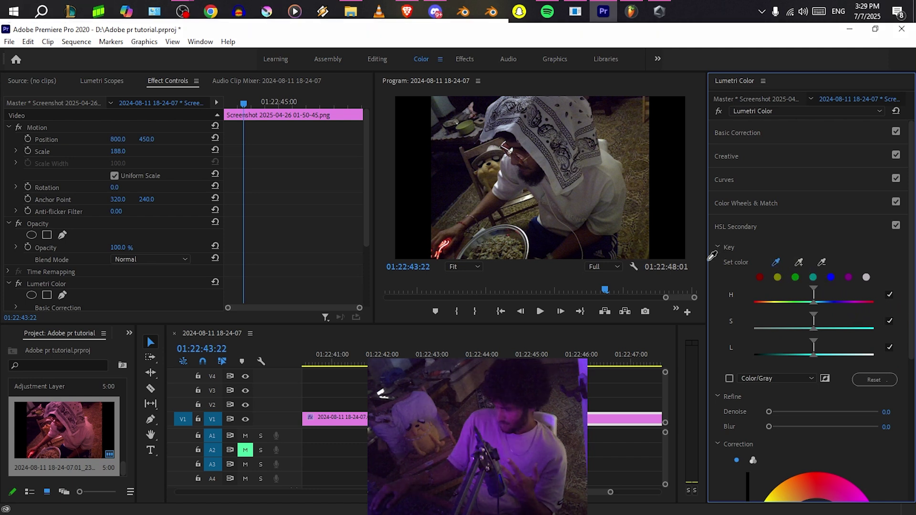
pyautogui.click(485, 167)
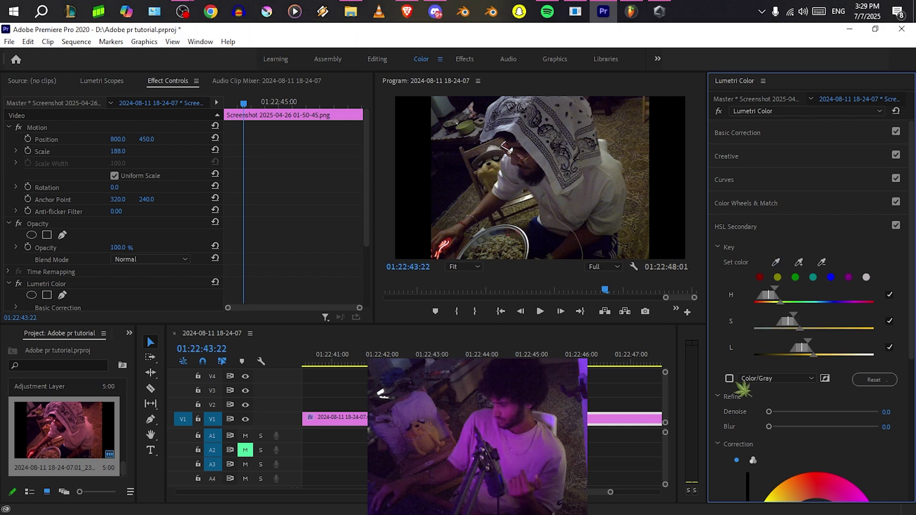
pyautogui.click(773, 379)
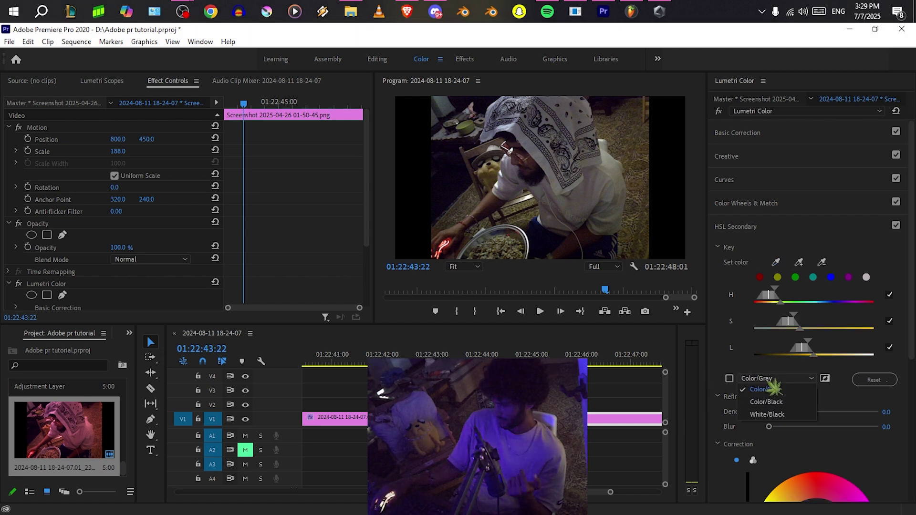
pyautogui.click(773, 388)
pyautogui.click(729, 378)
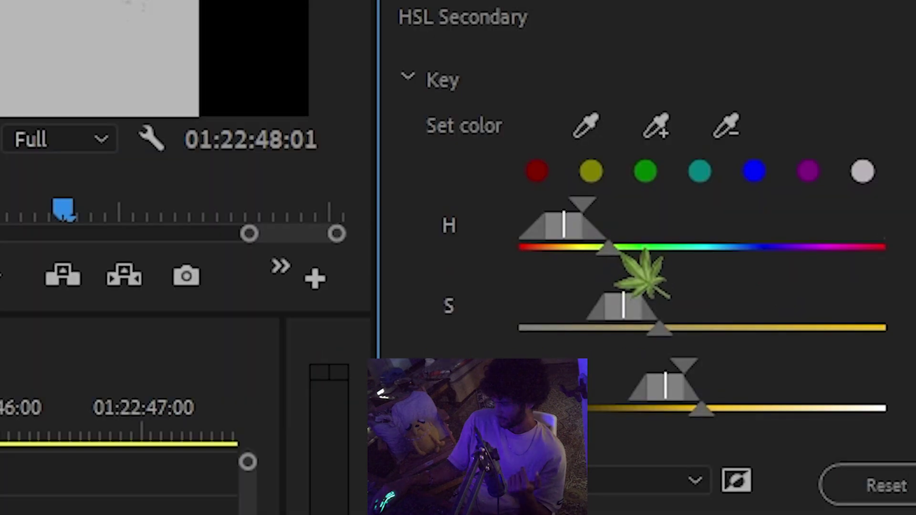
# Adjust the HSL Secondary key's hue and saturation ranges, widen its luminance range considerably, and check the mask full screen.
pyautogui.moveTo(609, 248); pyautogui.dragTo(585, 248)
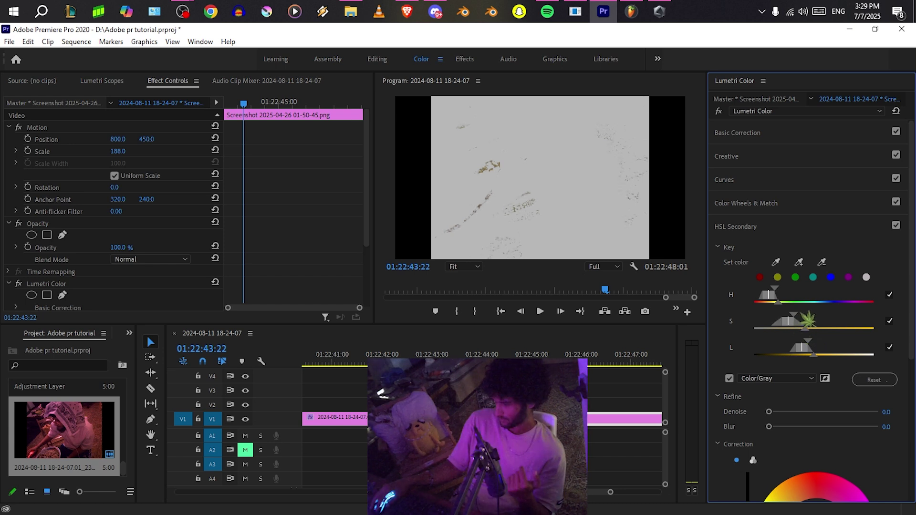
pyautogui.moveTo(794, 315)
pyautogui.mouseDown()
pyautogui.moveTo(812, 315)
pyautogui.moveTo(795, 315)
pyautogui.mouseUp()
pyautogui.moveTo(818, 353)
pyautogui.mouseDown()
pyautogui.moveTo(834, 353)
pyautogui.moveTo(818, 357)
pyautogui.mouseUp()
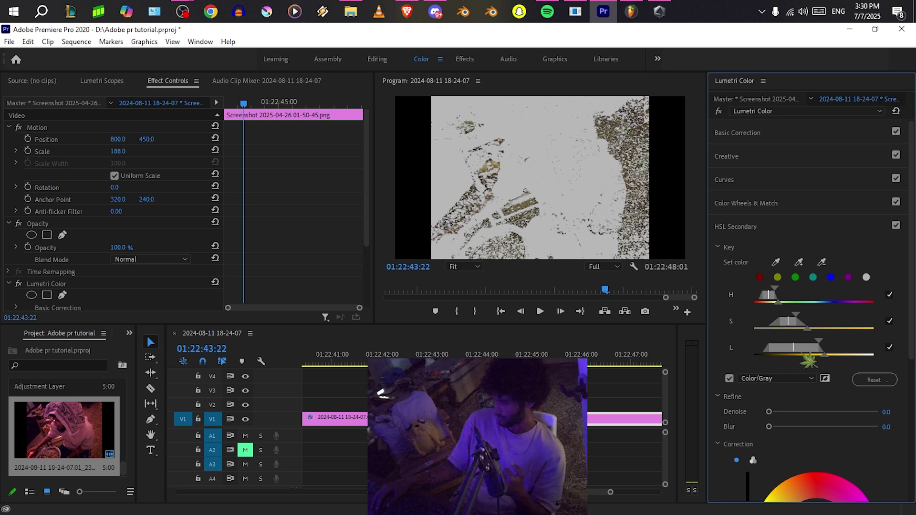
pyautogui.moveTo(806, 359); pyautogui.dragTo(808, 368)
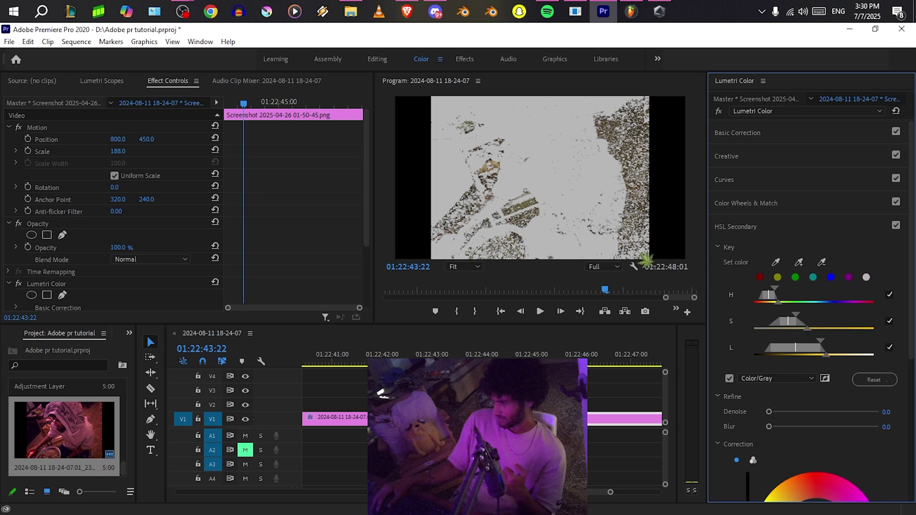
pyautogui.hotkey('ctrl', '`')
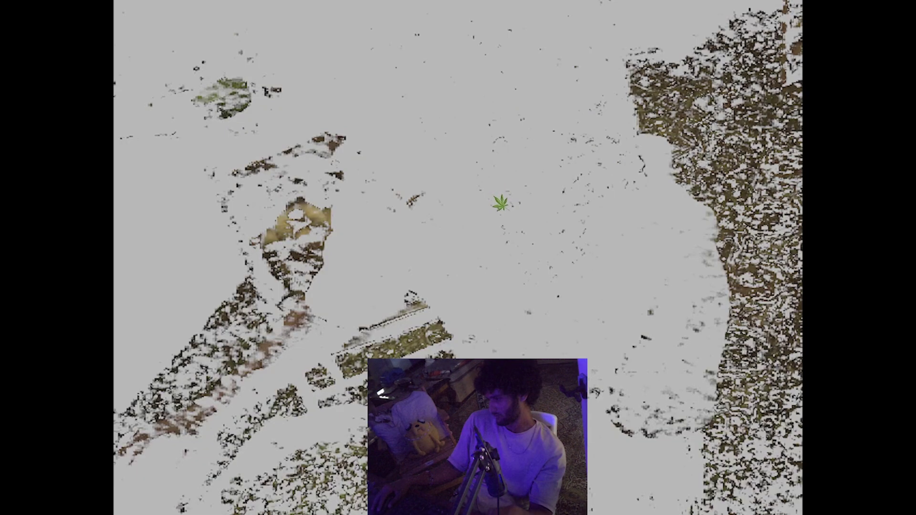
pyautogui.hotkey('ctrl', '`')
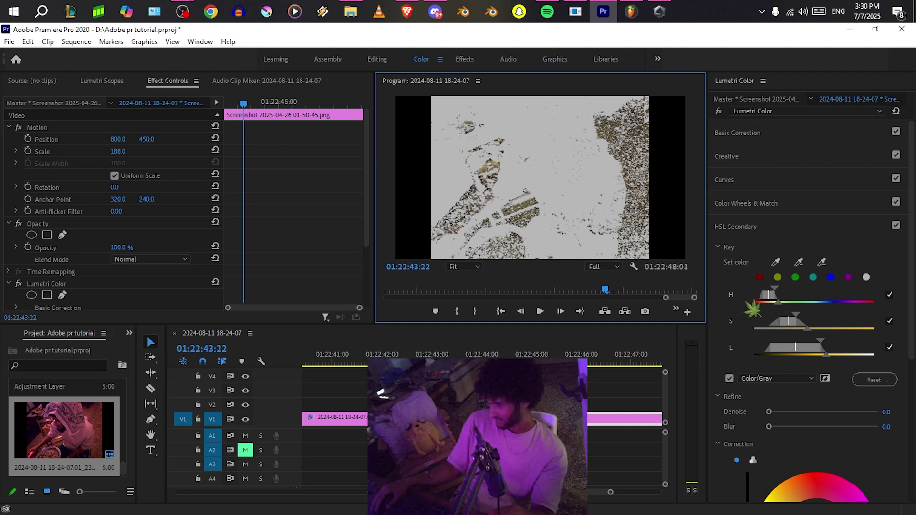
# Try subtracting a color sampled on the plush toy from the key and adding one from the image, undoing each sample.
pyautogui.click(822, 262)
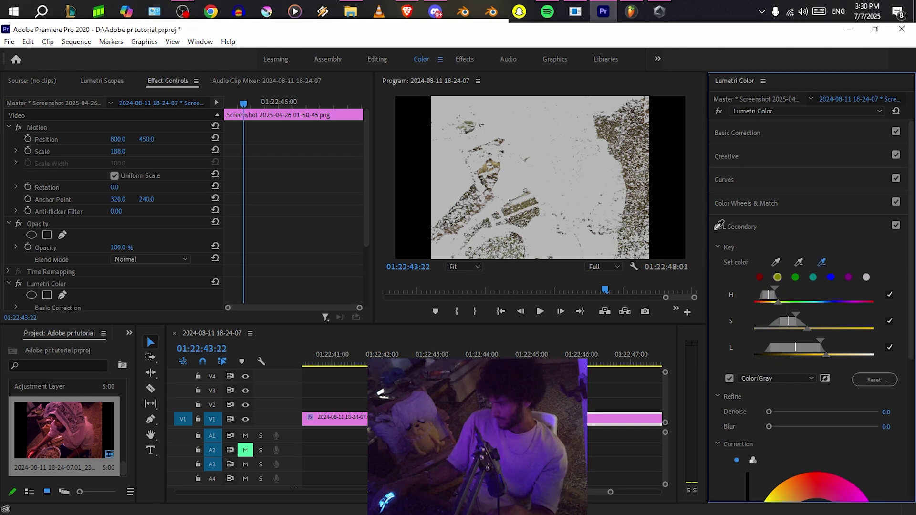
pyautogui.click(491, 162)
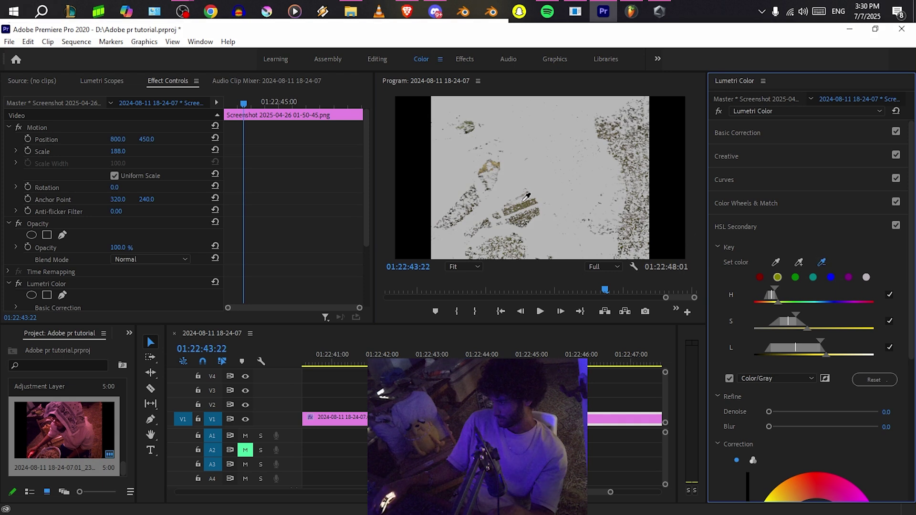
pyautogui.click(488, 165)
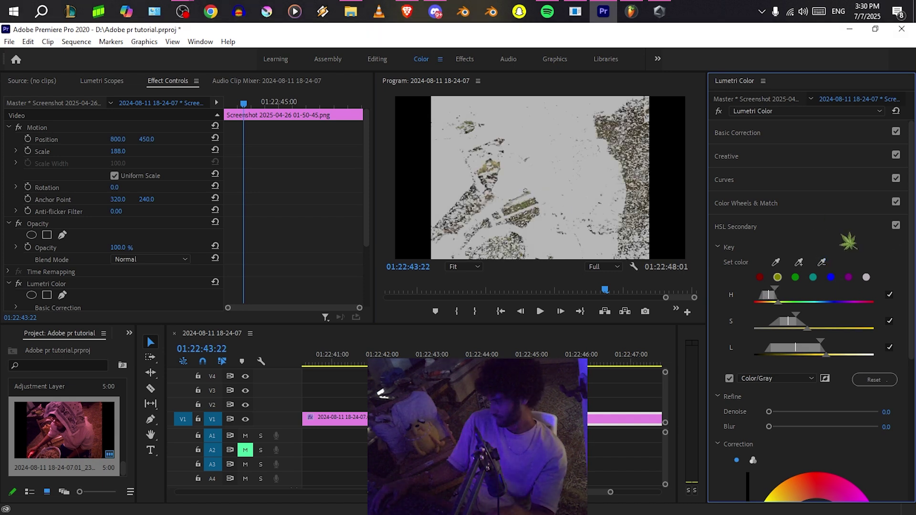
pyautogui.click(798, 262)
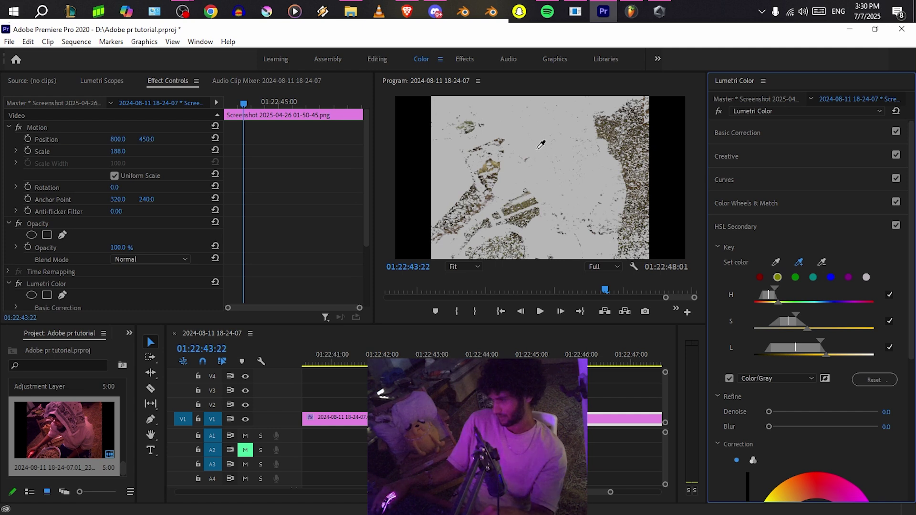
pyautogui.click(493, 206)
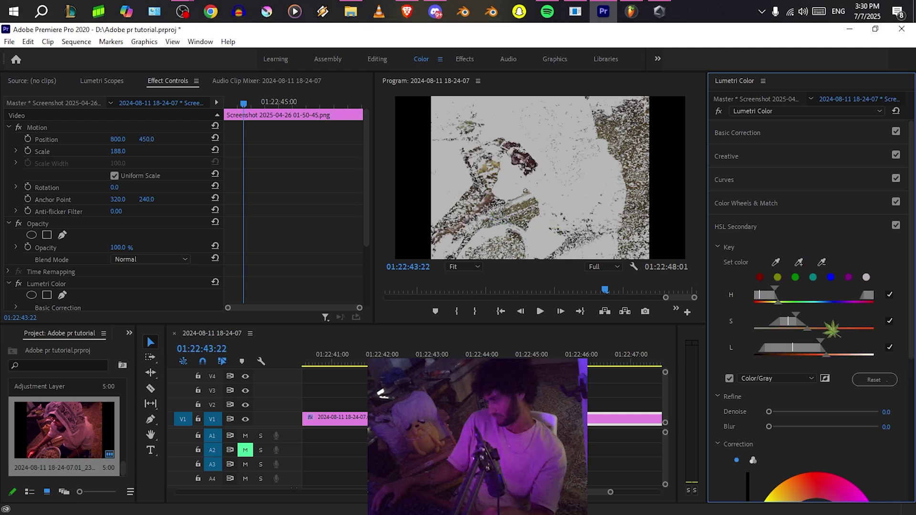
pyautogui.hotkey('ctrl', 'z')
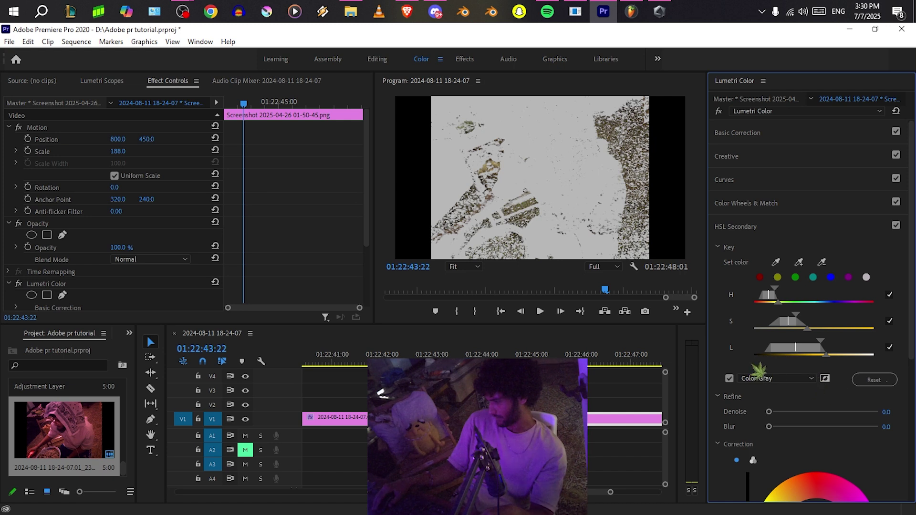
# Refine the HSL Secondary key with Denoise at 65.6 and Blur at 4.1.
pyautogui.scroll(-2, 762, 316)
pyautogui.scroll(-1, 762, 316)
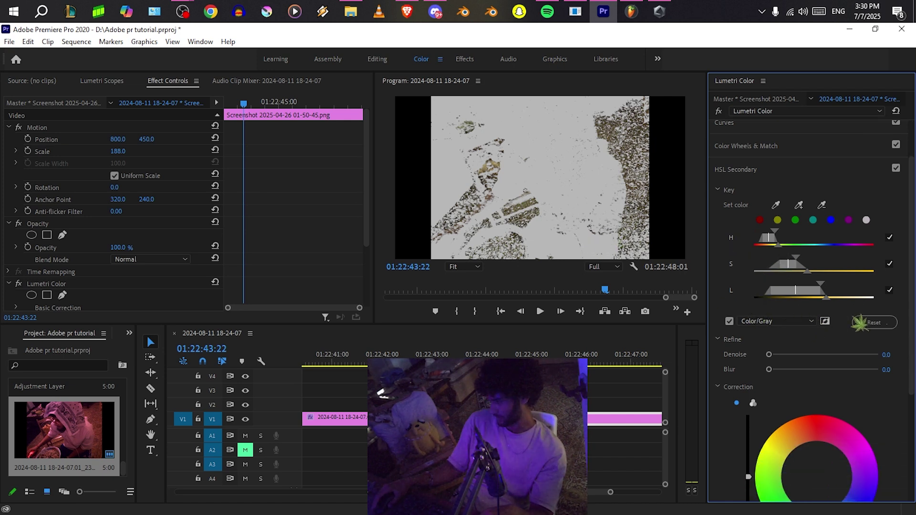
pyautogui.scroll(-1, 789, 329)
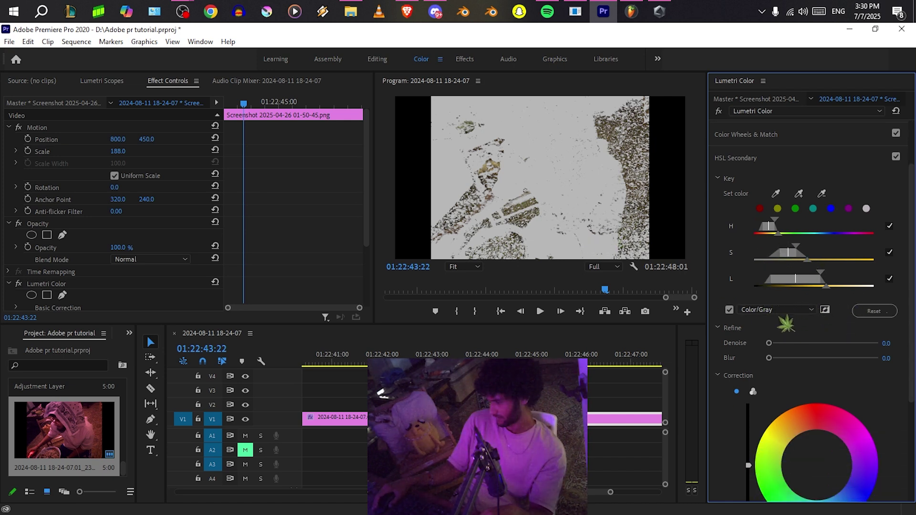
pyautogui.scroll(-2, 756, 348)
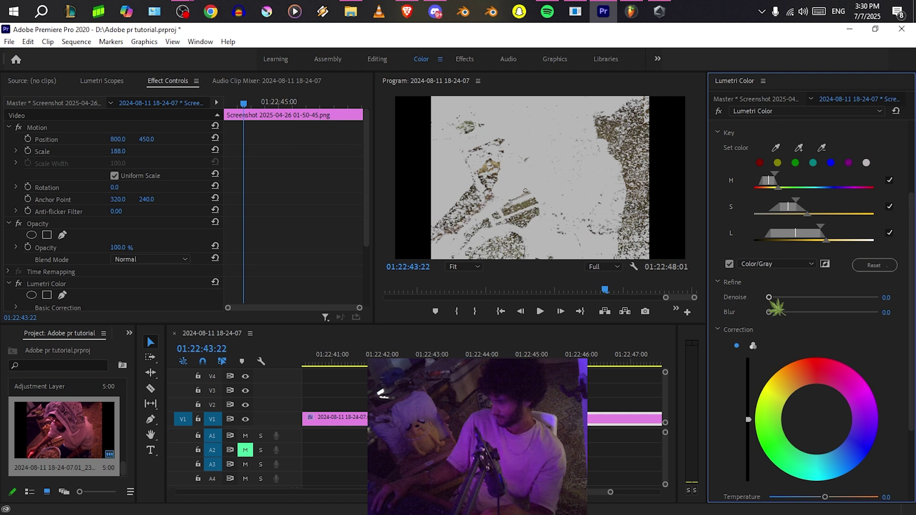
pyautogui.moveTo(769, 297); pyautogui.dragTo(841, 299)
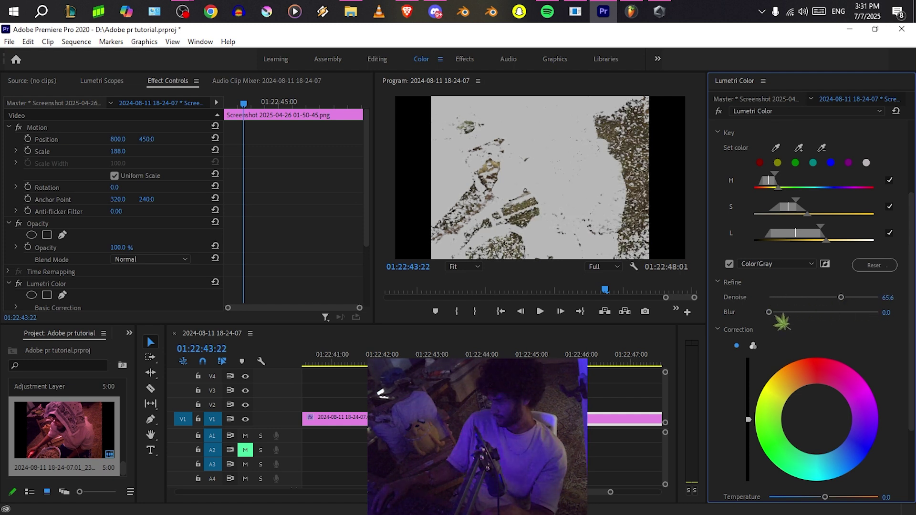
pyautogui.moveTo(771, 313)
pyautogui.mouseDown()
pyautogui.moveTo(801, 313)
pyautogui.moveTo(769, 313)
pyautogui.moveTo(785, 313)
pyautogui.mouseUp()
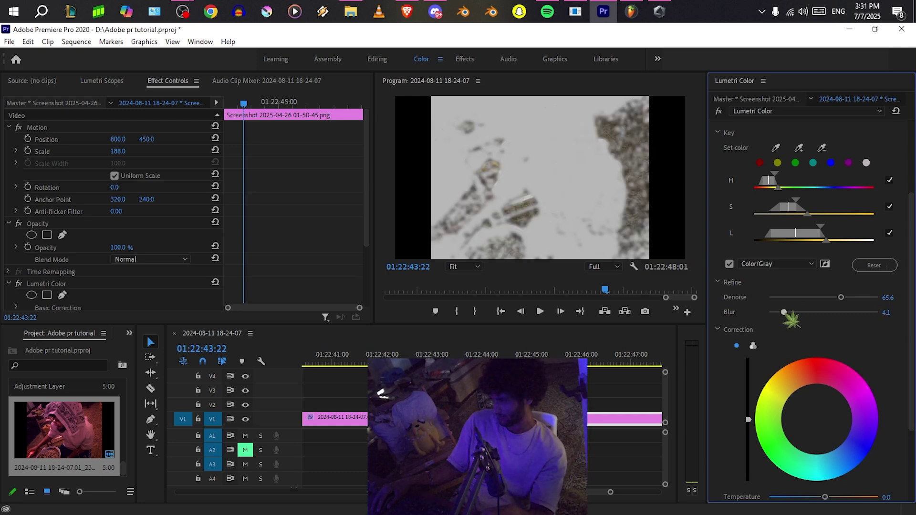
# Shift the keyed area's Correction wheel strongly toward green, turn off the Color/Gray mask view, and preview the frame full screen.
pyautogui.scroll(-3, 792, 334)
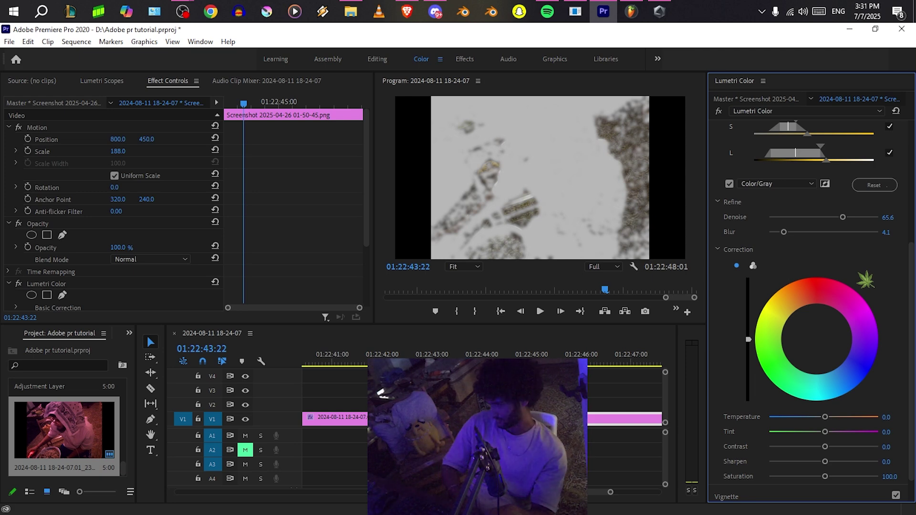
pyautogui.moveTo(777, 337); pyautogui.dragTo(773, 357)
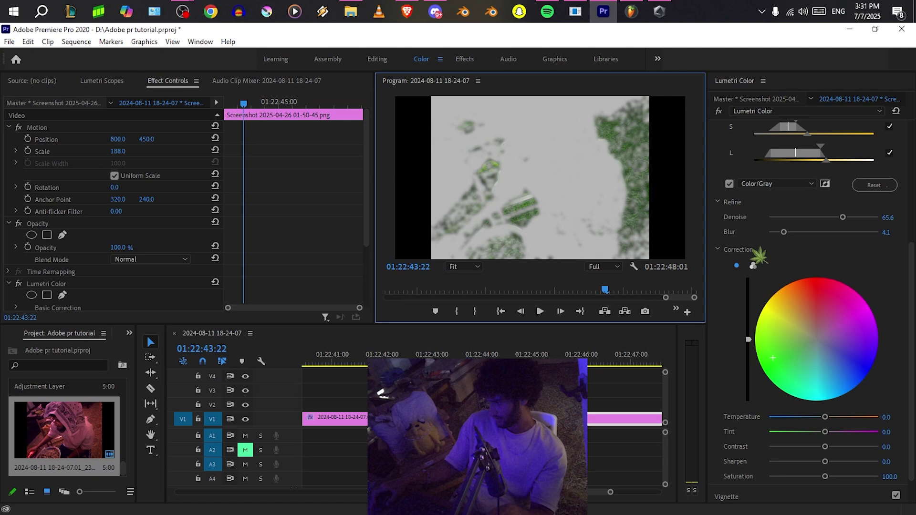
pyautogui.scroll(1, 758, 255)
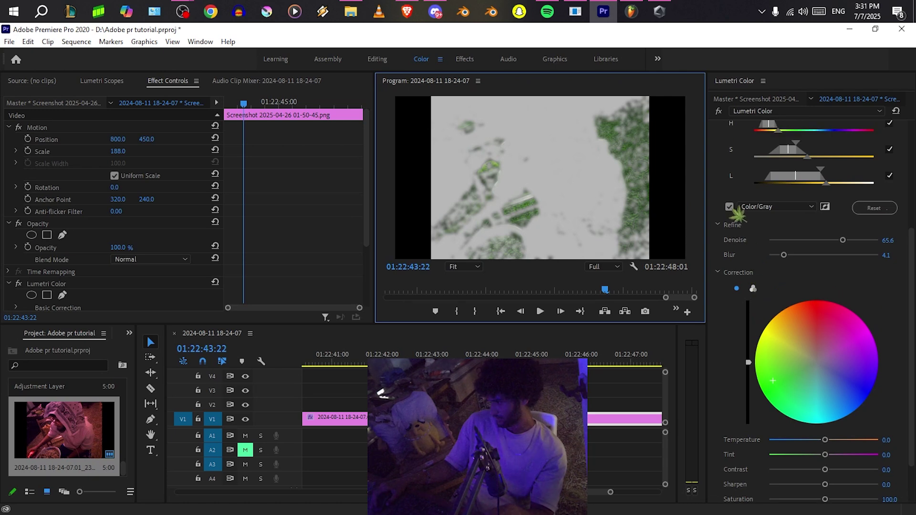
pyautogui.click(730, 207)
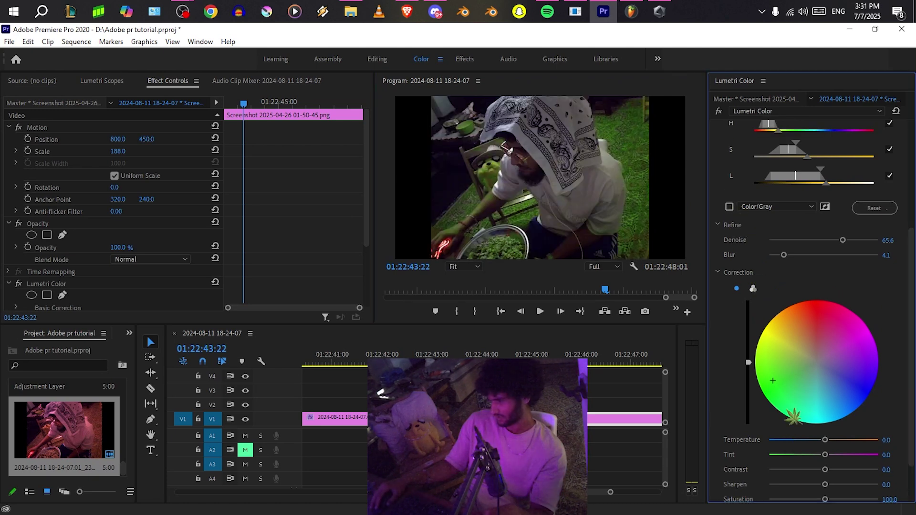
pyautogui.moveTo(793, 393); pyautogui.dragTo(768, 400)
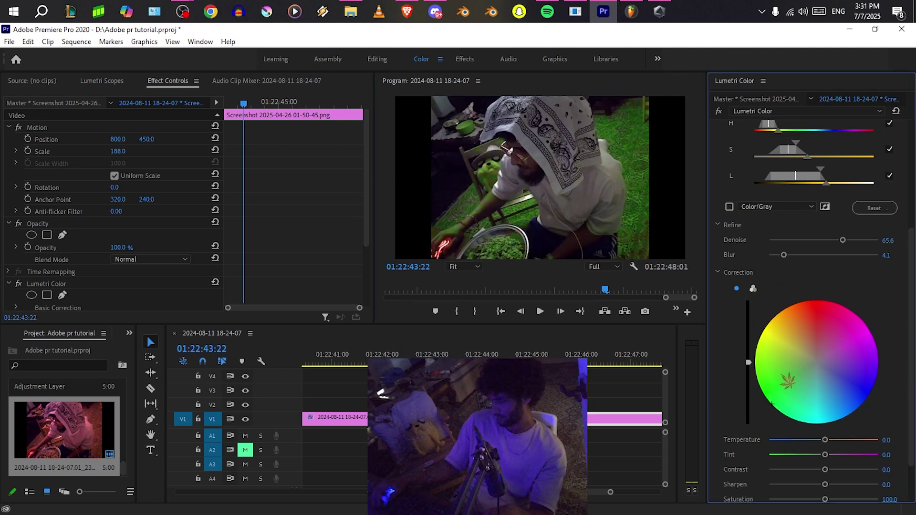
pyautogui.hotkey('ctrl', '`')
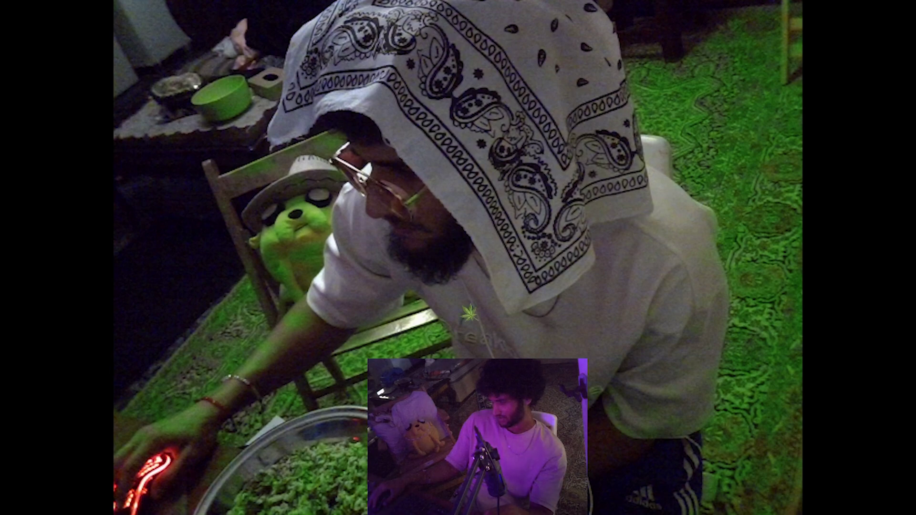
pyautogui.press('Escape')
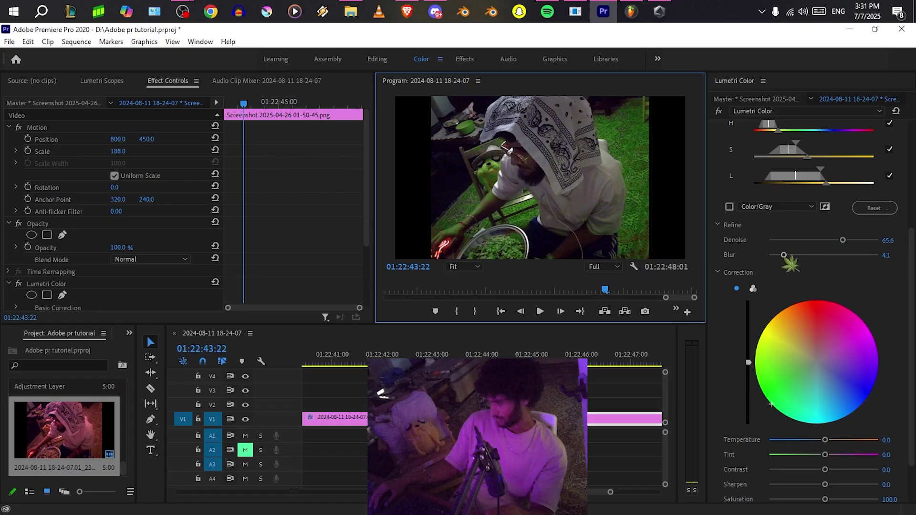
# Raise the key's Blur through 19.2 and 25.5 to the maximum of 30.0, previewing the image full screen between changes.
pyautogui.moveTo(783, 254); pyautogui.dragTo(839, 250)
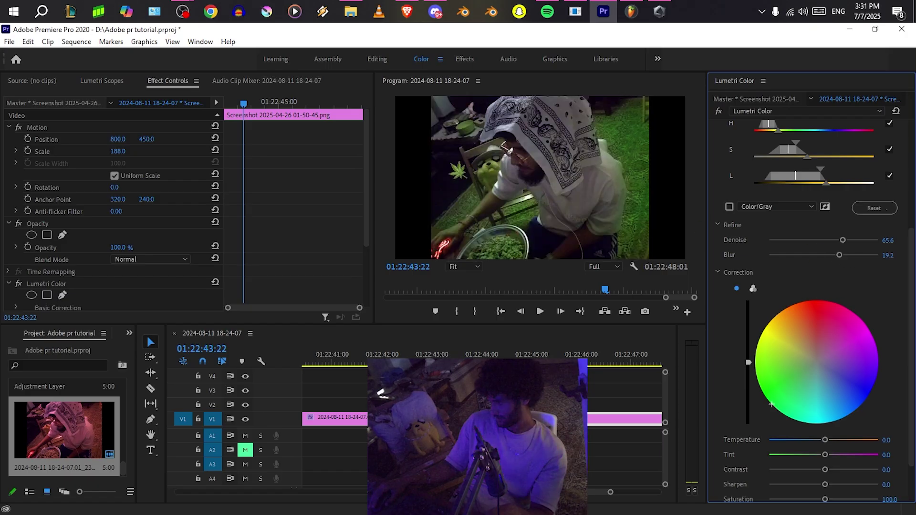
pyautogui.hotkey('ctrl', '`')
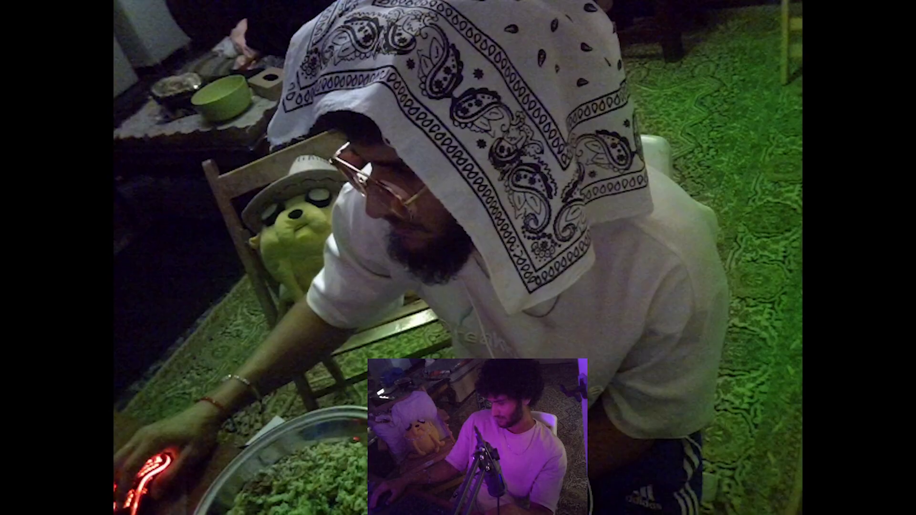
pyautogui.hotkey('ctrl', '`')
pyautogui.moveTo(842, 255); pyautogui.dragTo(862, 254)
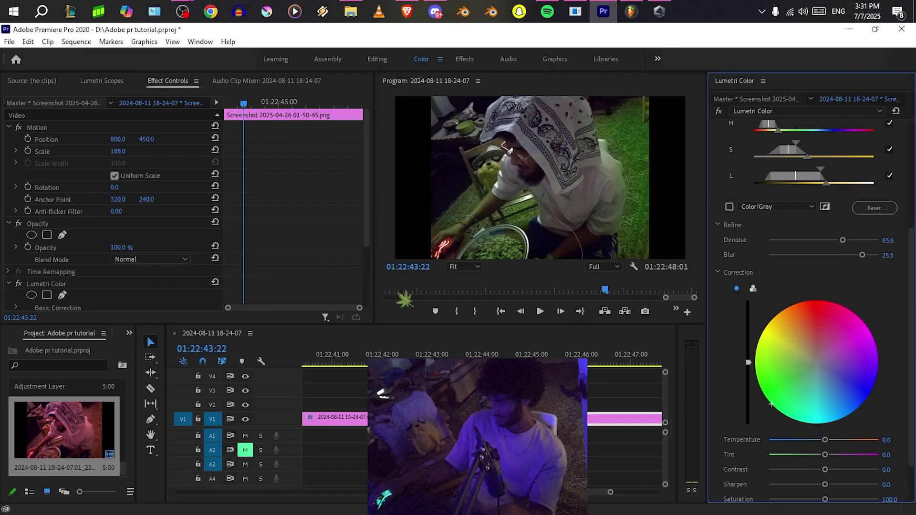
pyautogui.hotkey('ctrl', '`')
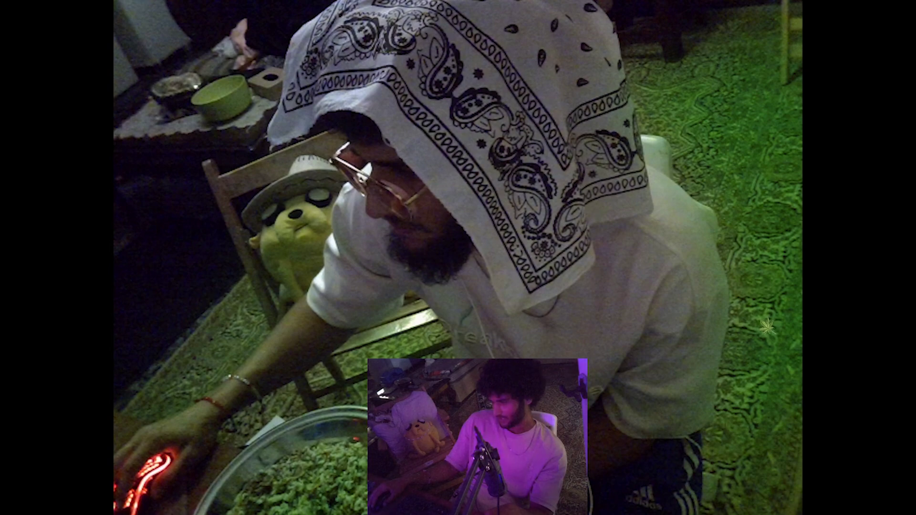
pyautogui.hotkey('ctrl', '`')
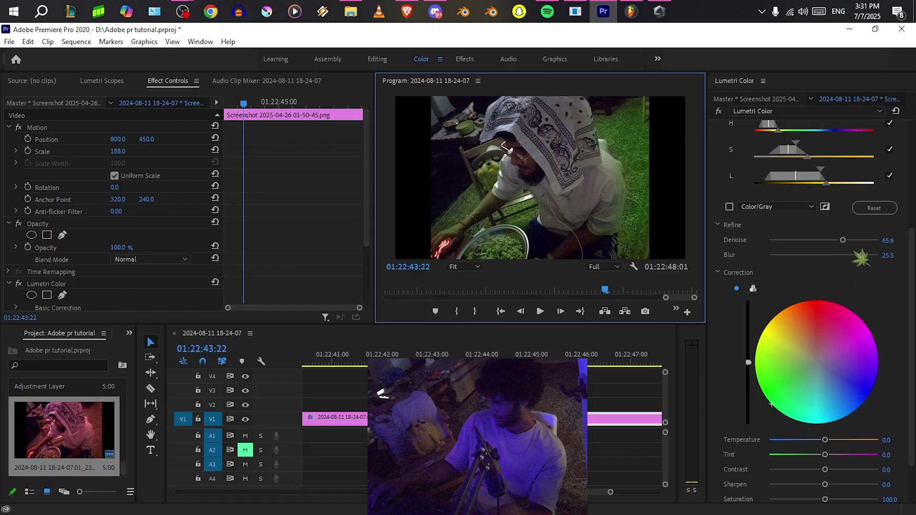
pyautogui.moveTo(862, 255)
pyautogui.mouseDown()
pyautogui.moveTo(841, 255)
pyautogui.moveTo(880, 254)
pyautogui.mouseUp()
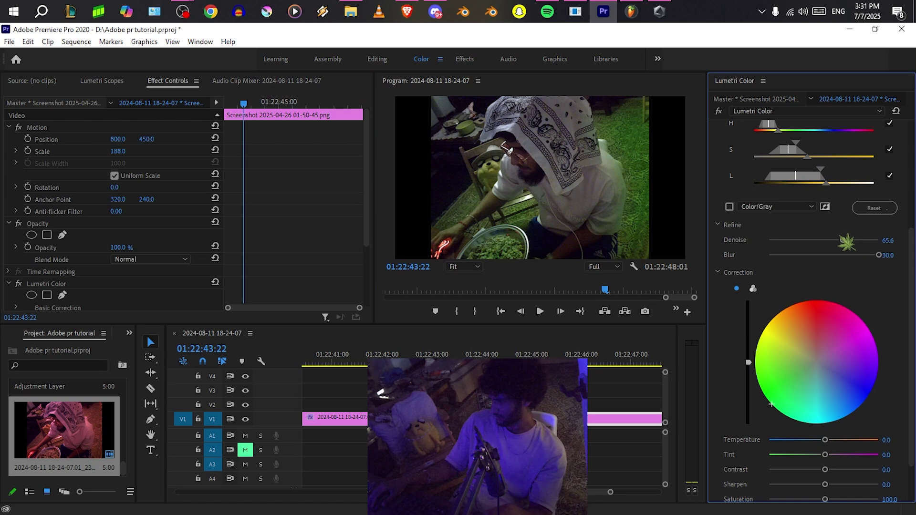
# Brighten the keyed area nearly to the Correction wheel's maximum, preview it full screen, and briefly show the three-wheel correction view.
pyautogui.moveTo(748, 358); pyautogui.dragTo(749, 308)
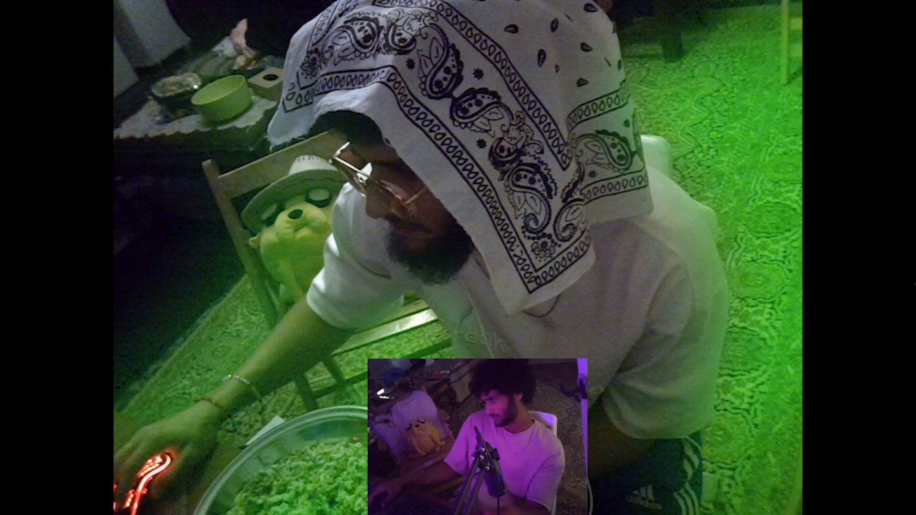
pyautogui.hotkey('ctrl', '`')
pyautogui.click(753, 288)
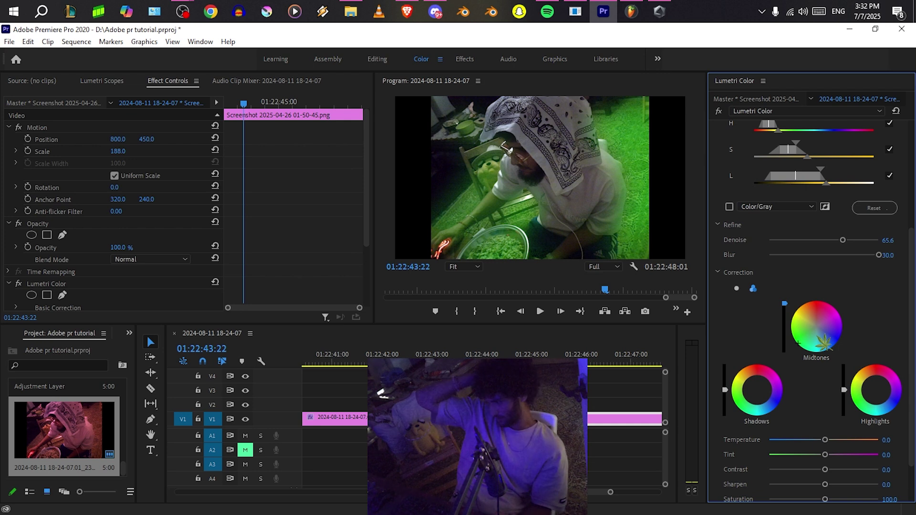
pyautogui.click(737, 289)
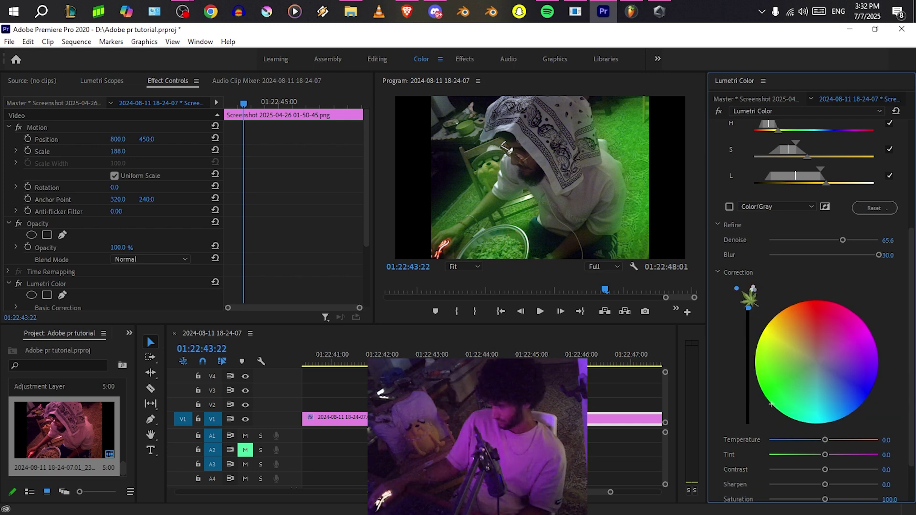
# Review the remaining HSL Secondary correction sliders and disable the HSL Secondary section.
pyautogui.scroll(-2, 736, 447)
pyautogui.moveTo(824, 385)
pyautogui.mouseDown()
pyautogui.moveTo(868, 385)
pyautogui.moveTo(824, 385)
pyautogui.mouseUp()
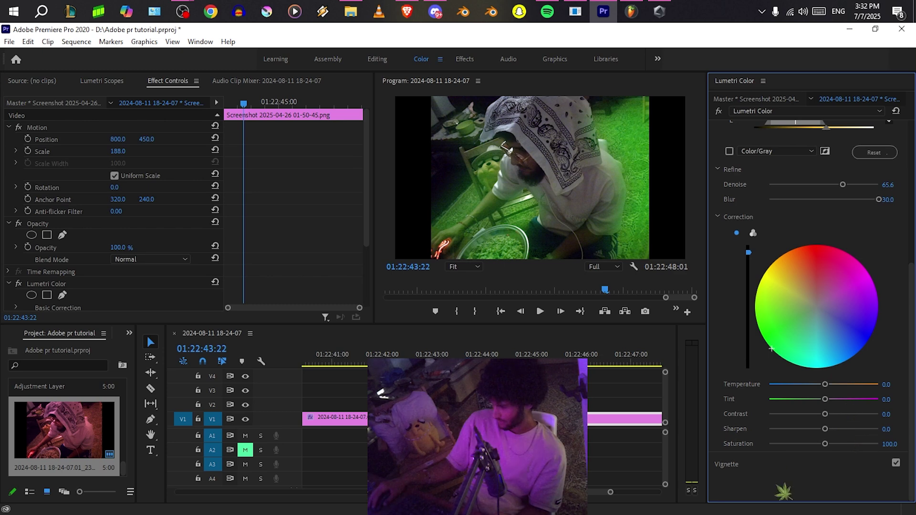
pyautogui.scroll(4, 783, 259)
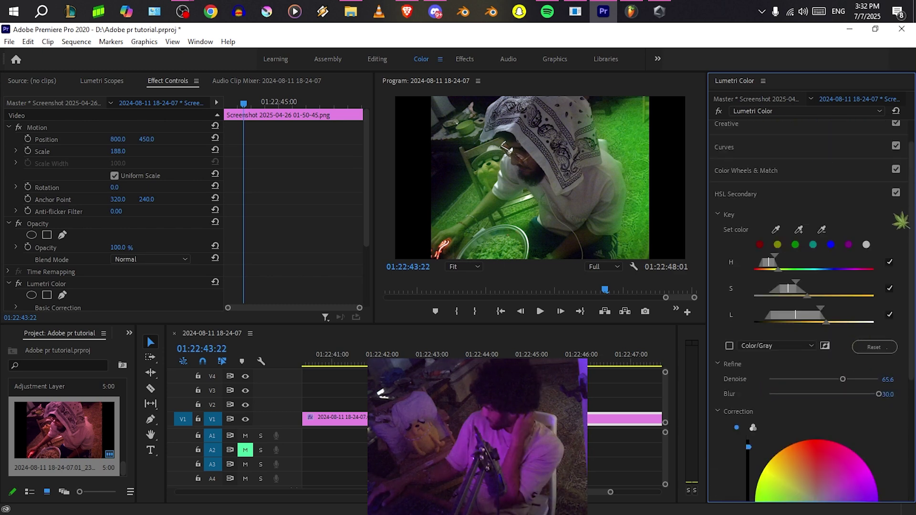
pyautogui.click(896, 193)
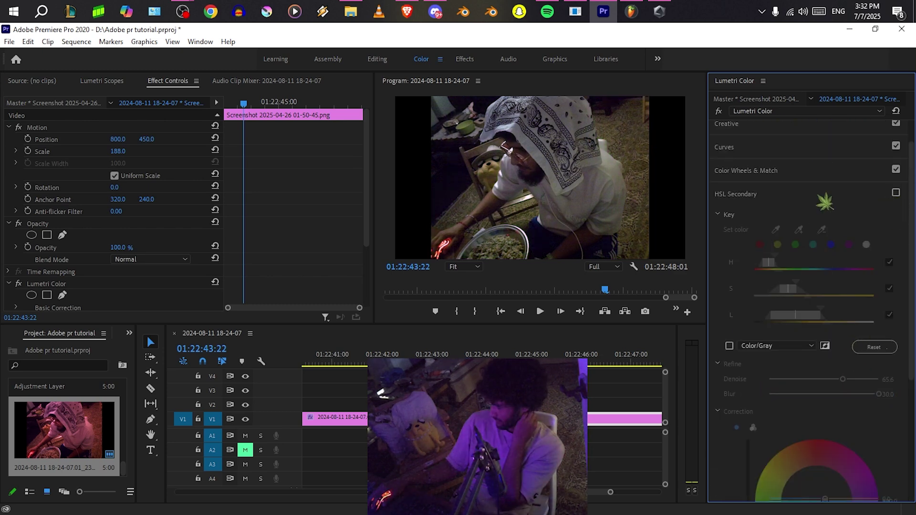
# Open the Vignette settings and look through earlier clips in the sequence for a vignette example, including the frame at 00:07:42:06.
pyautogui.click(825, 198)
pyautogui.click(774, 252)
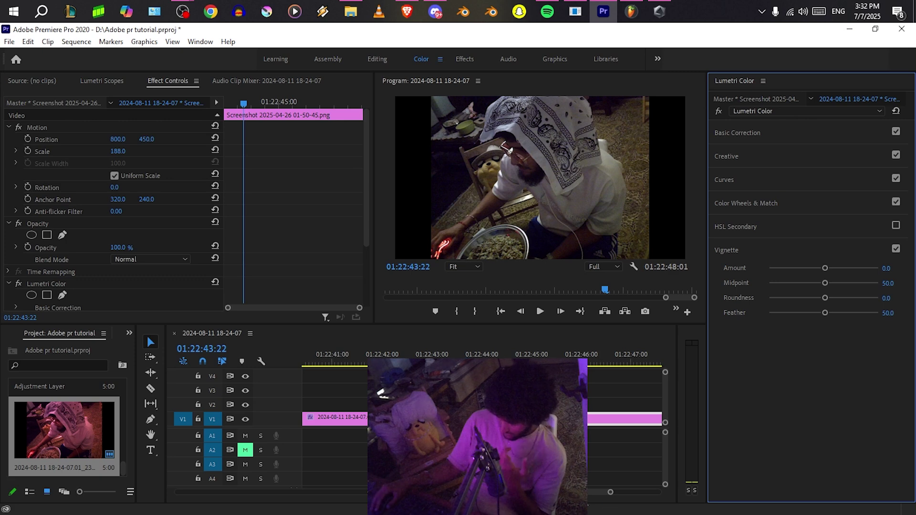
pyautogui.moveTo(582, 491); pyautogui.dragTo(554, 492)
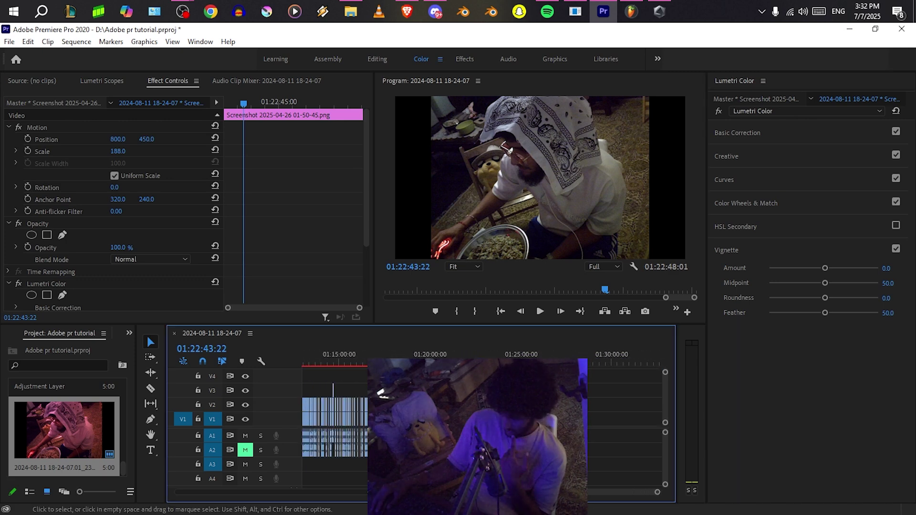
pyautogui.click(439, 359)
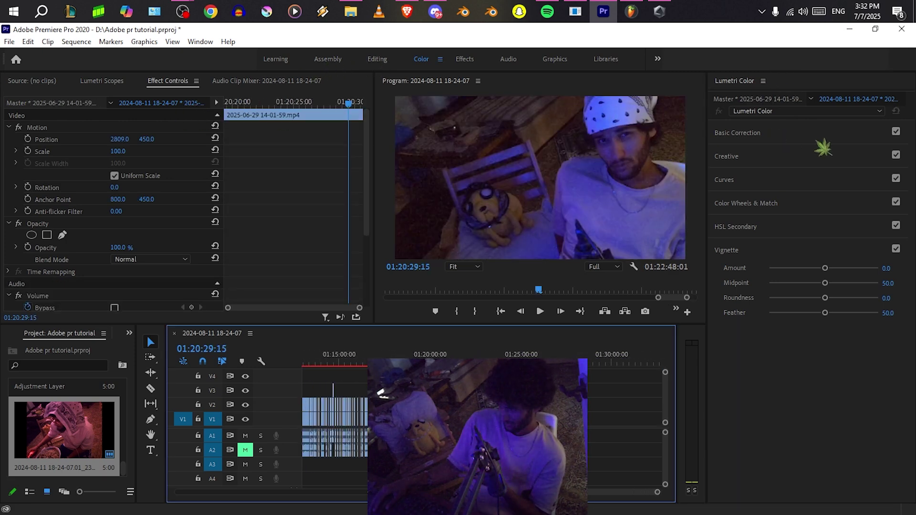
pyautogui.moveTo(408, 359); pyautogui.dragTo(406, 360)
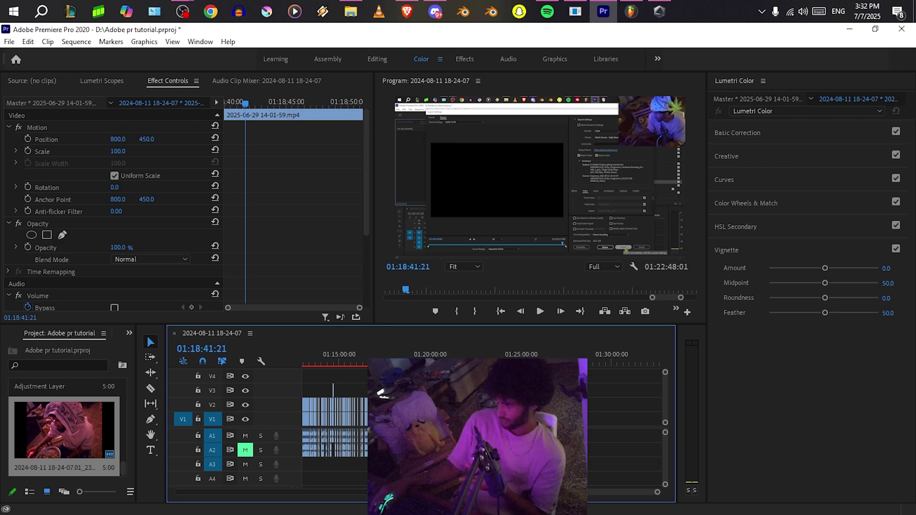
pyautogui.scroll(5, 477, 420)
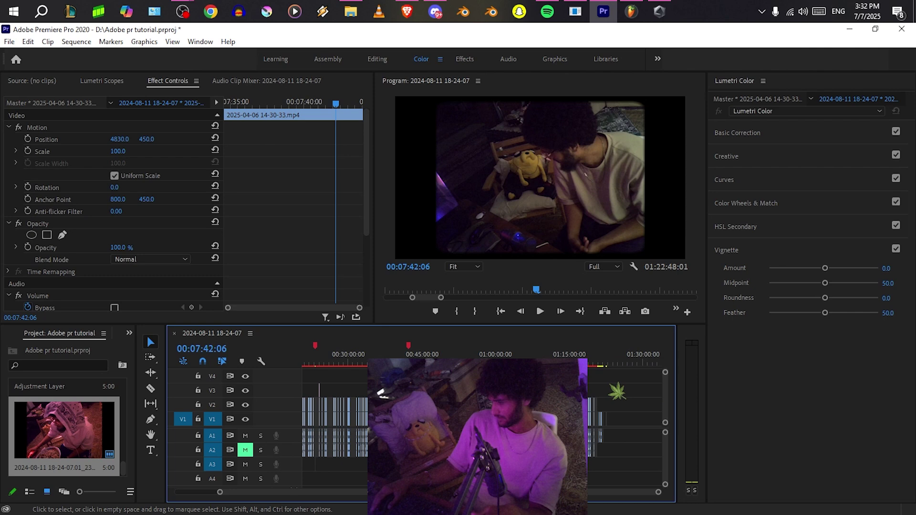
pyautogui.scroll(10, 624, 388)
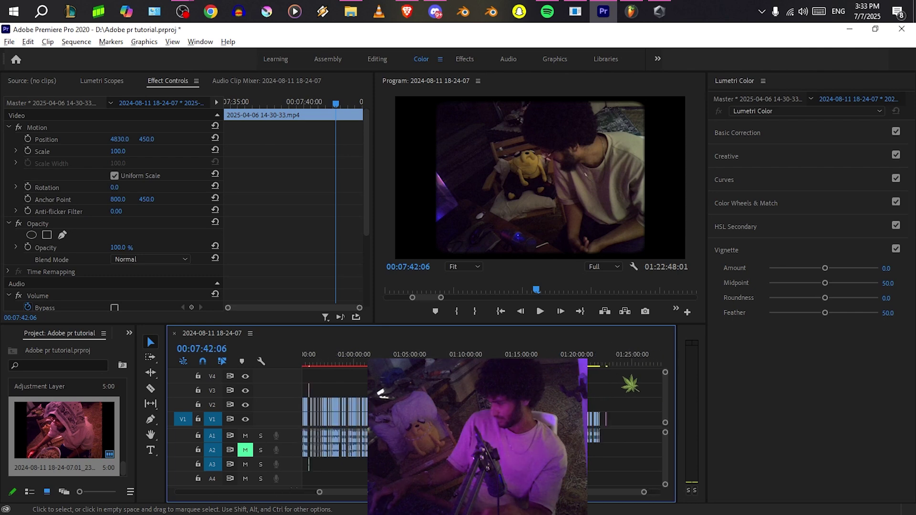
pyautogui.click(492, 363)
pyautogui.scroll(5, 483, 405)
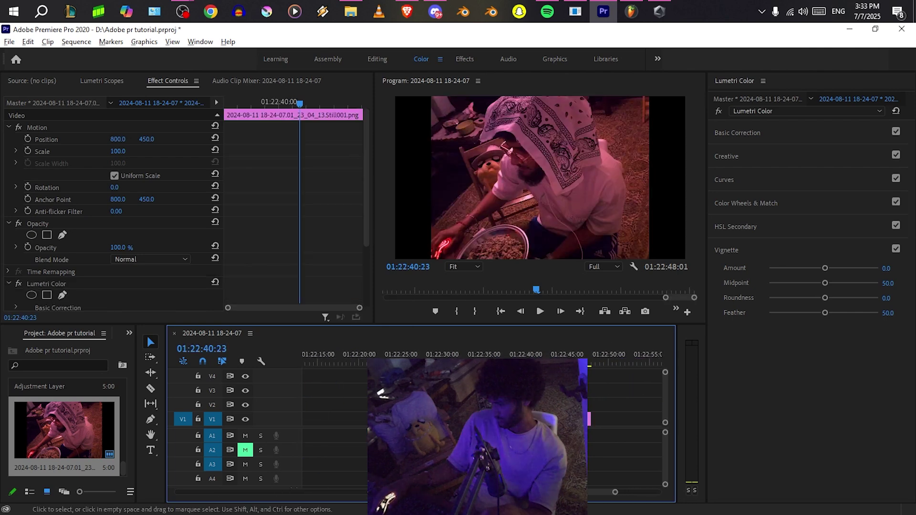
# Select the screenshot clip, set its Vignette Amount to -0.9, Midpoint to 0.0 and Roundness to -100.0, and preview it full screen.
pyautogui.click(566, 362)
pyautogui.click(591, 423)
pyautogui.click(580, 418)
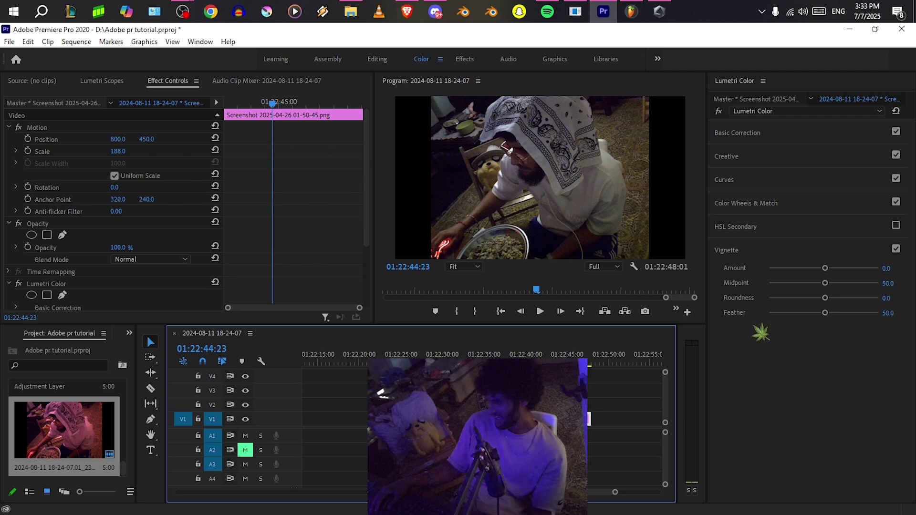
pyautogui.moveTo(885, 268); pyautogui.dragTo(833, 289)
pyautogui.moveTo(827, 300); pyautogui.dragTo(760, 312)
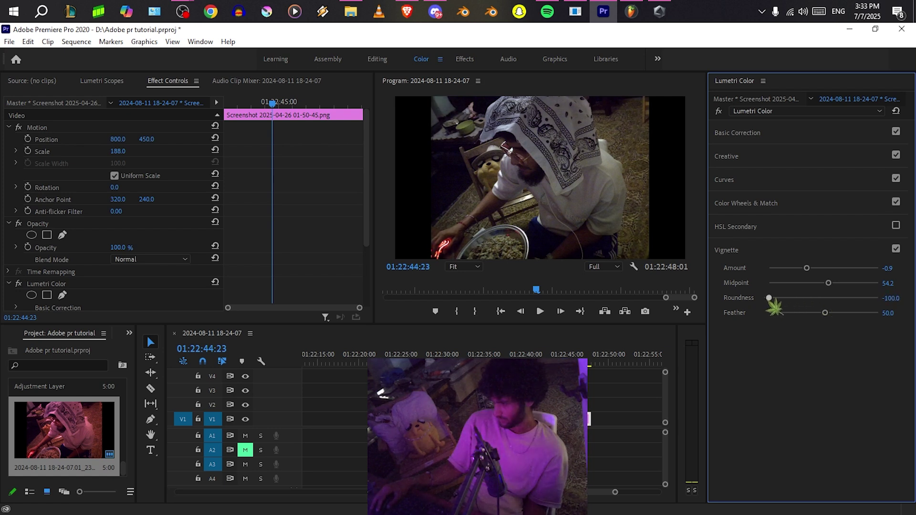
pyautogui.moveTo(842, 295); pyautogui.dragTo(745, 310)
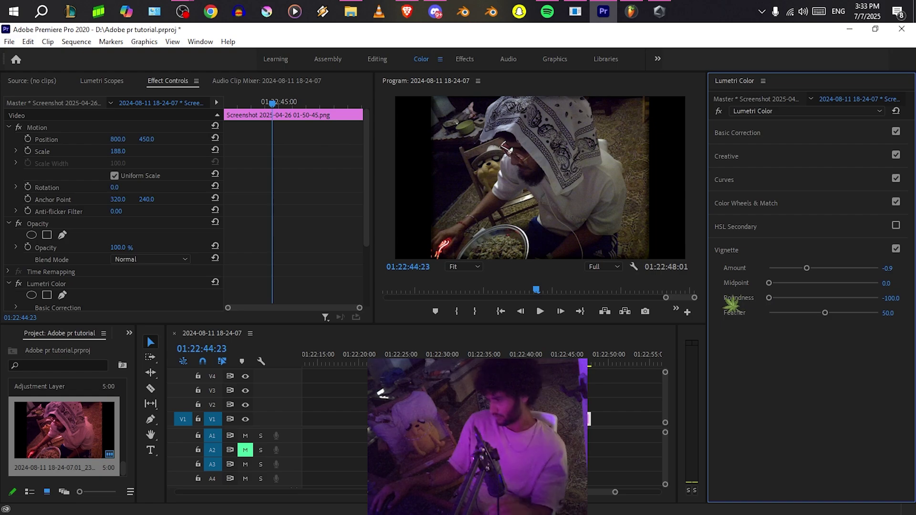
pyautogui.hotkey('ctrl', '`')
pyautogui.hotkey('ctrl', '`')
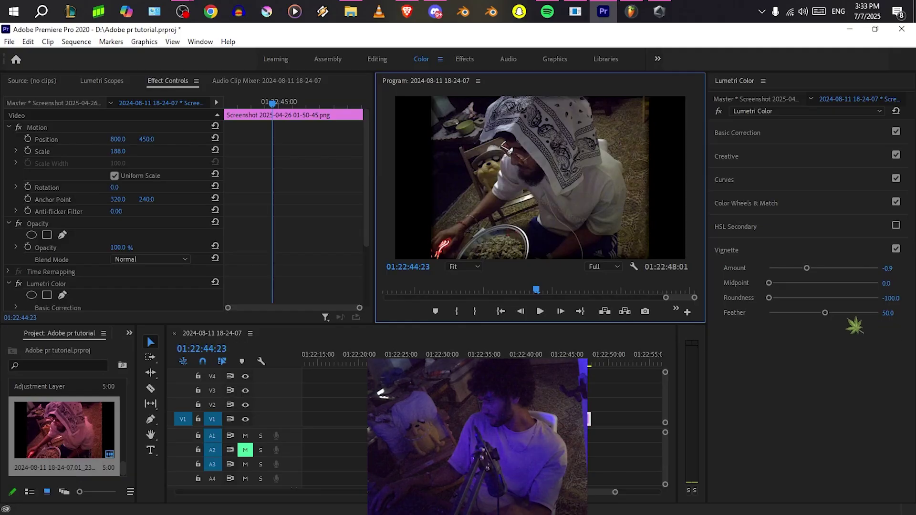
pyautogui.hotkey('ctrl', '`')
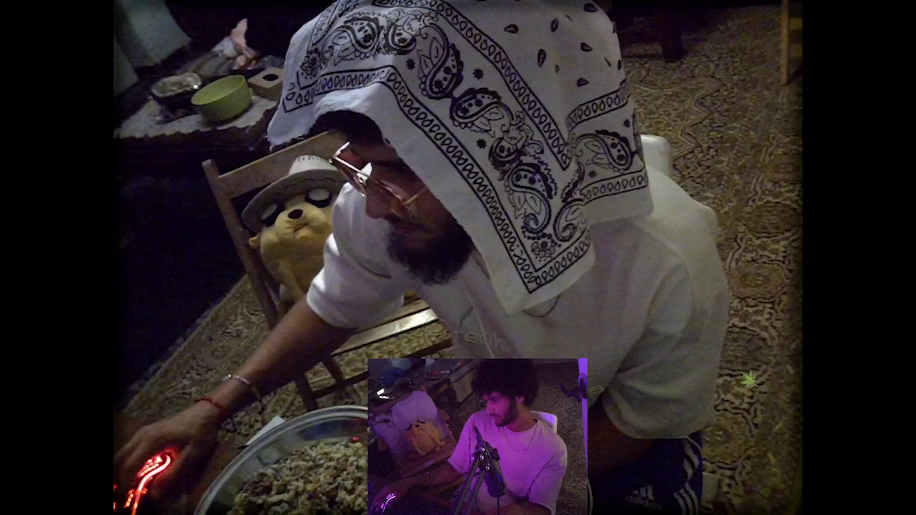
pyautogui.hotkey('ctrl', '`')
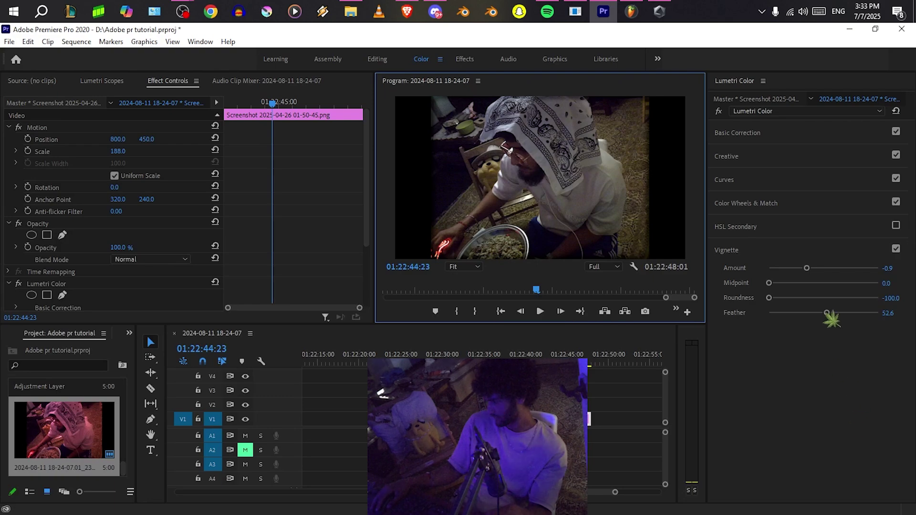
# Lower the Vignette Feather to 0.0 and raise it to 76.0, previewing the frame full screen between changes.
pyautogui.moveTo(846, 313); pyautogui.dragTo(824, 314)
pyautogui.hotkey('ctrl', '`')
pyautogui.hotkey('ctrl', '`')
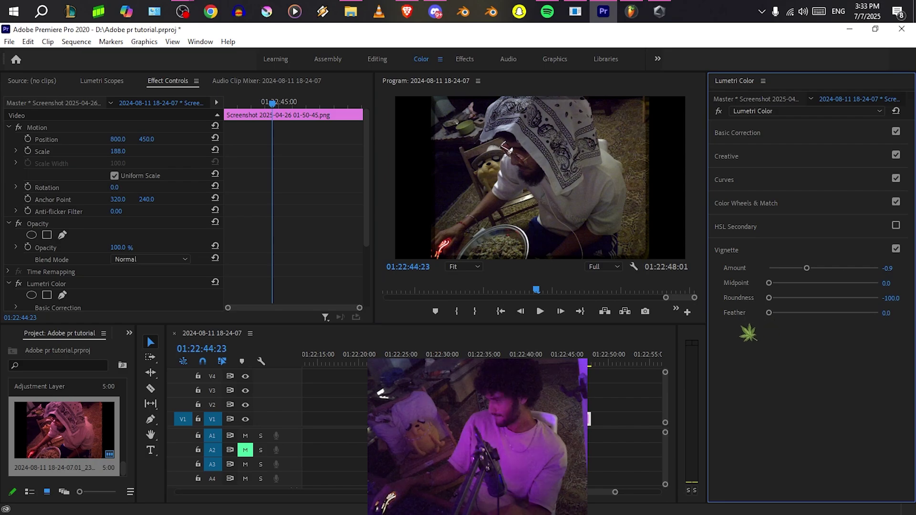
pyautogui.hotkey('ctrl', '`')
pyautogui.hotkey('ctrl', '`')
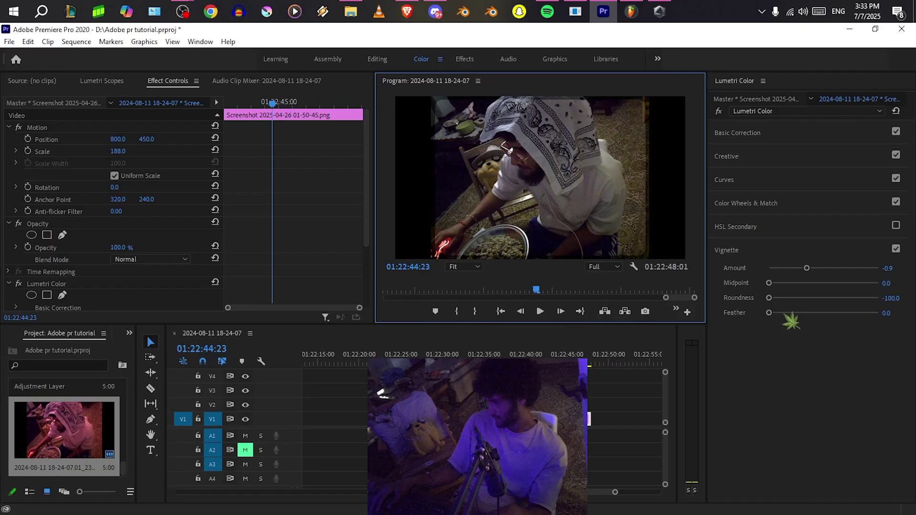
pyautogui.moveTo(787, 313); pyautogui.dragTo(842, 313)
pyautogui.hotkey('ctrl', '`')
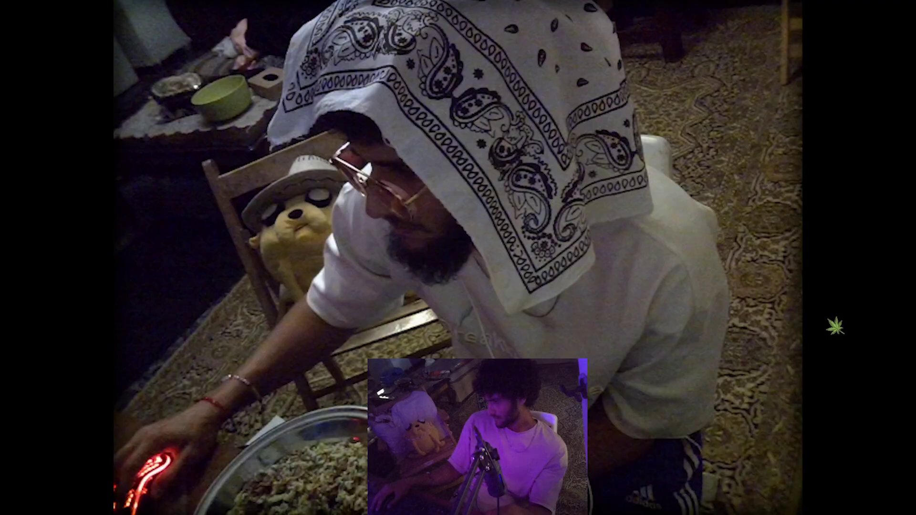
pyautogui.hotkey('ctrl', '`')
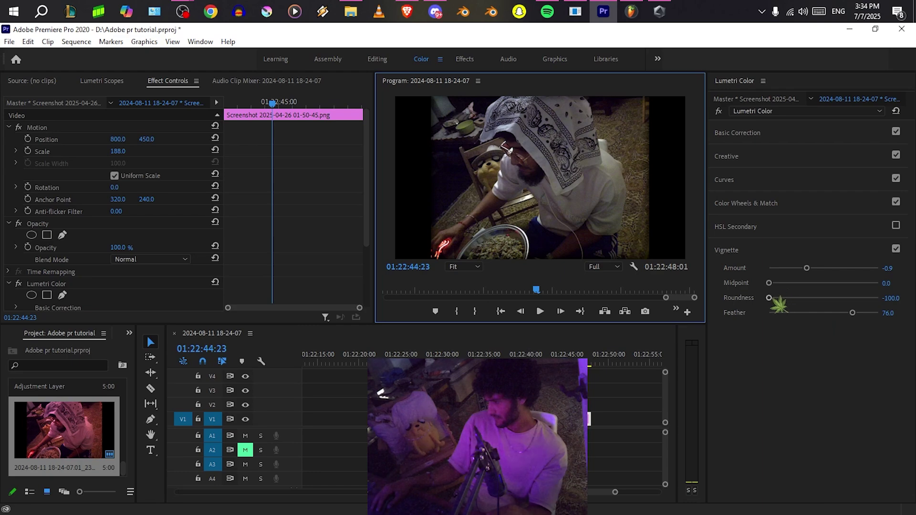
# Adjust the Vignette to Amount -0.4, Midpoint 17.7, Roundness -59.4 and Feather 48.4, comparing the results full screen.
pyautogui.moveTo(768, 298); pyautogui.dragTo(791, 298)
pyautogui.hotkey('ctrl', '`')
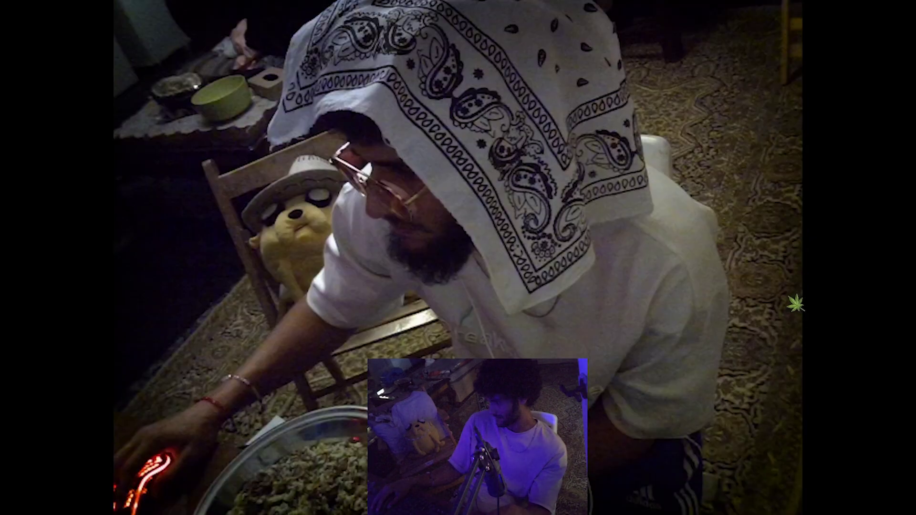
pyautogui.hotkey('ctrl', '`')
pyautogui.hotkey('ctrl', '`')
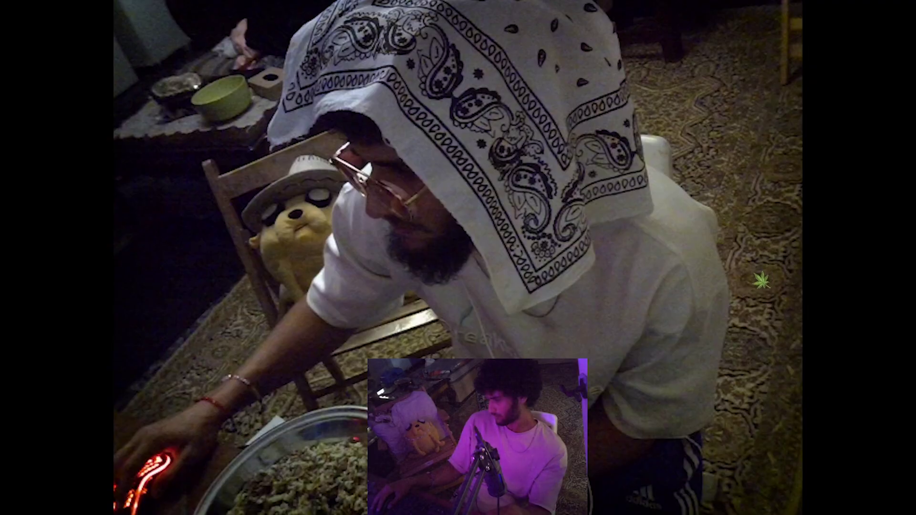
pyautogui.hotkey('ctrl', '`')
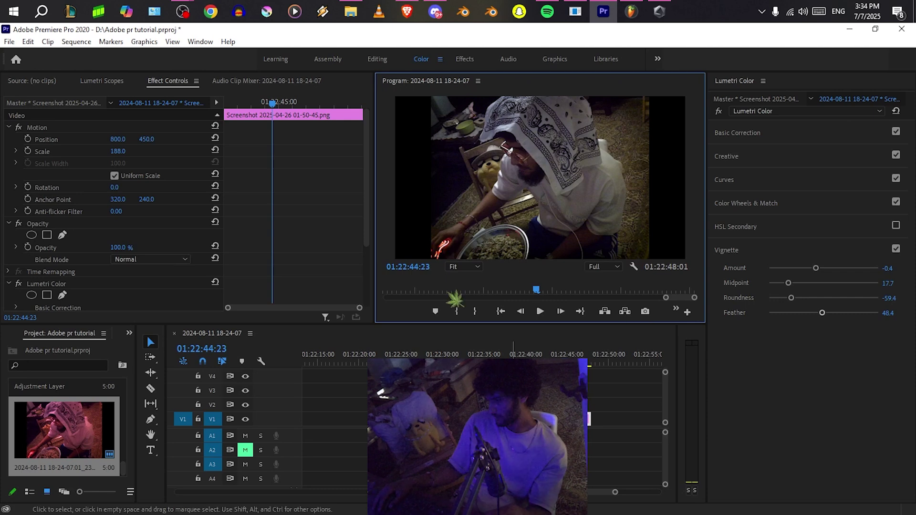
# Scale the screenshot to 163.0, set the Vignette to Amount -3.0, Midpoint 24.0, Roundness -92.7 and Feather 17.7, and preview it full screen.
pyautogui.click(107, 153)
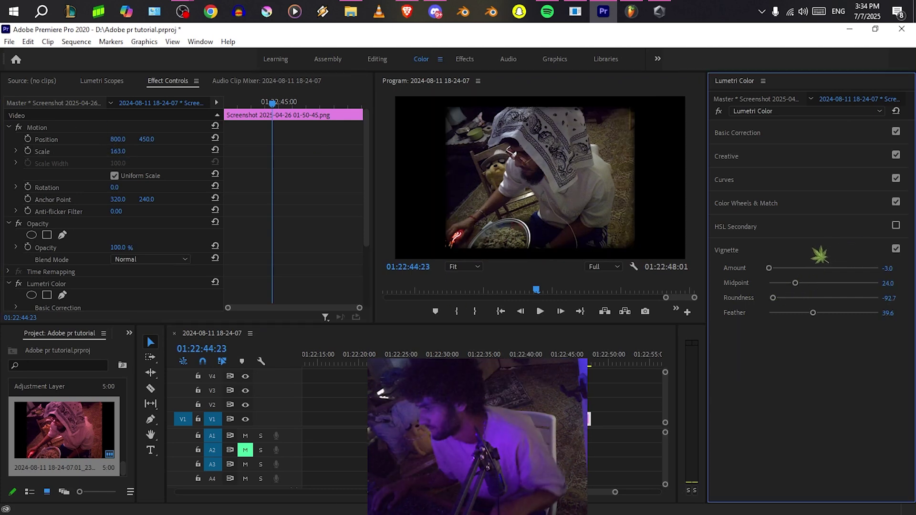
pyautogui.hotkey('ctrl', '`')
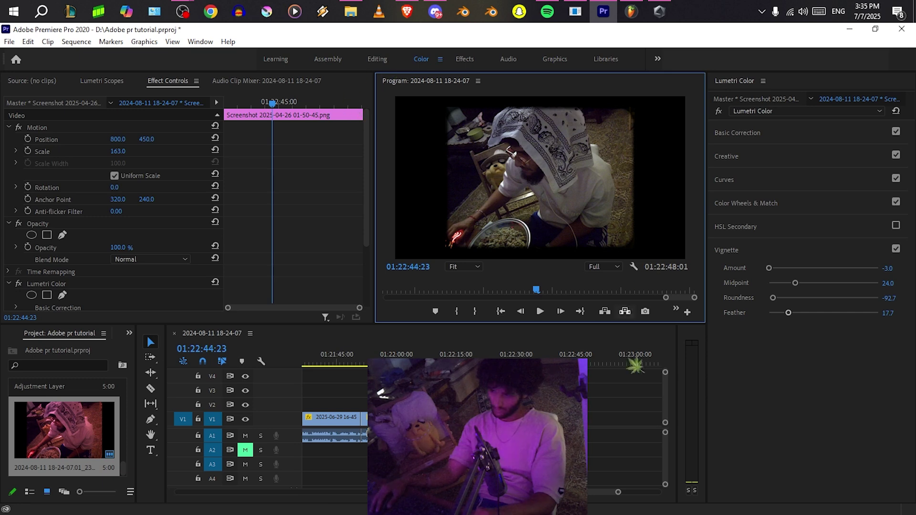
# Review the screenshot clip's Lumetri Color parameters among its applied effects, including Basic Correction and the RGB curves, and collapse the effect.
pyautogui.click(604, 364)
pyautogui.click(580, 417)
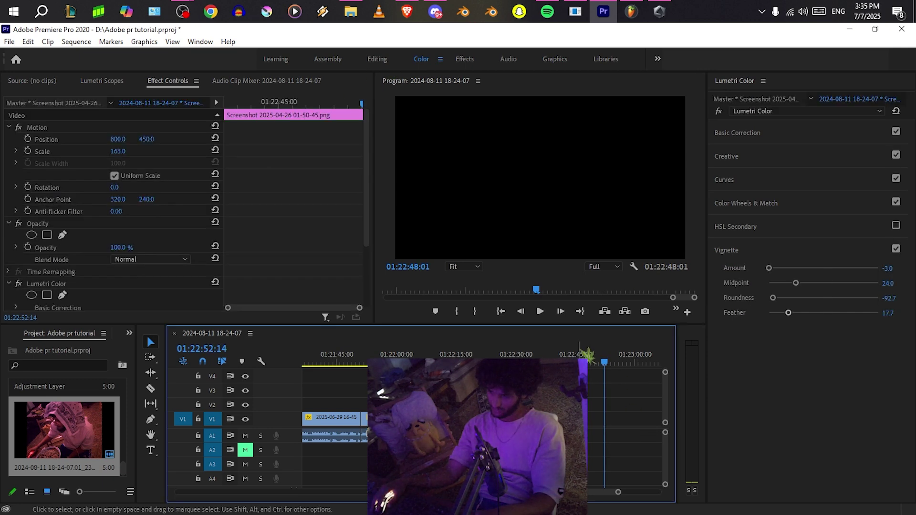
pyautogui.click(578, 364)
pyautogui.scroll(-3, 59, 225)
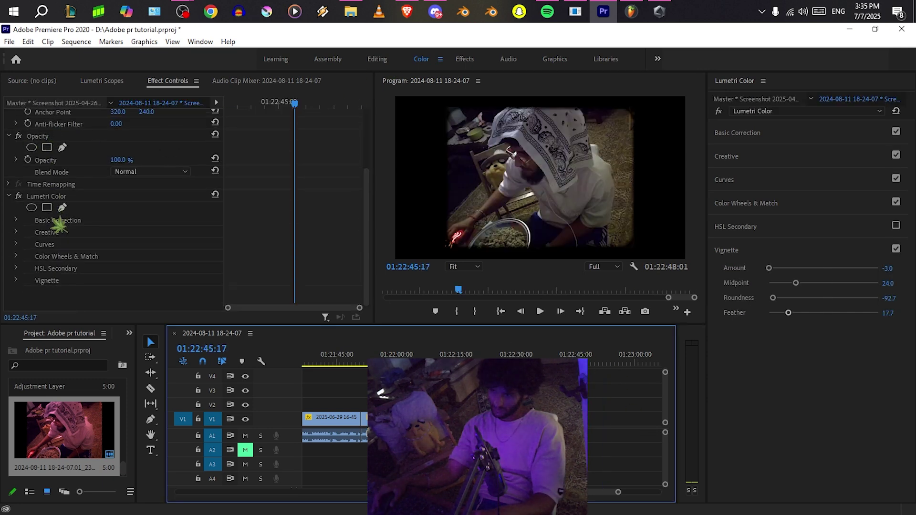
pyautogui.click(81, 197)
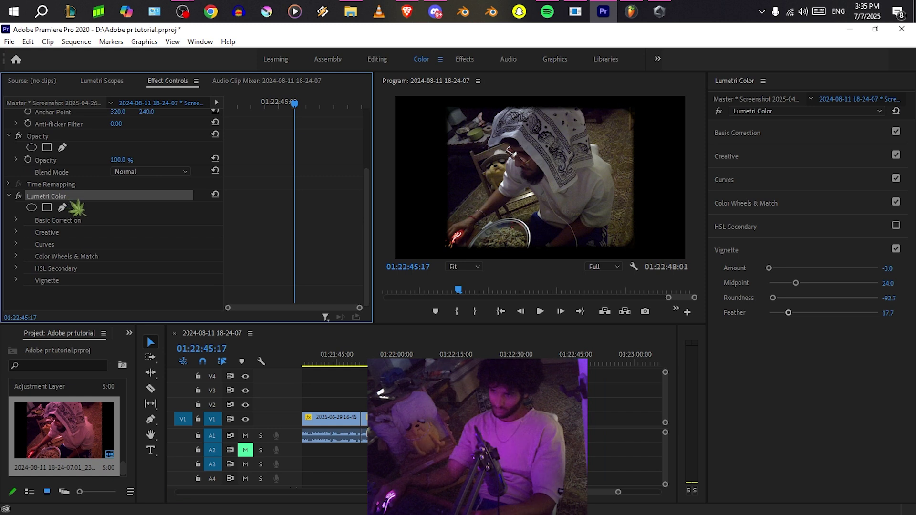
pyautogui.click(76, 219)
pyautogui.click(16, 220)
pyautogui.click(15, 219)
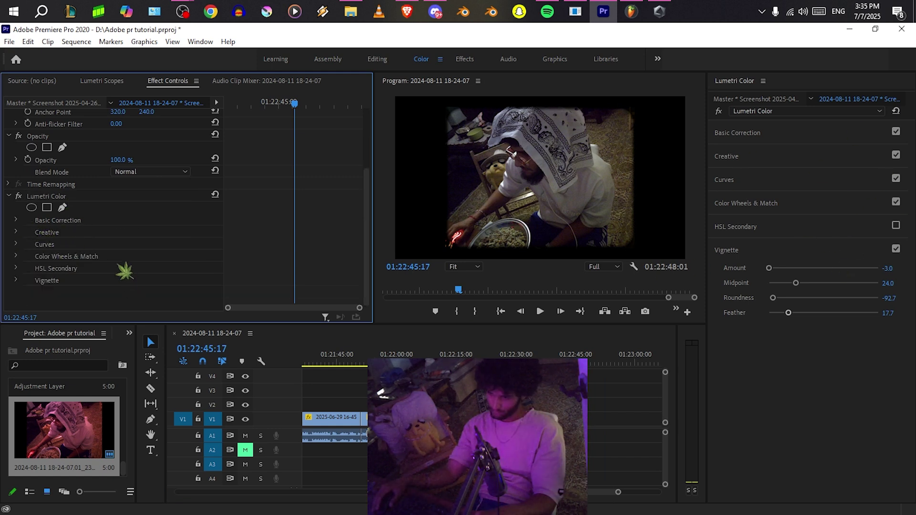
pyautogui.click(16, 244)
pyautogui.scroll(-3, 67, 293)
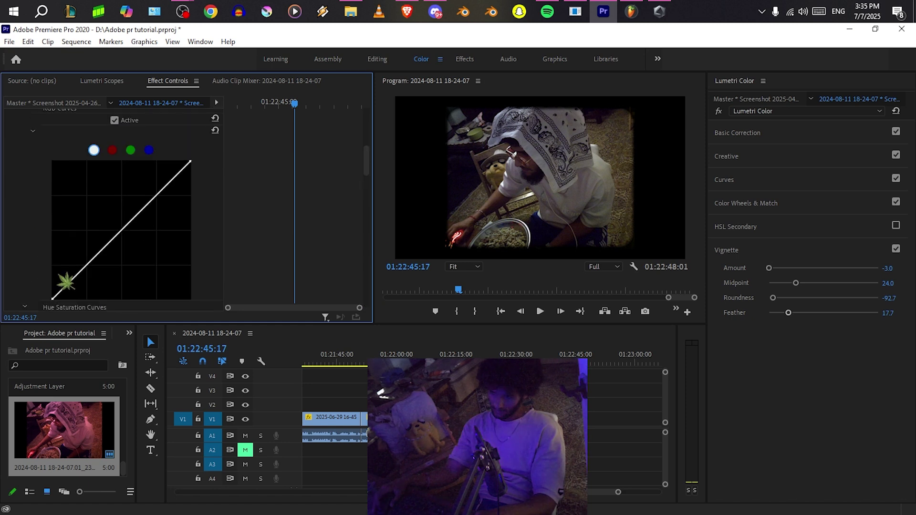
pyautogui.scroll(3, 66, 281)
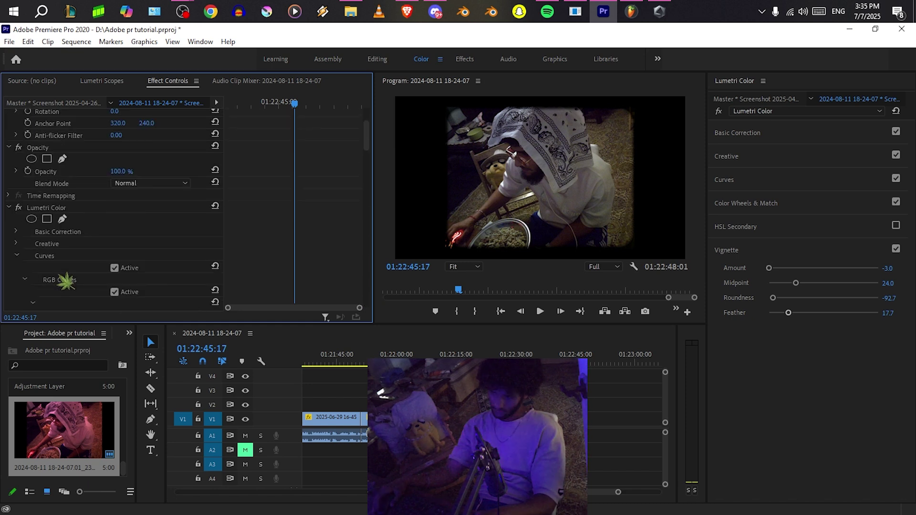
pyautogui.click(12, 208)
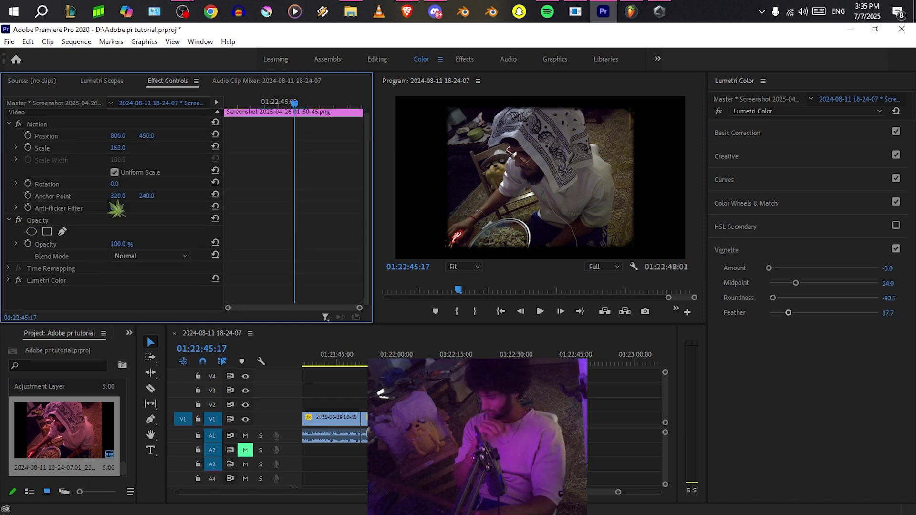
# Switch to the Editing workspace and delete the Lumetri Color effect from the screenshot clip.
pyautogui.click(394, 63)
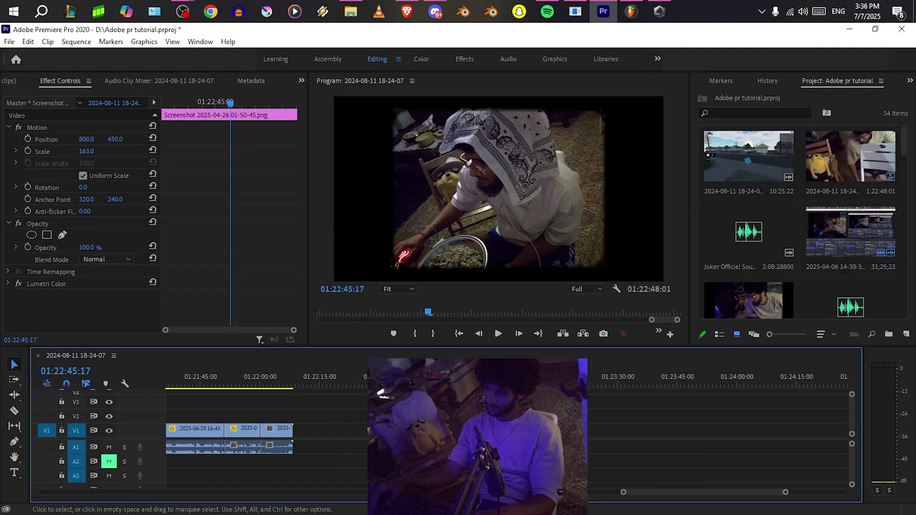
pyautogui.click(61, 284)
pyautogui.press('Delete')
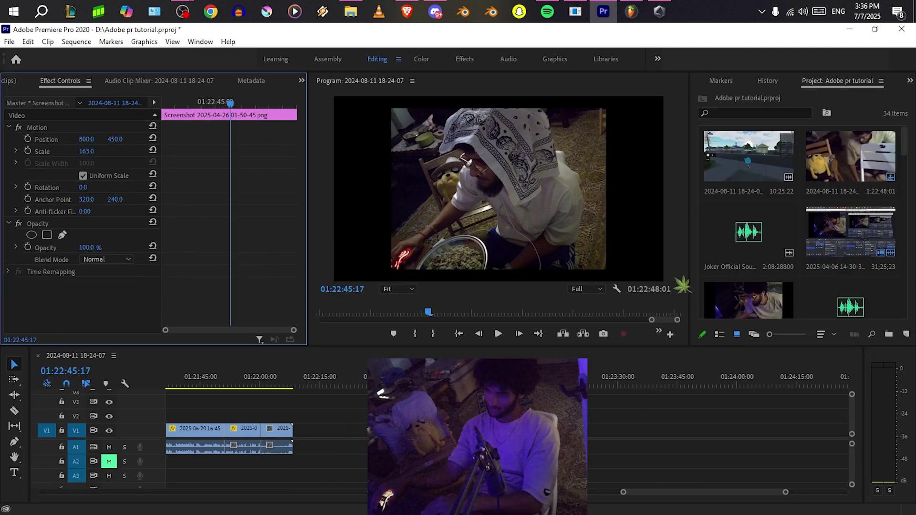
# Create a new adjustment layer in the project at 1600 x 900, 30.00 fps, with square pixels.
pyautogui.scroll(-5, 854, 267)
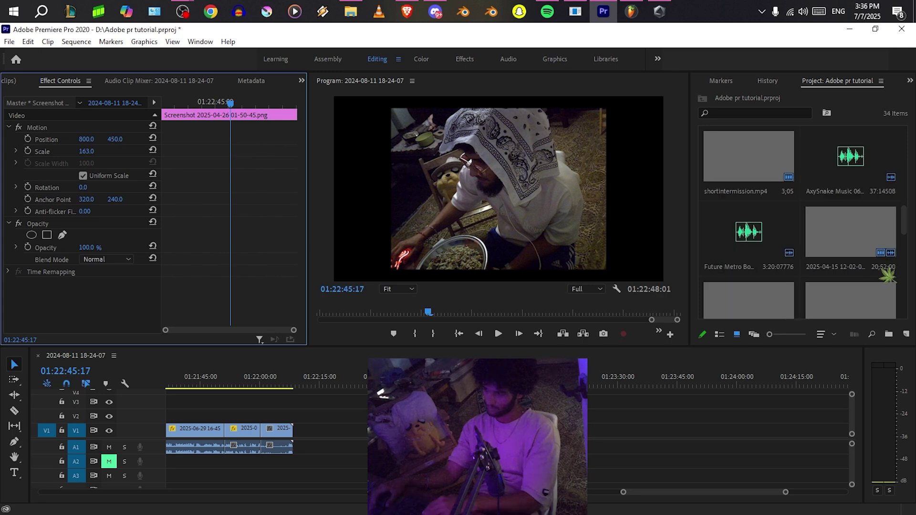
pyautogui.click(848, 391)
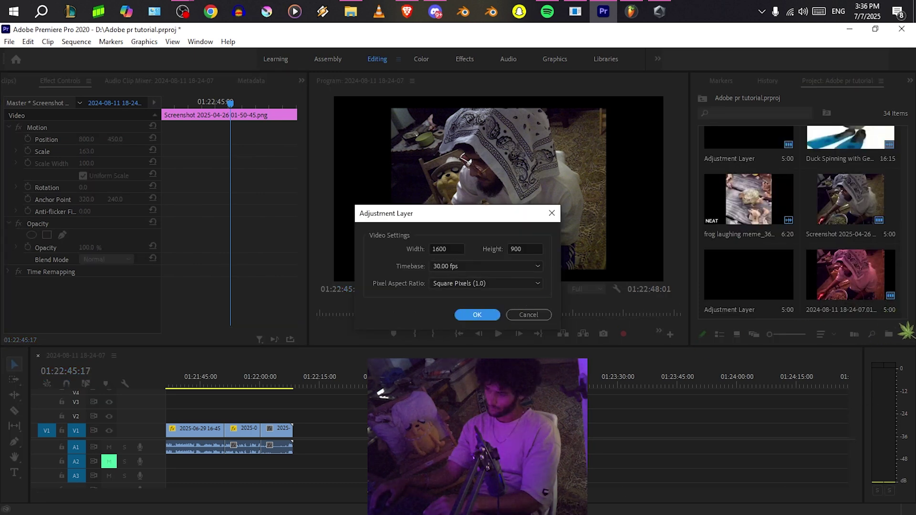
pyautogui.click(528, 315)
pyautogui.click(906, 334)
pyautogui.click(875, 387)
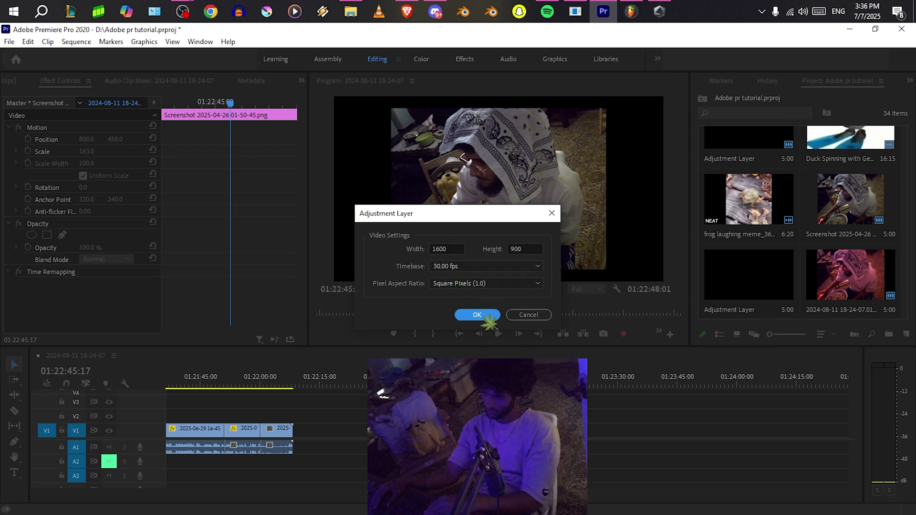
pyautogui.click(486, 316)
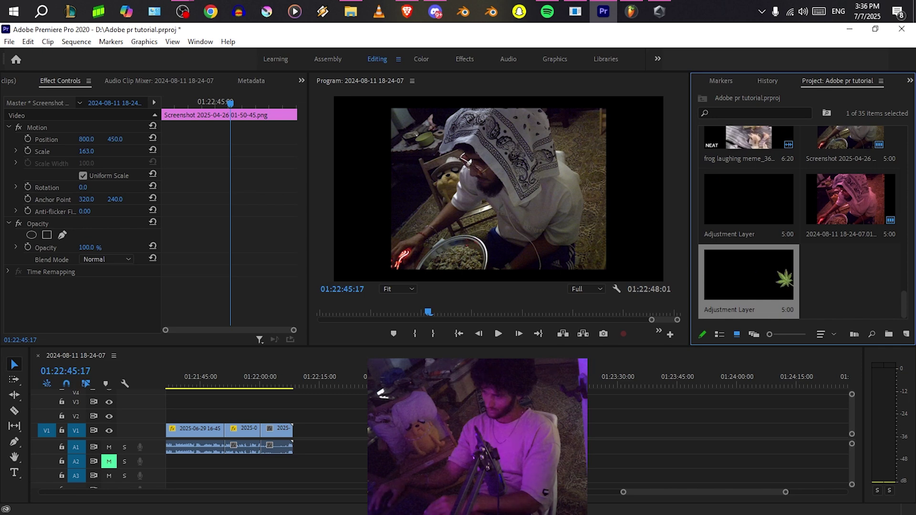
# Place the new adjustment layer on V2 directly above the screenshot clip and select it.
pyautogui.moveTo(749, 277); pyautogui.dragTo(432, 416)
pyautogui.scroll(7, 446, 417)
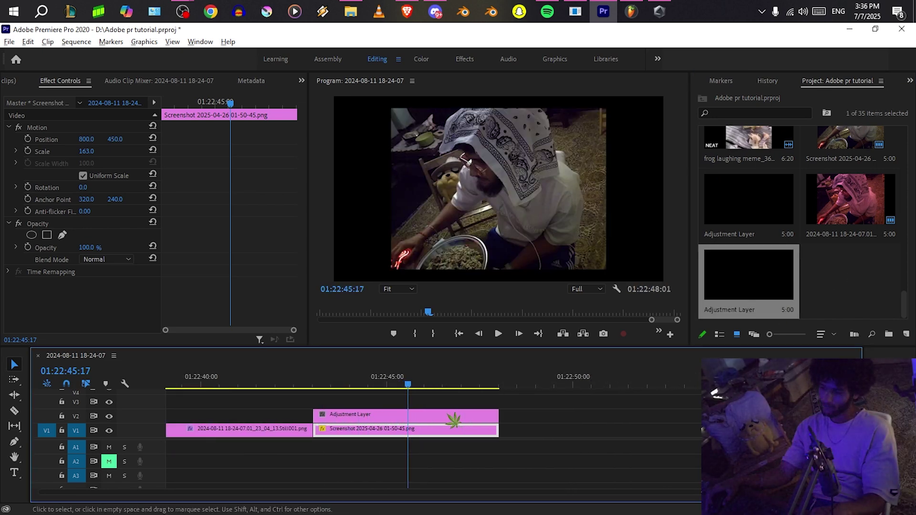
pyautogui.click(353, 381)
pyautogui.click(388, 408)
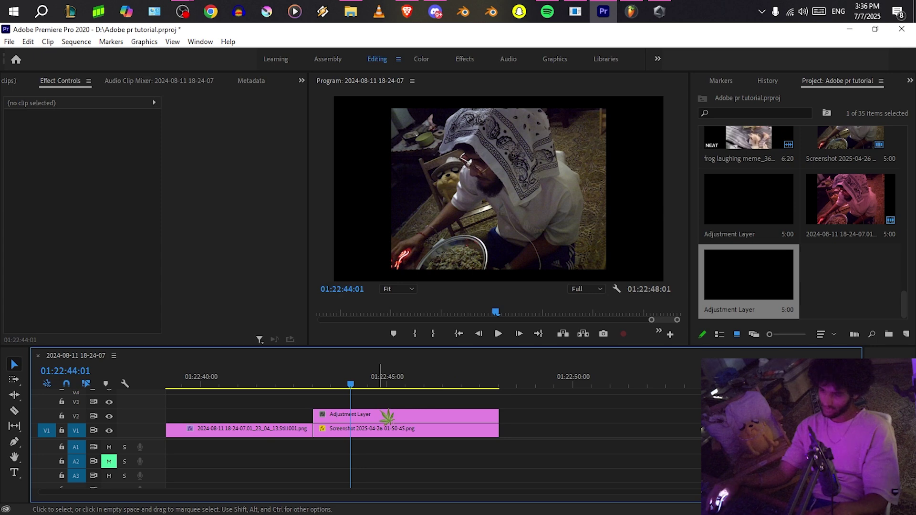
pyautogui.click(387, 415)
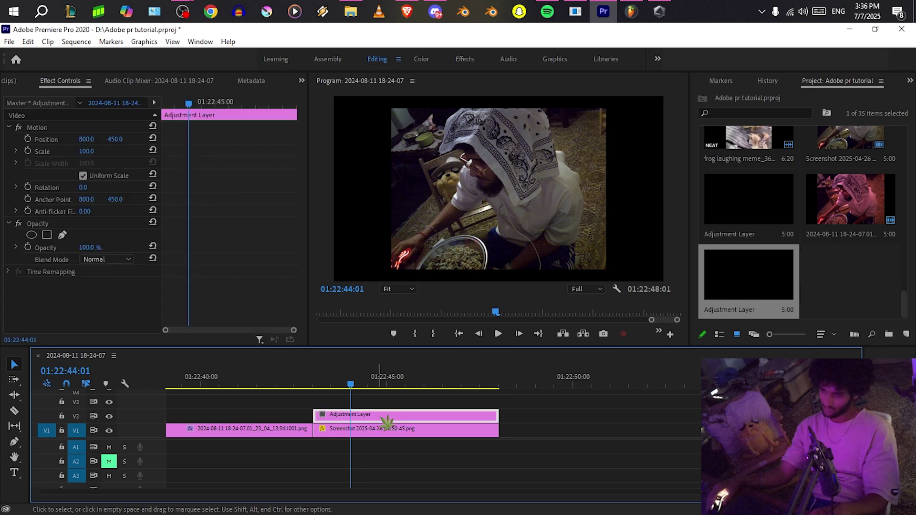
# In the Color workspace, use the Creative adjustments to tint the adjustment layer purple-blue and set Sharpen to -100.0.
pyautogui.click(422, 59)
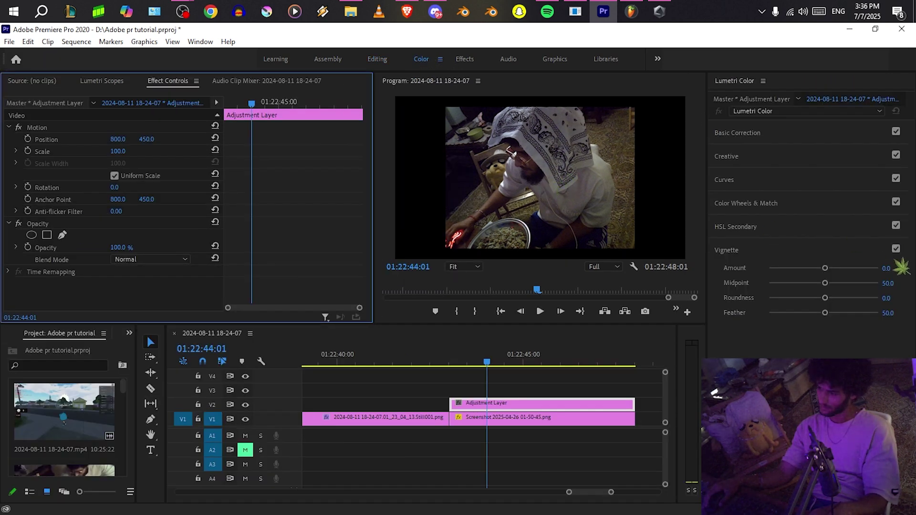
pyautogui.click(763, 132)
pyautogui.click(773, 134)
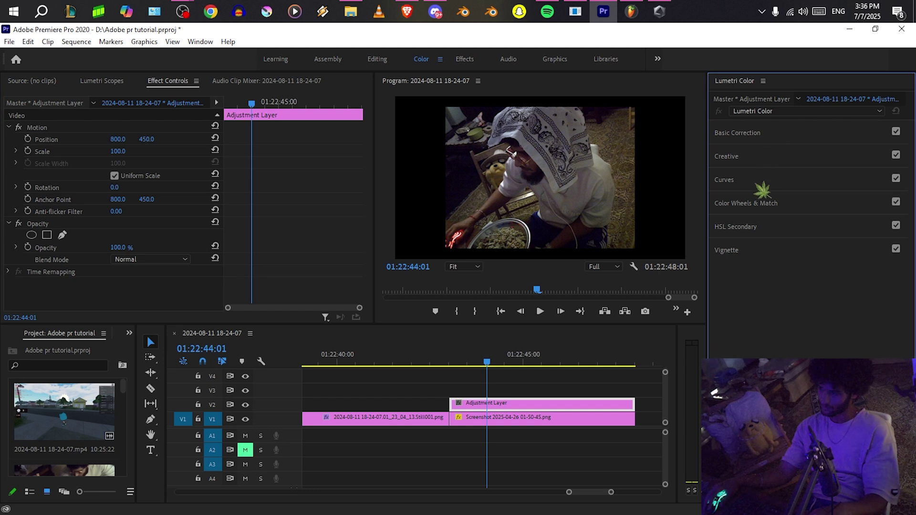
pyautogui.click(771, 160)
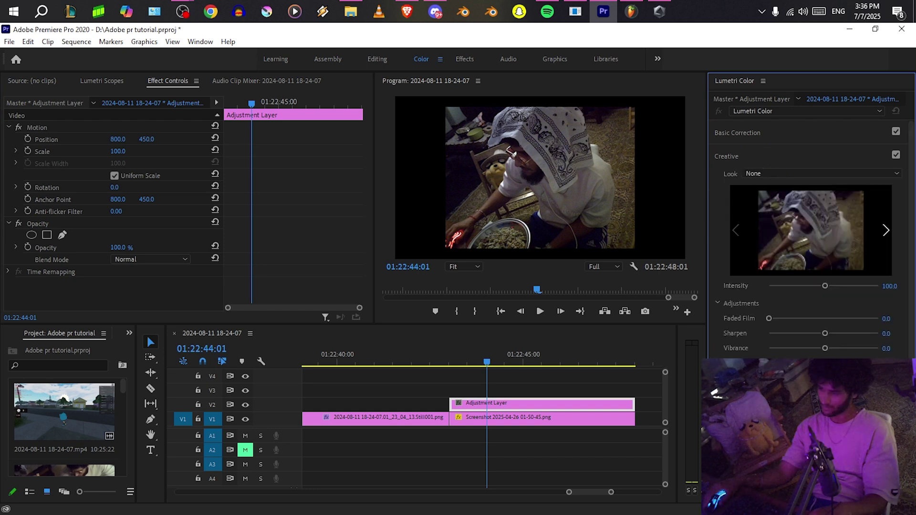
pyautogui.moveTo(765, 420); pyautogui.dragTo(782, 409)
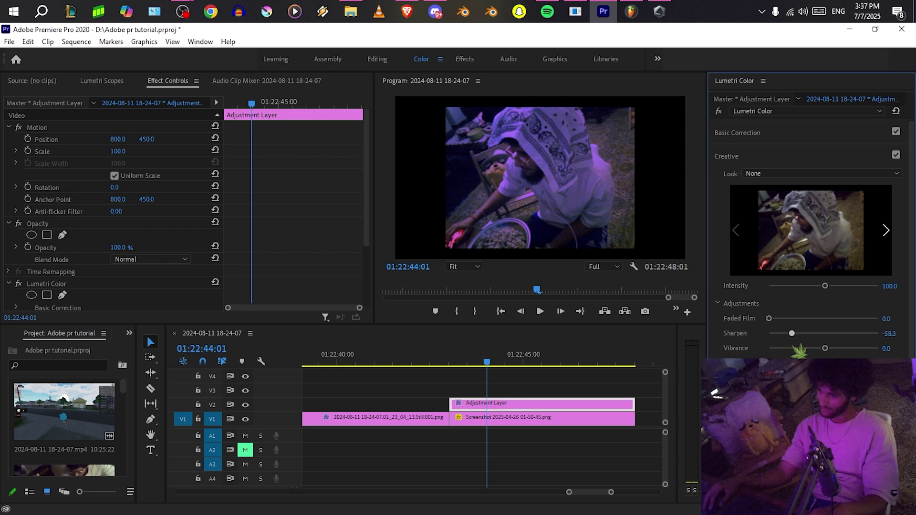
pyautogui.moveTo(774, 343); pyautogui.dragTo(695, 337)
# Preview the graded frame full screen, and compare it with the V2 track output switched off and on.
pyautogui.hotkey('ctrl', '`')
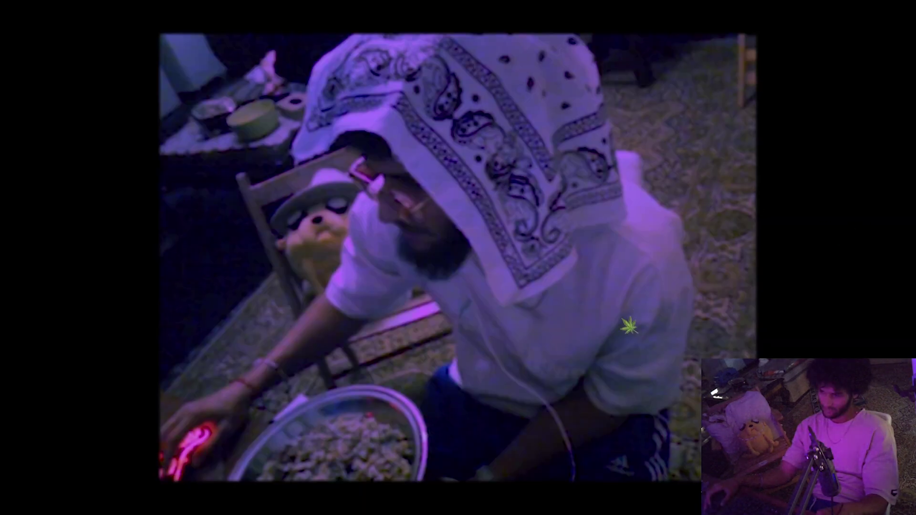
pyautogui.hotkey('ctrl', '`')
pyautogui.click(246, 405)
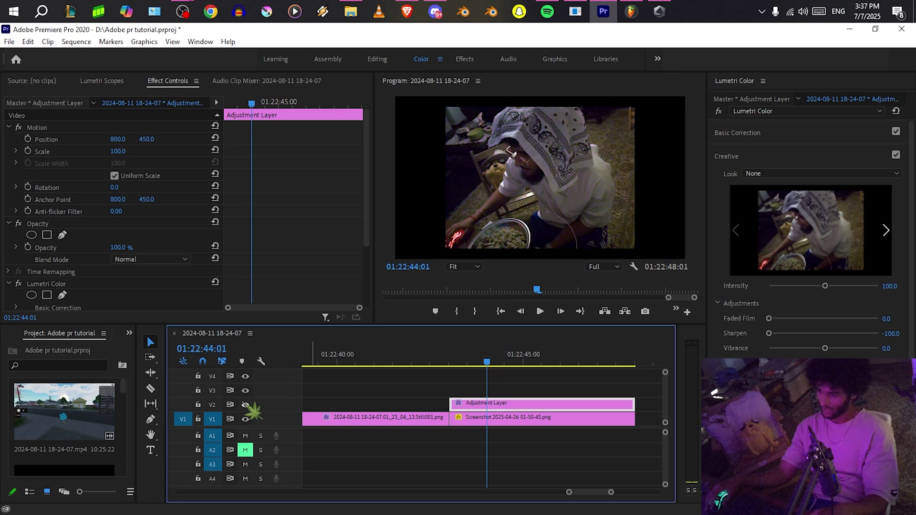
pyautogui.click(246, 404)
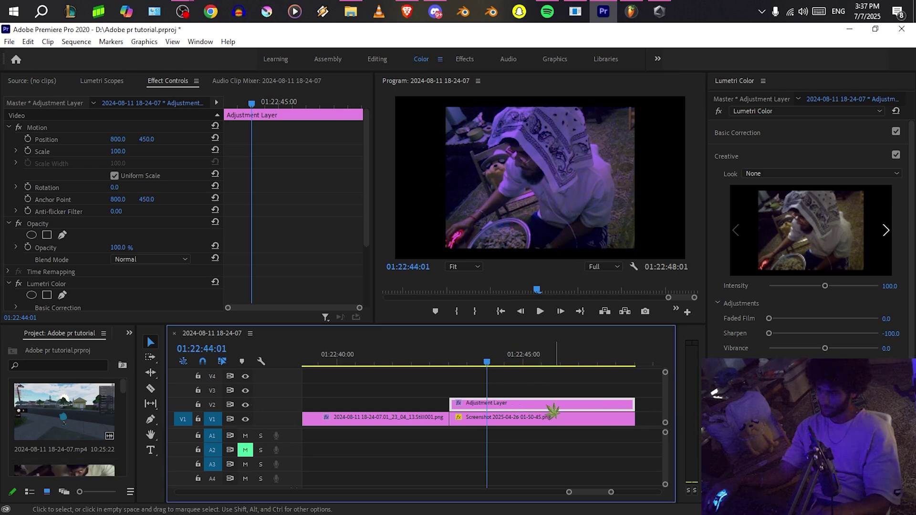
# Move the adjustment layer from above the screenshot to V4 over the end of the earlier footage.
pyautogui.moveTo(535, 403); pyautogui.dragTo(609, 397)
pyautogui.hotkey('ctrl', 'z')
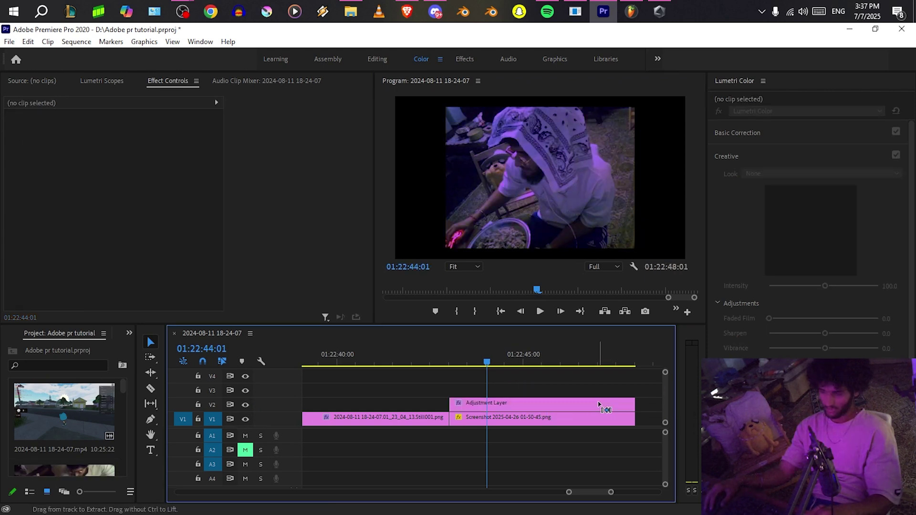
pyautogui.scroll(-10, 602, 411)
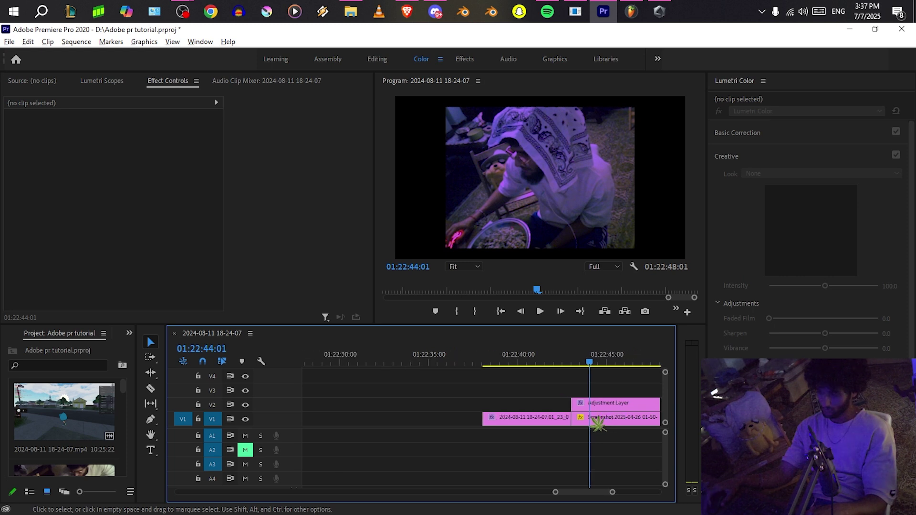
pyautogui.moveTo(593, 404); pyautogui.dragTo(430, 376)
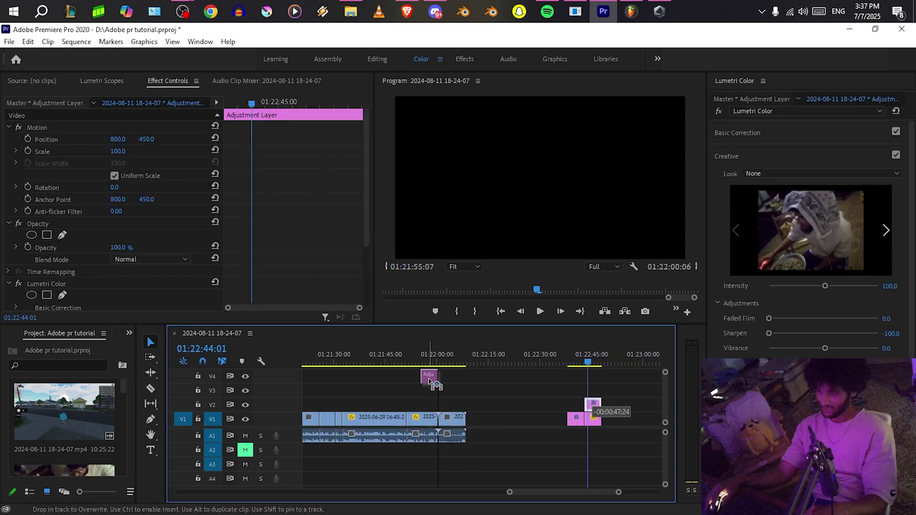
pyautogui.click(596, 420)
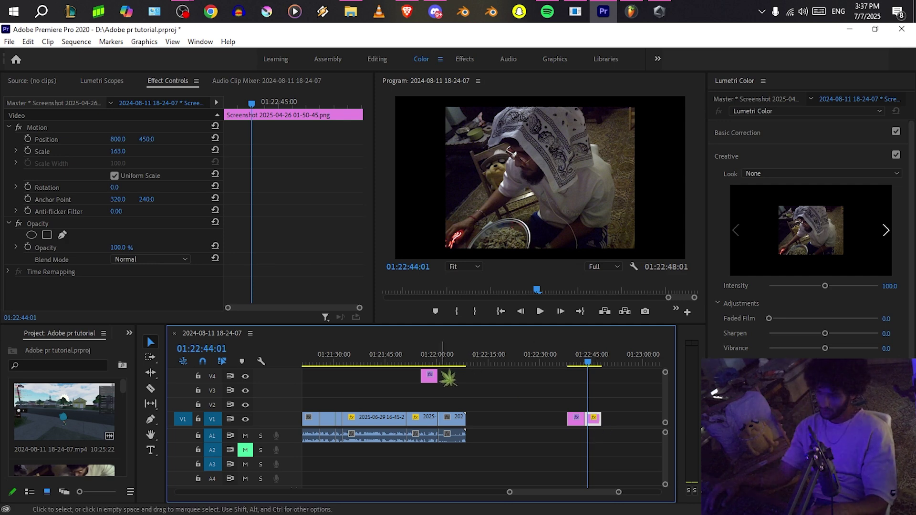
# Extend the start of the V4 adjustment layer back across the earlier clips and preview the tinted footage full screen.
pyautogui.click(431, 375)
pyautogui.scroll(-3, 434, 377)
pyautogui.scroll(3, 626, 378)
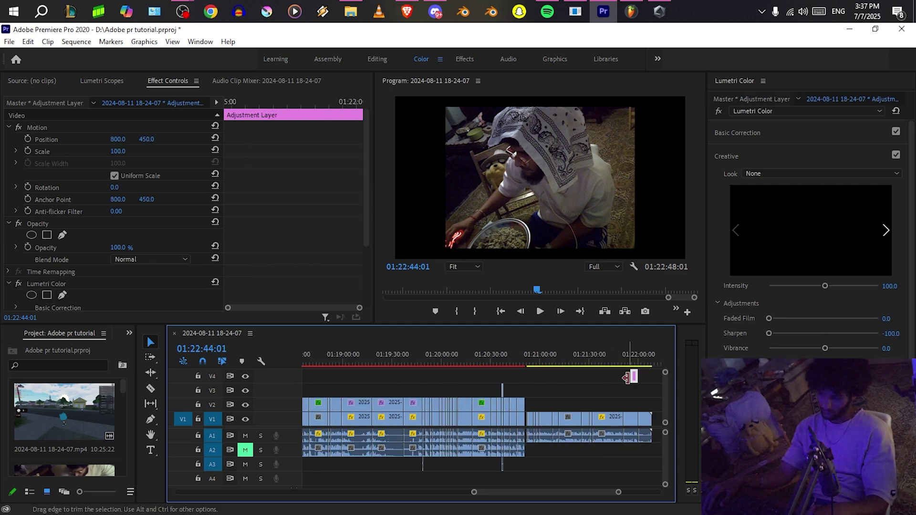
pyautogui.moveTo(608, 374); pyautogui.dragTo(508, 369)
pyautogui.moveTo(364, 378); pyautogui.dragTo(328, 375)
pyautogui.click(366, 362)
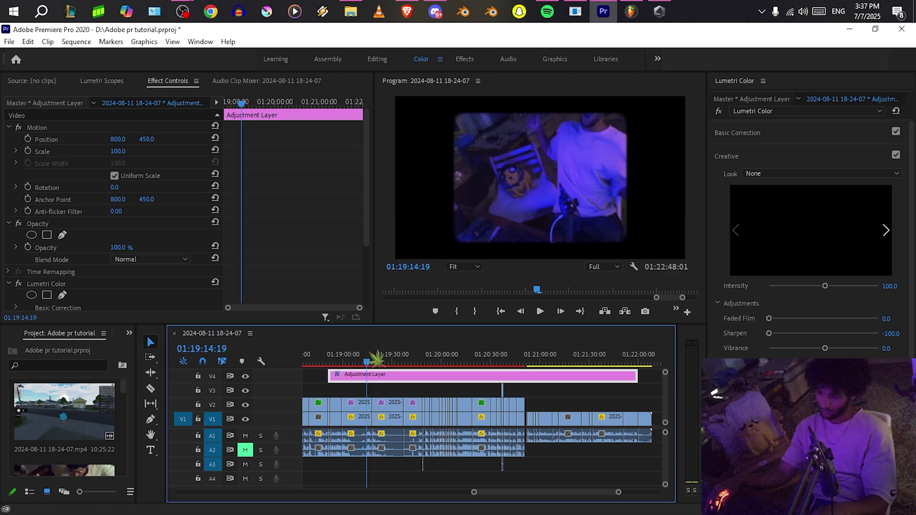
pyautogui.hotkey('ctrl', '`')
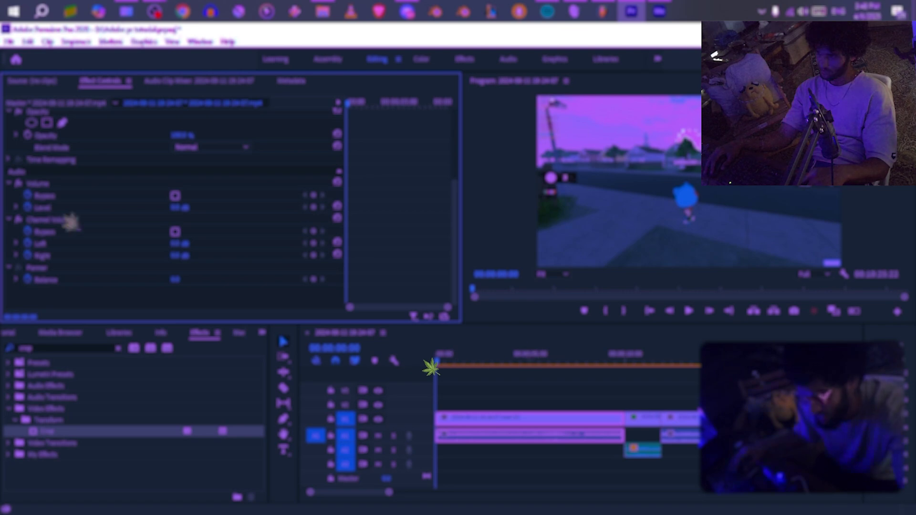
pyautogui.hotkey('ctrl', '`')
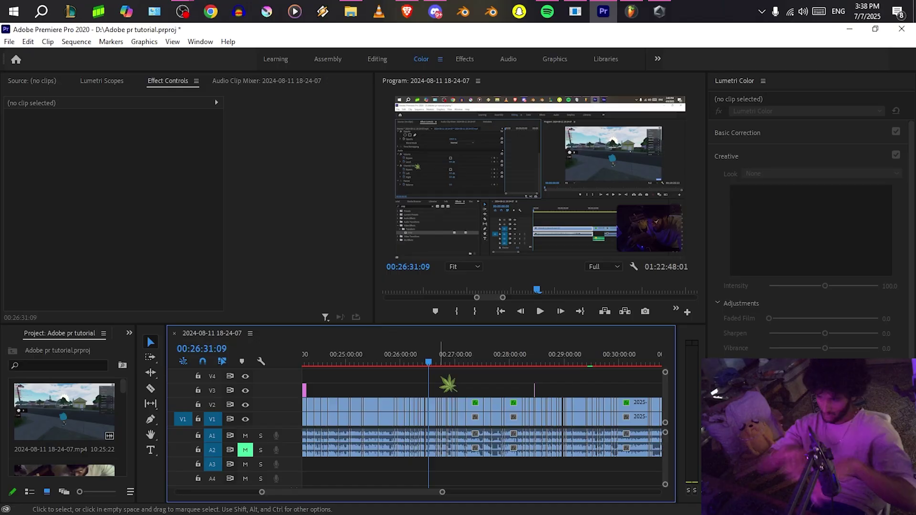
# Undo the adjustment layer's extension and its move to V4, restoring it above the screenshot clip on V2.
pyautogui.scroll(-8, 440, 376)
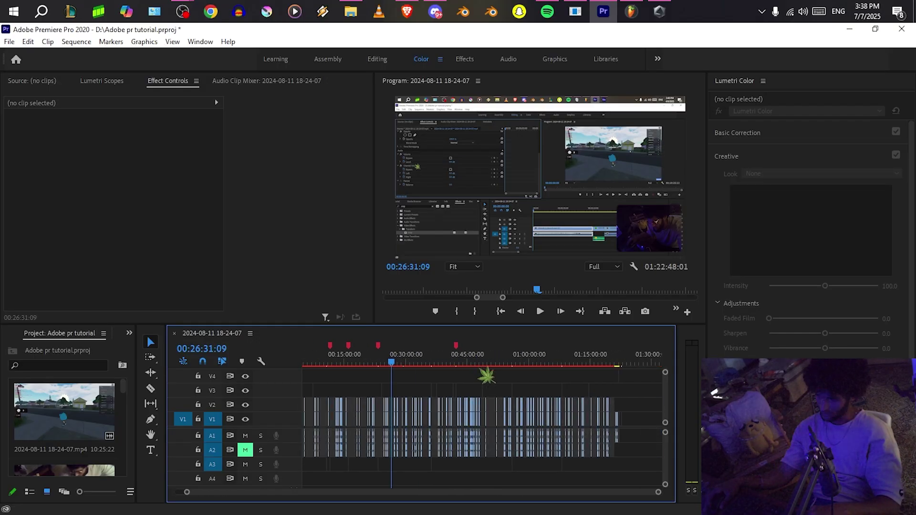
pyautogui.scroll(6, 633, 425)
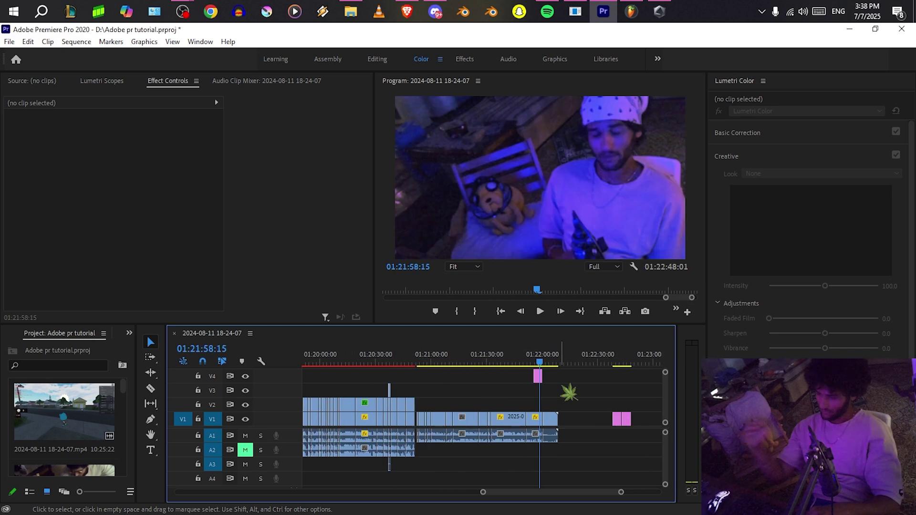
pyautogui.scroll(5, 557, 396)
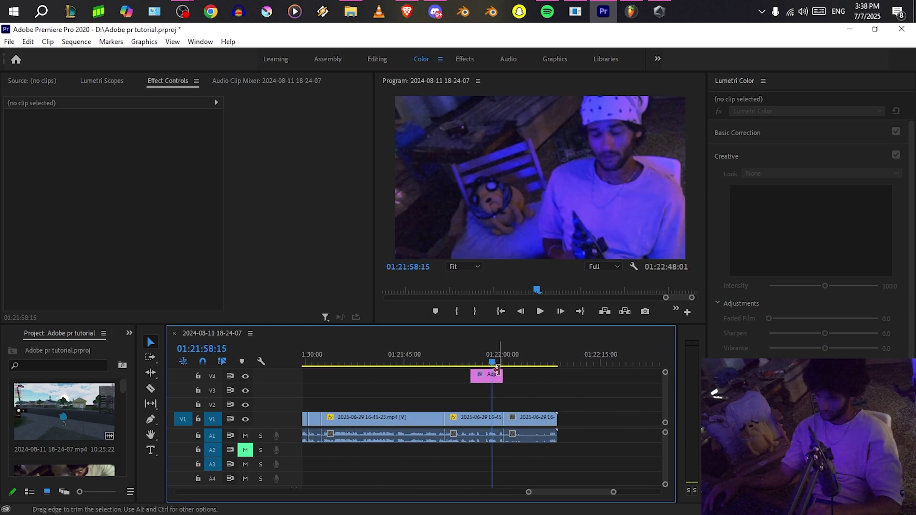
pyautogui.scroll(-3, 506, 373)
pyautogui.scroll(-3, 506, 373)
pyautogui.click(494, 362)
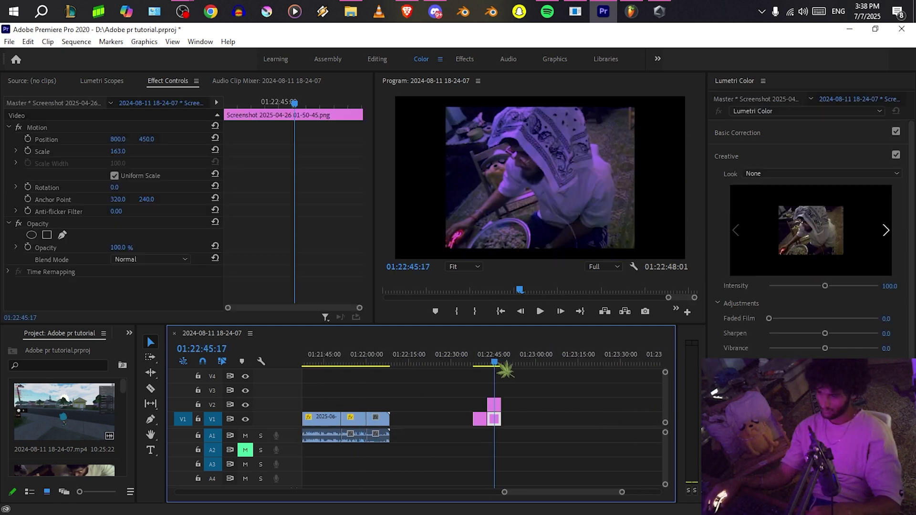
pyautogui.scroll(3, 500, 394)
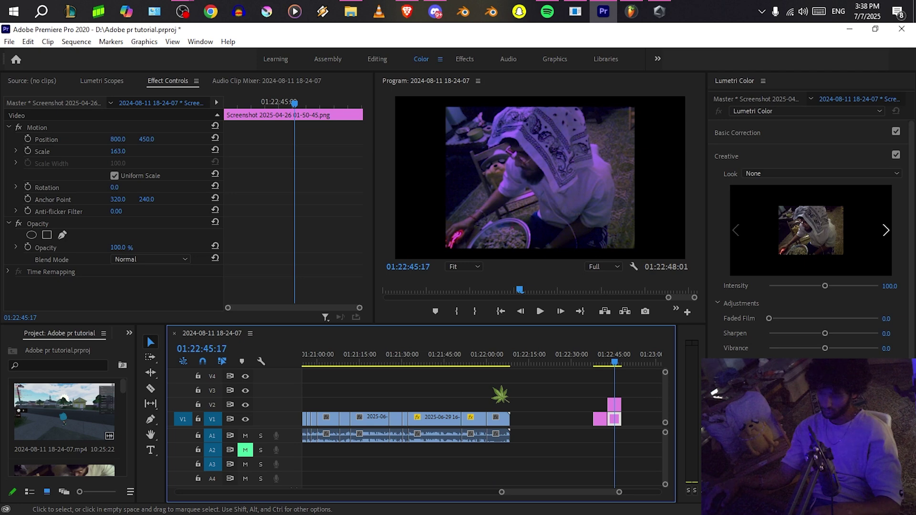
pyautogui.scroll(3, 501, 389)
pyautogui.click(464, 362)
pyautogui.scroll(5, 477, 391)
pyautogui.scroll(-3, 478, 392)
pyautogui.scroll(7, 482, 398)
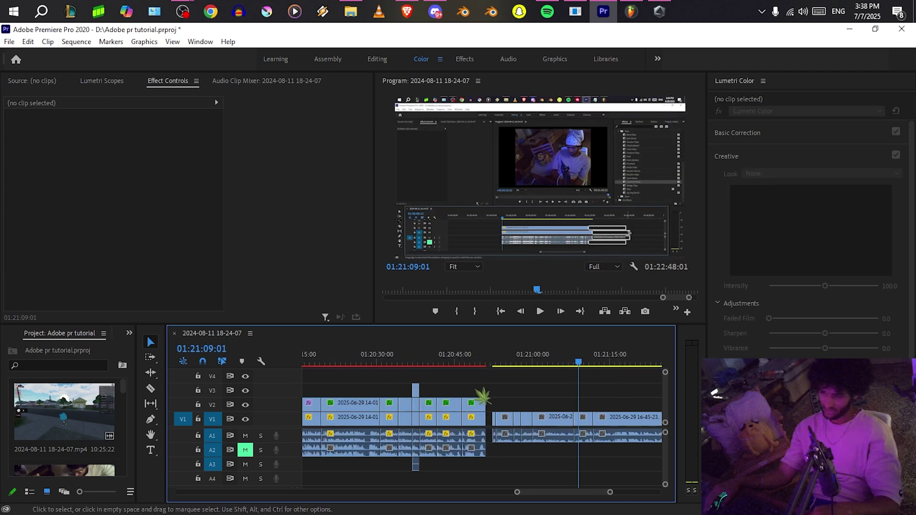
pyautogui.scroll(3, 480, 394)
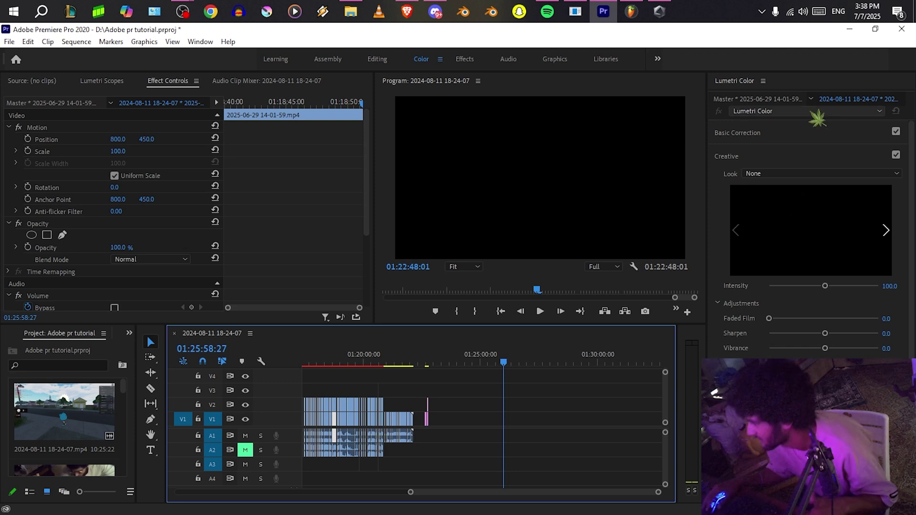
pyautogui.click(378, 60)
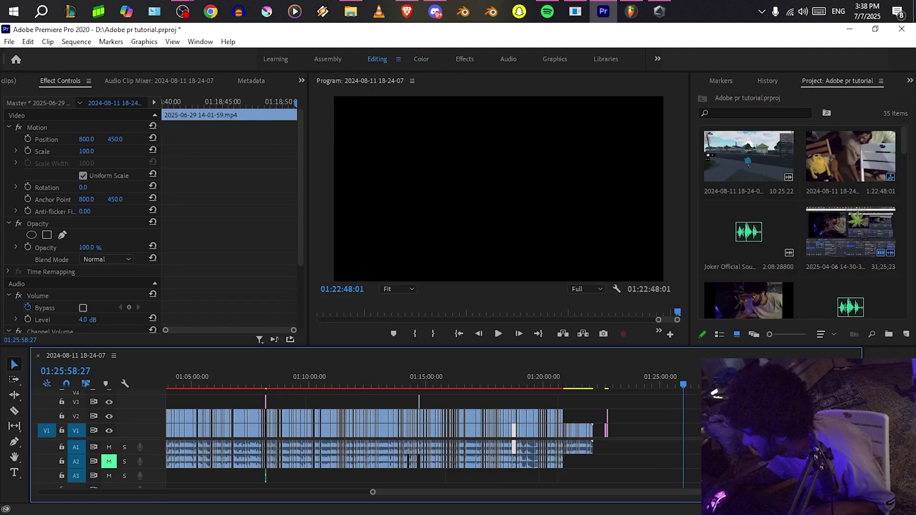
pyautogui.moveTo(749, 300); pyautogui.dragTo(696, 434)
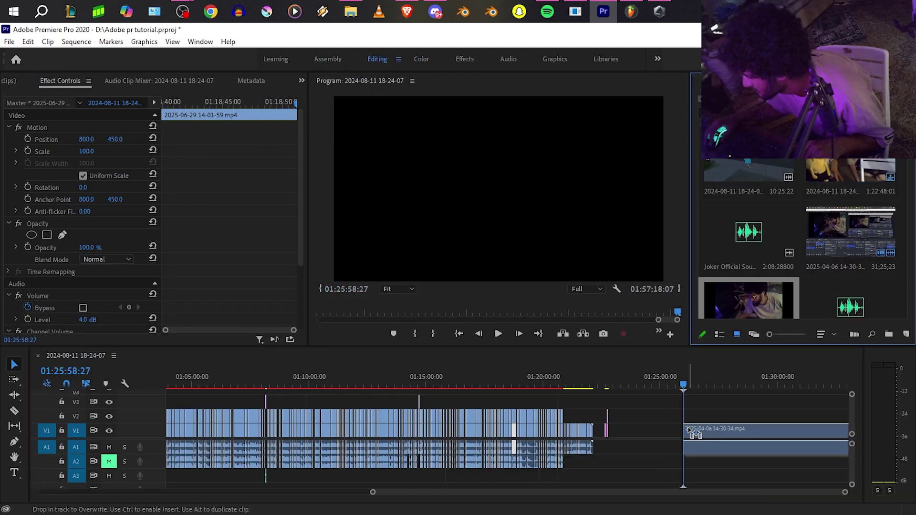
pyautogui.scroll(-2, 700, 436)
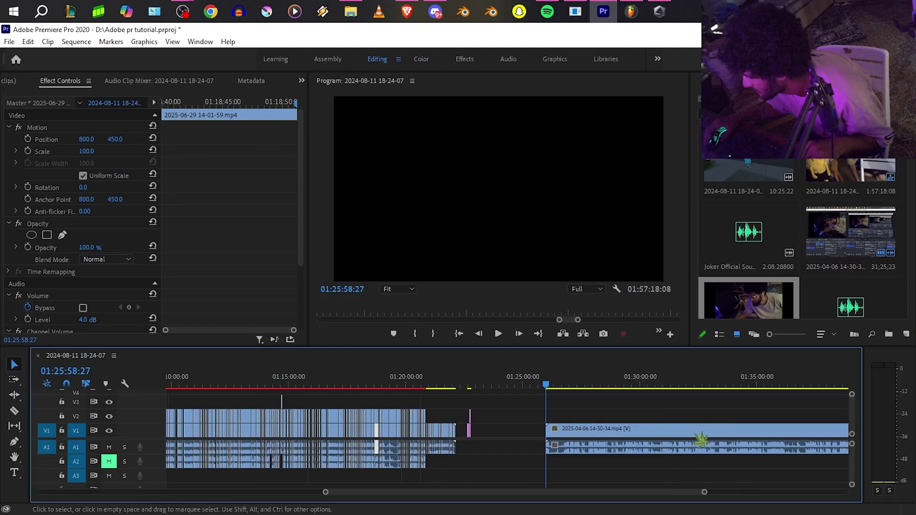
pyautogui.press('c')
pyautogui.click(589, 430)
pyautogui.click(630, 430)
pyautogui.click(683, 430)
pyautogui.click(724, 430)
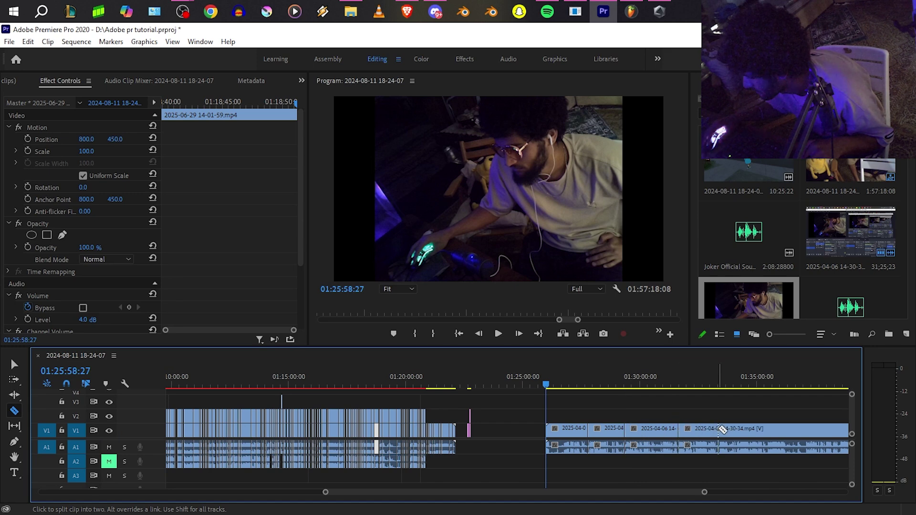
pyautogui.click(769, 430)
pyautogui.click(813, 430)
pyautogui.click(837, 432)
# Ripple-delete the second, fourth and sixth pieces of the split footage to leave a series of jump cuts.
pyautogui.press('v')
pyautogui.click(608, 433)
pyautogui.press('Delete')
pyautogui.click(608, 433)
pyautogui.press('Delete')
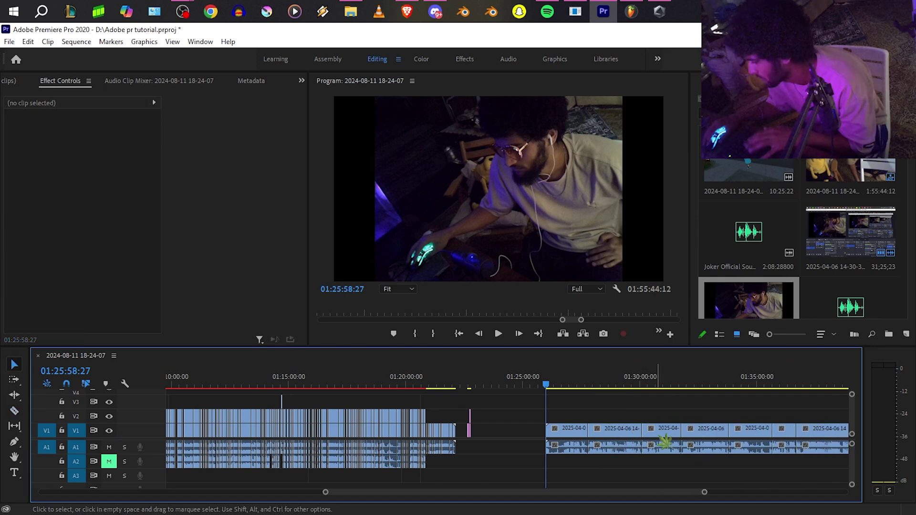
pyautogui.click(662, 433)
pyautogui.press('Delete')
pyautogui.click(668, 434)
pyautogui.press('Delete')
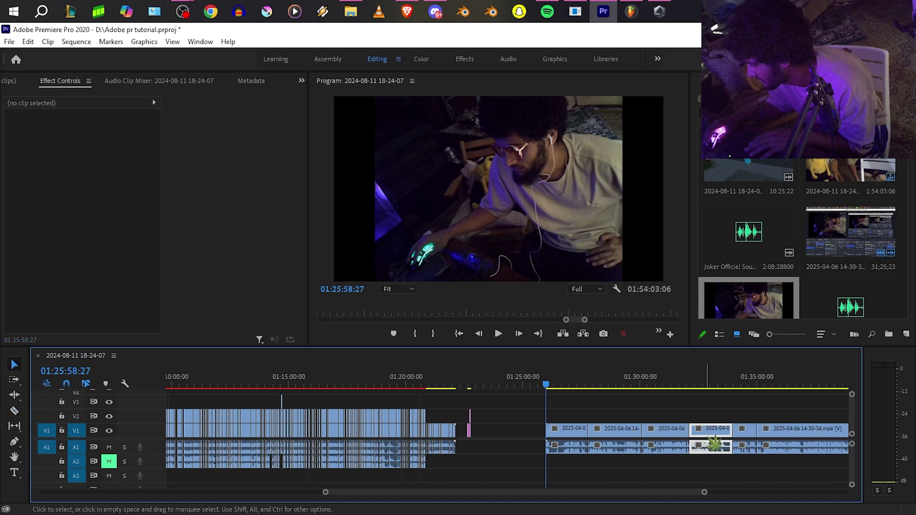
pyautogui.click(737, 436)
# Find the Roughen Edges effect and apply it to the first piece of the split footage, with the playhead at 01:26:53:05.
pyautogui.moveTo(720, 382); pyautogui.dragTo(567, 414)
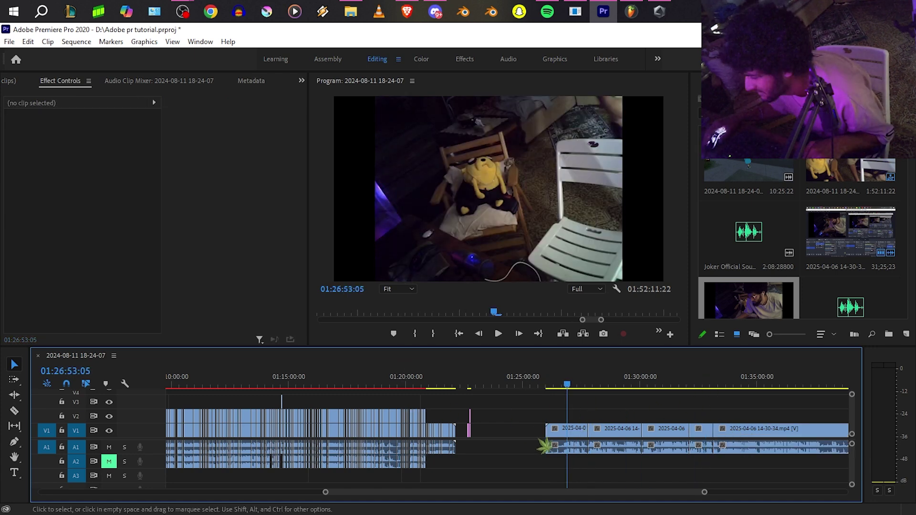
pyautogui.press('=')
pyautogui.click(560, 435)
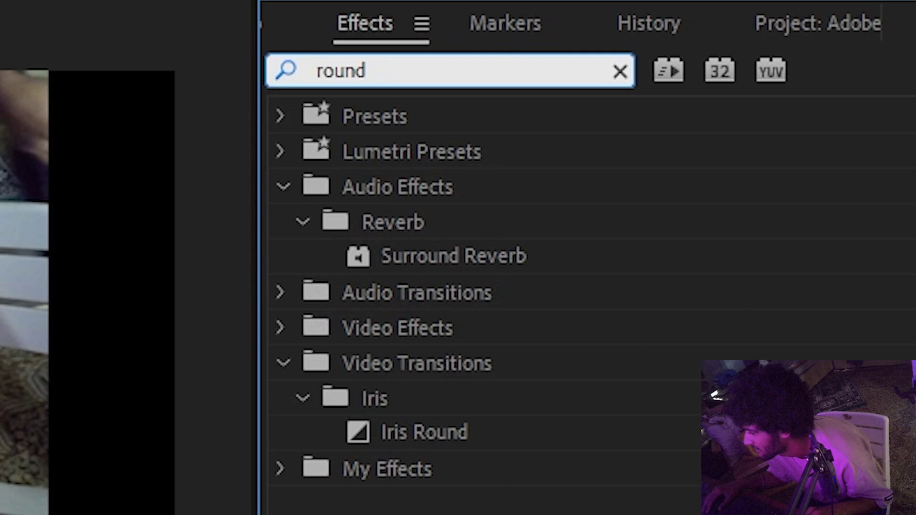
pyautogui.hotkey('ctrl', 'a')
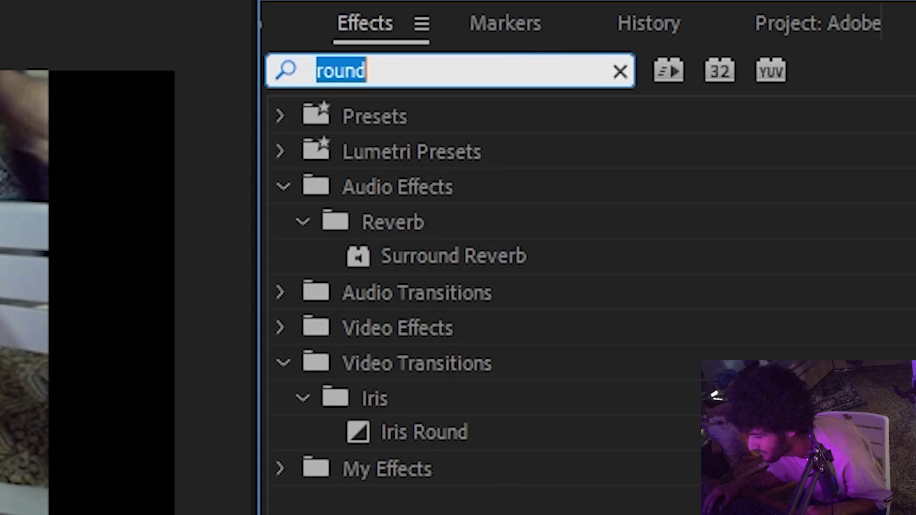
pyautogui.write('rough')
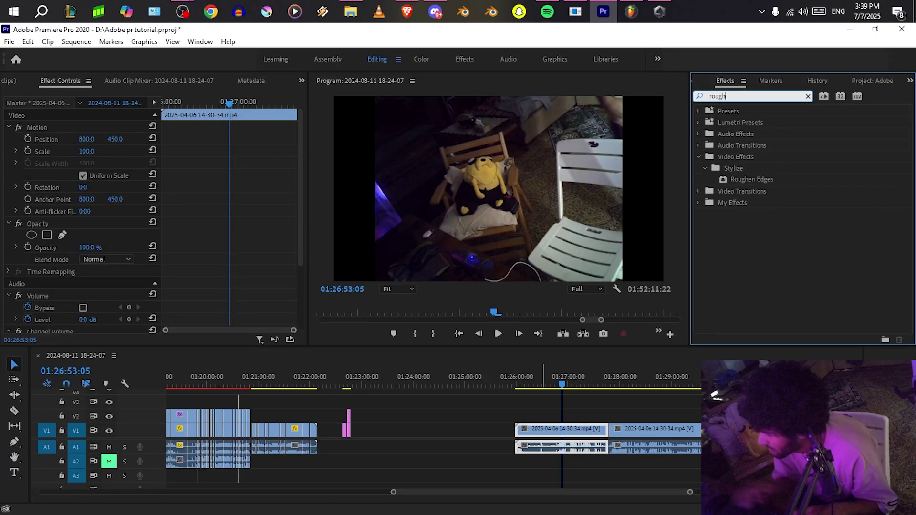
pyautogui.moveTo(759, 179); pyautogui.dragTo(576, 437)
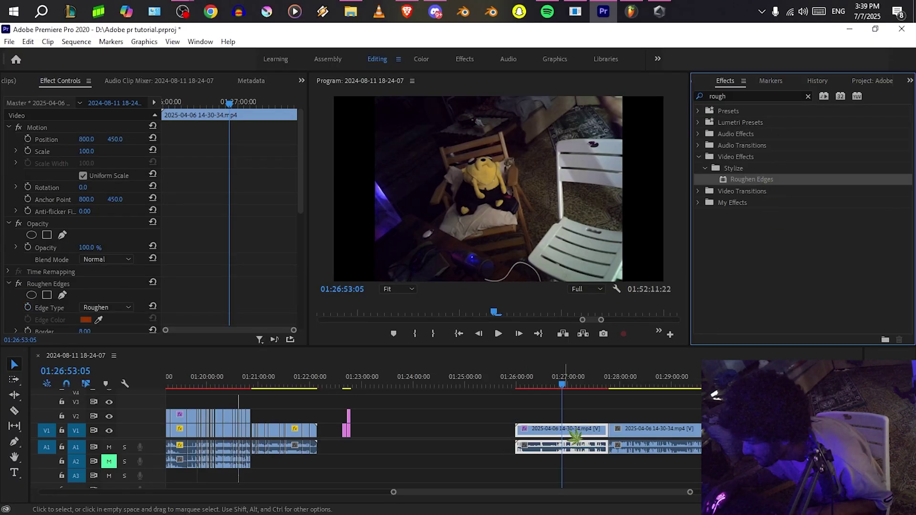
# Scale the first piece to 83 and set its Roughen Edges to Border 167, Edge Sharpness 0, Scale 32 and Stretch 0.
pyautogui.scroll(-3, 180, 229)
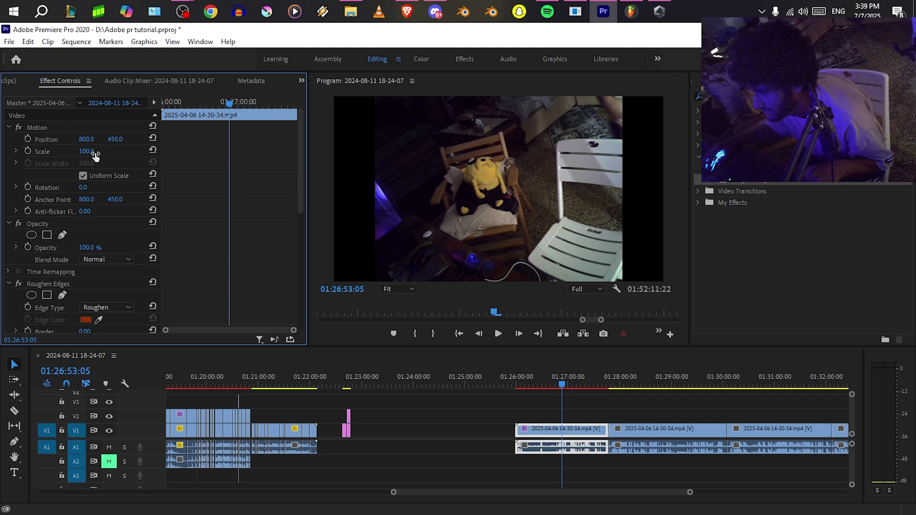
pyautogui.moveTo(94, 153); pyautogui.dragTo(86, 152)
pyautogui.scroll(-3, 128, 205)
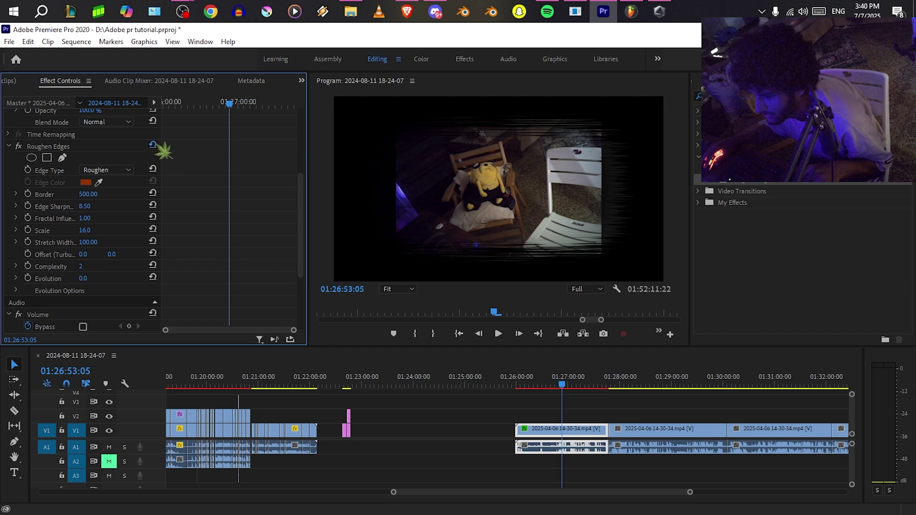
pyautogui.click(153, 144)
pyautogui.moveTo(86, 194); pyautogui.dragTo(198, 219)
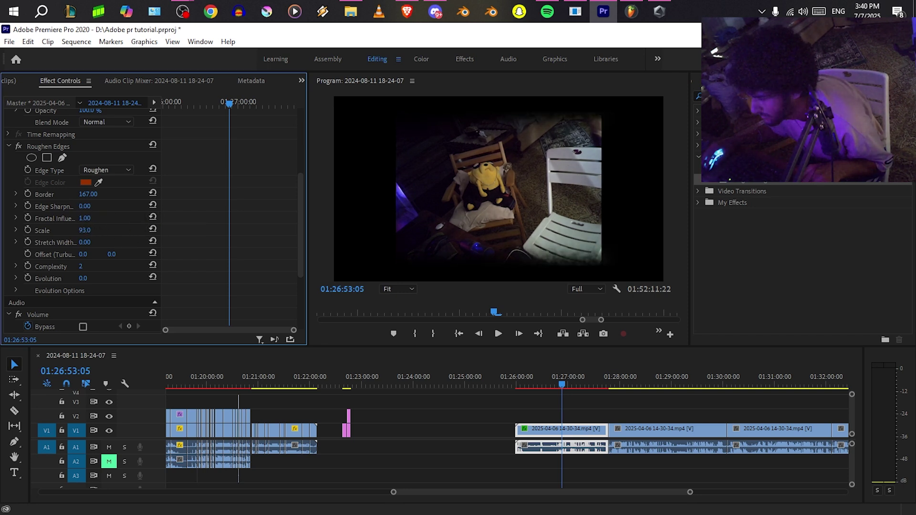
pyautogui.moveTo(84, 230); pyautogui.dragTo(55, 230)
pyautogui.scroll(3, 802, 81)
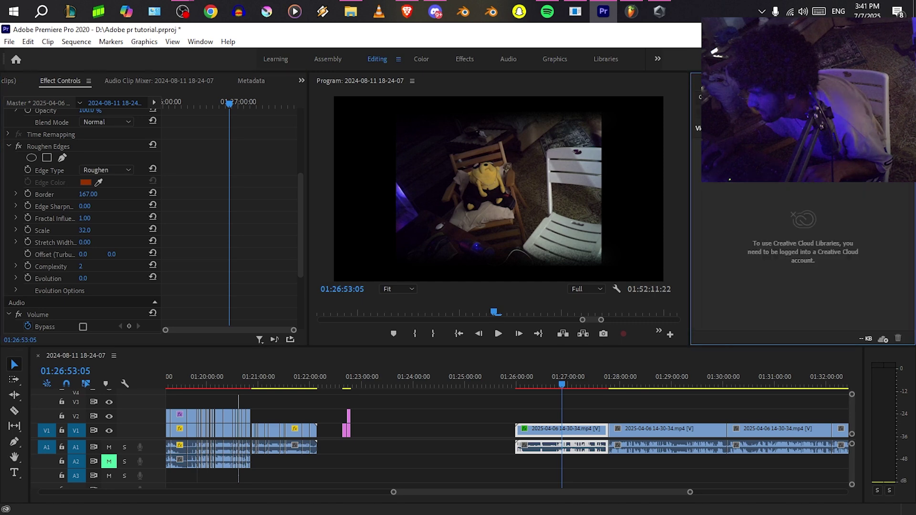
# Add the Crop effect to the same clip and crop its left and right sides to the picture's edges, about 12.6% each.
pyautogui.scroll(-4, 803, 80)
pyautogui.scroll(1, 803, 80)
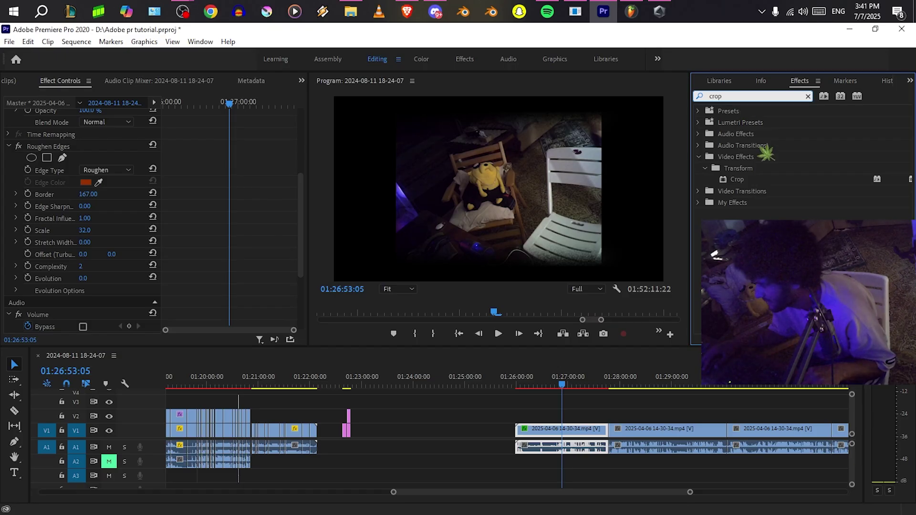
pyautogui.moveTo(769, 181); pyautogui.dragTo(153, 272)
pyautogui.click(72, 304)
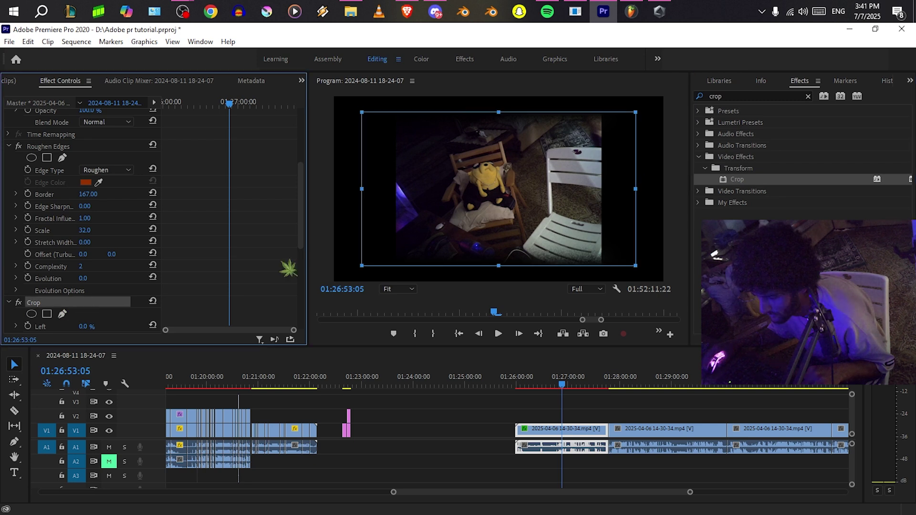
pyautogui.moveTo(638, 186); pyautogui.dragTo(601, 197)
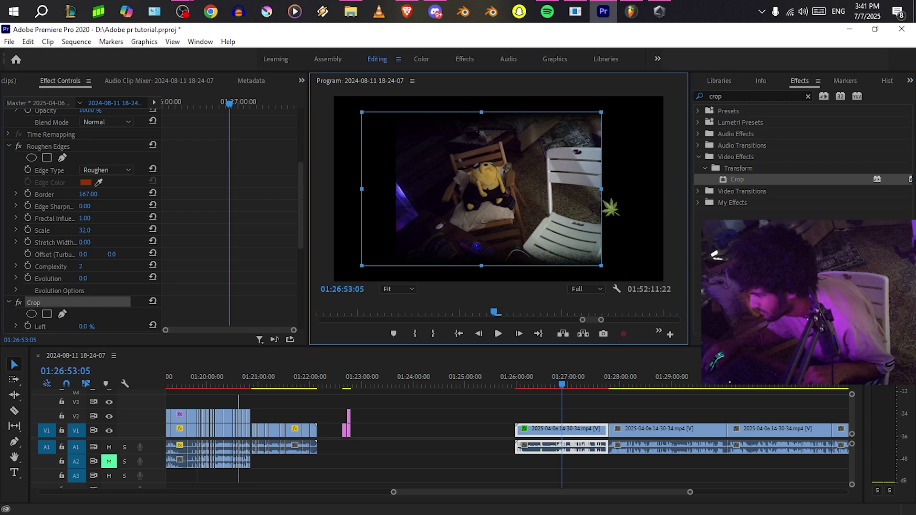
pyautogui.moveTo(362, 189); pyautogui.dragTo(397, 190)
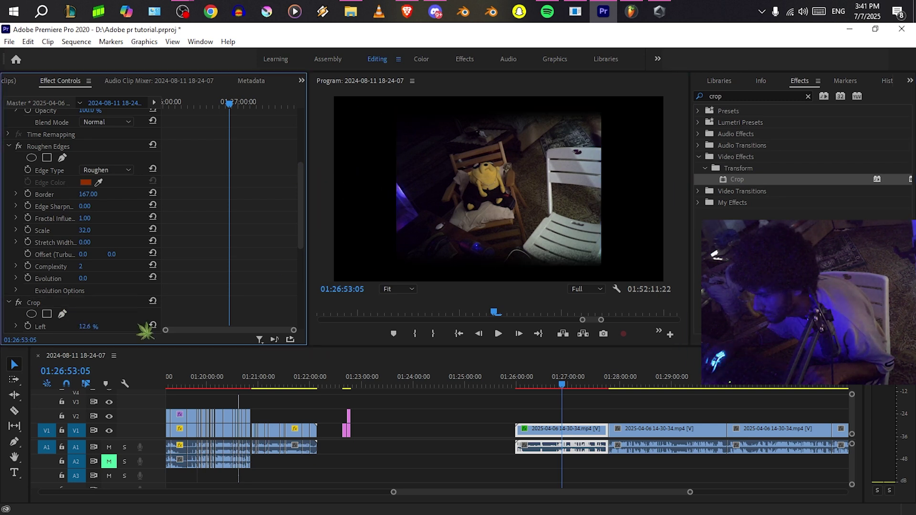
# Move the Crop effect above Roughen Edges in the clip's effect order.
pyautogui.click(82, 301)
pyautogui.moveTo(106, 234); pyautogui.dragTo(62, 145)
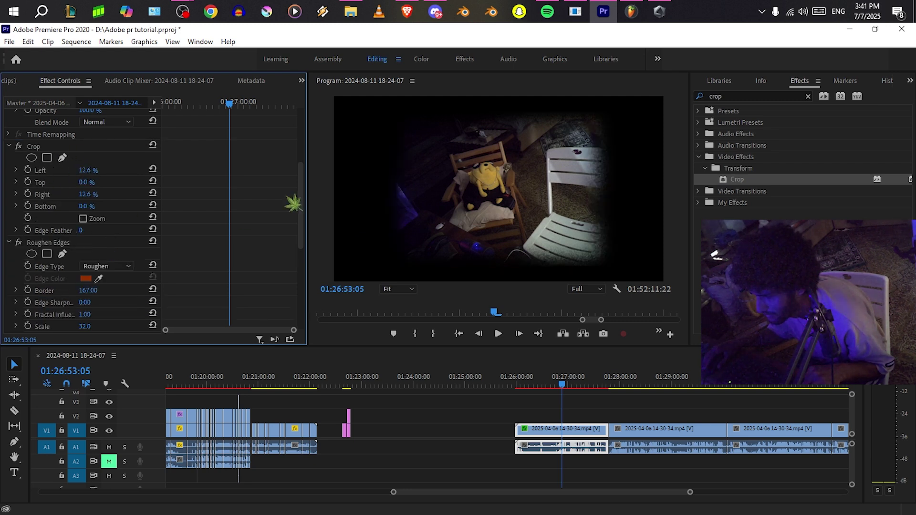
pyautogui.click(50, 243)
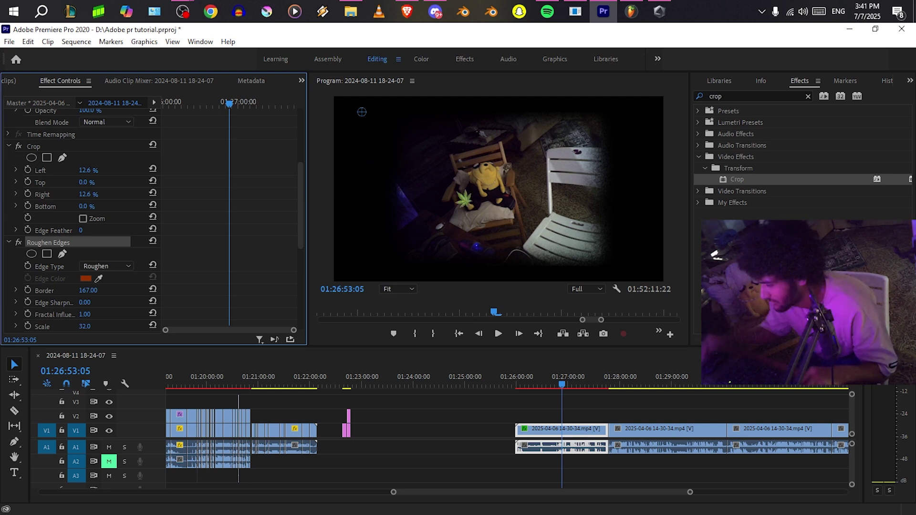
pyautogui.click(48, 147)
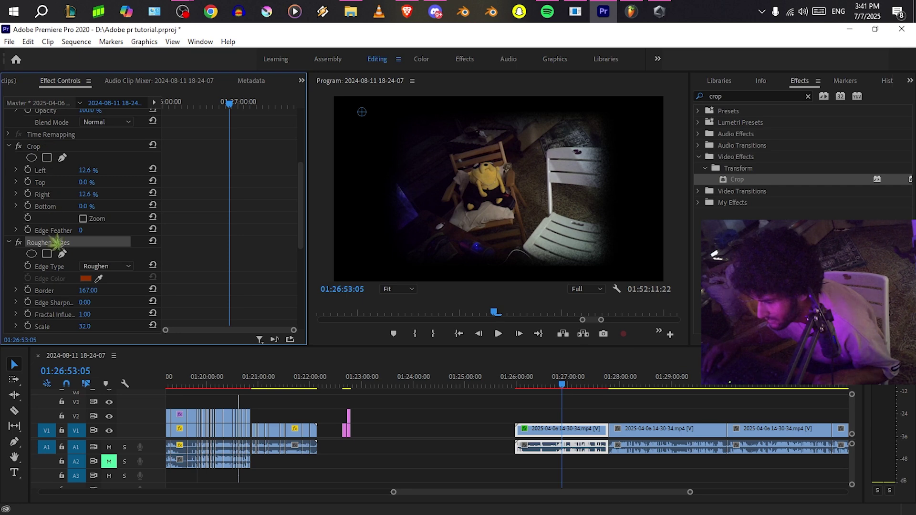
# Compare the effect orders full screen, first with Roughen Edges above Crop and again with Crop above Roughen Edges.
pyautogui.moveTo(50, 247); pyautogui.dragTo(54, 151)
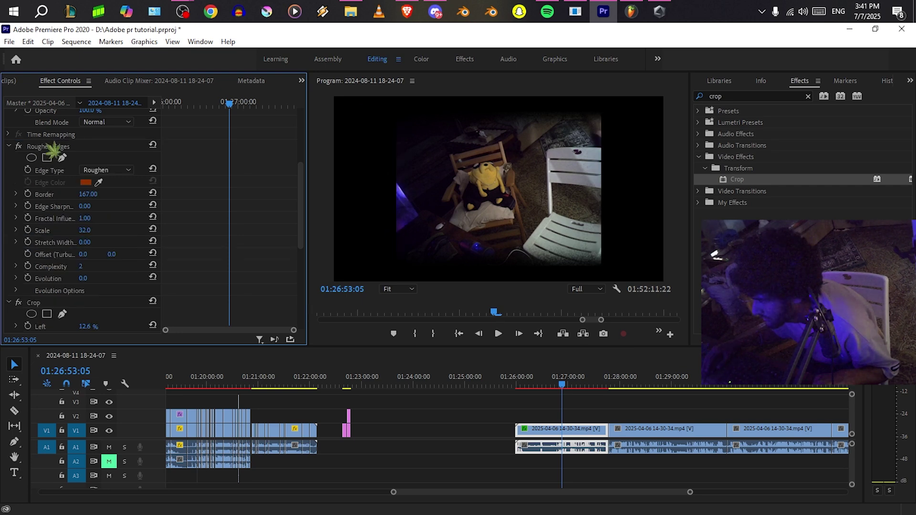
pyautogui.hotkey('ctrl', '`')
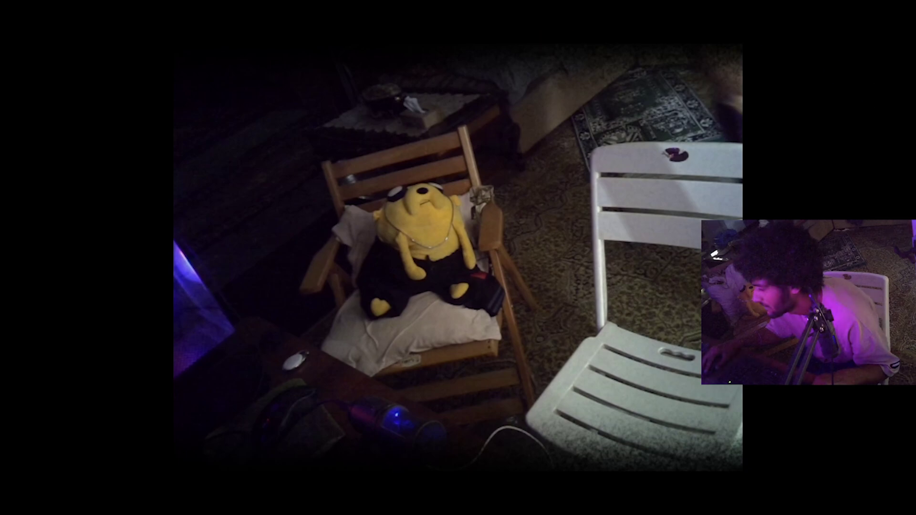
pyautogui.press('Escape')
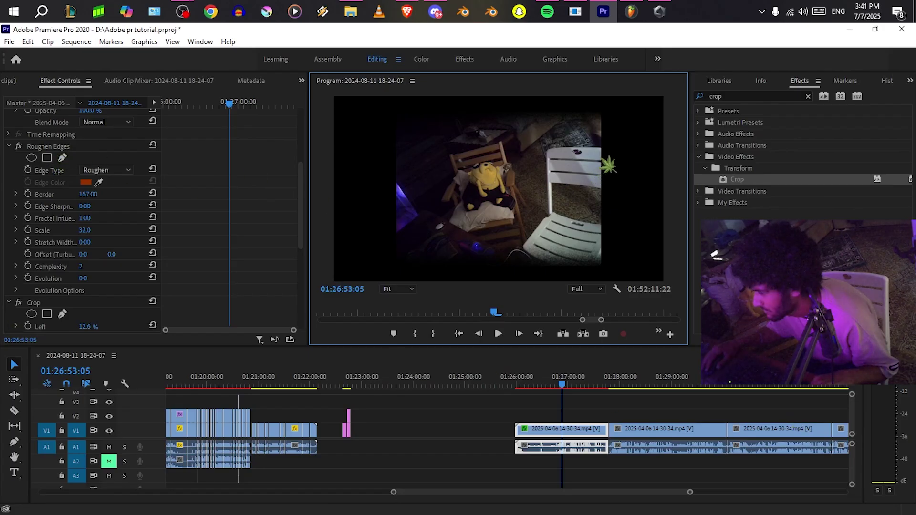
pyautogui.moveTo(50, 310); pyautogui.dragTo(41, 148)
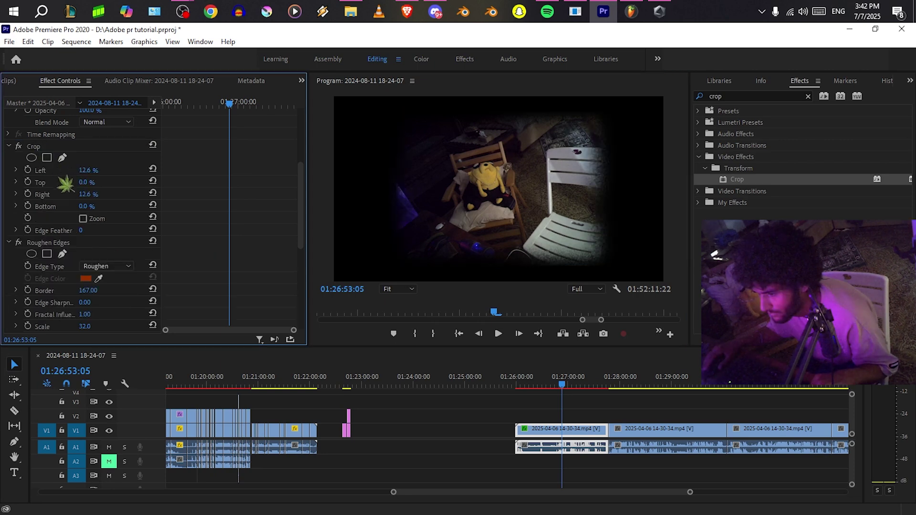
pyautogui.click(67, 244)
pyautogui.hotkey('ctrl', '`')
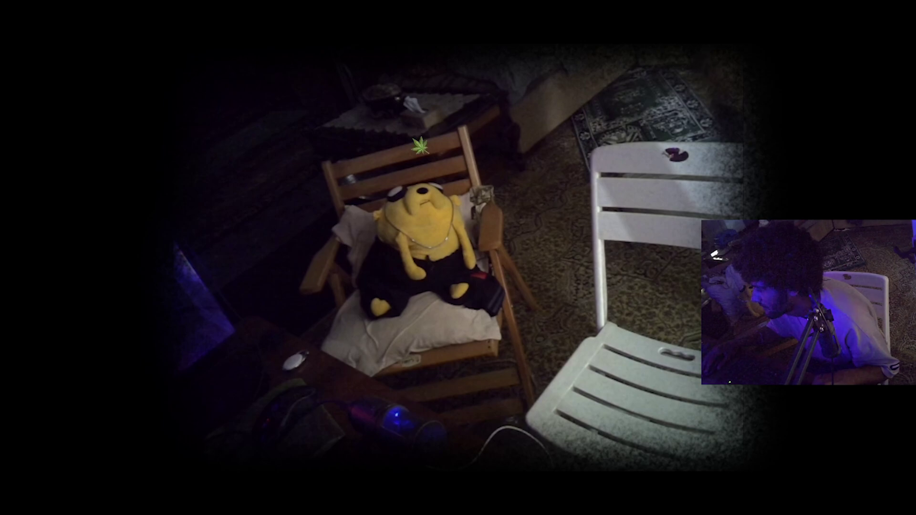
pyautogui.hotkey('ctrl', '`')
# Set the Crop effect's Left and Right values to 13% each and check the frame full screen.
pyautogui.click(72, 146)
pyautogui.moveTo(605, 189)
pyautogui.mouseDown()
pyautogui.moveTo(560, 189)
pyautogui.moveTo(654, 206)
pyautogui.moveTo(598, 202)
pyautogui.mouseUp()
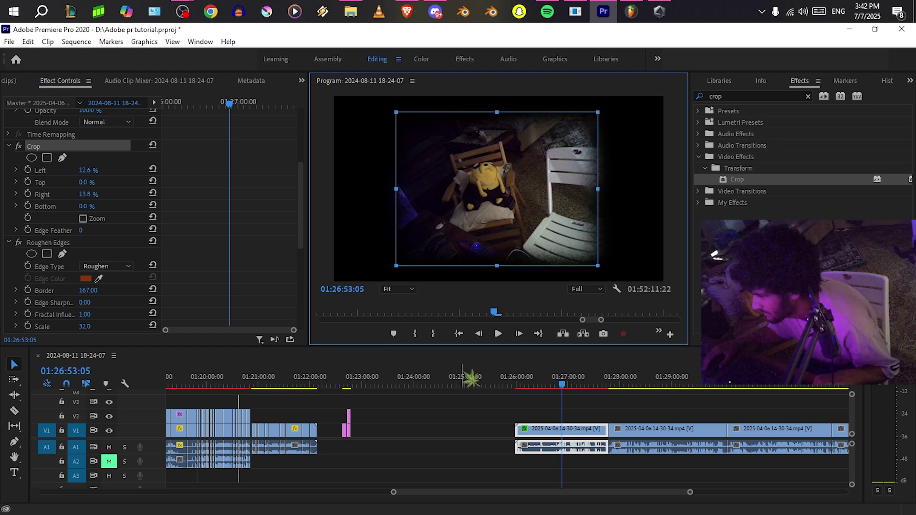
pyautogui.click(89, 171)
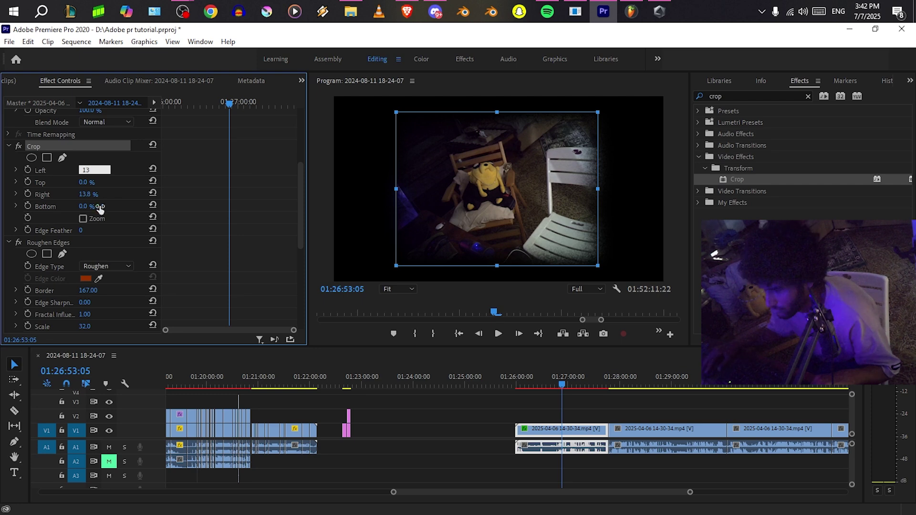
pyautogui.press('Return')
pyautogui.click(94, 194)
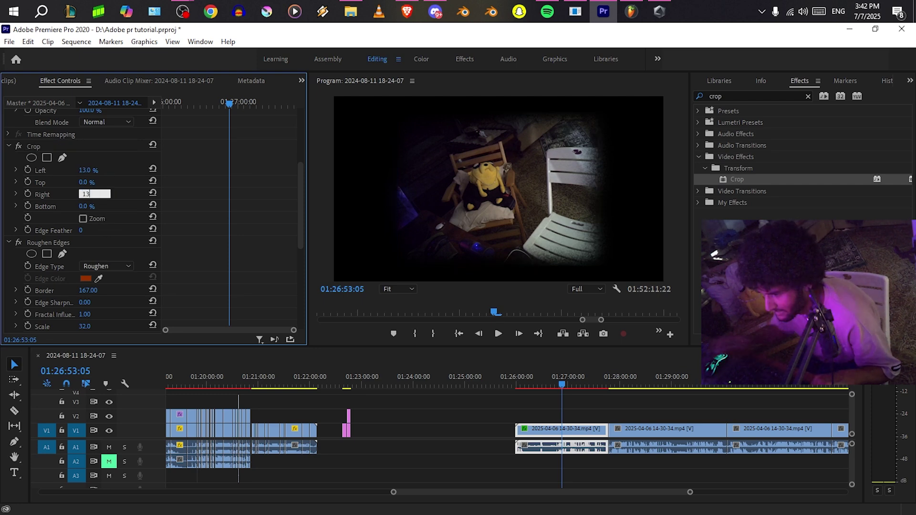
pyautogui.press('Return')
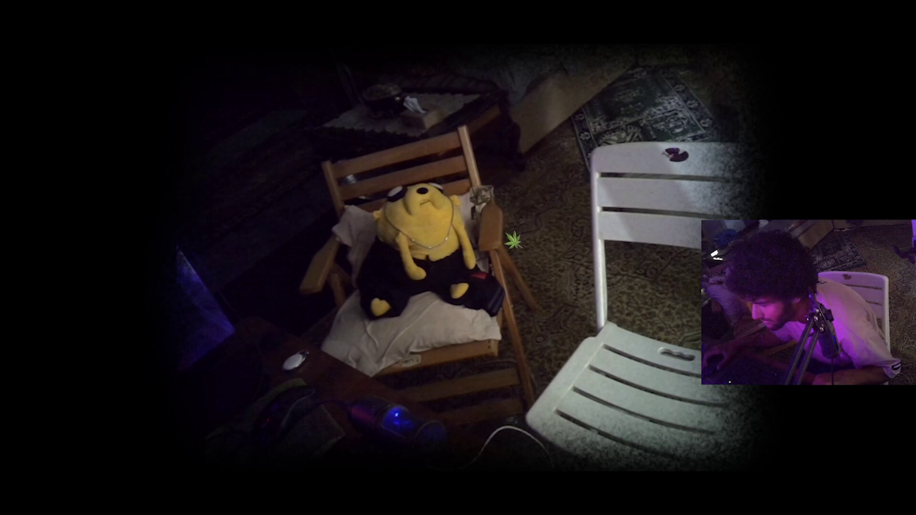
pyautogui.press('Escape')
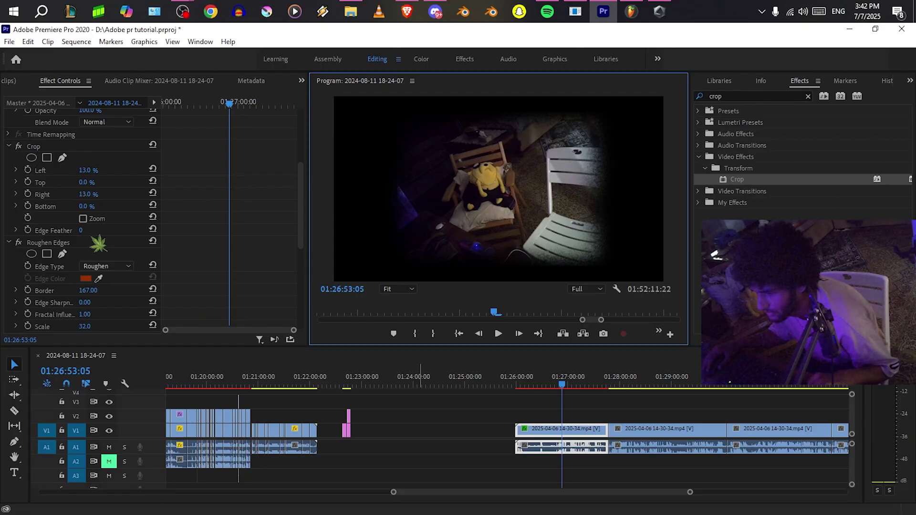
# Collapse the Crop and Roughen Edges settings in the clip's effect list.
pyautogui.click(8, 146)
pyautogui.click(8, 146)
pyautogui.click(8, 146)
pyautogui.click(10, 159)
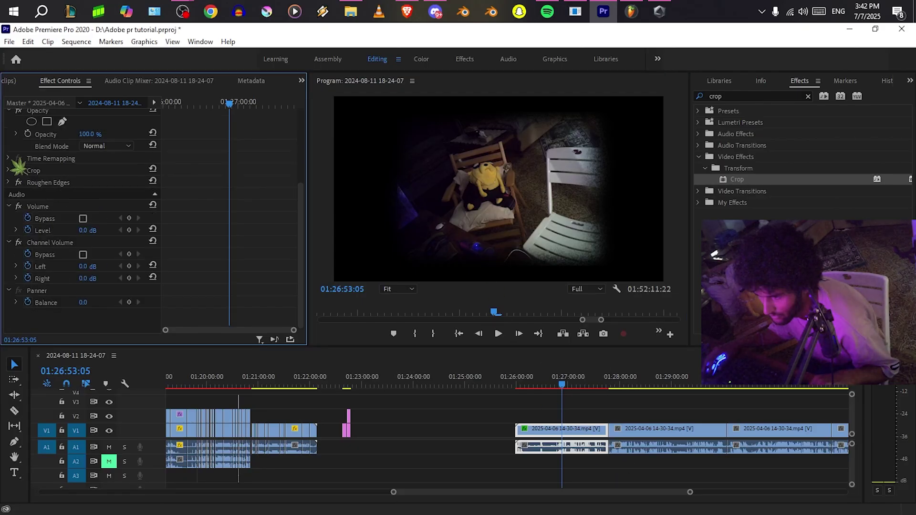
pyautogui.scroll(5, 68, 197)
# Check the frames of the remaining split pieces at several points along the timeline, up to 01:33:15:08.
pyautogui.scroll(-6, 651, 476)
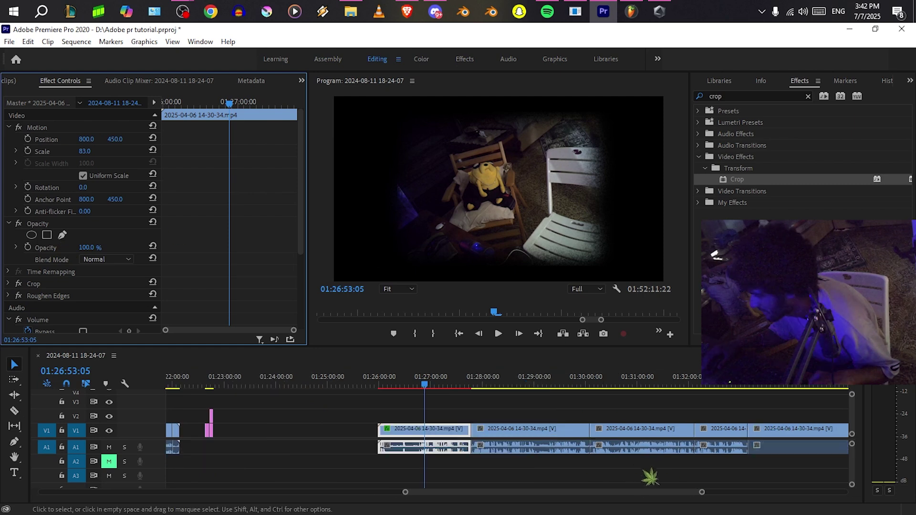
pyautogui.click(353, 388)
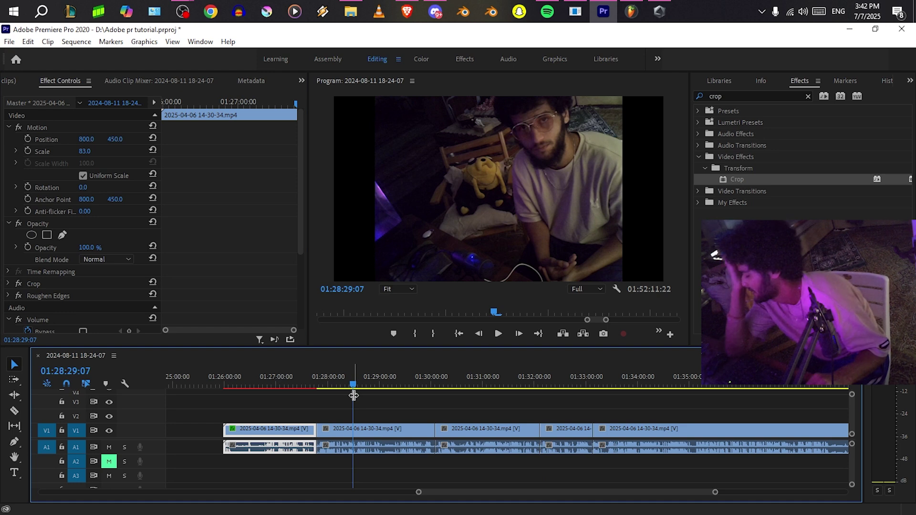
pyautogui.click(469, 386)
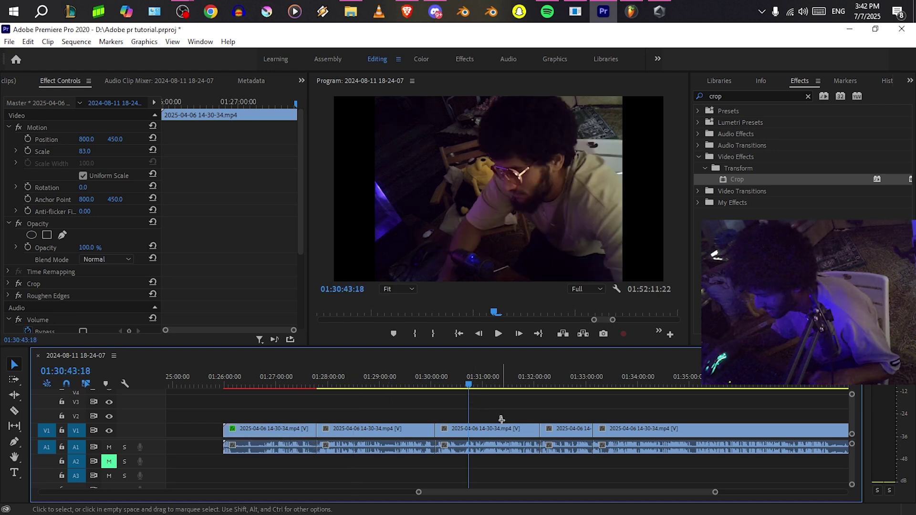
pyautogui.click(567, 429)
pyautogui.click(600, 385)
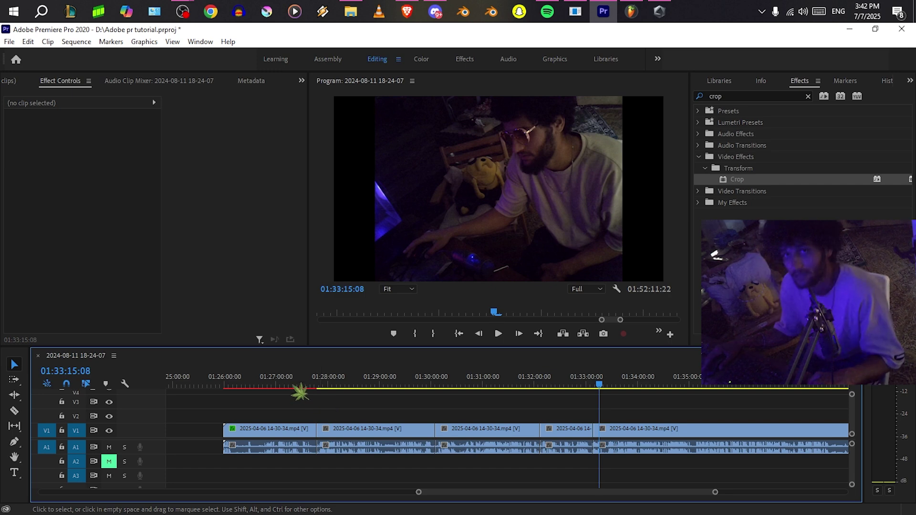
# Switch to OBS to check the running recording, and return to Premiere Pro.
pyautogui.moveTo(183, 11)
pyautogui.click(222, 62)
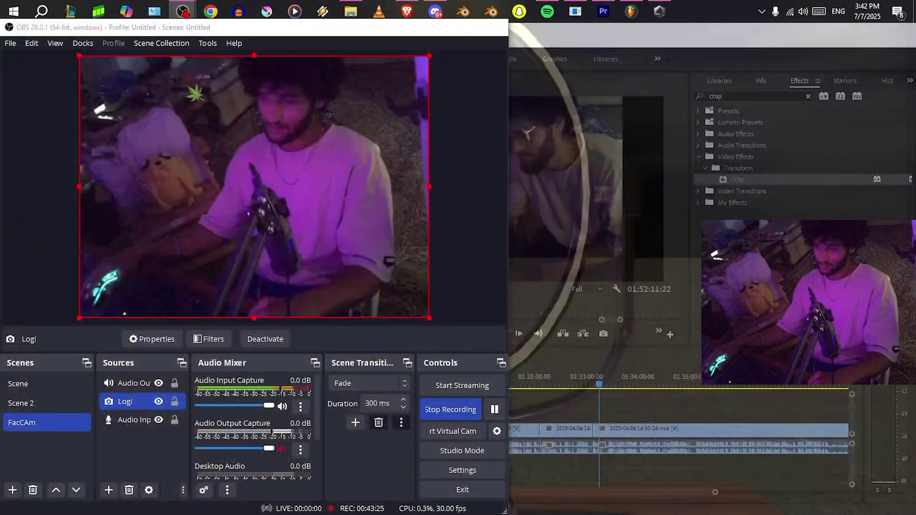
pyautogui.click(699, 401)
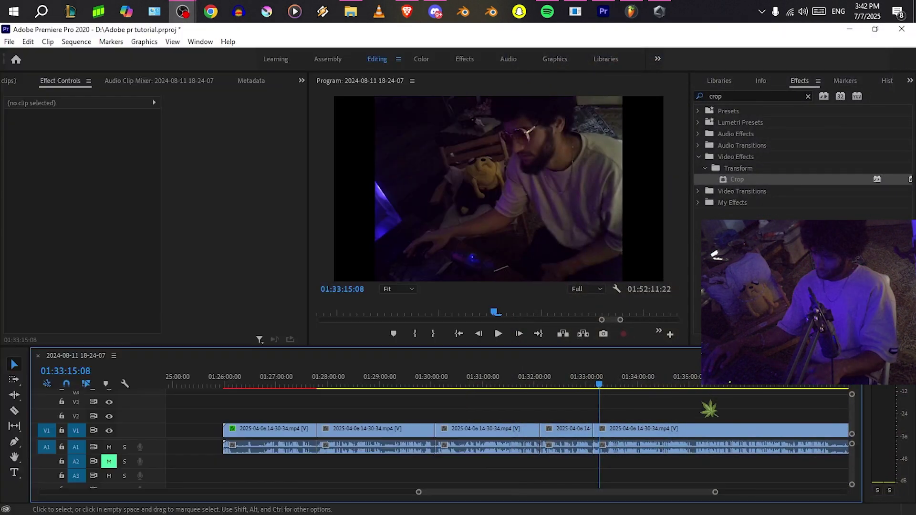
# Copy the first piece of the split footage, which carries the Crop and Roughen Edges effects.
pyautogui.click(245, 384)
pyautogui.click(257, 431)
pyautogui.rightClick(267, 432)
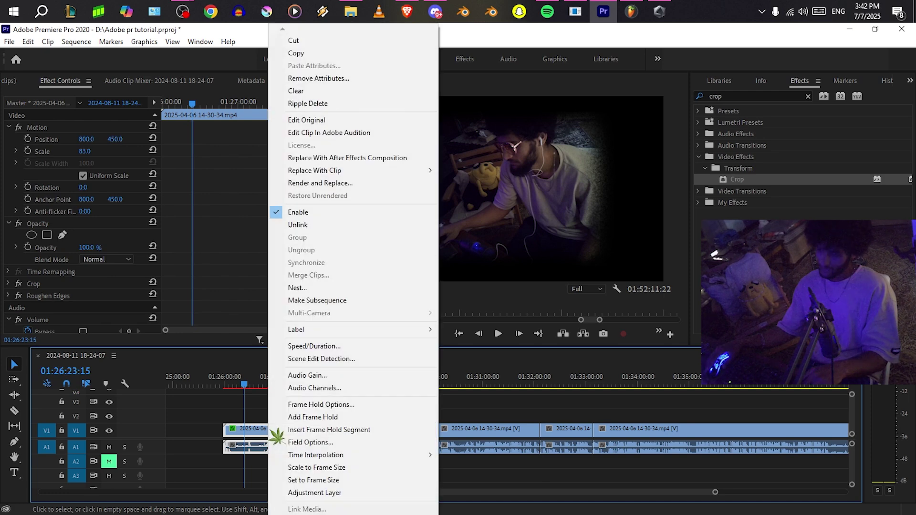
pyautogui.click(367, 53)
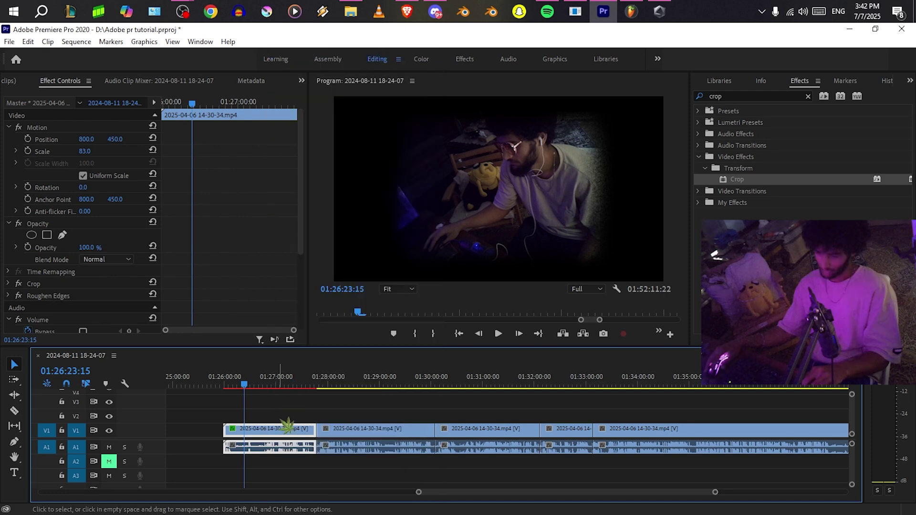
# Select every piece of the split footage after the first one with the Track Select Forward tool.
pyautogui.click(281, 418)
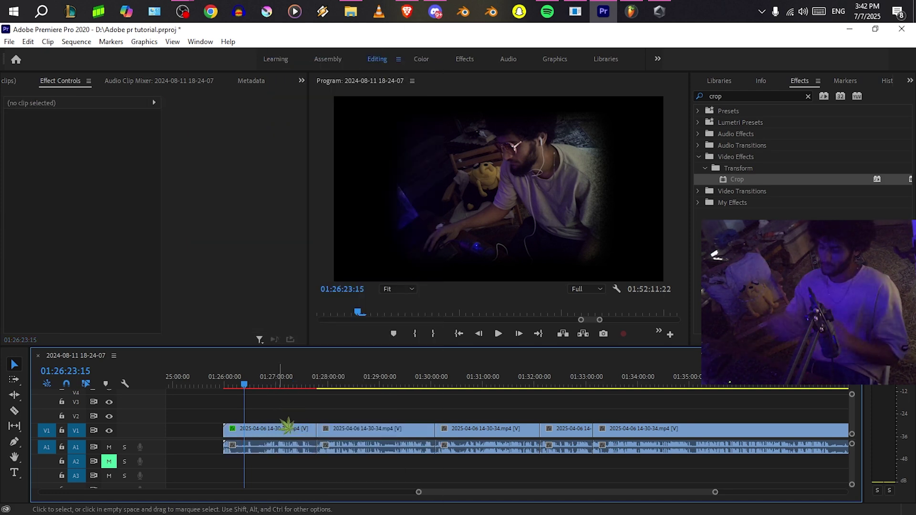
pyautogui.press('a')
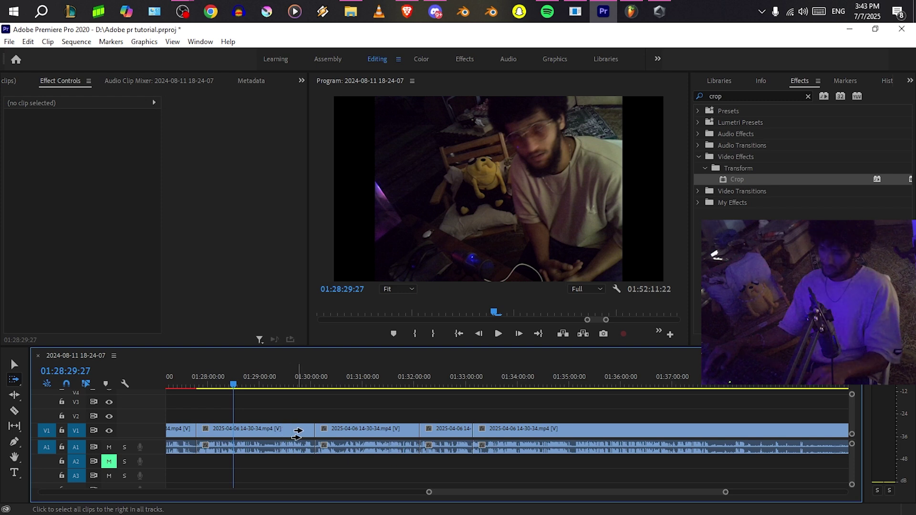
pyautogui.scroll(2, 297, 432)
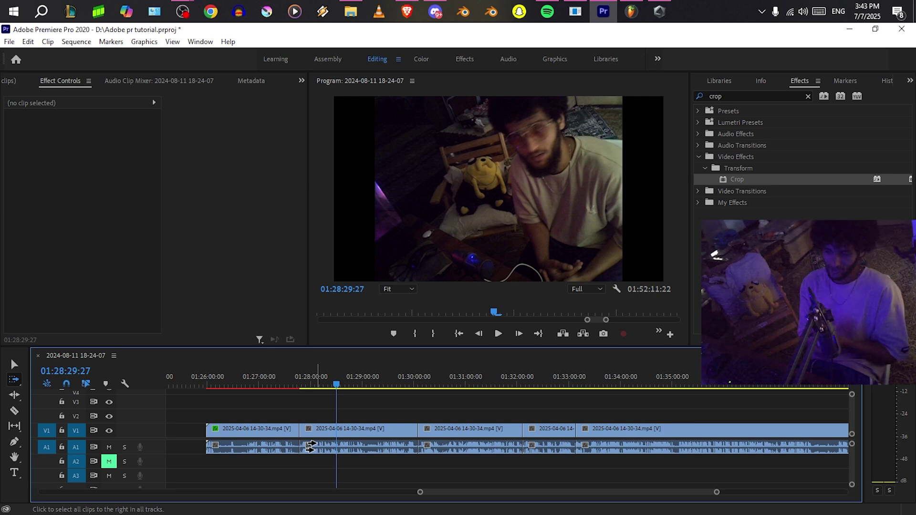
pyautogui.click(341, 428)
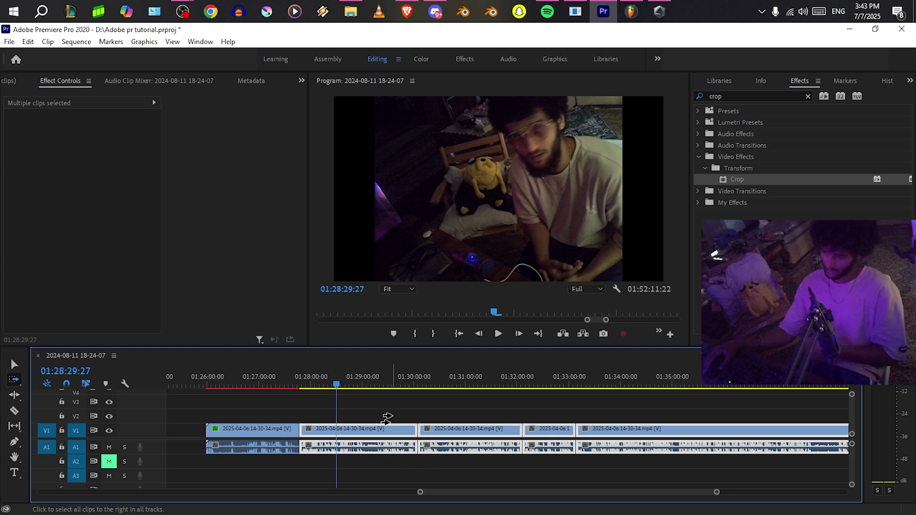
# Select the earlier clips forward from about 01:06:47 on all tracks, and limit the forward selection to the V2 clips with their linked audio.
pyautogui.scroll(-1, 405, 428)
pyautogui.scroll(-5, 411, 435)
pyautogui.scroll(2, 390, 434)
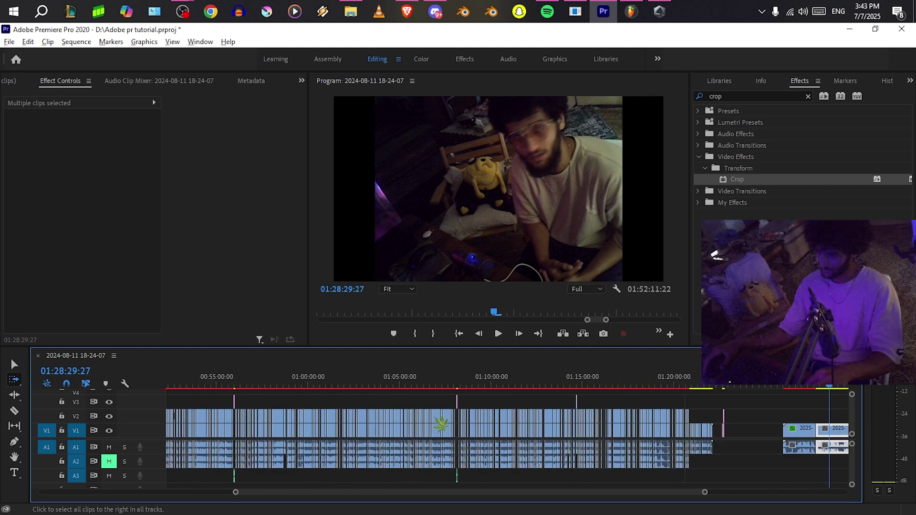
pyautogui.scroll(2, 406, 412)
pyautogui.click(403, 408)
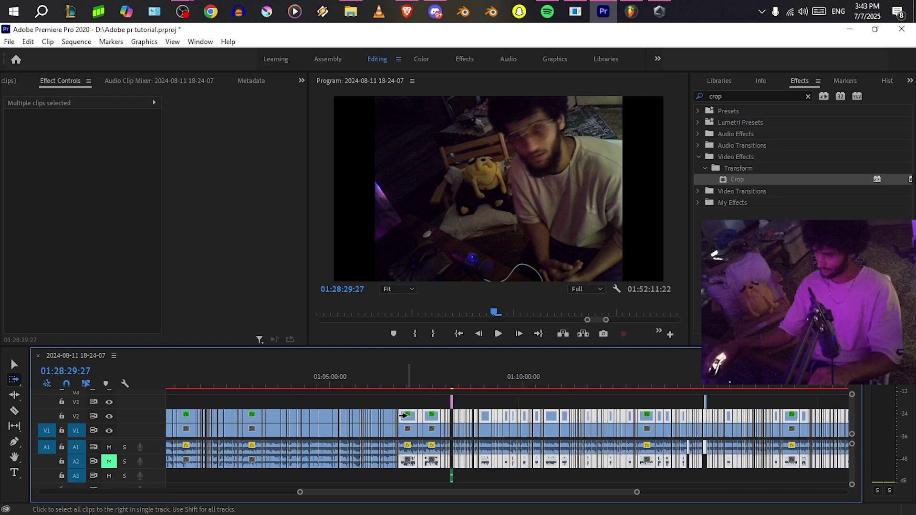
pyautogui.click(416, 380)
pyautogui.press('=')
pyautogui.press('=')
pyautogui.moveTo(454, 386); pyautogui.dragTo(497, 385)
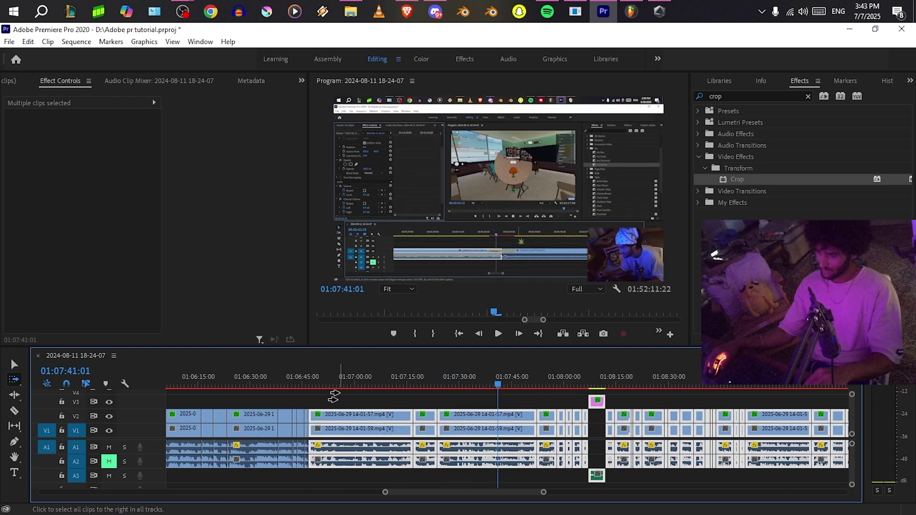
pyautogui.keyDown('shift'); pyautogui.click(324, 414); pyautogui.keyUp('shift')
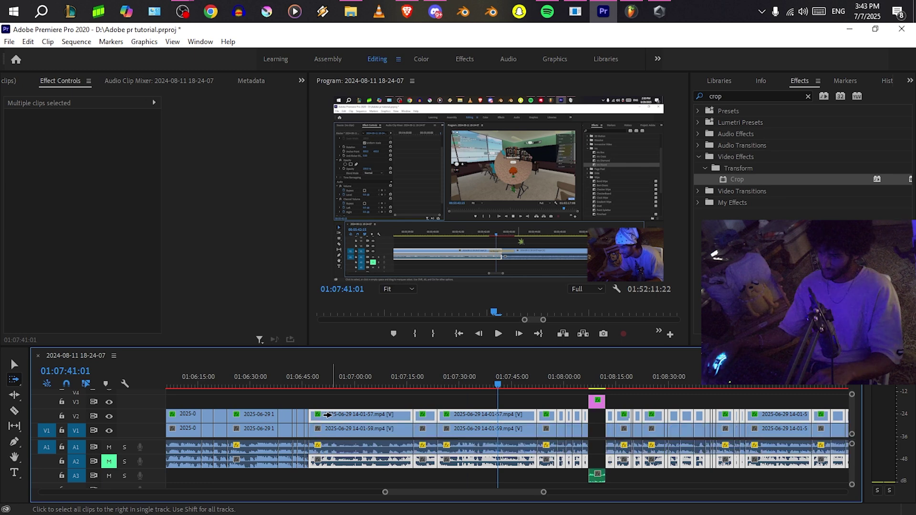
pyautogui.scroll(-6, 419, 427)
pyautogui.scroll(-5, 438, 454)
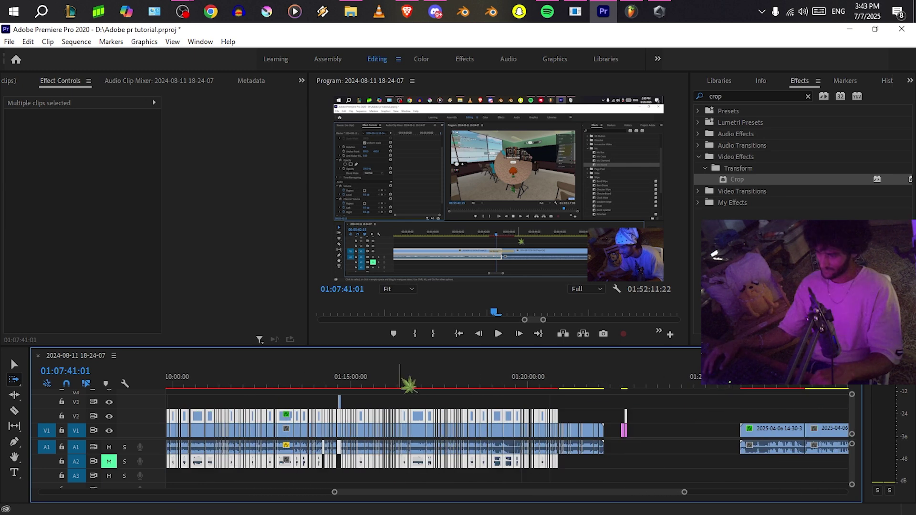
# Paste the Motion, Crop and Roughen Edges attributes onto all split pieces after the first one, leaving the audio attributes unchecked.
pyautogui.click(509, 383)
pyautogui.scroll(-6, 615, 411)
pyautogui.scroll(5, 567, 441)
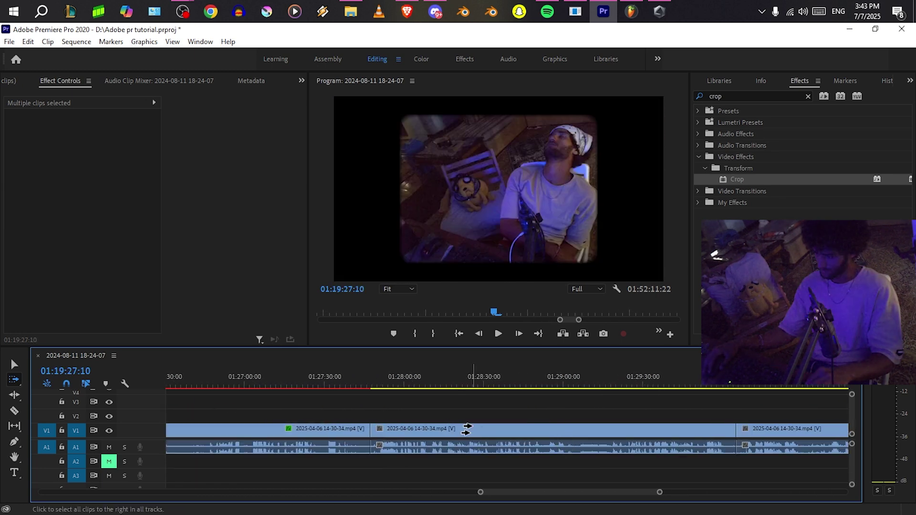
pyautogui.click(468, 429)
pyautogui.click(426, 384)
pyautogui.rightClick(451, 430)
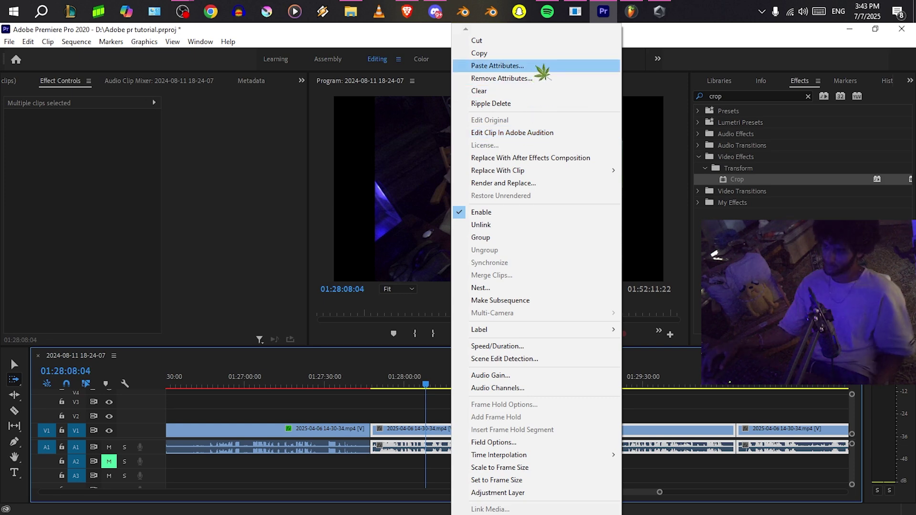
pyautogui.click(542, 71)
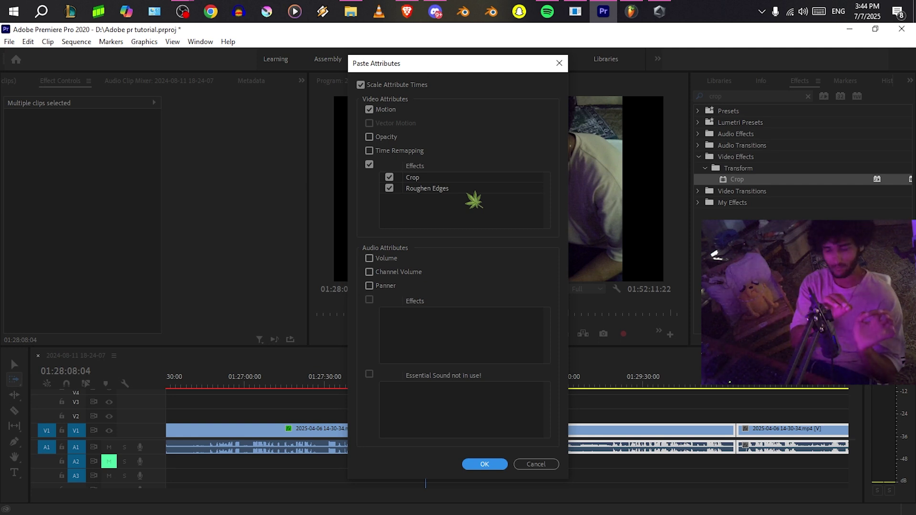
pyautogui.click(390, 258)
pyautogui.click(389, 258)
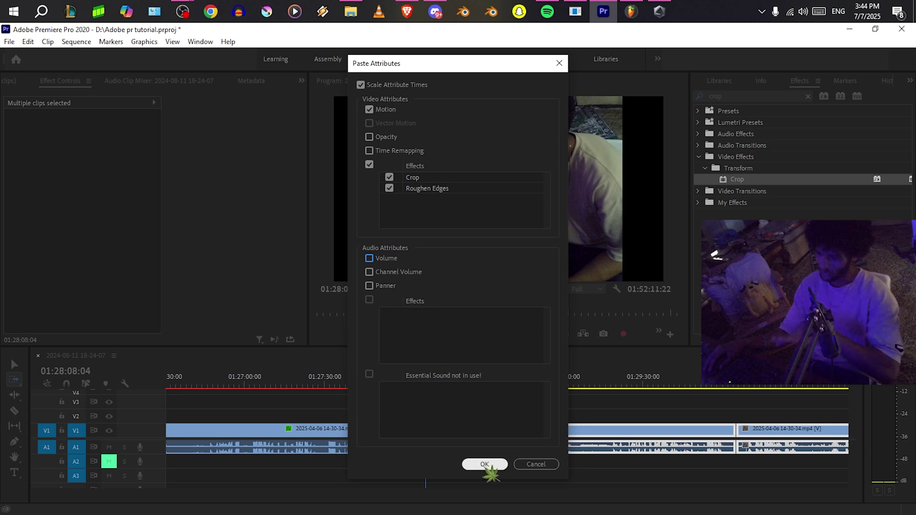
pyautogui.click(485, 464)
# Check the frames of the pieces with pasted attributes up to 01:39:41:24, and return to the Selection tool.
pyautogui.scroll(-3, 468, 459)
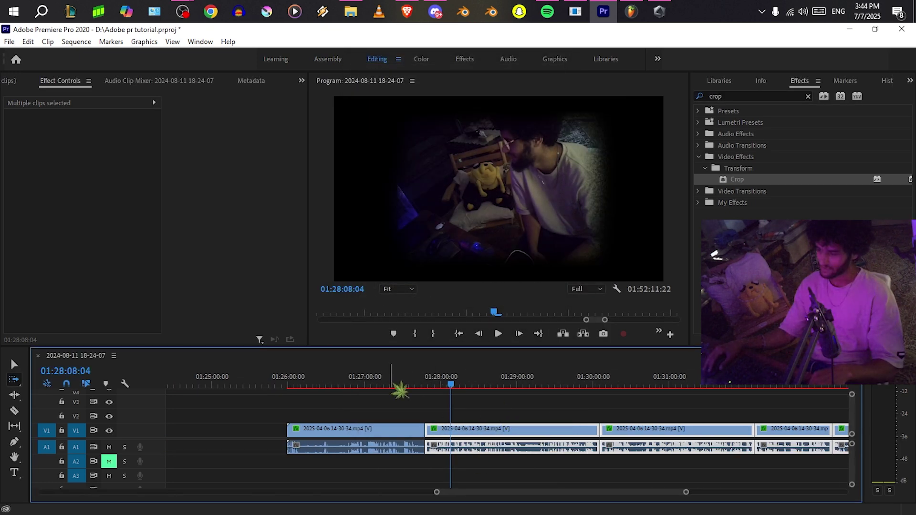
pyautogui.moveTo(399, 384); pyautogui.dragTo(474, 385)
pyautogui.scroll(-2, 499, 423)
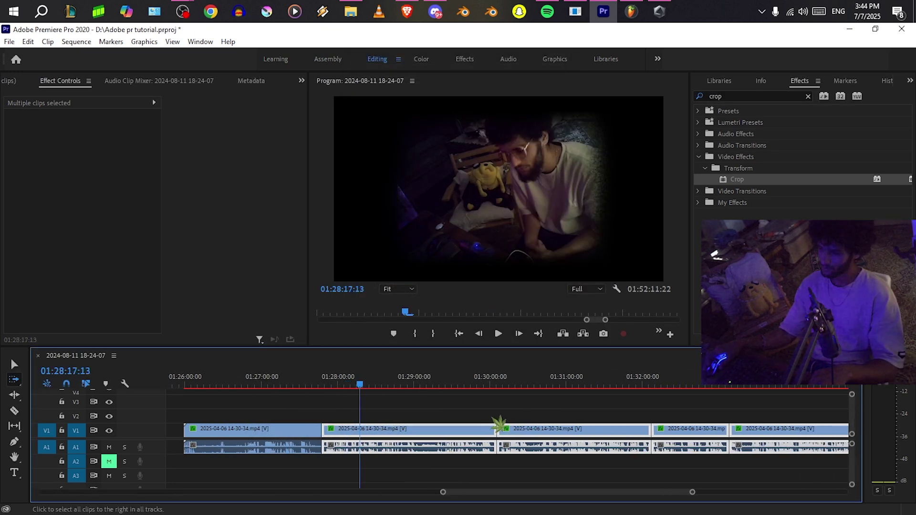
pyautogui.scroll(-3, 485, 405)
pyautogui.moveTo(480, 381); pyautogui.dragTo(729, 396)
pyautogui.click(812, 396)
pyautogui.press('v')
pyautogui.scroll(2, 591, 450)
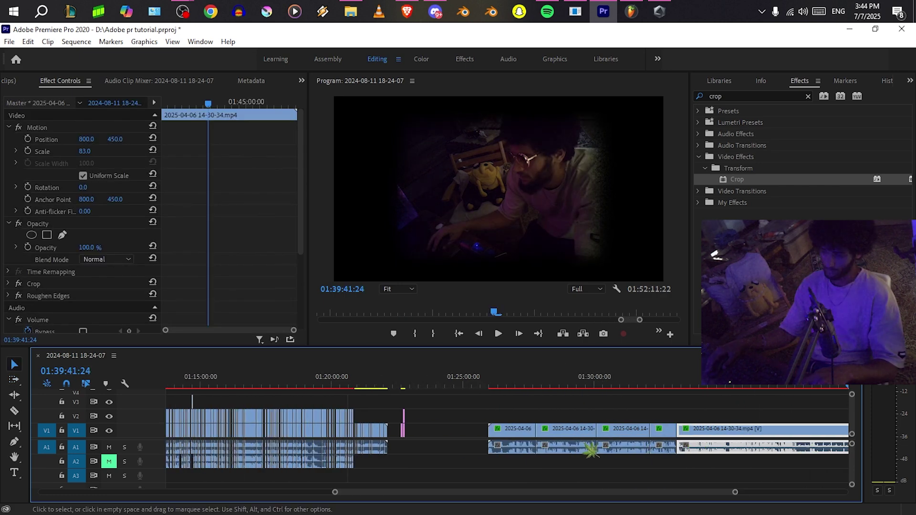
# Examine the earlier edited footage around 01:17:18:05 and 01:15:24:13 for comparison with the styled pieces.
pyautogui.click(537, 385)
pyautogui.scroll(4, 477, 411)
pyautogui.moveTo(291, 376); pyautogui.dragTo(656, 379)
pyautogui.scroll(3, 414, 378)
pyautogui.scroll(-5, 670, 410)
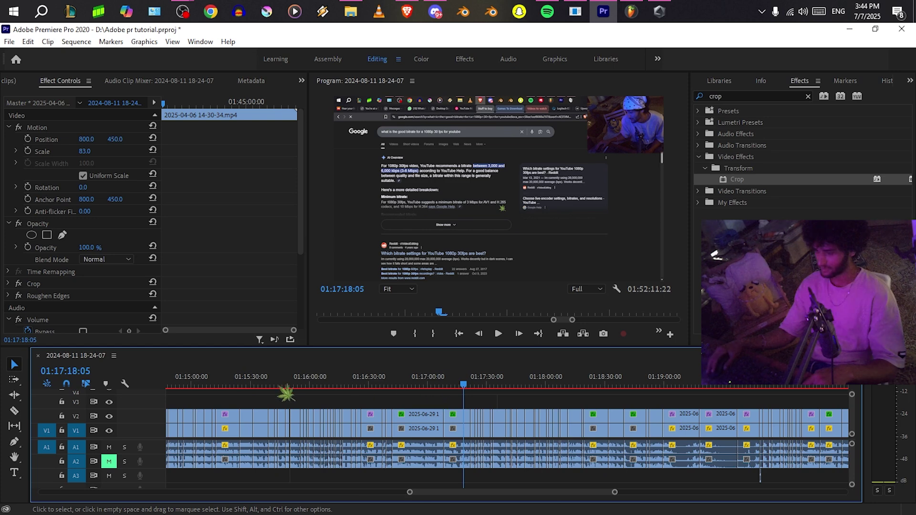
pyautogui.click(240, 384)
pyautogui.scroll(-2, 334, 405)
pyautogui.scroll(-3, 711, 438)
pyautogui.scroll(-2, 723, 447)
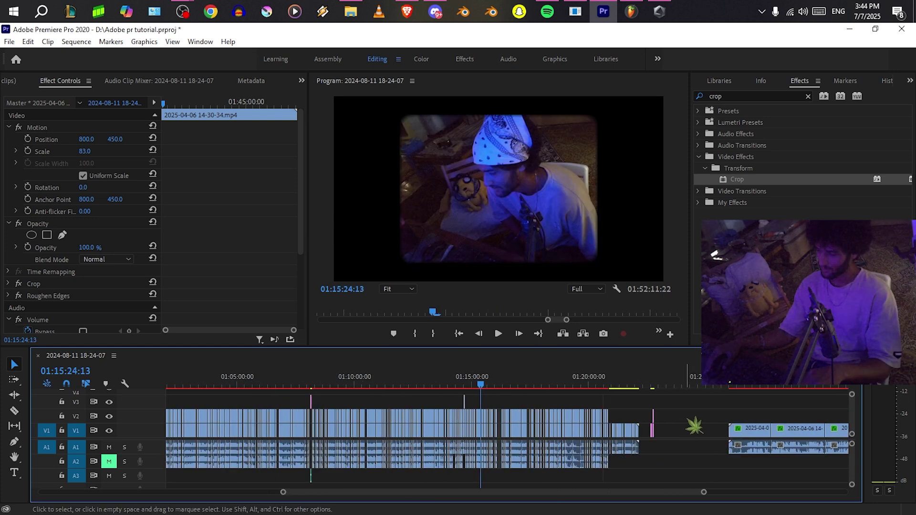
# Check the styled pieces again at 01:26:51:28 and 01:39:50:09, including the extent of the long last piece.
pyautogui.scroll(-3, 686, 420)
pyautogui.click(630, 386)
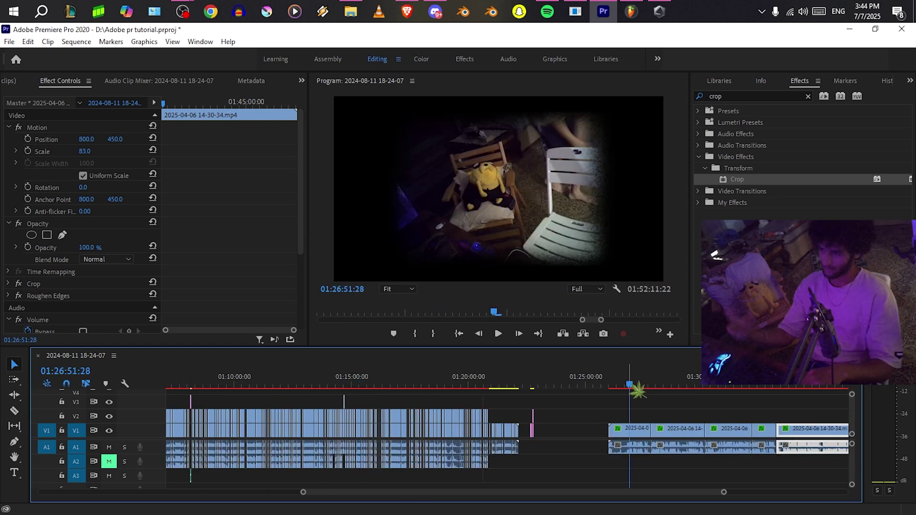
pyautogui.scroll(-3, 631, 385)
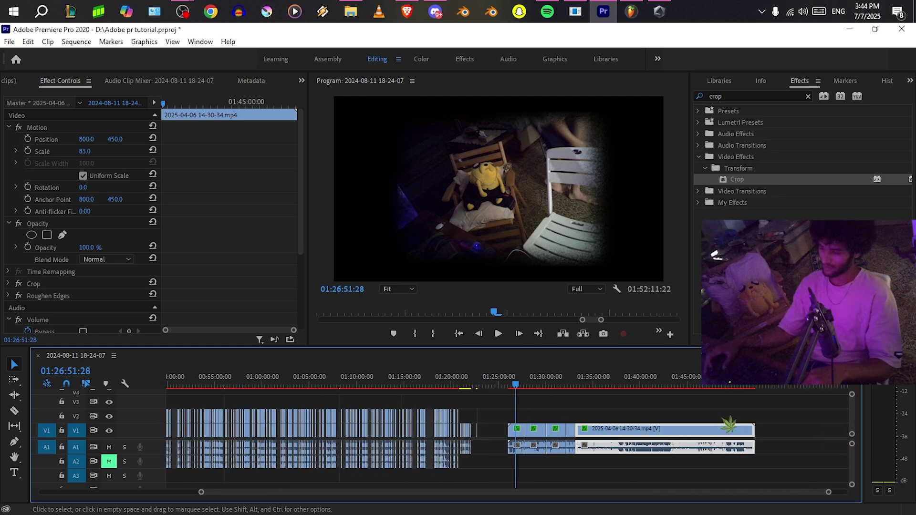
pyautogui.click(638, 384)
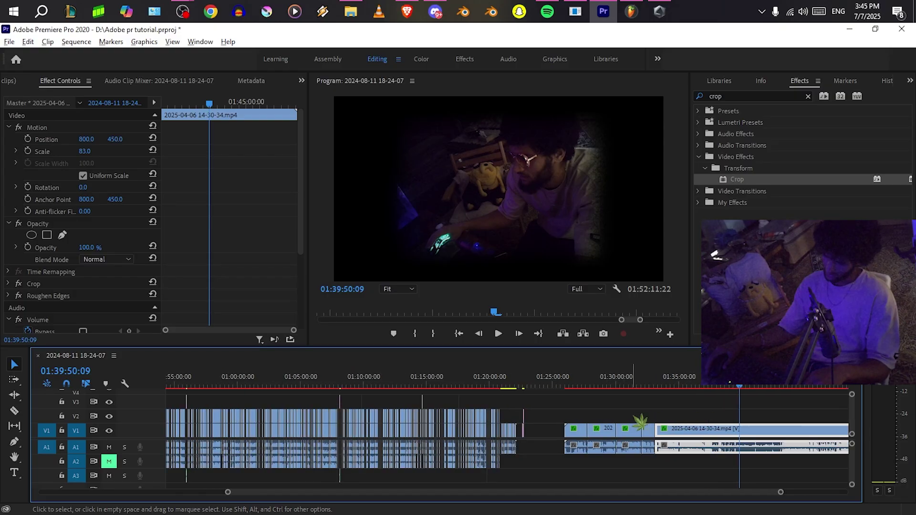
pyautogui.scroll(4, 642, 417)
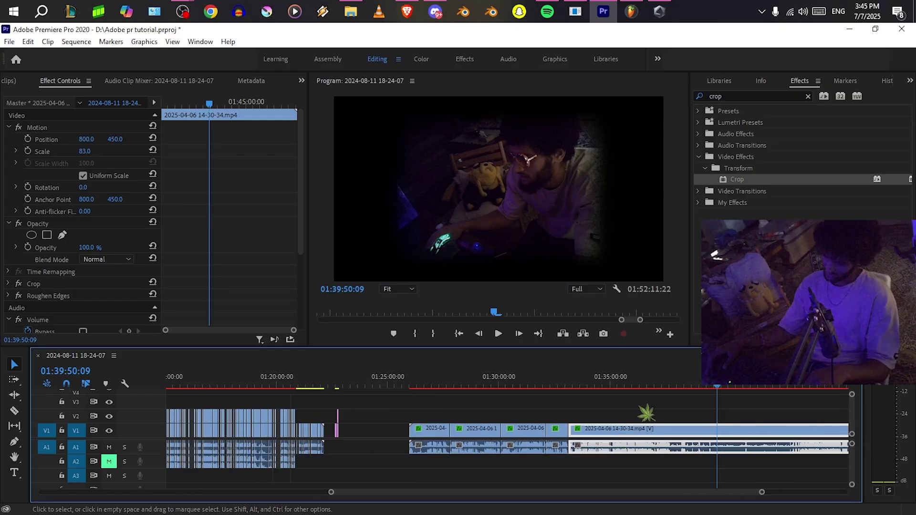
pyautogui.scroll(-2, 647, 419)
pyautogui.scroll(3, 636, 423)
pyautogui.scroll(-2, 635, 426)
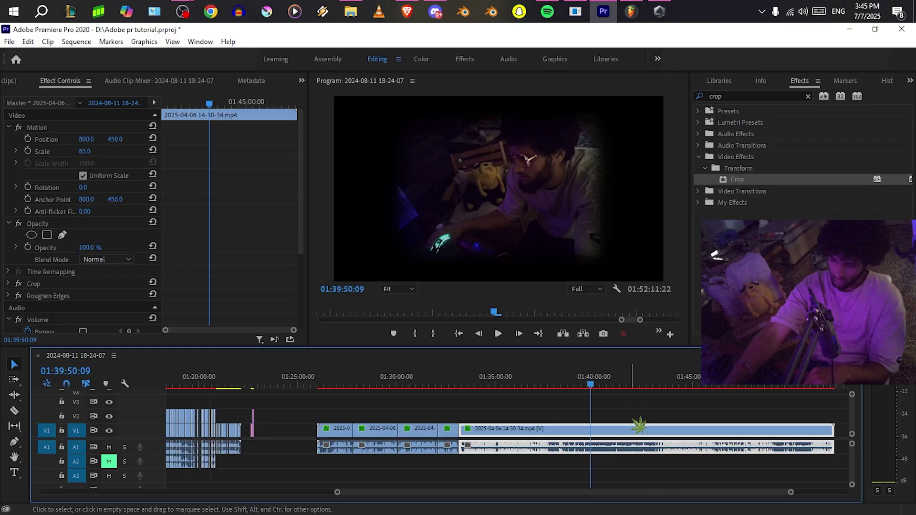
pyautogui.scroll(-3, 697, 458)
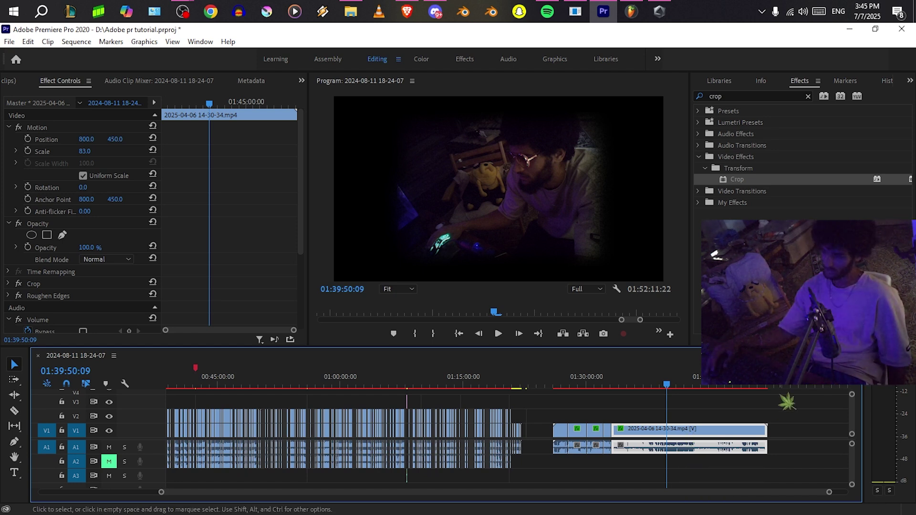
pyautogui.click(761, 418)
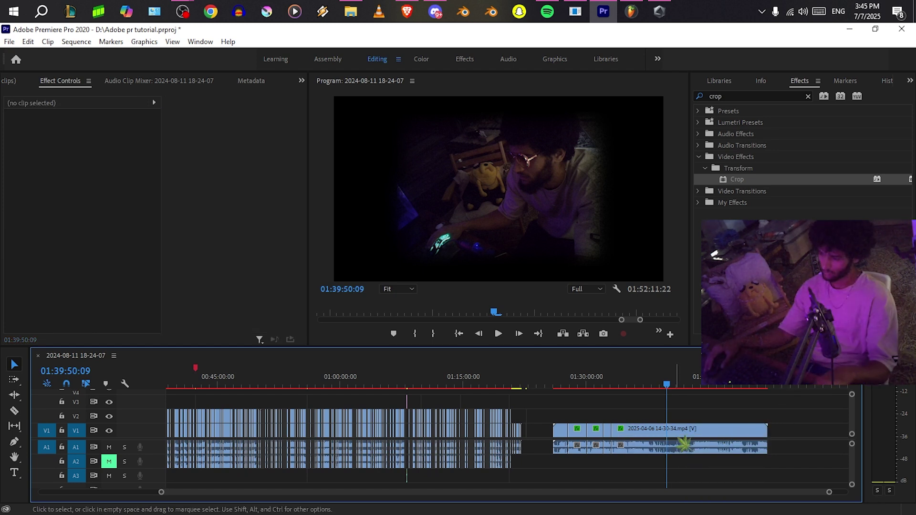
pyautogui.moveTo(726, 406); pyautogui.dragTo(546, 436)
pyautogui.press('Delete')
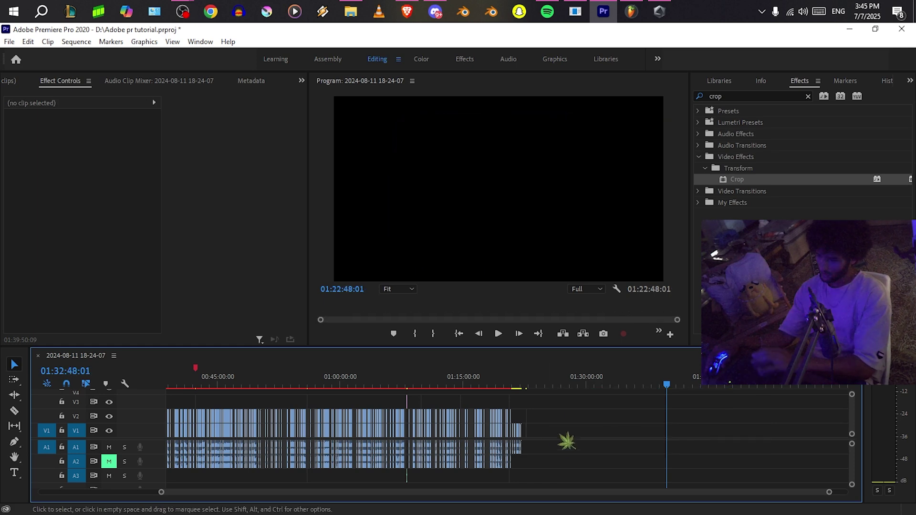
# Move the playhead to the empty stretch after the last remaining clips, at 01:23:28:04.
pyautogui.moveTo(519, 374); pyautogui.dragTo(554, 377)
pyautogui.scroll(3, 578, 431)
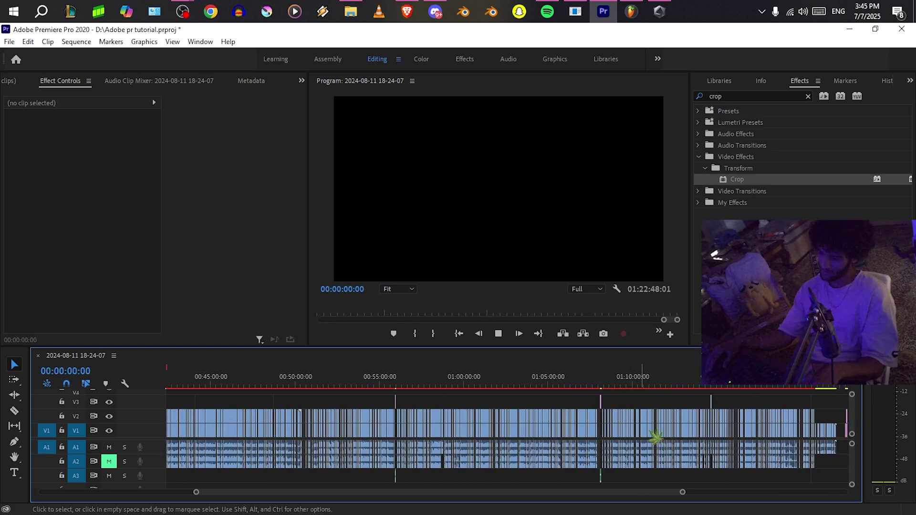
pyautogui.press('space')
pyautogui.scroll(-3, 744, 410)
pyautogui.click(810, 380)
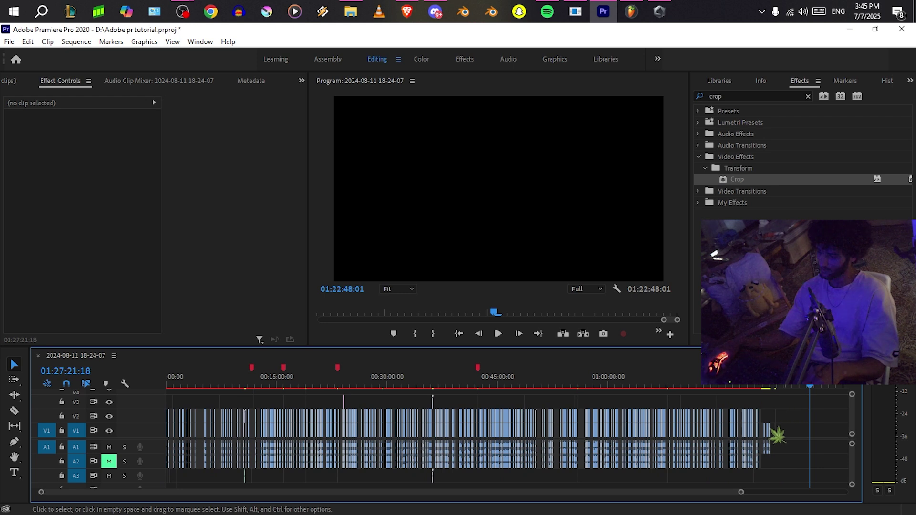
pyautogui.scroll(4, 805, 434)
pyautogui.click(501, 375)
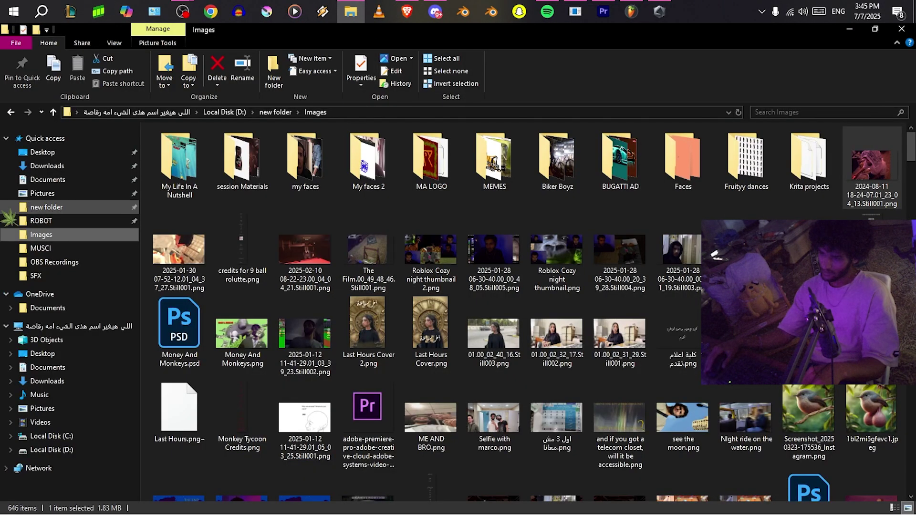
# In File Explorer, open the Good Stuff For Editing folder inside new folder on drive D.
pyautogui.click(46, 207)
pyautogui.click(434, 252)
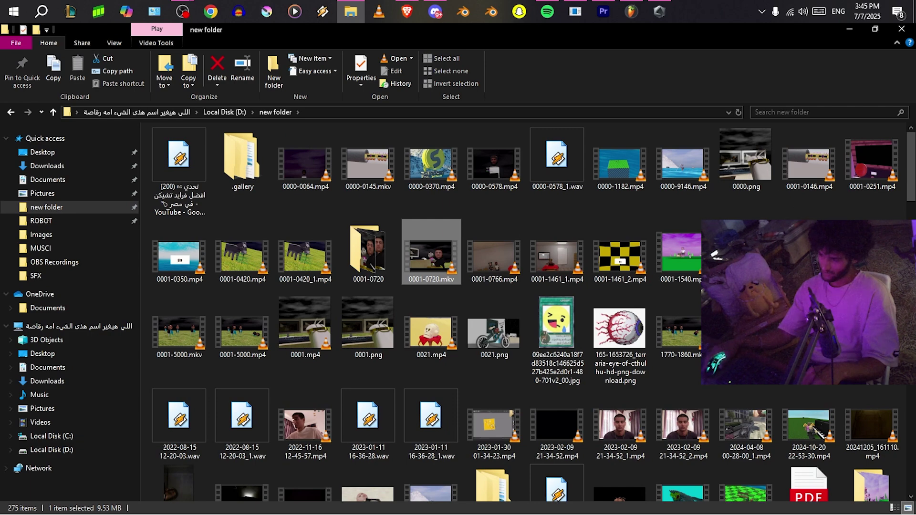
pyautogui.scroll(-3, 458, 377)
pyautogui.scroll(3, 462, 388)
pyautogui.press('g')
pyautogui.press('g')
pyautogui.press('g')
pyautogui.press('g')
pyautogui.press('g')
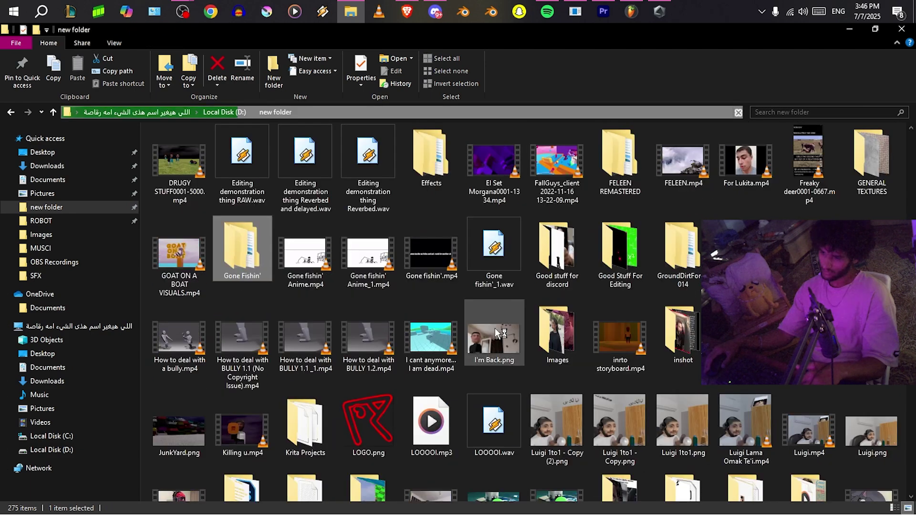
pyautogui.doubleClick(620, 255)
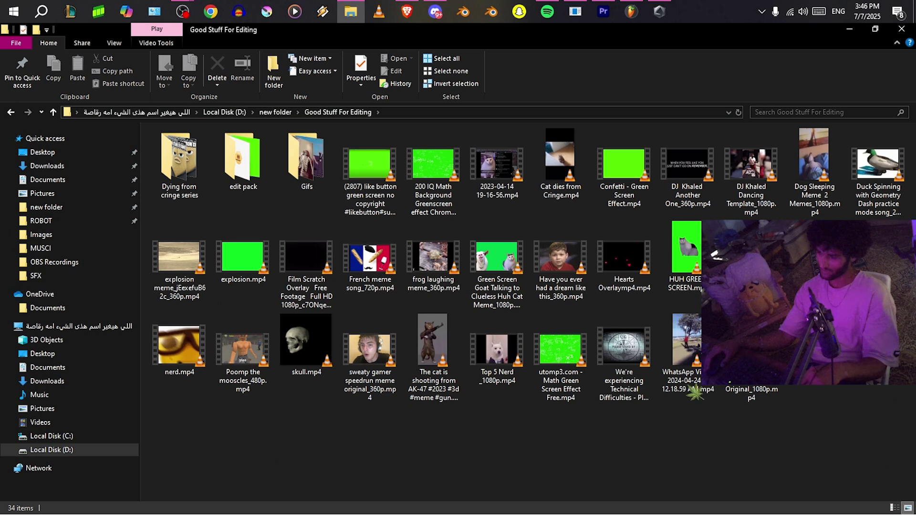
# Place the HUH GREEN SCREEN video from the folder on V2 in Premiere Pro at about 01:24:22, and play it back.
pyautogui.moveTo(685, 260); pyautogui.dragTo(687, 244)
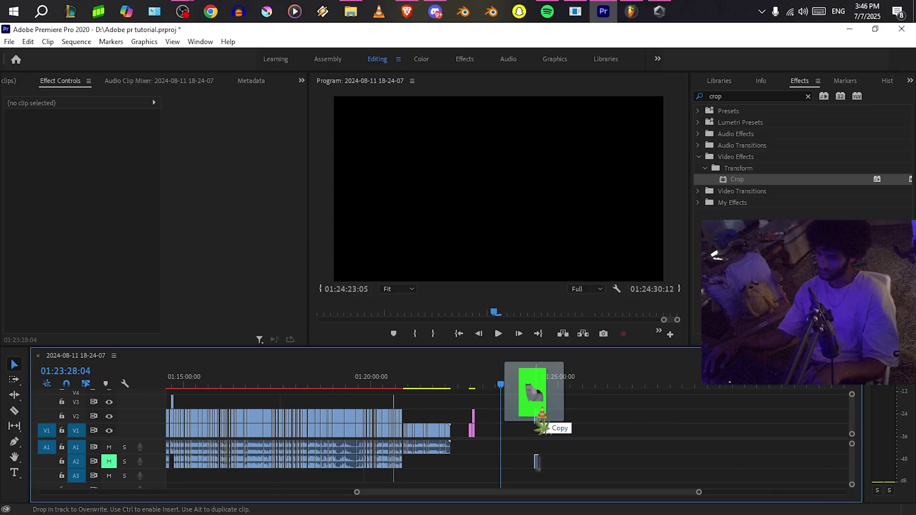
pyautogui.moveTo(537, 411); pyautogui.dragTo(535, 413)
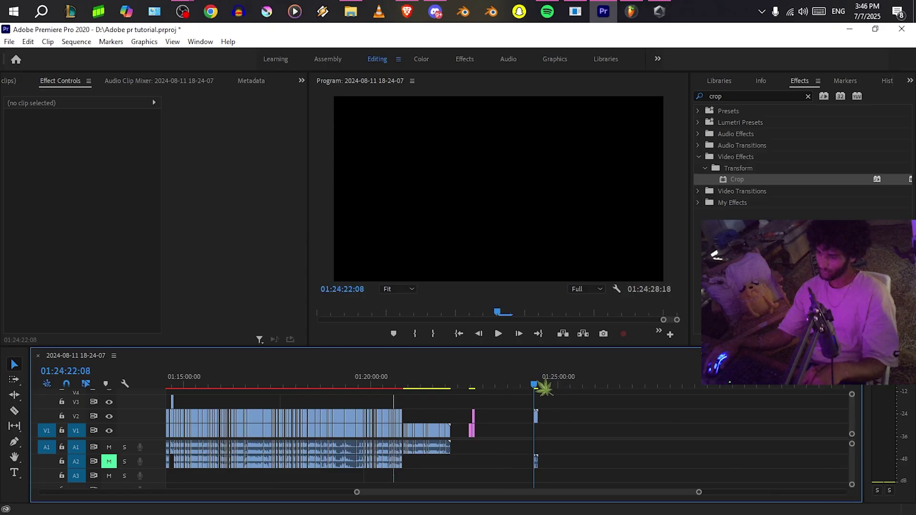
pyautogui.click(535, 380)
pyautogui.scroll(6, 544, 425)
pyautogui.press('space')
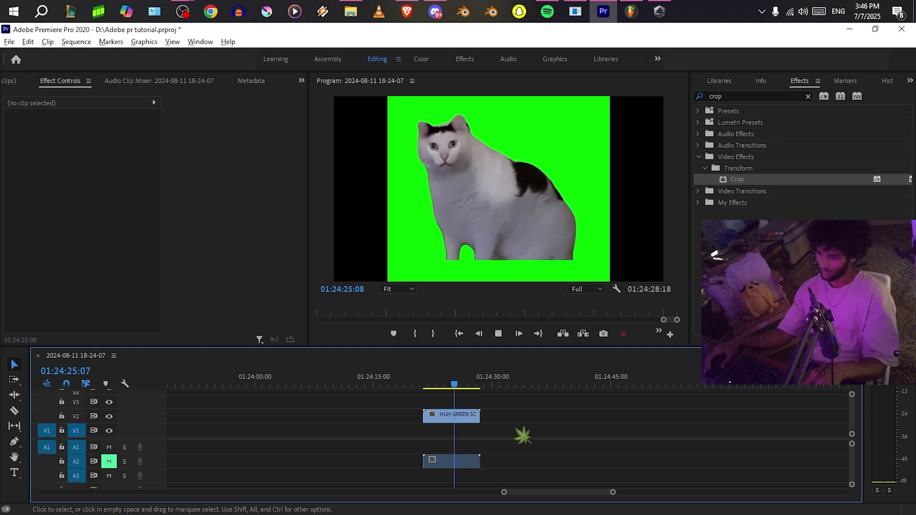
# Return the playhead to 01:24:25:27 and move the HUH GREEN SCREEN clip's video to V1 and its audio to A1.
pyautogui.scroll(2, 518, 442)
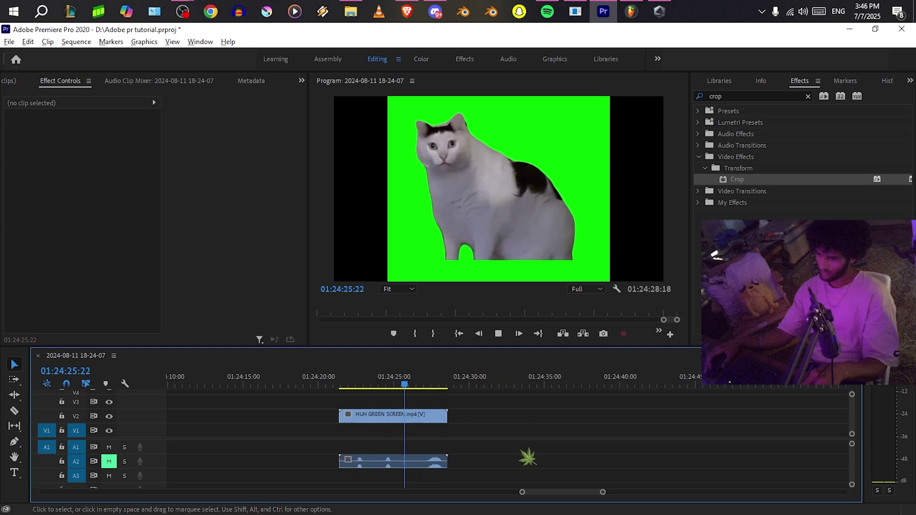
pyautogui.scroll(1, 475, 453)
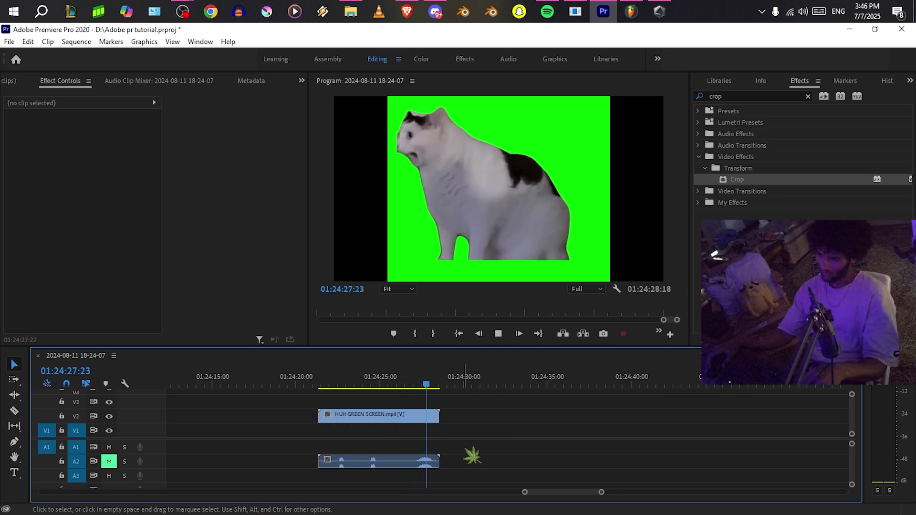
pyautogui.moveTo(433, 380); pyautogui.dragTo(395, 380)
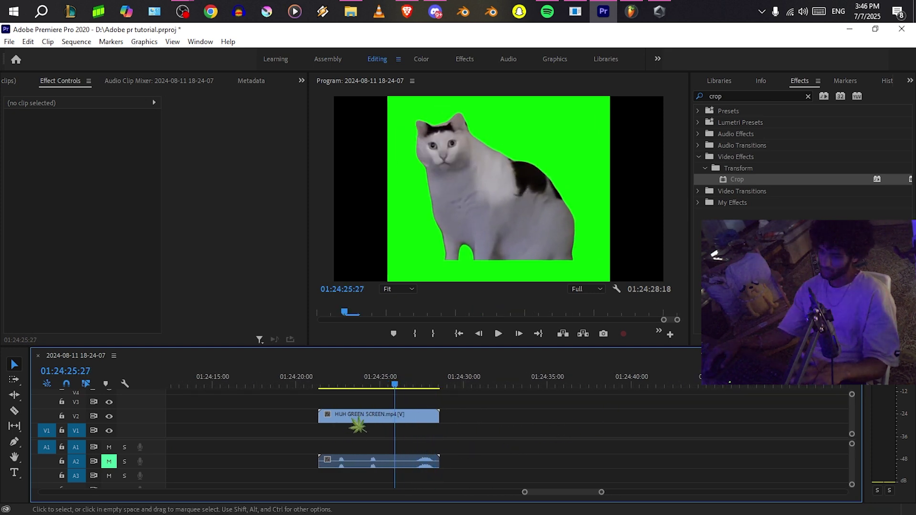
pyautogui.moveTo(361, 415); pyautogui.dragTo(356, 449)
pyautogui.click(354, 471)
pyautogui.click(354, 462)
pyautogui.click(541, 420)
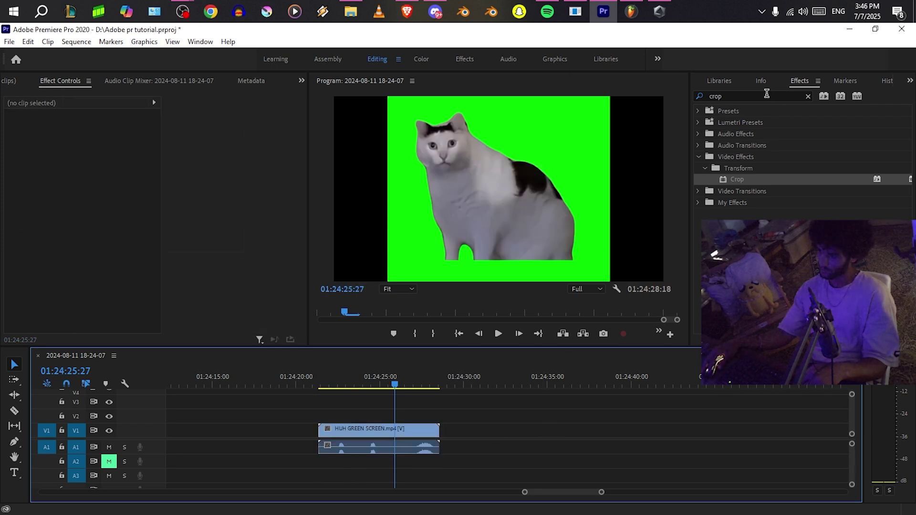
# Search the effects for "ultra" and apply Ultra Key to the HUH GREEN SCREEN clip on V1.
pyautogui.click(767, 93)
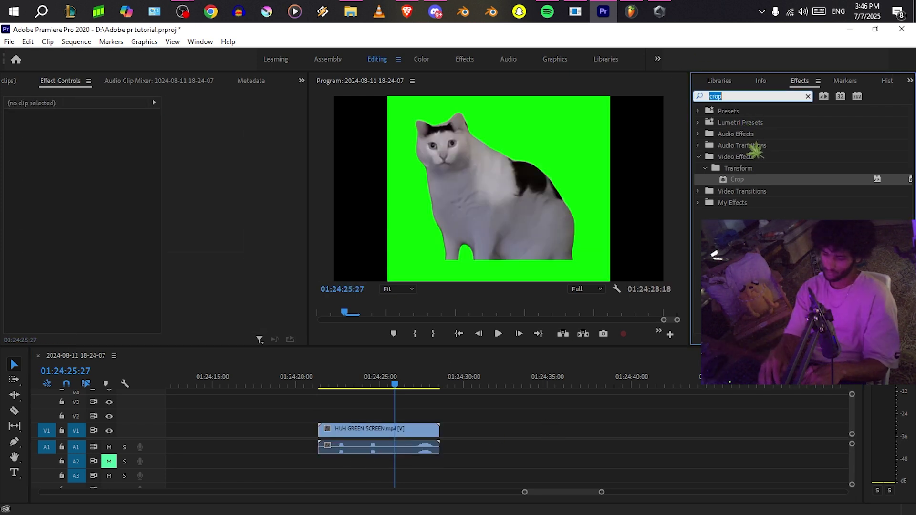
pyautogui.write('ultra')
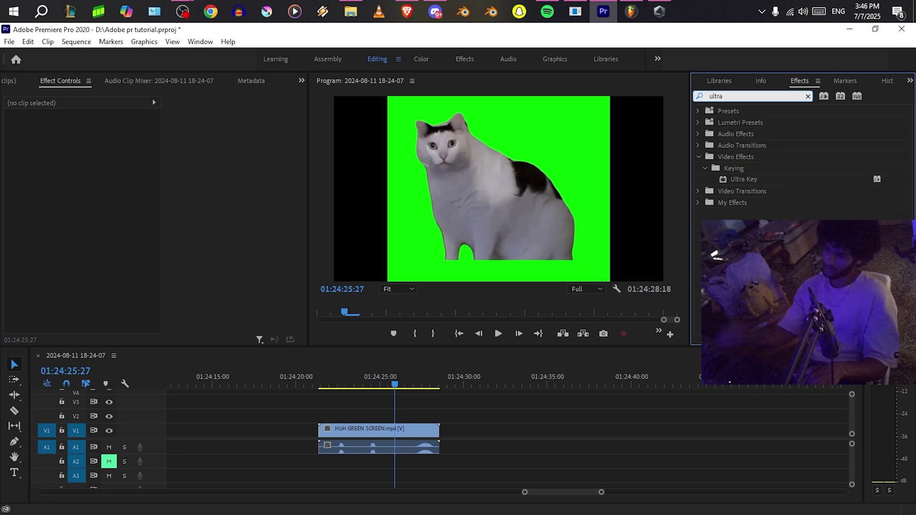
pyautogui.click(770, 181)
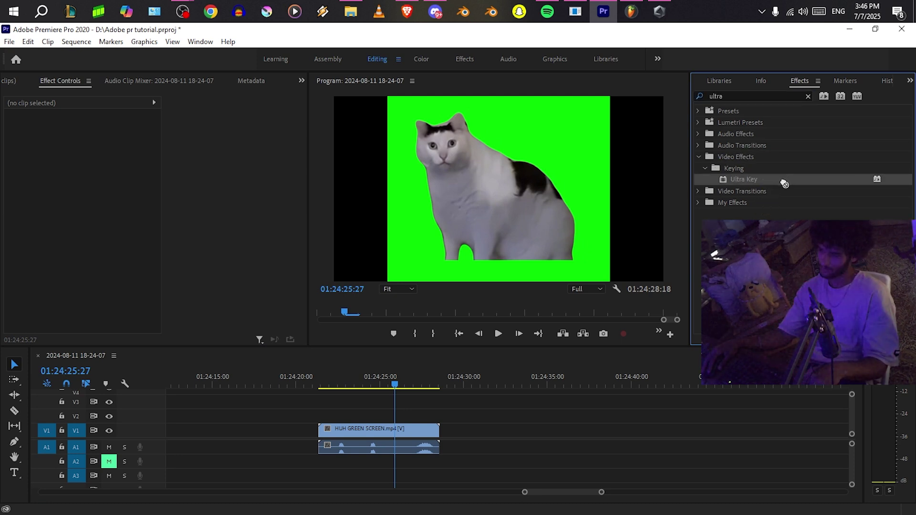
pyautogui.moveTo(784, 184); pyautogui.dragTo(469, 433)
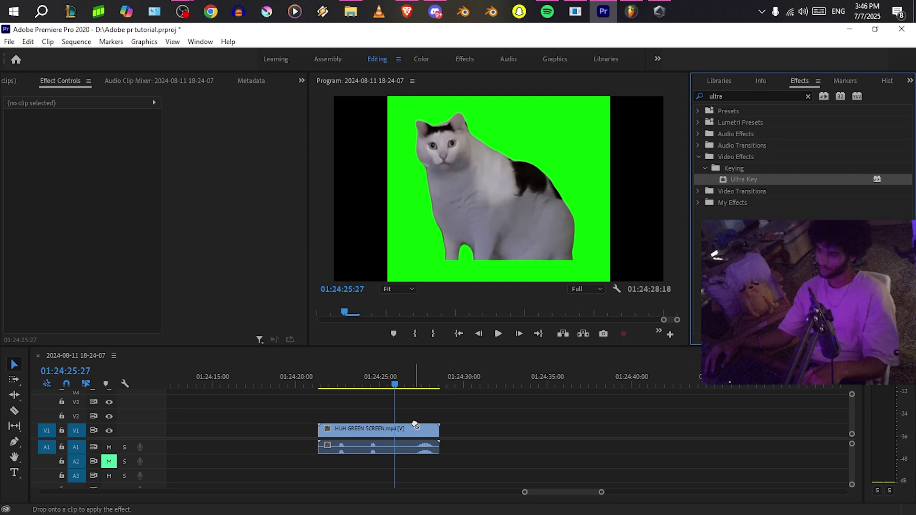
pyautogui.moveTo(415, 425); pyautogui.dragTo(410, 432)
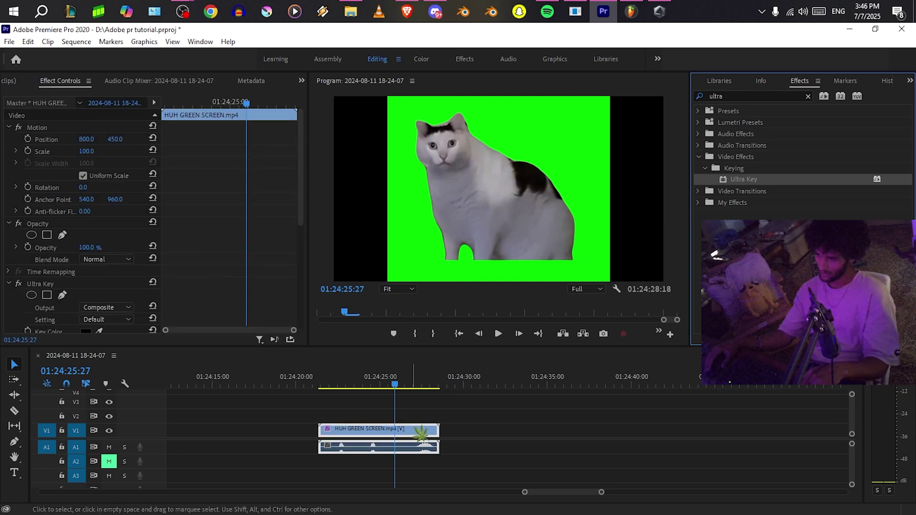
# Sample the green background beside the cat as the Ultra Key key color, and play back the keyed clip.
pyautogui.scroll(-1, 300, 182)
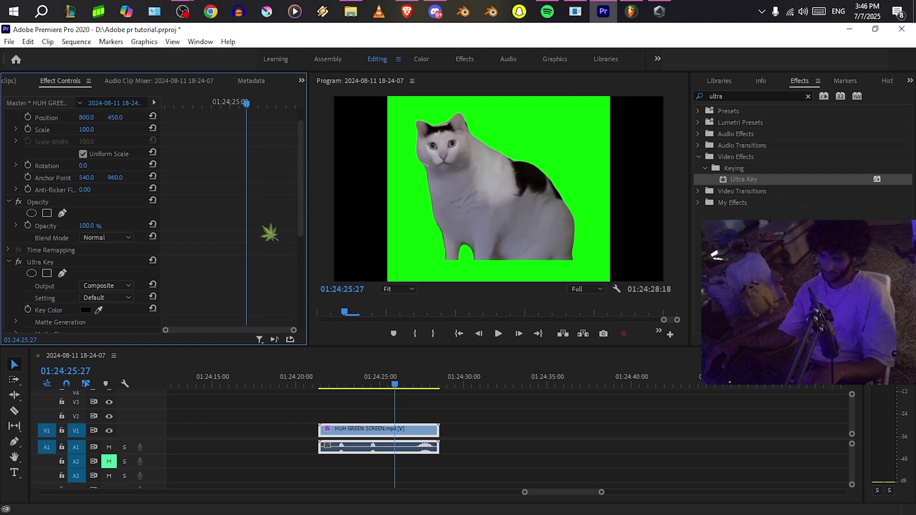
pyautogui.scroll(-5, 269, 234)
pyautogui.scroll(3, 270, 234)
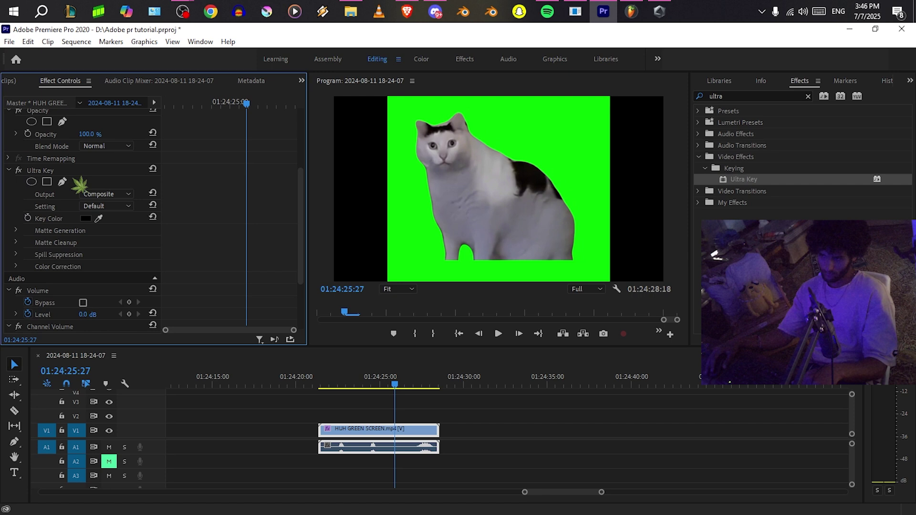
pyautogui.click(67, 172)
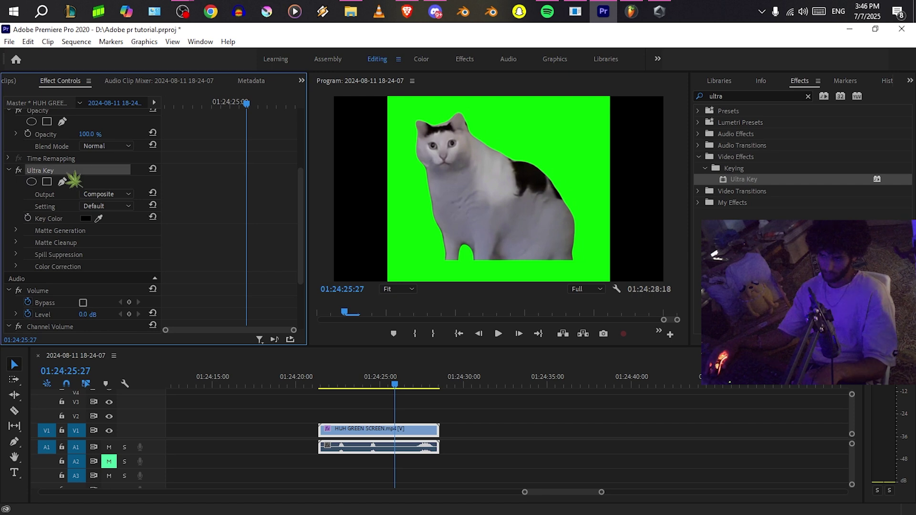
pyautogui.click(57, 219)
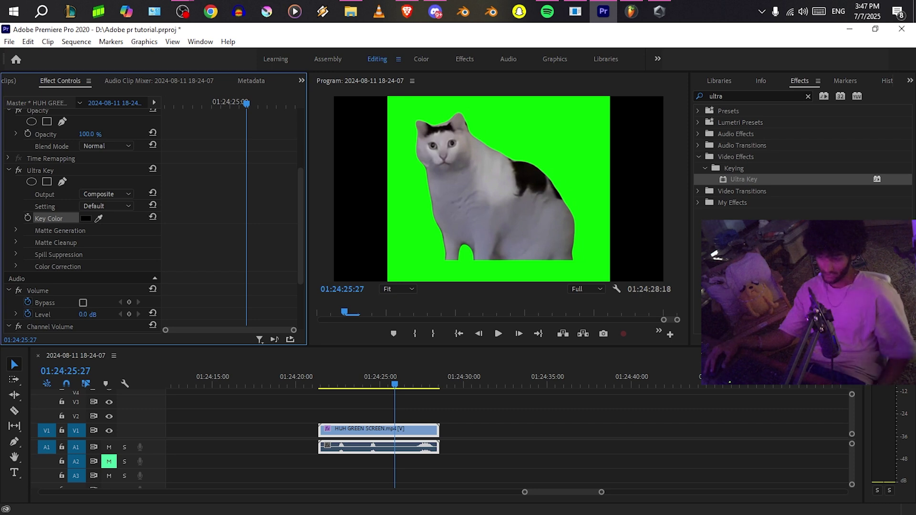
pyautogui.click(99, 218)
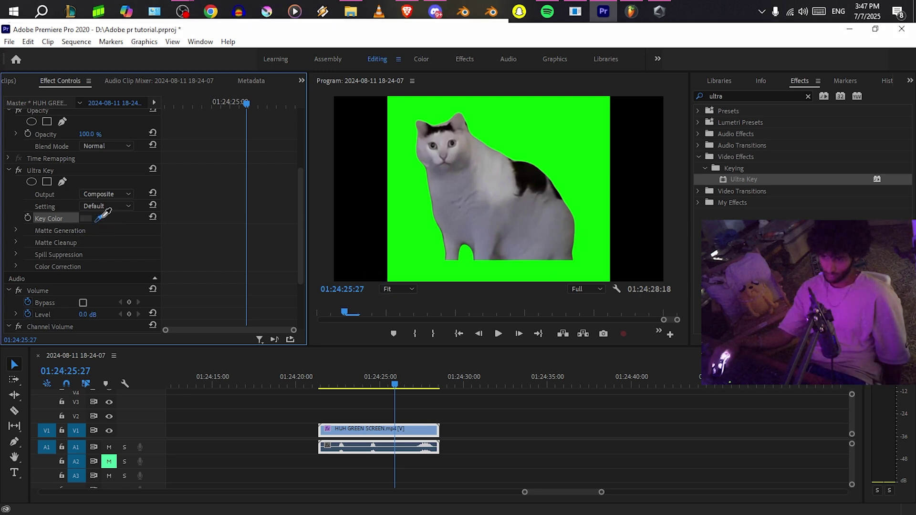
pyautogui.click(402, 206)
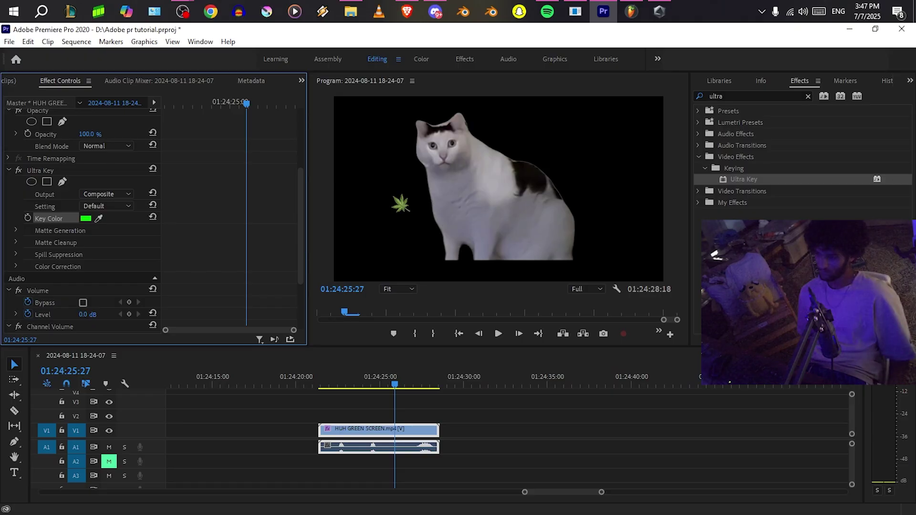
pyautogui.press('space')
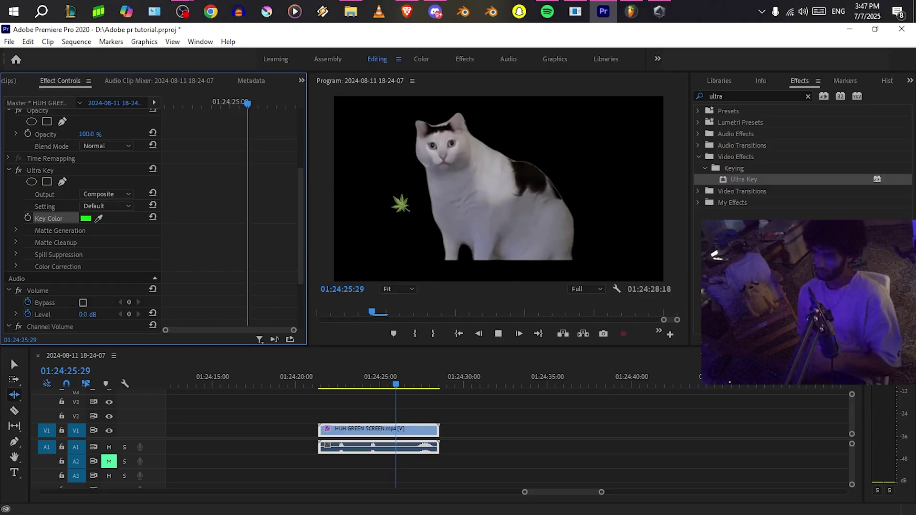
pyautogui.press('b')
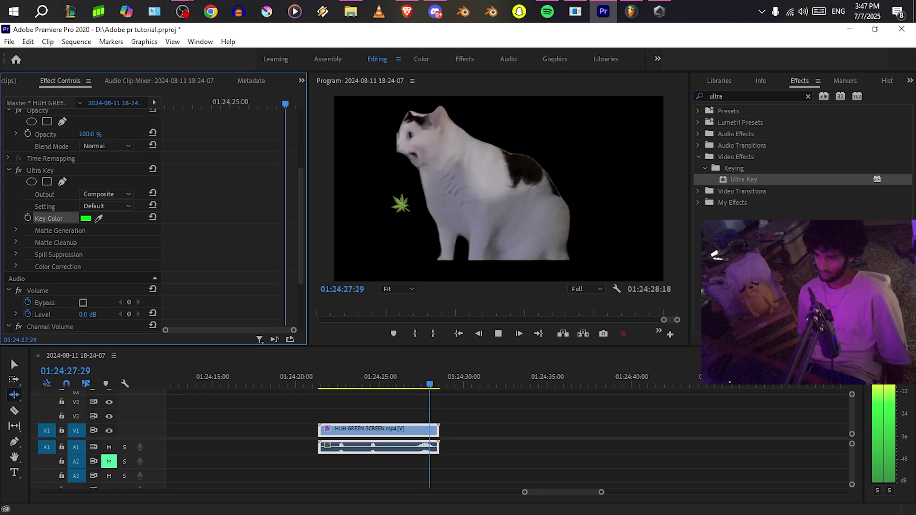
# Move the keyed cat clip to V3 and A2 over the end of the earlier footage, with the playhead near 01:21:54.
pyautogui.scroll(-5, 533, 420)
pyautogui.click(586, 431)
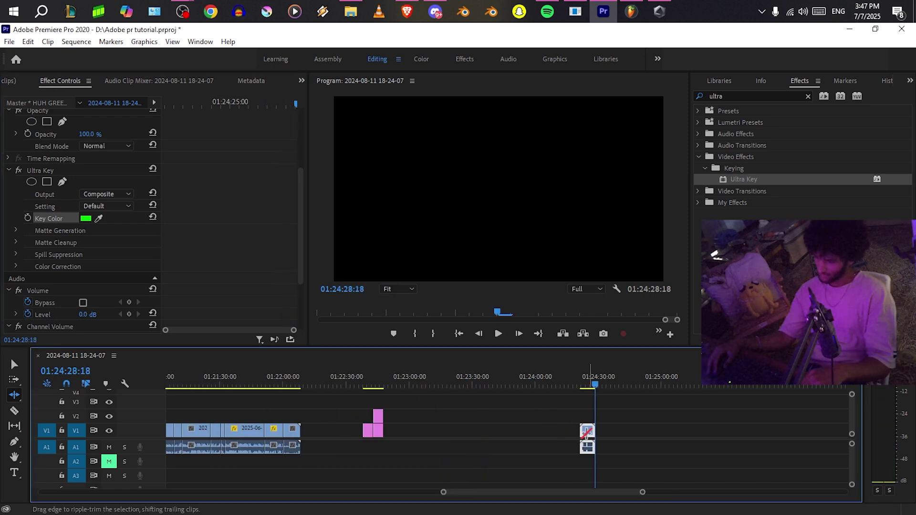
pyautogui.press('v')
pyautogui.moveTo(587, 432); pyautogui.dragTo(289, 468)
pyautogui.click(270, 382)
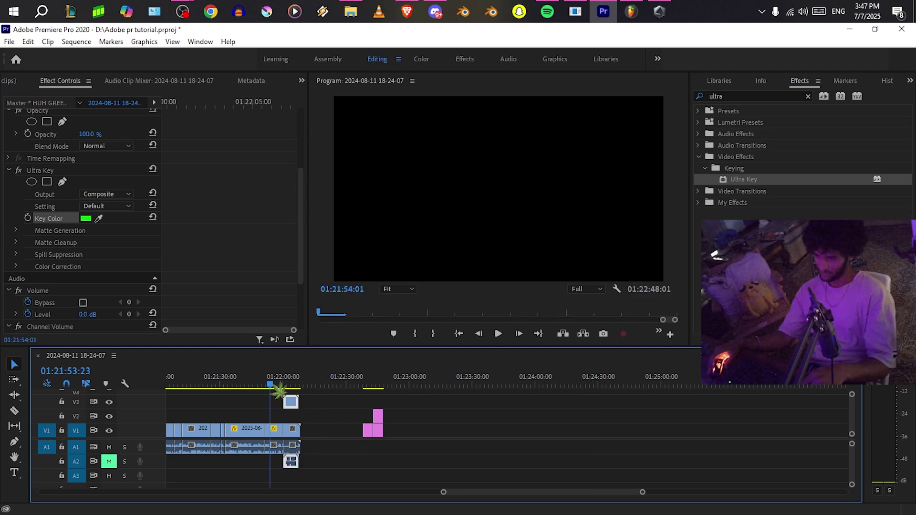
# Shift the cat clip onto V2 starting at about 01:21:55, above the 2025-06-29 footage, with the playhead at 01:21:57:13.
pyautogui.scroll(5, 276, 382)
pyautogui.click(415, 381)
pyautogui.moveTo(417, 379); pyautogui.dragTo(288, 387)
pyautogui.moveTo(387, 405); pyautogui.dragTo(292, 419)
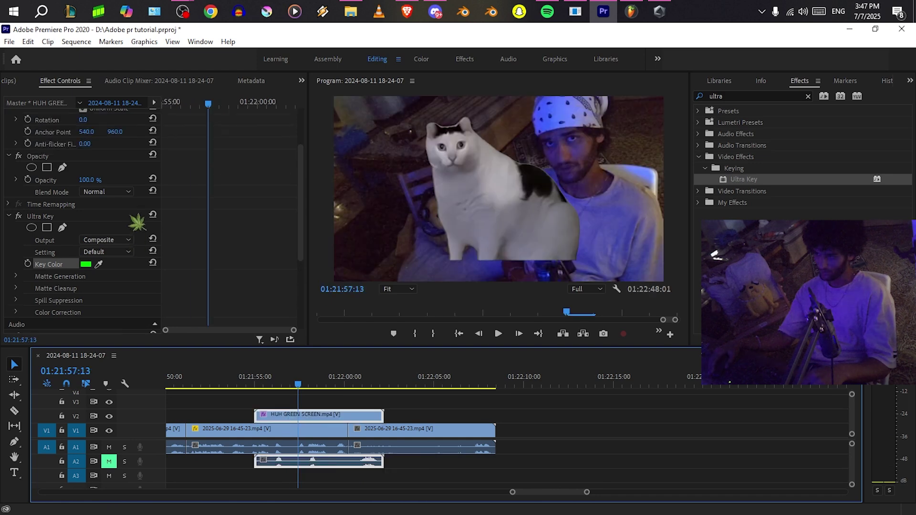
# Play back the keyed cat clip over the footage from its start and save the project.
pyautogui.scroll(3, 96, 153)
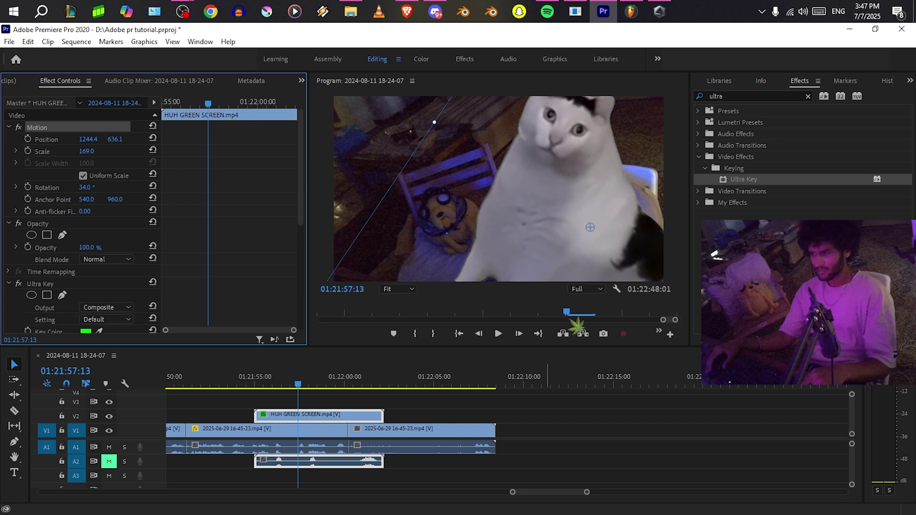
pyautogui.click(253, 380)
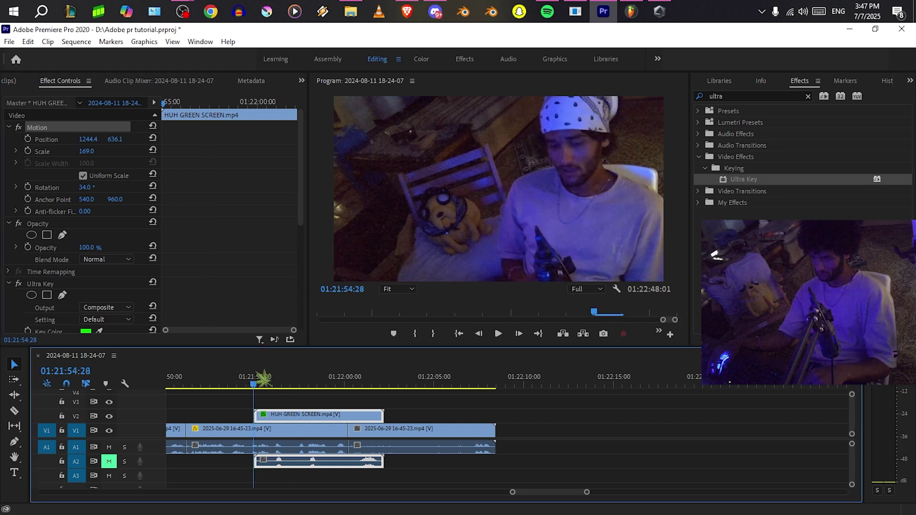
pyautogui.press('space')
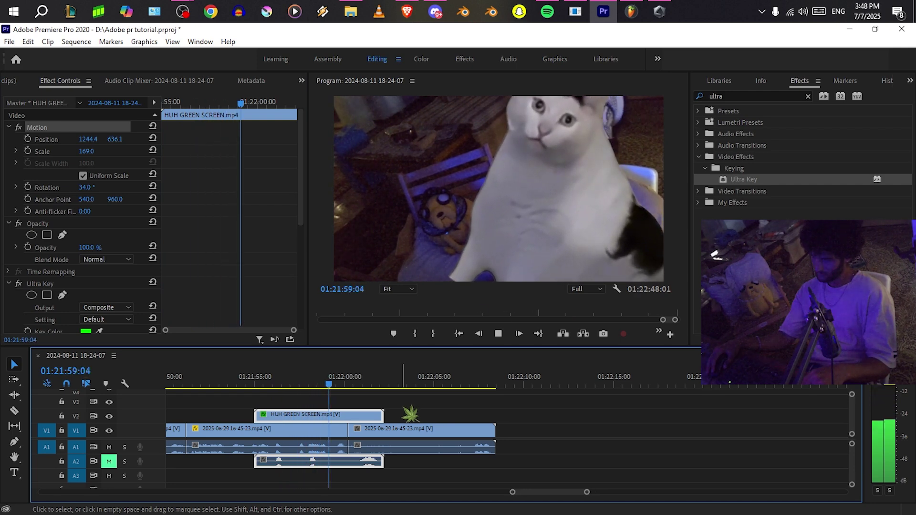
pyautogui.press('space')
pyautogui.hotkey('ctrl', 's')
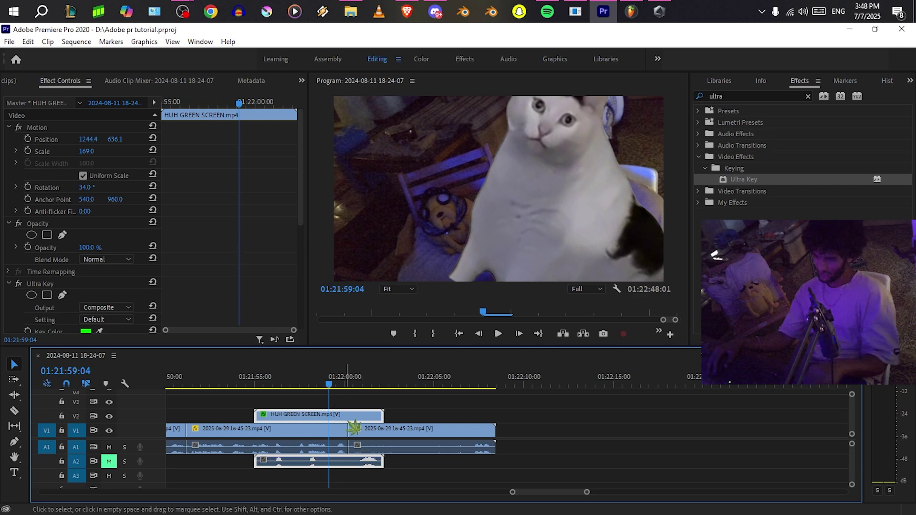
# Move the HUH GREEN SCREEN.mp4 clip to empty timeline space around 01:22:14 and expand all of its Ultra Key parameter groups.
pyautogui.moveTo(352, 425); pyautogui.dragTo(608, 373)
pyautogui.click(598, 376)
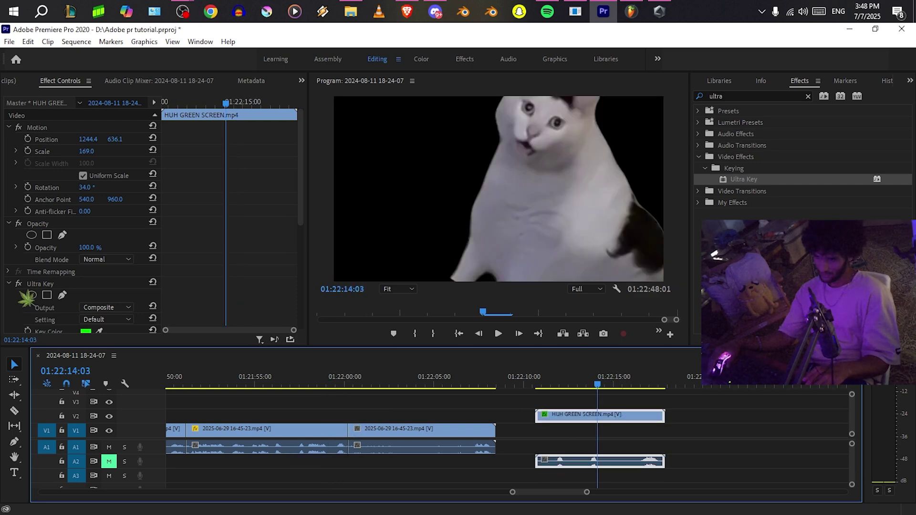
pyautogui.scroll(-3, 21, 305)
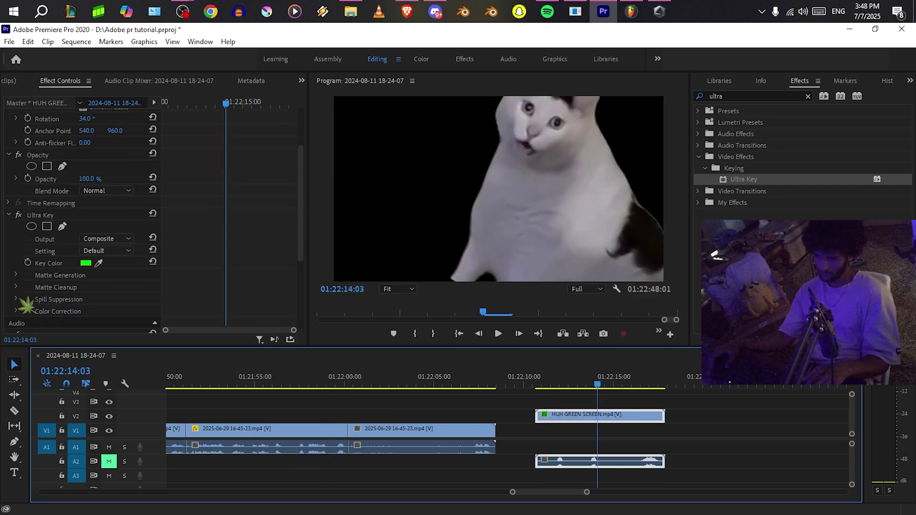
pyautogui.click(16, 275)
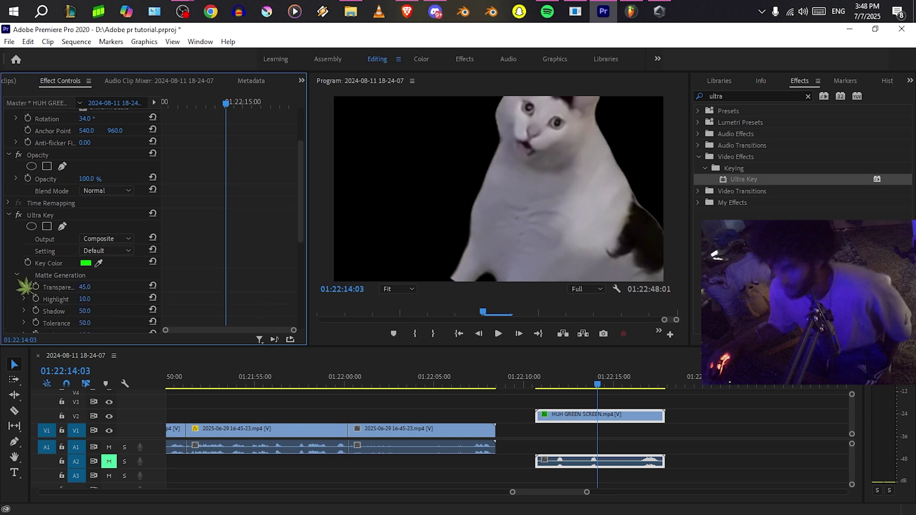
pyautogui.scroll(-3, 25, 297)
pyautogui.click(24, 257)
pyautogui.scroll(-3, 26, 282)
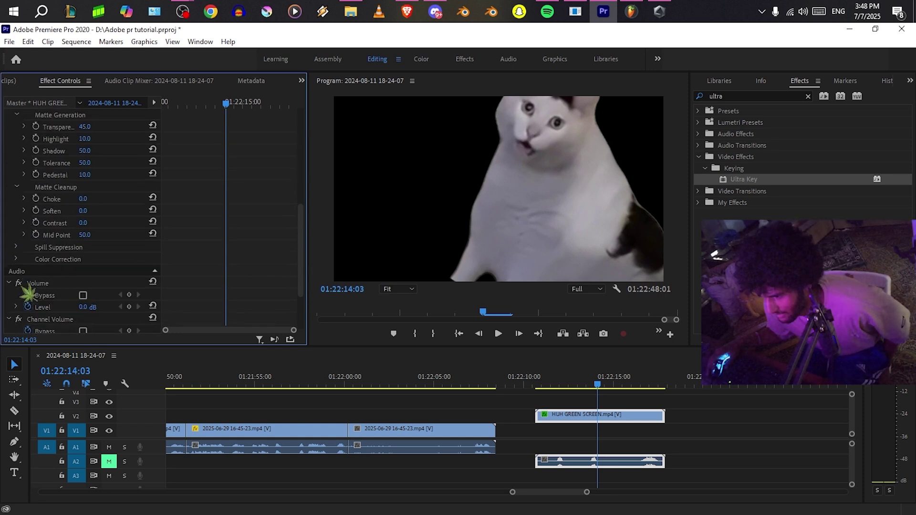
pyautogui.click(17, 247)
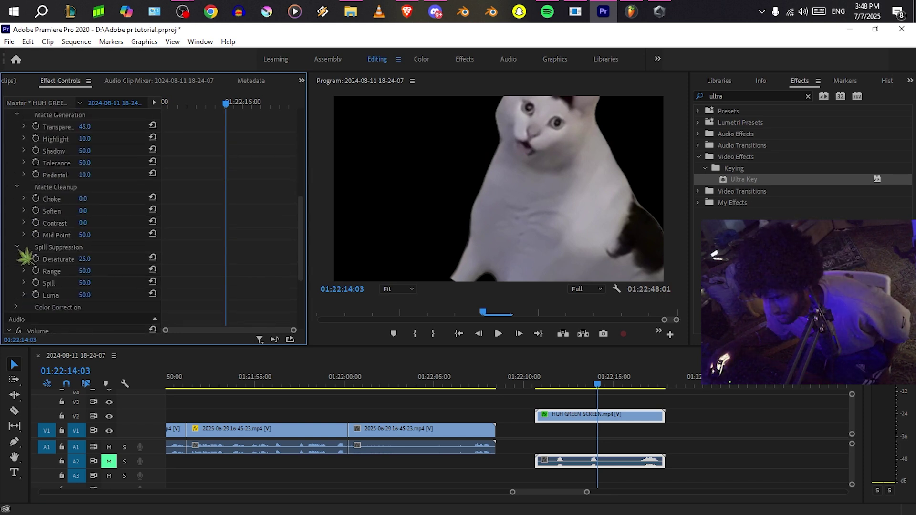
pyautogui.click(18, 307)
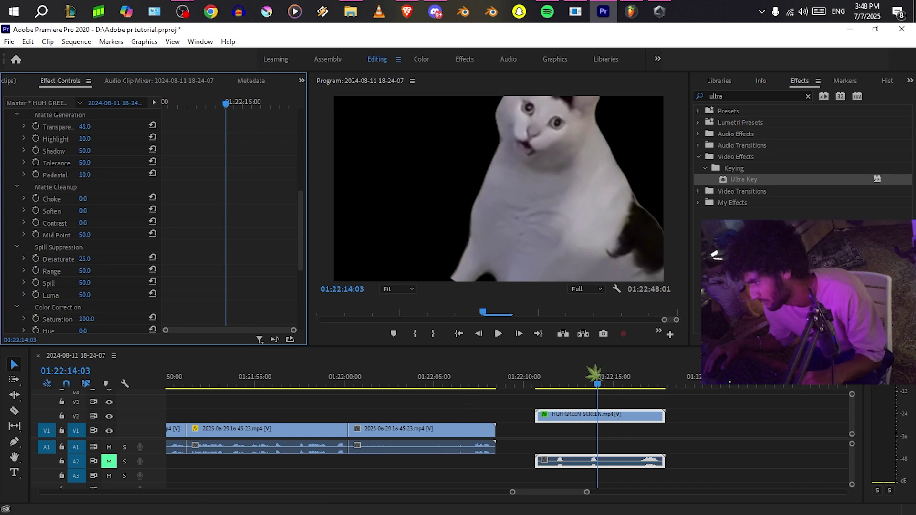
# Delete the HUH GREEN SCREEN.mp4 clip and add 20231215_200415.mp4 from the ROBOT folder in File Explorer to V1 at the playhead.
pyautogui.click(606, 415)
pyautogui.press('Delete')
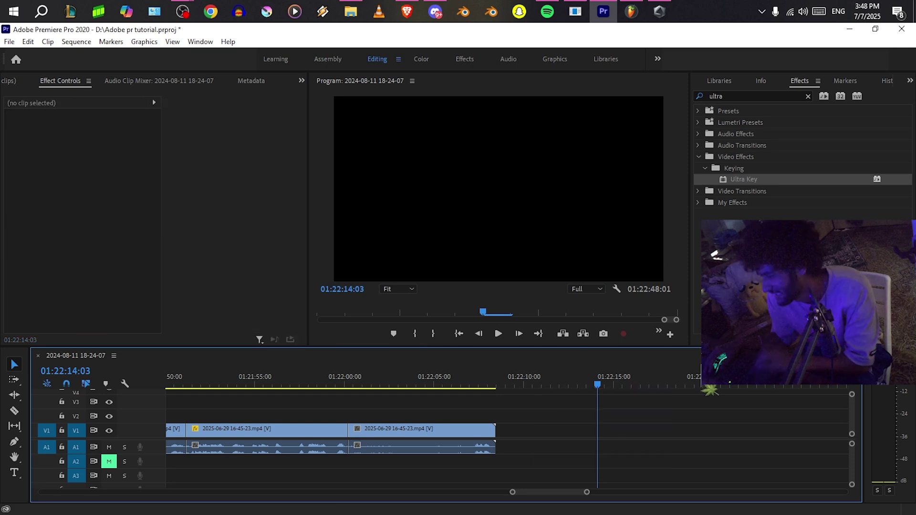
pyautogui.click(351, 12)
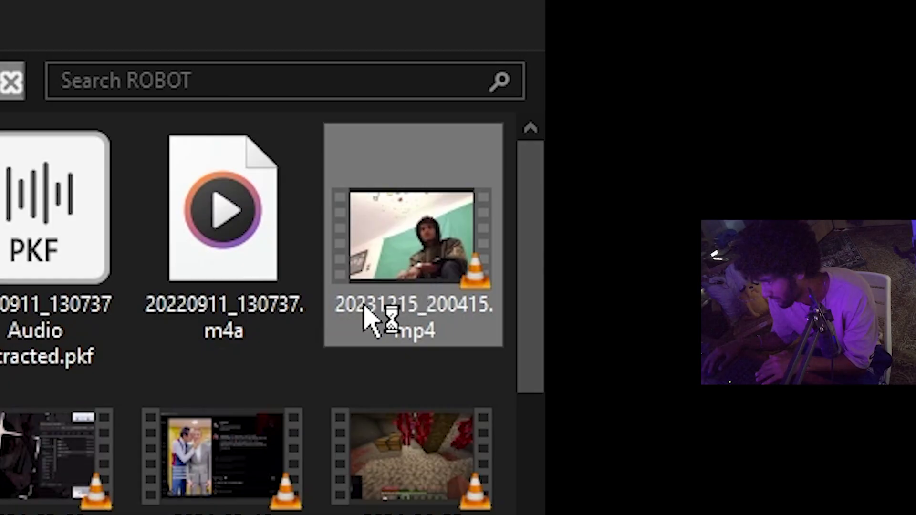
pyautogui.doubleClick(372, 316)
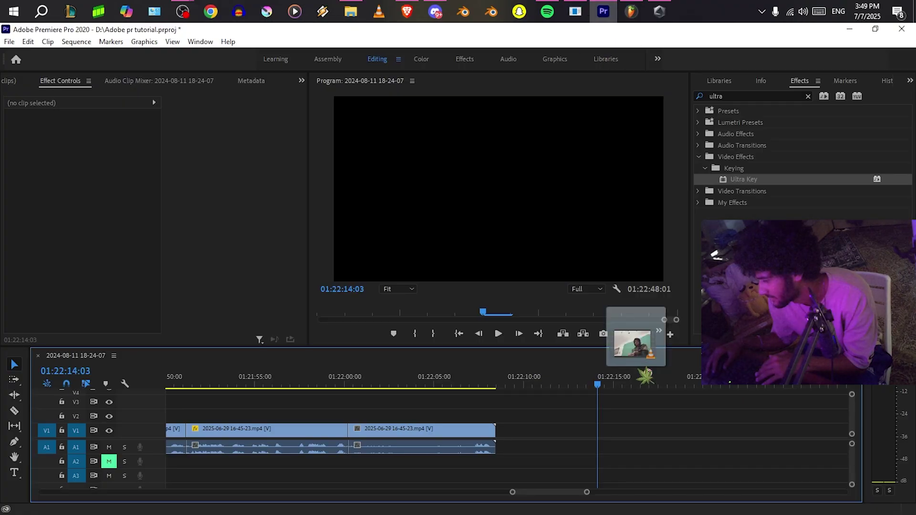
pyautogui.moveTo(647, 375); pyautogui.dragTo(614, 437)
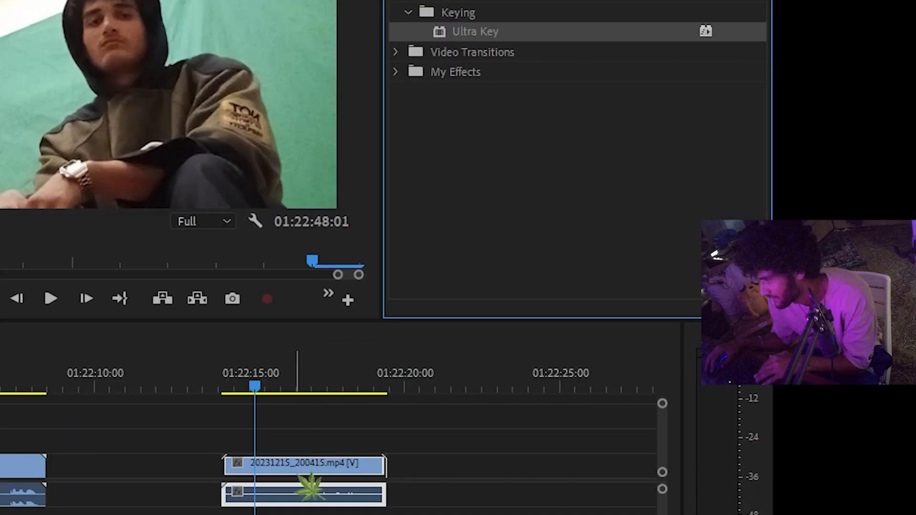
# Apply Ultra Key to the 20231215_200415.mp4 clip and sample the green backdrop beside the person as the key color.
pyautogui.moveTo(297, 473); pyautogui.dragTo(297, 472)
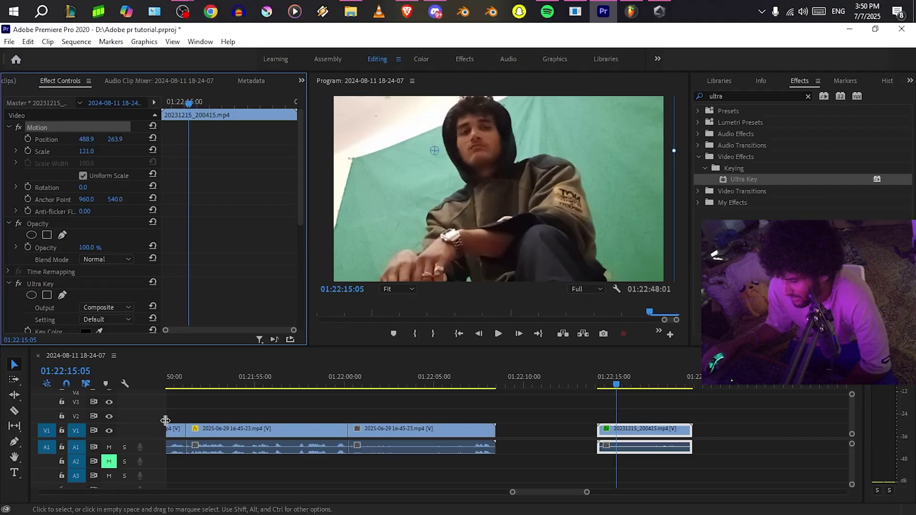
pyautogui.scroll(-2, 62, 274)
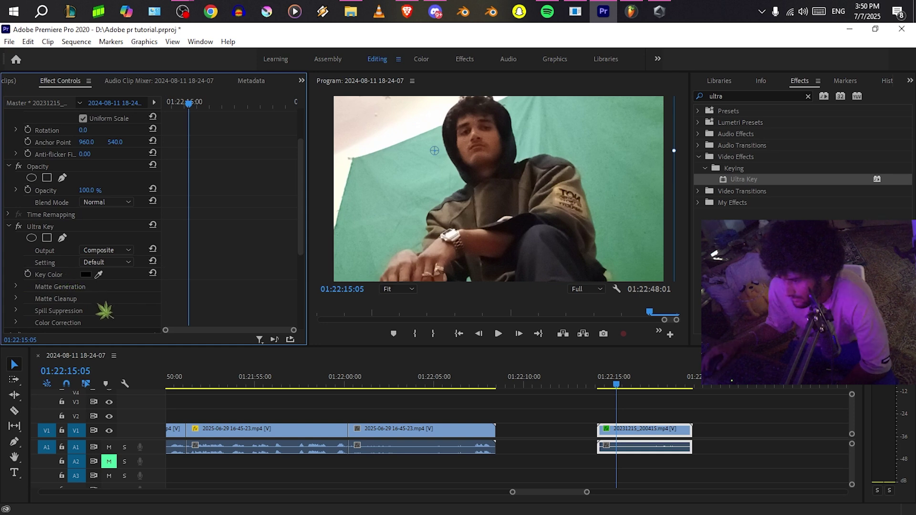
pyautogui.click(98, 275)
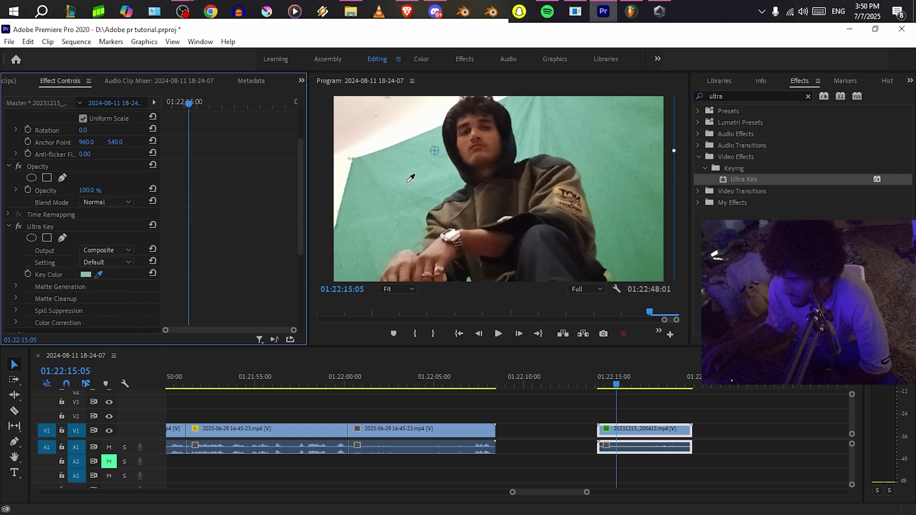
pyautogui.click(413, 191)
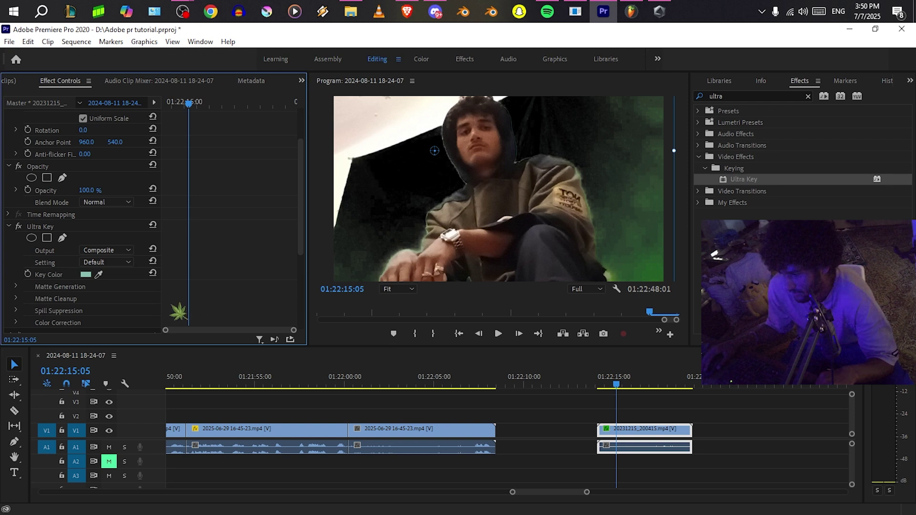
# In Ultra Key's Matte Generation, set Highlight to 0, Shadow to 0, Tolerance to 71 and Pedestal to 100.
pyautogui.click(16, 286)
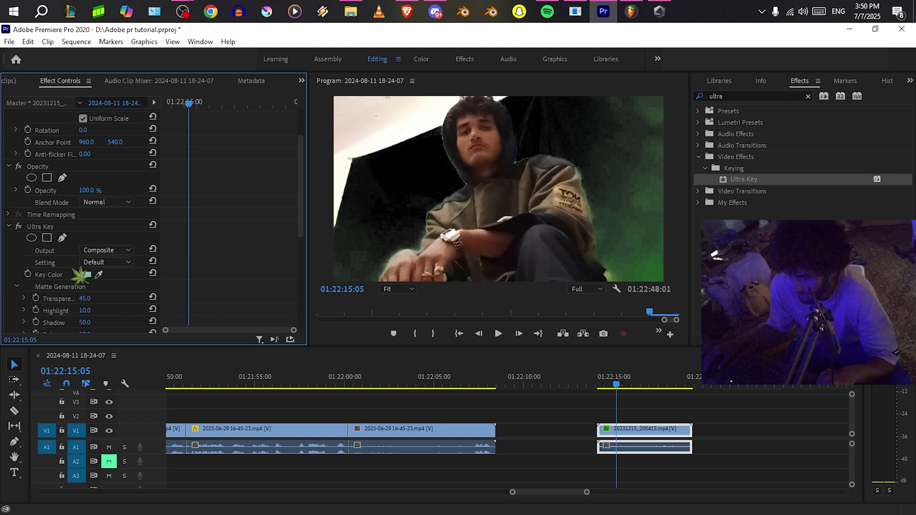
pyautogui.scroll(-3, 79, 274)
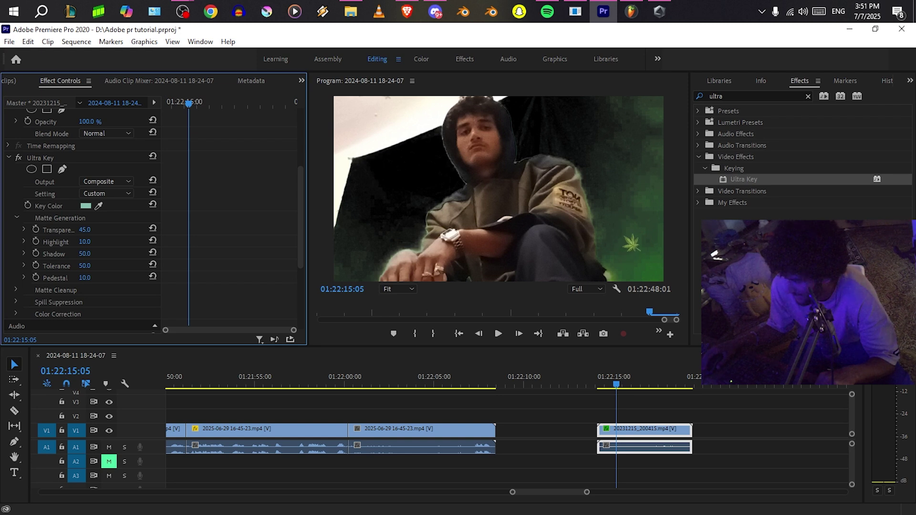
pyautogui.moveTo(92, 247)
pyautogui.mouseDown()
pyautogui.moveTo(134, 247)
pyautogui.moveTo(87, 247)
pyautogui.mouseUp()
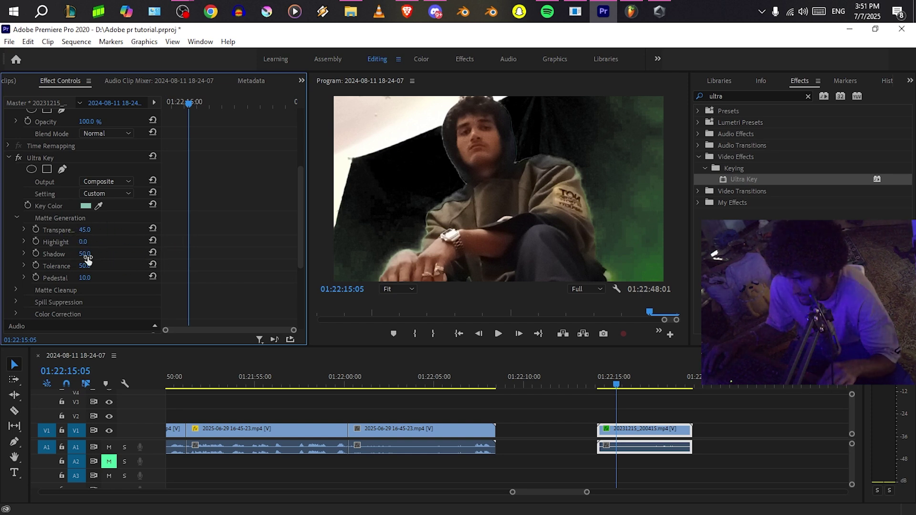
pyautogui.moveTo(79, 254); pyautogui.dragTo(57, 254)
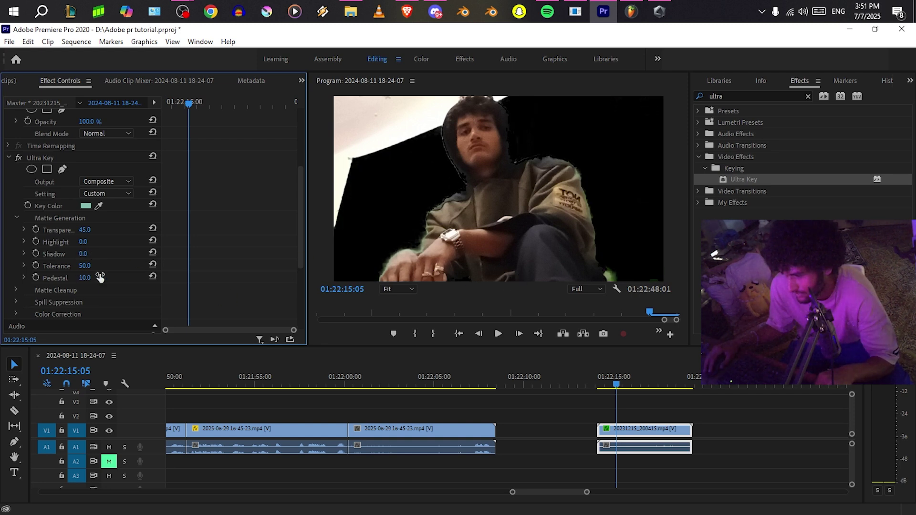
pyautogui.moveTo(86, 265); pyautogui.dragTo(127, 277)
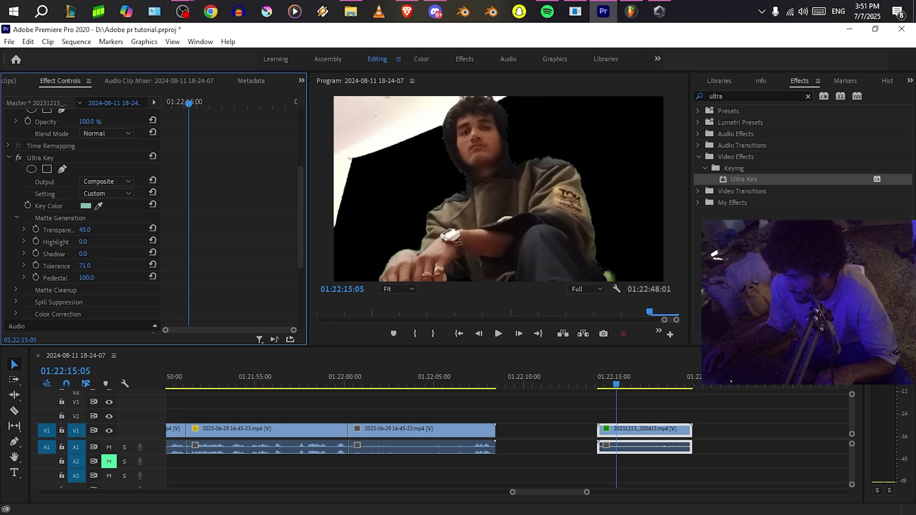
# In Ultra Key's Matte Cleanup, set Choke to 82, Soften to 50, Contrast to 100 and Mid Point to 31.
pyautogui.click(21, 291)
pyautogui.scroll(-1, 133, 292)
pyautogui.scroll(-4, 134, 291)
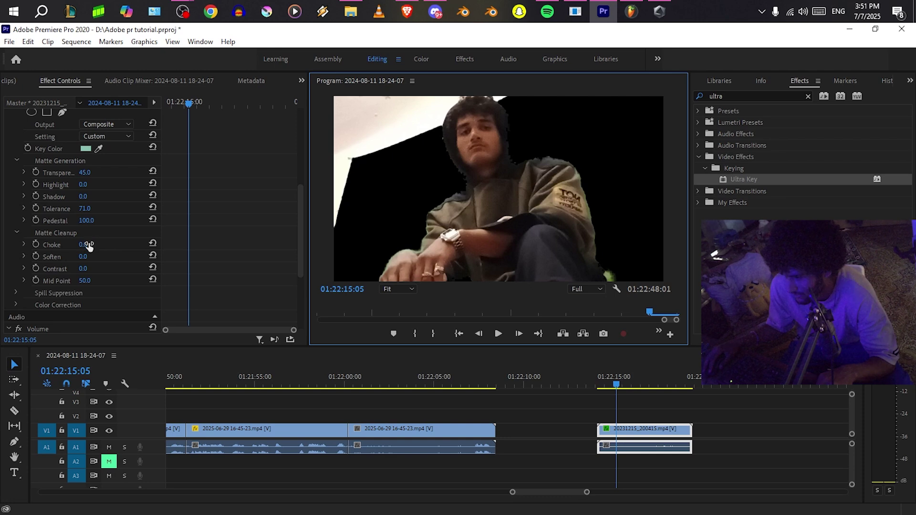
pyautogui.moveTo(89, 245); pyautogui.dragTo(104, 246)
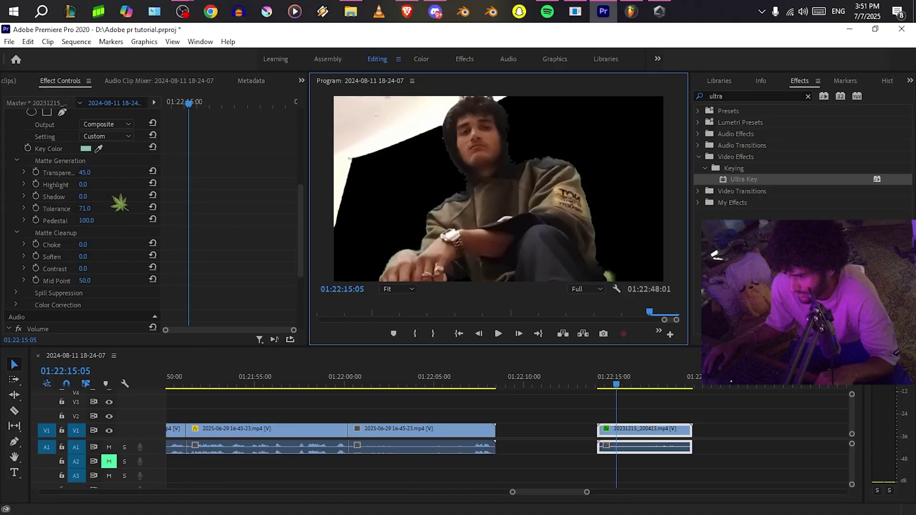
pyautogui.moveTo(84, 246); pyautogui.dragTo(107, 245)
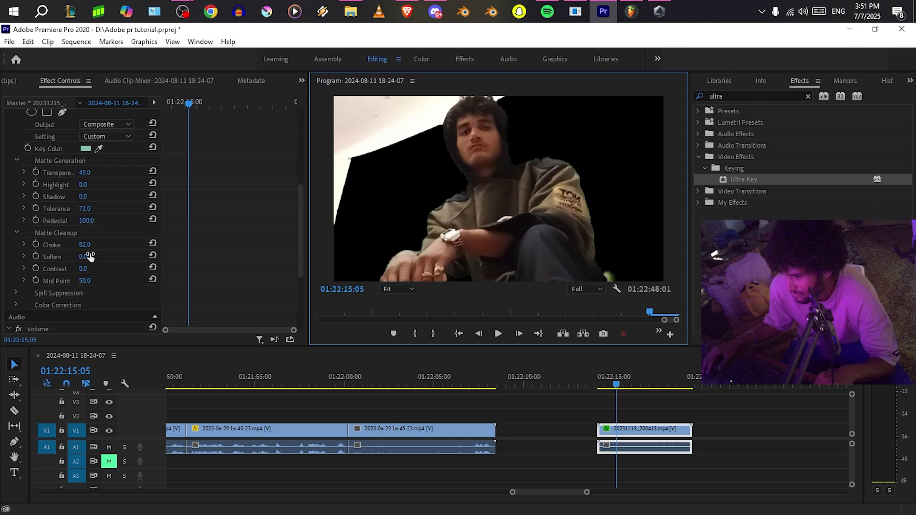
pyautogui.click(89, 257)
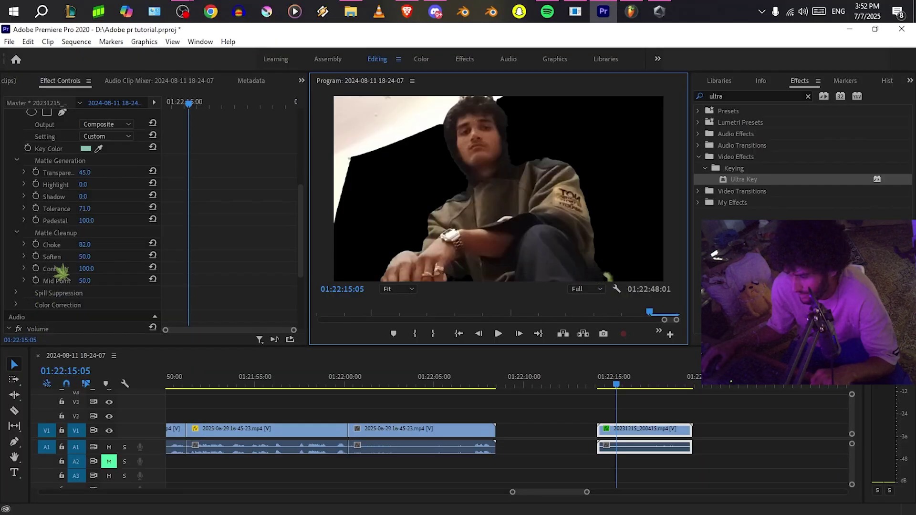
pyautogui.moveTo(88, 281)
pyautogui.mouseDown()
pyautogui.moveTo(106, 282)
pyautogui.moveTo(65, 282)
pyautogui.moveTo(112, 282)
pyautogui.moveTo(62, 282)
pyautogui.moveTo(84, 282)
pyautogui.mouseUp()
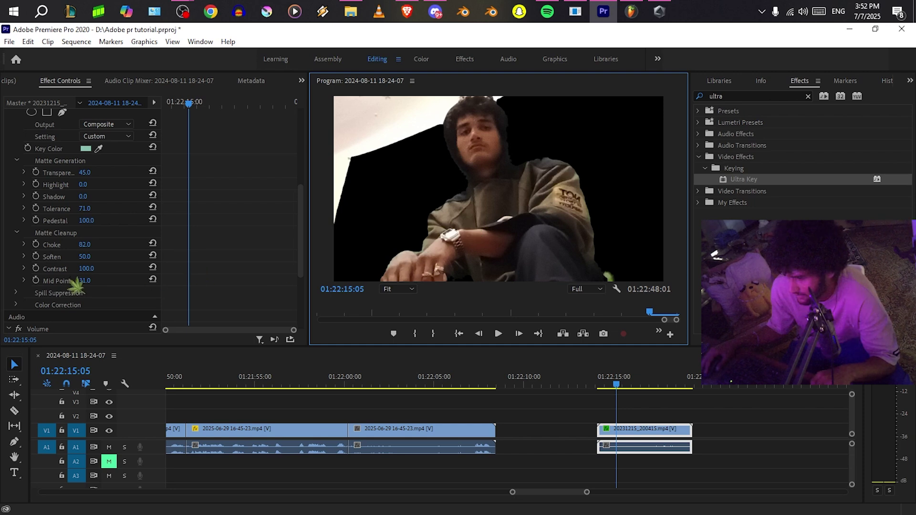
# Expand Ultra Key's Spill Suppression, reset Spill to its default and check the keyed frame in full screen.
pyautogui.click(19, 293)
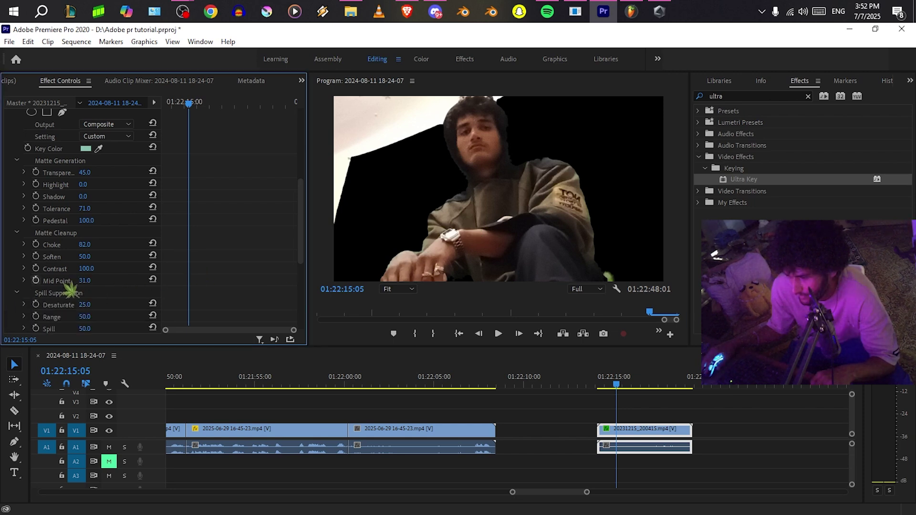
pyautogui.scroll(-3, 124, 292)
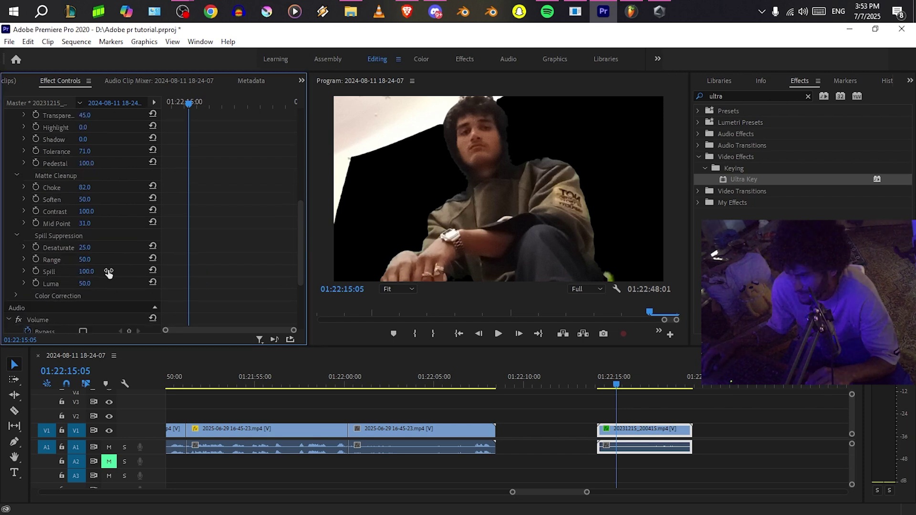
pyautogui.click(153, 270)
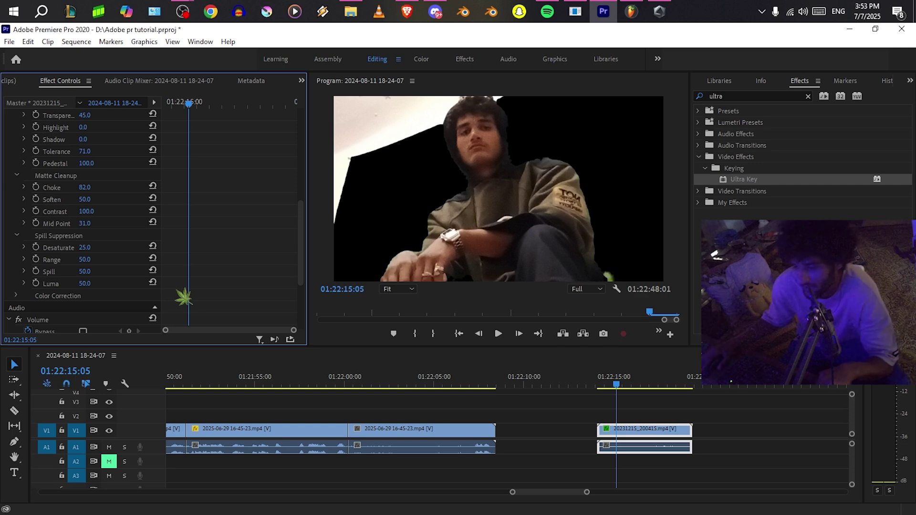
pyautogui.click(561, 226)
pyautogui.hotkey('ctrl', '`')
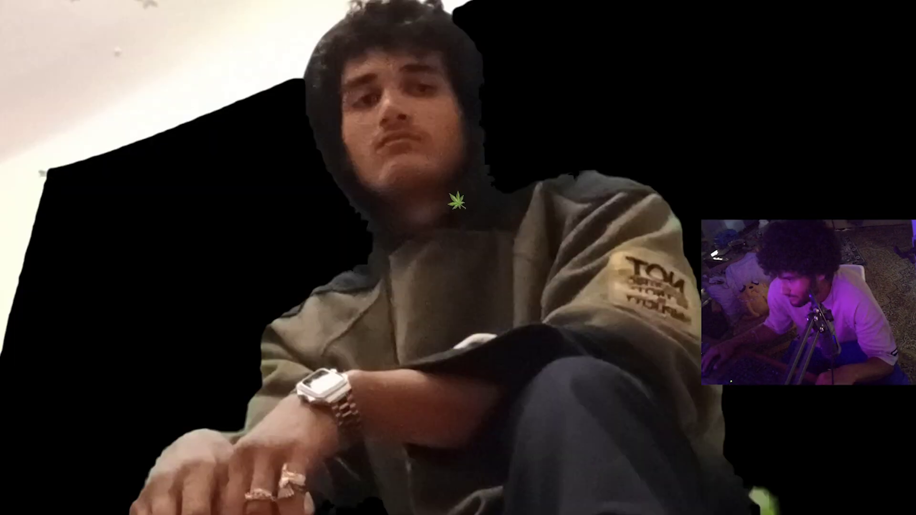
pyautogui.hotkey('ctrl', '`')
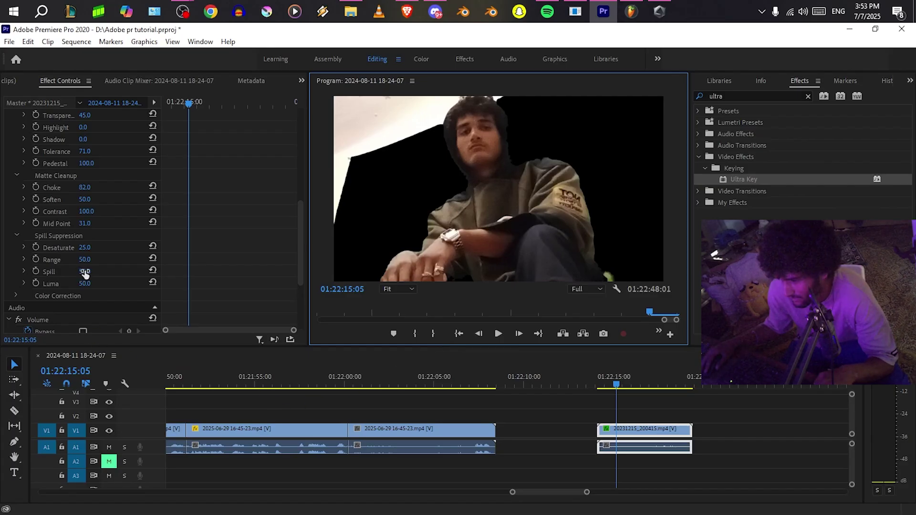
# Set Ultra Key's Spill to 100 and check the keyed frame in full screen.
pyautogui.moveTo(85, 272); pyautogui.dragTo(86, 272)
pyautogui.click(501, 214)
pyautogui.hotkey('ctrl', '`')
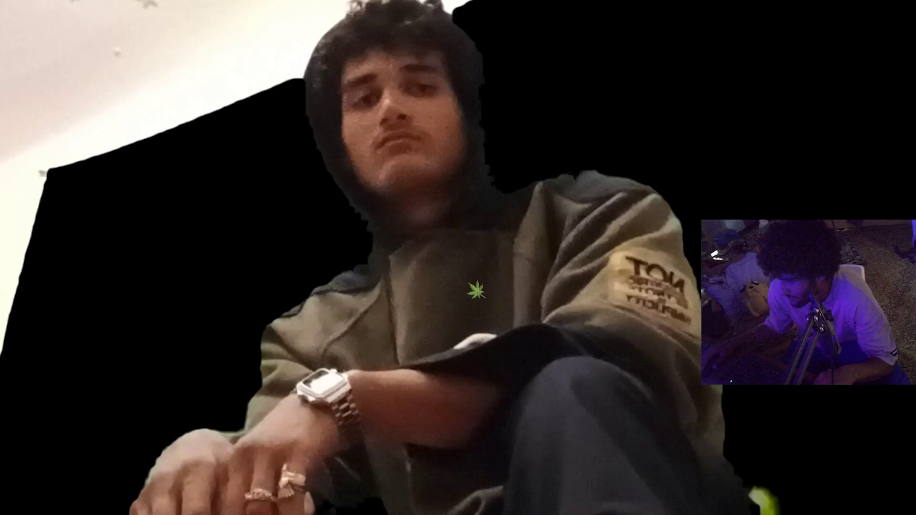
pyautogui.hotkey('ctrl', '`')
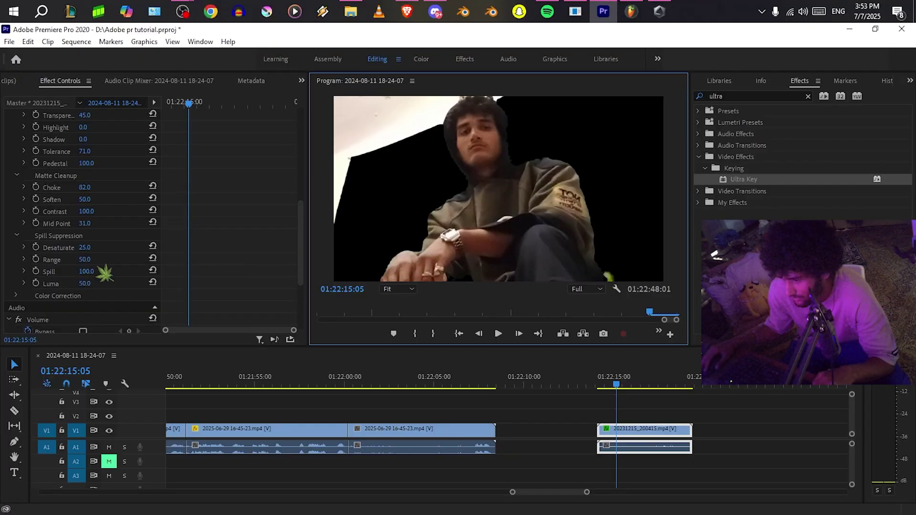
# Expand Ultra Key's Color Correction, try Saturation at 0 and 200, and reset it to its default.
pyautogui.moveTo(88, 260); pyautogui.dragTo(71, 260)
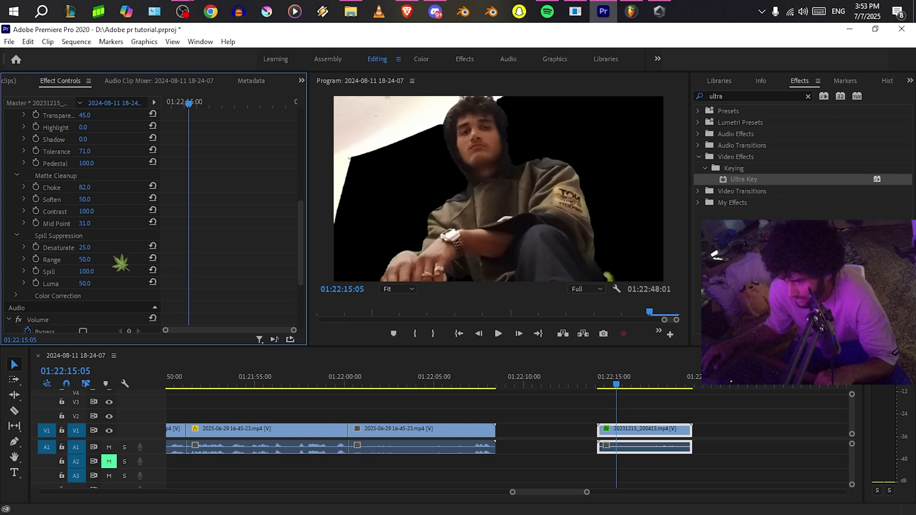
pyautogui.scroll(-3, 115, 312)
pyautogui.click(16, 226)
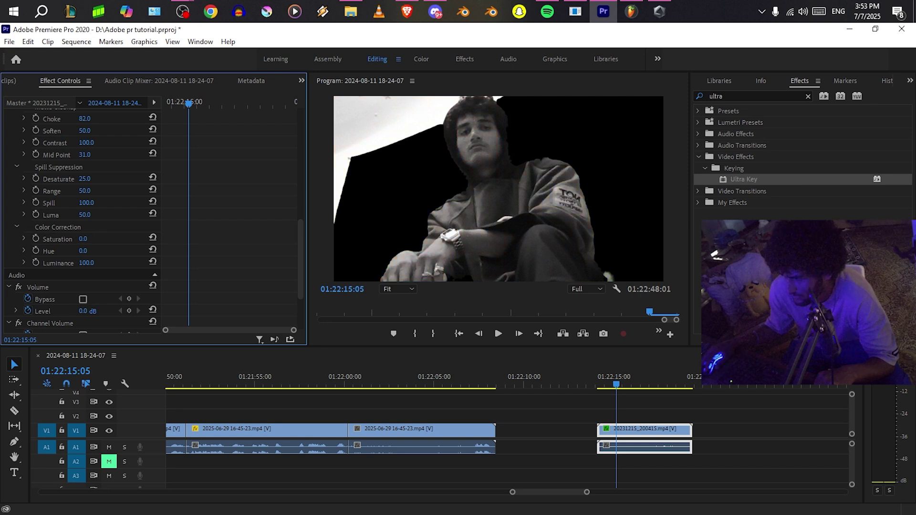
pyautogui.moveTo(85, 239); pyautogui.dragTo(137, 239)
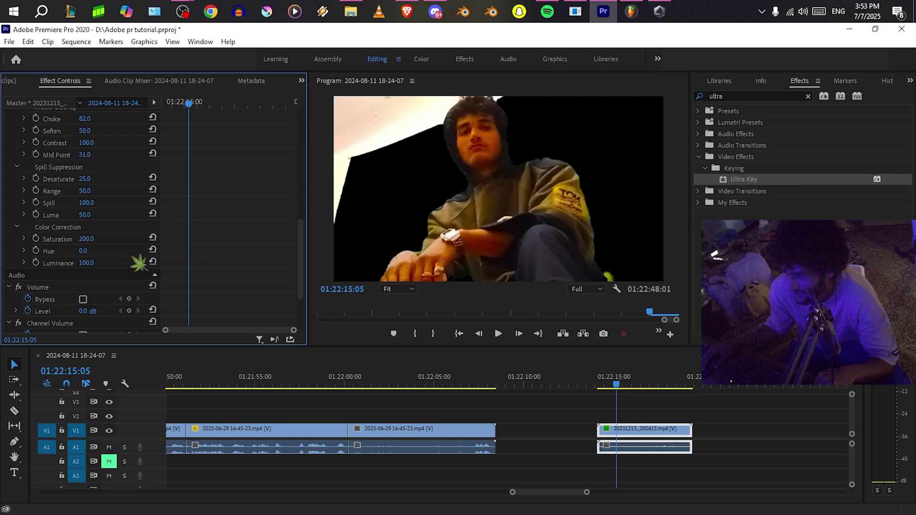
pyautogui.click(153, 237)
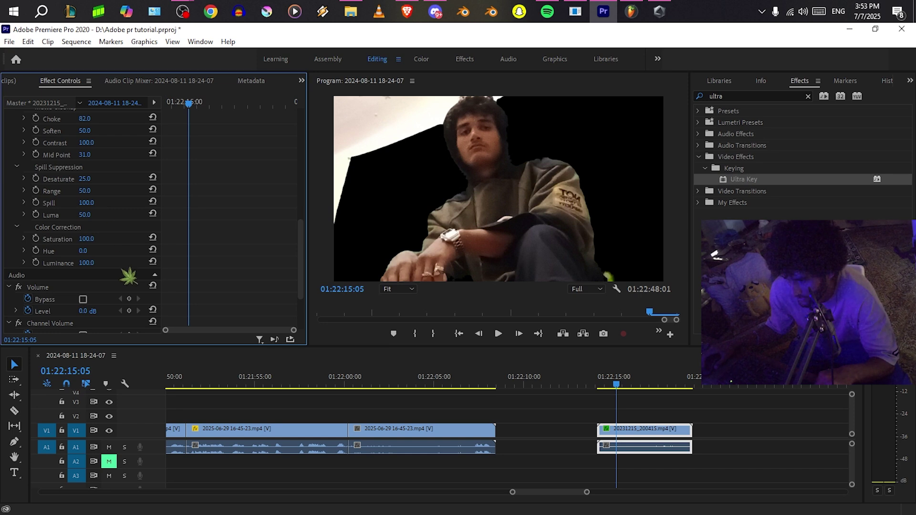
# Try Ultra Key's Color Correction Luminance at 200 and undo the change.
pyautogui.scroll(8, 133, 267)
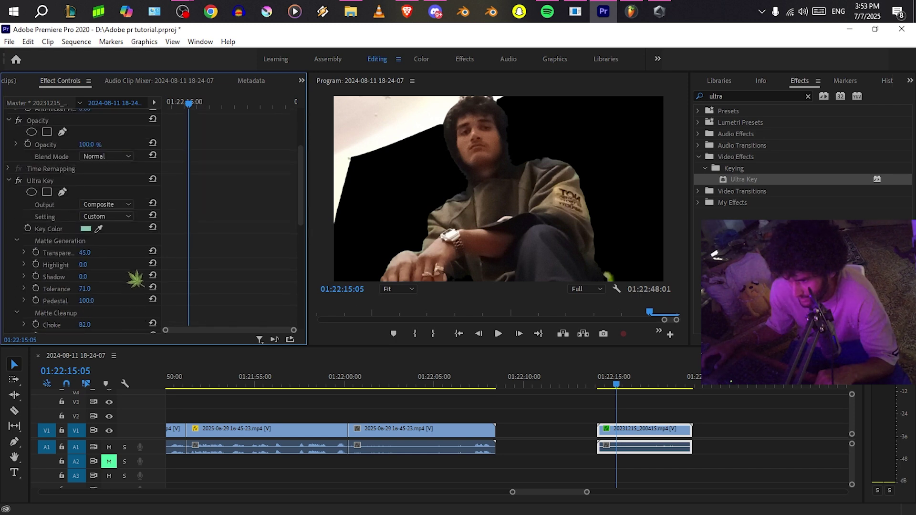
pyautogui.scroll(-8, 135, 279)
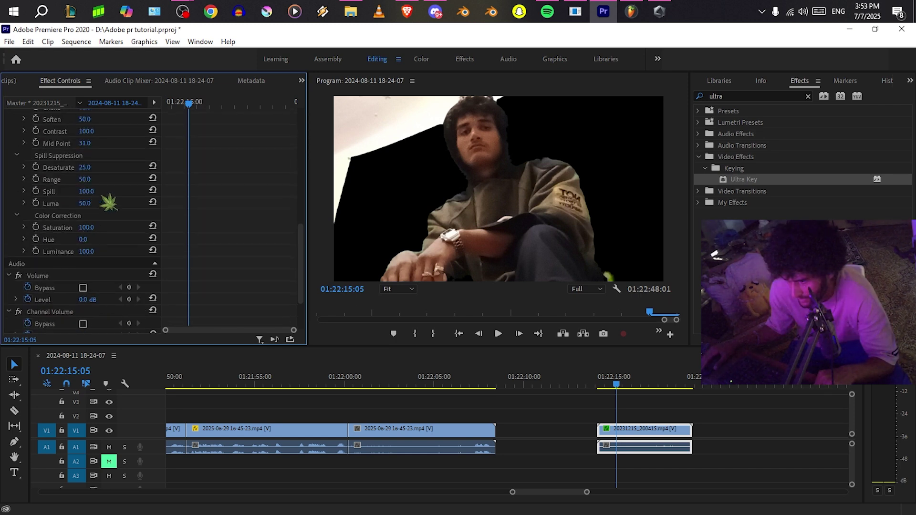
pyautogui.moveTo(85, 239); pyautogui.dragTo(147, 239)
pyautogui.hotkey('ctrl', 'z')
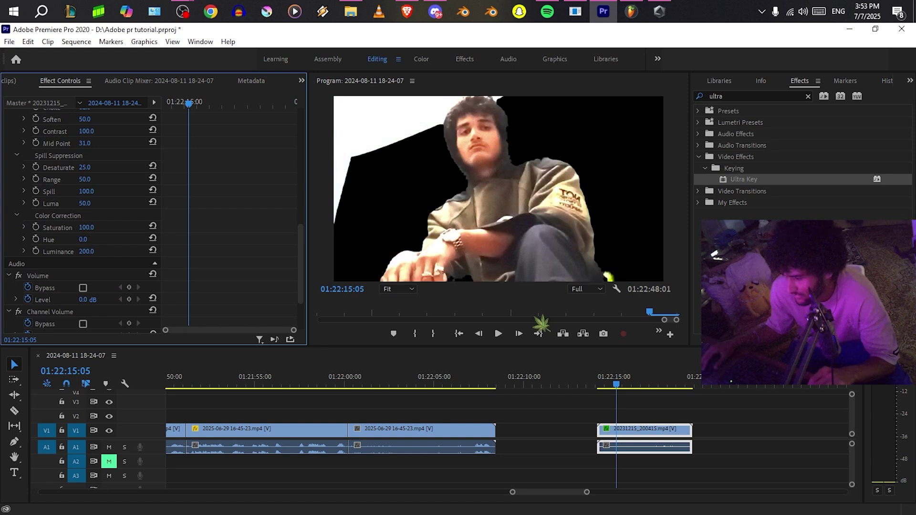
# Set Pedestal to 68 in Ultra Key's Matte Generation.
pyautogui.scroll(8, 135, 287)
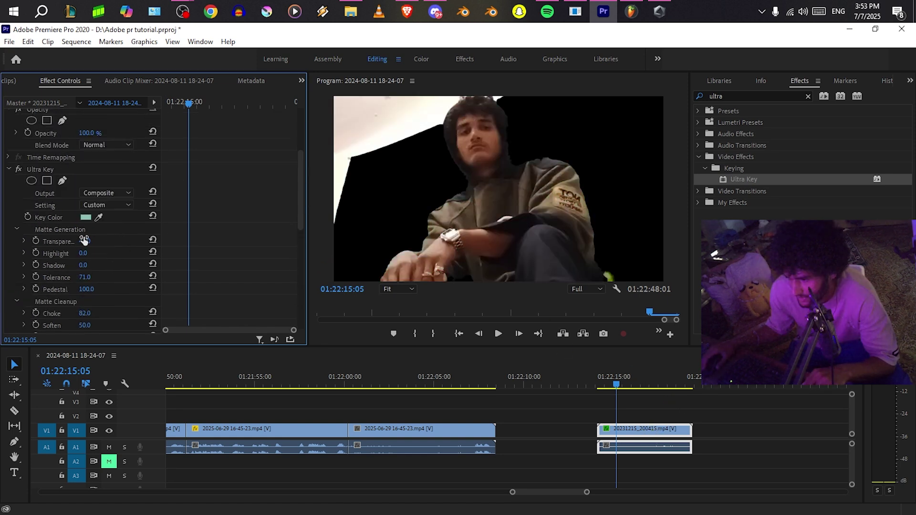
pyautogui.click(125, 193)
pyautogui.click(125, 195)
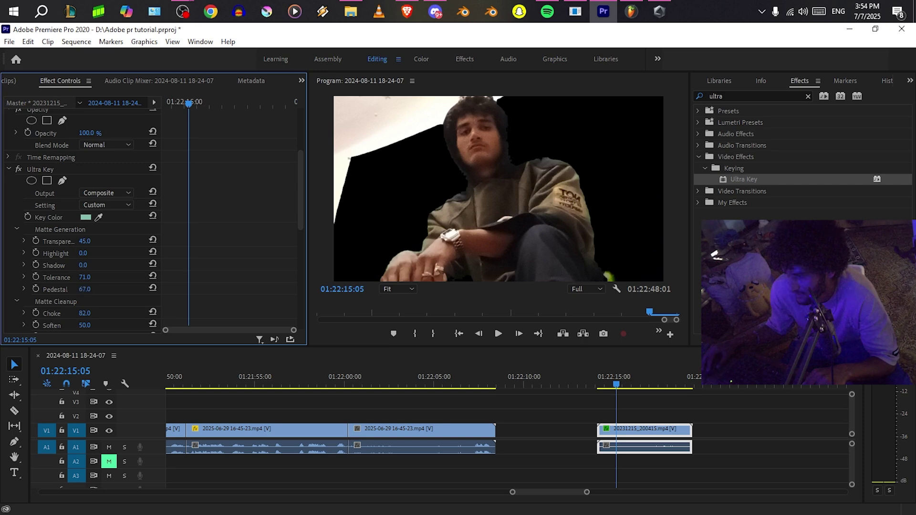
pyautogui.moveTo(87, 289); pyautogui.dragTo(69, 289)
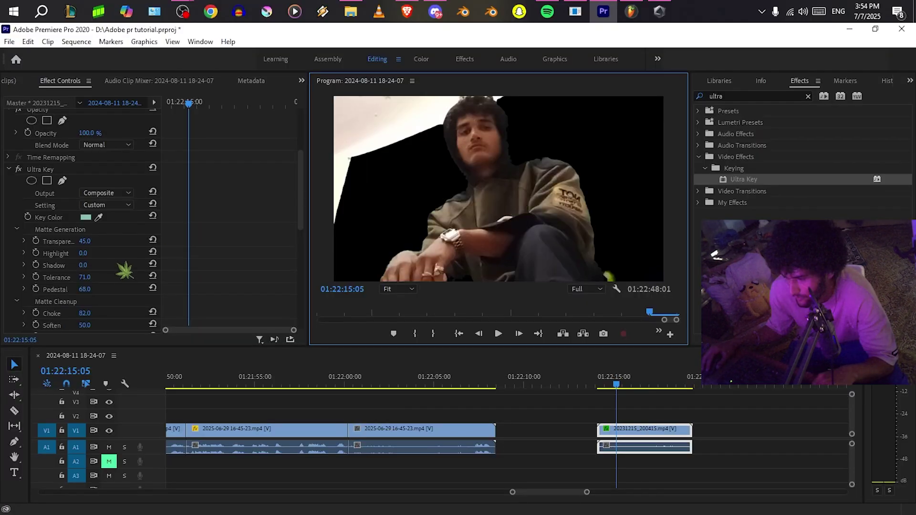
# In Ultra Key's Matte Cleanup, set Soften to 68 and Choke to 92.
pyautogui.scroll(-3, 125, 270)
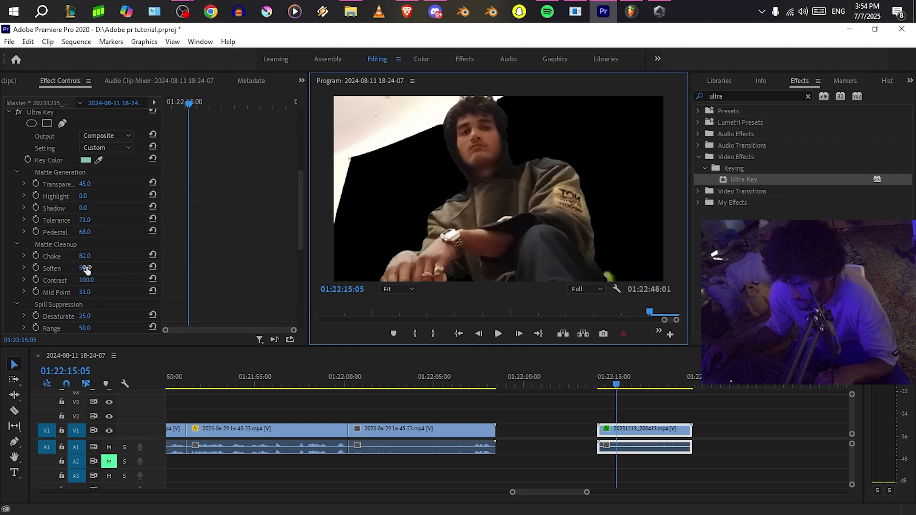
pyautogui.moveTo(86, 268); pyautogui.dragTo(110, 268)
pyautogui.moveTo(85, 256); pyautogui.dragTo(112, 268)
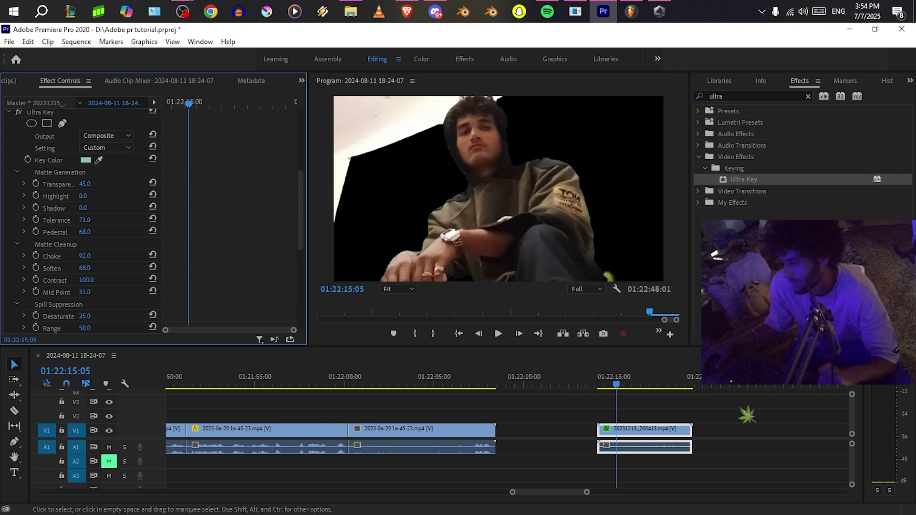
# Play the keyed clip on V2 above the last screen-recording clip, and move it clear past the recording's end.
pyautogui.moveTo(665, 444); pyautogui.dragTo(428, 479)
pyautogui.click(411, 373)
pyautogui.moveTo(421, 377); pyautogui.dragTo(408, 380)
pyautogui.press('space')
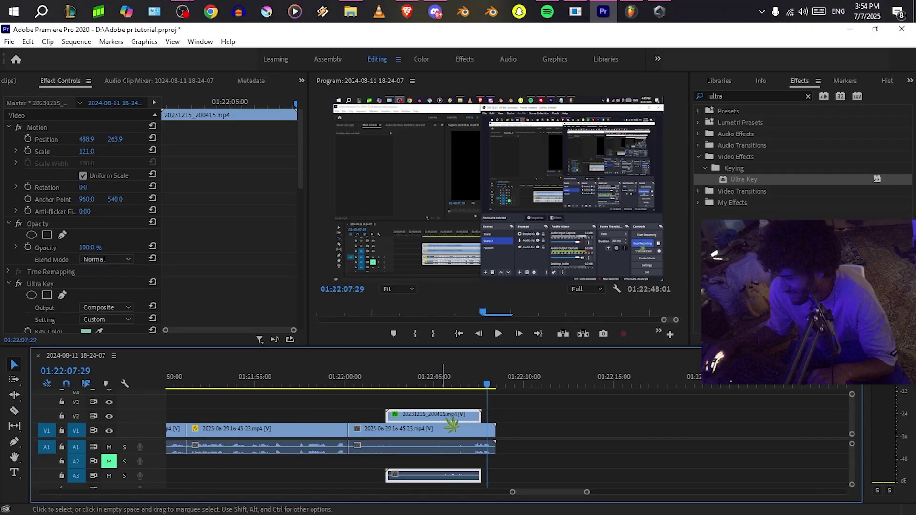
pyautogui.moveTo(453, 424); pyautogui.dragTo(594, 423)
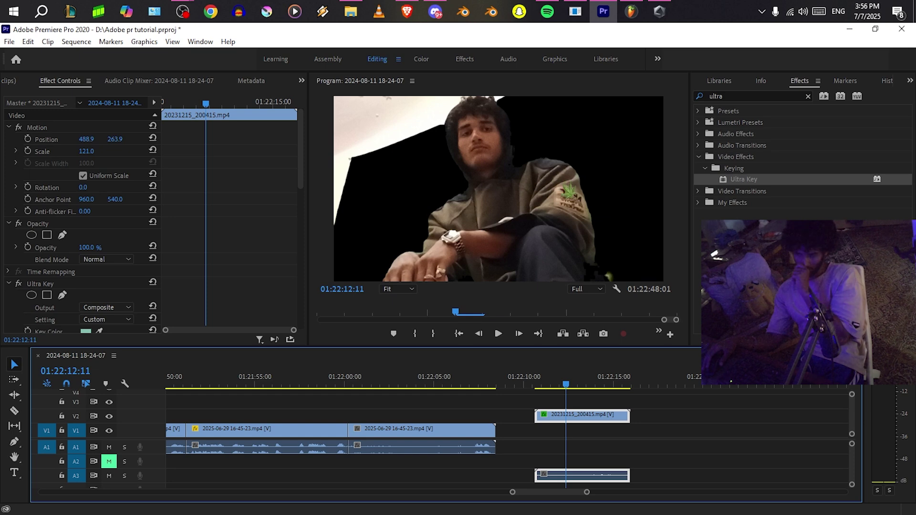
# Switch to File Explorer, play VFX SHOWREEL 2024.mp4 up to the white silhouette matte shot, and close the player.
pyautogui.click(352, 12)
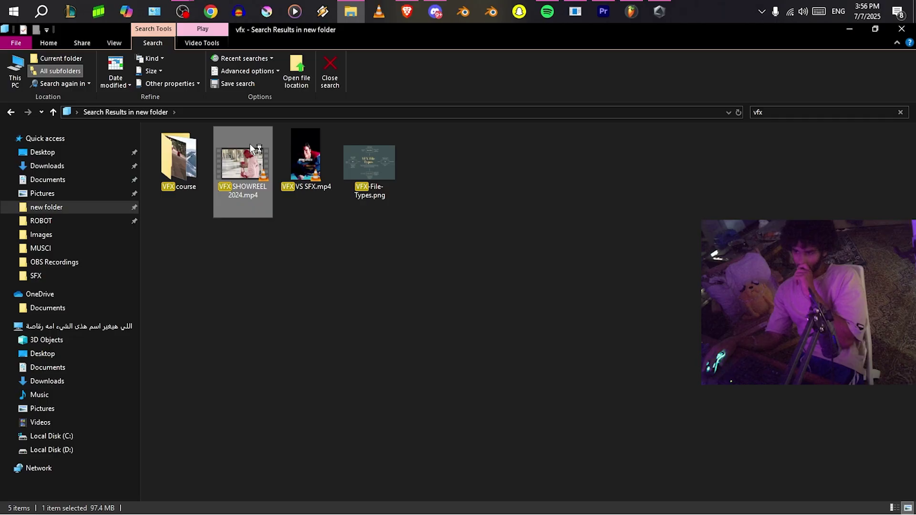
pyautogui.doubleClick(250, 144)
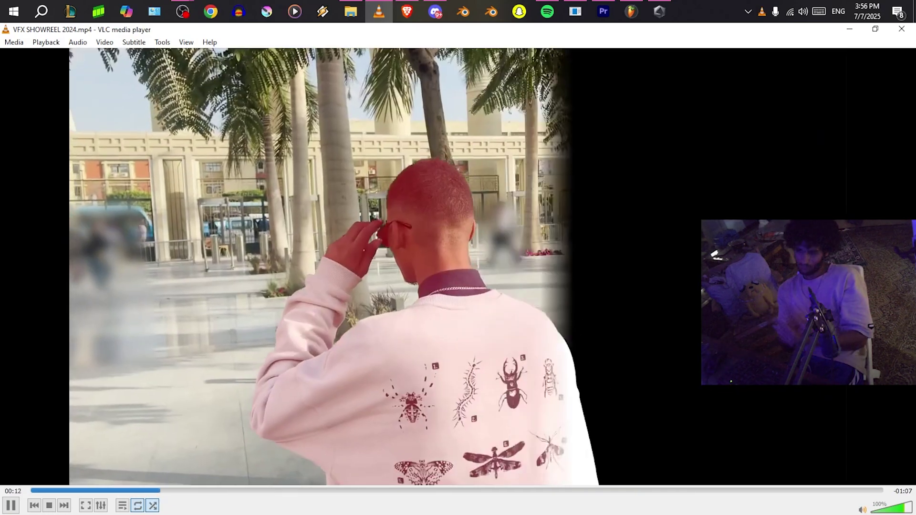
pyautogui.press('space')
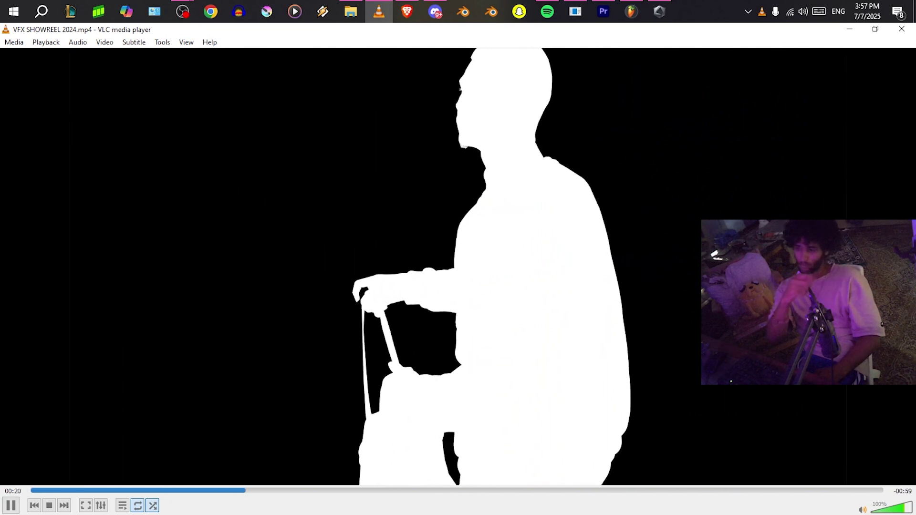
pyautogui.press('space')
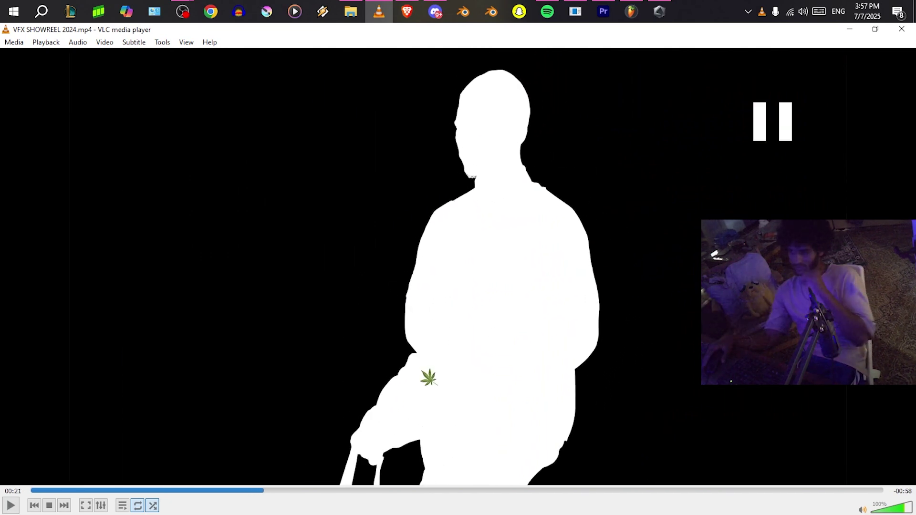
pyautogui.click(900, 30)
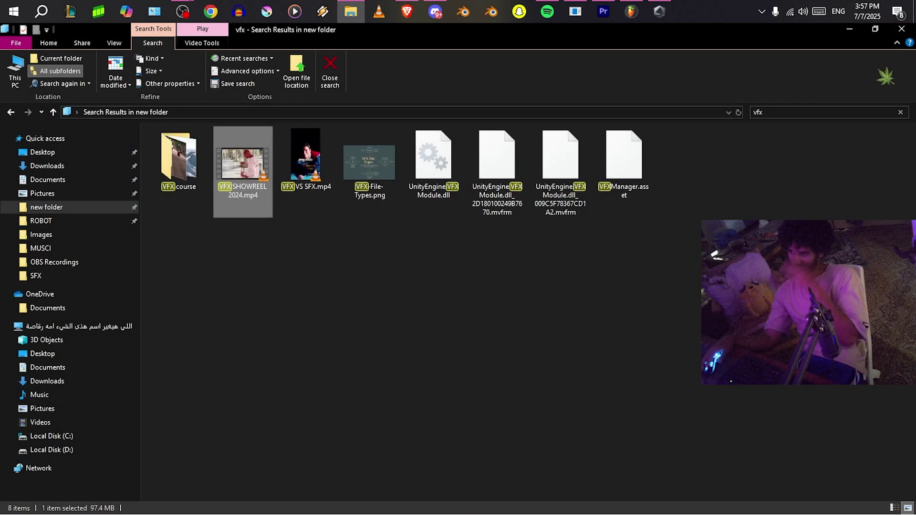
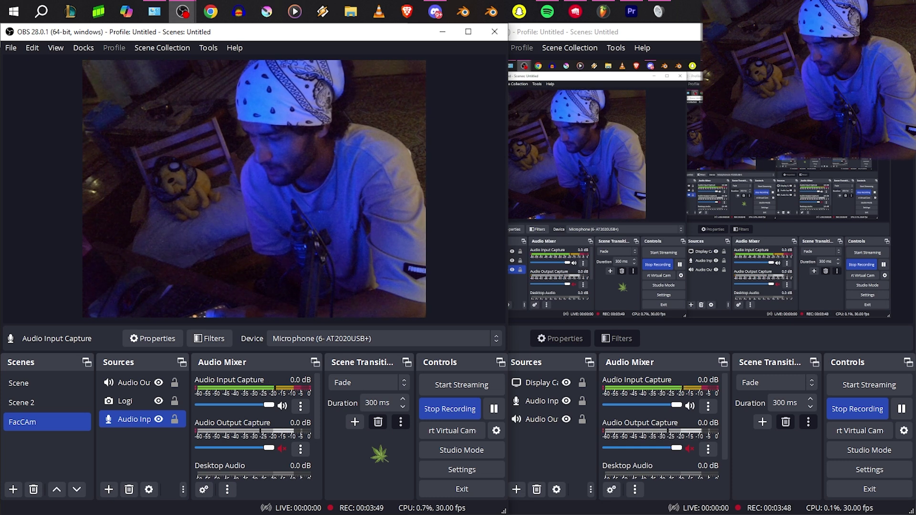
# Switch to Premiere Pro and look through the available File, Clip and Graphics commands.
pyautogui.click(632, 11)
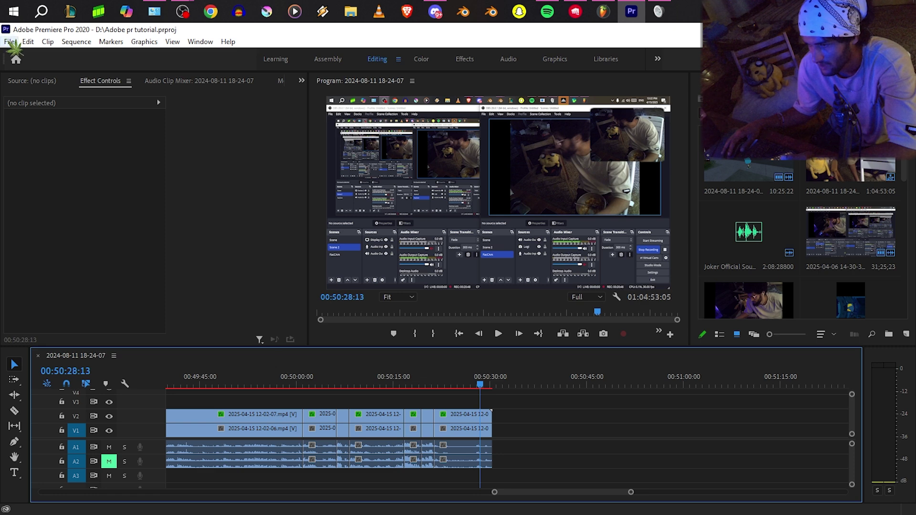
pyautogui.click(10, 42)
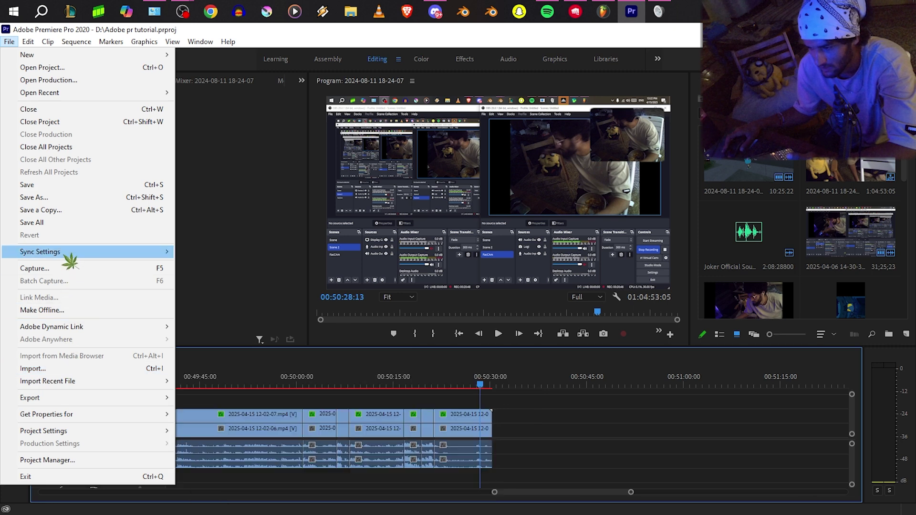
pyautogui.moveTo(34, 44)
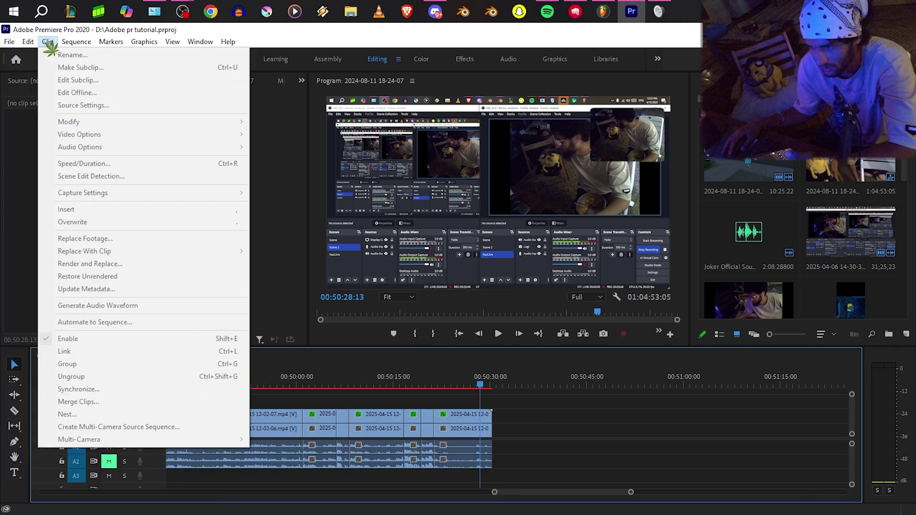
pyautogui.moveTo(144, 41)
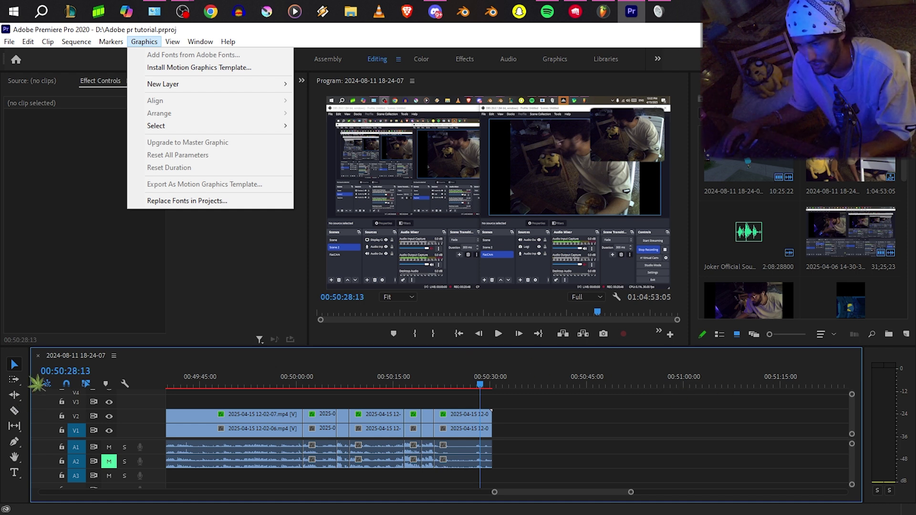
pyautogui.click(23, 369)
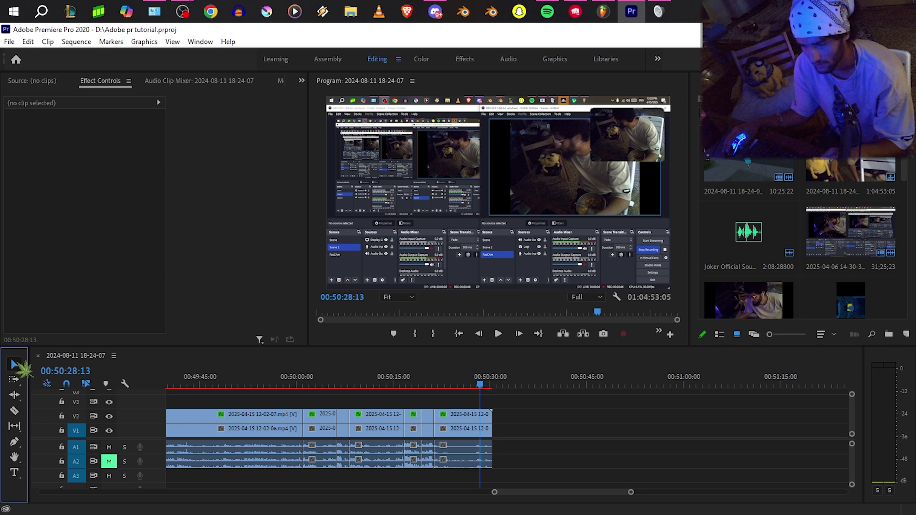
# Activate the Track Select Forward tool and look at its forward and backward variants.
pyautogui.click(15, 380)
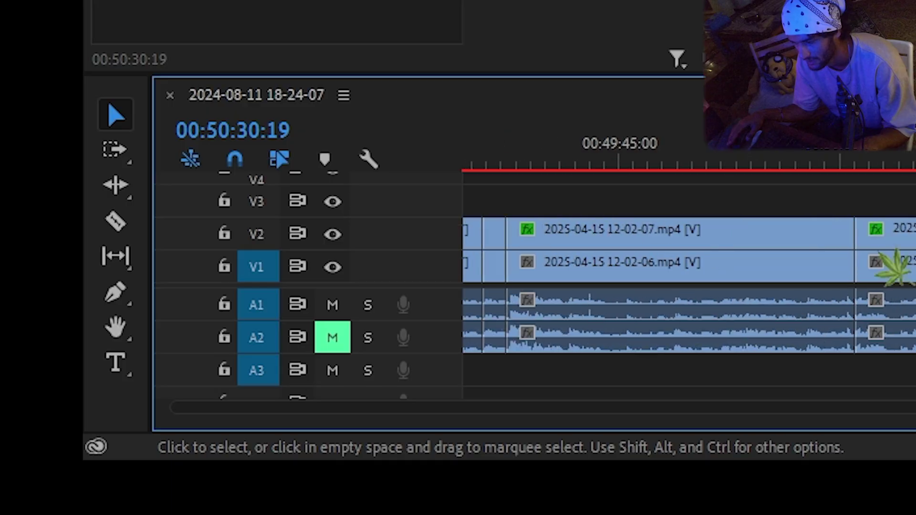
pyautogui.click(125, 161)
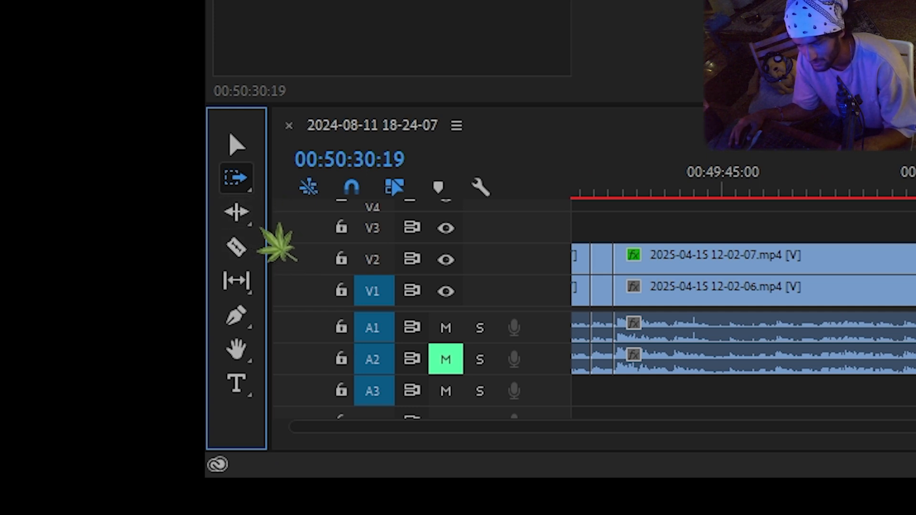
pyautogui.click(249, 188)
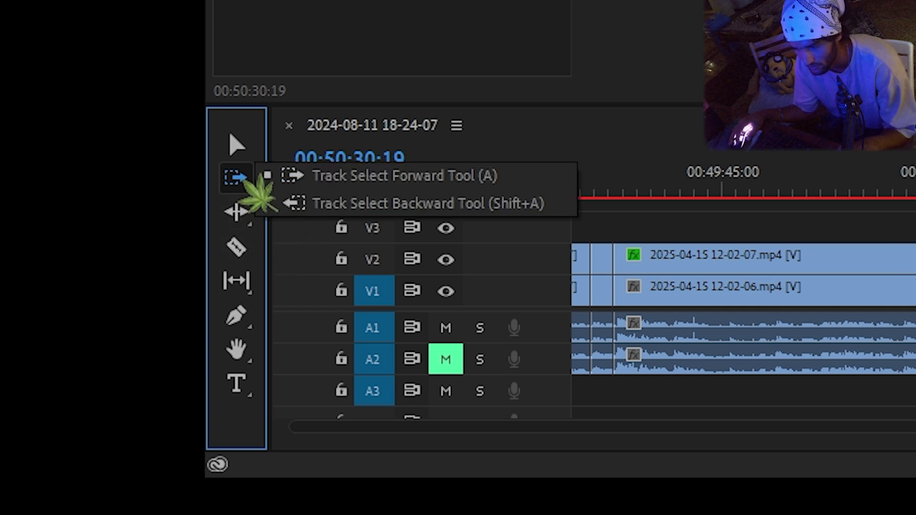
pyautogui.click(239, 190)
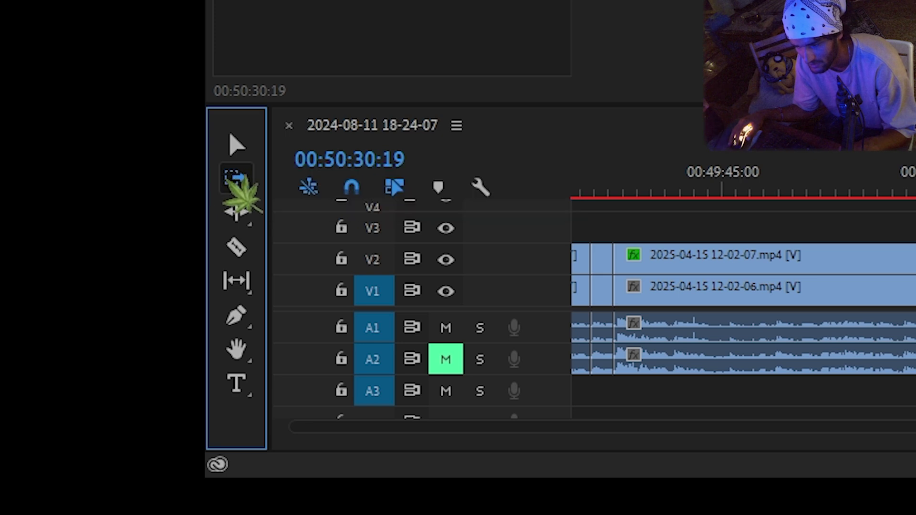
pyautogui.click(238, 212)
pyautogui.click(250, 220)
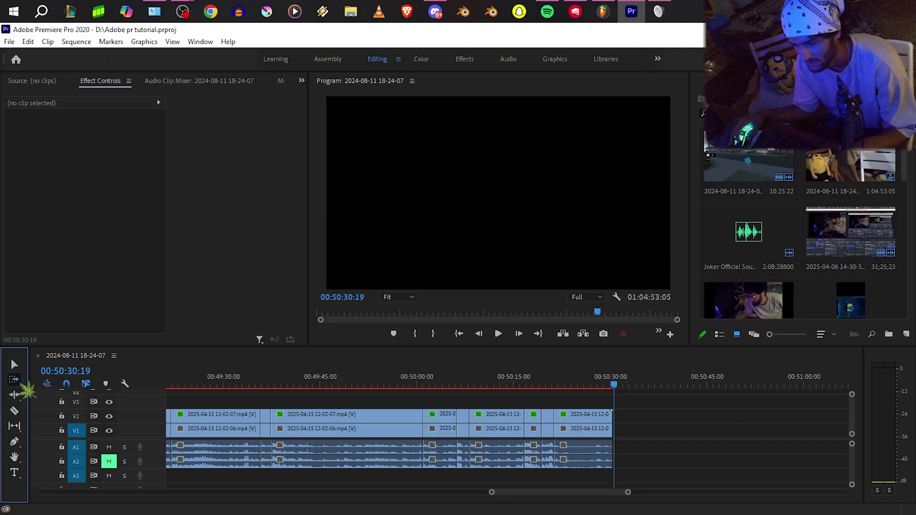
# With the Track Select Forward tool, select every clip from about 00:49:22 onward on all tracks and inspect the selection's extent.
pyautogui.click(19, 383)
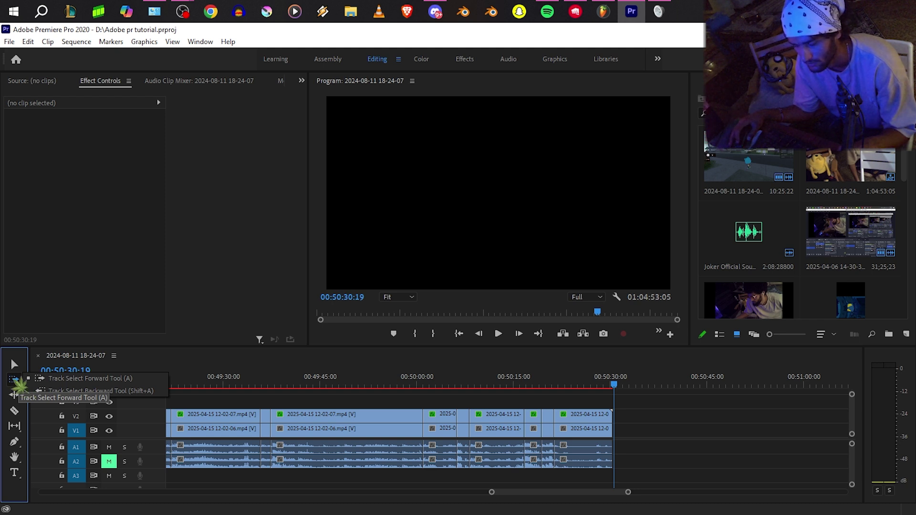
pyautogui.click(38, 378)
pyautogui.click(667, 414)
pyautogui.scroll(1, 549, 453)
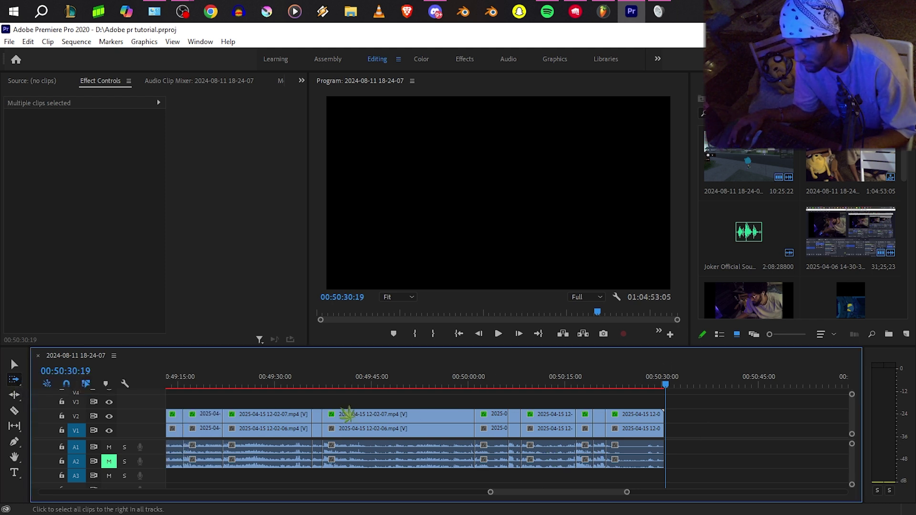
pyautogui.click(341, 427)
pyautogui.click(257, 433)
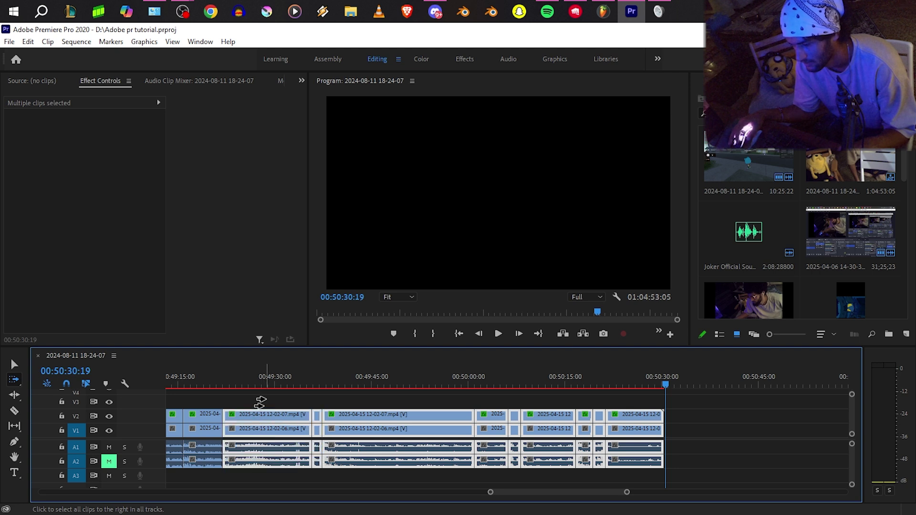
pyautogui.scroll(-4, 205, 434)
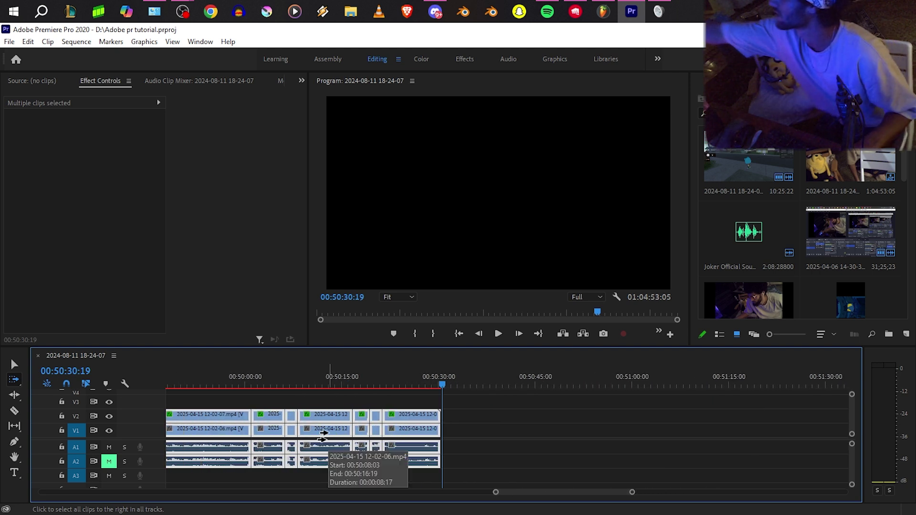
pyautogui.scroll(-5, 553, 458)
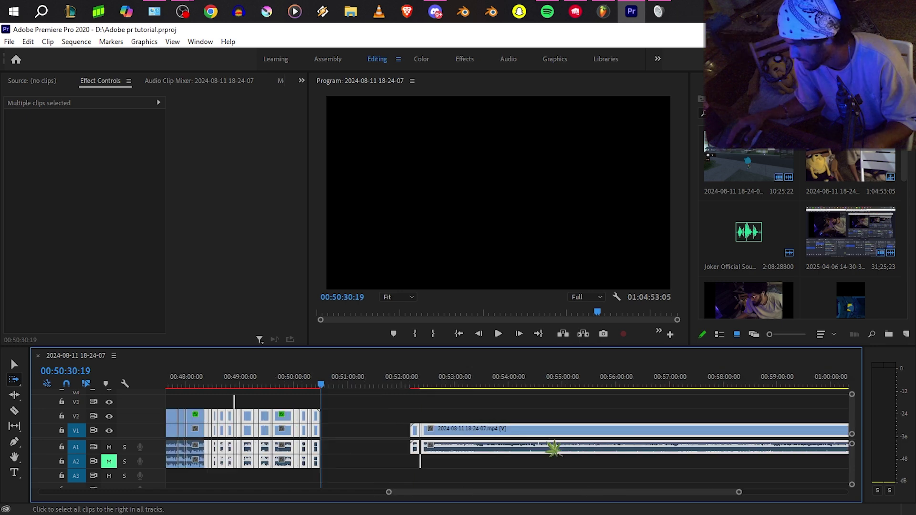
# Select every clip from about 00:04:10 onward on all tracks with Track Select Forward, inspect the selection's extent, and clear it.
pyautogui.scroll(5, 700, 434)
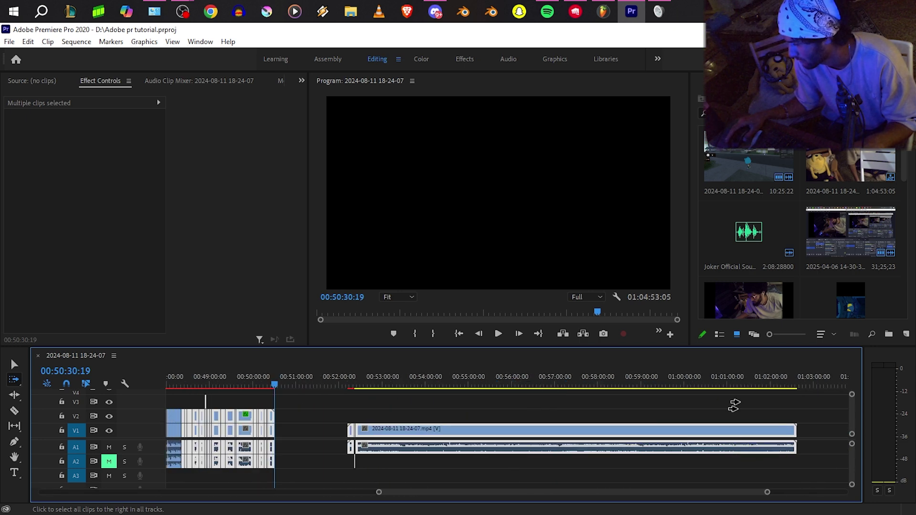
pyautogui.scroll(-5, 794, 441)
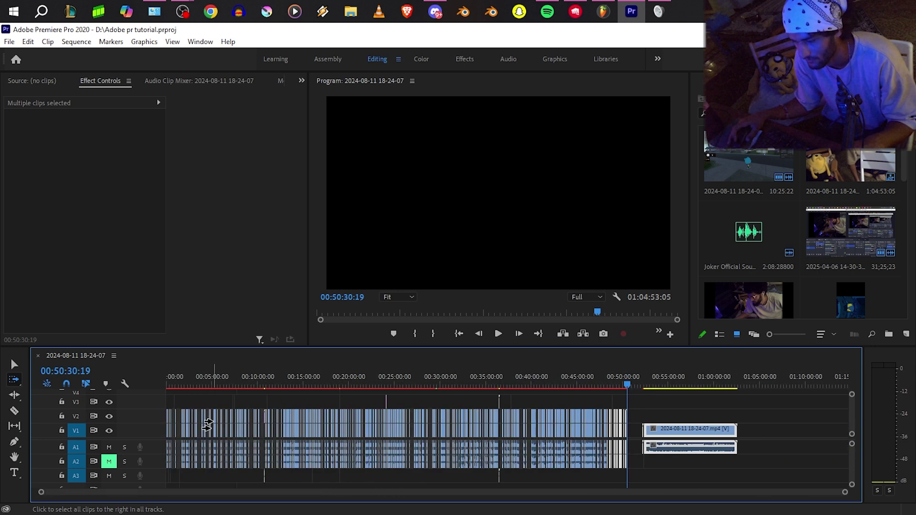
pyautogui.click(201, 420)
pyautogui.scroll(3, 248, 423)
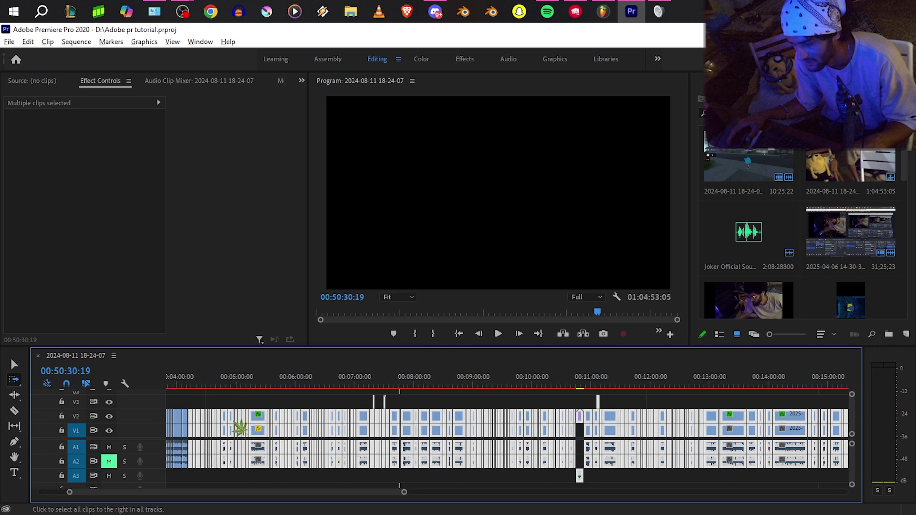
pyautogui.scroll(-5, 403, 422)
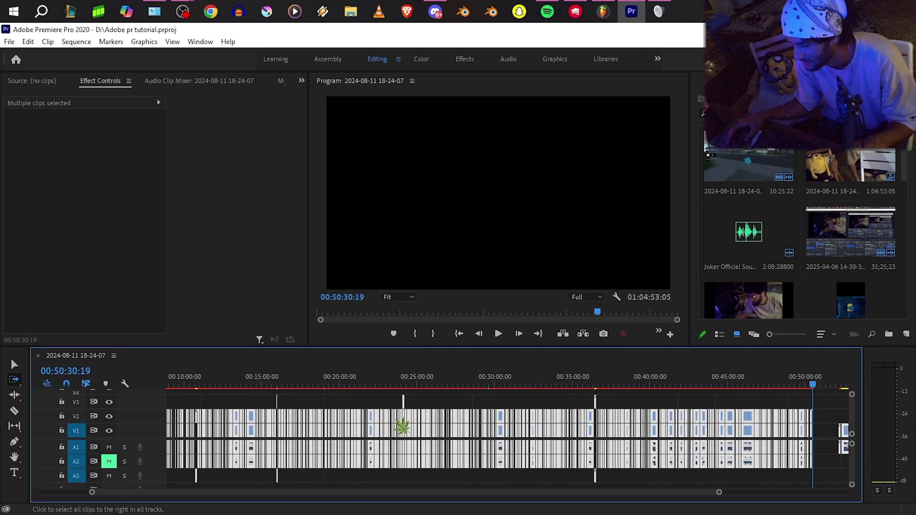
pyautogui.scroll(4, 405, 436)
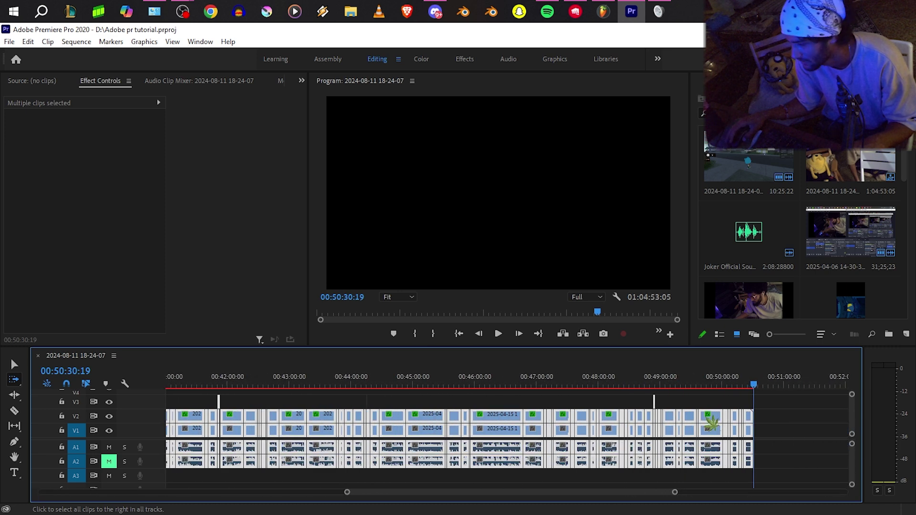
pyautogui.press('v')
pyautogui.click(798, 414)
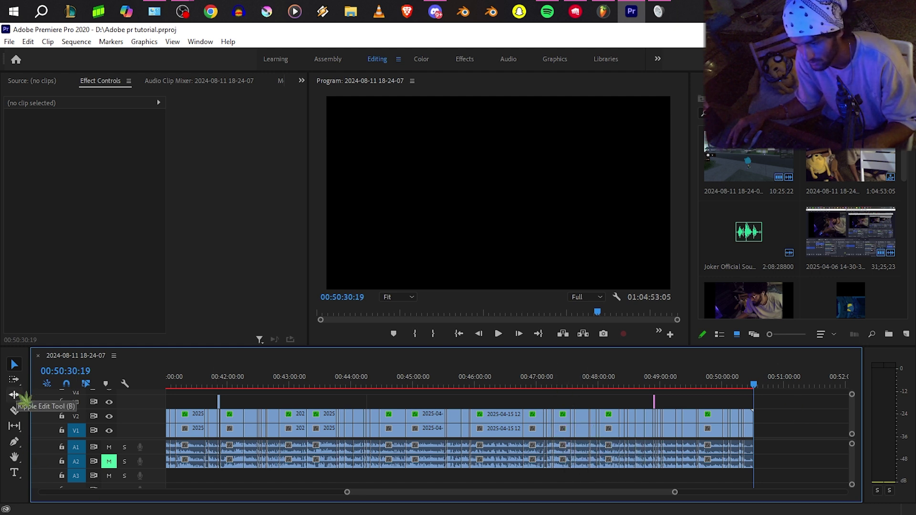
# With the Track Select Backward tool, select every clip before about 00:48:30 on all tracks.
pyautogui.click(14, 380)
pyautogui.click(37, 391)
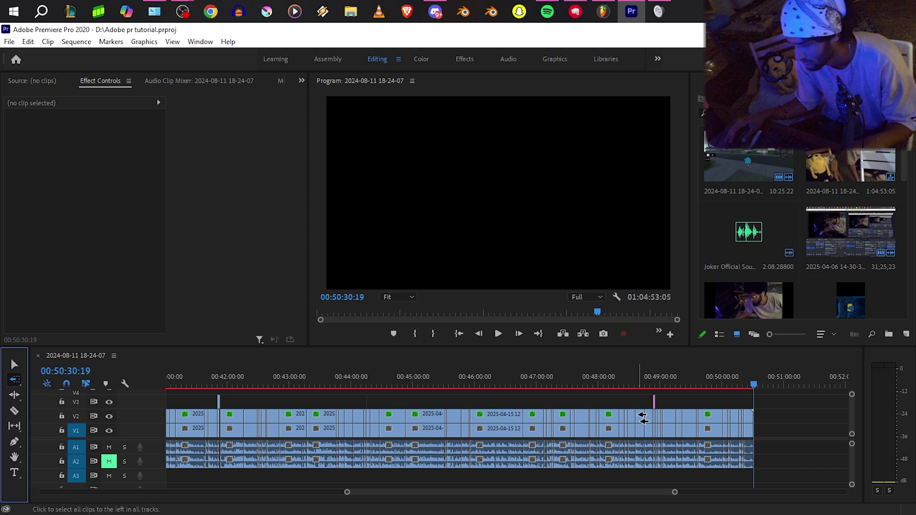
pyautogui.click(632, 419)
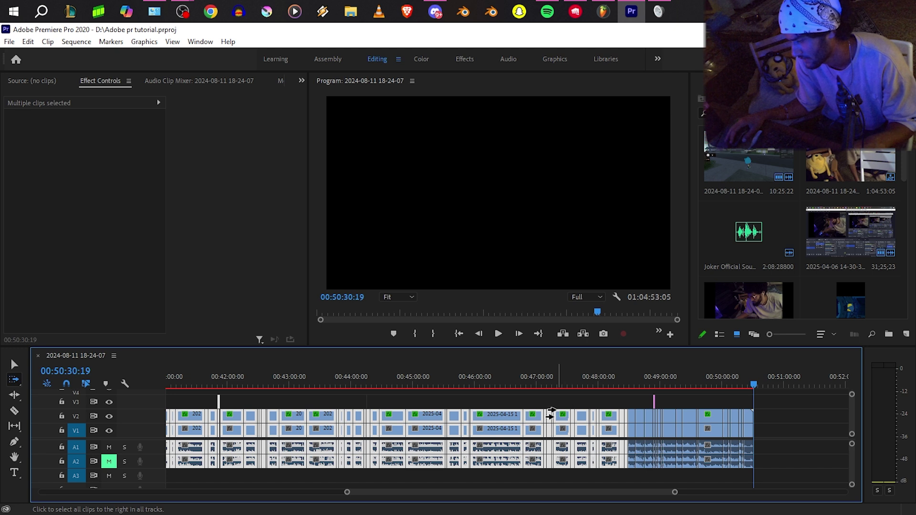
# Alternate forward and backward all-track selections around the clip starting at 00:45:56:07, and clear the selection.
pyautogui.click(491, 422)
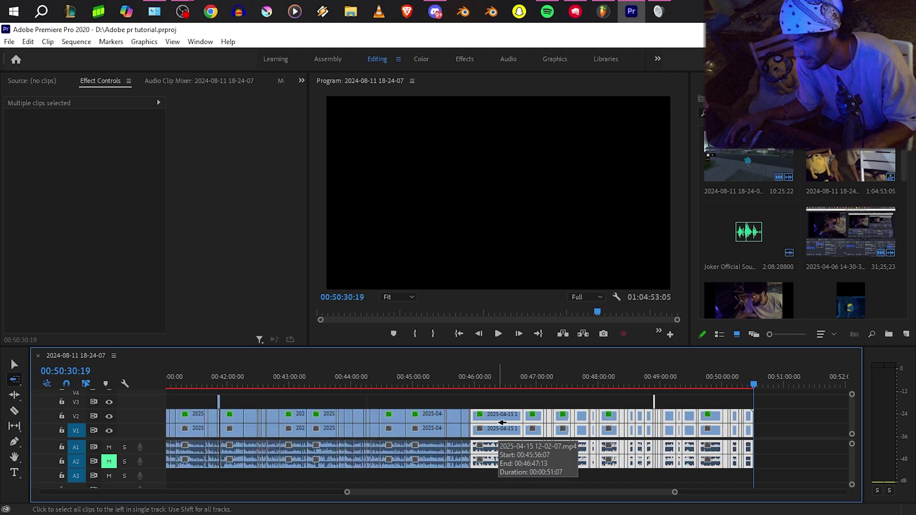
pyautogui.keyDown('shift'); pyautogui.click(514, 415); pyautogui.keyUp('shift')
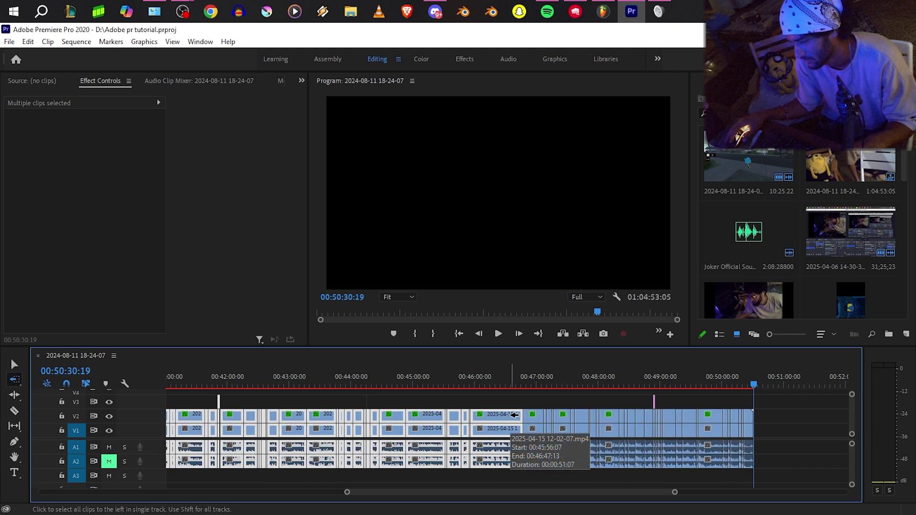
pyautogui.click(785, 416)
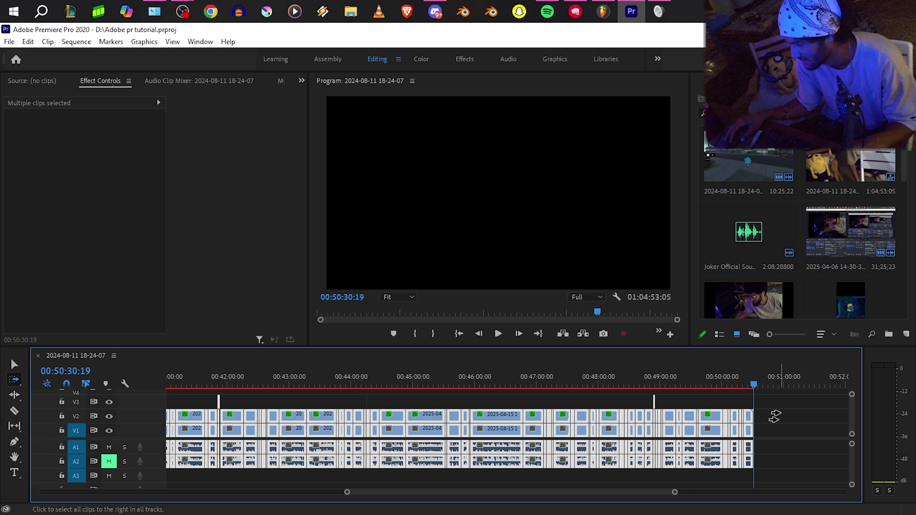
pyautogui.press('v')
pyautogui.click(789, 423)
# With Track Select Forward limited to a single track, select the V2 clips and their linked audio from about 00:44:30 onward.
pyautogui.press('a')
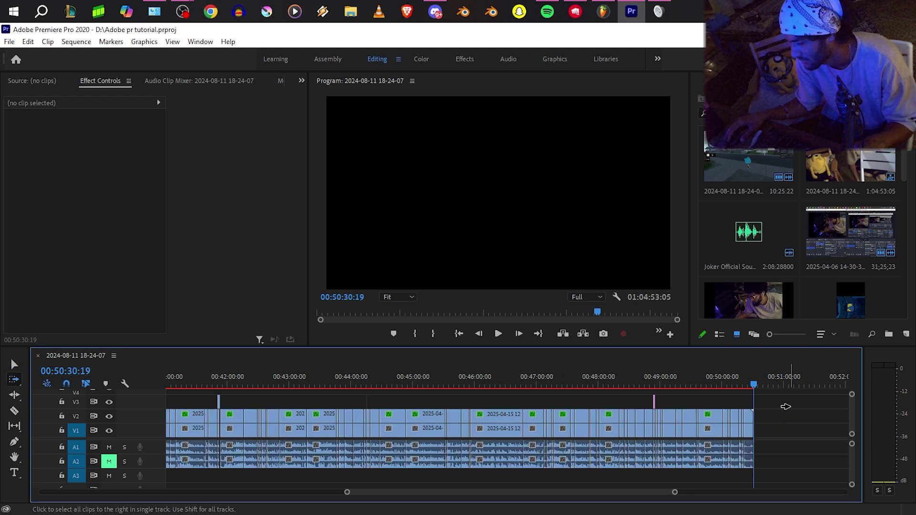
pyautogui.click(579, 436)
pyautogui.click(580, 418)
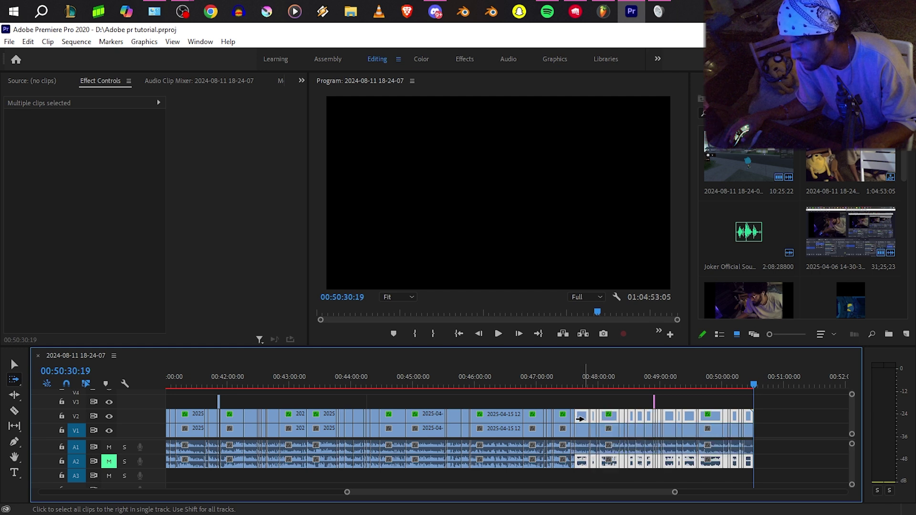
pyautogui.click(631, 400)
pyautogui.click(378, 418)
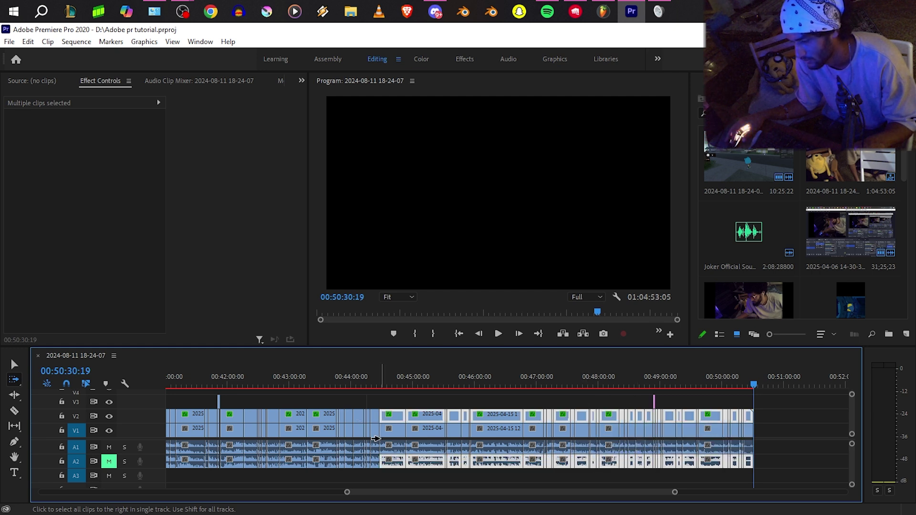
# Alternate single-track forward selections between V1 and V2 from about 00:44:30 onward, and clear the selection.
pyautogui.click(383, 433)
pyautogui.click(390, 418)
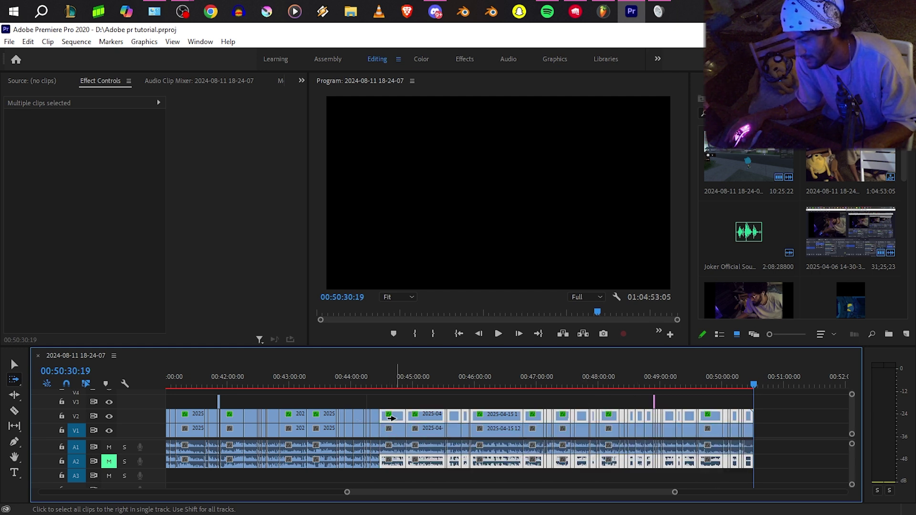
pyautogui.click(386, 434)
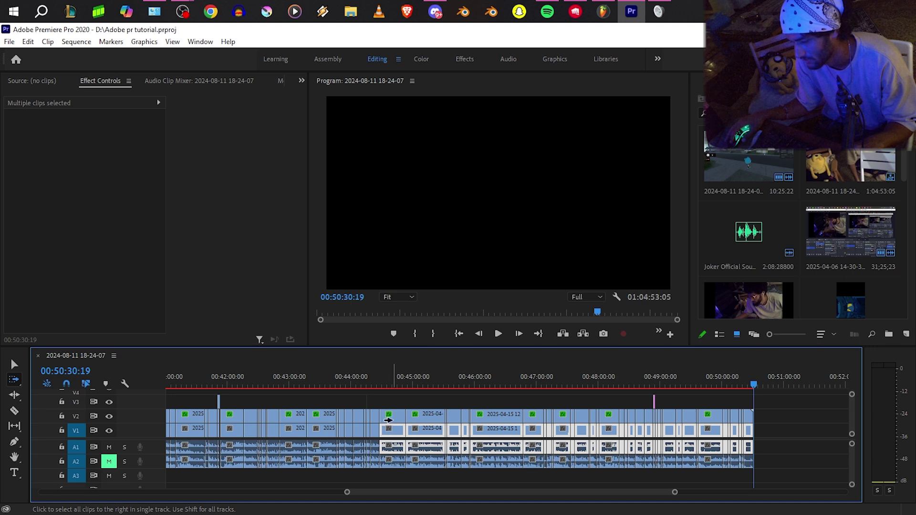
pyautogui.click(388, 420)
pyautogui.press('v')
pyautogui.click(777, 429)
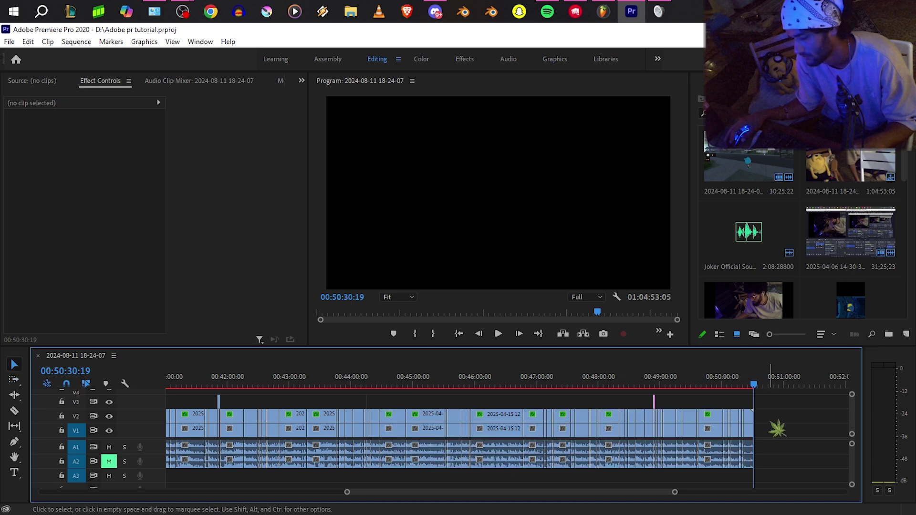
pyautogui.click(14, 395)
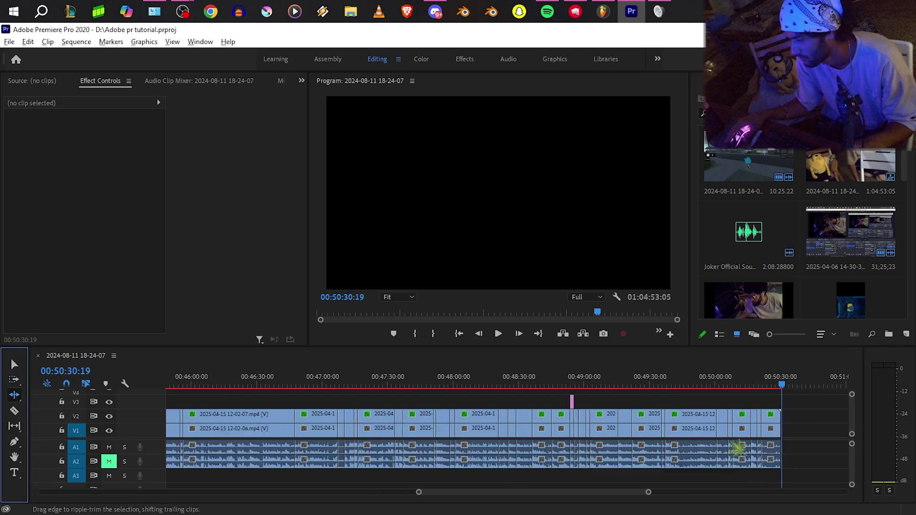
pyautogui.keyDown('alt'); pyautogui.scroll(8, 735, 444); pyautogui.keyUp('alt')
pyautogui.scroll(-2, 722, 432)
pyautogui.keyDown('alt'); pyautogui.scroll(-3, 705, 438); pyautogui.keyUp('alt')
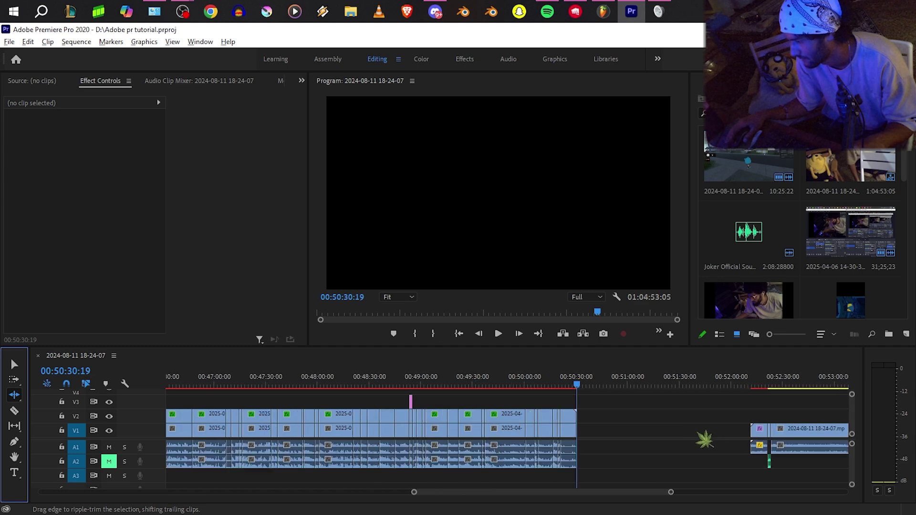
pyautogui.scroll(-3, 704, 439)
pyautogui.click(538, 385)
pyautogui.keyDown('alt'); pyautogui.scroll(6, 539, 384); pyautogui.keyUp('alt')
pyautogui.click(527, 384)
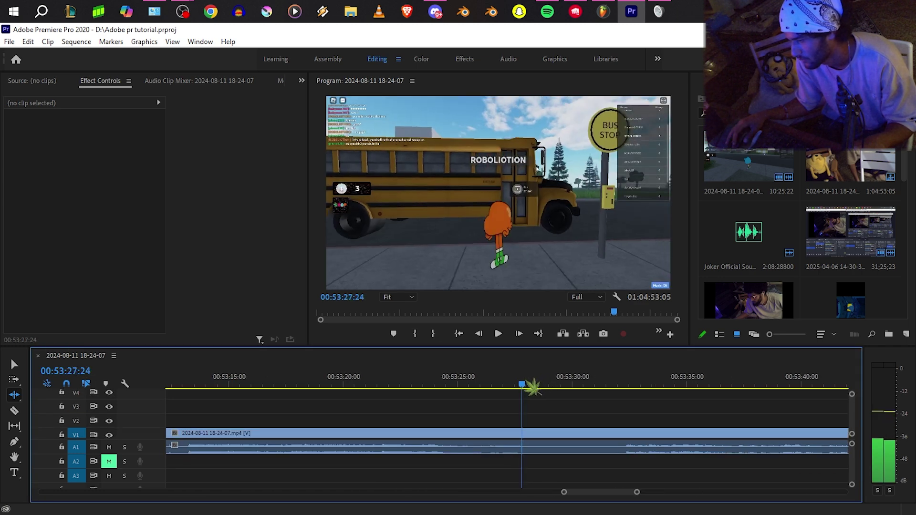
pyautogui.hotkey('ctrl', 'k')
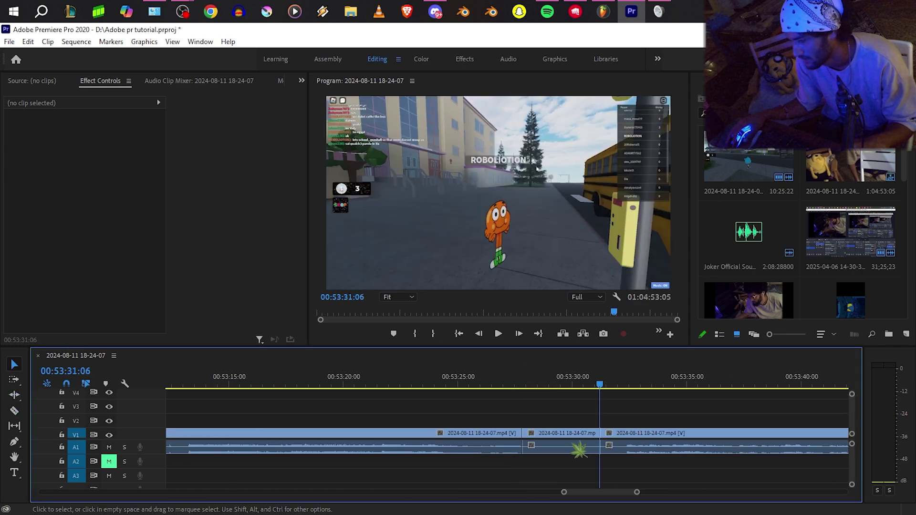
# Delete the short gameplay segment between the two cuts and close the resulting gap.
pyautogui.click(575, 448)
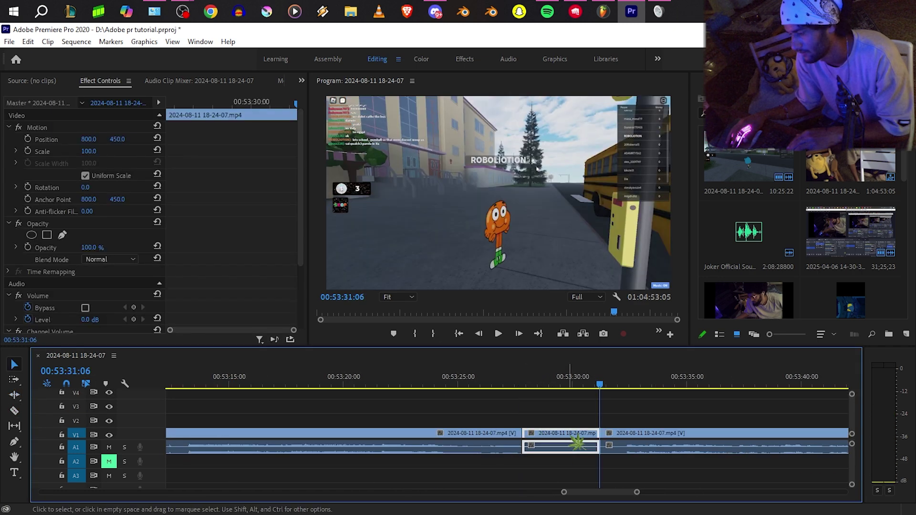
pyautogui.moveTo(544, 380); pyautogui.dragTo(600, 380)
pyautogui.press('Delete')
pyautogui.click(543, 436)
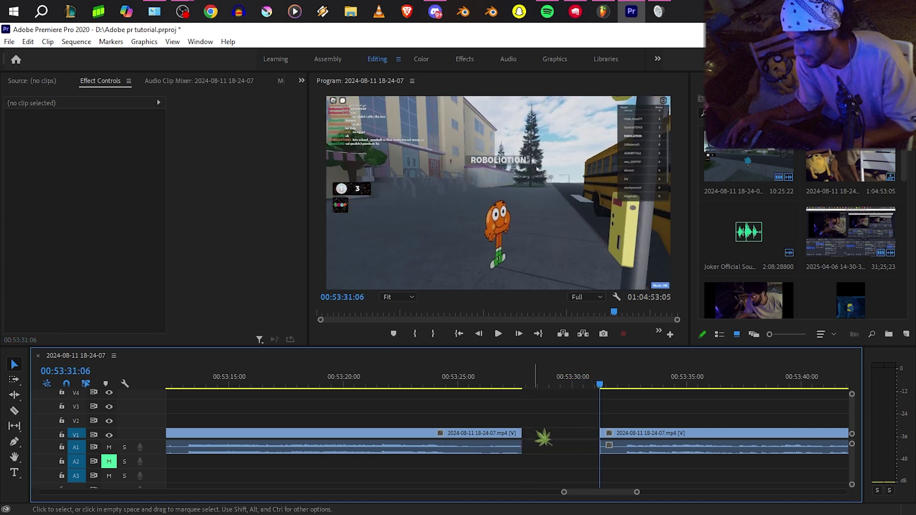
pyautogui.press('Delete')
# Scrub across the join near 00:53:27:24 to examine the transition between the two gameplay shots.
pyautogui.click(487, 384)
pyautogui.scroll(5, 514, 446)
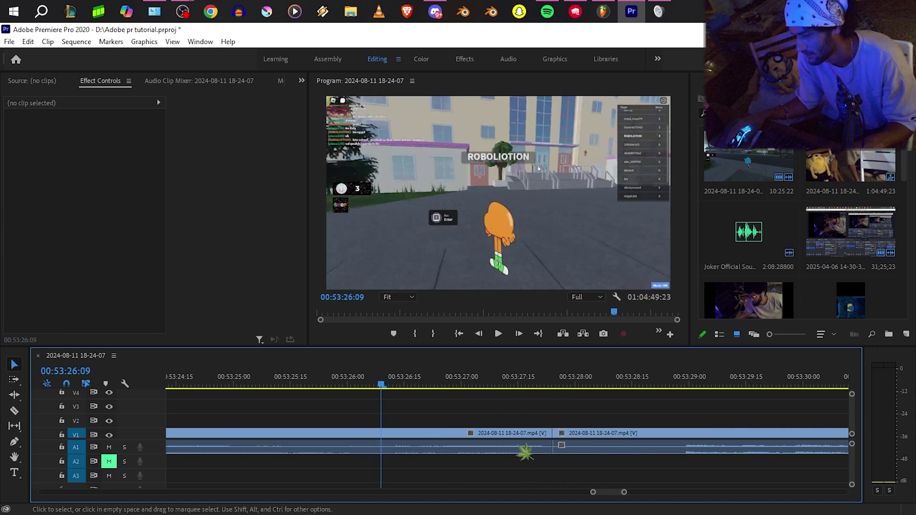
pyautogui.scroll(-5, 514, 446)
pyautogui.click(407, 380)
pyautogui.moveTo(406, 382); pyautogui.dragTo(458, 382)
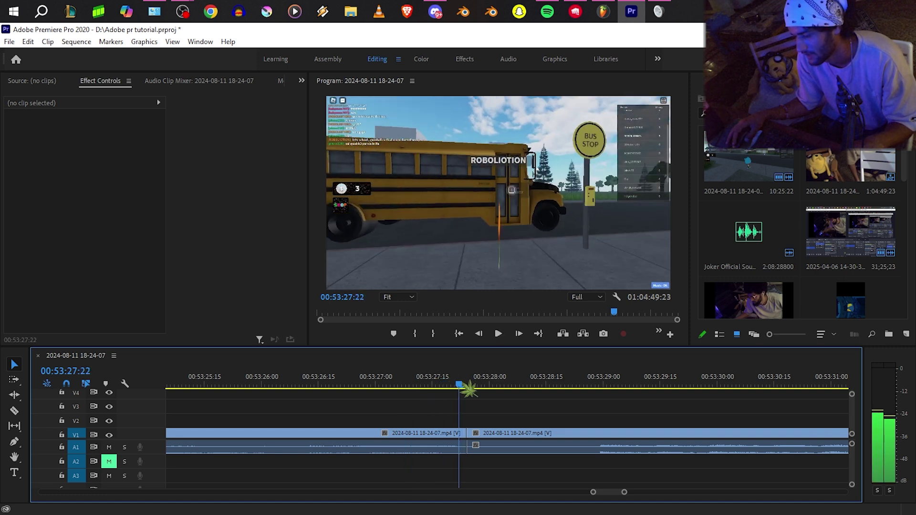
pyautogui.scroll(2, 572, 429)
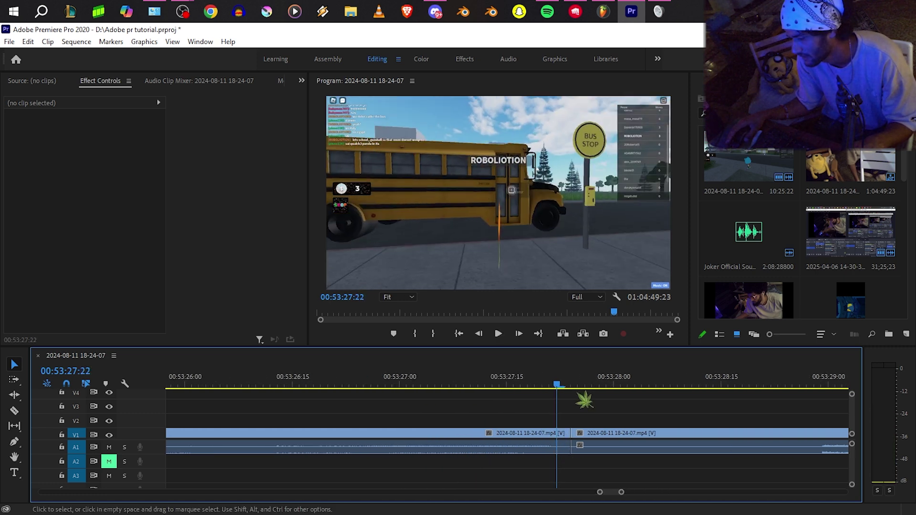
pyautogui.click(578, 384)
pyautogui.click(613, 384)
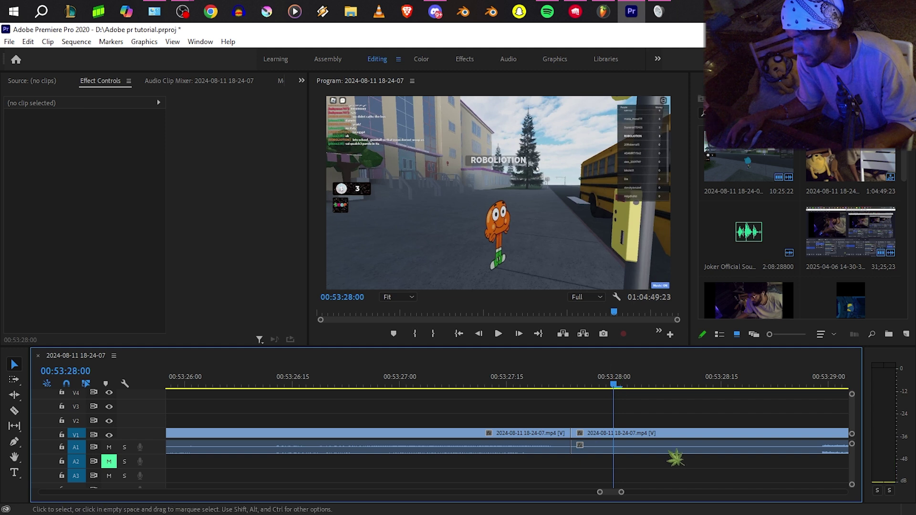
pyautogui.moveTo(634, 384)
pyautogui.mouseDown()
pyautogui.moveTo(801, 384)
pyautogui.moveTo(635, 384)
pyautogui.mouseUp()
pyautogui.press('Left')
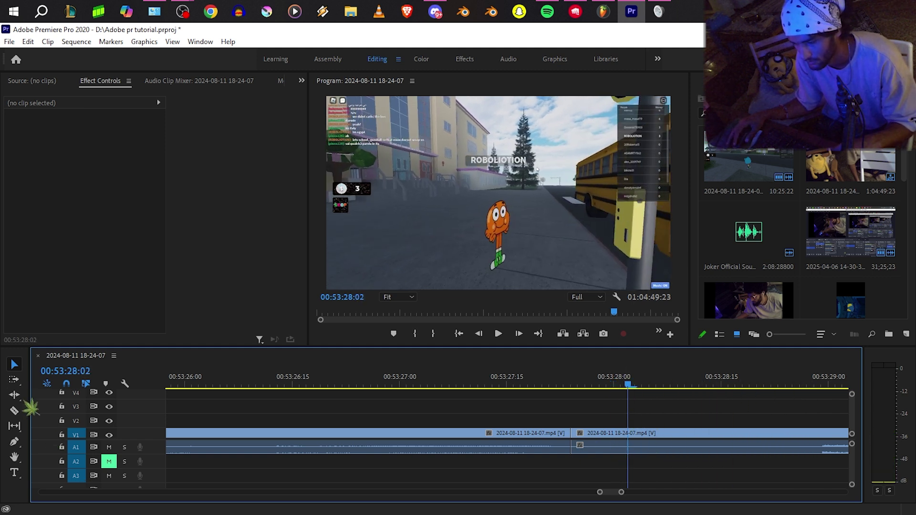
# Try the Ripple Edit tool on the cut between the two gameplay clips and undo the trim.
pyautogui.click(15, 396)
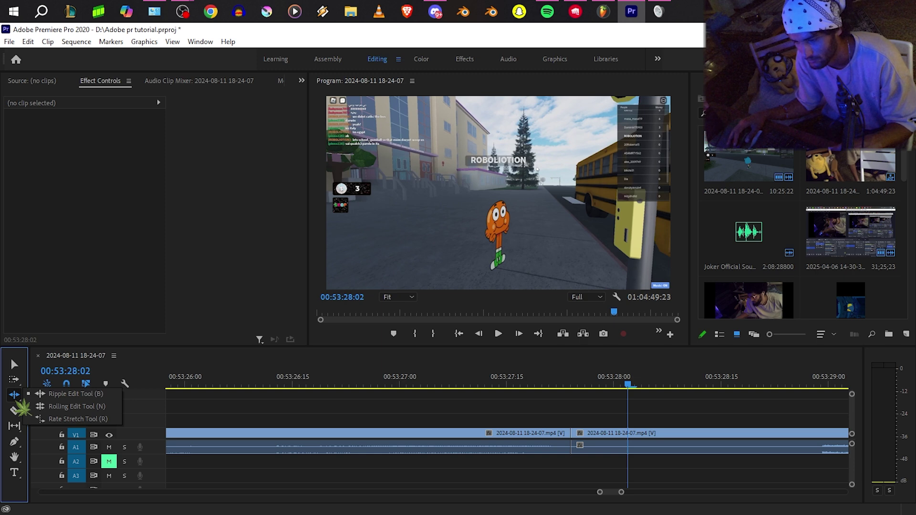
pyautogui.click(66, 394)
pyautogui.moveTo(572, 433); pyautogui.dragTo(773, 433)
pyautogui.hotkey('ctrl', 'z')
# With the Rolling Edit tool, roll the gameplay cut to about 00:53:28:28 and back to about 00:53:27:27.
pyautogui.press('n')
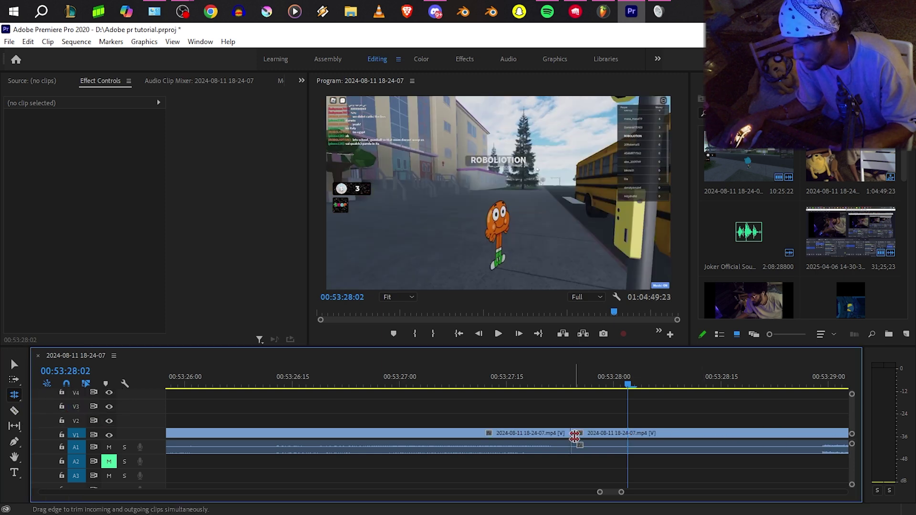
pyautogui.moveTo(572, 435); pyautogui.dragTo(813, 434)
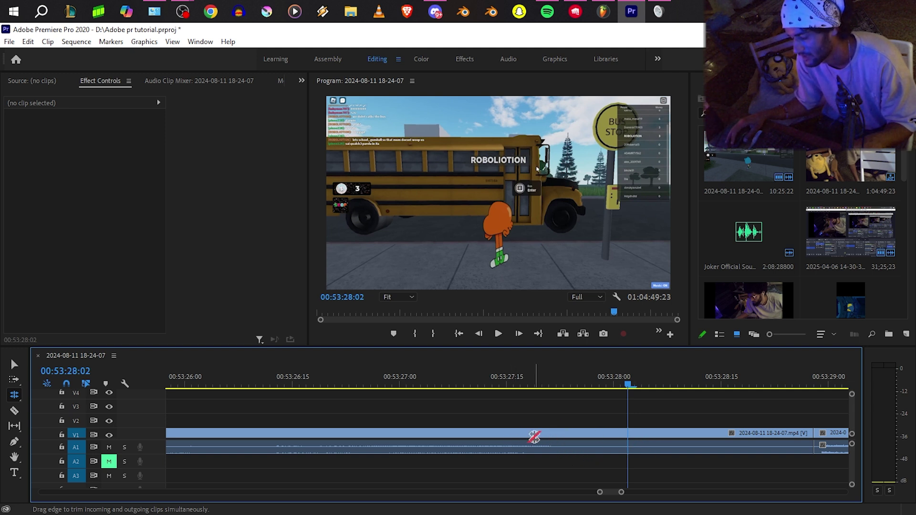
pyautogui.scroll(-2, 718, 450)
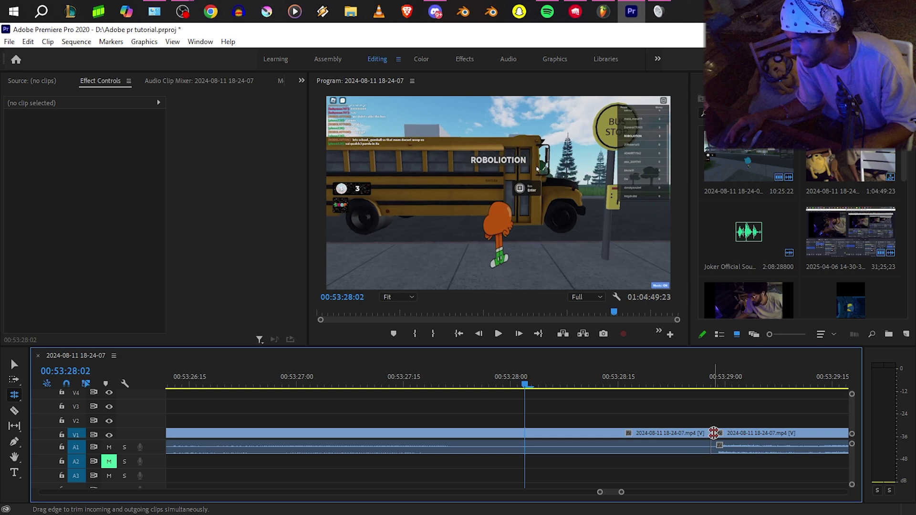
pyautogui.moveTo(711, 433); pyautogui.dragTo(488, 443)
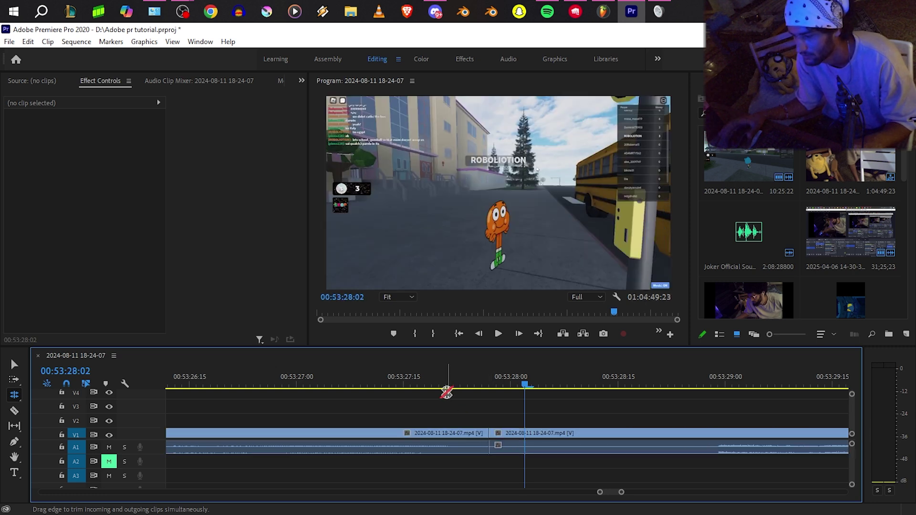
# Scrub past the rolled cut to 00:53:28:26 and look over the surrounding gameplay clips.
pyautogui.moveTo(446, 392); pyautogui.dragTo(704, 443)
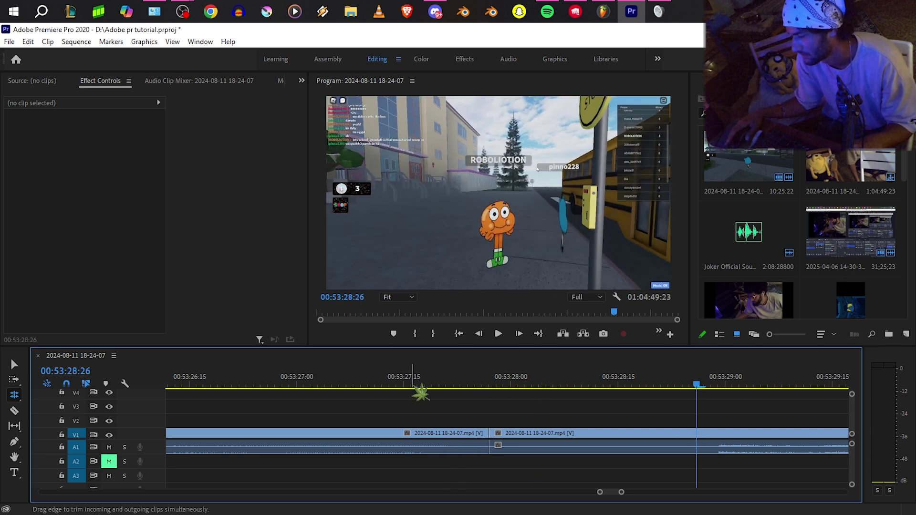
pyautogui.press('-')
pyautogui.press('-')
pyautogui.press('-')
pyautogui.press('-')
pyautogui.scroll(15, 416, 466)
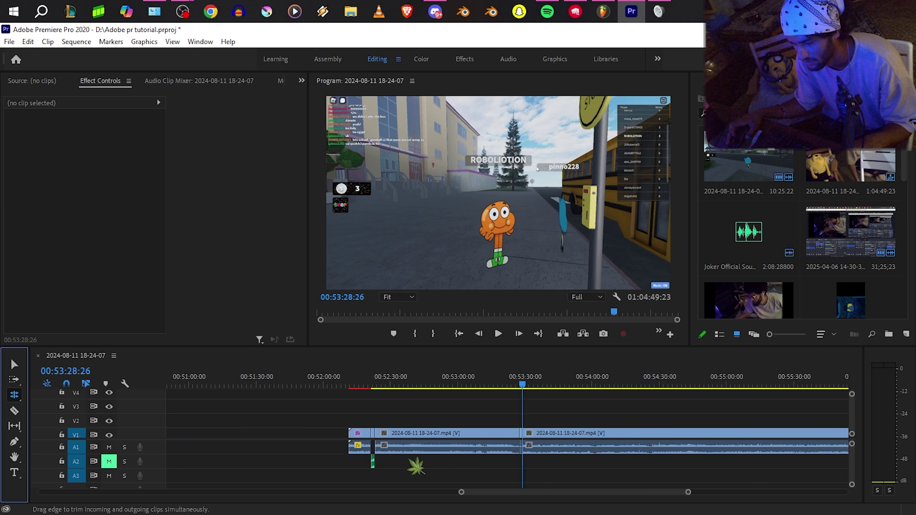
# Try rolling the stacked clips' cut near 00:49:22 to about 00:49:20 and 00:49:26 with Rolling Edit, and undo the rolls.
pyautogui.scroll(2, 389, 417)
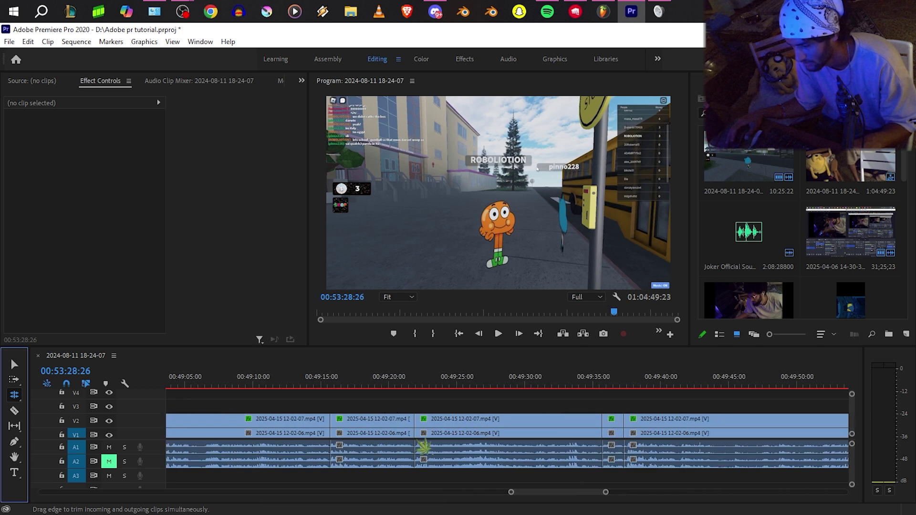
pyautogui.click(413, 432)
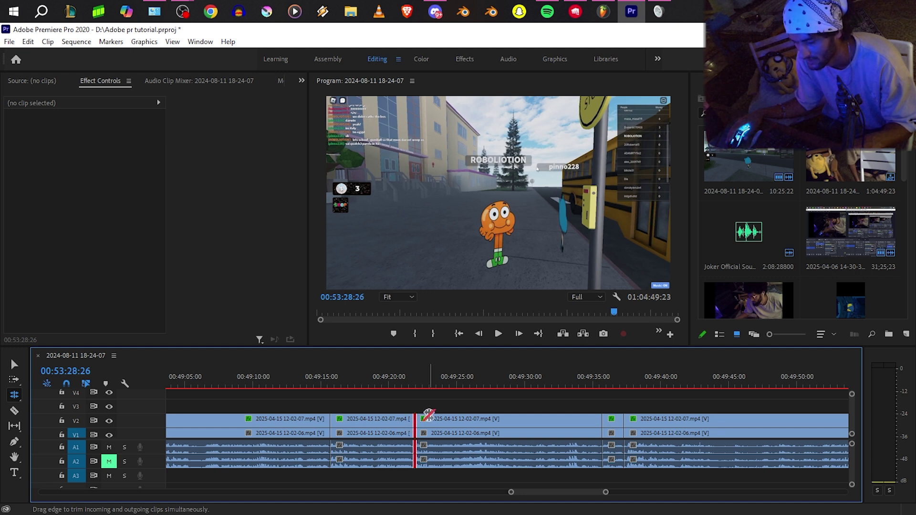
pyautogui.moveTo(414, 426); pyautogui.dragTo(394, 429)
pyautogui.scroll(2, 359, 446)
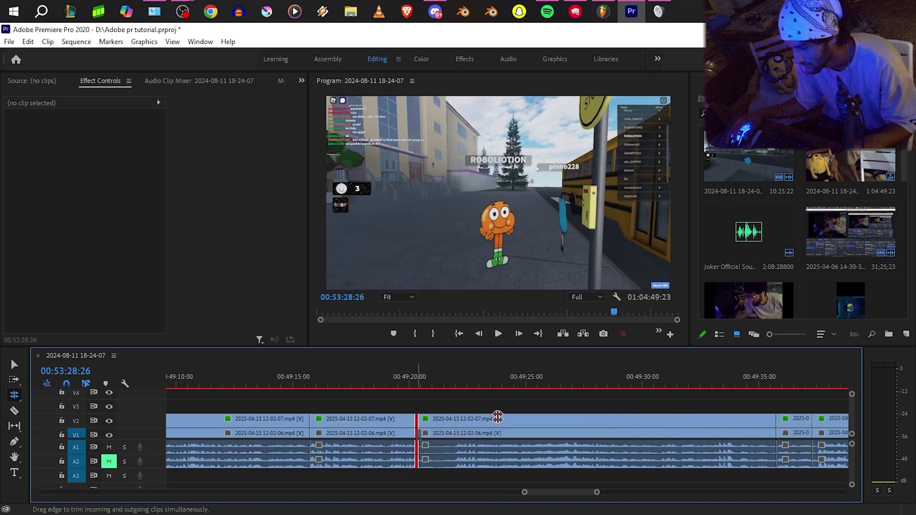
pyautogui.moveTo(498, 417); pyautogui.dragTo(642, 443)
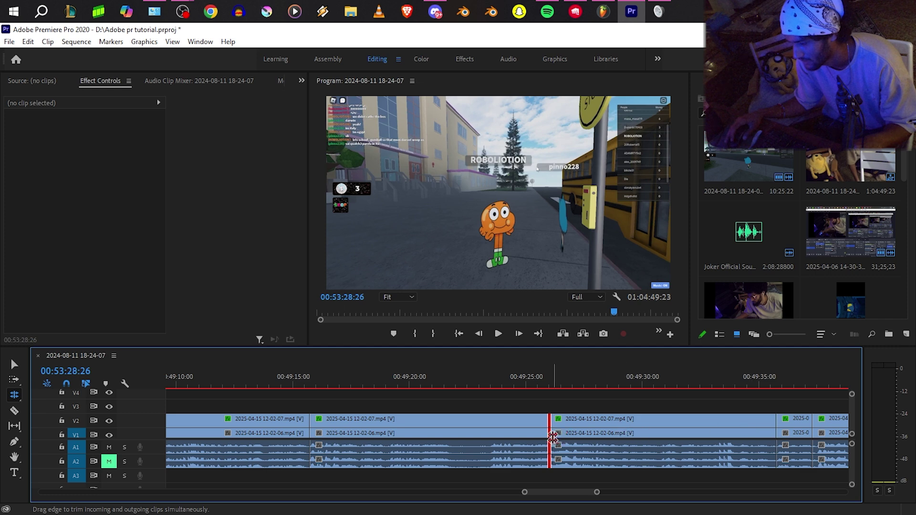
pyautogui.moveTo(549, 430); pyautogui.dragTo(426, 443)
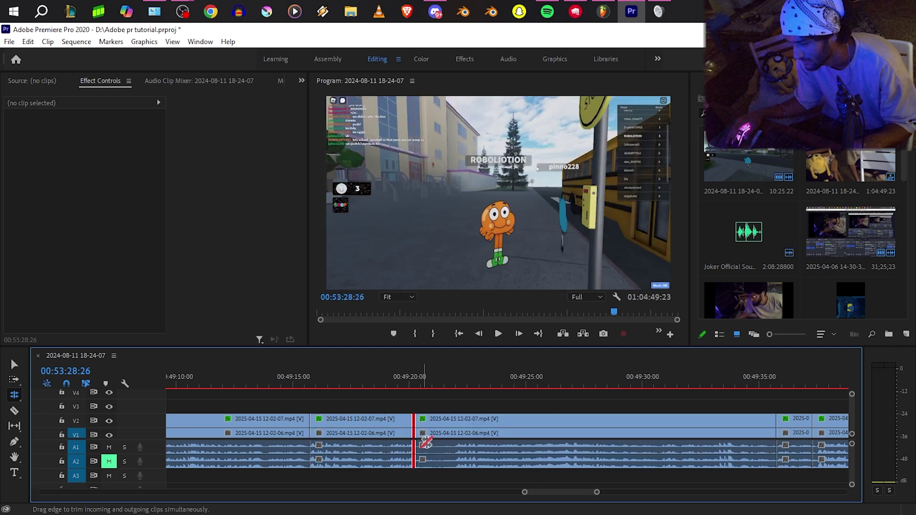
pyautogui.hotkey('ctrl', 'z')
pyautogui.hotkey('ctrl', 'z')
pyautogui.hotkey('ctrl', 'z')
pyautogui.hotkey('ctrl', 'z')
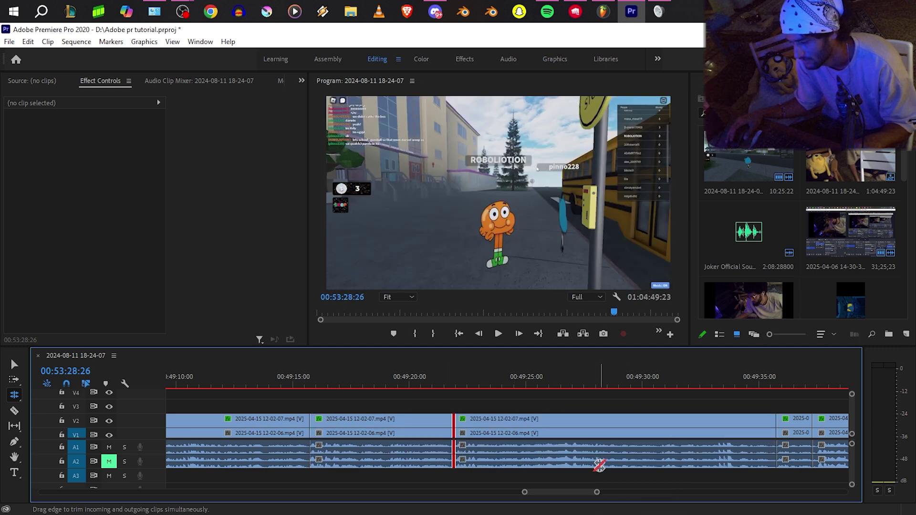
# Switch back to the Selection tool and move the playhead to the empty stretch past the last clip, at about 01:06:54:19.
pyautogui.scroll(-2, 543, 458)
pyautogui.scroll(-5, 393, 438)
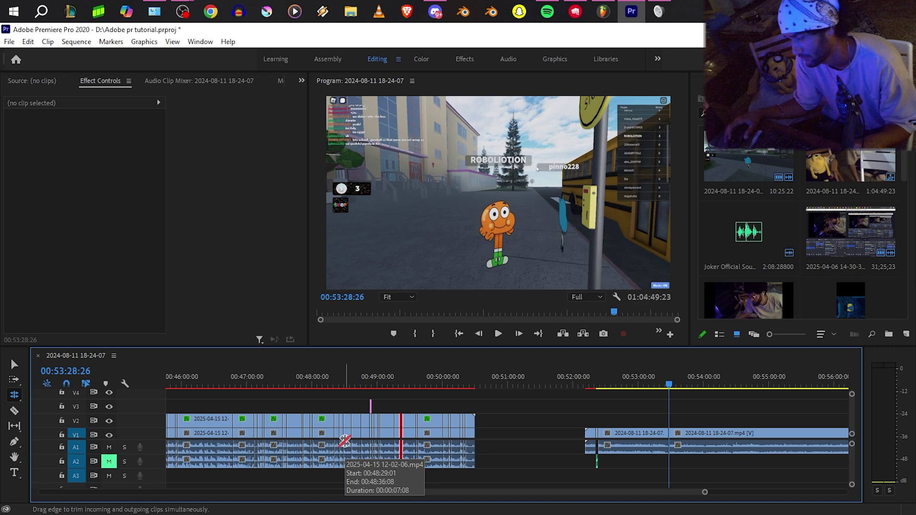
pyautogui.scroll(-2, 557, 401)
pyautogui.press('v')
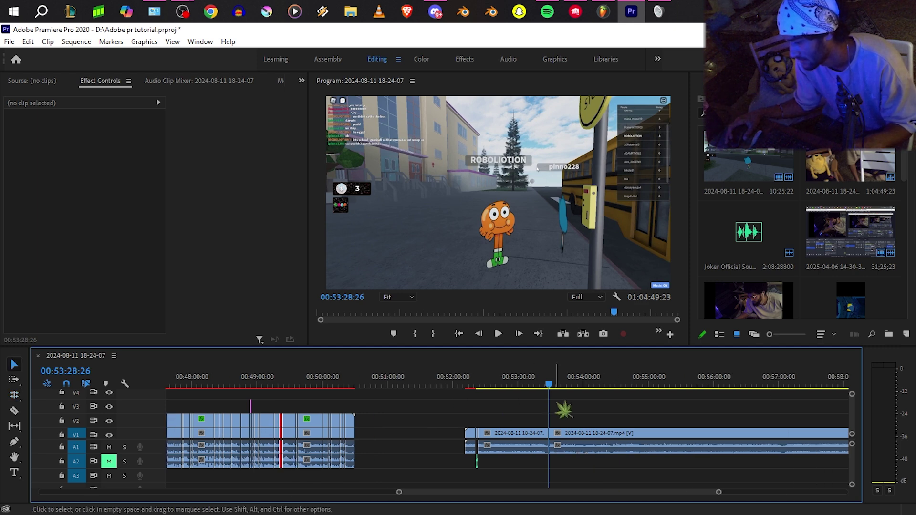
pyautogui.scroll(-2, 557, 400)
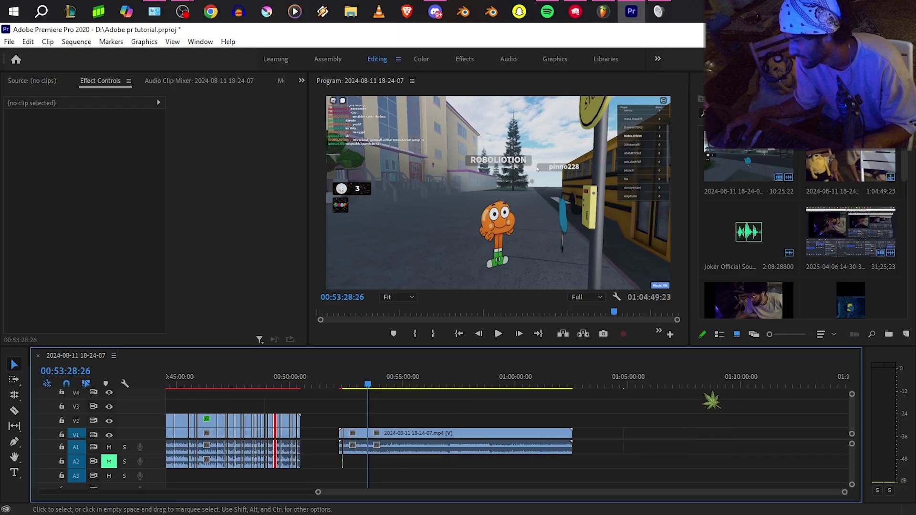
pyautogui.click(671, 384)
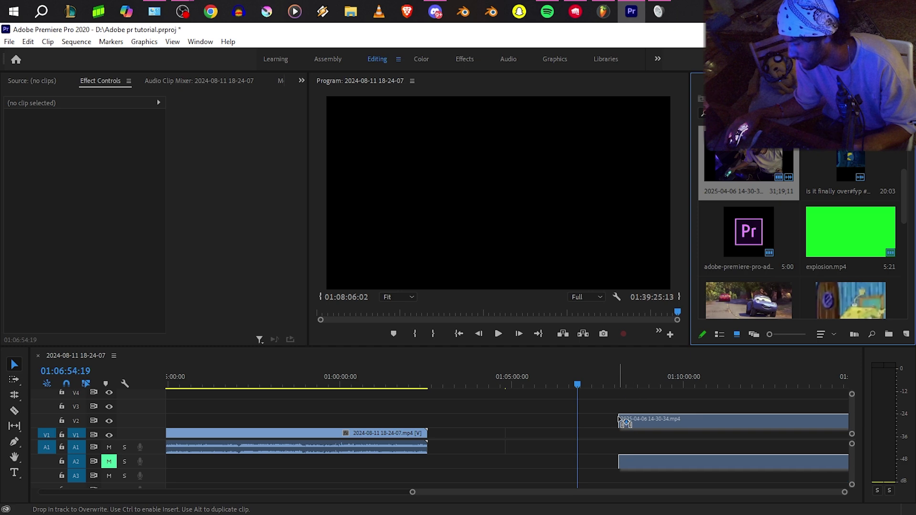
# Switch to File Explorer's OBS Recordings folder, check both OBS windows, and return to the start of the recordings list.
pyautogui.click(355, 10)
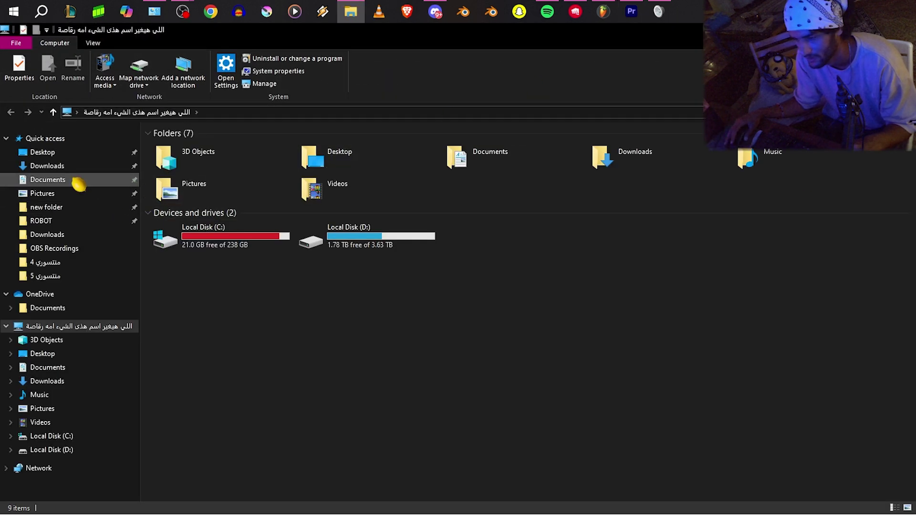
pyautogui.click(55, 248)
pyautogui.moveTo(198, 22)
pyautogui.click(226, 58)
pyautogui.click(191, 17)
pyautogui.click(160, 67)
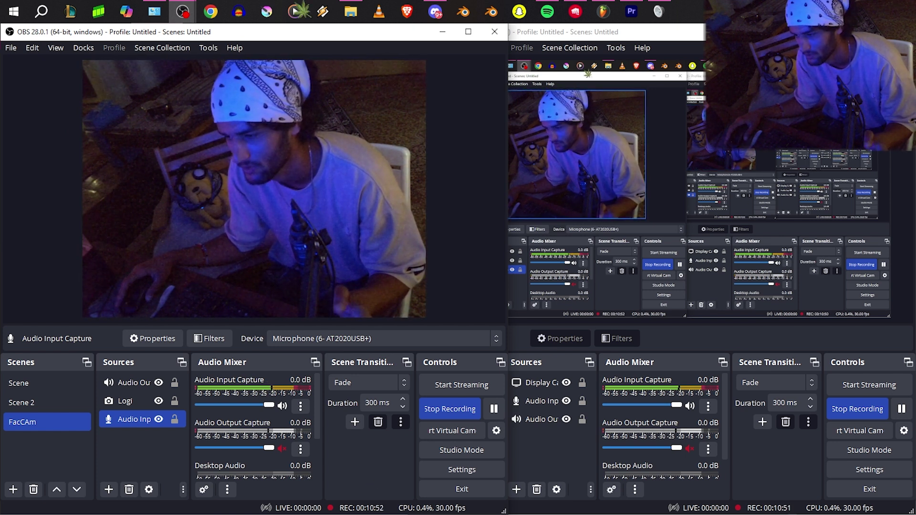
pyautogui.click(350, 12)
pyautogui.scroll(10, 325, 222)
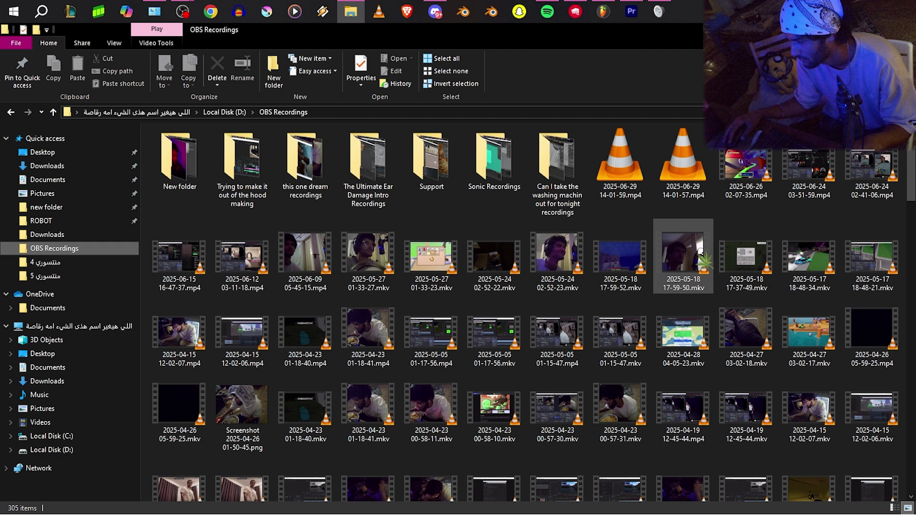
pyautogui.click(699, 251)
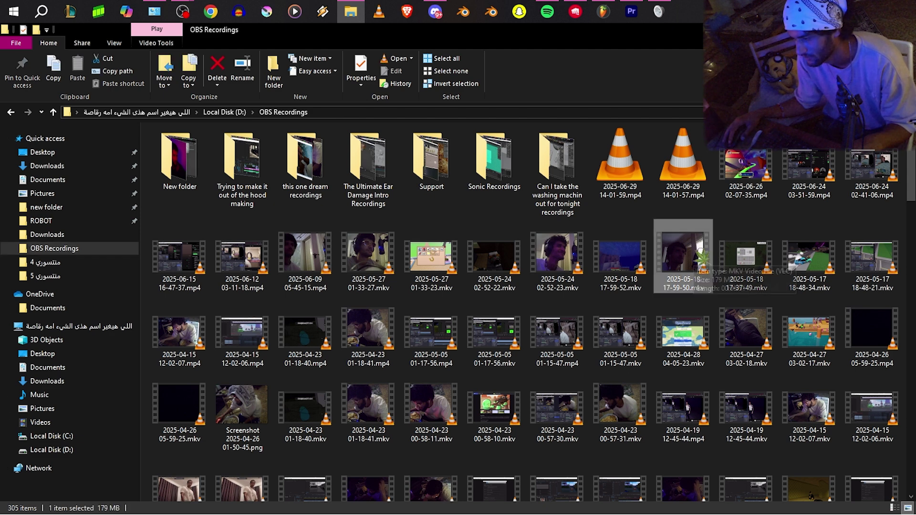
pyautogui.doubleClick(700, 255)
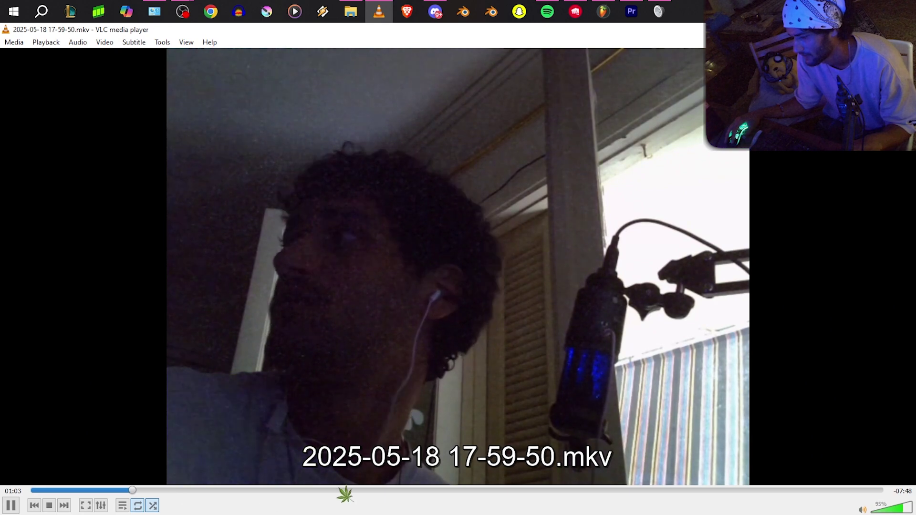
pyautogui.hotkey('alt', 'Tab')
pyautogui.click(750, 277)
pyautogui.doubleClick(750, 276)
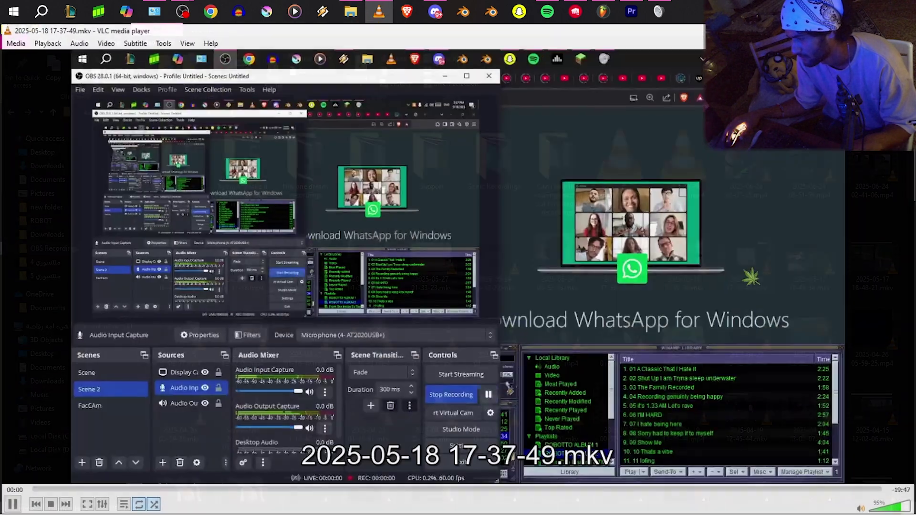
pyautogui.click(463, 491)
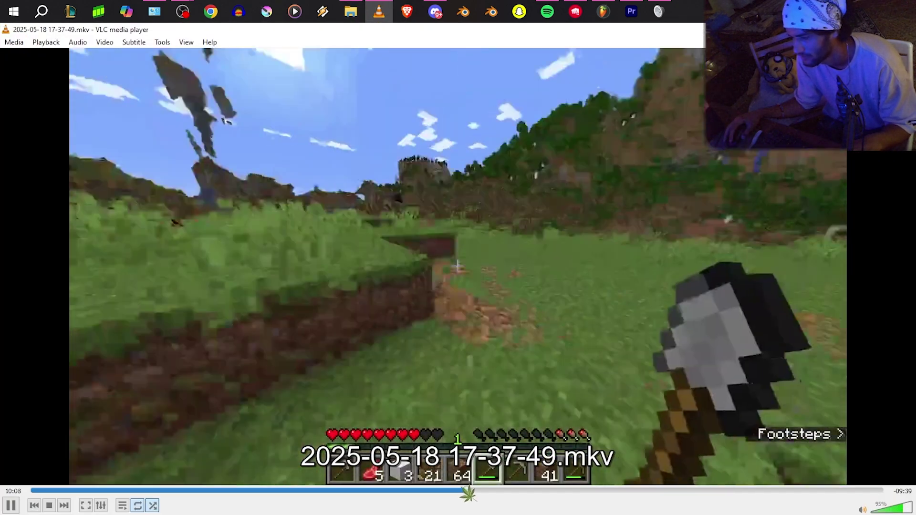
pyautogui.hotkey('alt', 'Tab')
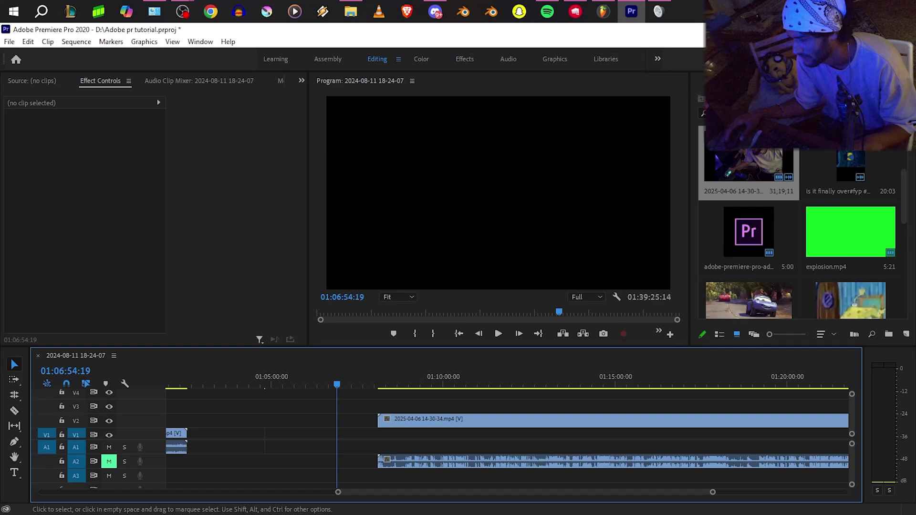
pyautogui.scroll(-5, 911, 200)
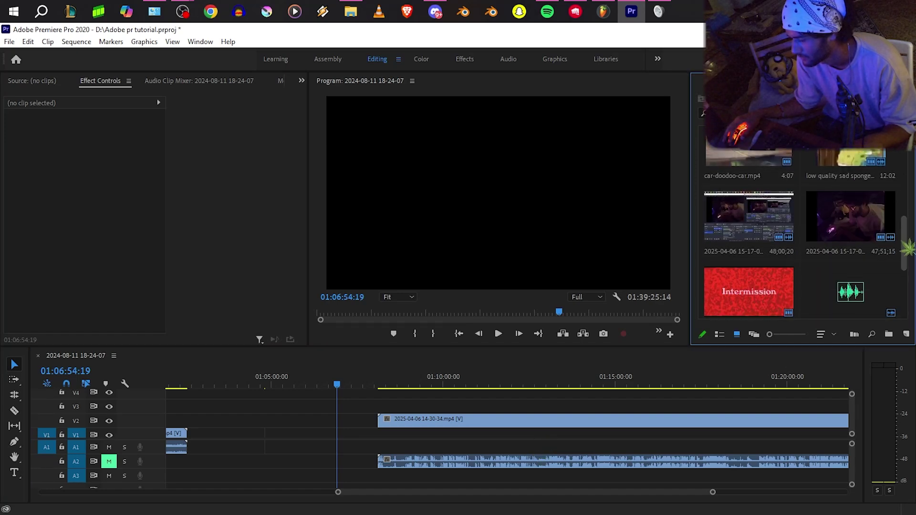
pyautogui.moveTo(913, 264); pyautogui.dragTo(909, 288)
pyautogui.hotkey('ctrl', 'z')
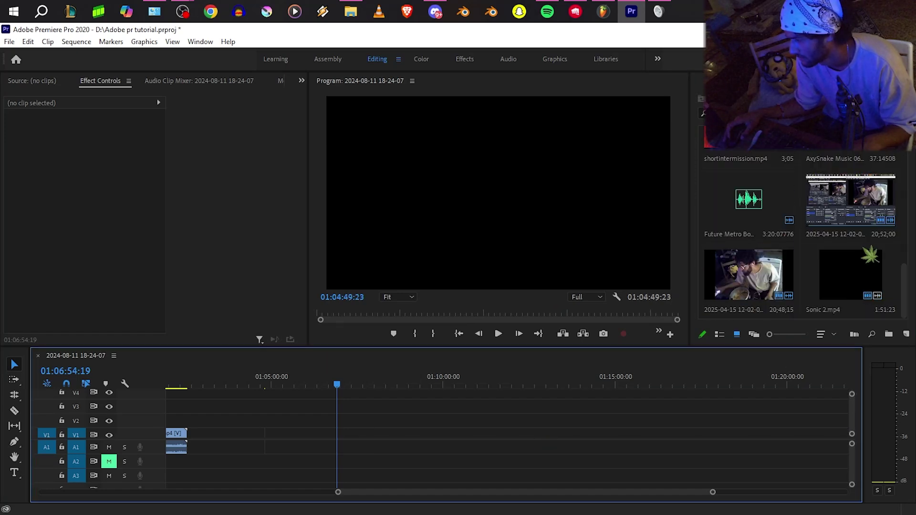
pyautogui.moveTo(716, 291); pyautogui.dragTo(427, 424)
pyautogui.click(443, 381)
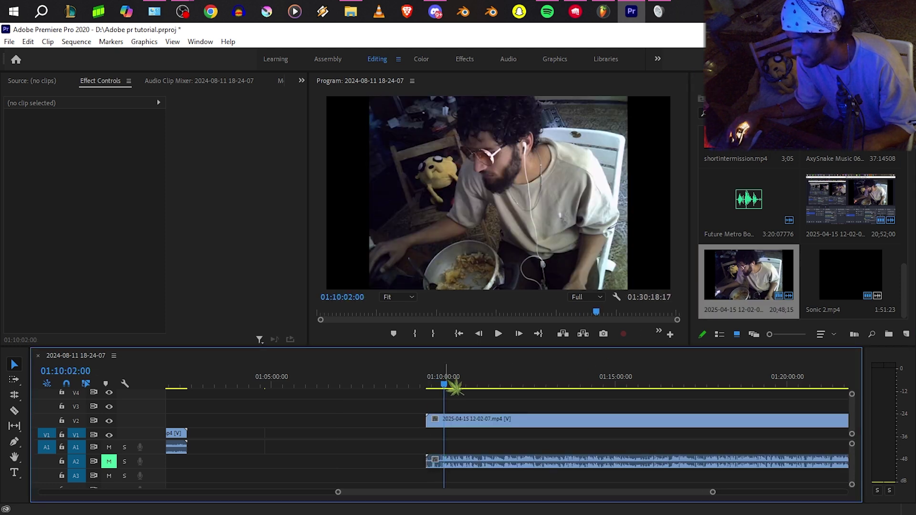
pyautogui.moveTo(852, 204); pyautogui.dragTo(427, 448)
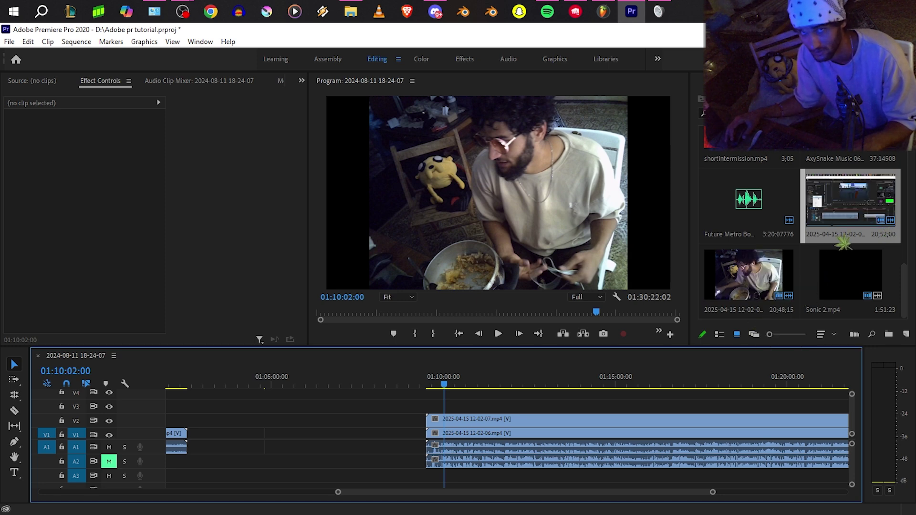
pyautogui.scroll(3, 417, 444)
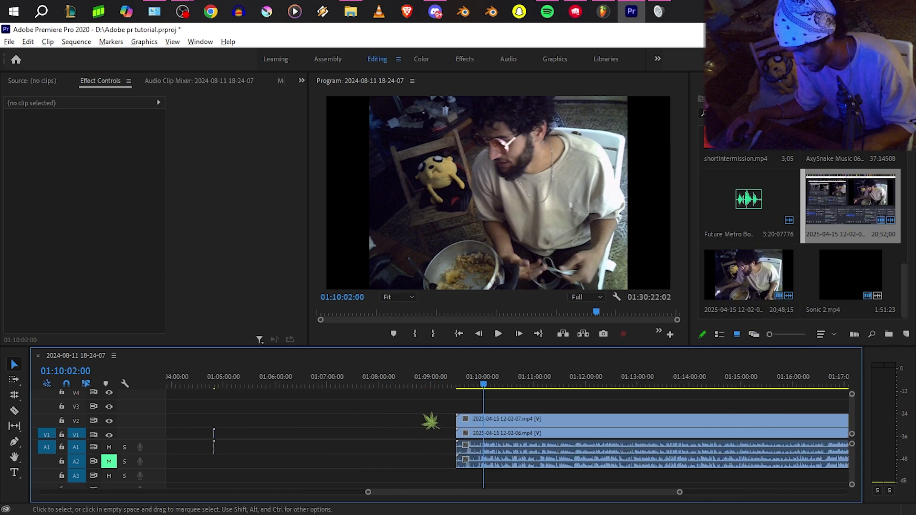
pyautogui.scroll(6, 471, 421)
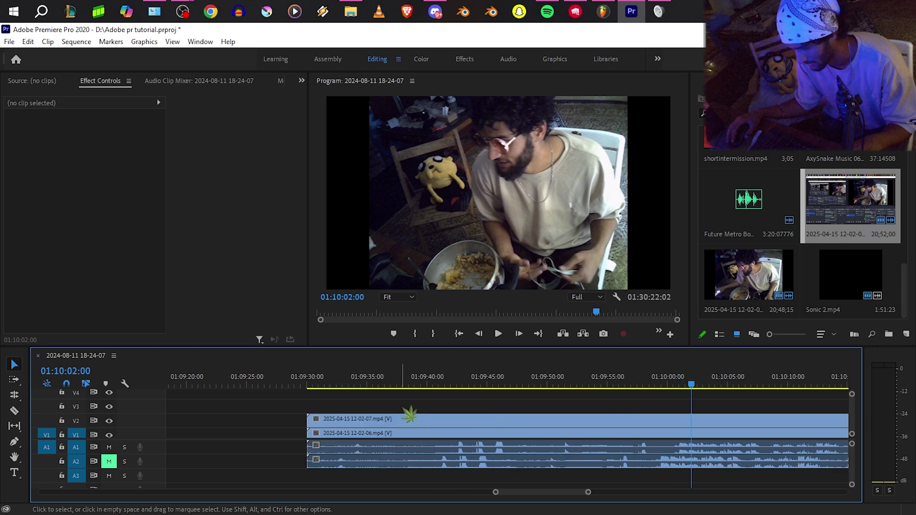
pyautogui.scroll(-2, 514, 397)
pyautogui.click(511, 437)
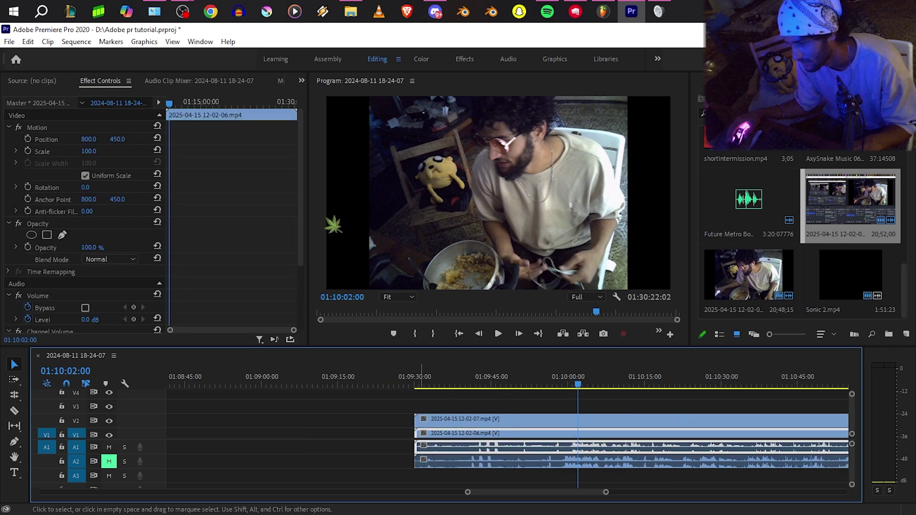
pyautogui.moveTo(191, 104); pyautogui.dragTo(422, 117)
pyautogui.moveTo(322, 122); pyautogui.dragTo(451, 135)
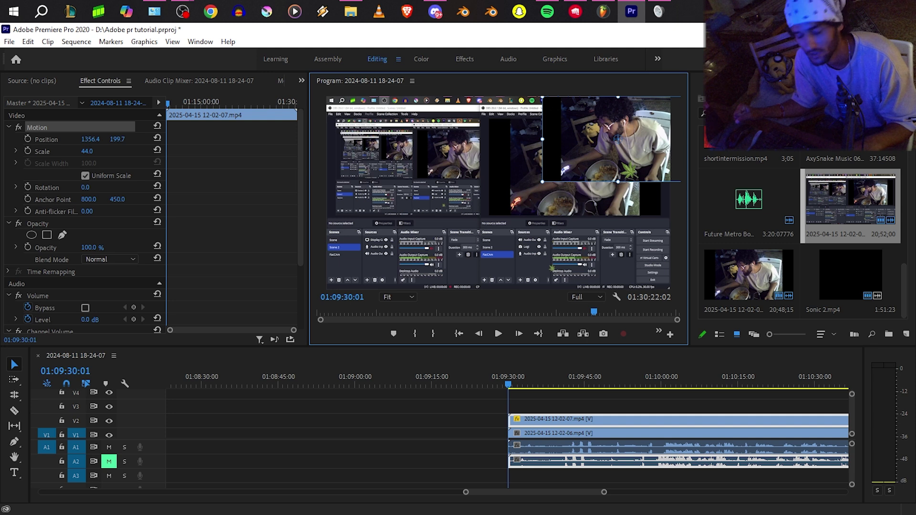
pyautogui.scroll(3, 598, 467)
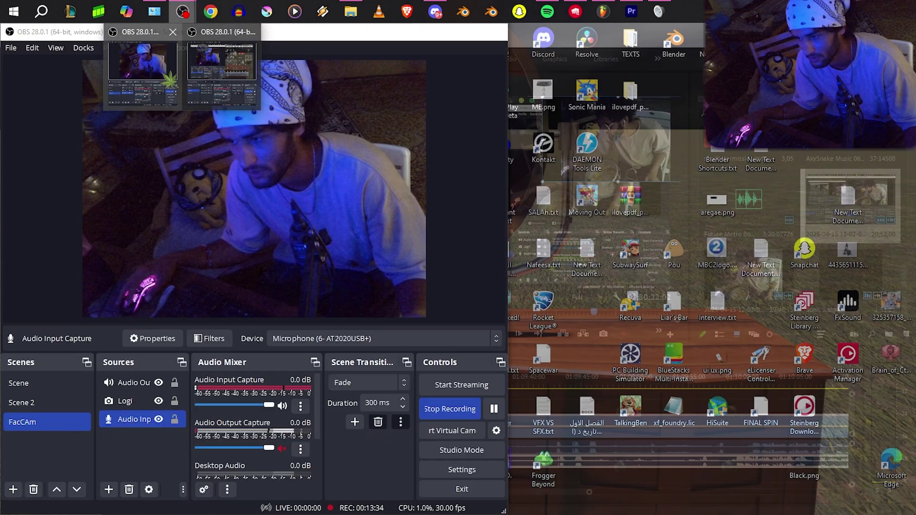
# Switch to the two OBS windows and, in the Scene 2 window's mixer, unmute Audio Input Capture and mute Audio Output Capture.
pyautogui.click(183, 12)
pyautogui.moveTo(182, 11)
pyautogui.click(239, 61)
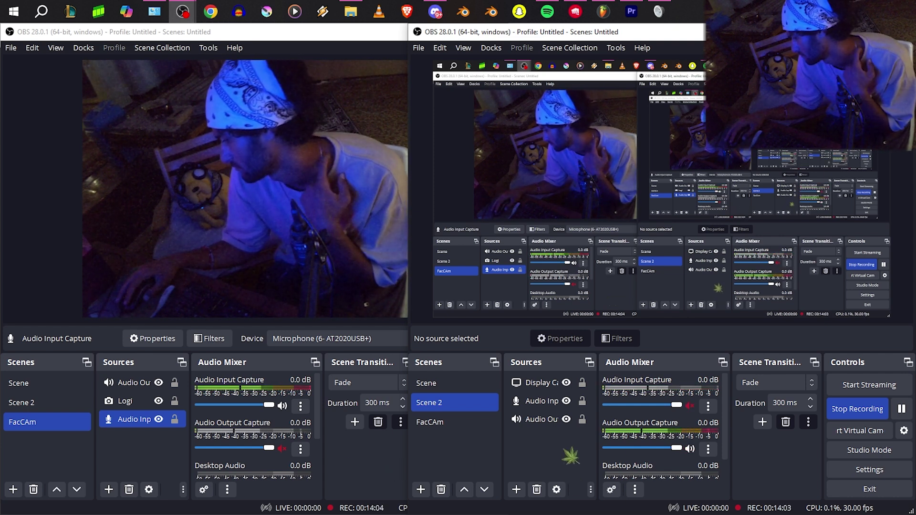
pyautogui.click(690, 449)
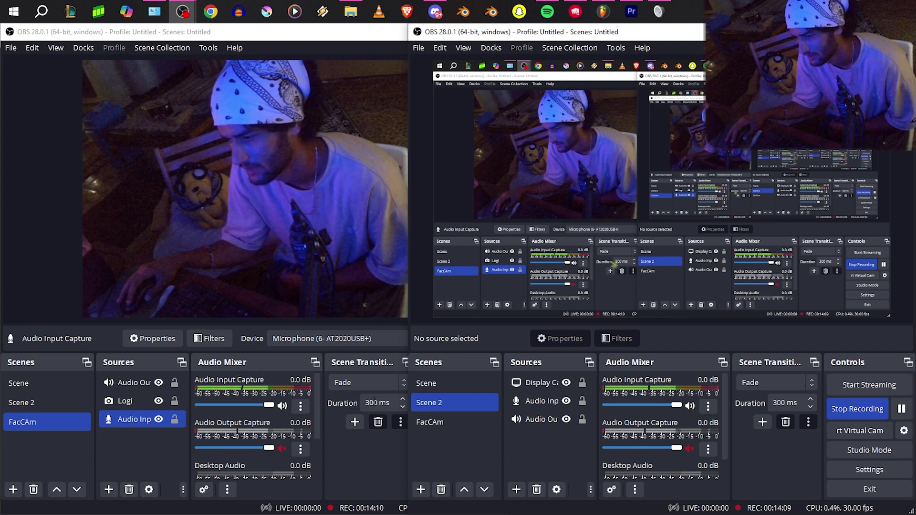
pyautogui.click(350, 458)
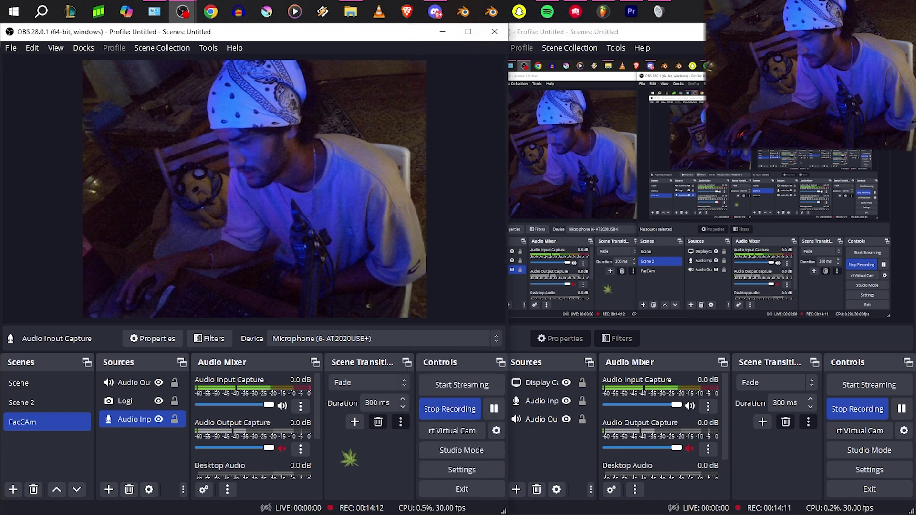
pyautogui.click(528, 462)
pyautogui.click(304, 424)
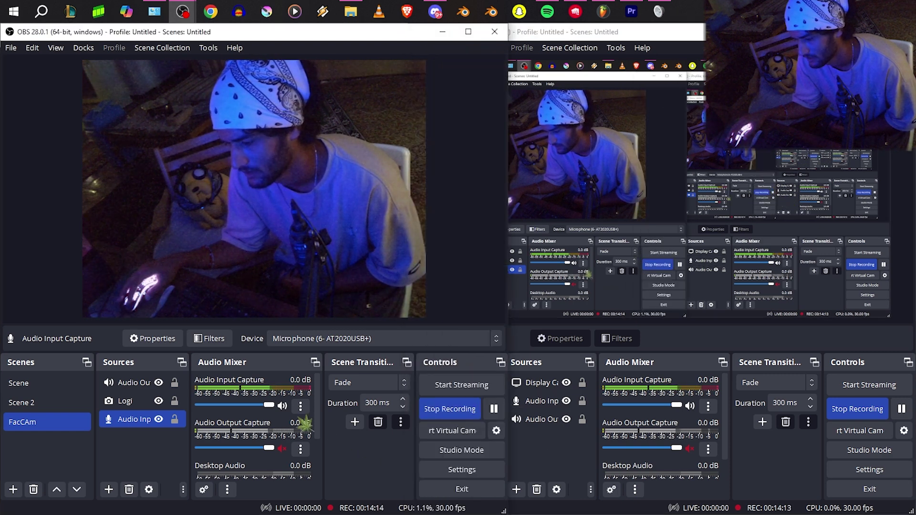
# In the Scene 2 OBS window, mute Audio Input Capture and unmute Audio Output Capture, and bring the FacCAm window forward.
pyautogui.click(619, 415)
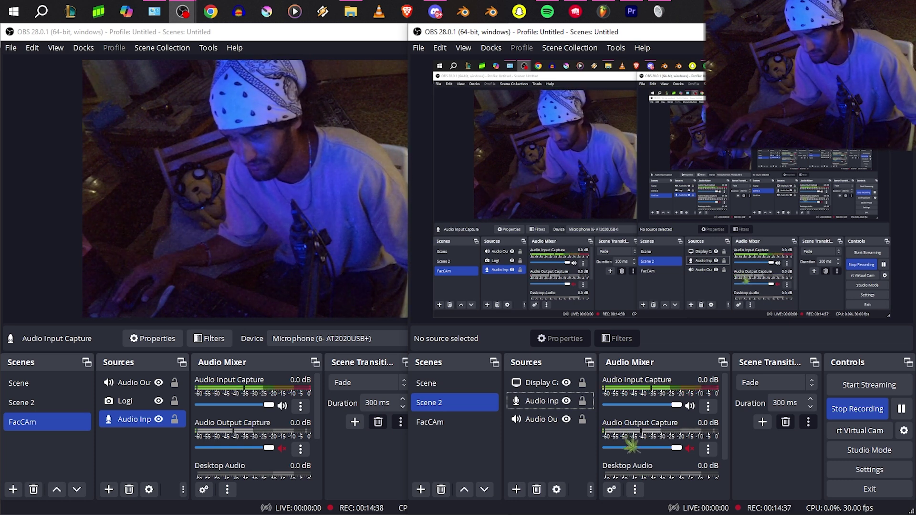
pyautogui.click(689, 406)
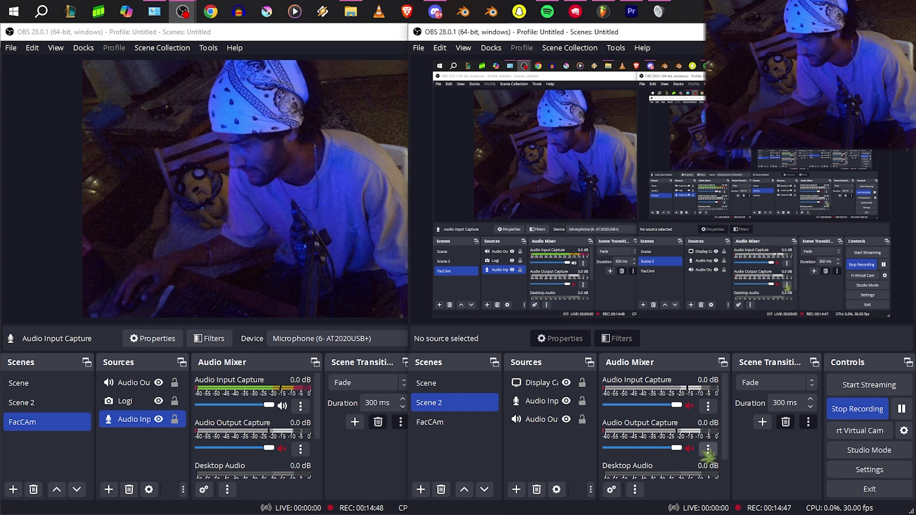
pyautogui.click(689, 448)
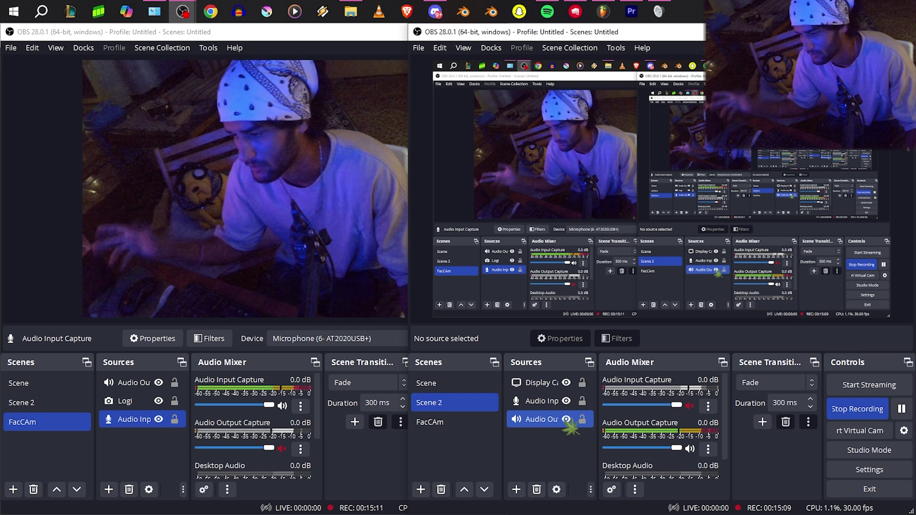
pyautogui.click(393, 465)
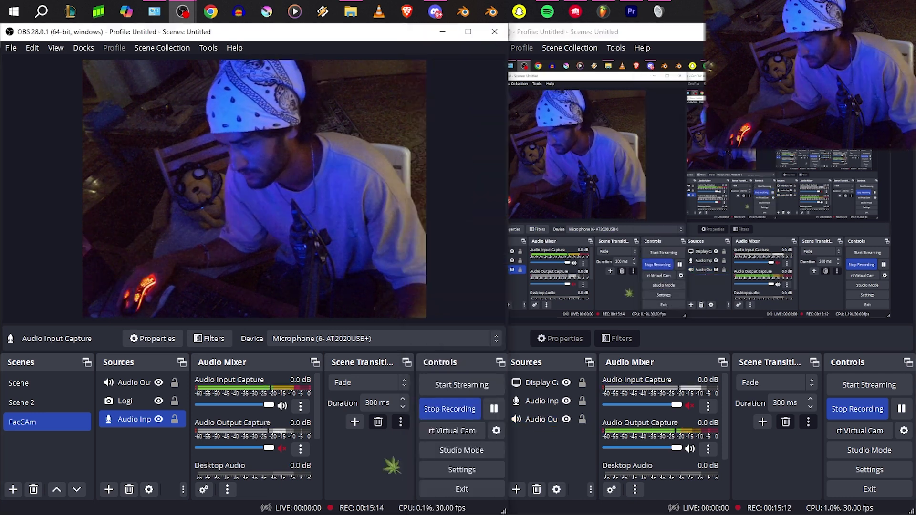
# Switch back to Premiere Pro and play the stacked clips from about 01:09:40 through the loud audio peaks.
pyautogui.click(536, 454)
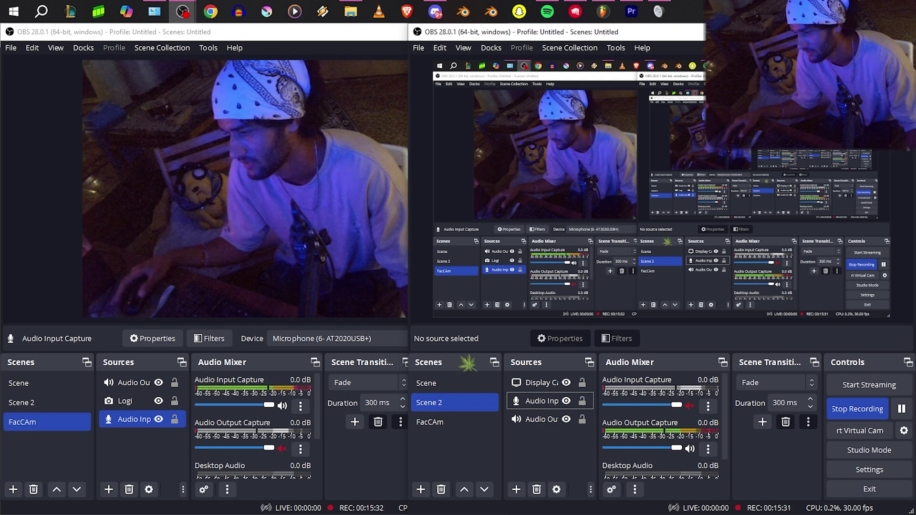
pyautogui.click(631, 11)
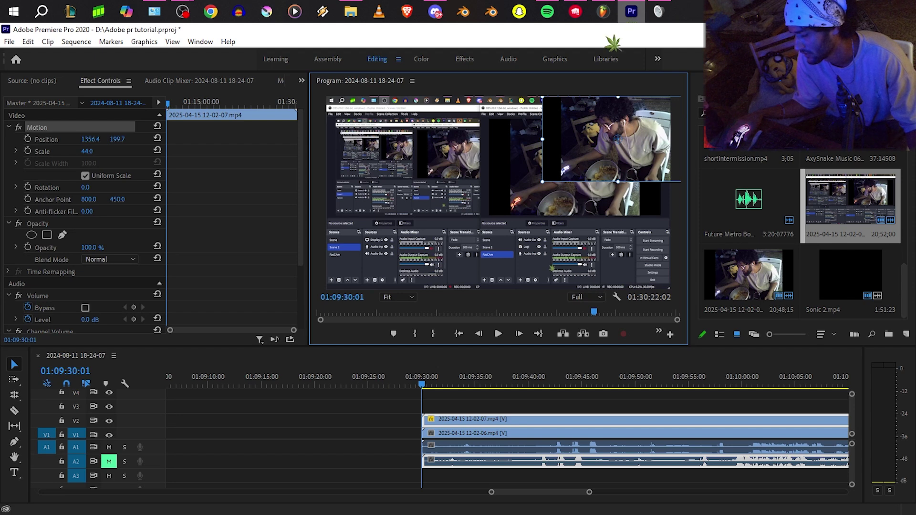
pyautogui.scroll(3, 538, 439)
pyautogui.moveTo(380, 384); pyautogui.dragTo(369, 386)
pyautogui.press('space')
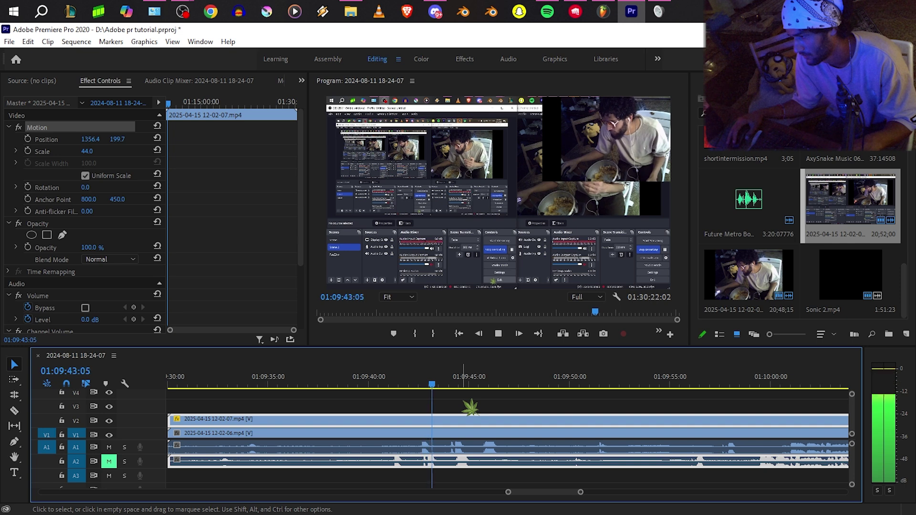
pyautogui.press('space')
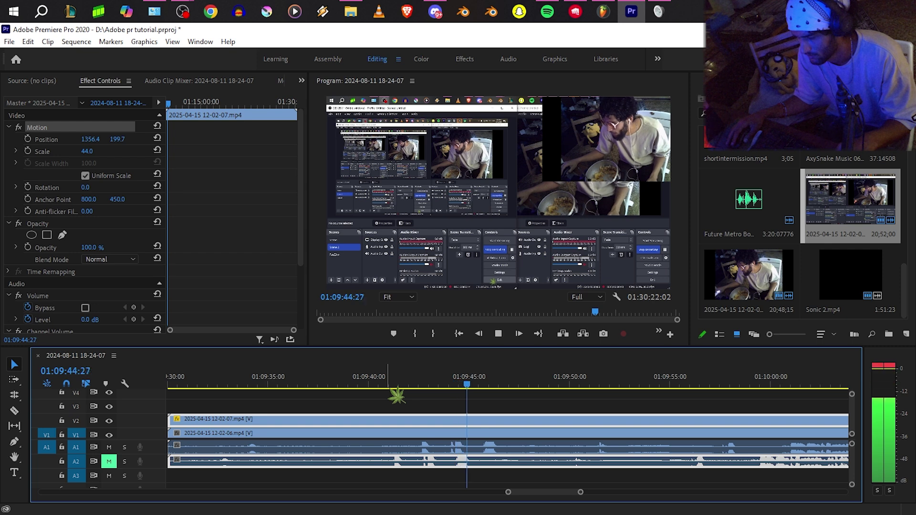
pyautogui.press('space')
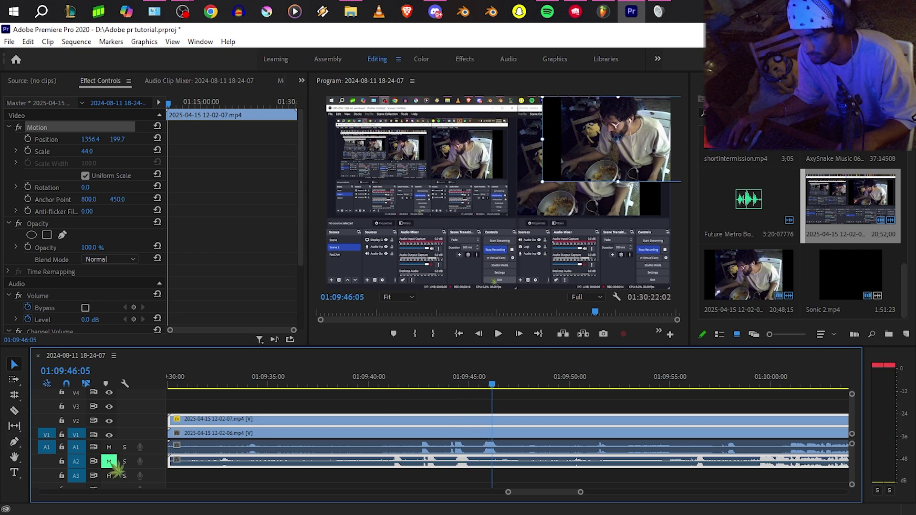
# Unmute audio track A2 and replay the peaks around 01:09:45 with both clips' audio.
pyautogui.click(109, 461)
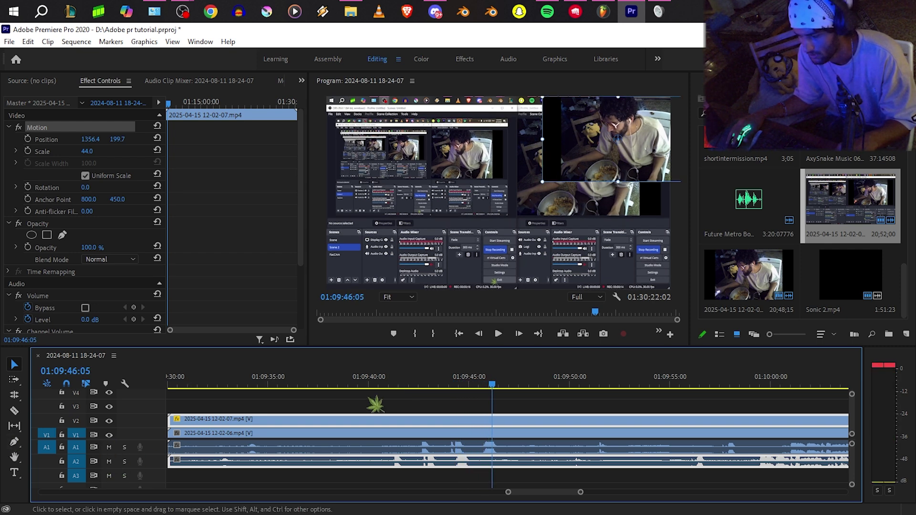
pyautogui.click(386, 381)
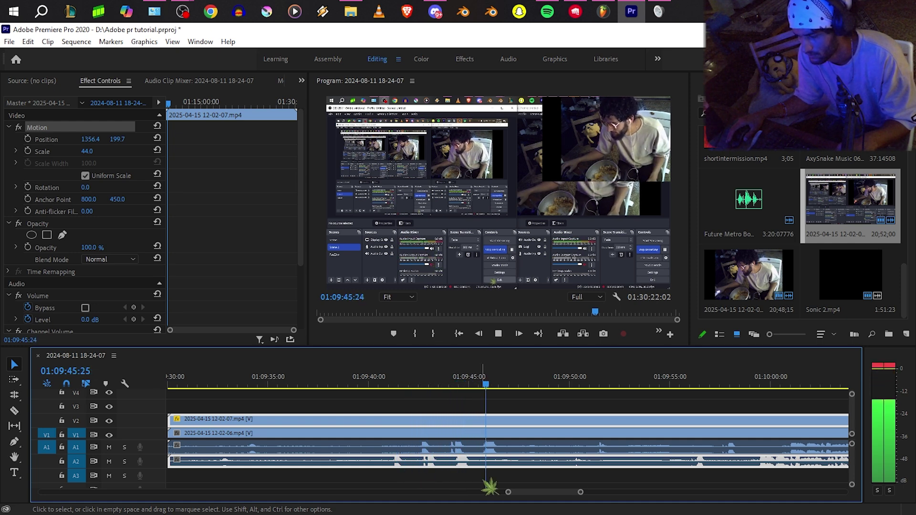
pyautogui.press('space')
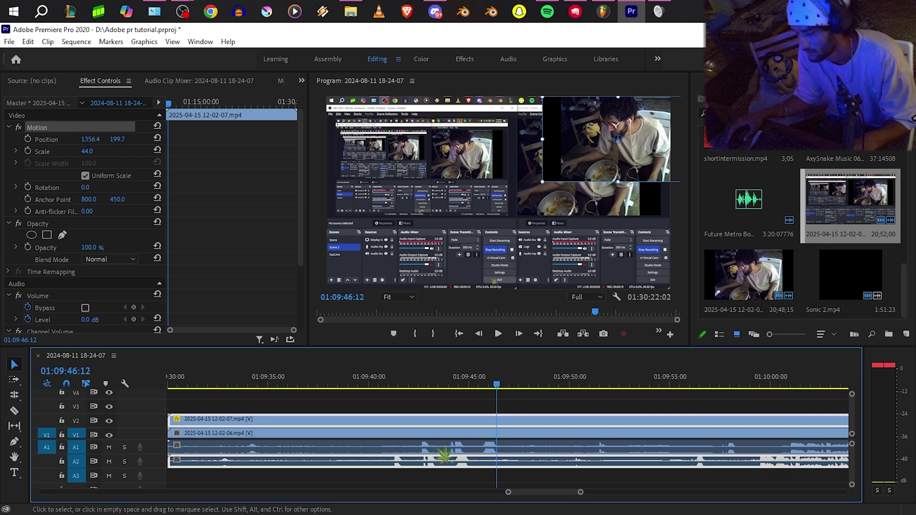
pyautogui.scroll(5, 440, 431)
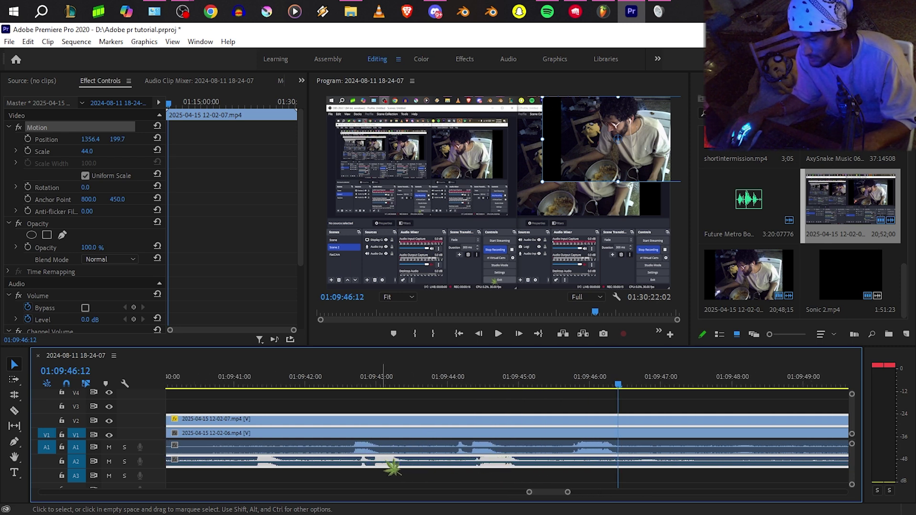
pyautogui.scroll(3, 477, 474)
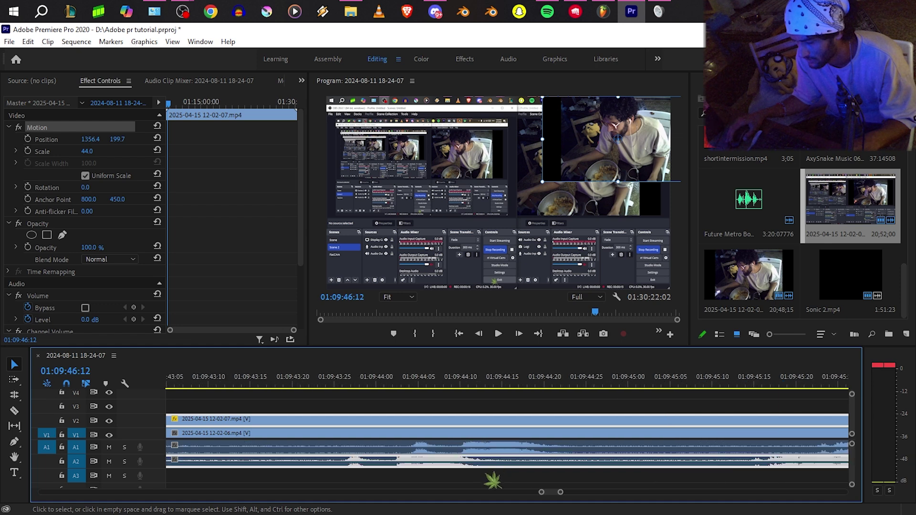
pyautogui.moveTo(354, 465); pyautogui.dragTo(419, 463)
pyautogui.scroll(2, 427, 472)
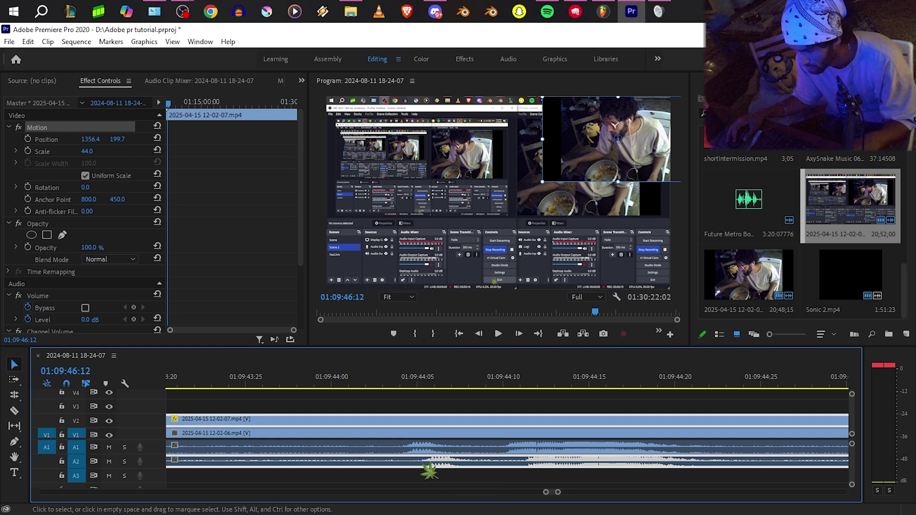
pyautogui.moveTo(426, 465); pyautogui.dragTo(411, 466)
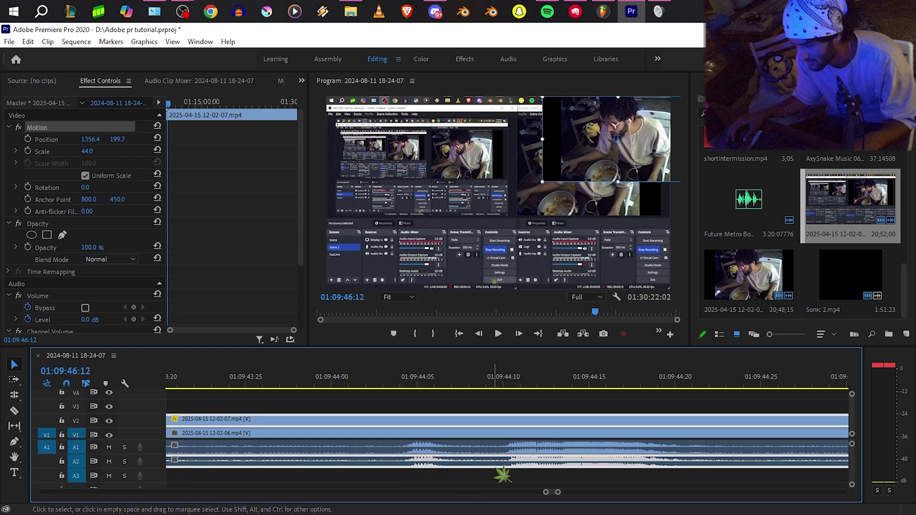
pyautogui.scroll(-4, 469, 479)
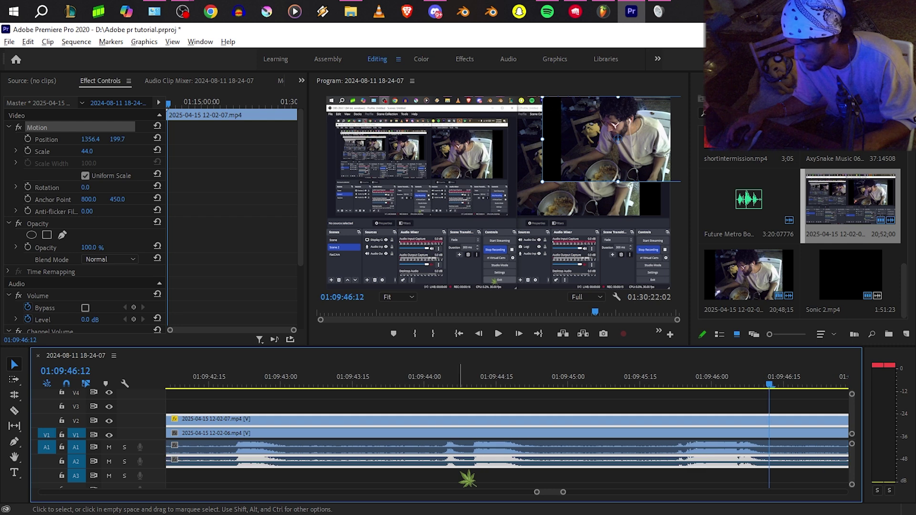
pyautogui.scroll(4, 477, 469)
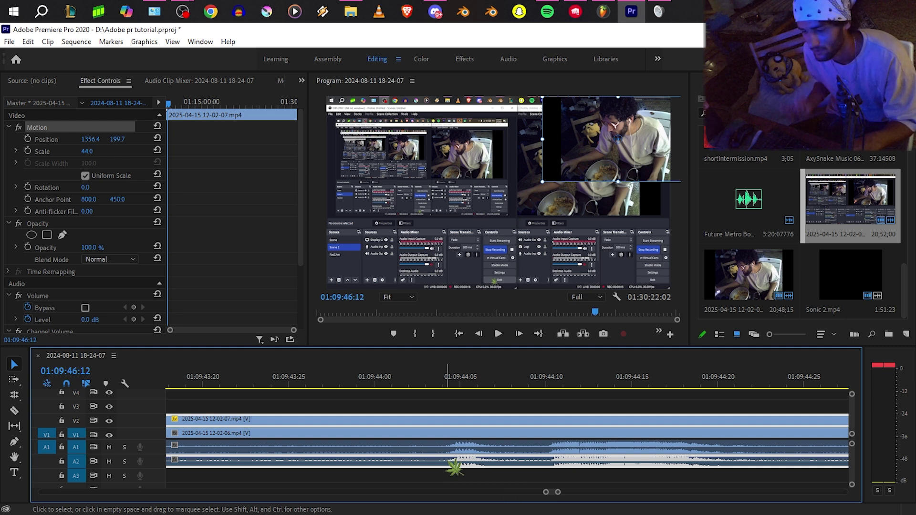
pyautogui.press('alt')
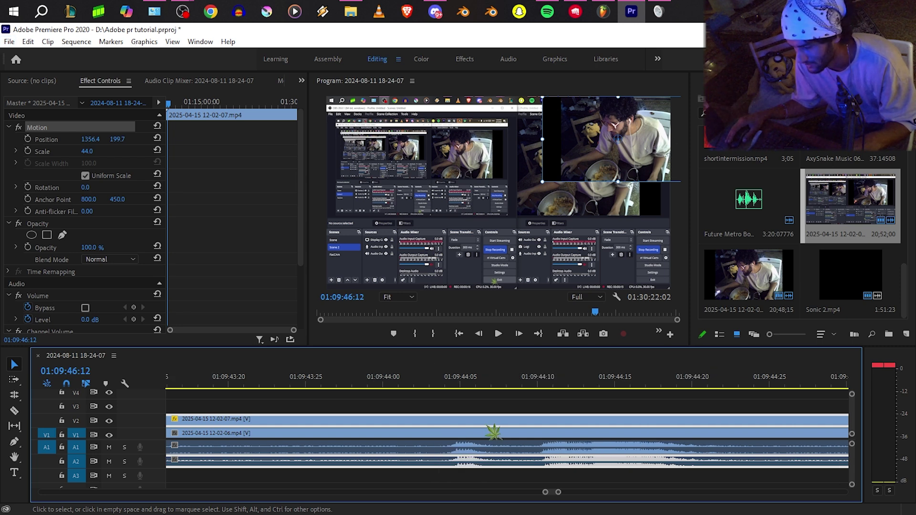
pyautogui.scroll(-6, 486, 470)
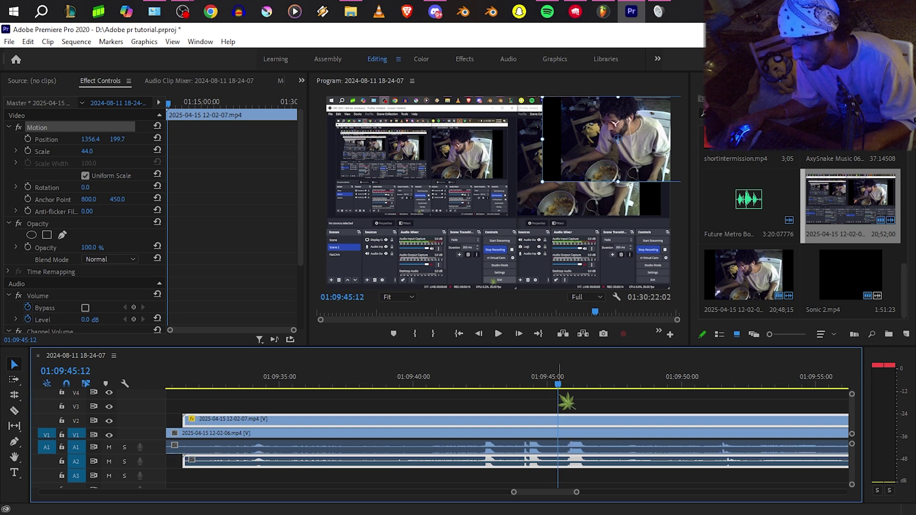
# Play the aligned clips from about 01:09:42 to check that the audio on A1 and A2 is in sync.
pyautogui.scroll(4, 548, 452)
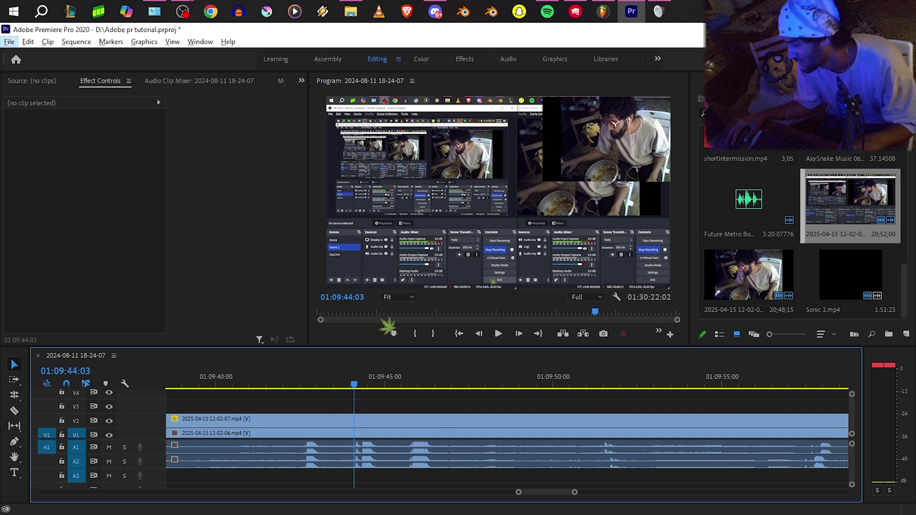
pyautogui.click(440, 381)
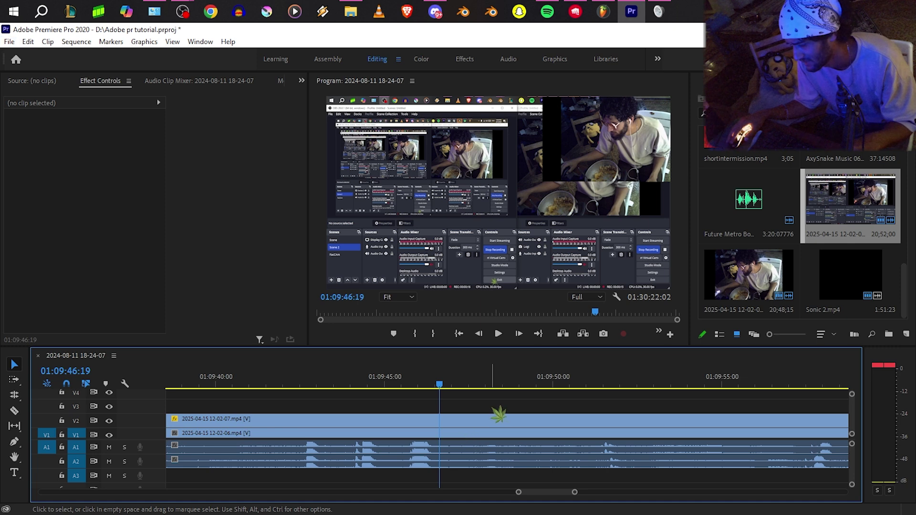
pyautogui.scroll(-3, 497, 416)
pyautogui.press('space')
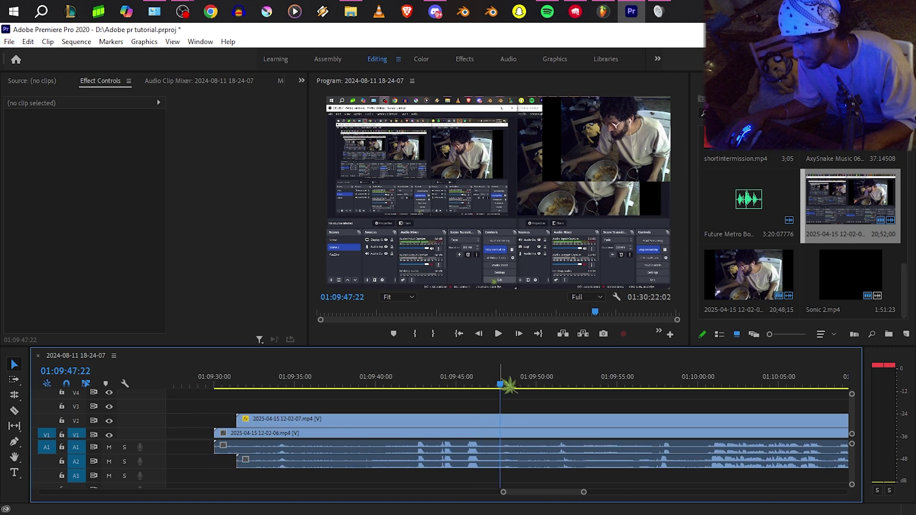
pyautogui.click(413, 400)
pyautogui.press('space')
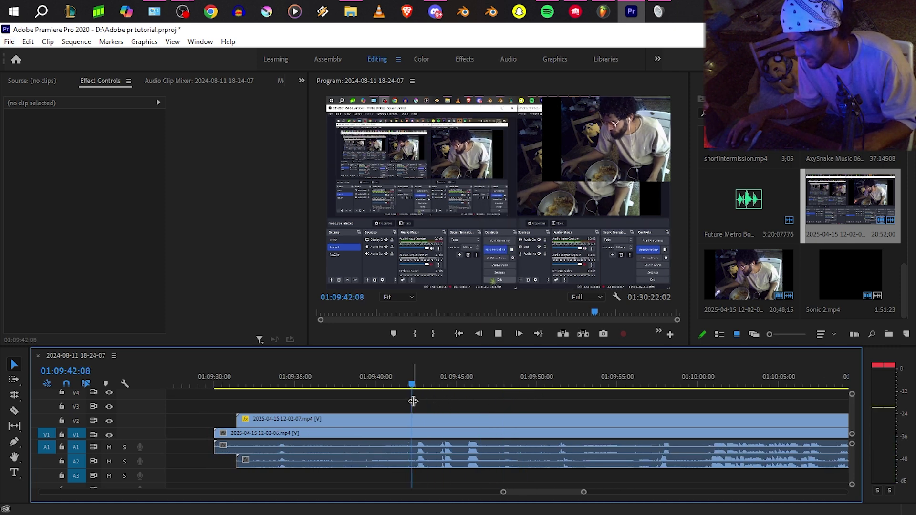
pyautogui.scroll(3, 444, 443)
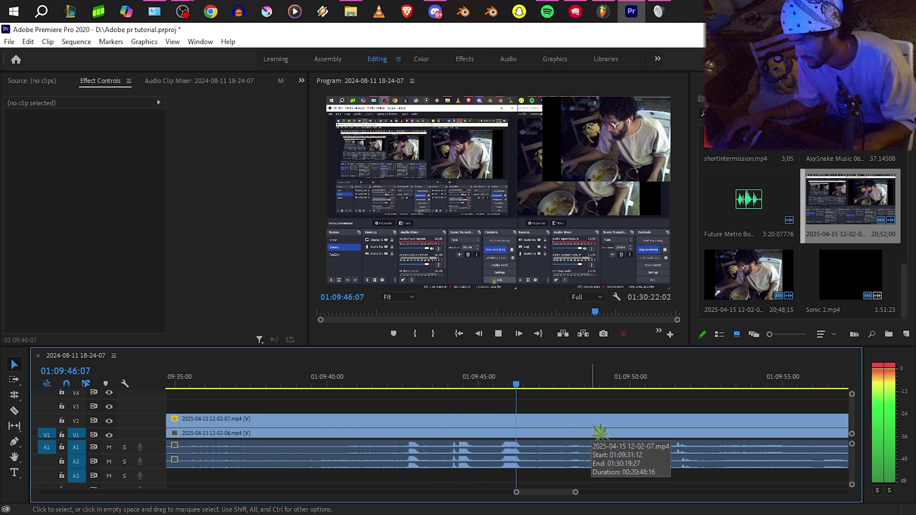
pyautogui.press('space')
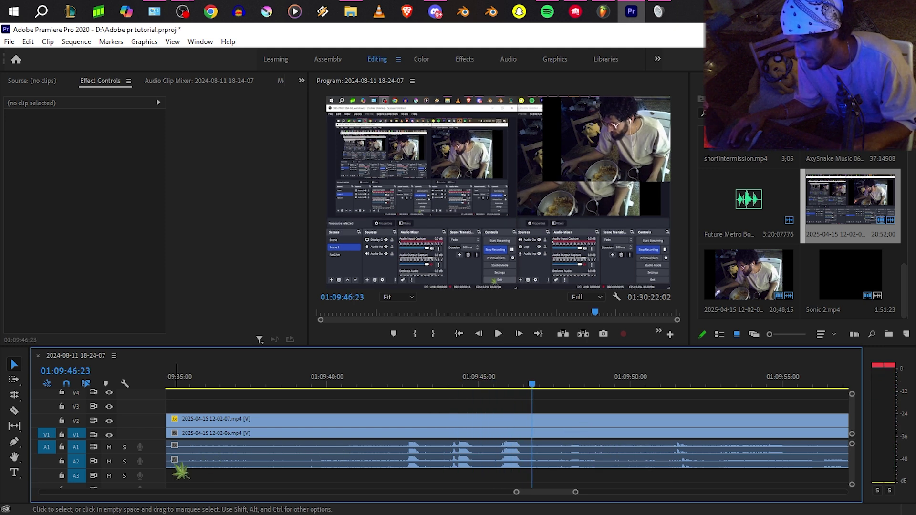
# Mute A2 and remove the part of both stacked clips before about 01:10:00 on all tracks.
pyautogui.click(109, 461)
pyautogui.scroll(-2, 557, 434)
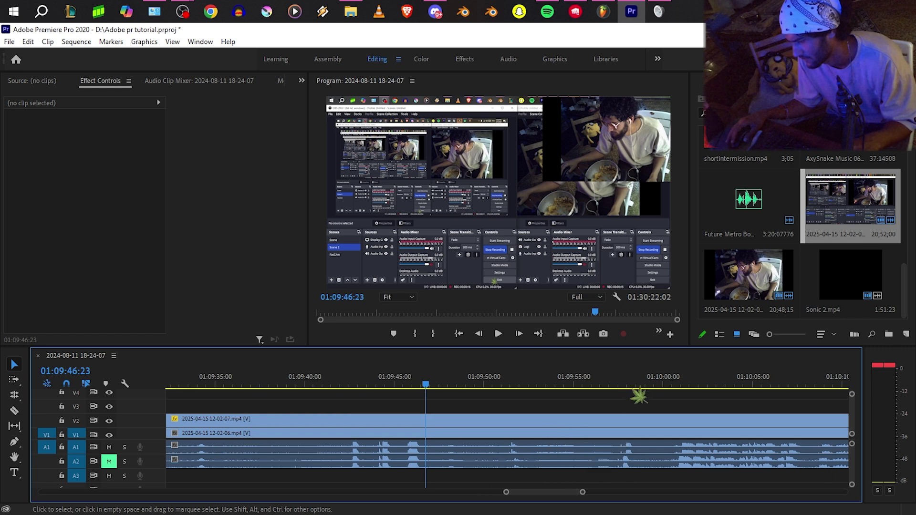
pyautogui.click(665, 384)
pyautogui.press('c')
pyautogui.keyDown('shift'); pyautogui.click(673, 426); pyautogui.keyUp('shift')
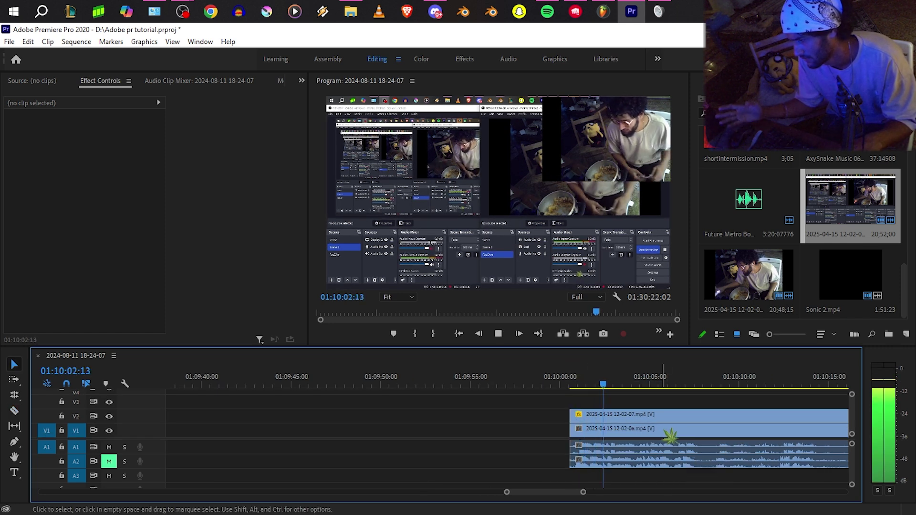
# Split both stacked clips and their audio at 01:10:18:16 with the Razor tool.
pyautogui.press('space')
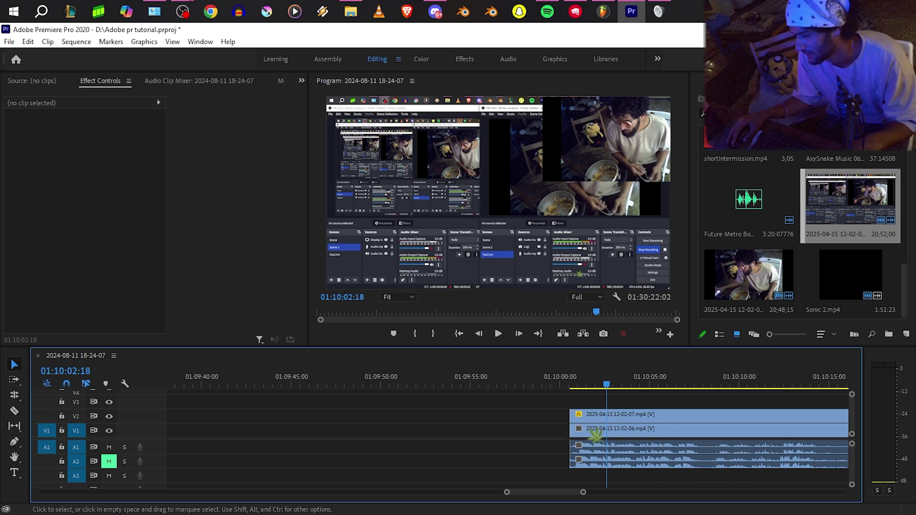
pyautogui.click(650, 384)
pyautogui.scroll(-5, 658, 395)
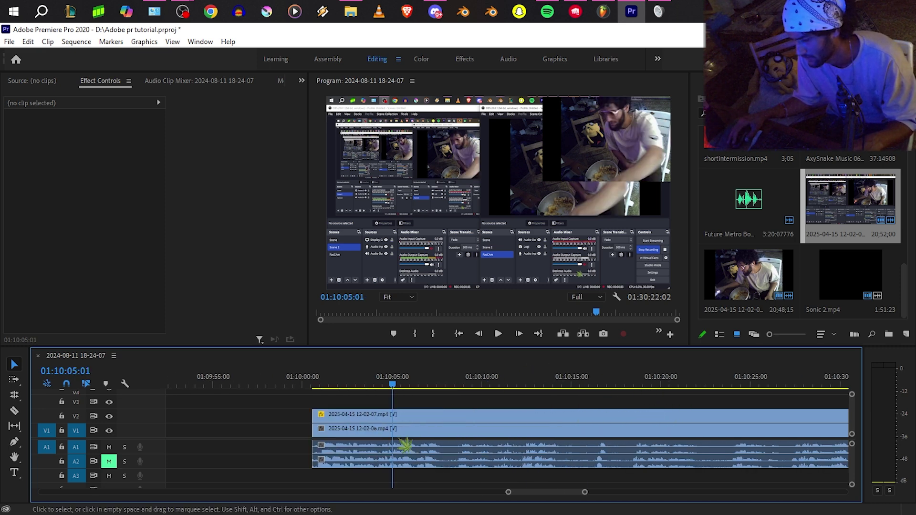
pyautogui.scroll(-2, 443, 483)
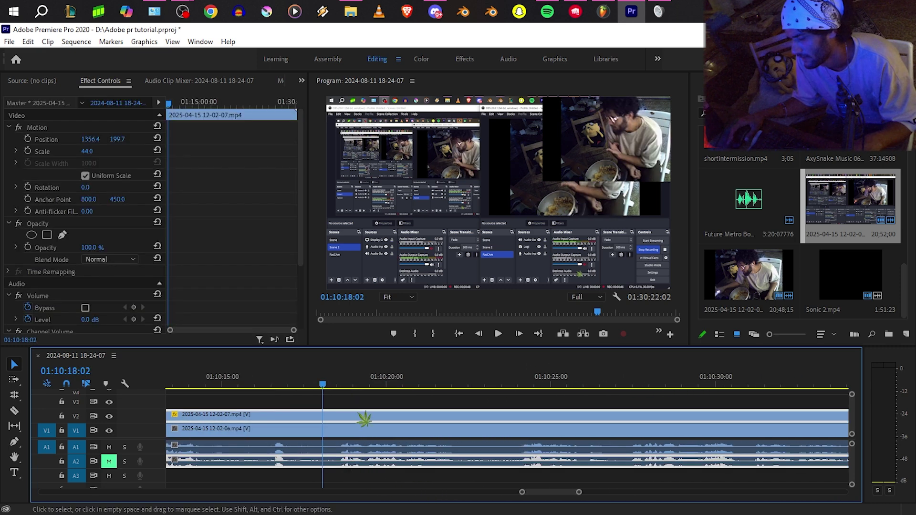
pyautogui.scroll(2, 364, 420)
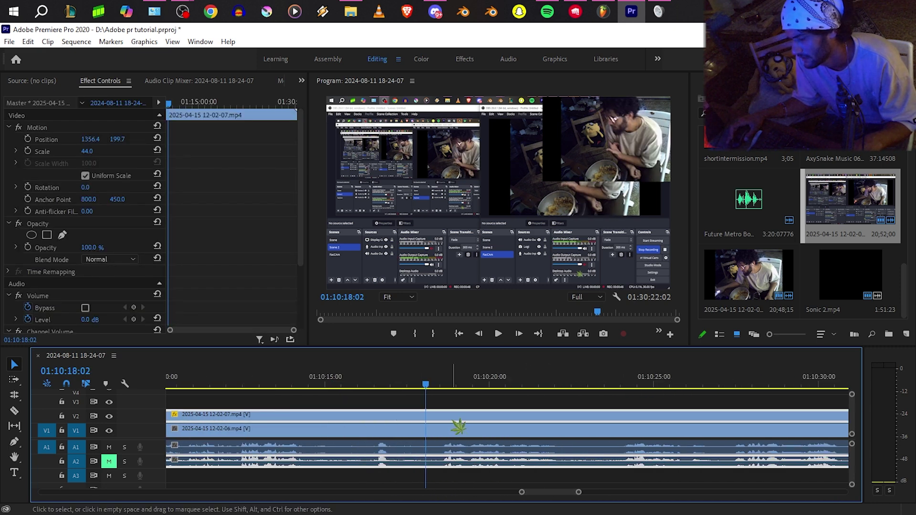
pyautogui.press('space')
pyautogui.press('c')
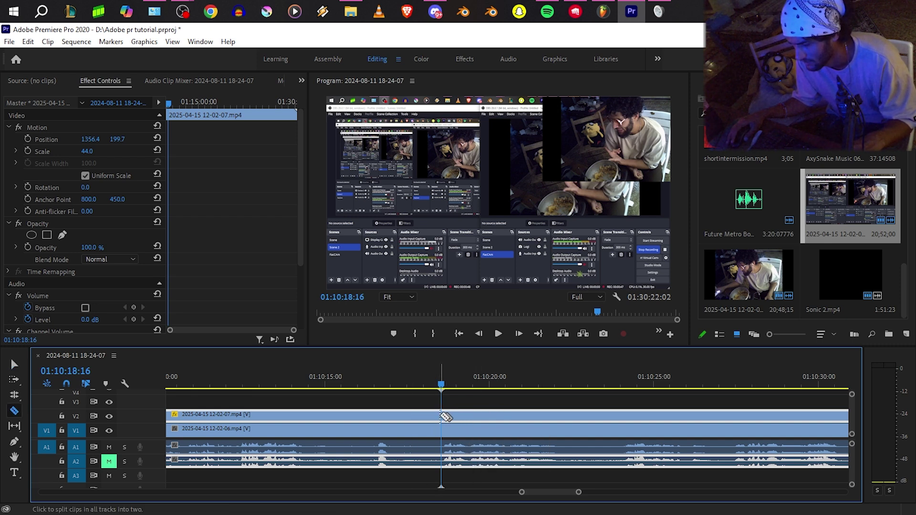
pyautogui.keyDown('shift'); pyautogui.click(441, 416); pyautogui.keyUp('shift')
# Split all tracks at about 01:10:22:06 and ripple-delete the section from there to 01:10:23:28.
pyautogui.click(477, 384)
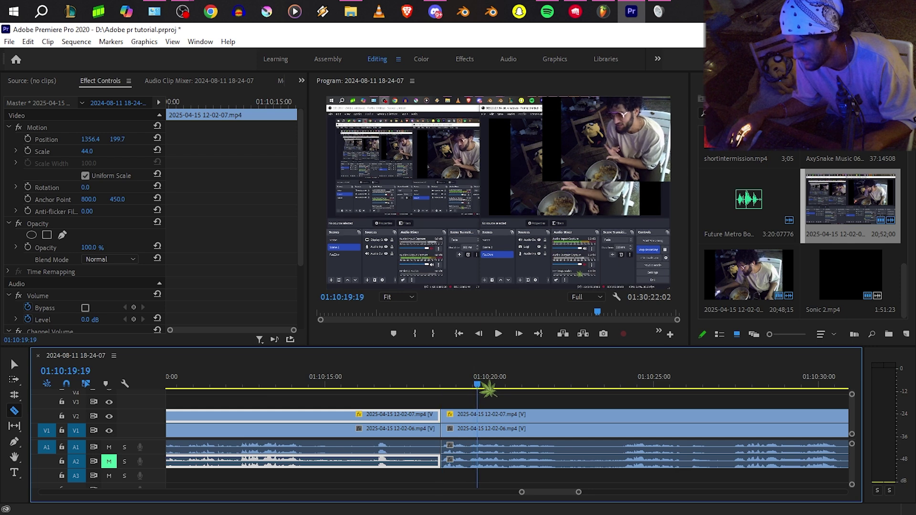
pyautogui.moveTo(477, 384); pyautogui.dragTo(619, 382)
pyautogui.keyDown('shift'); pyautogui.click(562, 421); pyautogui.keyUp('shift')
pyautogui.click(572, 379)
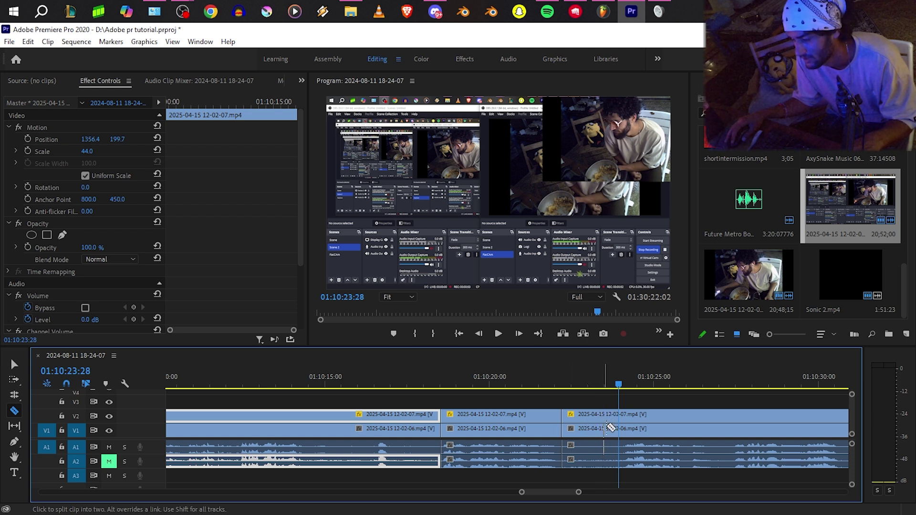
pyautogui.press('Up')
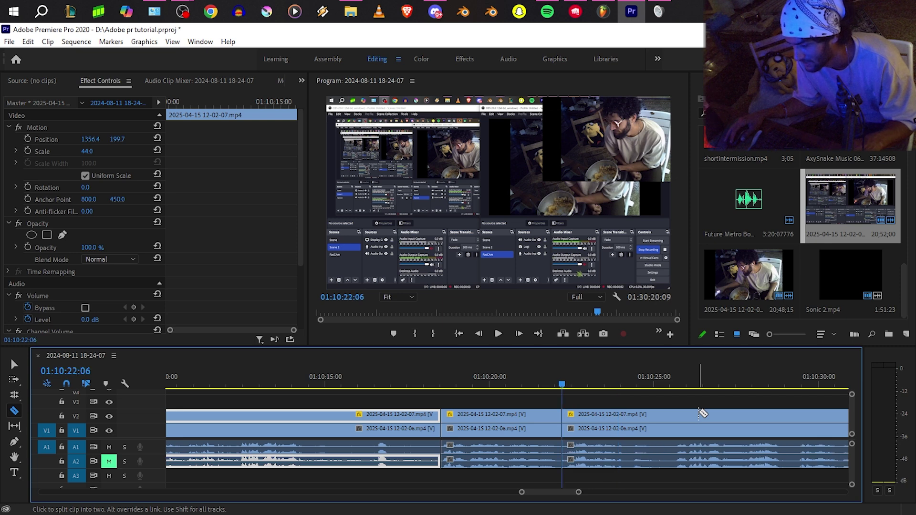
# Move the playhead to 01:10:25:08 and save the project.
pyautogui.scroll(-3, 615, 457)
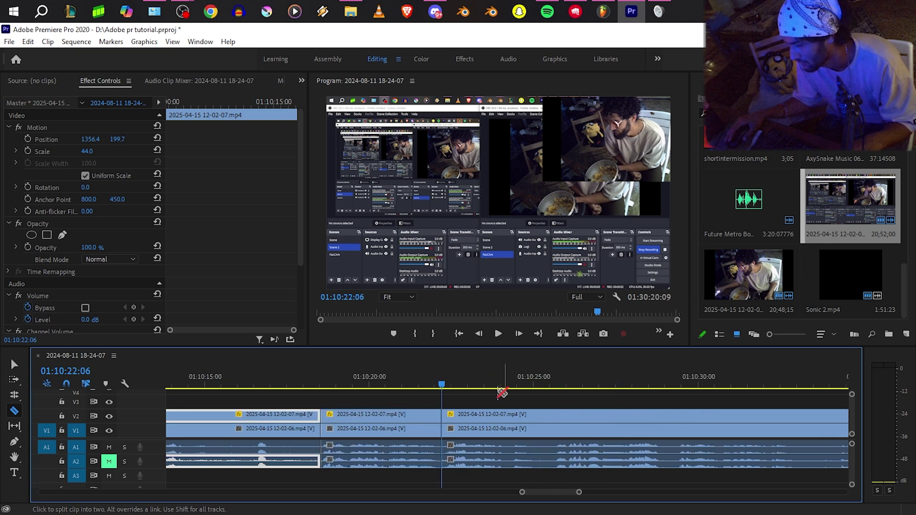
pyautogui.moveTo(458, 377); pyautogui.dragTo(543, 384)
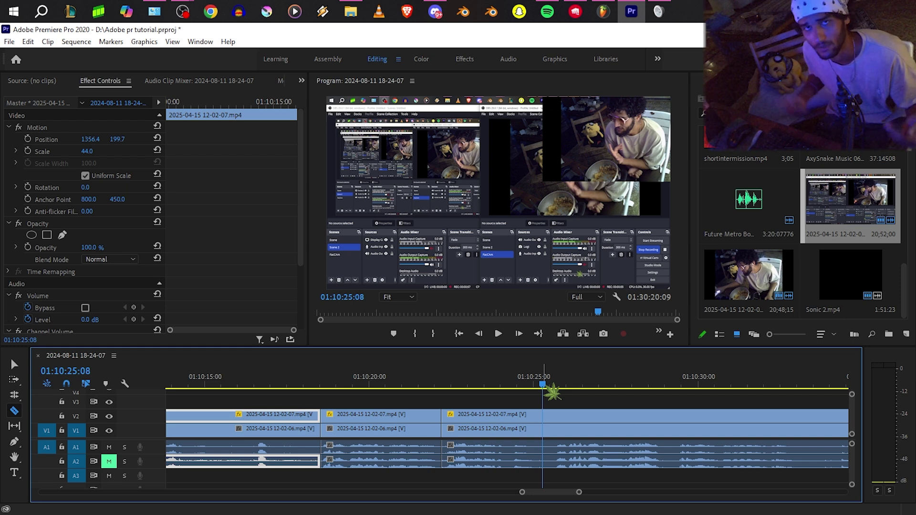
pyautogui.hotkey('ctrl', 's')
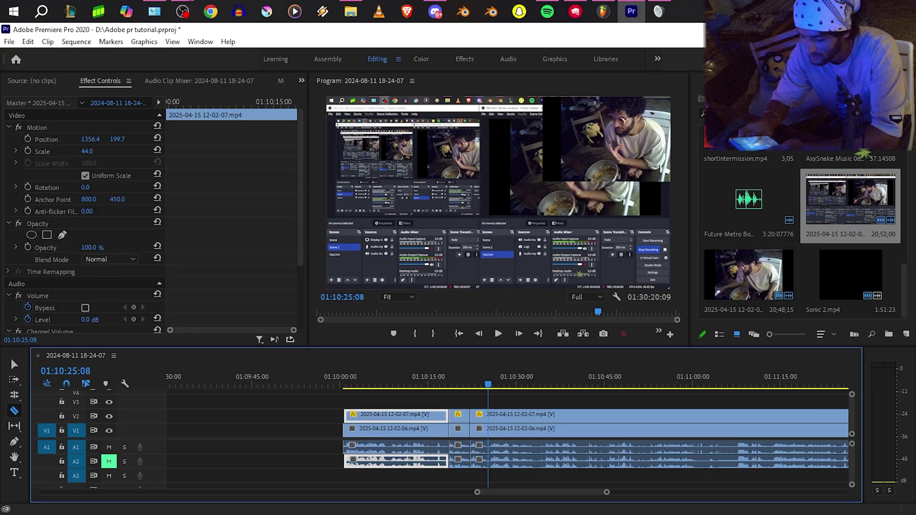
# Open the Effects list and browse the Dissolve, Immersive Video and Iris groups of the video transitions.
pyautogui.hscroll(5, 510, 428)
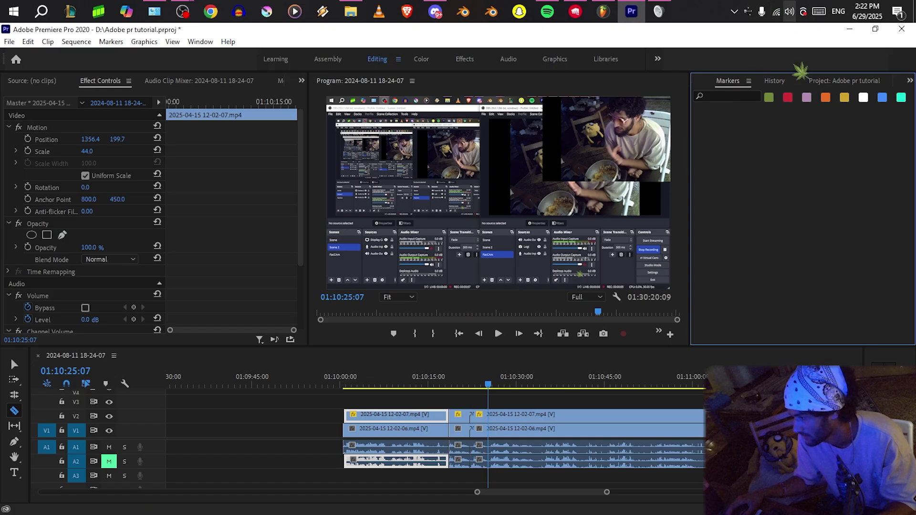
pyautogui.click(804, 84)
pyautogui.hotkey('shift', '7')
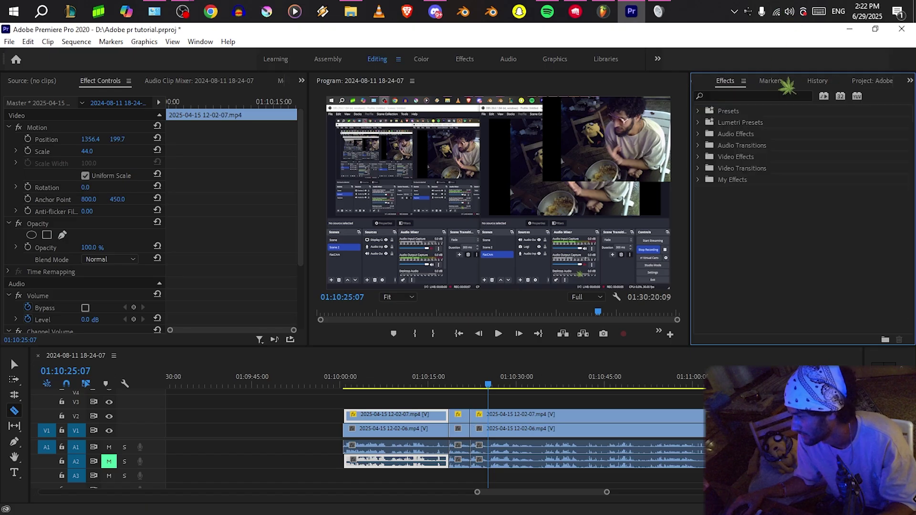
pyautogui.click(699, 168)
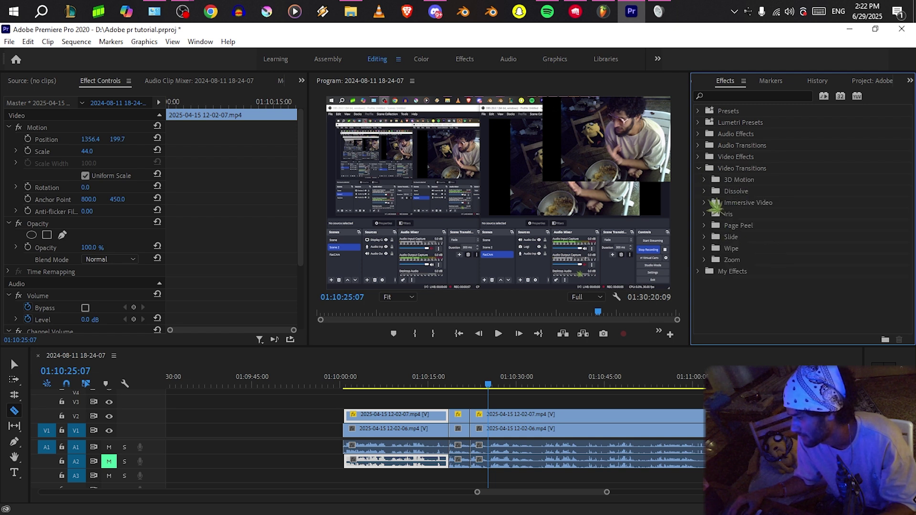
pyautogui.click(705, 191)
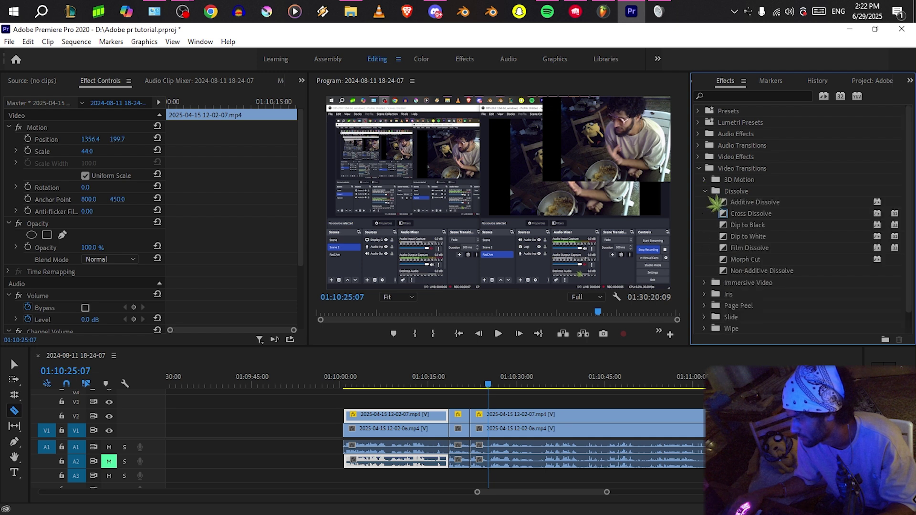
pyautogui.click(705, 191)
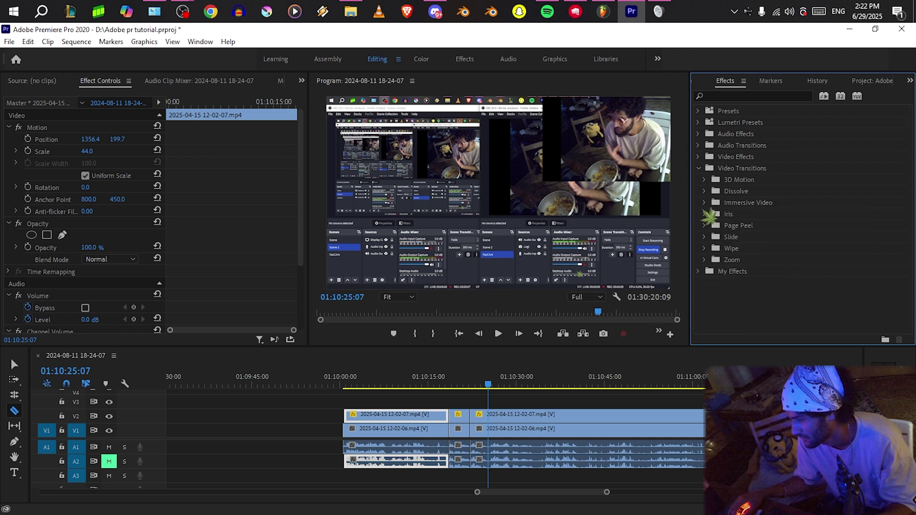
pyautogui.click(704, 202)
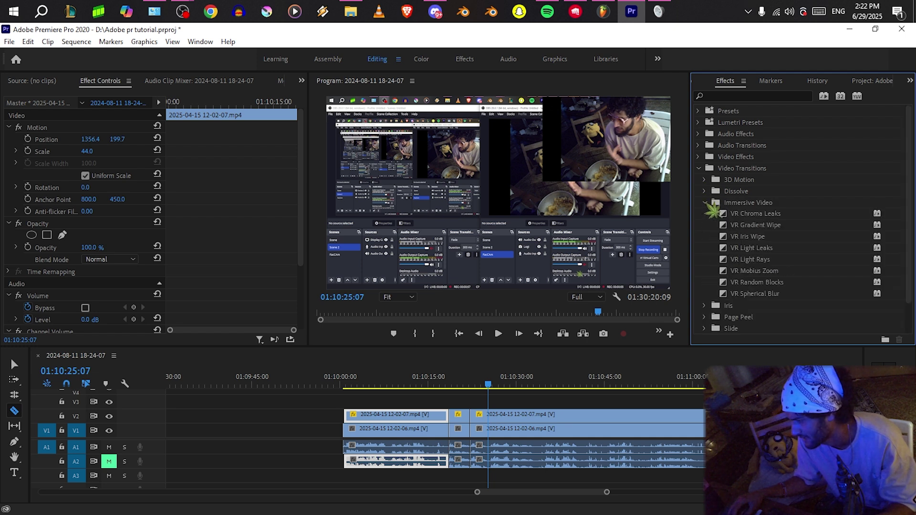
pyautogui.click(705, 203)
pyautogui.click(705, 214)
pyautogui.click(705, 214)
pyautogui.scroll(3, 477, 439)
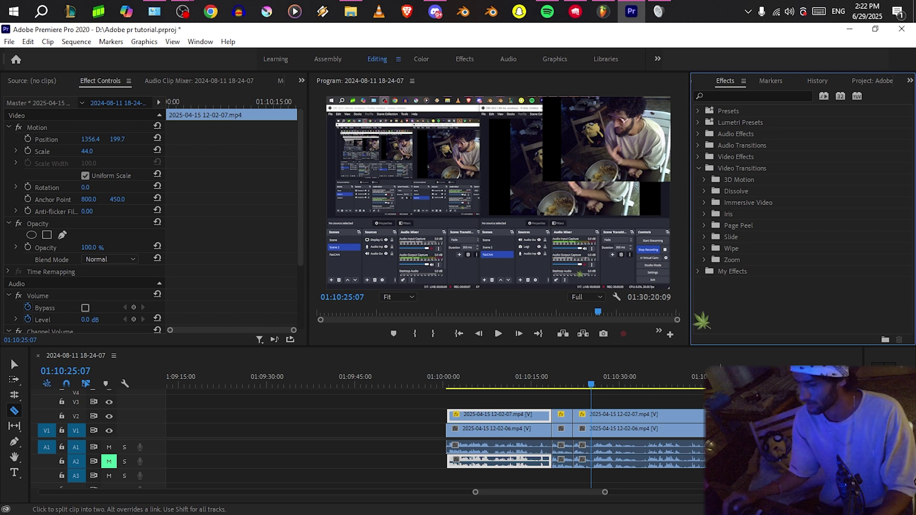
# Play through the cut at about 01:10:22:06 and apply the Cube Spin transition to it on V2.
pyautogui.scroll(7, 622, 436)
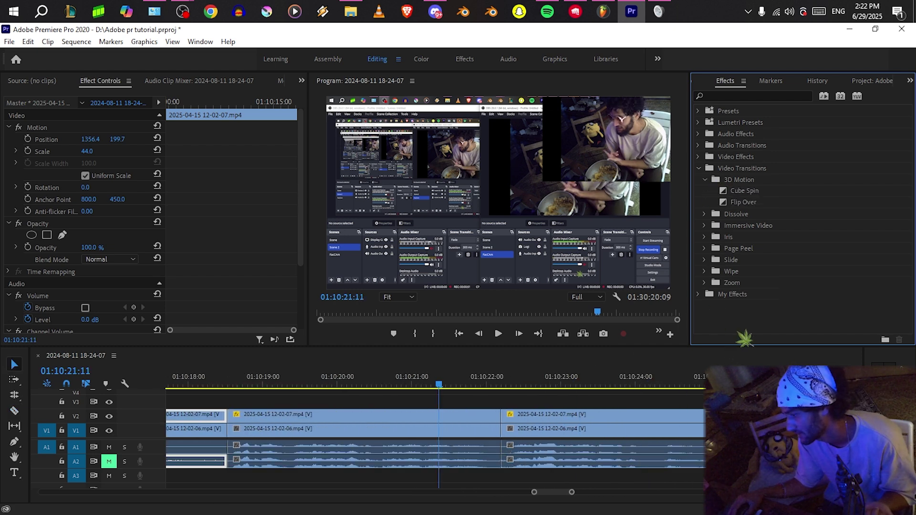
pyautogui.scroll(3, 529, 425)
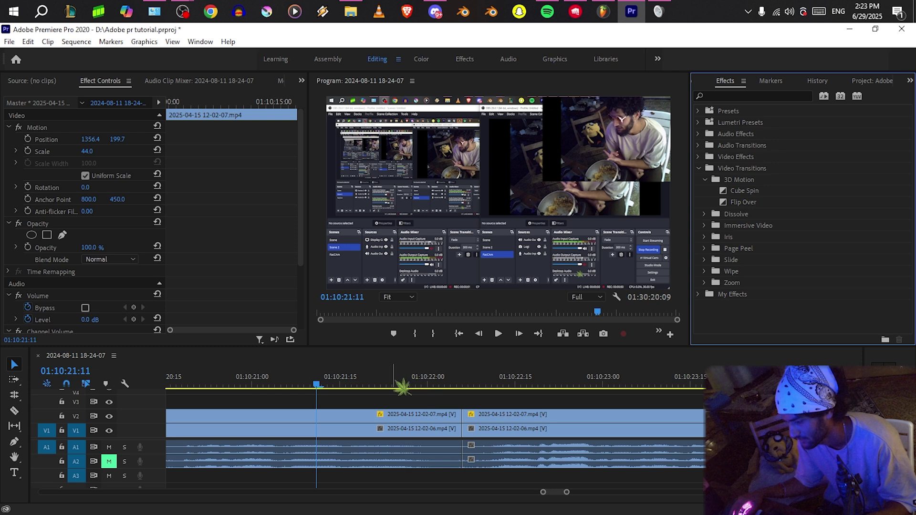
pyautogui.press('space')
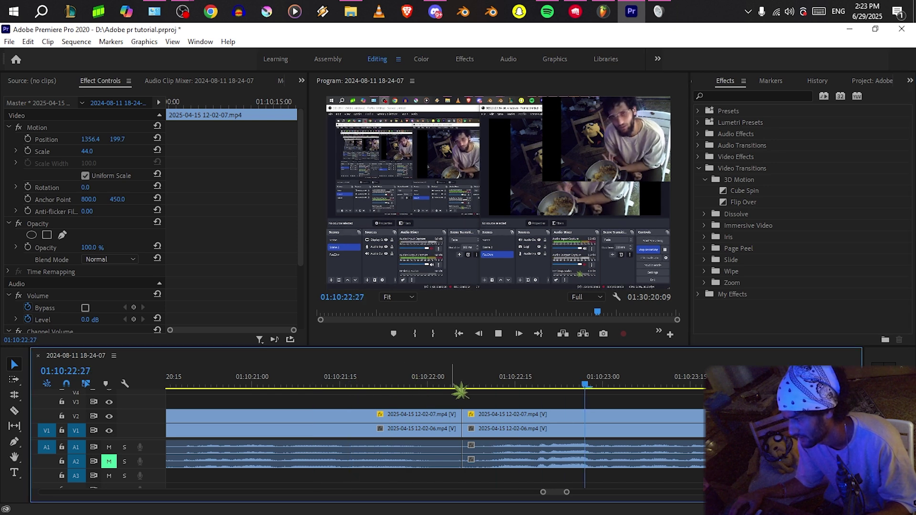
pyautogui.click(382, 387)
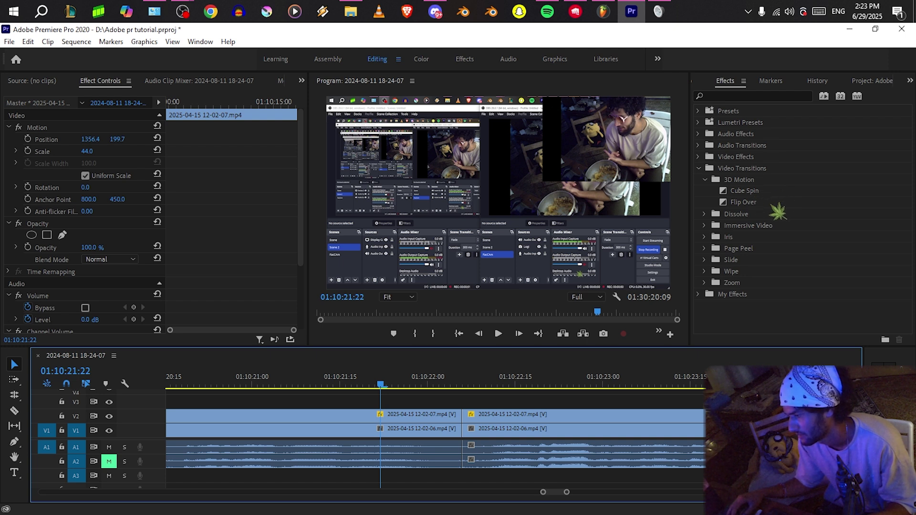
pyautogui.click(775, 192)
pyautogui.moveTo(750, 194); pyautogui.dragTo(462, 420)
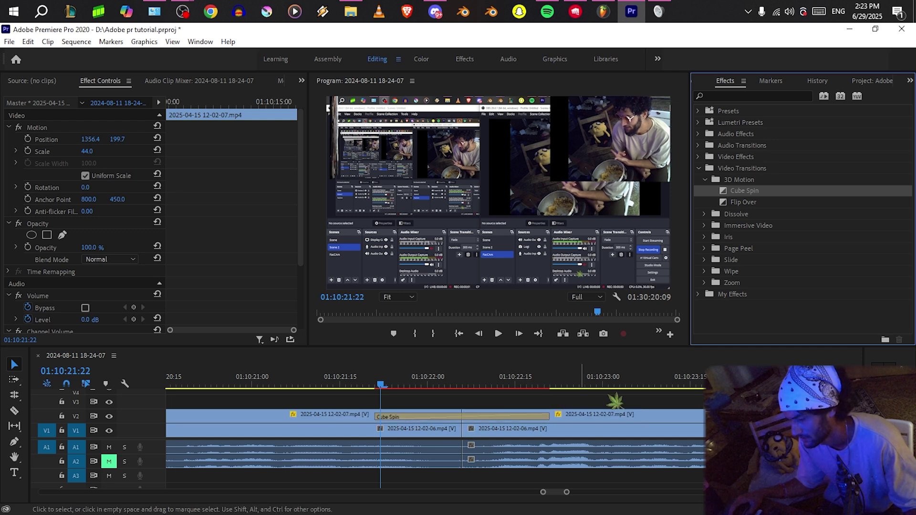
# Delete the stacked webcam and screen recording clips at the end of the sequence, with their audio.
pyautogui.scroll(-10, 414, 413)
pyautogui.moveTo(365, 406); pyautogui.dragTo(448, 427)
pyautogui.press('Delete')
# Split the gameplay clip on V1 at 00:55:42:22 and ripple-delete the footage from there to about 00:58:15.
pyautogui.scroll(9, 349, 444)
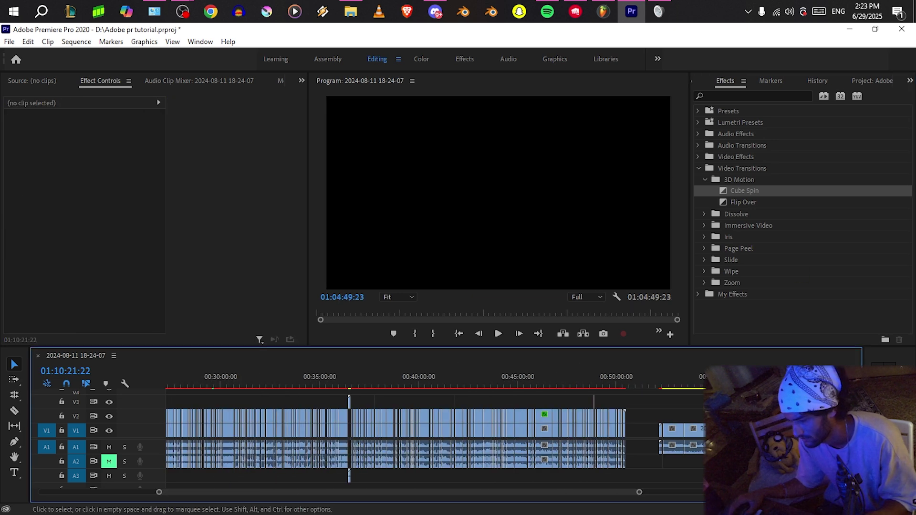
pyautogui.scroll(-4, 477, 437)
pyautogui.scroll(4, 615, 429)
pyautogui.scroll(1, 612, 434)
pyautogui.click(478, 387)
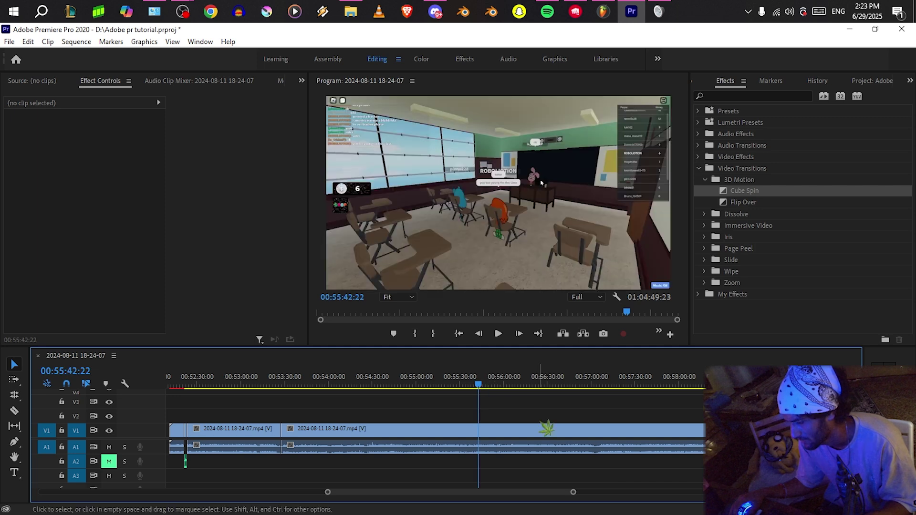
pyautogui.press('c')
pyautogui.click(479, 432)
pyautogui.scroll(-4, 501, 430)
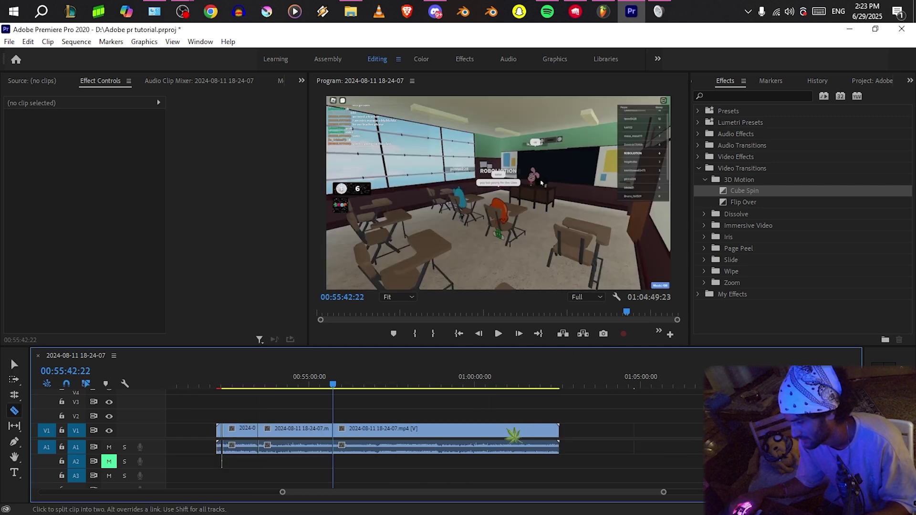
pyautogui.moveTo(391, 375); pyautogui.dragTo(417, 380)
pyautogui.press('Up')
# Play up to the cut at 00:55:42:22 on V1 and apply the Cube Spin transition to it.
pyautogui.scroll(10, 420, 425)
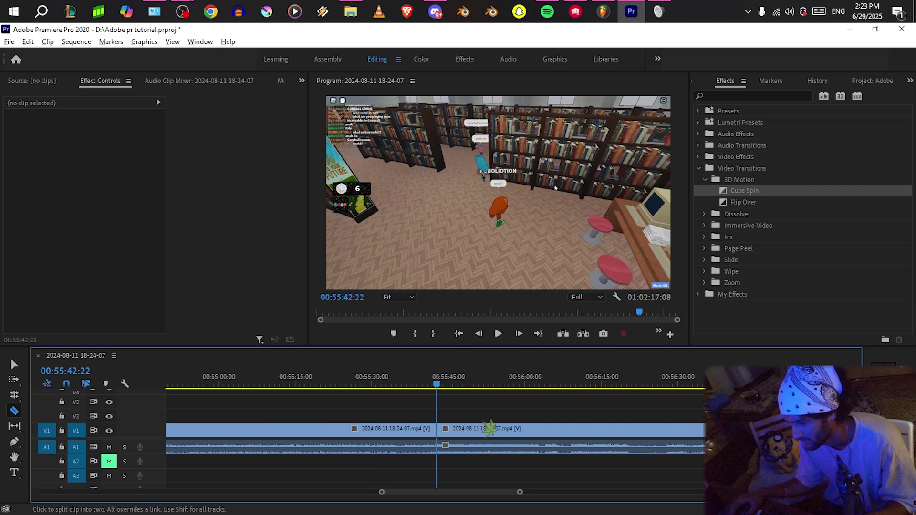
pyautogui.click(352, 377)
pyautogui.press('space')
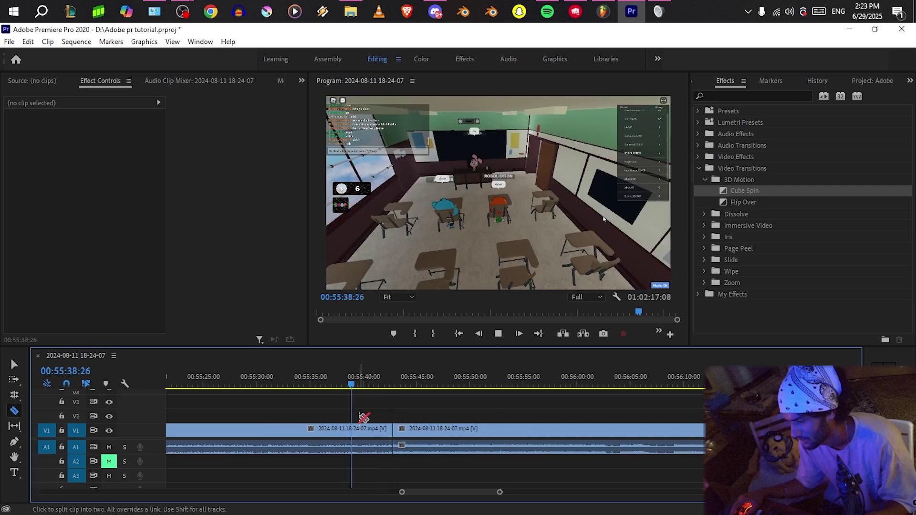
pyautogui.scroll(3, 393, 410)
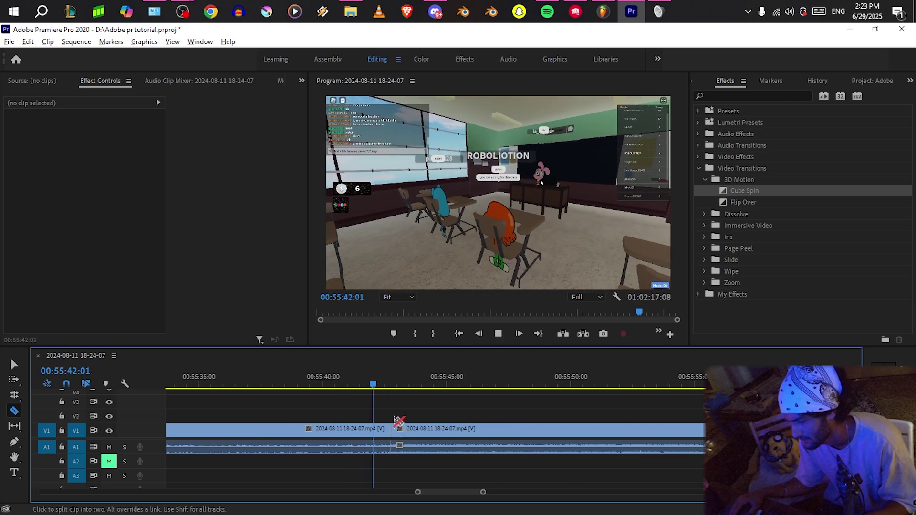
pyautogui.press('space')
pyautogui.moveTo(379, 377); pyautogui.dragTo(357, 376)
pyautogui.click(773, 192)
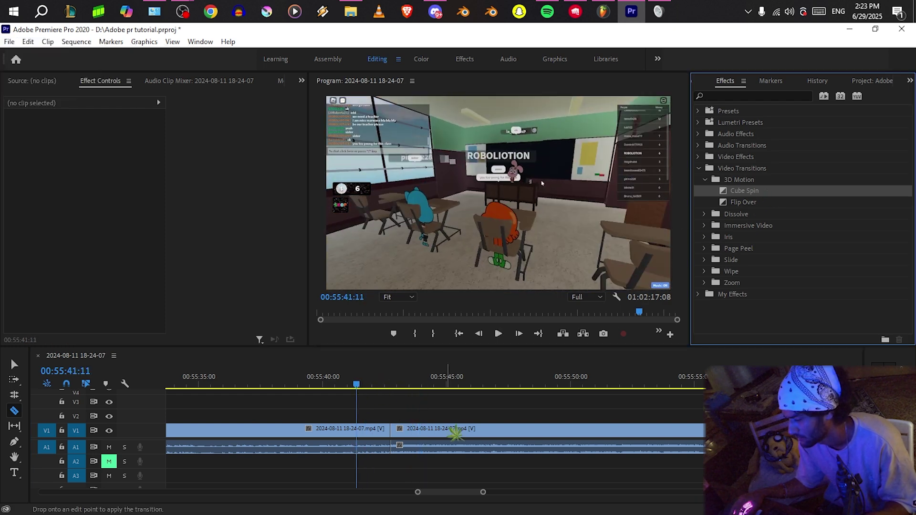
pyautogui.moveTo(396, 433); pyautogui.dragTo(395, 435)
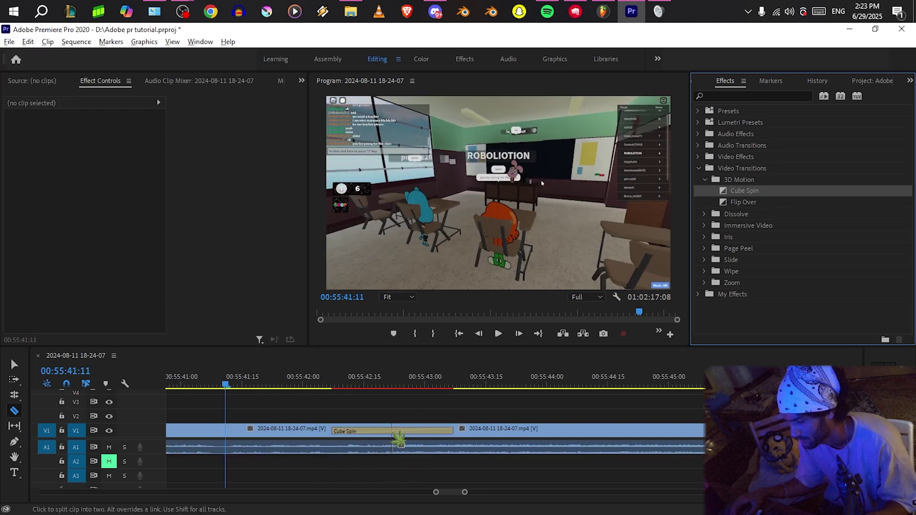
# Play back the Cube Spin transition from 00:55:42:06 and return the playhead to 00:55:41:29.
pyautogui.scroll(3, 378, 408)
pyautogui.click(286, 379)
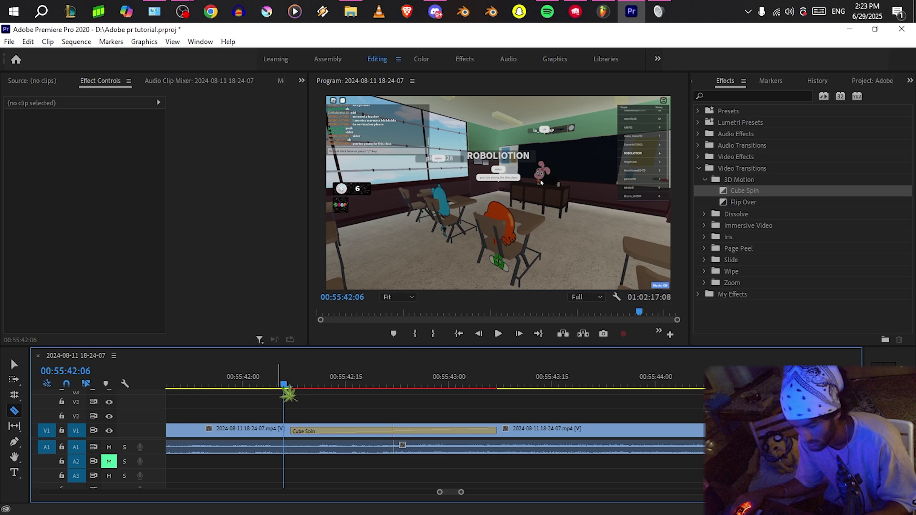
pyautogui.press('space')
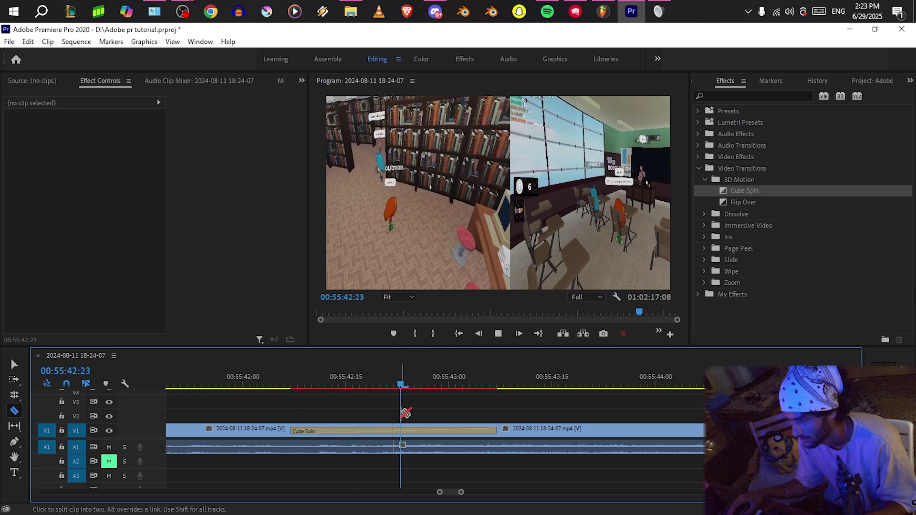
pyautogui.click(236, 384)
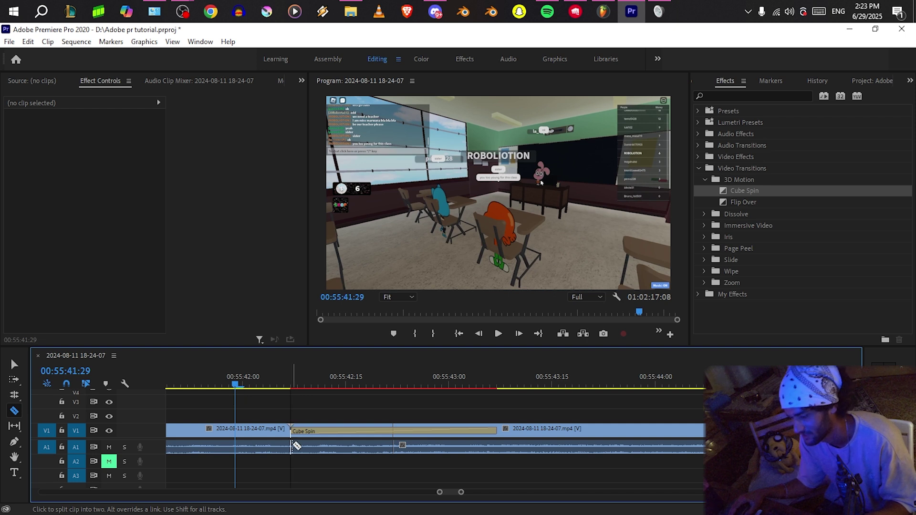
pyautogui.scroll(2, 293, 447)
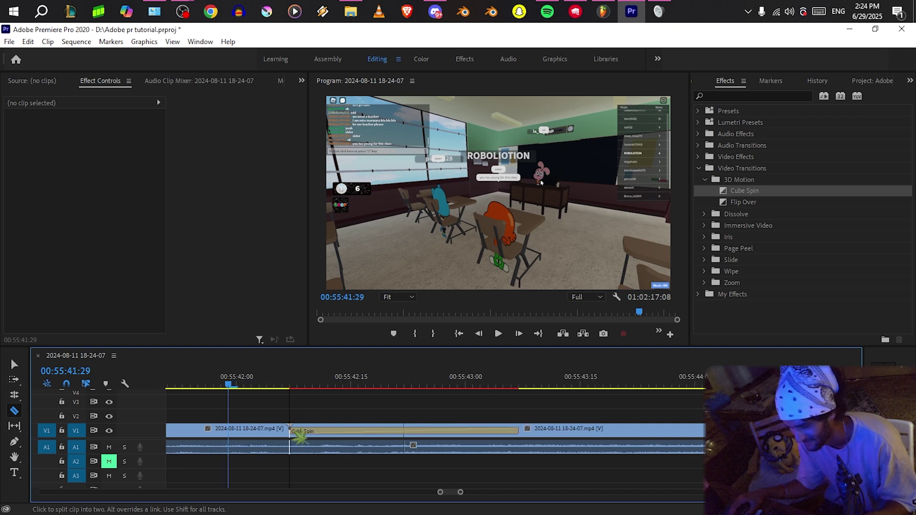
# Select the Cube Spin transition and scrub through it from 00:55:42:07 to the cut at 00:55:42:22.
pyautogui.press('v')
pyautogui.click(323, 438)
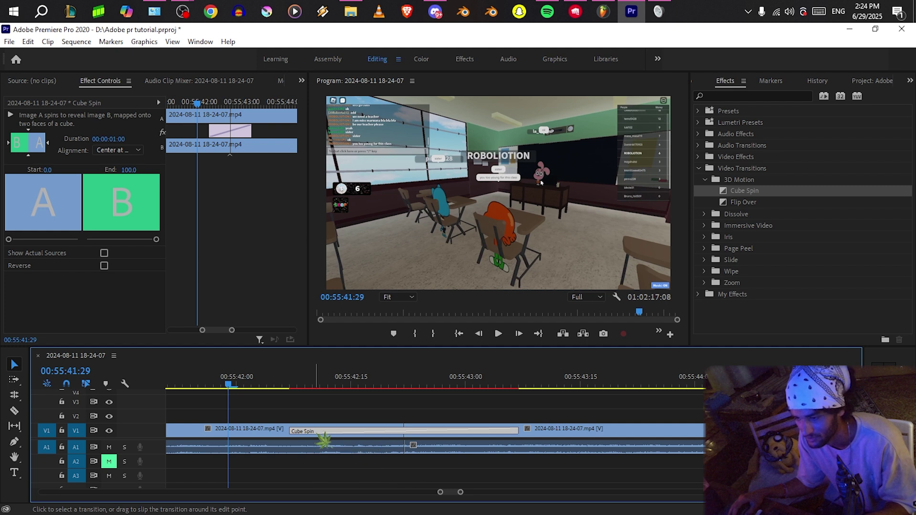
pyautogui.click(20, 247)
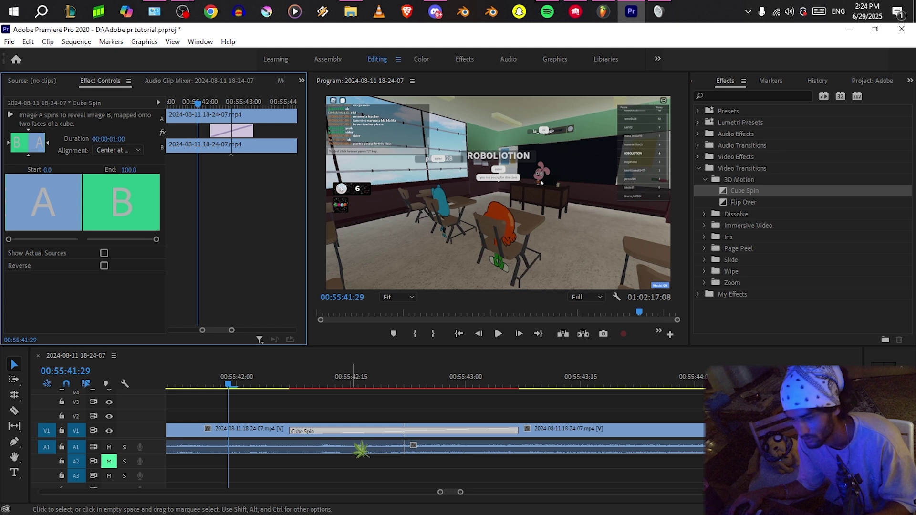
pyautogui.click(314, 431)
pyautogui.scroll(2, 290, 408)
pyautogui.moveTo(265, 381); pyautogui.dragTo(286, 381)
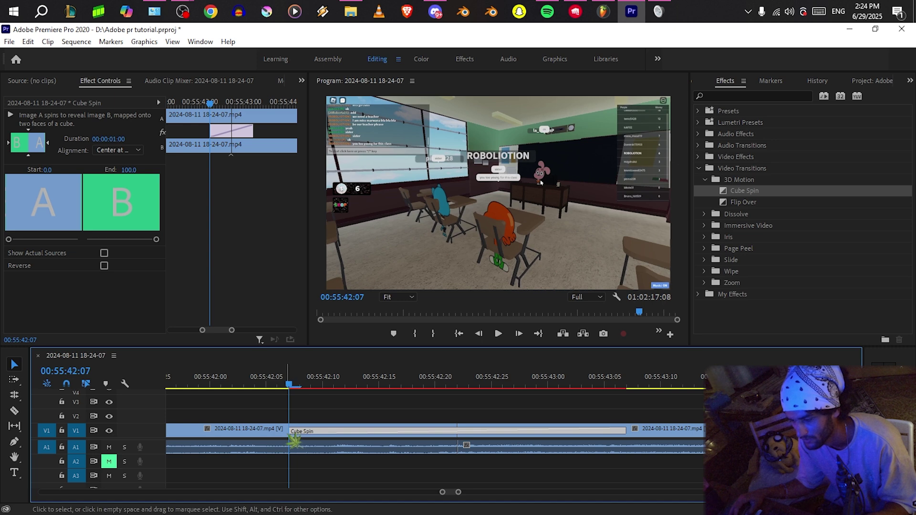
pyautogui.moveTo(289, 384); pyautogui.dragTo(463, 397)
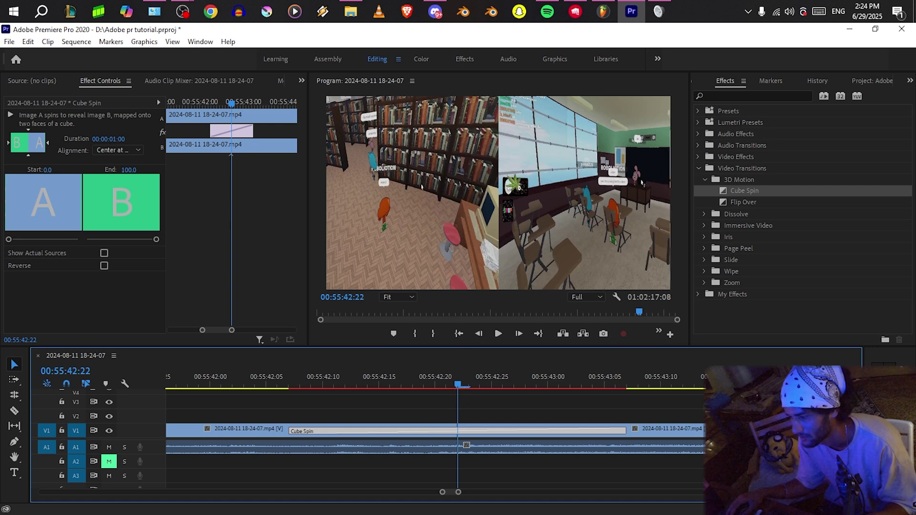
# Lengthen the Cube Spin transition to 00:00:01:16 and play it back.
pyautogui.moveTo(475, 383); pyautogui.dragTo(362, 443)
pyautogui.press('-')
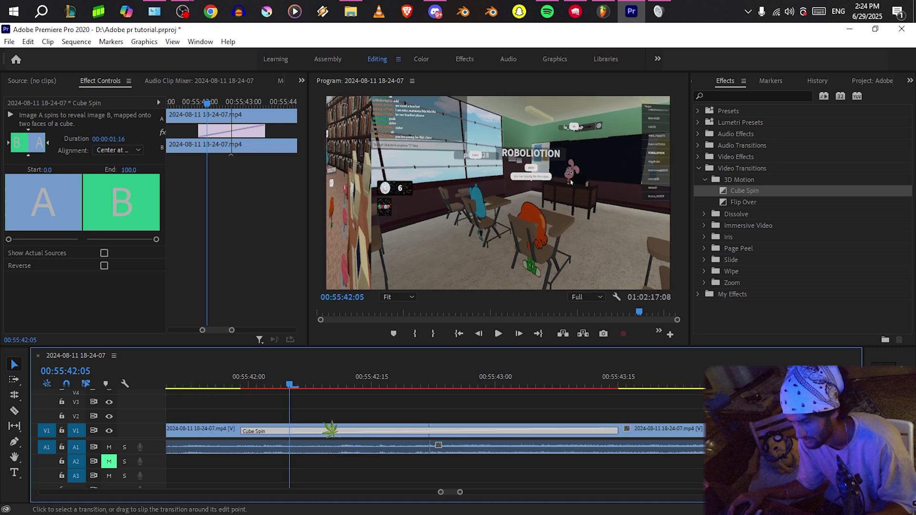
pyautogui.click(224, 388)
pyautogui.press('space')
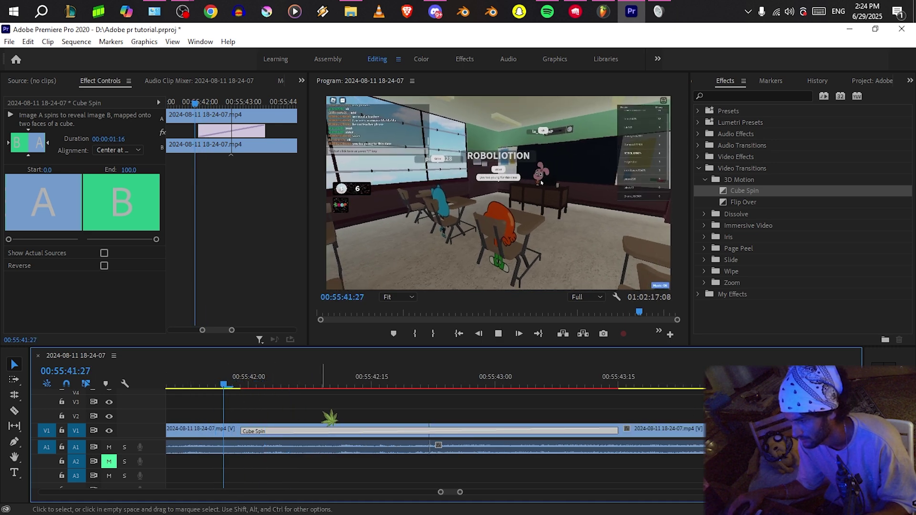
pyautogui.press('-')
pyautogui.press('space')
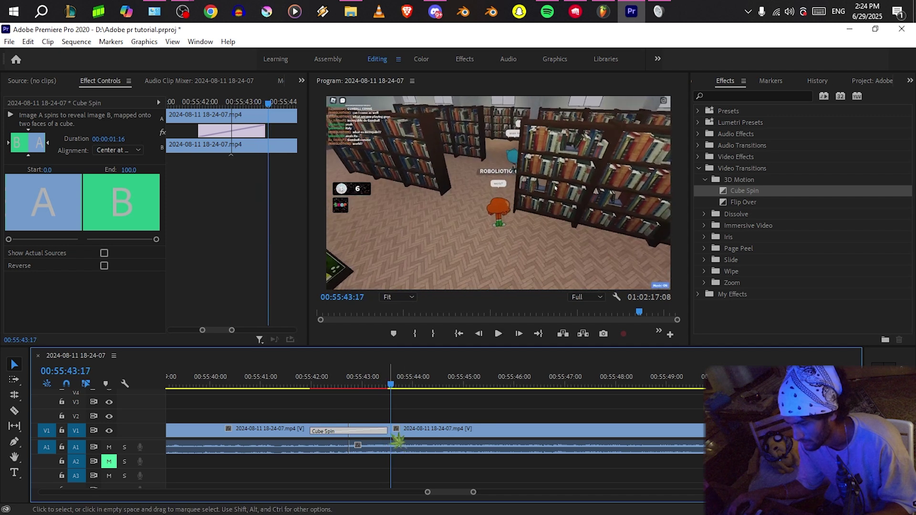
# Shorten the Cube Spin transition to 00:00:00:10 and play it back.
pyautogui.moveTo(385, 431); pyautogui.dragTo(356, 433)
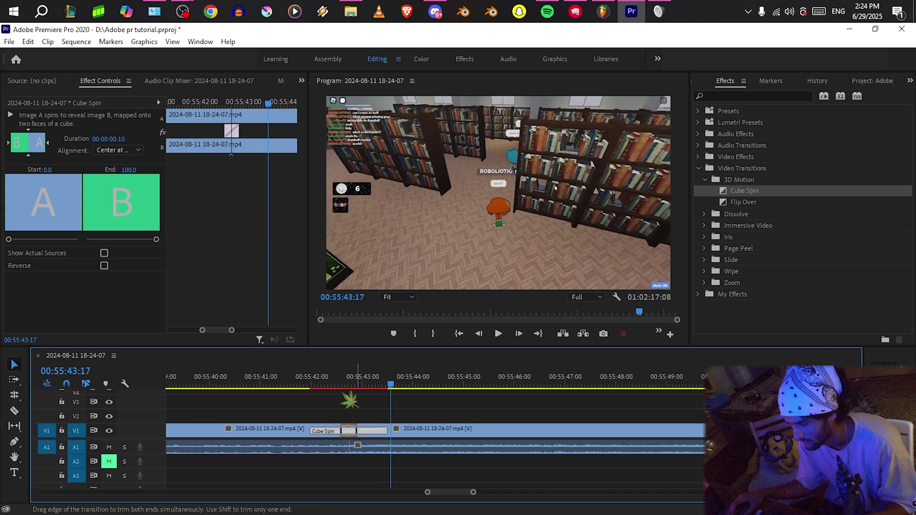
pyautogui.click(322, 383)
pyautogui.press('space')
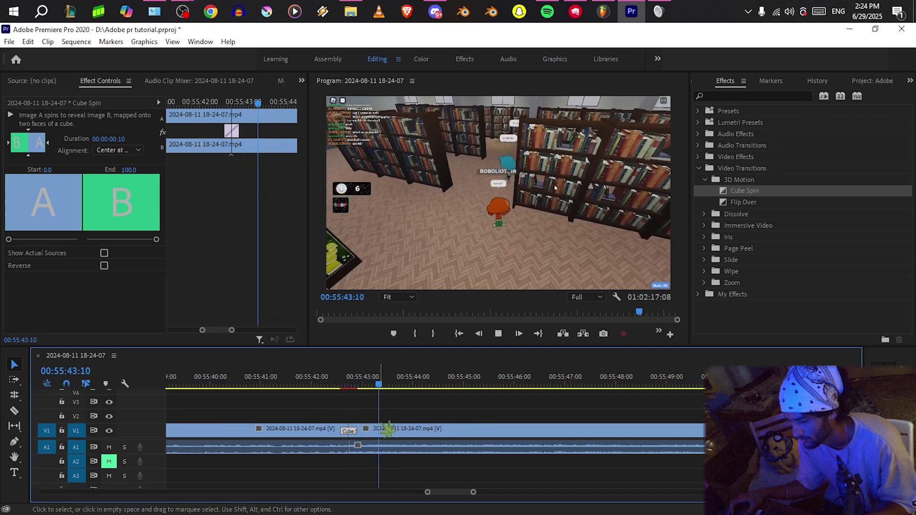
pyautogui.press('space')
# Set the Cube Spin transition's duration to 00:00:03:16.
pyautogui.scroll(2, 353, 434)
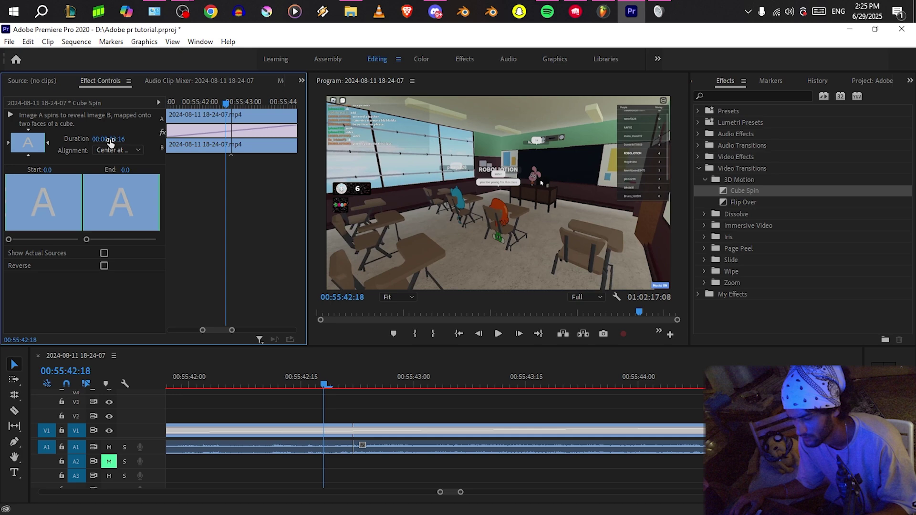
pyautogui.press('-')
pyautogui.press('-')
pyautogui.press('-')
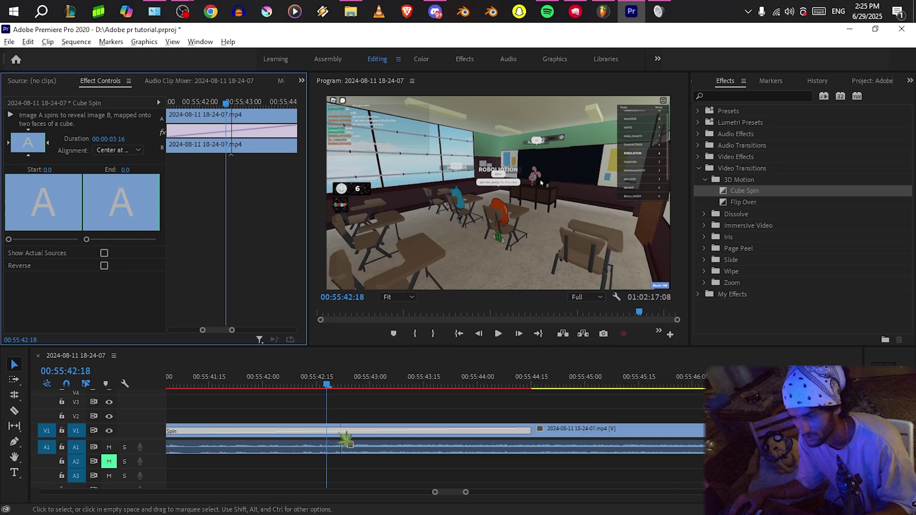
# Play back the Cube Spin transition from 00:55:41:00.
pyautogui.click(281, 384)
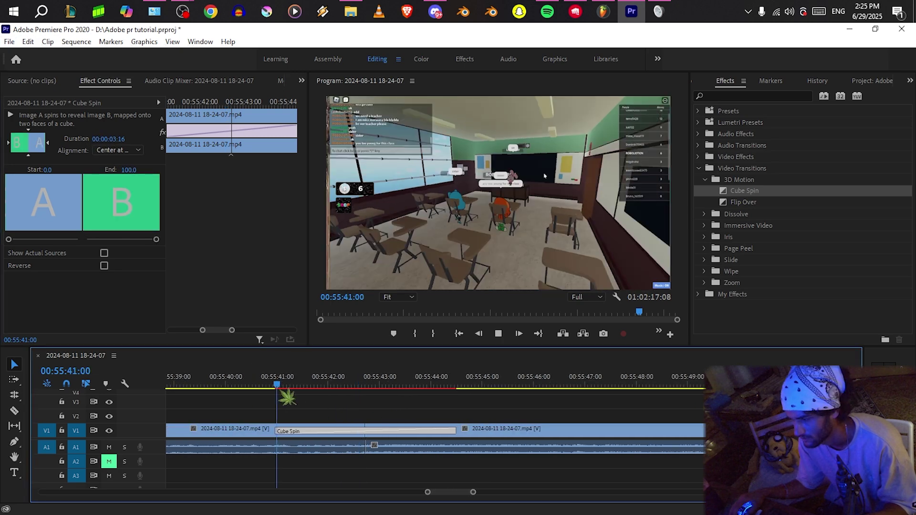
pyautogui.press('space')
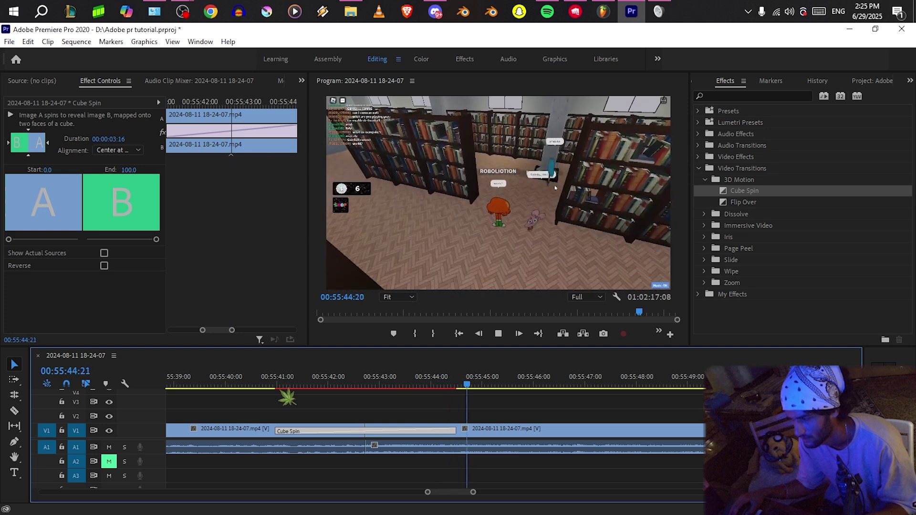
pyautogui.press('space')
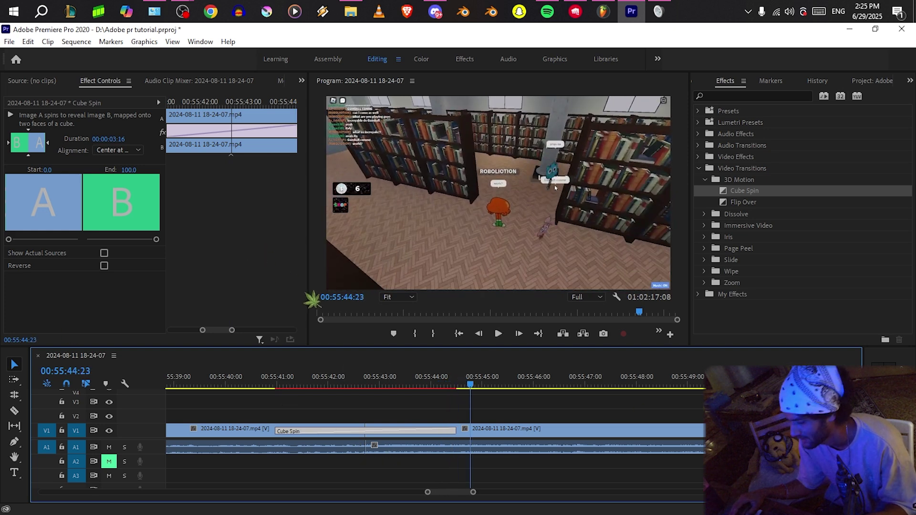
pyautogui.press('alt')
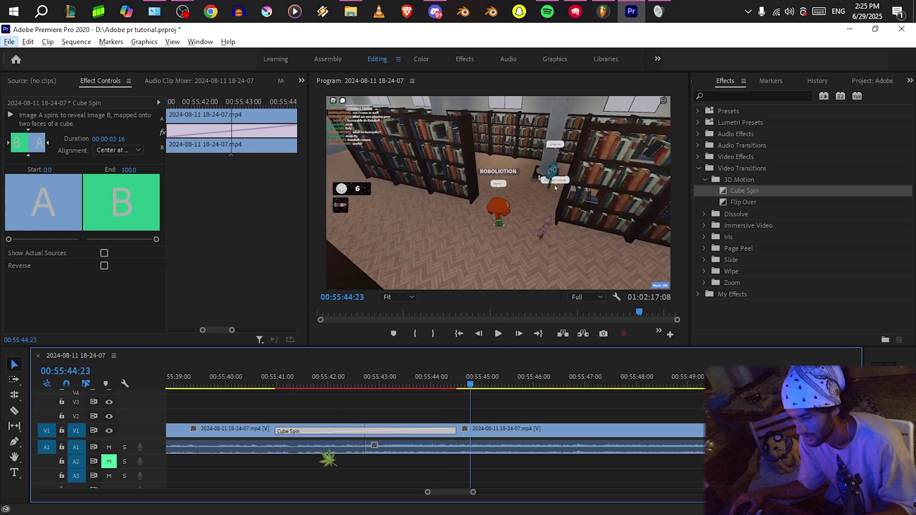
# Play back the Cube Spin transition from 00:55:41:00 with Reverse on, and turn Reverse off again.
pyautogui.moveTo(274, 388); pyautogui.dragTo(239, 386)
pyautogui.hotkey('ctrl', 's')
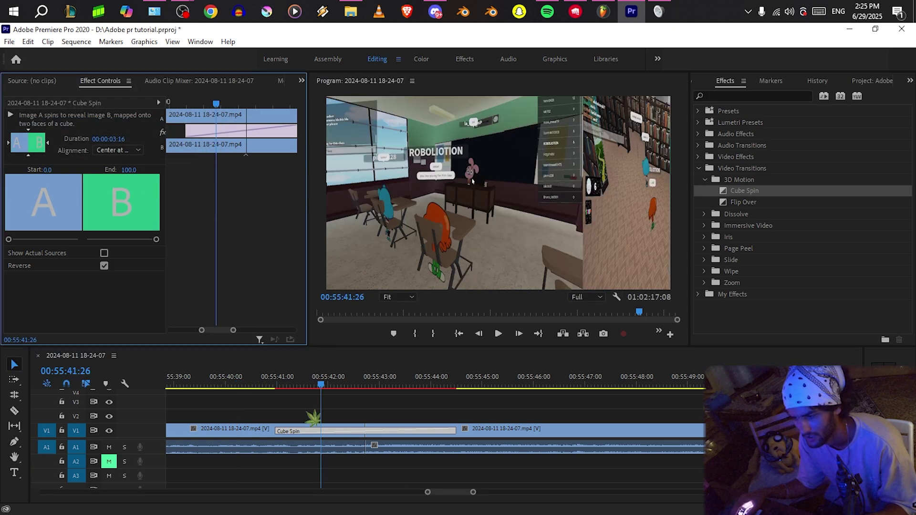
pyautogui.click(277, 382)
pyautogui.press('space')
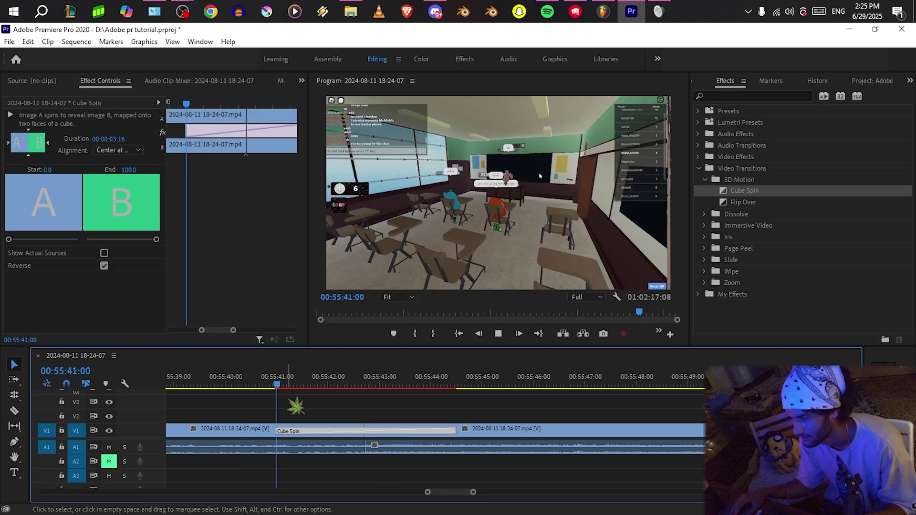
pyautogui.press('space')
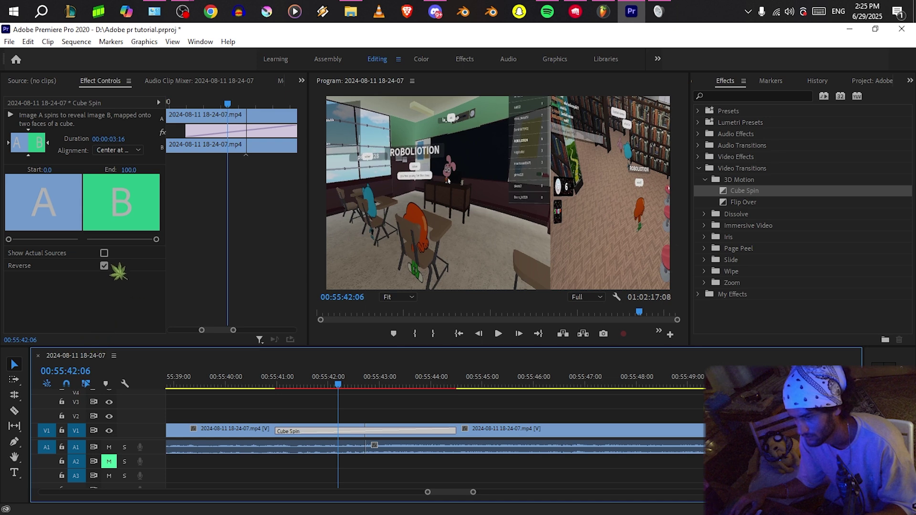
pyautogui.click(104, 266)
pyautogui.click(104, 265)
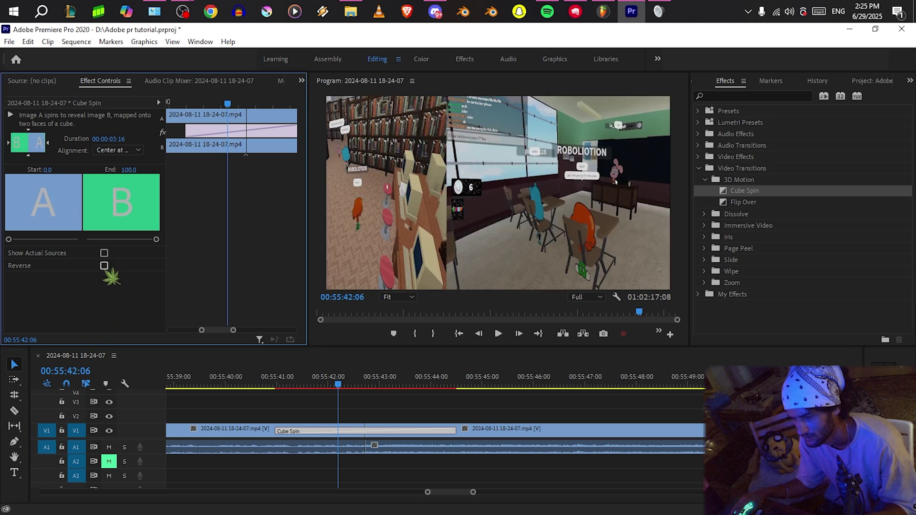
# Undo the recent Reverse and duration changes made to the Cube Spin transition.
pyautogui.hotkey('ctrl', 'z')
pyautogui.hotkey('ctrl', 'z')
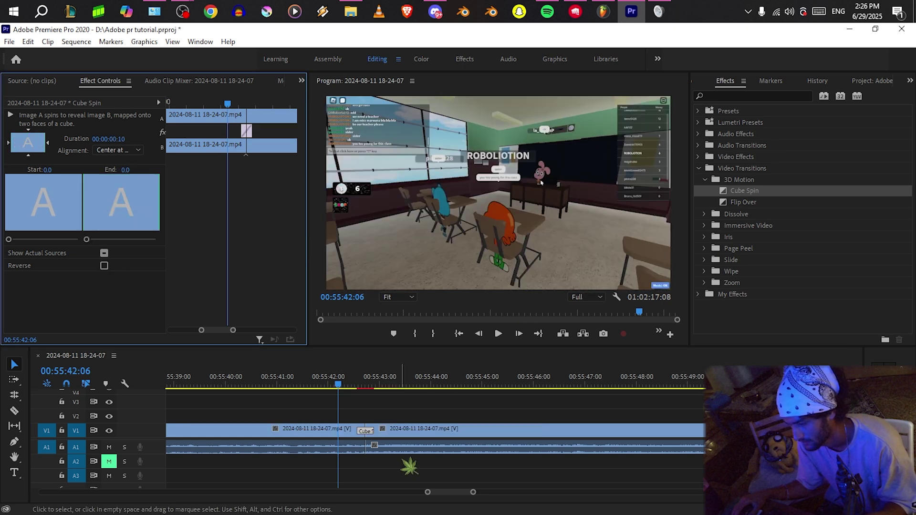
pyautogui.hotkey('ctrl', 'z')
pyautogui.hotkey('ctrl', 'z')
pyautogui.hotkey('ctrl', 'z')
pyautogui.hotkey('ctrl', 'z')
pyautogui.hotkey('ctrl', 'z')
pyautogui.hotkey('ctrl', 'z')
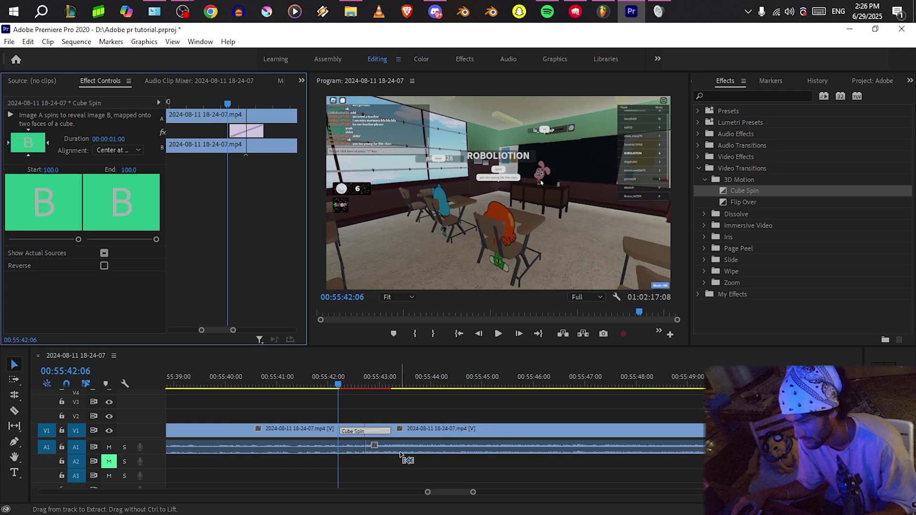
# Replace the centred Cube Spin transition with one that ends at the cut, and scrub through it.
pyautogui.click(386, 428)
pyautogui.click(378, 430)
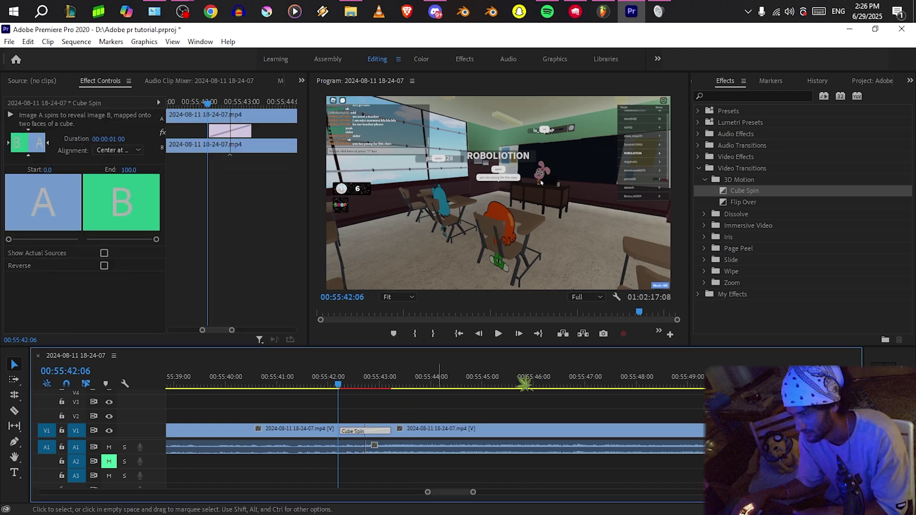
pyautogui.press('Delete')
pyautogui.moveTo(738, 191); pyautogui.dragTo(355, 427)
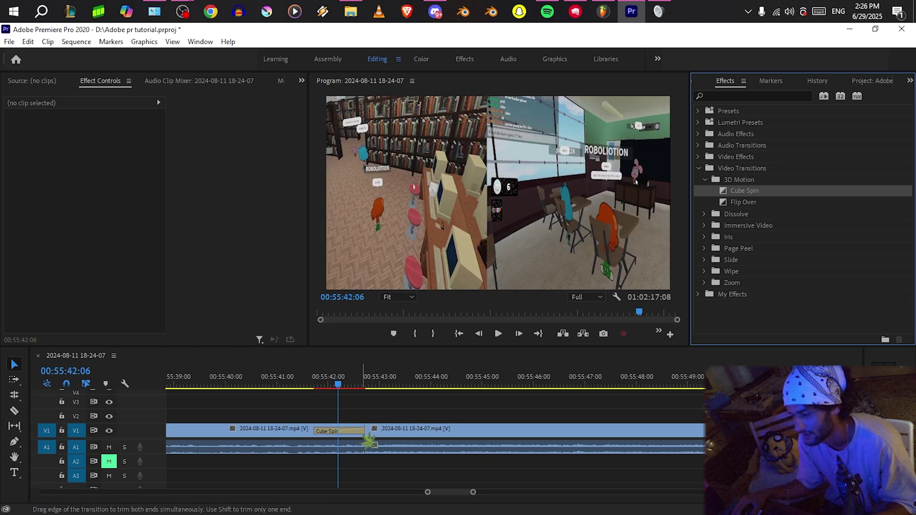
pyautogui.moveTo(328, 389); pyautogui.dragTo(384, 391)
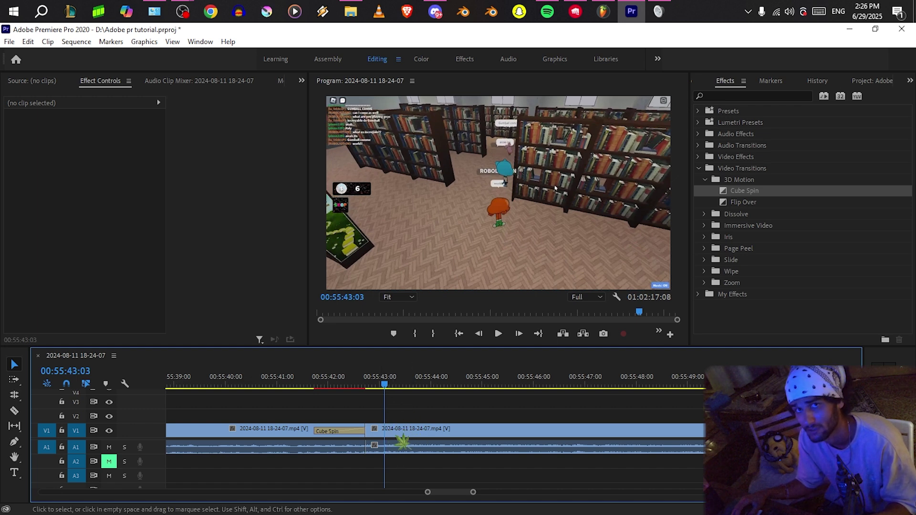
pyautogui.moveTo(332, 390); pyautogui.dragTo(336, 409)
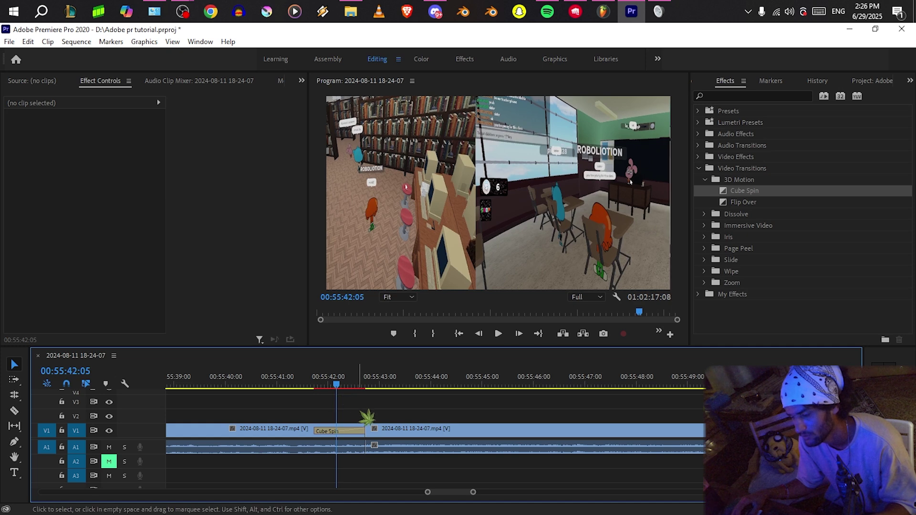
# Move the second clip to tracks V2 and A2, overlapping the first clip's end, and scrub the overlap to 00:55:42:22.
pyautogui.moveTo(389, 433); pyautogui.dragTo(322, 418)
pyautogui.moveTo(404, 450); pyautogui.dragTo(403, 468)
pyautogui.moveTo(317, 461); pyautogui.dragTo(309, 461)
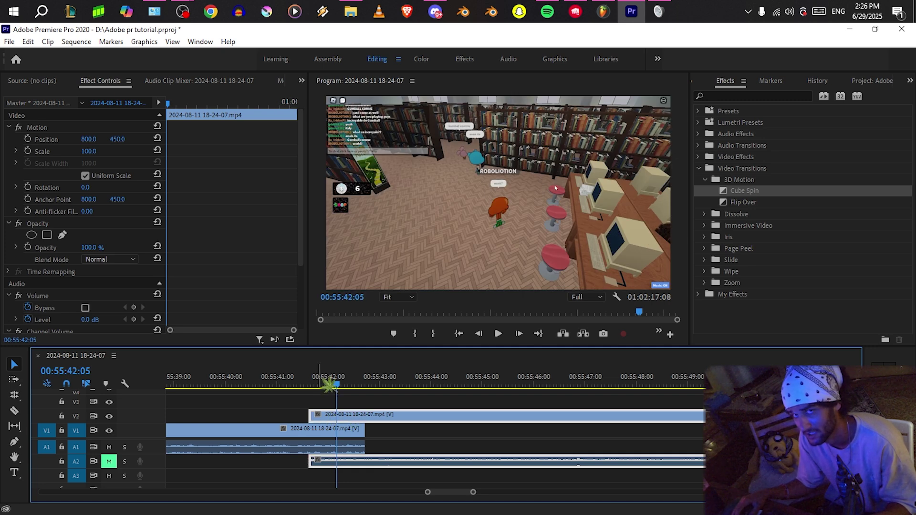
pyautogui.moveTo(312, 382); pyautogui.dragTo(368, 380)
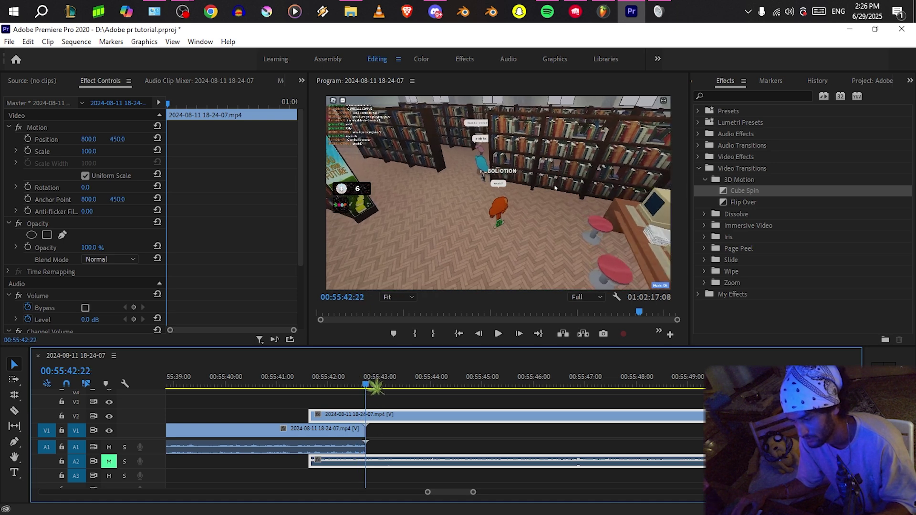
# Split the V2 clip at 00:55:42:22 and delete the part overlapping the first clip.
pyautogui.press('c')
pyautogui.click(366, 415)
pyautogui.press('v')
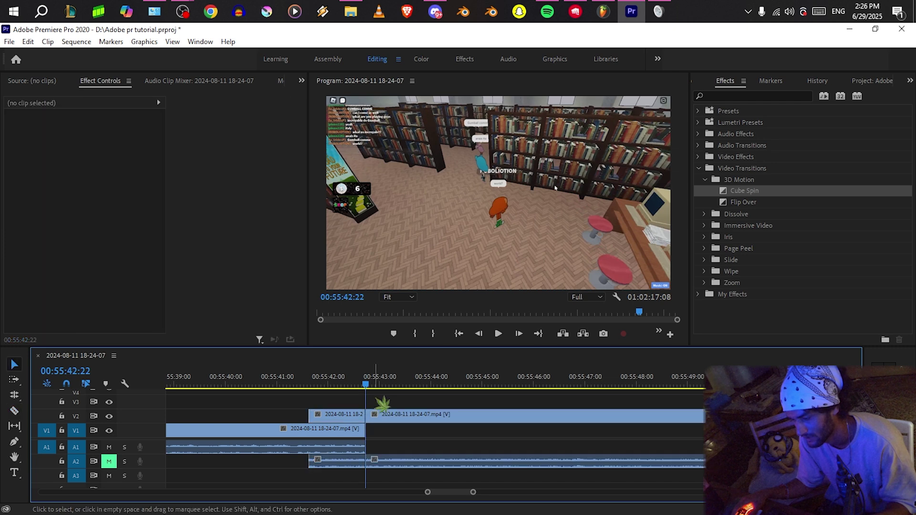
pyautogui.click(339, 416)
pyautogui.press('Delete')
# Return the second clip to V1 and A1 at the cut with its Cube Spin transition, and scrub back to 00:55:42:07.
pyautogui.moveTo(409, 417); pyautogui.dragTo(359, 430)
pyautogui.moveTo(370, 384); pyautogui.dragTo(347, 388)
pyautogui.press('Left')
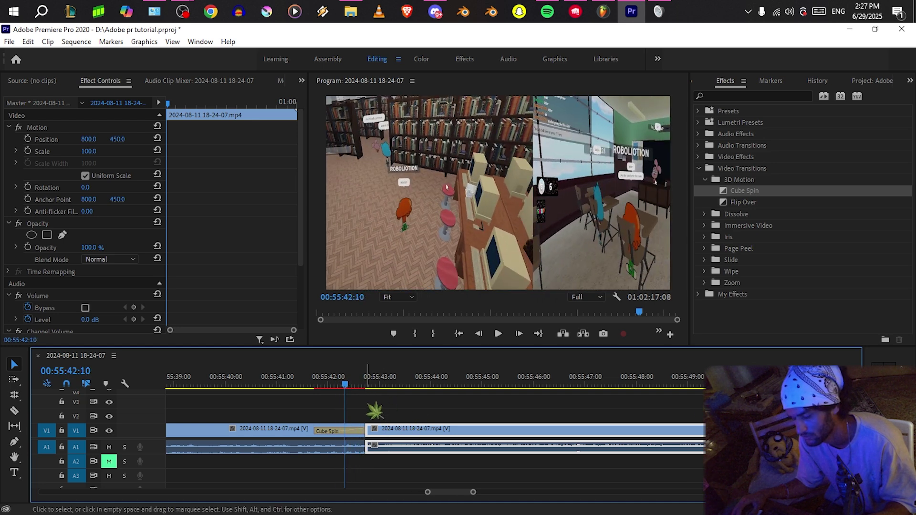
pyautogui.moveTo(394, 429)
pyautogui.mouseDown()
pyautogui.moveTo(395, 417)
pyautogui.moveTo(394, 428)
pyautogui.mouseUp()
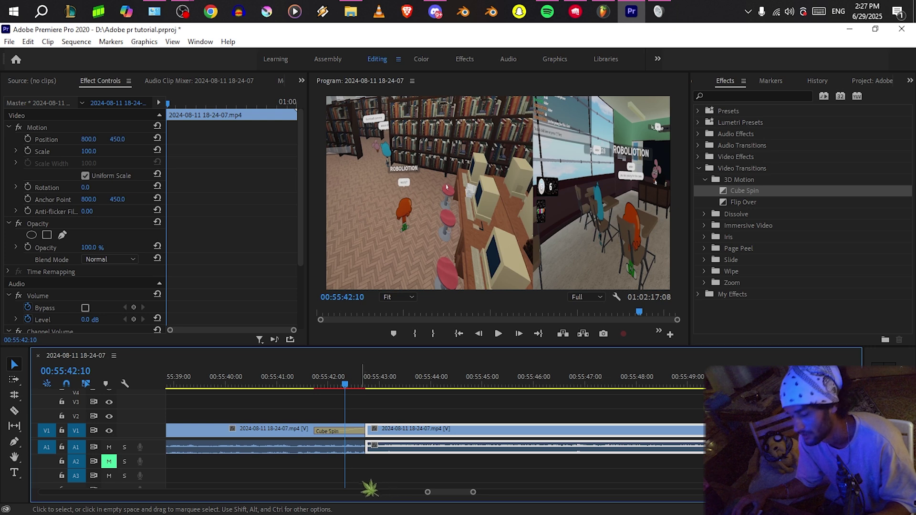
pyautogui.moveTo(347, 383); pyautogui.dragTo(349, 383)
pyautogui.hscroll(-4, 378, 438)
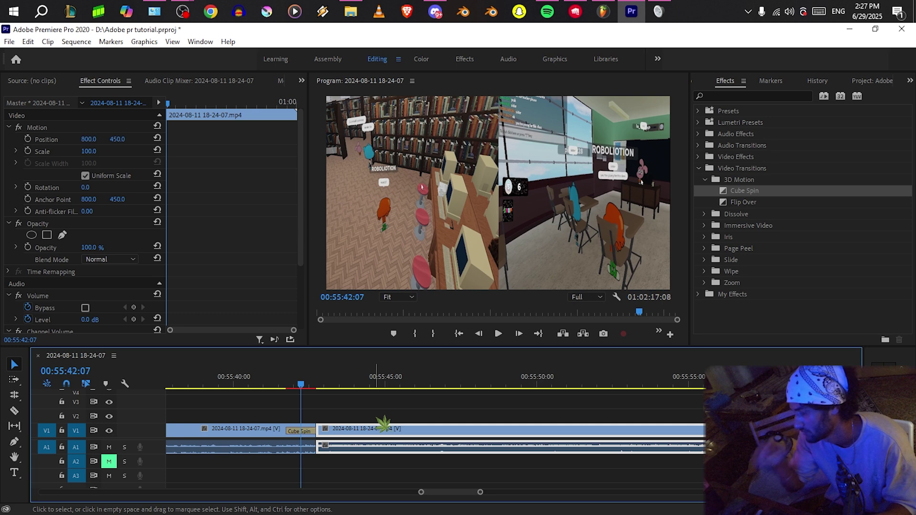
# Undo the Cube Spin transition at the cut between the two V1 clips.
pyautogui.hotkey('ctrl', 'z')
pyautogui.hotkey('ctrl', 'z')
pyautogui.moveTo(341, 458); pyautogui.dragTo(344, 452)
pyautogui.click(355, 405)
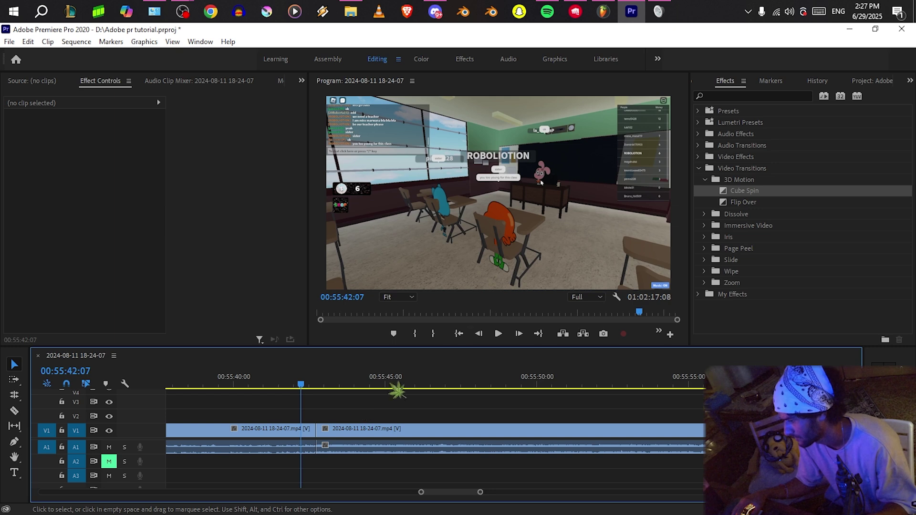
# Apply the Flip Over transition centred on the V1 cut and play it back.
pyautogui.moveTo(743, 202); pyautogui.dragTo(316, 429)
pyautogui.press('space')
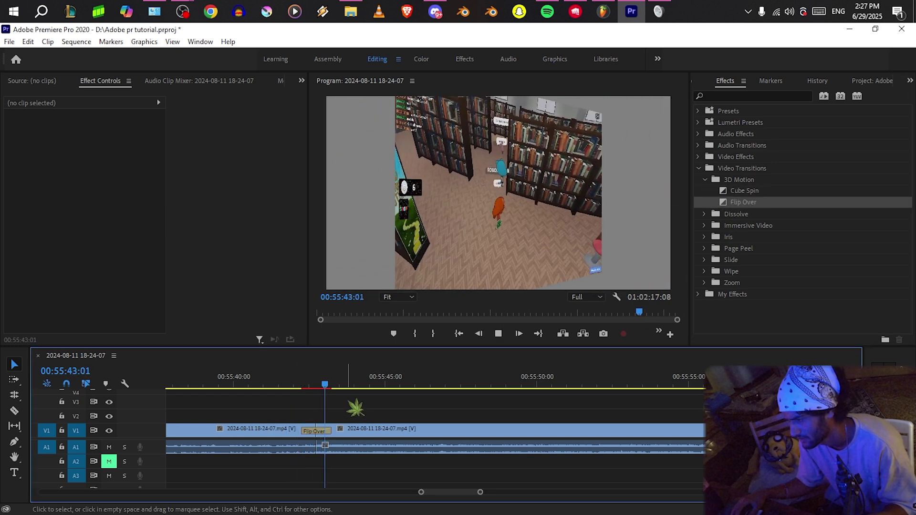
pyautogui.press('space')
pyautogui.click(320, 383)
# Set the Flip Over transition's fill color to red and play the transition back.
pyautogui.click(328, 439)
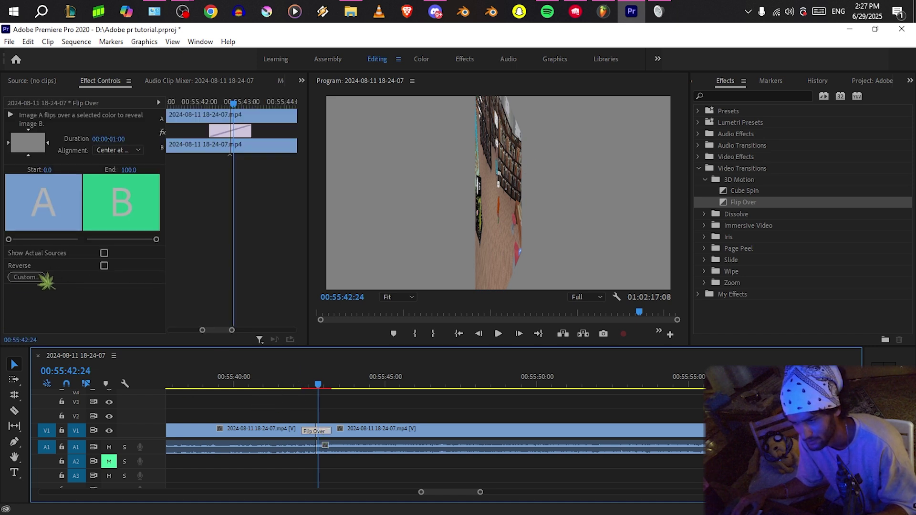
pyautogui.click(40, 148)
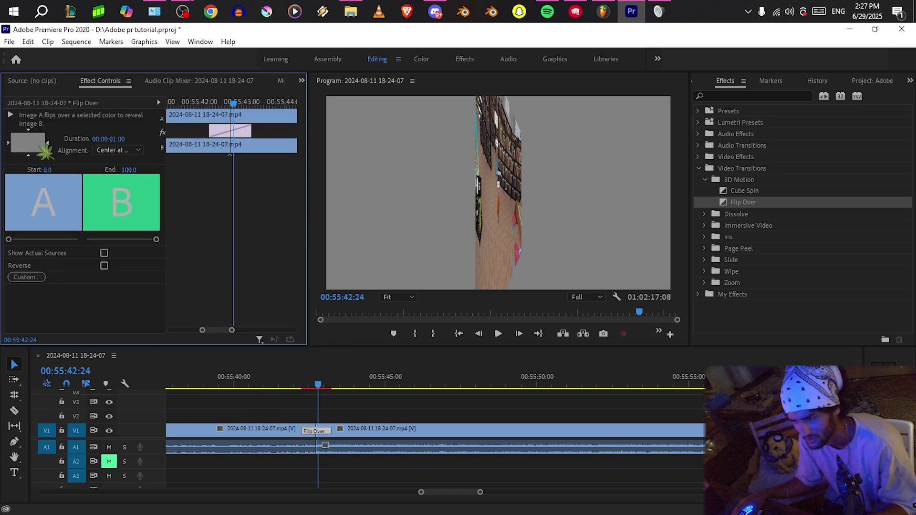
pyautogui.click(26, 276)
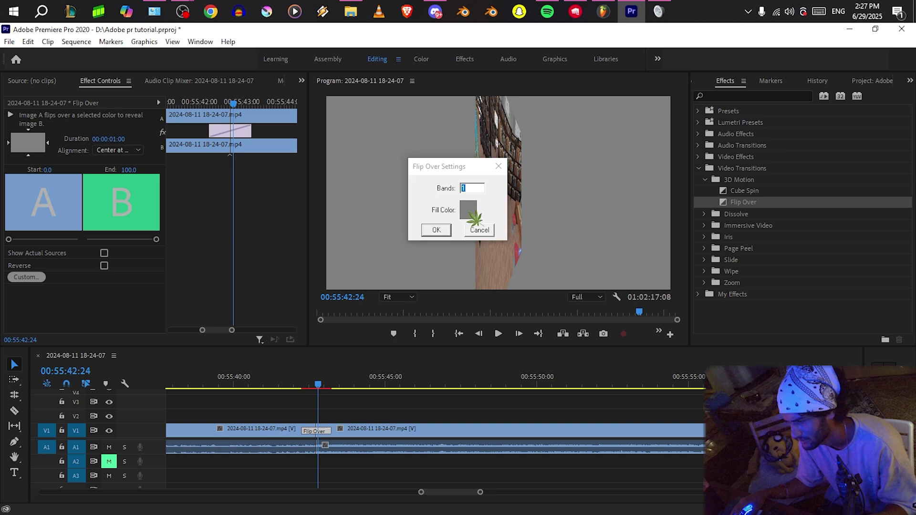
pyautogui.click(467, 212)
pyautogui.moveTo(152, 187); pyautogui.dragTo(213, 364)
pyautogui.click(267, 104)
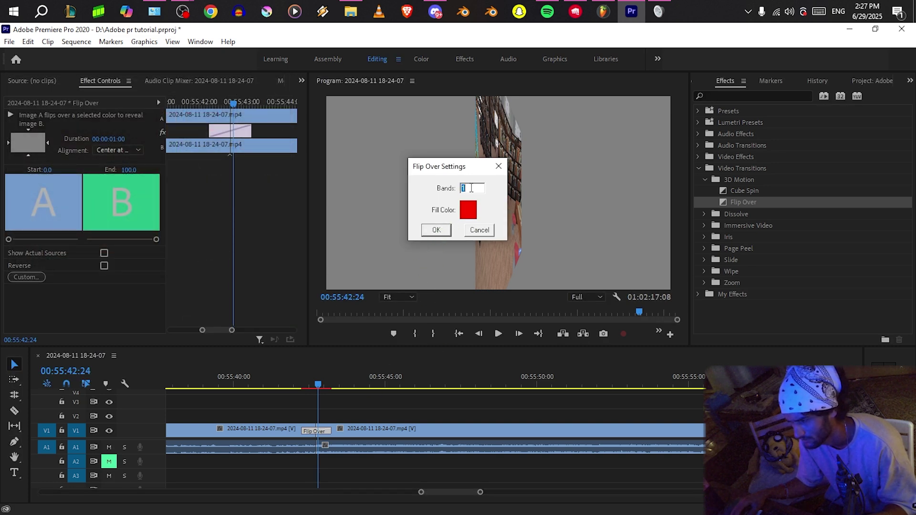
pyautogui.click(436, 230)
pyautogui.click(293, 385)
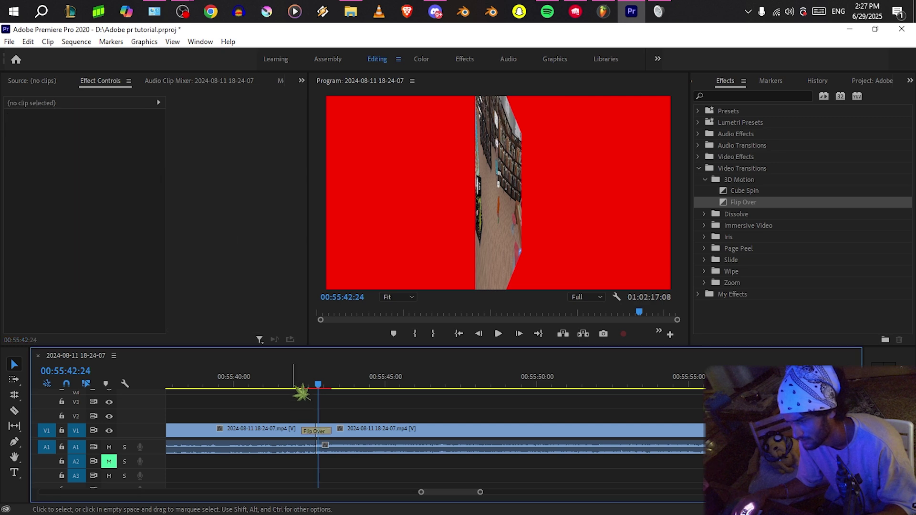
pyautogui.press('space')
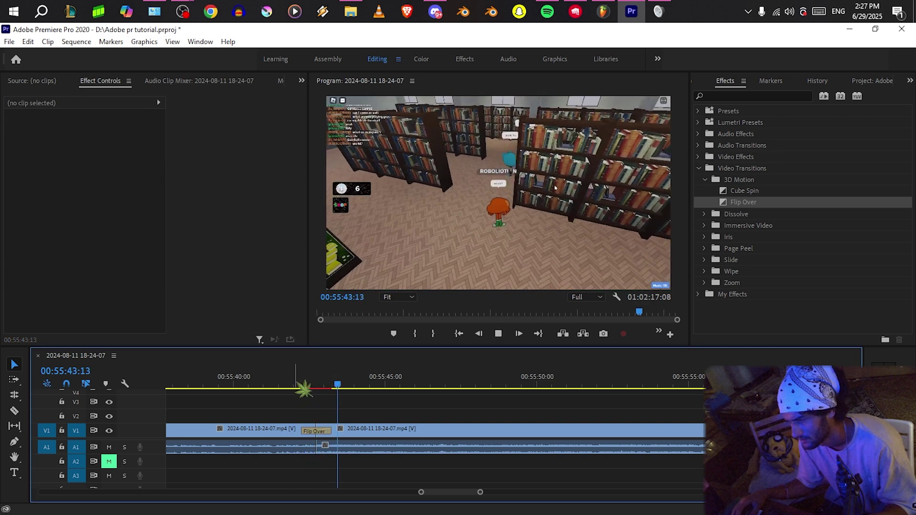
pyautogui.click(294, 386)
# Replace the Flip Over transition with Cross Dissolve on the V1 cut and play it back.
pyautogui.click(317, 431)
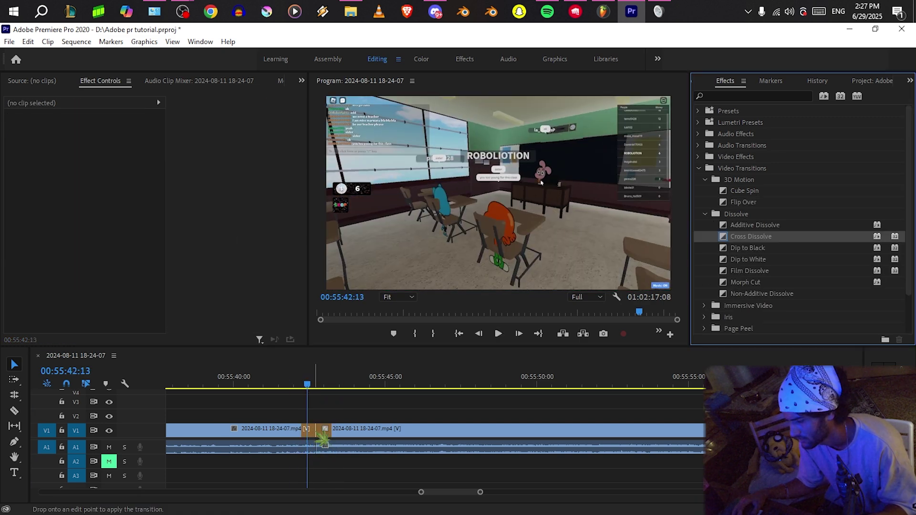
pyautogui.moveTo(316, 430); pyautogui.dragTo(316, 429)
pyautogui.press('space')
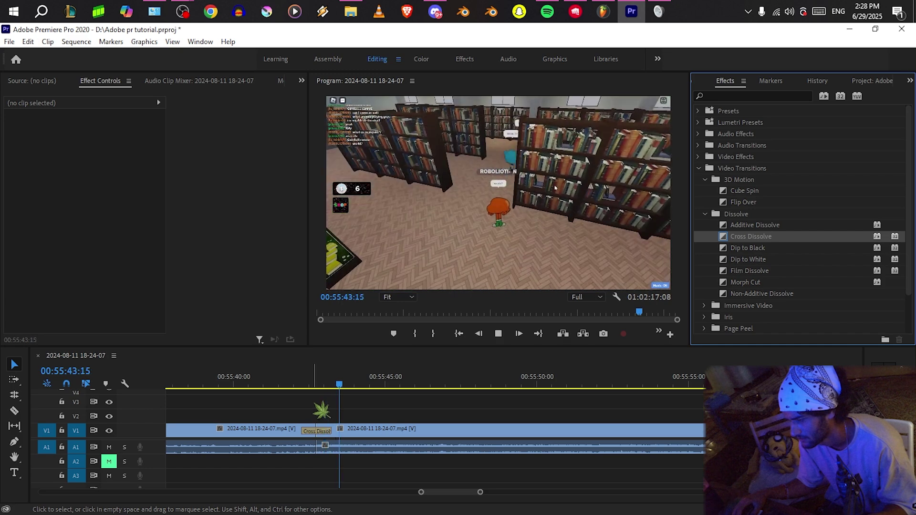
# Apply Additive Dissolve to the V1 cut in place of Cross Dissolve, play it back, and undo it.
pyautogui.moveTo(755, 225); pyautogui.dragTo(264, 469)
pyautogui.moveTo(309, 438); pyautogui.dragTo(315, 431)
pyautogui.click(306, 381)
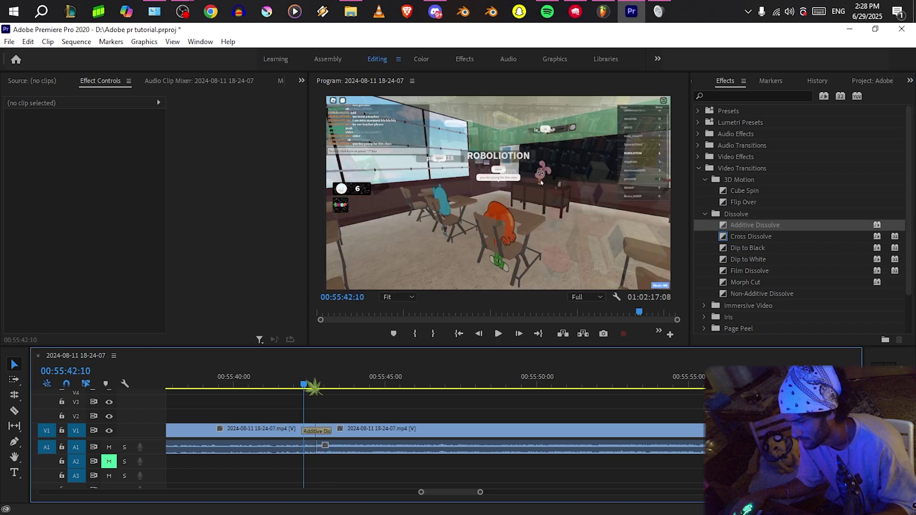
pyautogui.press('space')
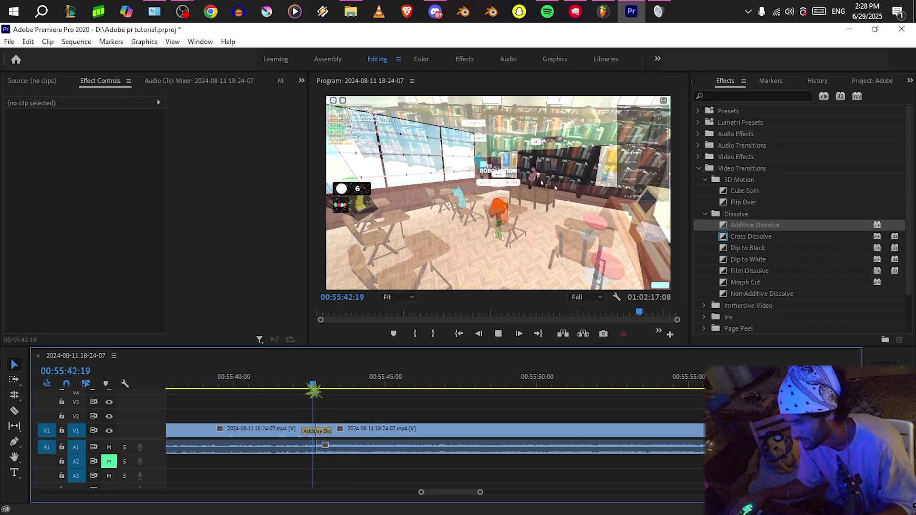
pyautogui.press('space')
pyautogui.hotkey('ctrl', 'z')
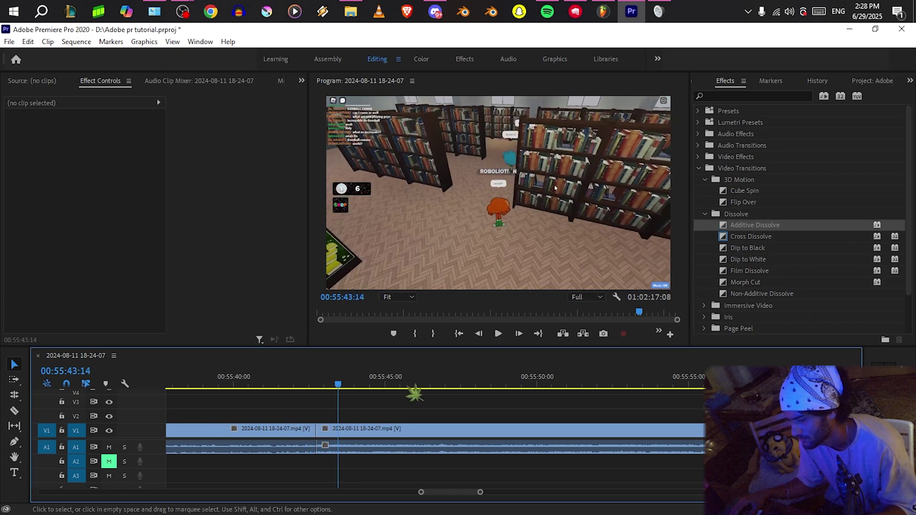
# Expand the Iris group of video transitions and look through the remaining transition groups below it.
pyautogui.scroll(-2, 740, 295)
pyautogui.click(705, 271)
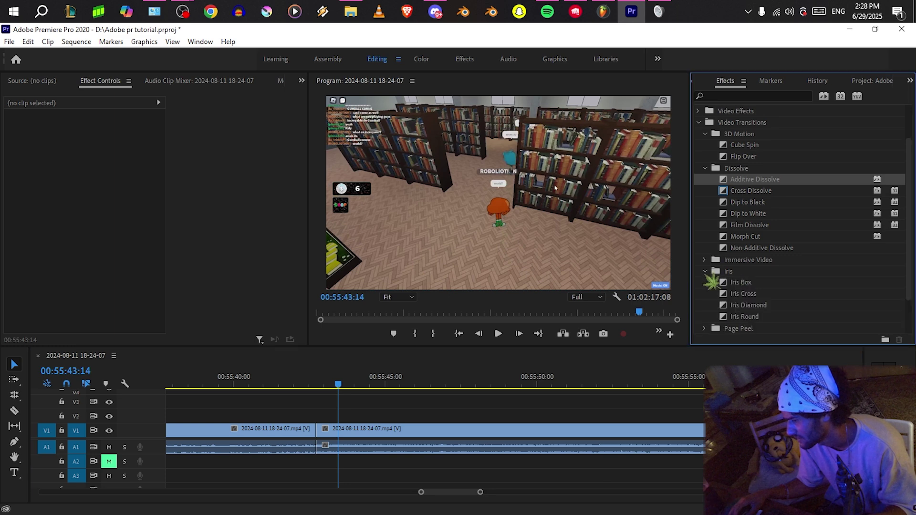
pyautogui.scroll(-2, 821, 320)
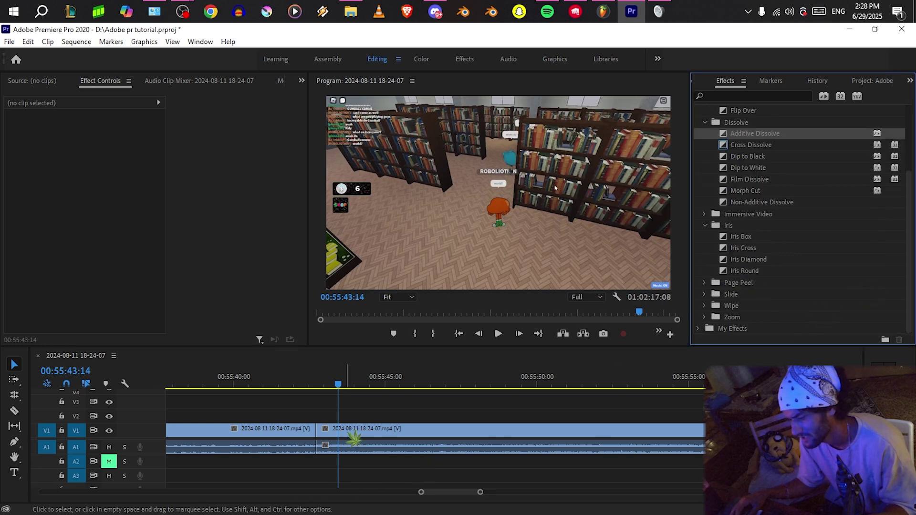
# Move the first clip up to V2 and A2 and shift the second clip earlier on V1 to overlap it by about 2.5 seconds.
pyautogui.moveTo(355, 438); pyautogui.dragTo(351, 473)
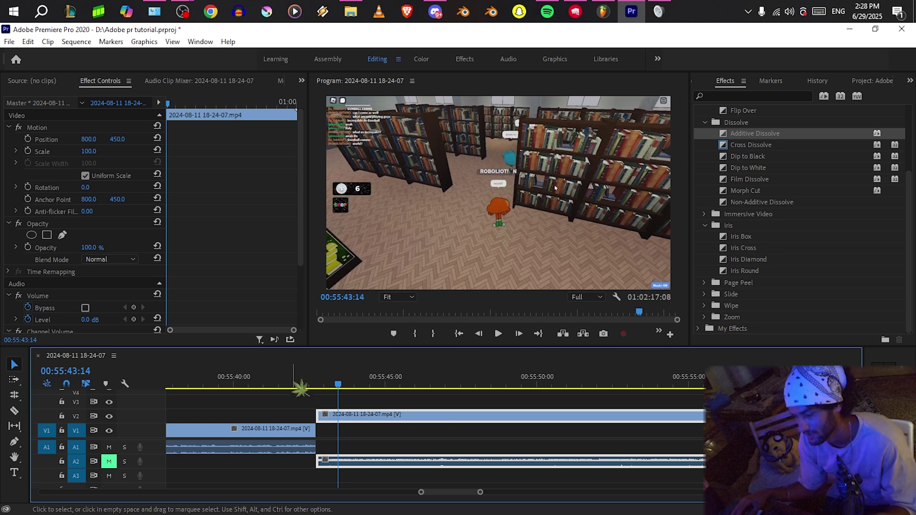
pyautogui.click(221, 382)
pyautogui.moveTo(344, 417); pyautogui.dragTo(345, 445)
pyautogui.moveTo(269, 447); pyautogui.dragTo(270, 461)
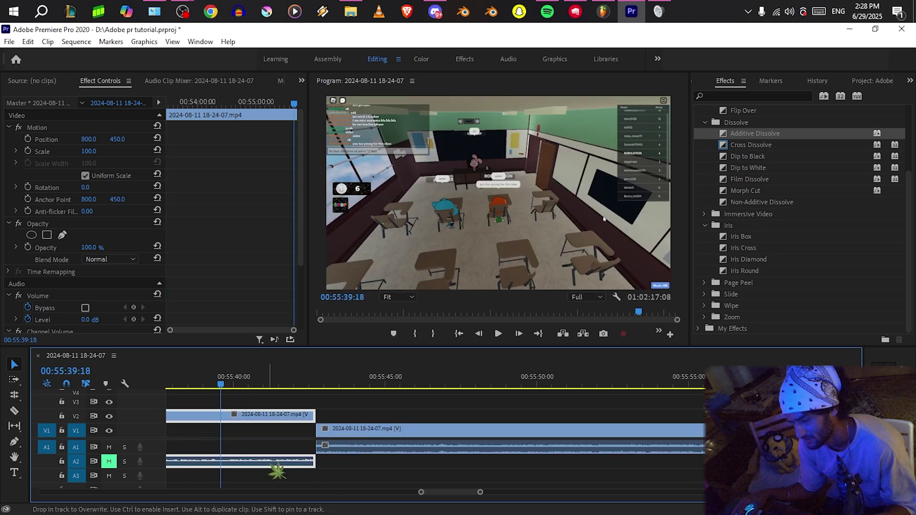
pyautogui.moveTo(378, 434); pyautogui.dragTo(300, 432)
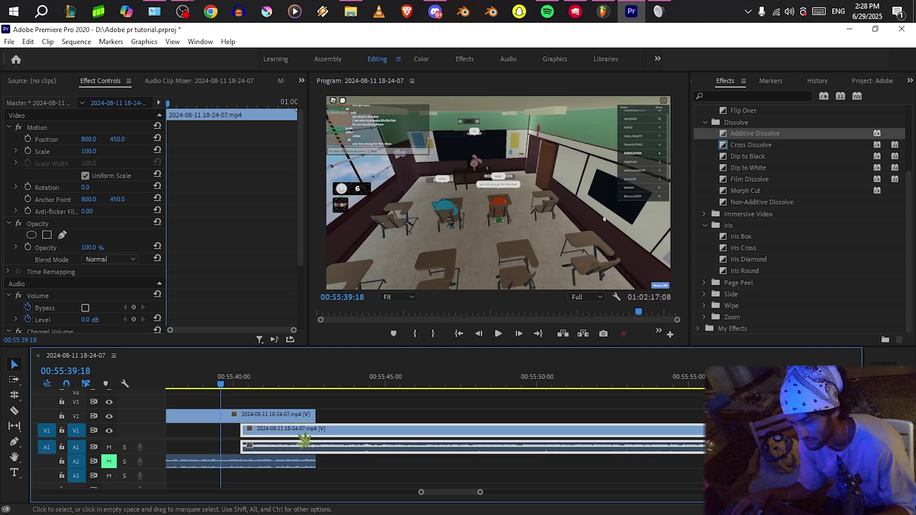
# Keyframe the V2 clip's opacity from 100% at 00:55:40:07 to 0% at 00:55:42:22.
pyautogui.click(239, 385)
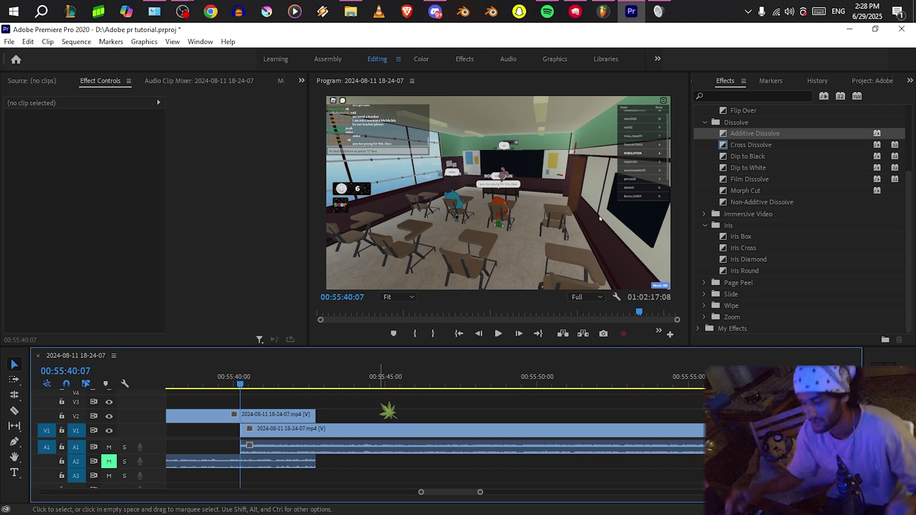
pyautogui.click(296, 415)
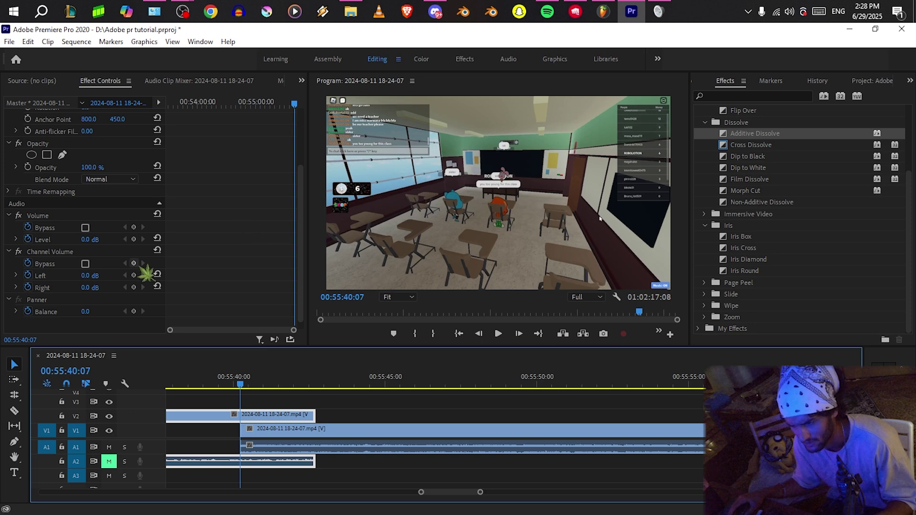
pyautogui.scroll(3, 95, 239)
pyautogui.click(28, 235)
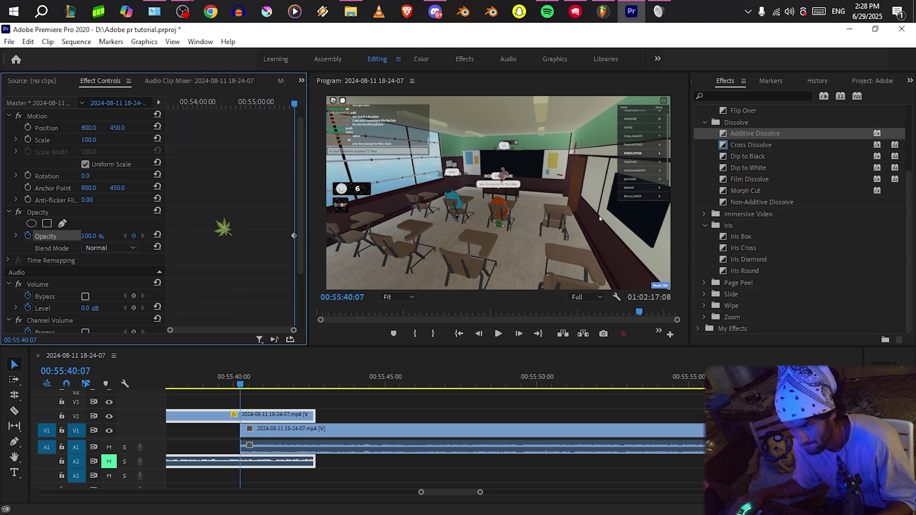
pyautogui.moveTo(303, 383); pyautogui.dragTo(315, 383)
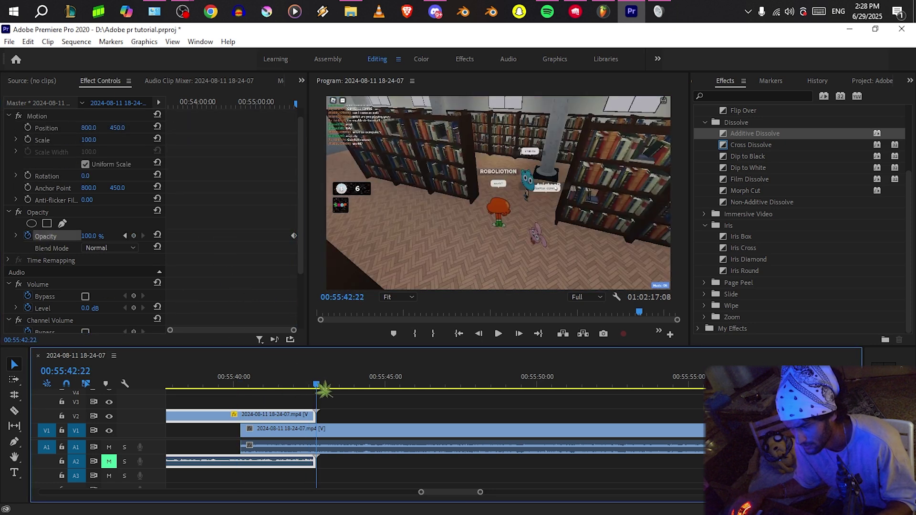
pyautogui.moveTo(90, 236); pyautogui.dragTo(42, 236)
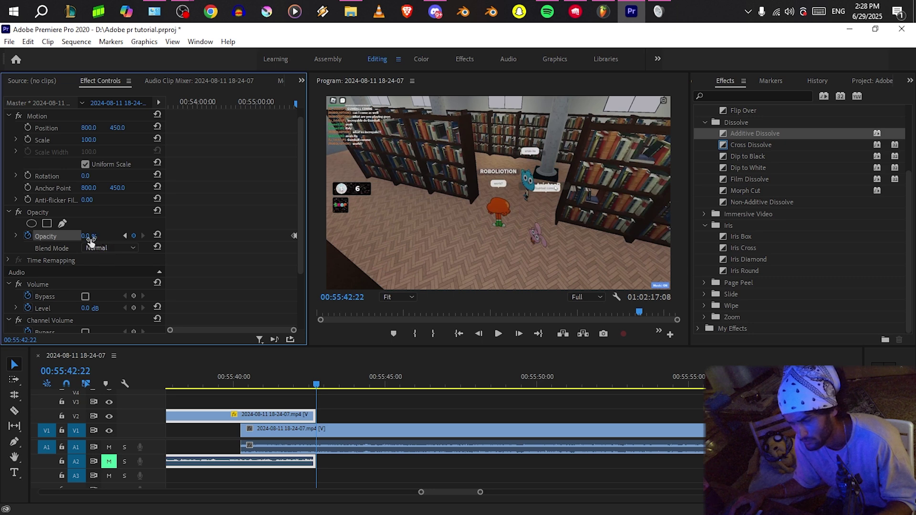
# Play back the manual opacity fade and restore both clips end to end on V1 and A1 without the keyframes.
pyautogui.scroll(3, 266, 445)
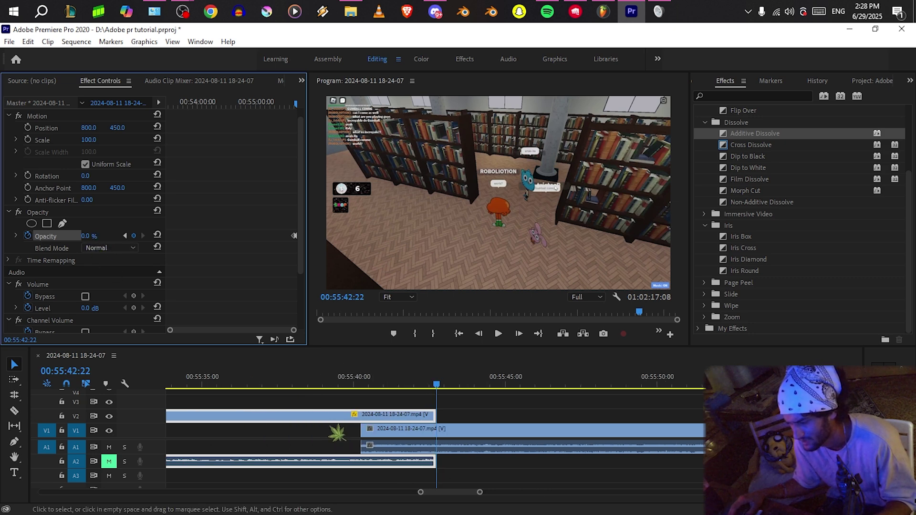
pyautogui.click(317, 384)
pyautogui.press('space')
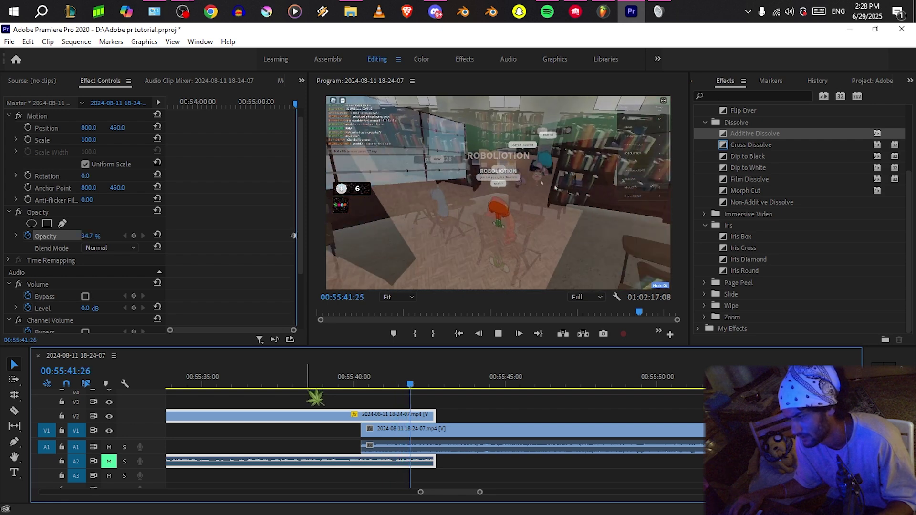
pyautogui.press('space')
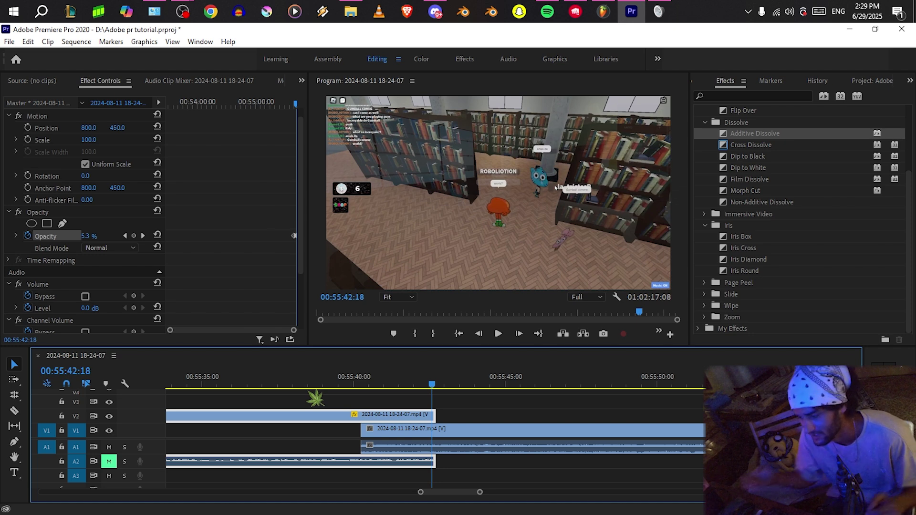
pyautogui.moveTo(361, 430); pyautogui.dragTo(400, 444)
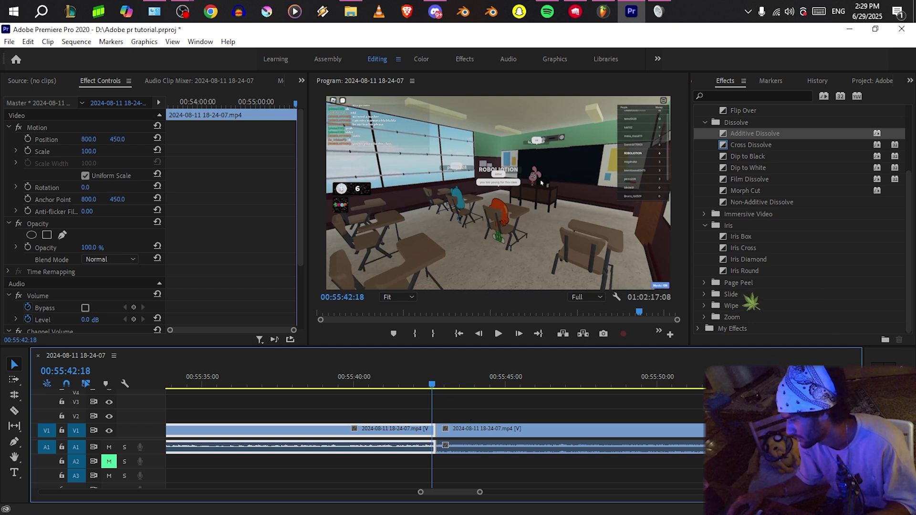
# Look through the Slide transitions and search the effects for 3d.
pyautogui.click(705, 294)
pyautogui.scroll(-2, 801, 294)
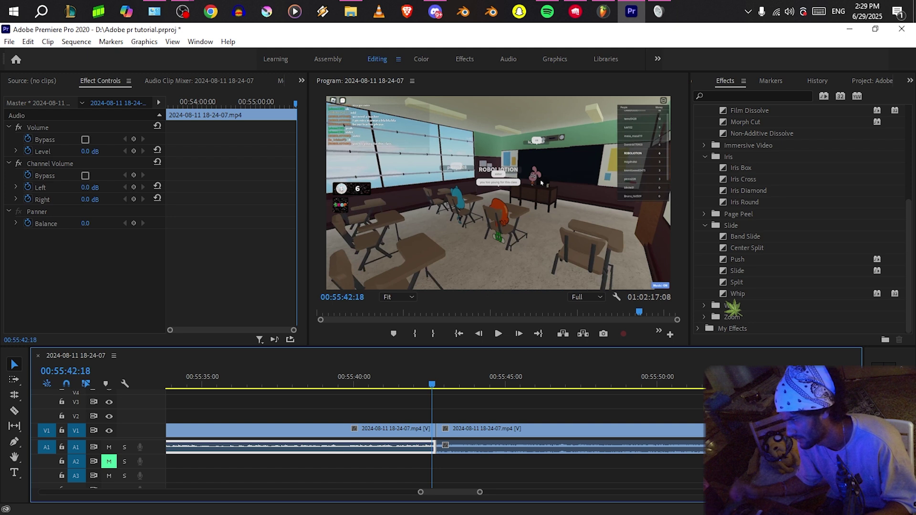
pyautogui.click(738, 96)
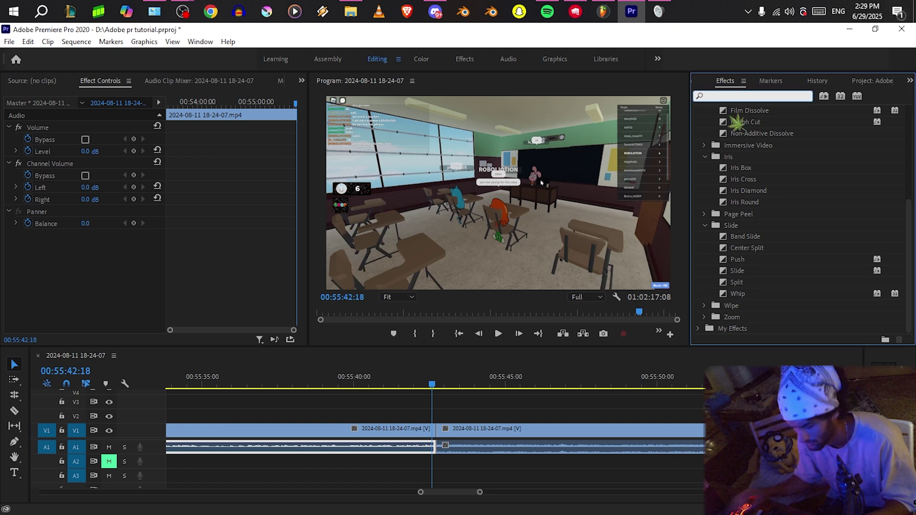
pyautogui.write('3d')
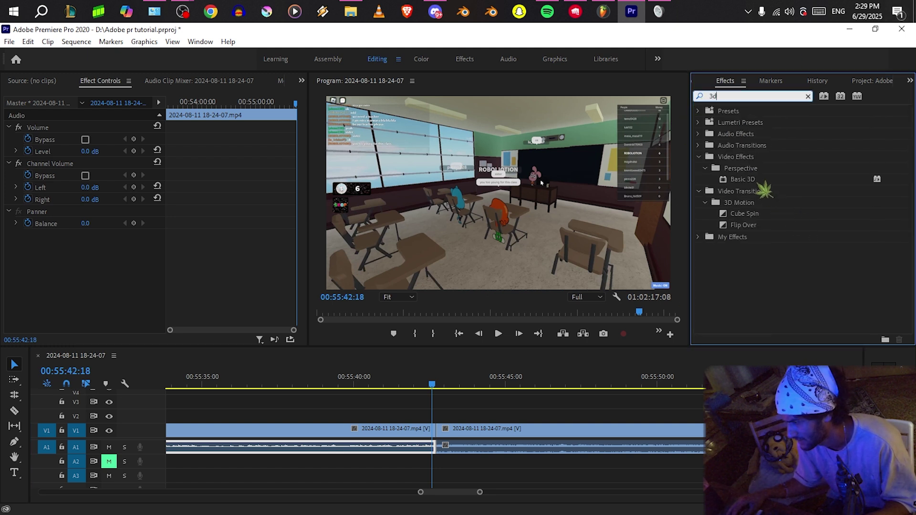
pyautogui.click(769, 184)
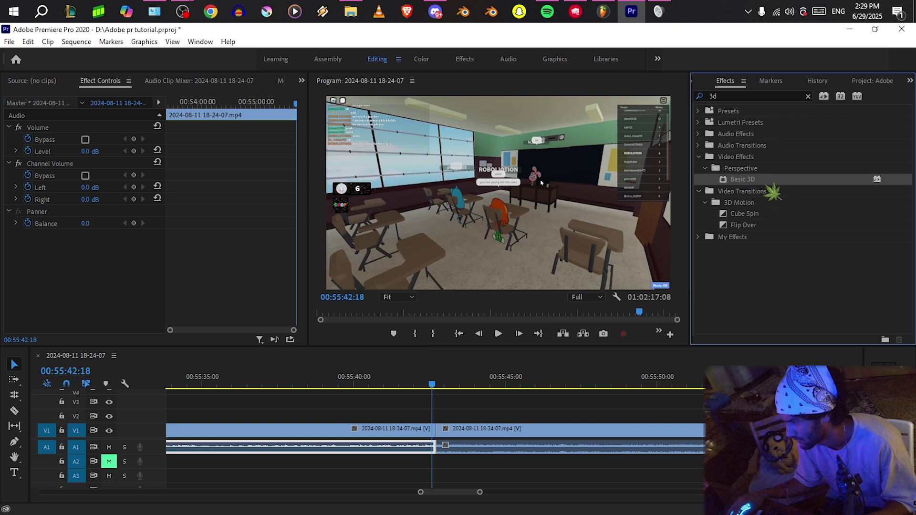
# Search the effects for 3d again and apply Basic 3D to the first V1 clip.
pyautogui.click(739, 96)
pyautogui.press('BackSpace')
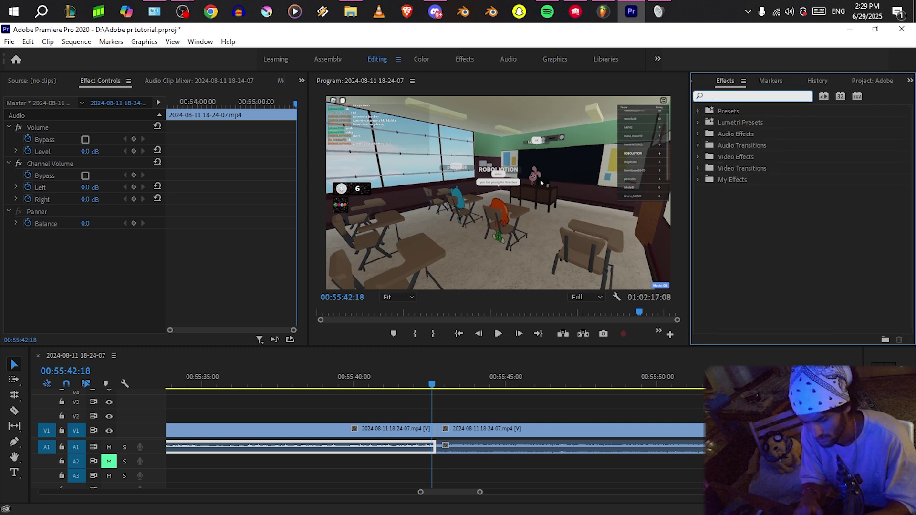
pyautogui.write('3d')
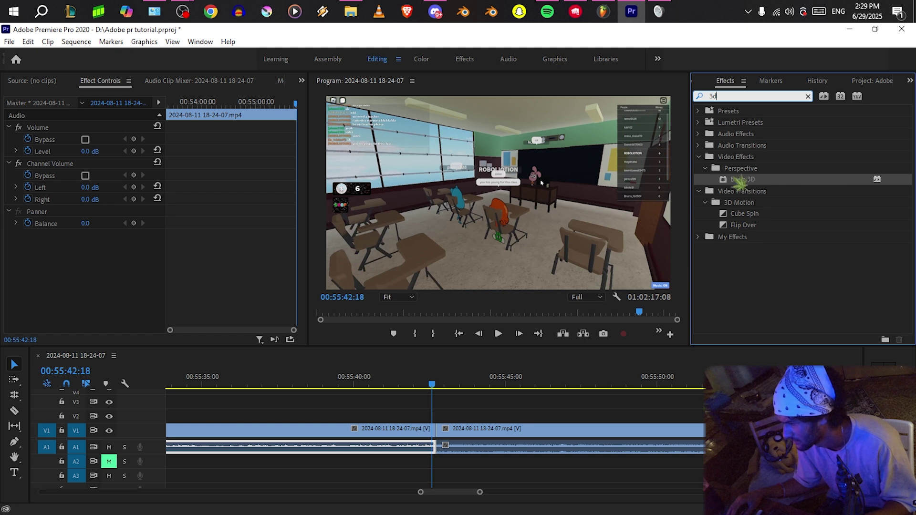
pyautogui.click(746, 180)
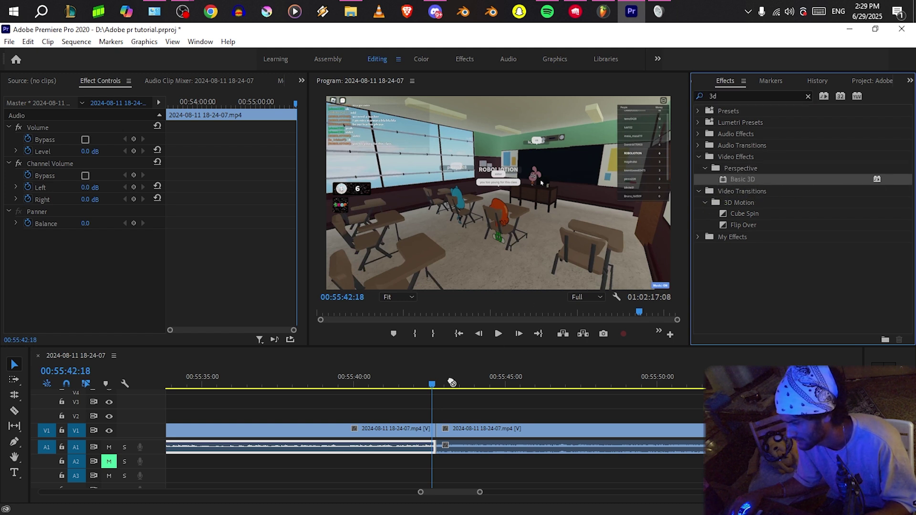
pyautogui.moveTo(451, 382); pyautogui.dragTo(397, 435)
# Set Basic 3D's swivel to 13°, tilt to 41° and distance to image to 49, and delete the effect.
pyautogui.click(385, 386)
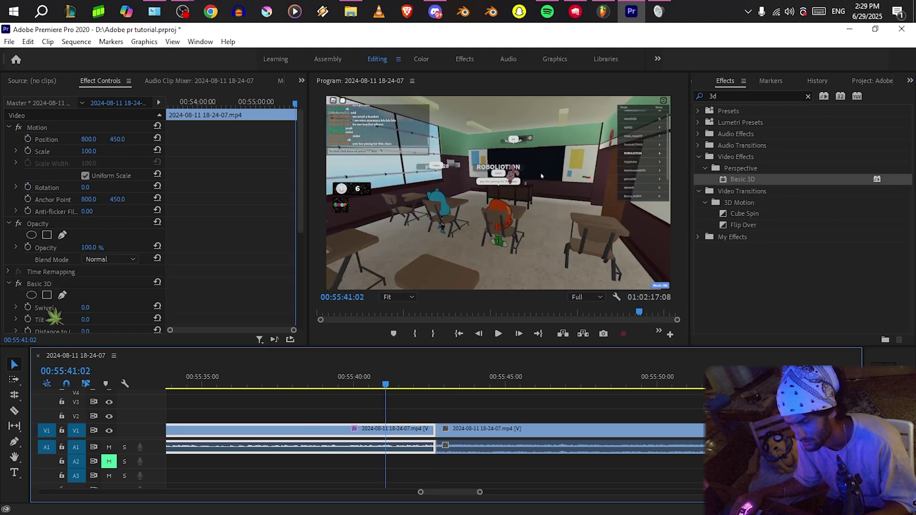
pyautogui.scroll(-3, 114, 295)
pyautogui.click(87, 264)
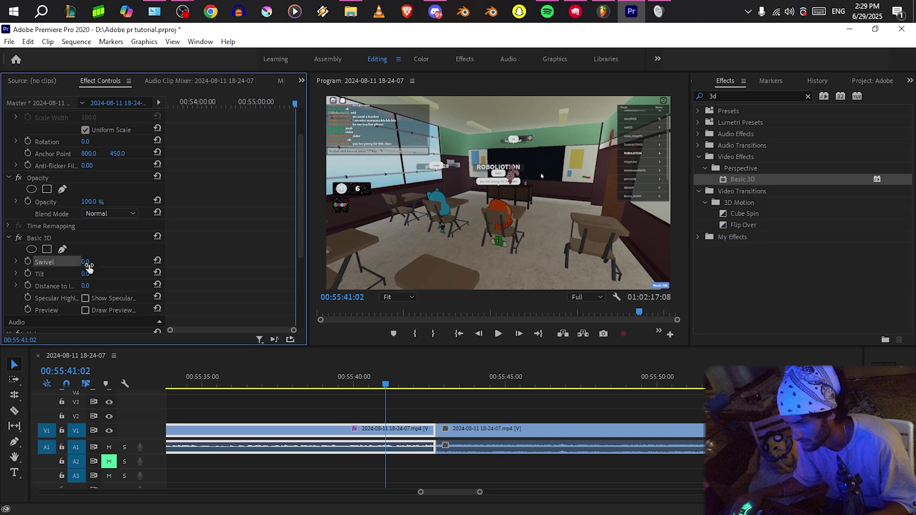
pyautogui.moveTo(87, 262); pyautogui.dragTo(100, 286)
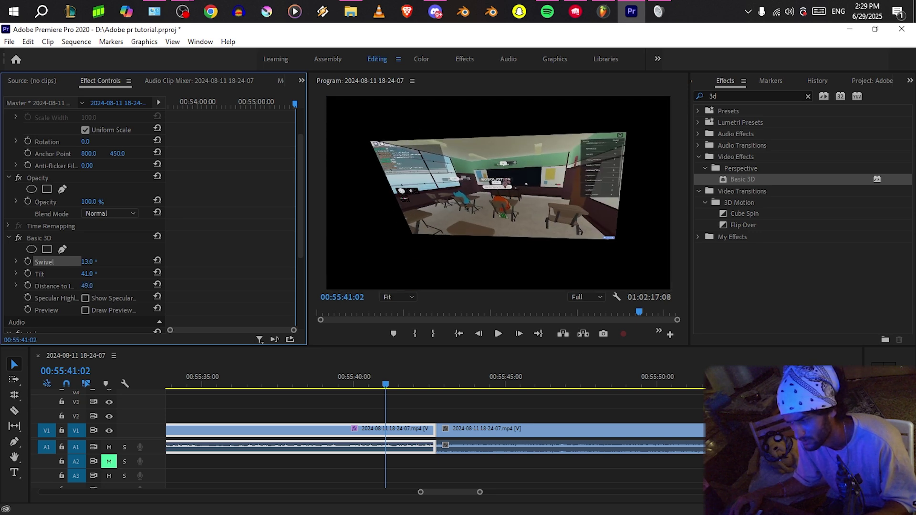
pyautogui.press('Delete')
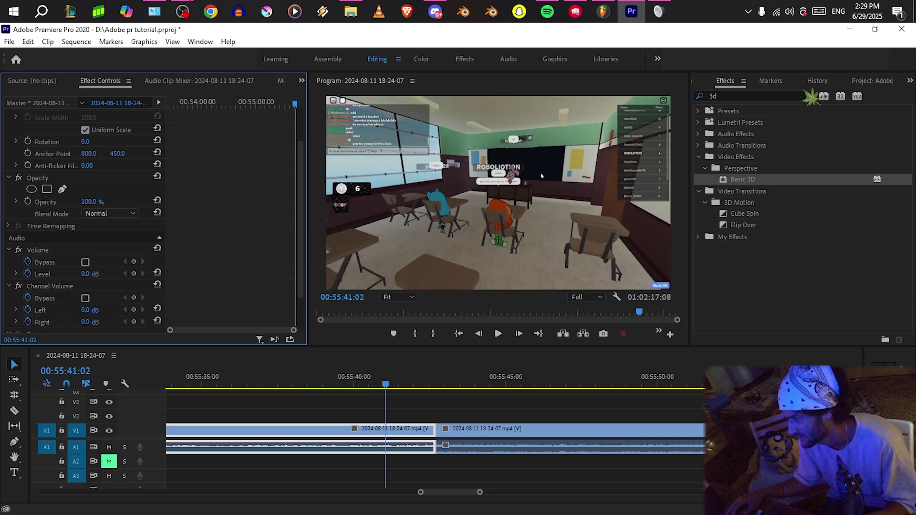
# Clear the effects search and expand the Wipe and Iris groups of the video transitions.
pyautogui.click(808, 97)
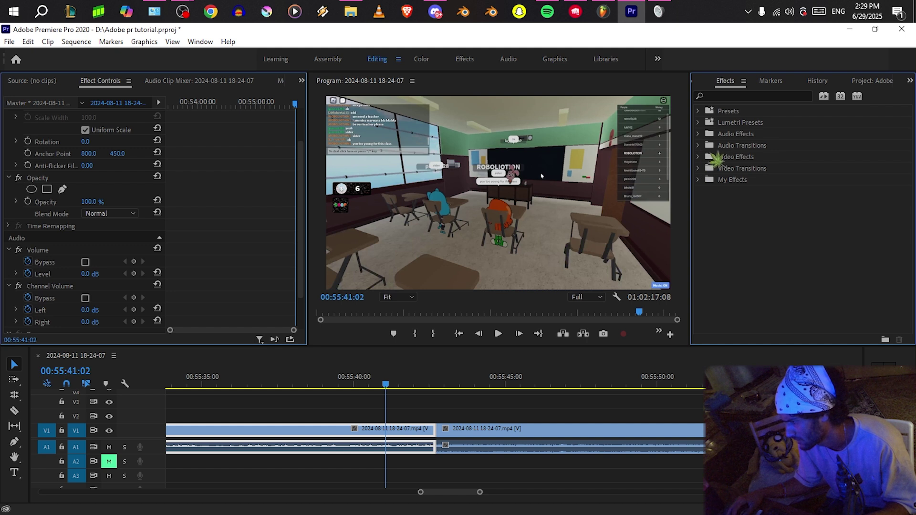
pyautogui.click(698, 169)
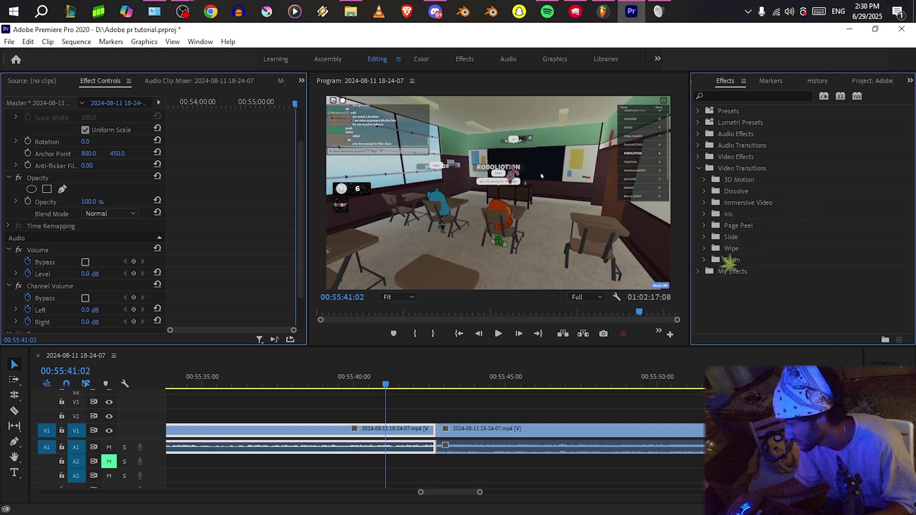
pyautogui.click(704, 248)
pyautogui.scroll(-2, 792, 271)
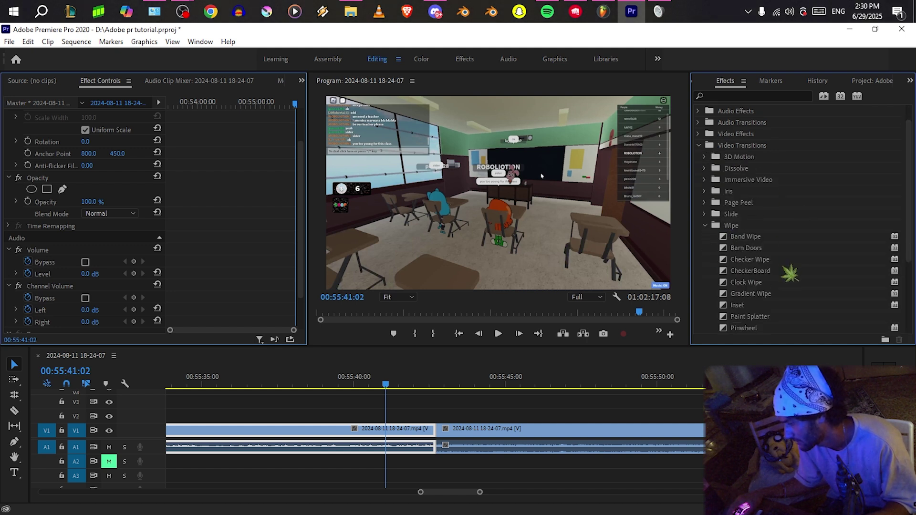
pyautogui.scroll(-4, 744, 206)
pyautogui.click(705, 145)
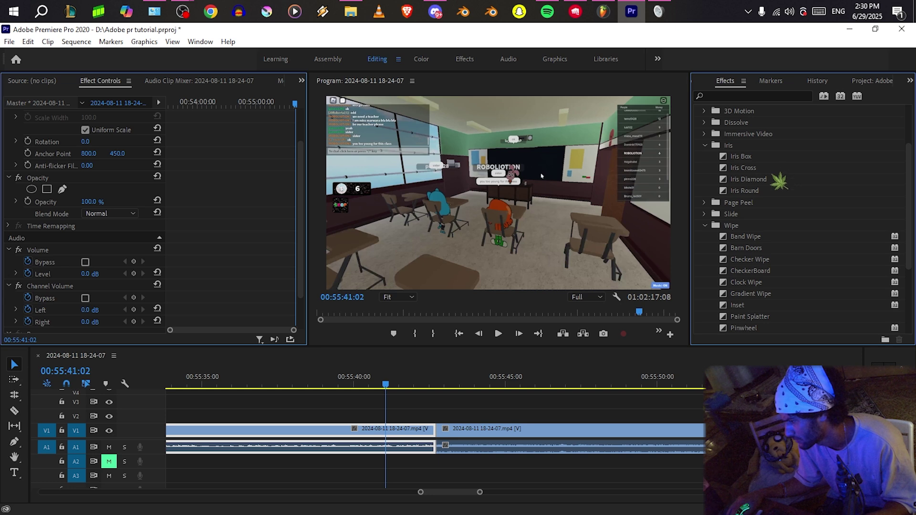
# Apply the Iris Diamond transition centred on the V1 cut, play it back, and undo it.
pyautogui.moveTo(778, 182); pyautogui.dragTo(436, 431)
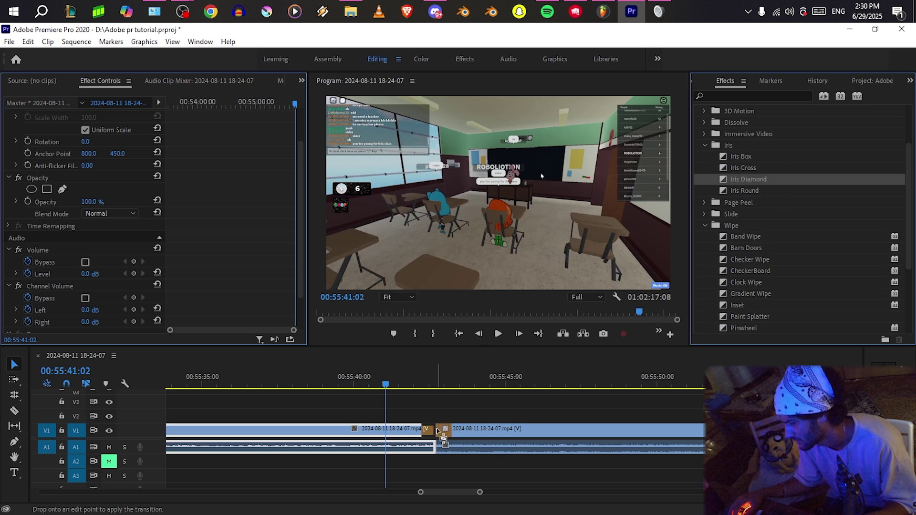
pyautogui.press('space')
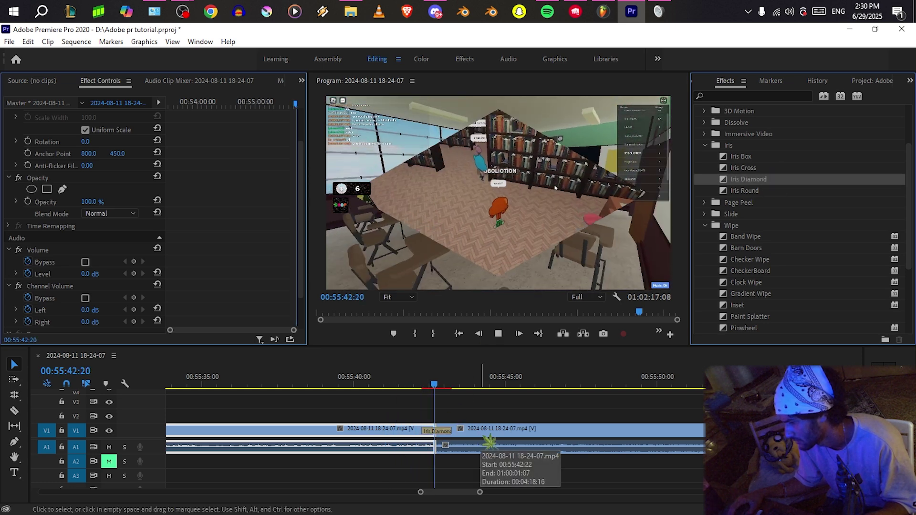
pyautogui.press('space')
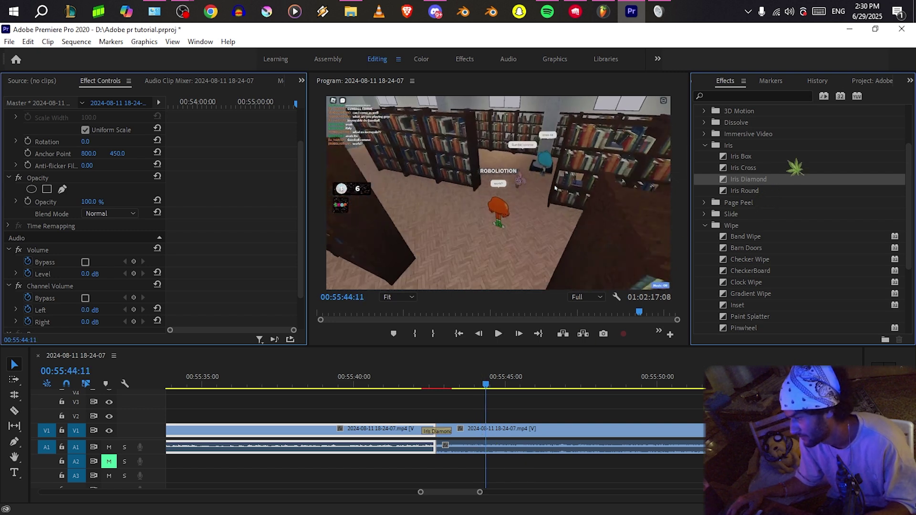
pyautogui.hotkey('ctrl', 'z')
# Apply the Iris Round transition centred on the V1 cut and play it back from just before the cut.
pyautogui.moveTo(774, 193); pyautogui.dragTo(435, 433)
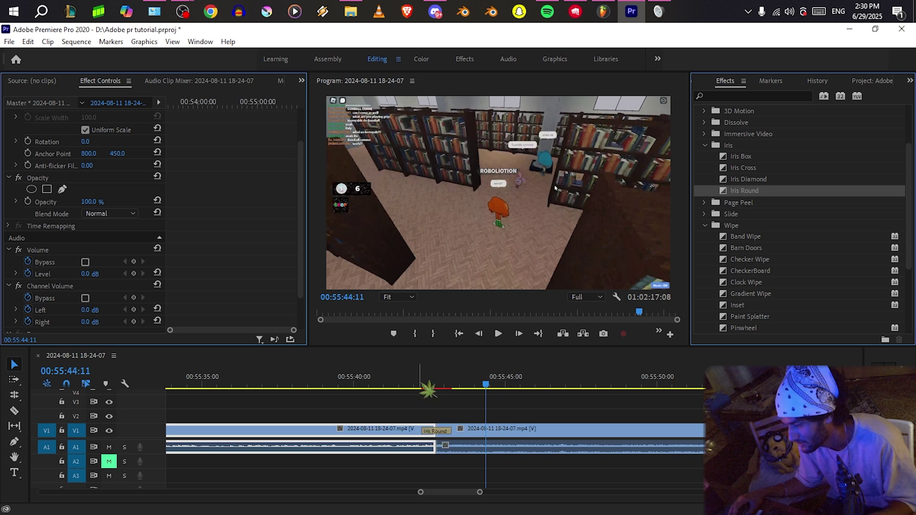
pyautogui.click(419, 381)
pyautogui.scroll(3, 415, 406)
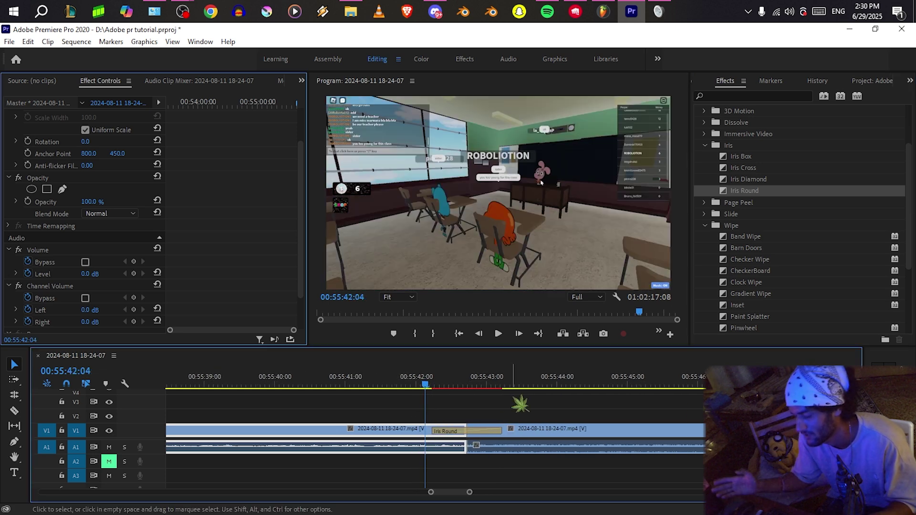
pyautogui.press('space')
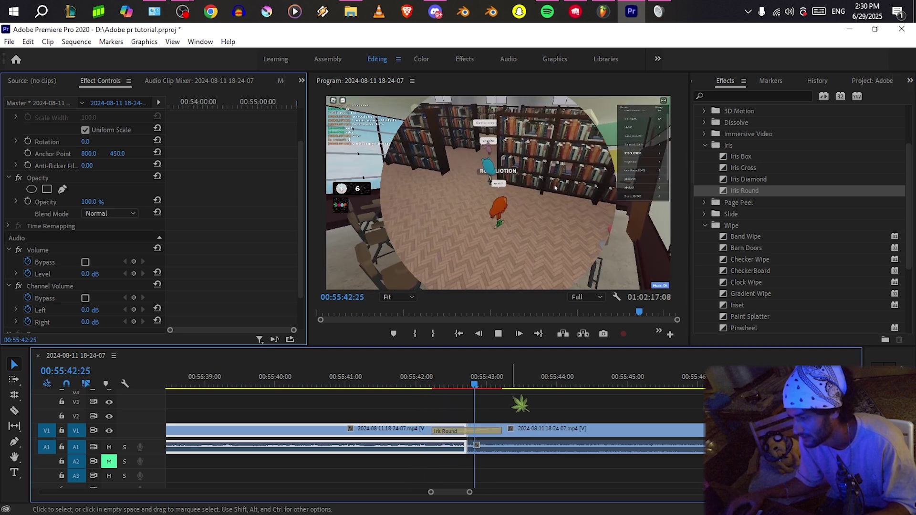
# Undo the Iris Round transition, and try Checker Wipe centred on the V1 cut, playing it back and undoing it.
pyautogui.press('space')
pyautogui.hotkey('ctrl', 'z')
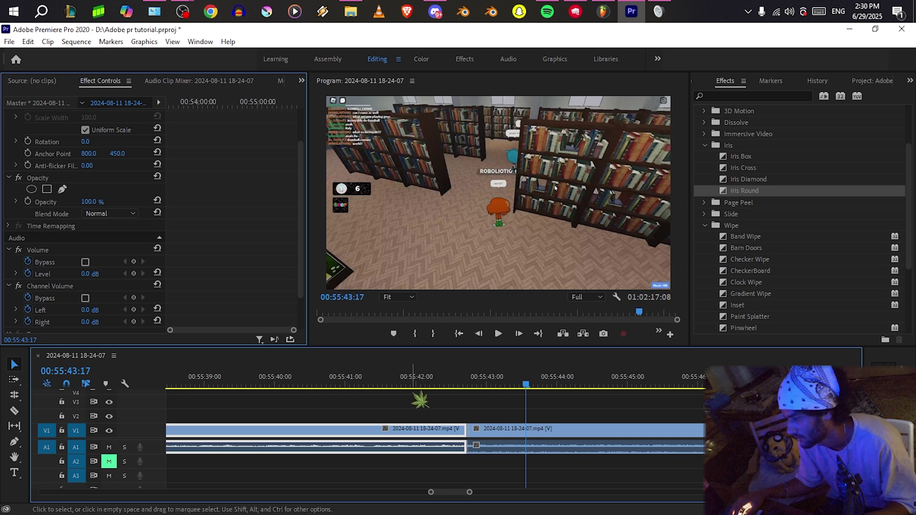
pyautogui.click(425, 383)
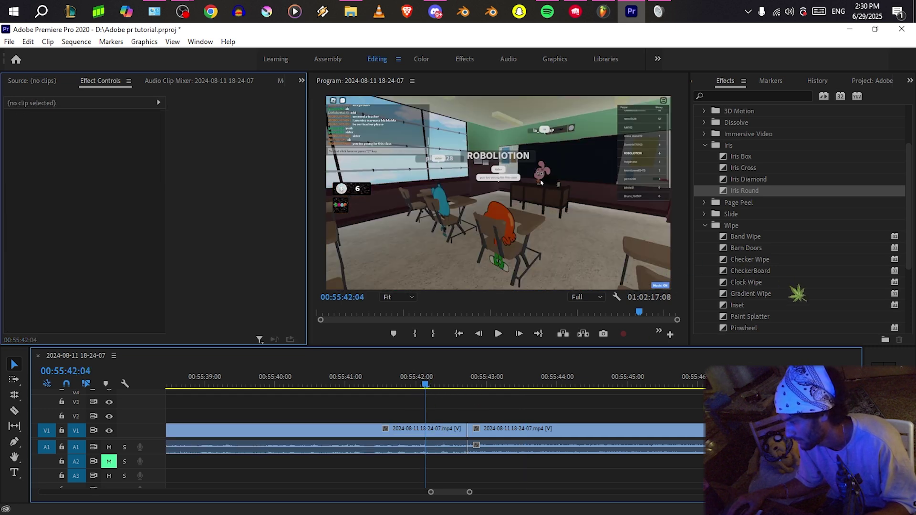
pyautogui.moveTo(778, 261); pyautogui.dragTo(469, 427)
pyautogui.press('space')
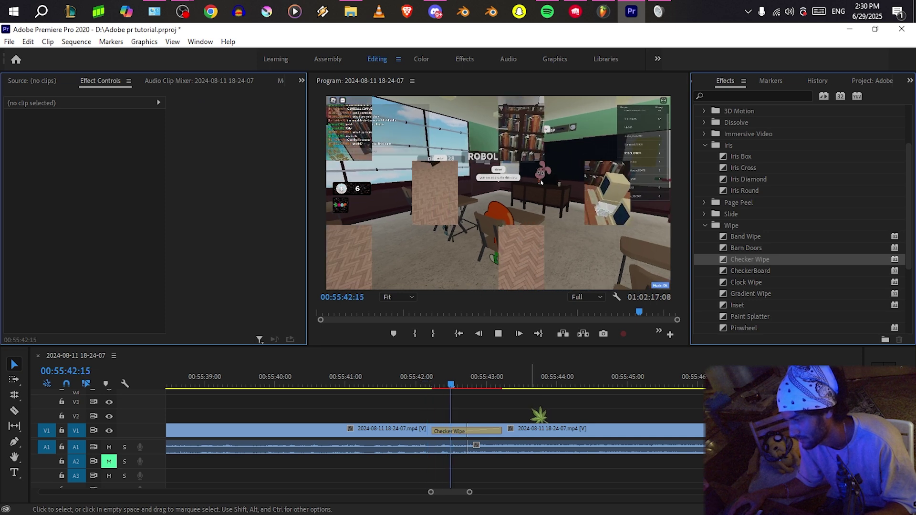
pyautogui.hotkey('ctrl', 'z')
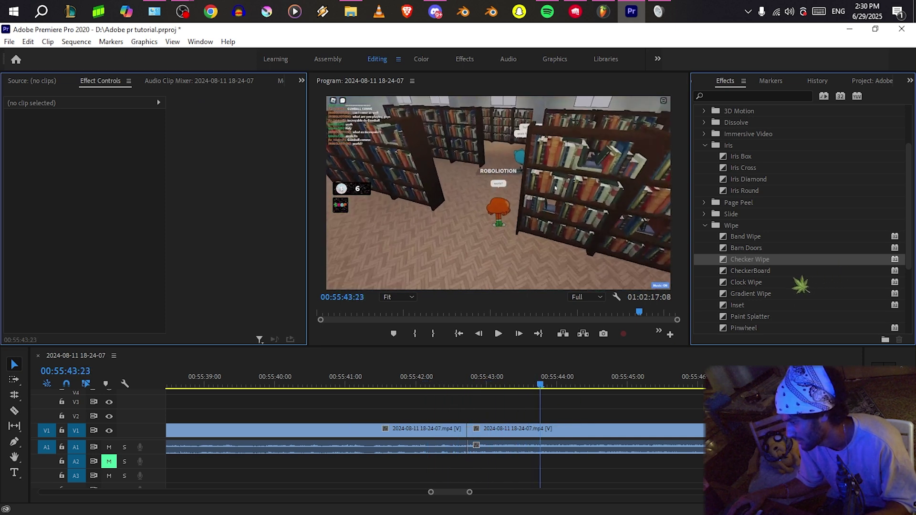
# Apply the Venetian Blinds transition centred on the V1 cut and play it back from just before the cut.
pyautogui.scroll(-5, 808, 284)
pyautogui.moveTo(805, 270); pyautogui.dragTo(467, 434)
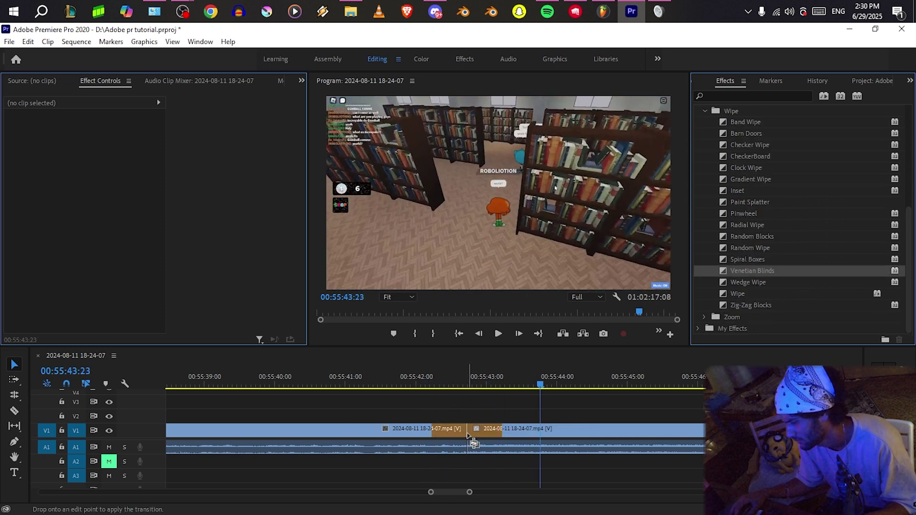
pyautogui.moveTo(451, 403); pyautogui.dragTo(451, 404)
pyautogui.click(431, 384)
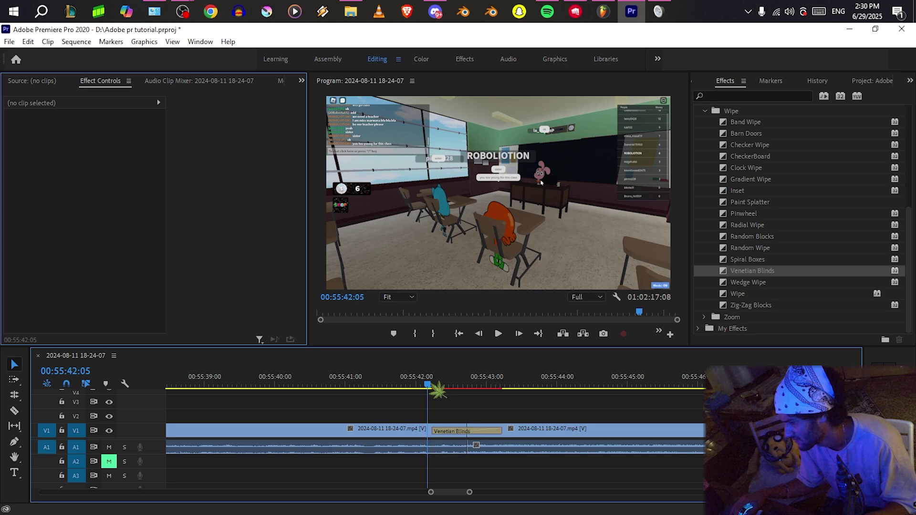
pyautogui.press('space')
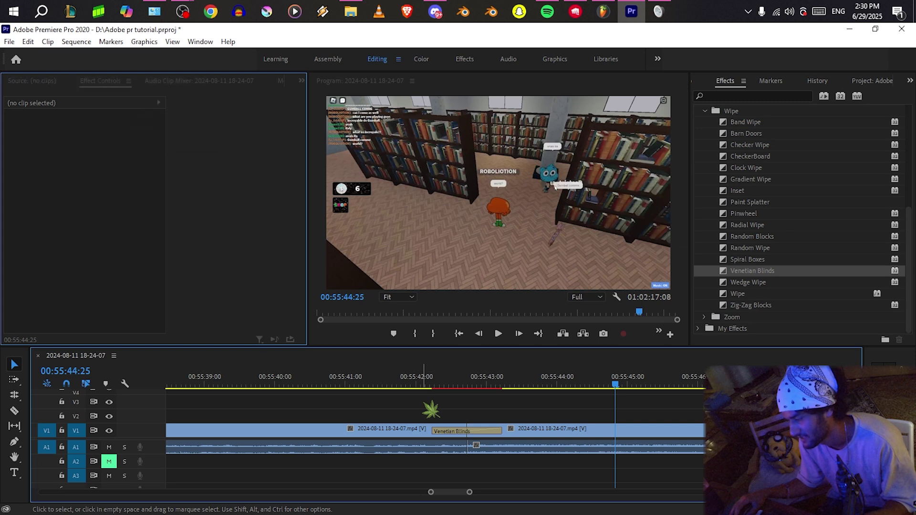
# Look over the whole sequence, moving the playhead to the start and on to 01:00:54:28, past the last clip.
pyautogui.hotkey('ctrl', 's')
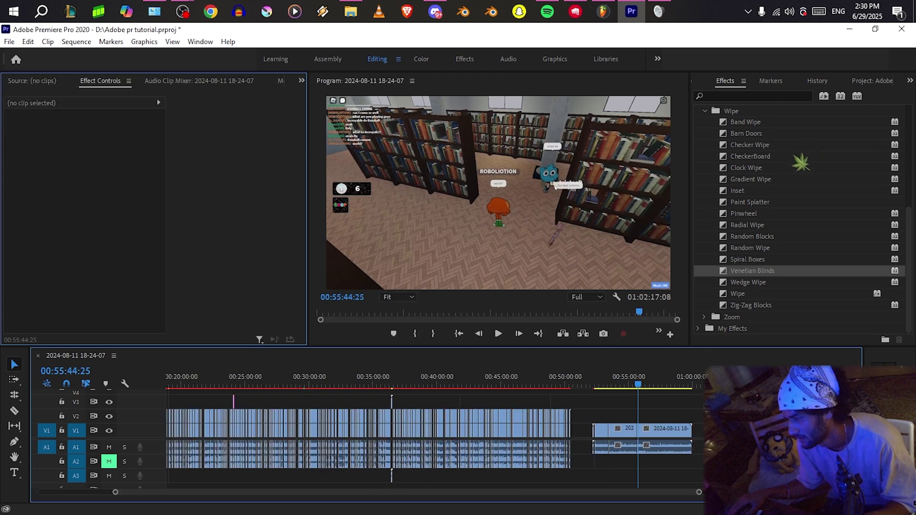
pyautogui.scroll(3, 747, 263)
pyautogui.scroll(-3, 745, 269)
pyautogui.scroll(4, 711, 429)
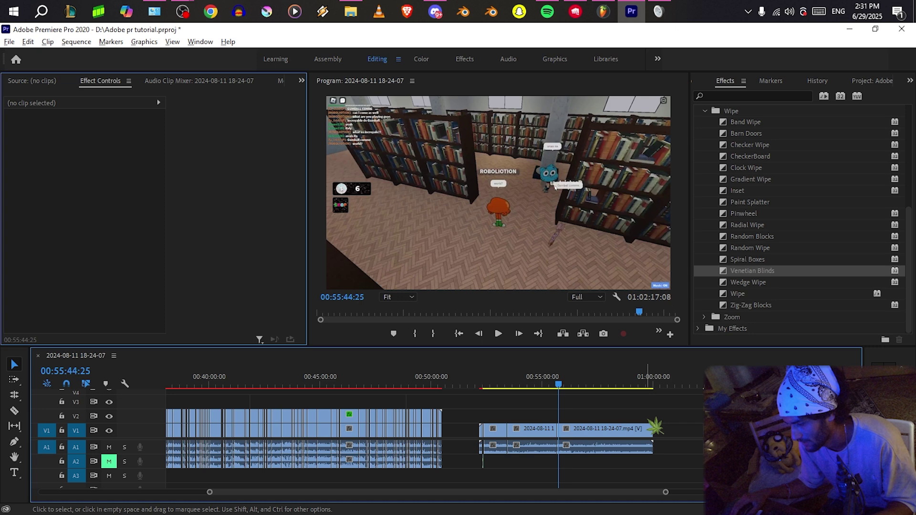
pyautogui.press('alt')
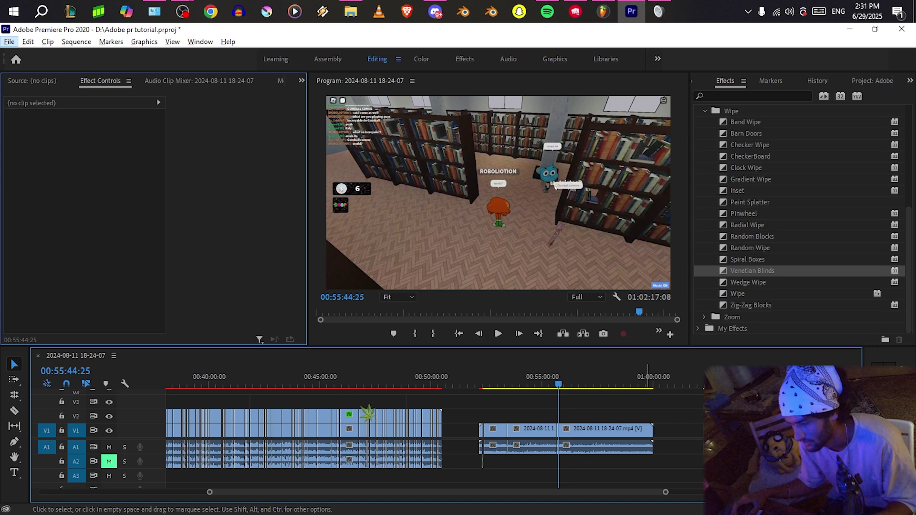
pyautogui.moveTo(532, 383); pyautogui.dragTo(333, 394)
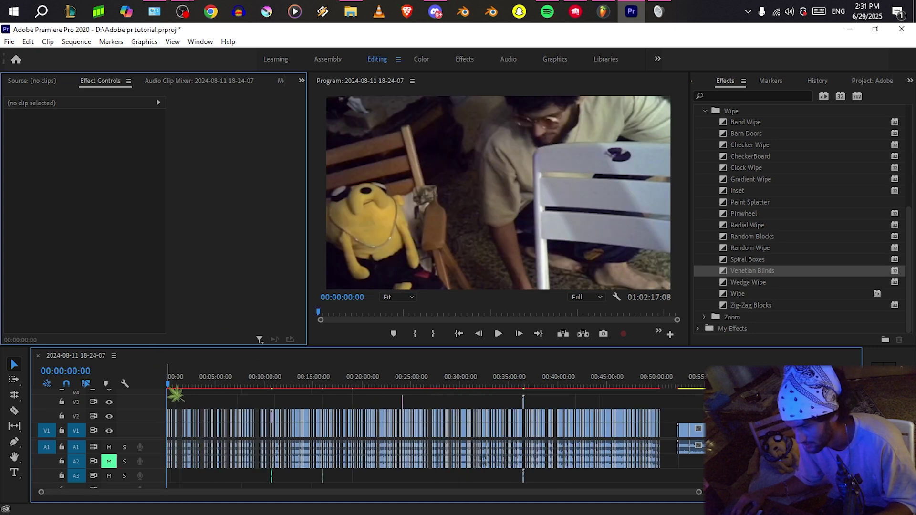
pyautogui.moveTo(175, 387); pyautogui.dragTo(748, 384)
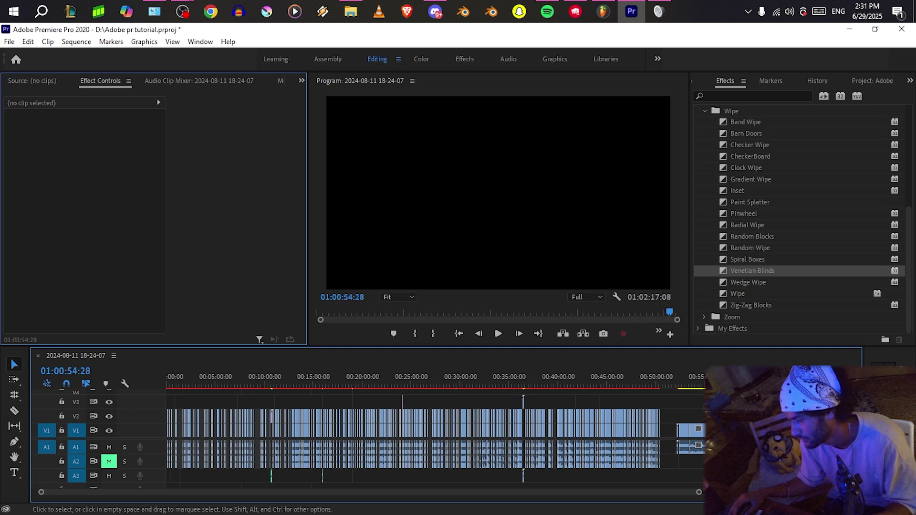
pyautogui.scroll(4, 744, 454)
pyautogui.scroll(-3, 678, 457)
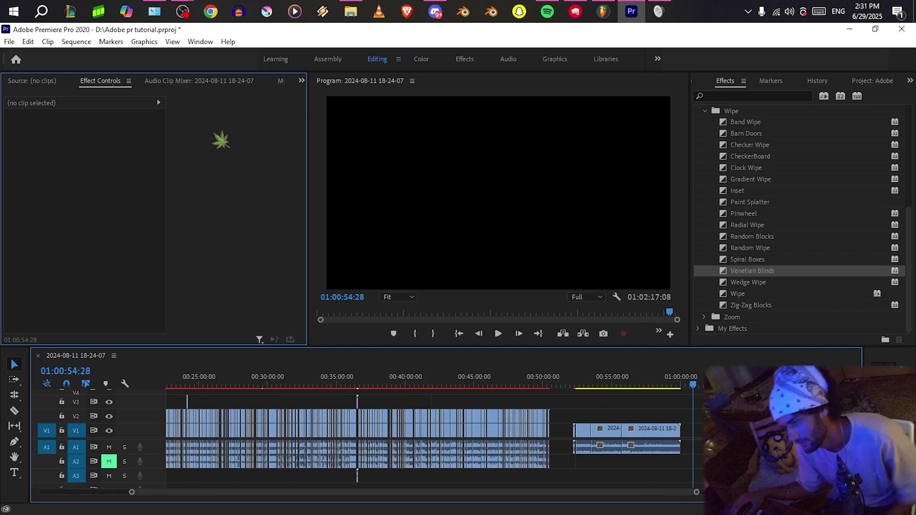
pyautogui.click(10, 42)
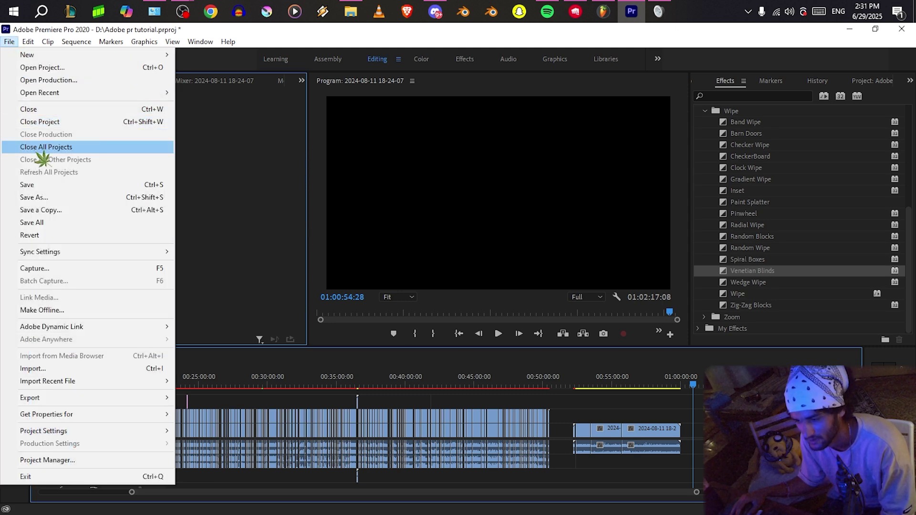
pyautogui.moveTo(75, 400)
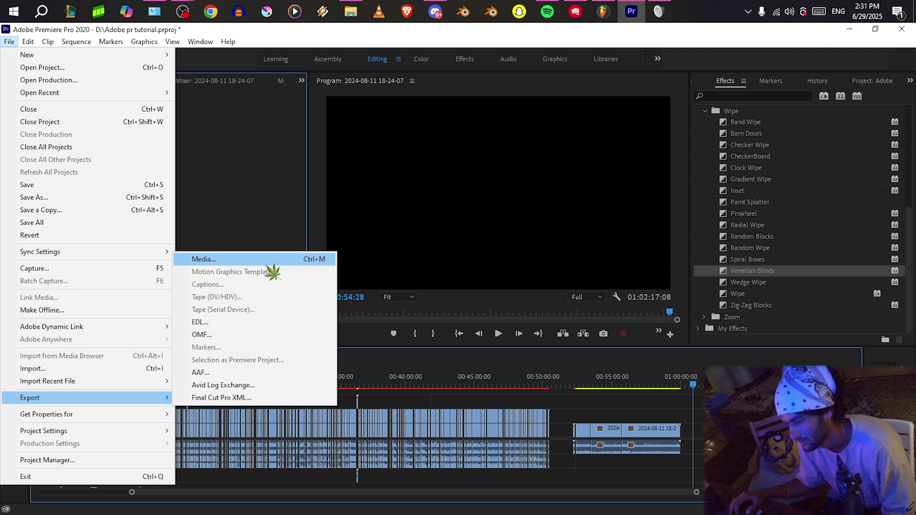
pyautogui.click(267, 264)
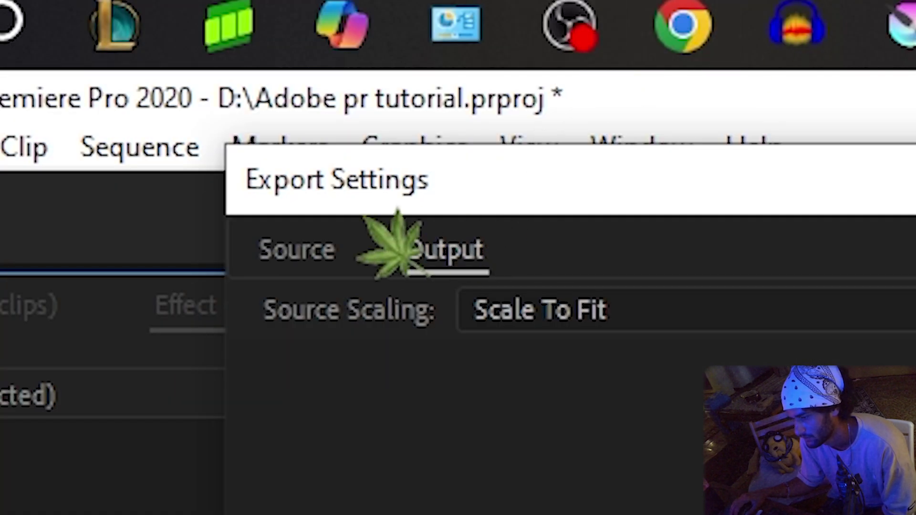
pyautogui.click(778, 477)
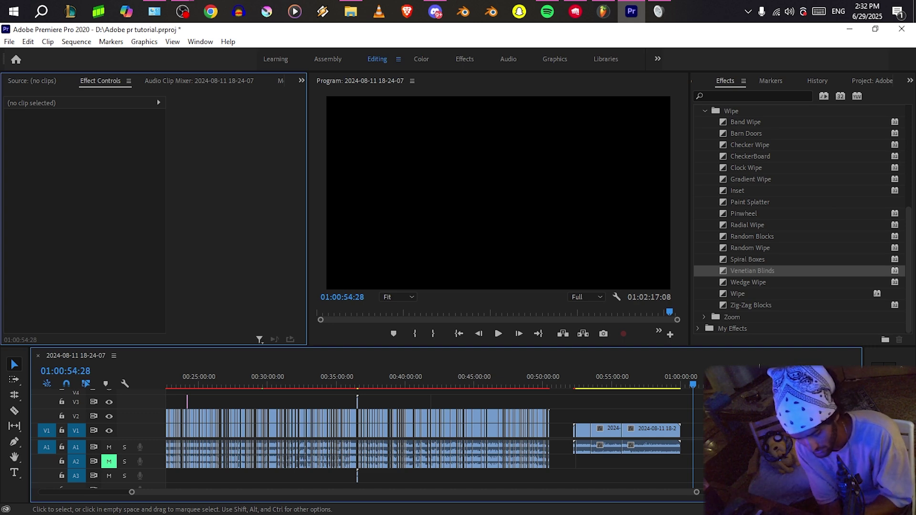
# Open the sequence's media export settings and look through the available export formats and the H.264 presets.
pyautogui.hotkey('ctrl', 'm')
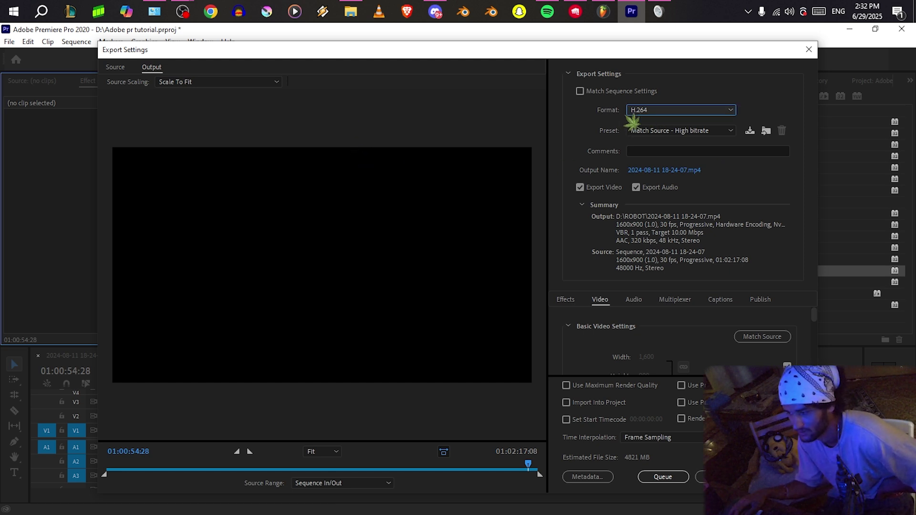
pyautogui.click(659, 113)
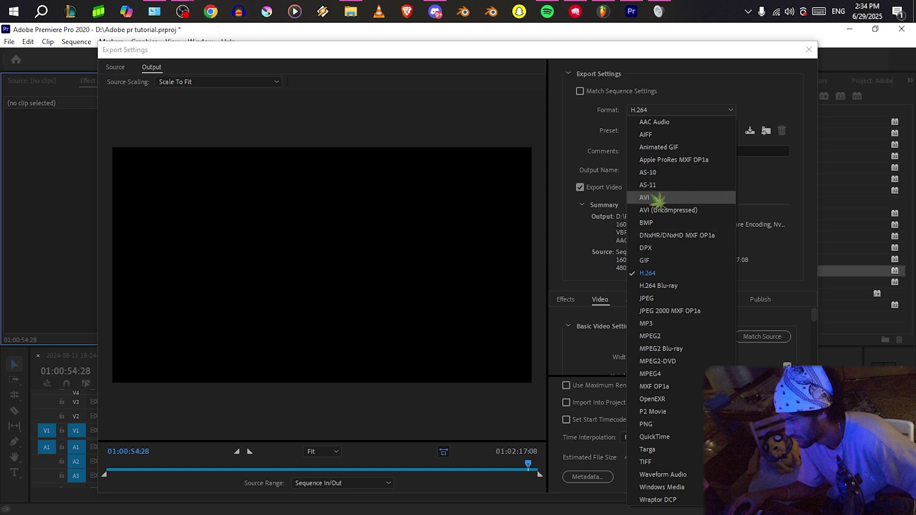
pyautogui.click(670, 110)
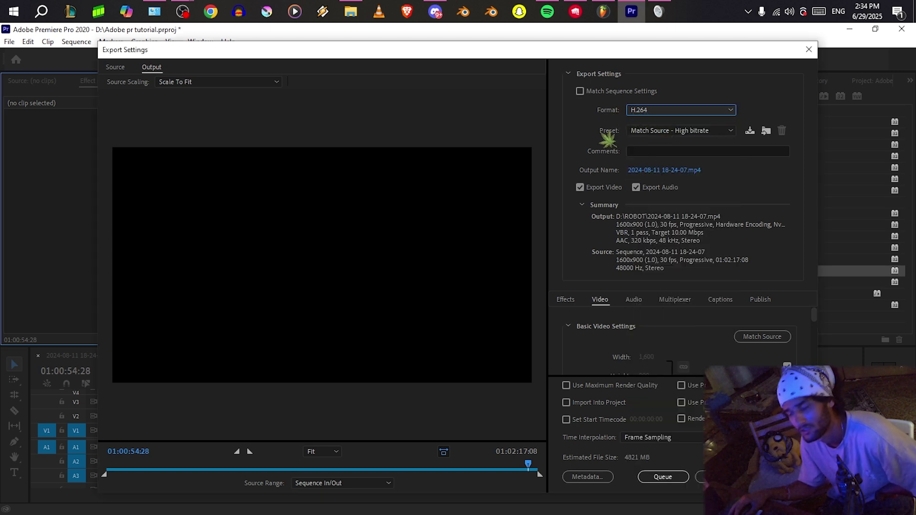
pyautogui.click(654, 132)
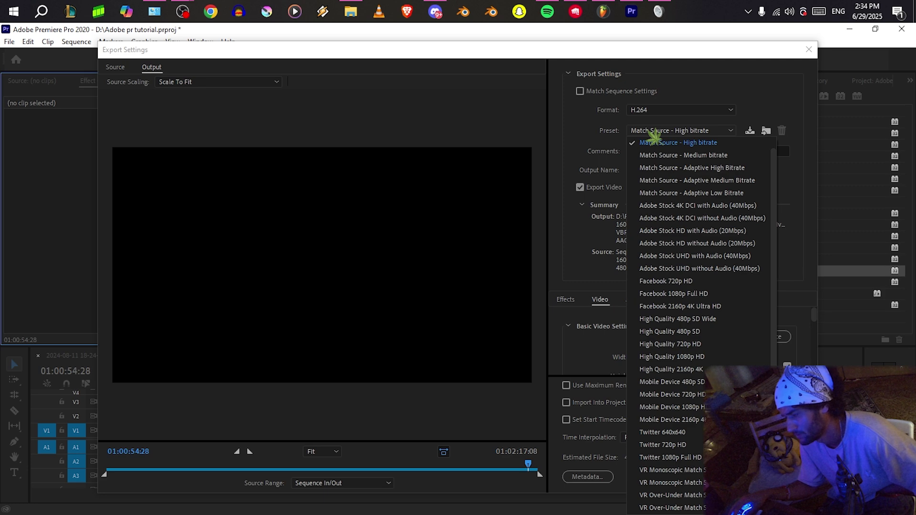
pyautogui.scroll(-3, 695, 429)
pyautogui.scroll(5, 691, 466)
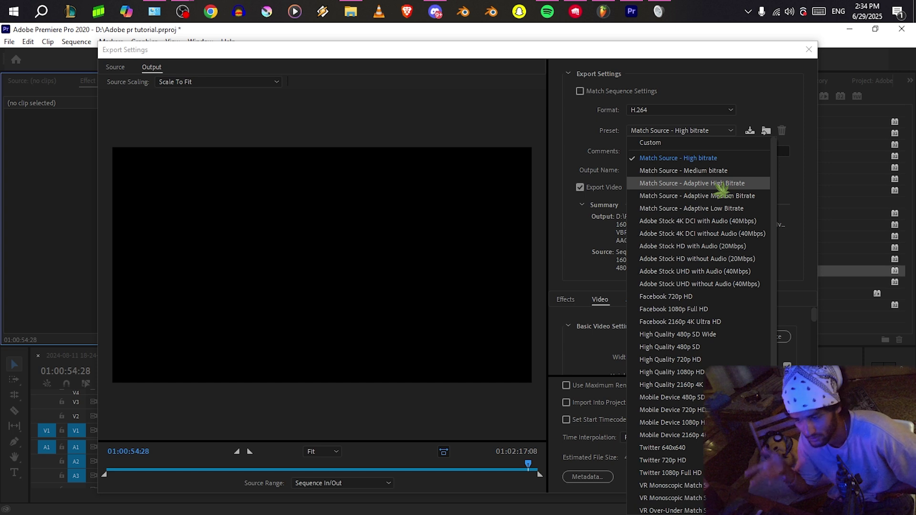
pyautogui.click(580, 149)
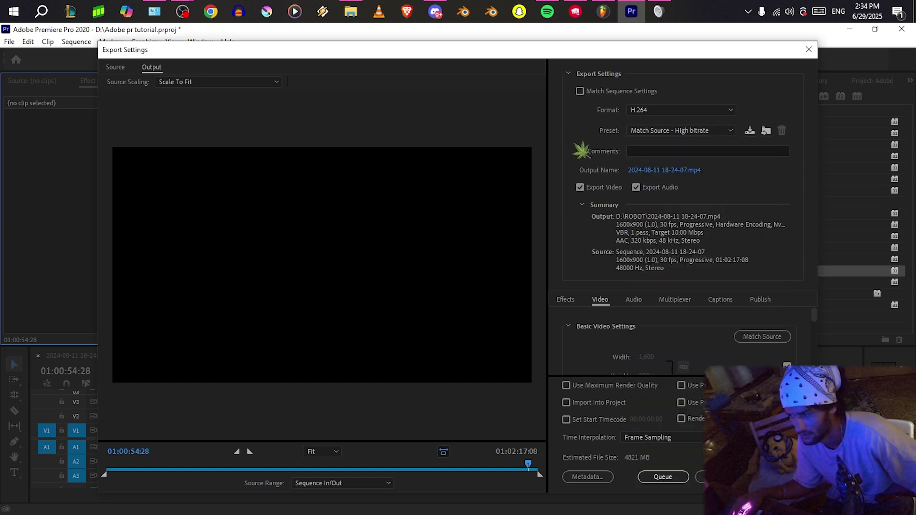
pyautogui.scroll(-1, 806, 346)
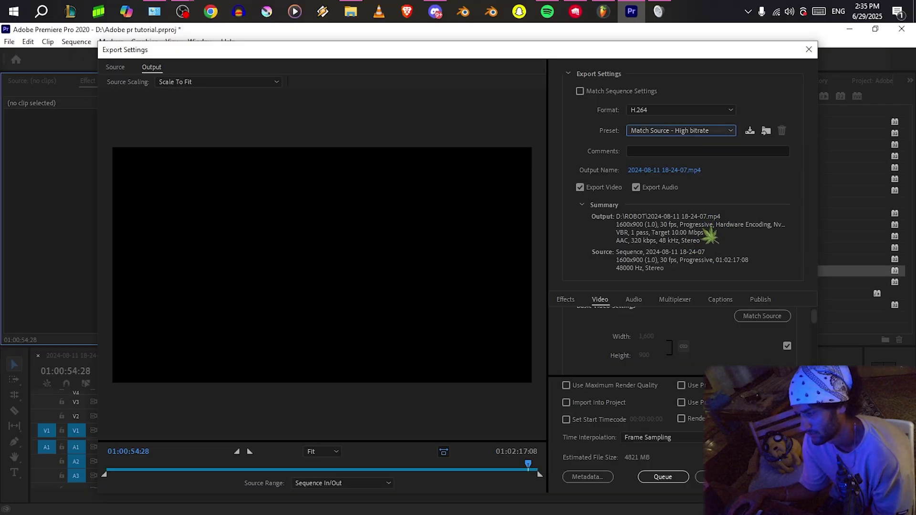
# Try the Match Source - Adaptive High Bitrate export preset and review its video settings down to the bitrate section.
pyautogui.click(691, 136)
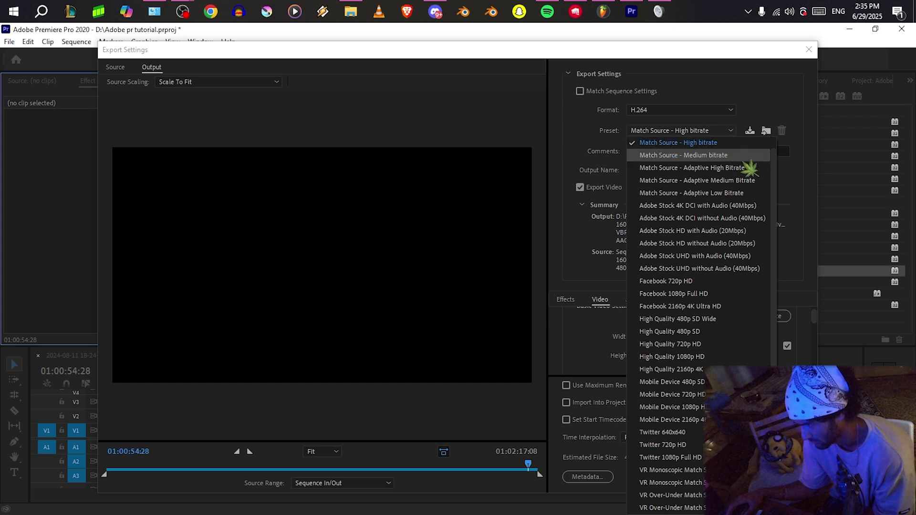
pyautogui.click(744, 171)
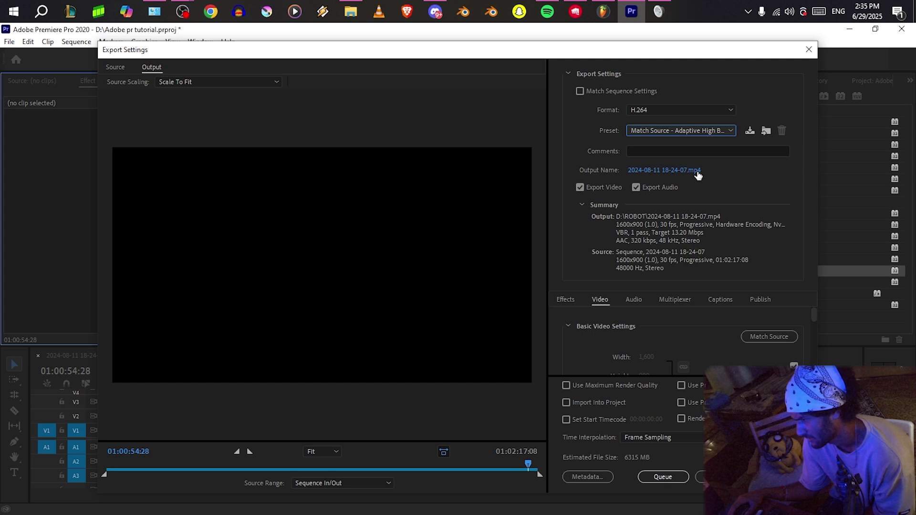
pyautogui.click(701, 130)
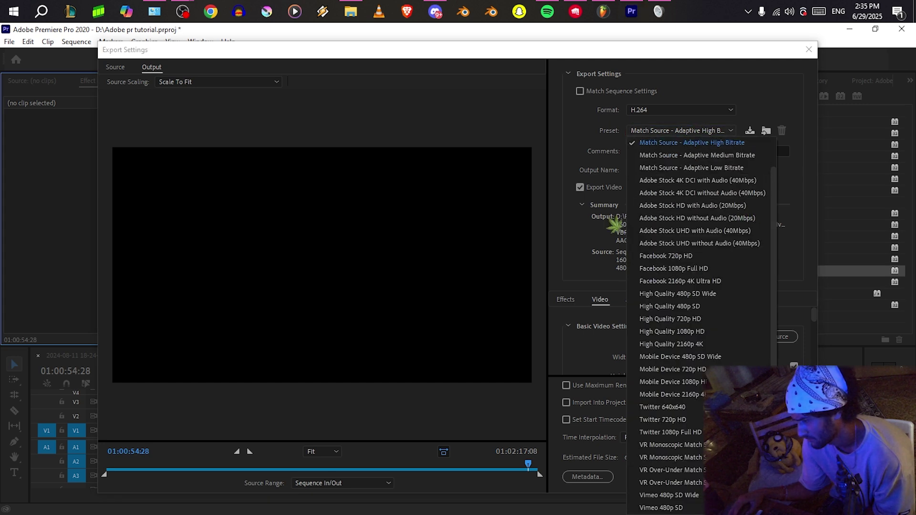
pyautogui.click(610, 253)
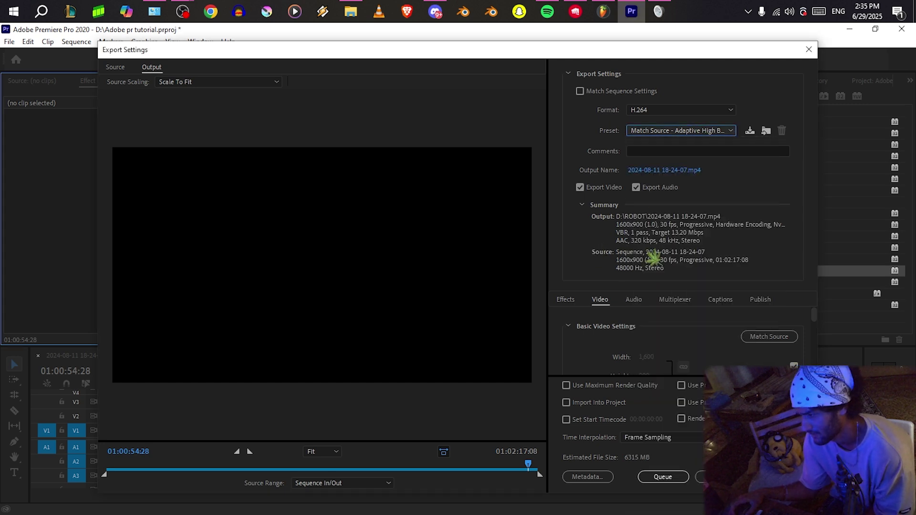
pyautogui.scroll(-5, 735, 358)
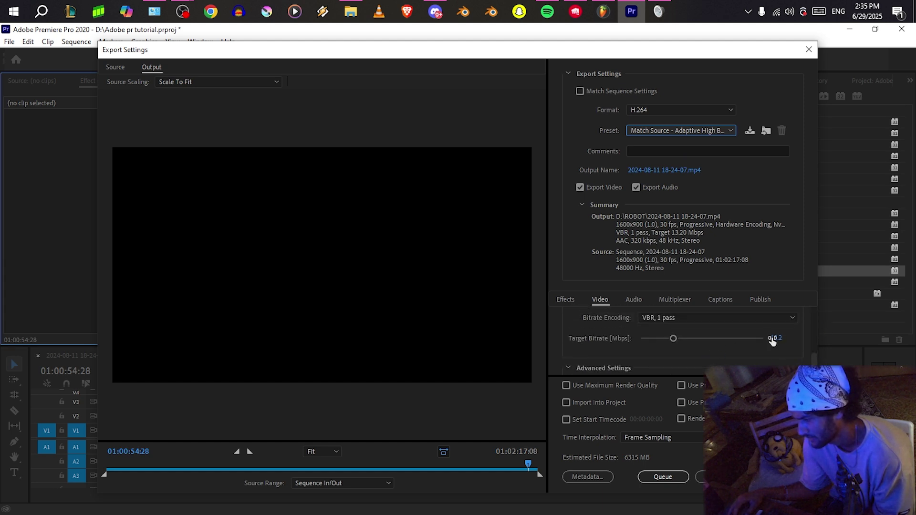
pyautogui.scroll(3, 782, 334)
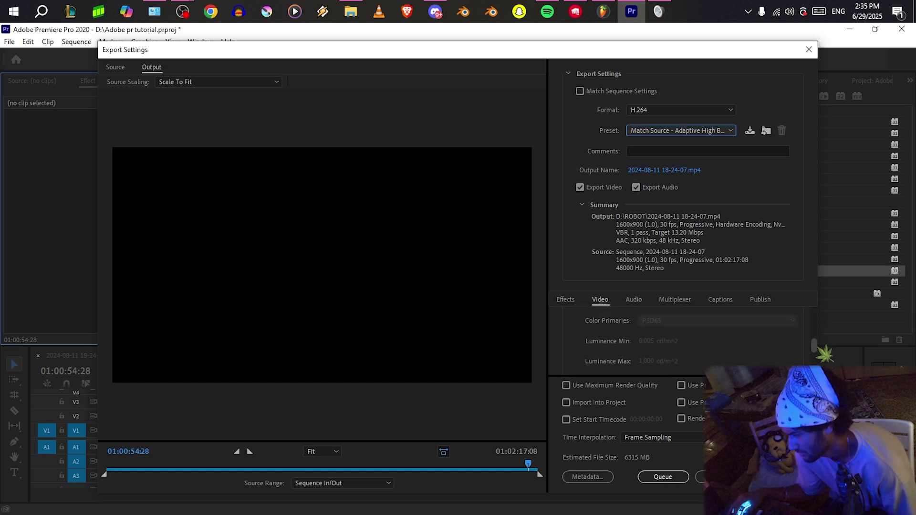
pyautogui.scroll(2, 816, 324)
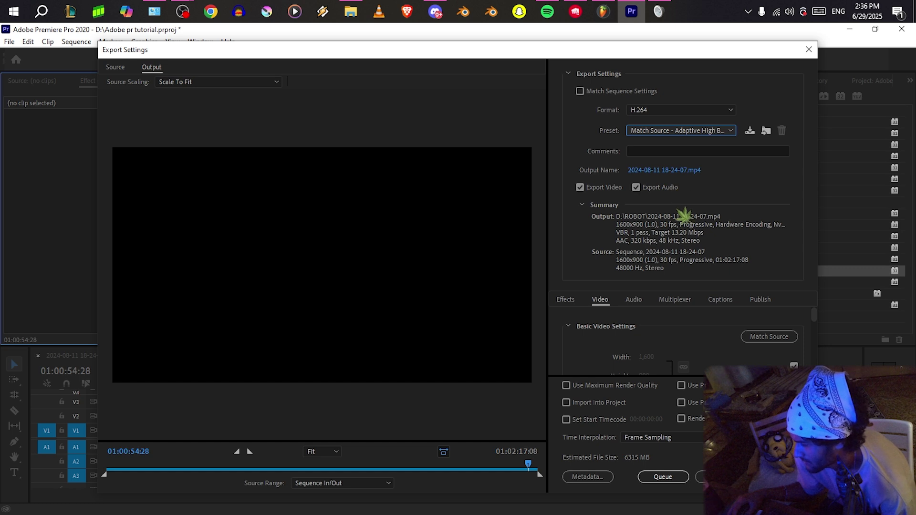
# Choose the YouTube 1080p Full HD export preset and review its basic video settings down to the frame rate.
pyautogui.click(682, 131)
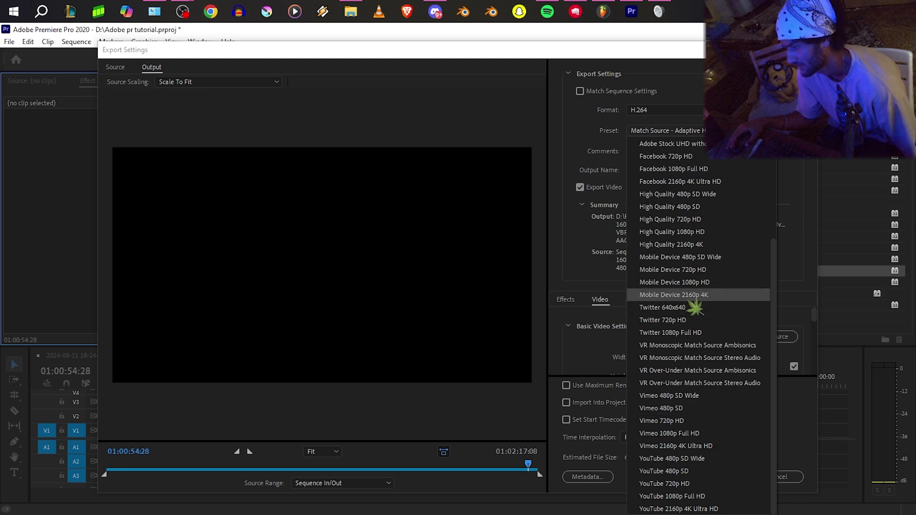
pyautogui.scroll(5, 695, 307)
pyautogui.scroll(-5, 711, 312)
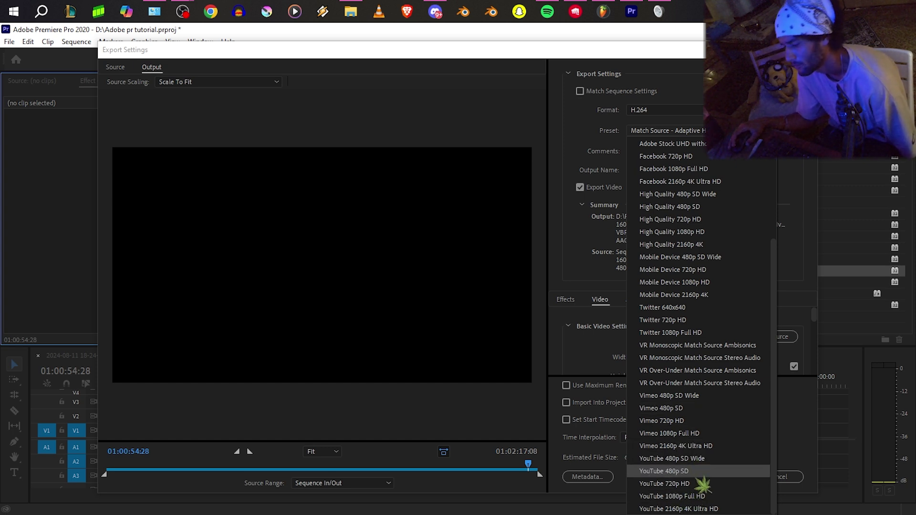
pyautogui.click(716, 496)
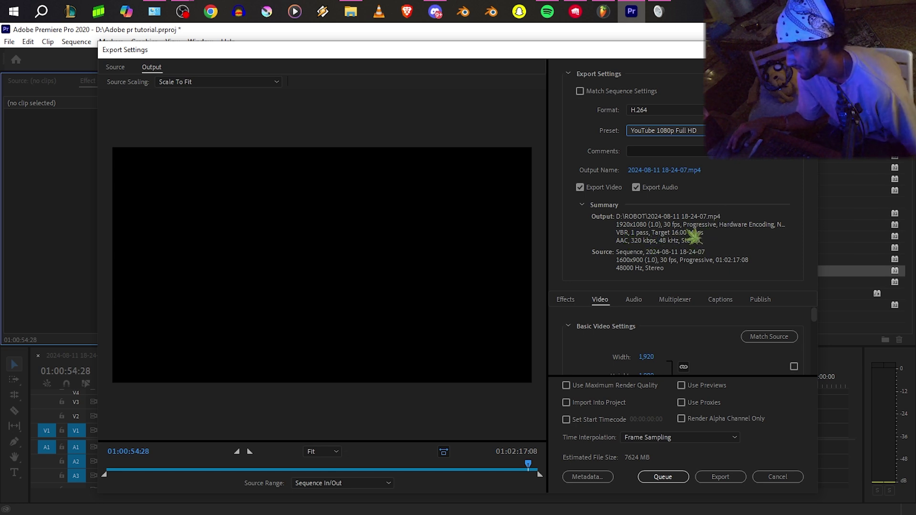
pyautogui.scroll(-2, 818, 329)
pyautogui.scroll(-2, 622, 343)
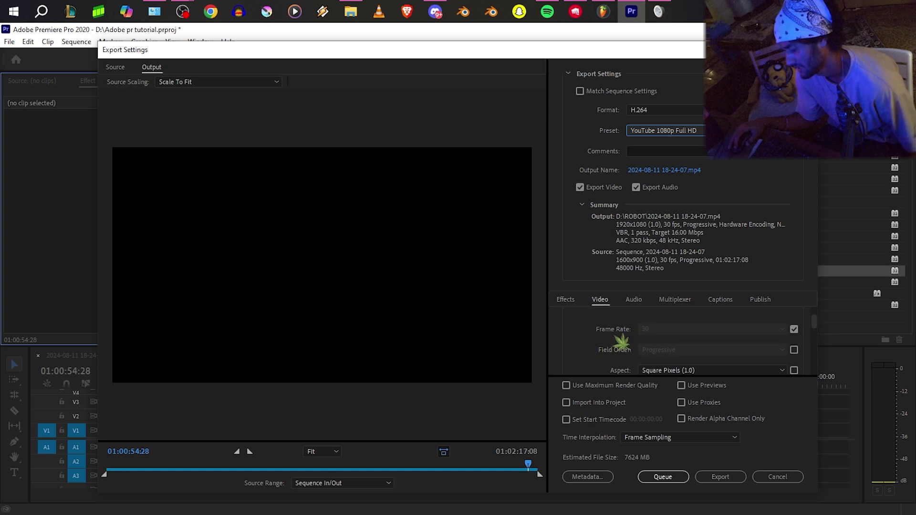
# Release the export frame rate from matching the source and choose 30 fps manually.
pyautogui.click(794, 330)
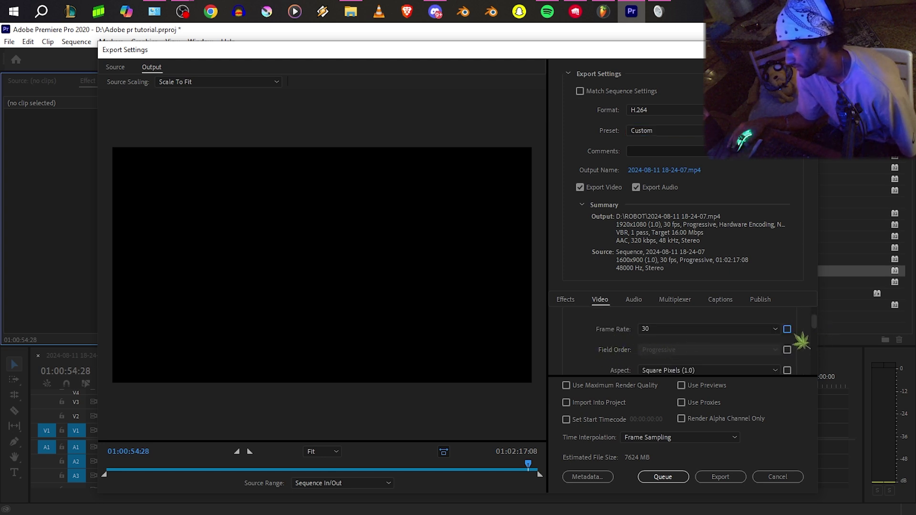
pyautogui.click(761, 331)
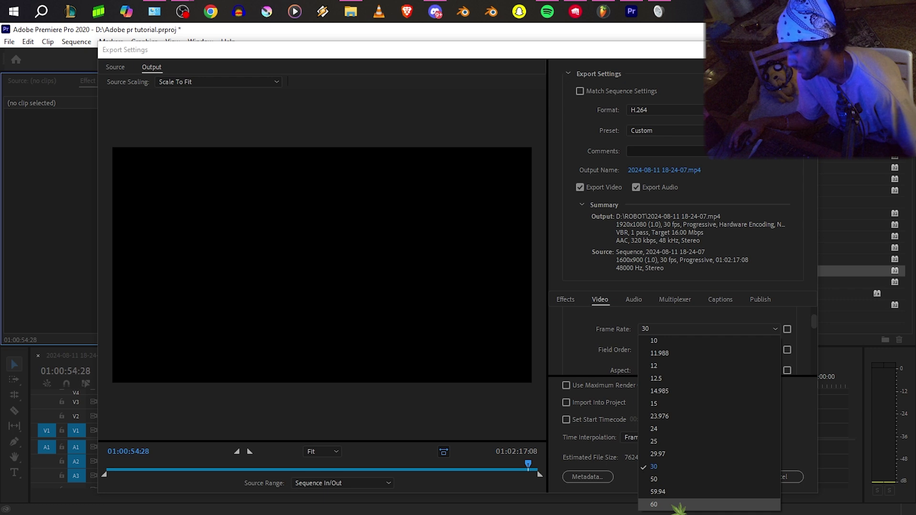
pyautogui.click(674, 468)
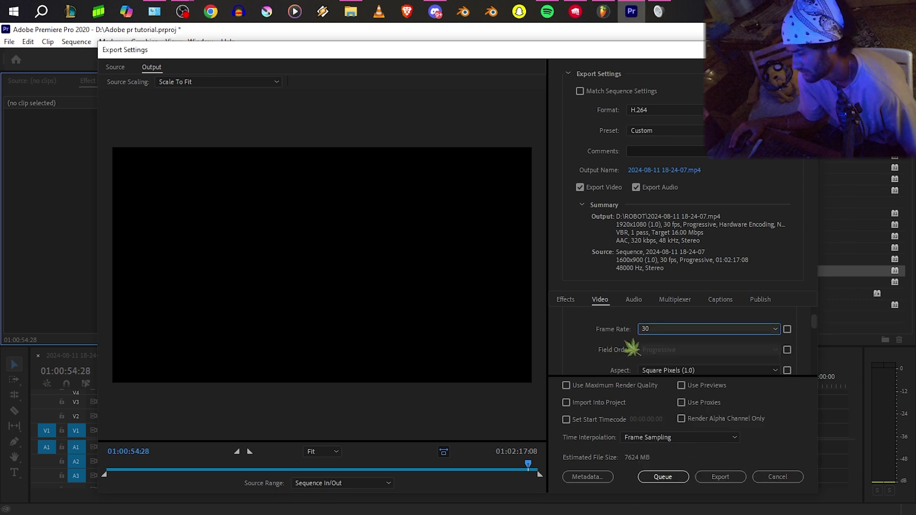
# Look through the H.264 presets again and review the video encoding settings down to the target bitrate.
pyautogui.scroll(-2, 628, 352)
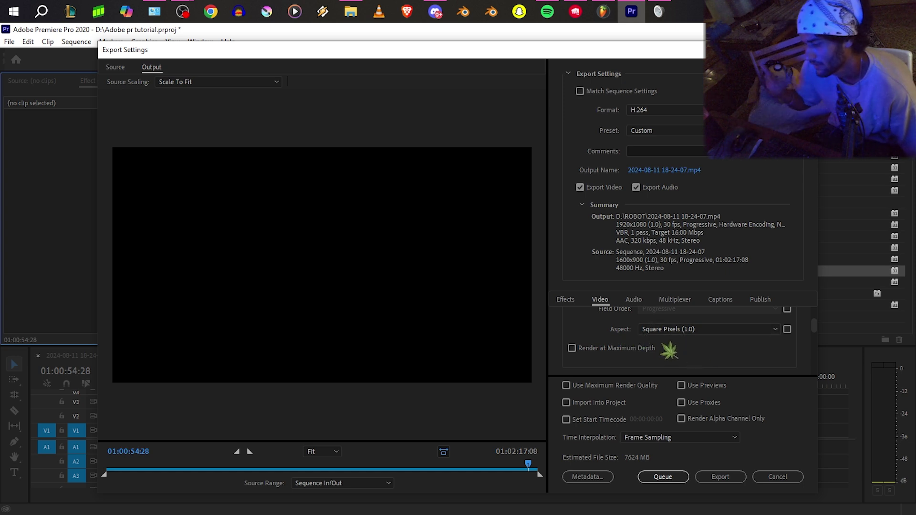
pyautogui.scroll(-2, 669, 351)
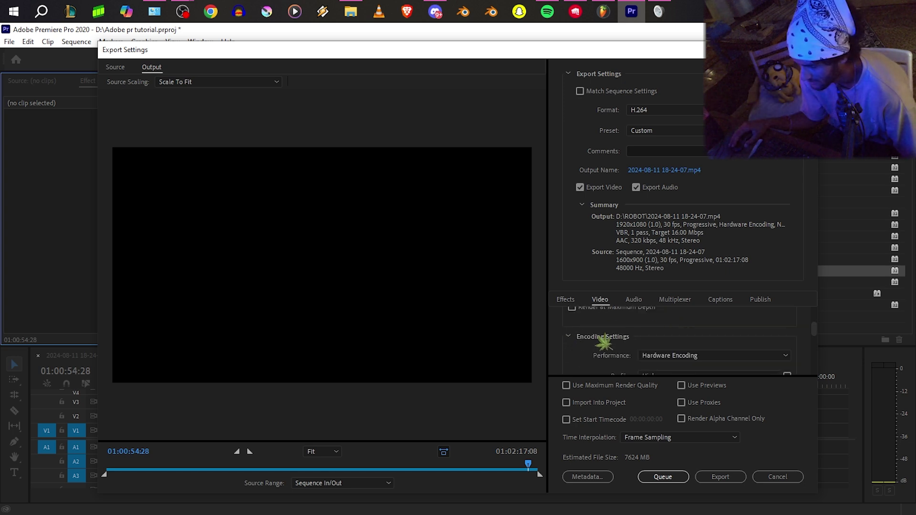
pyautogui.click(663, 135)
pyautogui.scroll(-5, 708, 432)
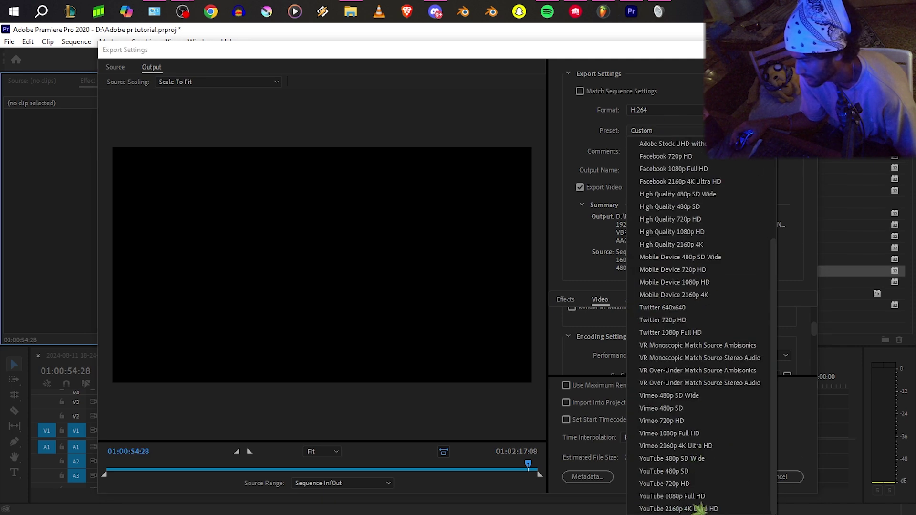
pyautogui.scroll(5, 709, 429)
pyautogui.click(661, 130)
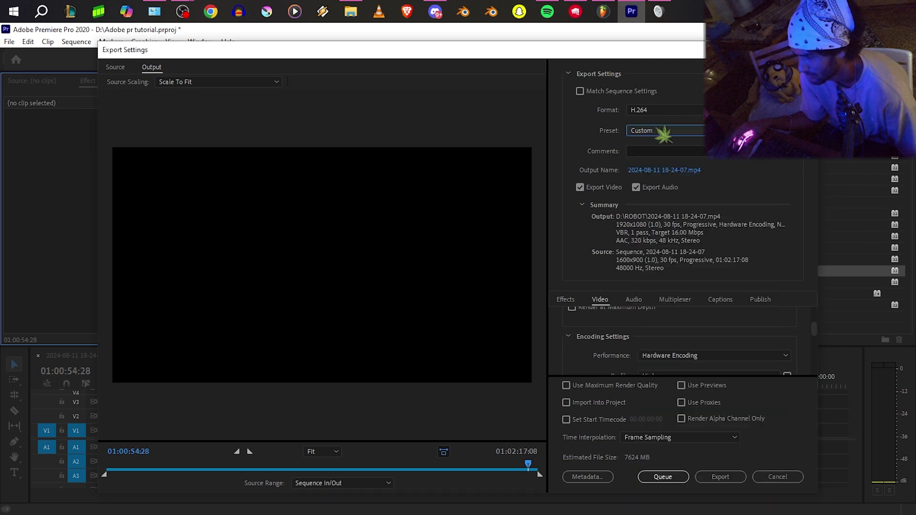
pyautogui.scroll(-2, 615, 367)
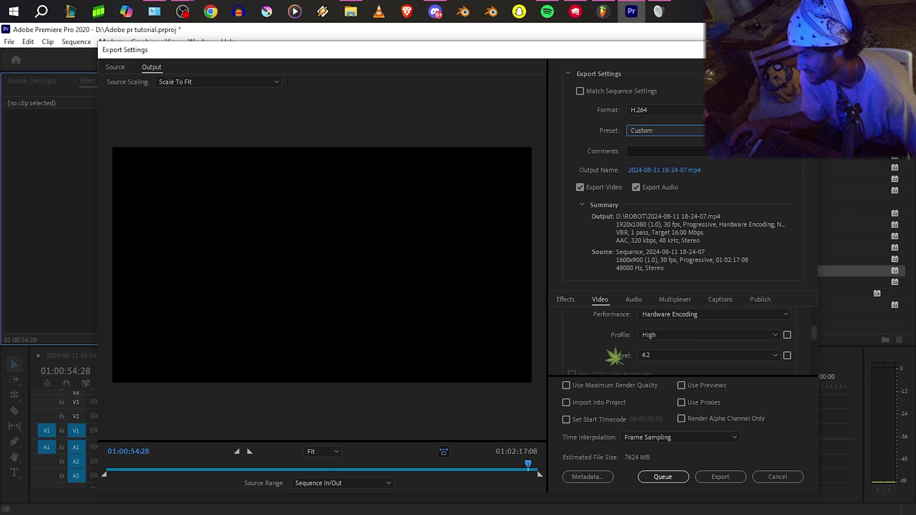
pyautogui.scroll(-5, 599, 365)
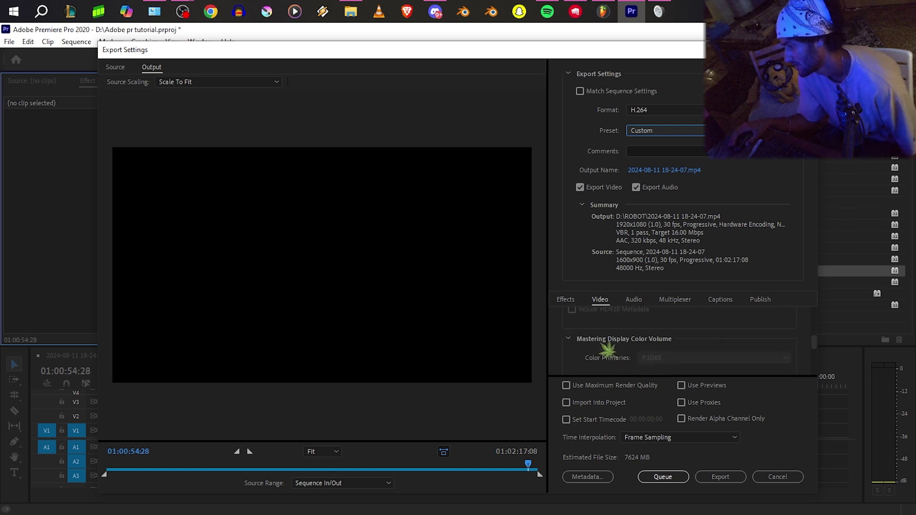
pyautogui.scroll(-2, 603, 371)
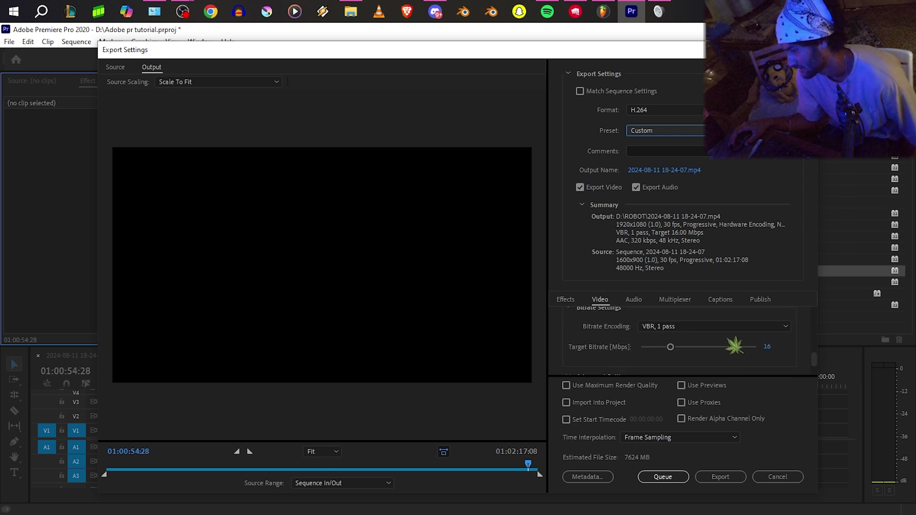
# Switch to the Brave browser and search Google for "what is bitrate".
pyautogui.click(407, 12)
pyautogui.click(397, 259)
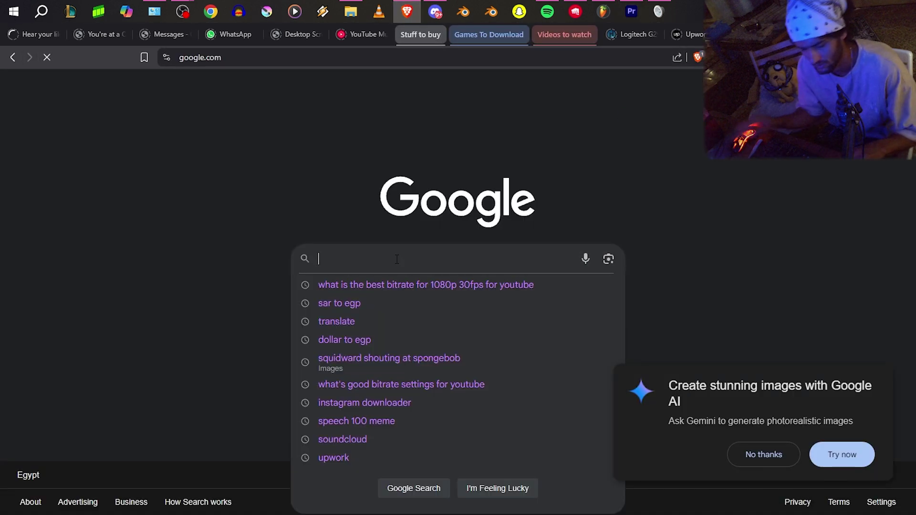
pyautogui.write('what is bitrate')
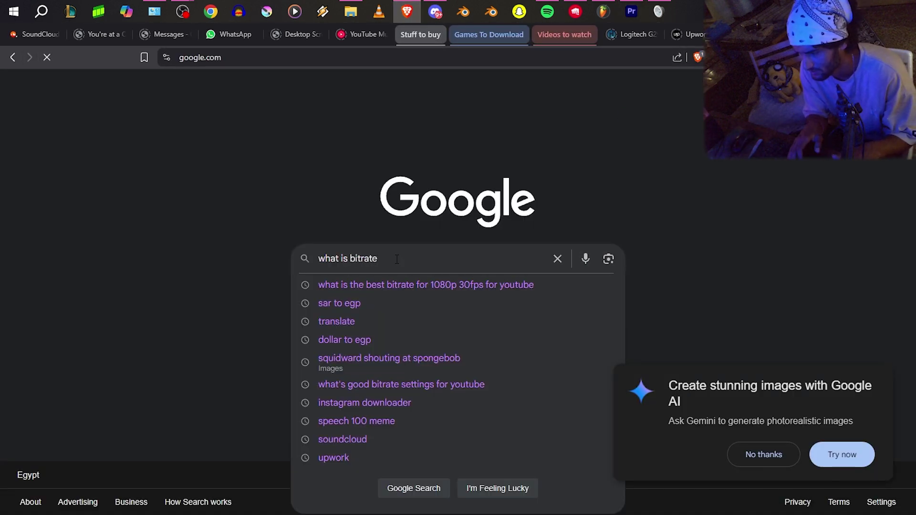
pyautogui.press('Return')
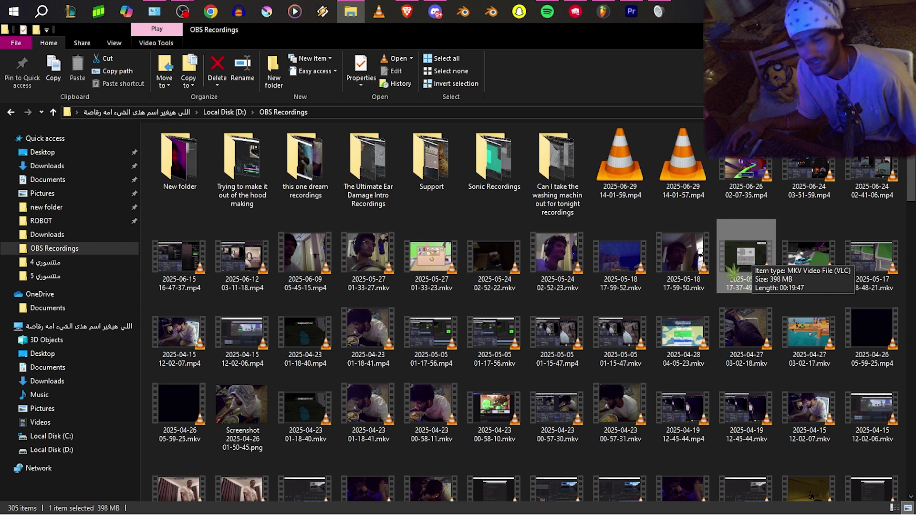
pyautogui.moveTo(182, 21)
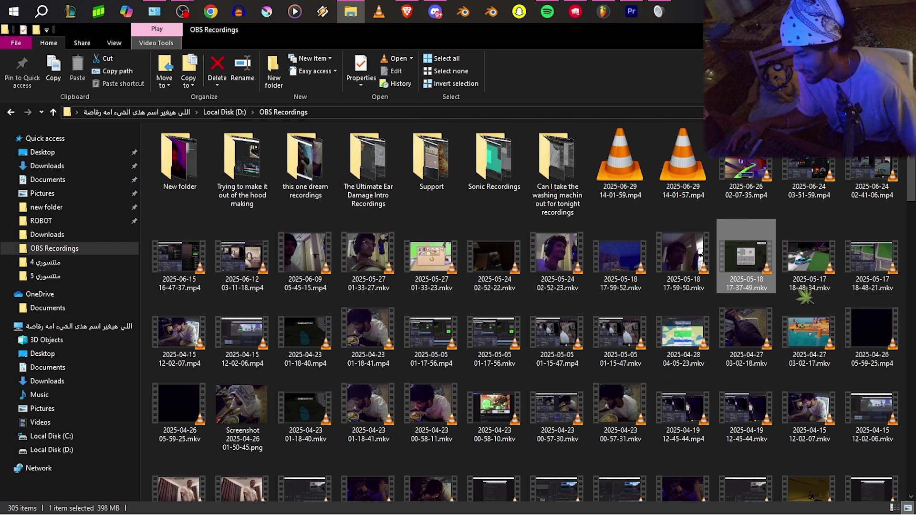
pyautogui.doubleClick(752, 253)
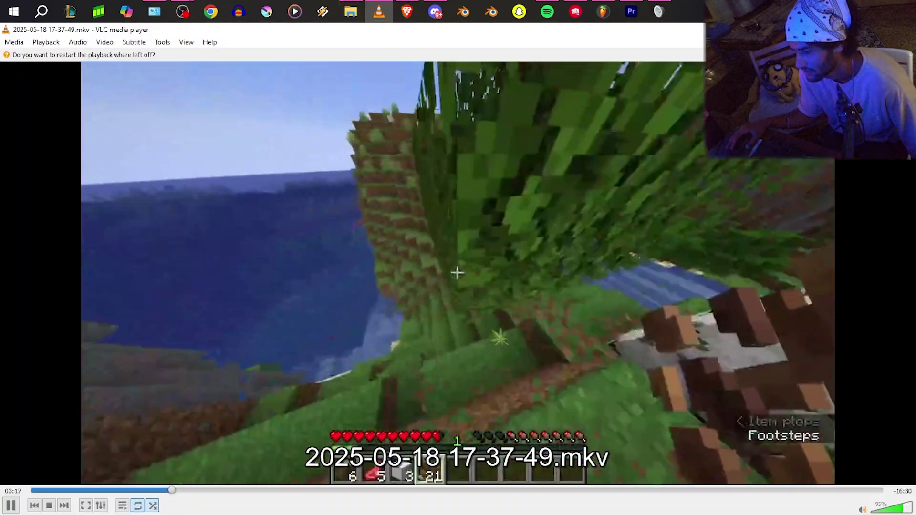
pyautogui.press('f')
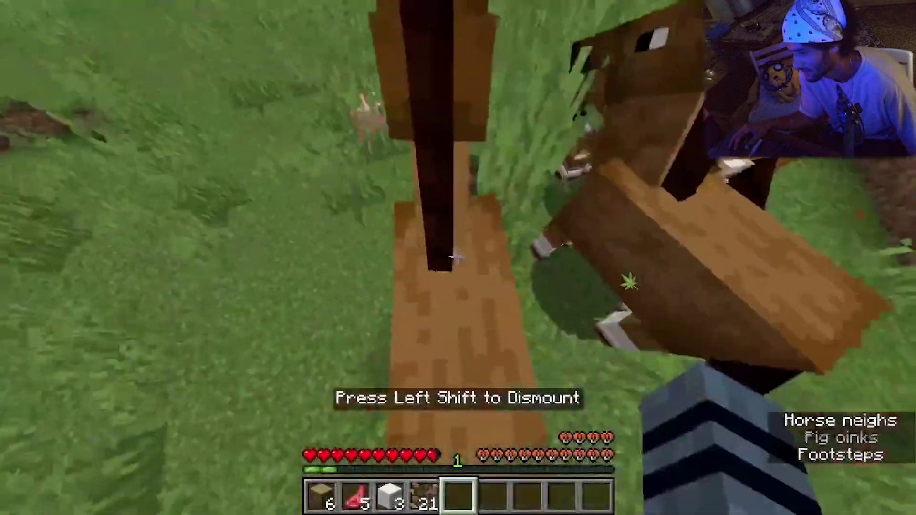
pyautogui.press('Escape')
pyautogui.hotkey('alt', 'F4')
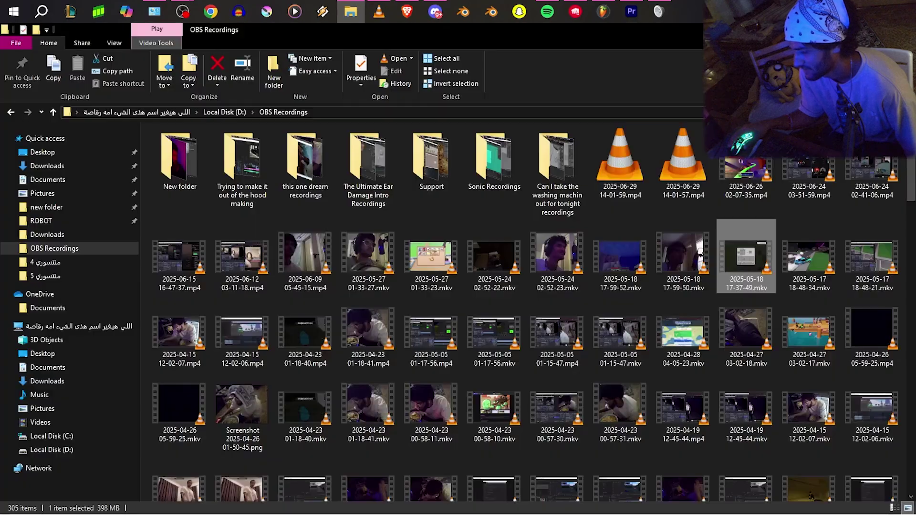
pyautogui.doubleClick(608, 282)
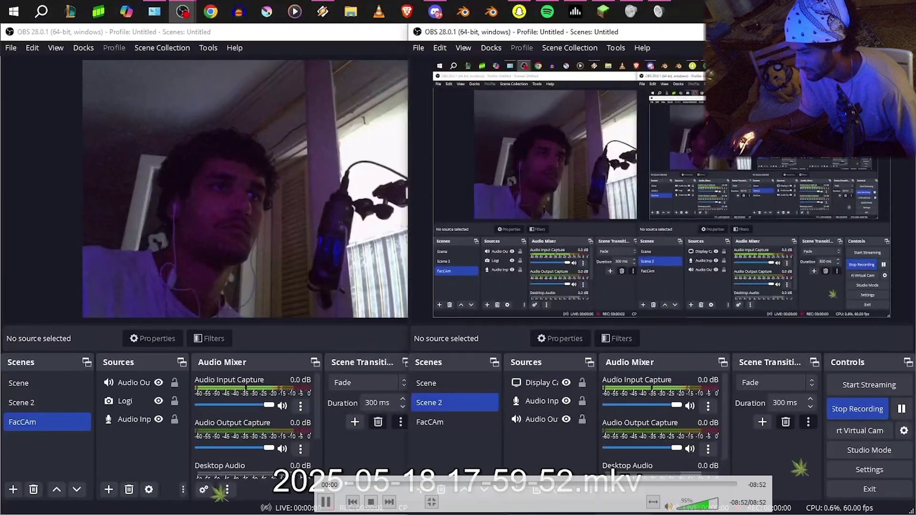
pyautogui.click(418, 485)
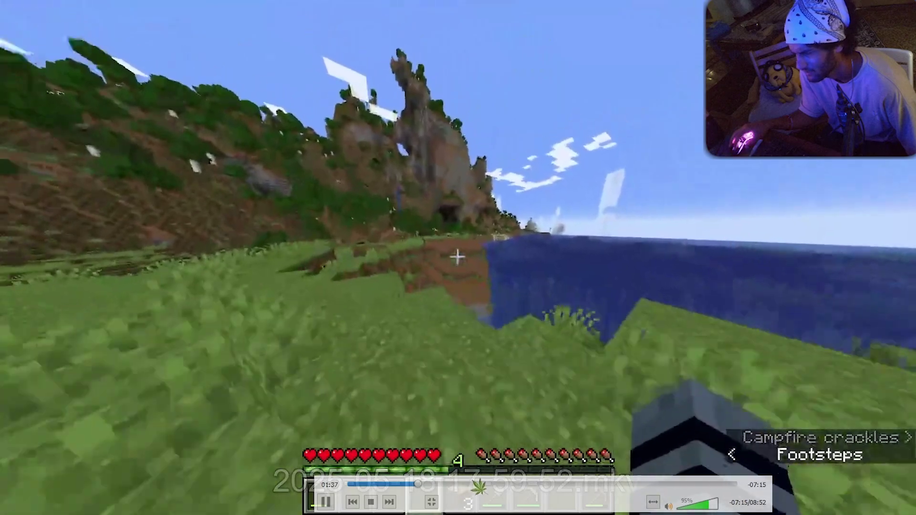
pyautogui.click(593, 484)
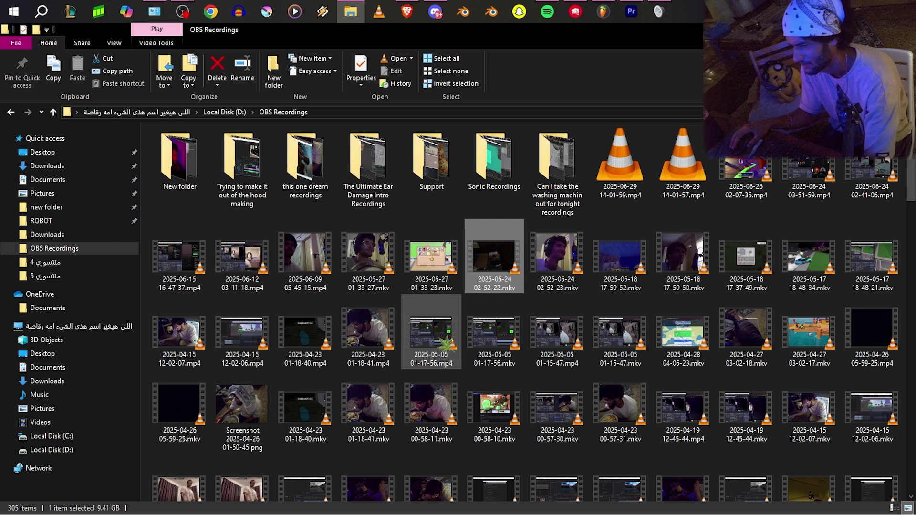
pyautogui.scroll(-10, 447, 343)
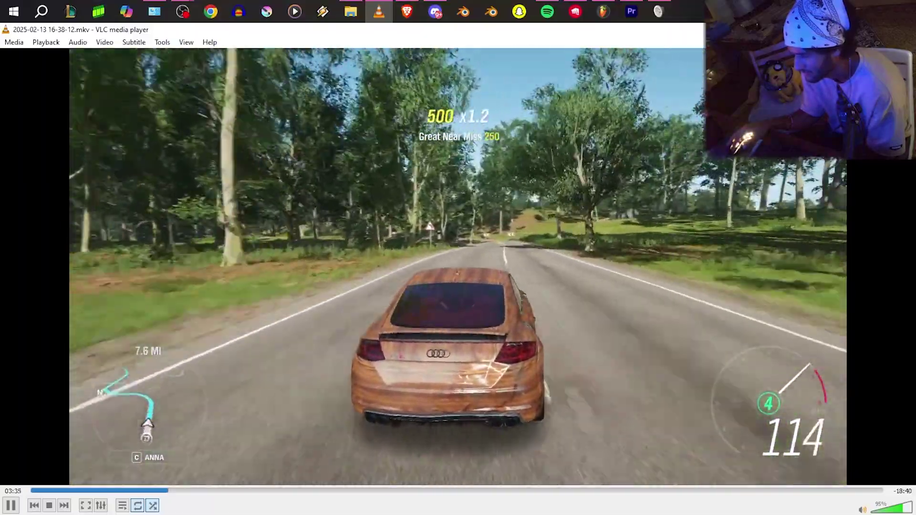
pyautogui.hotkey('alt', 'F4')
pyautogui.doubleClick(364, 351)
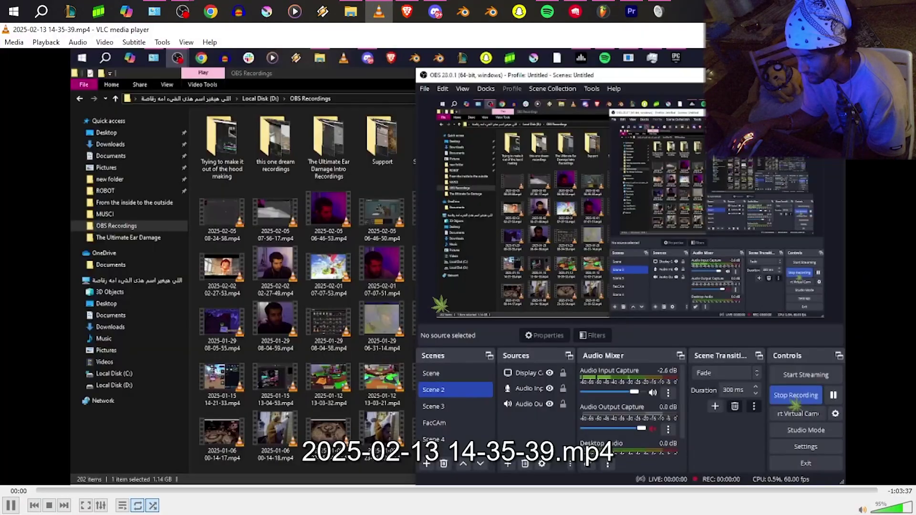
pyautogui.click(86, 505)
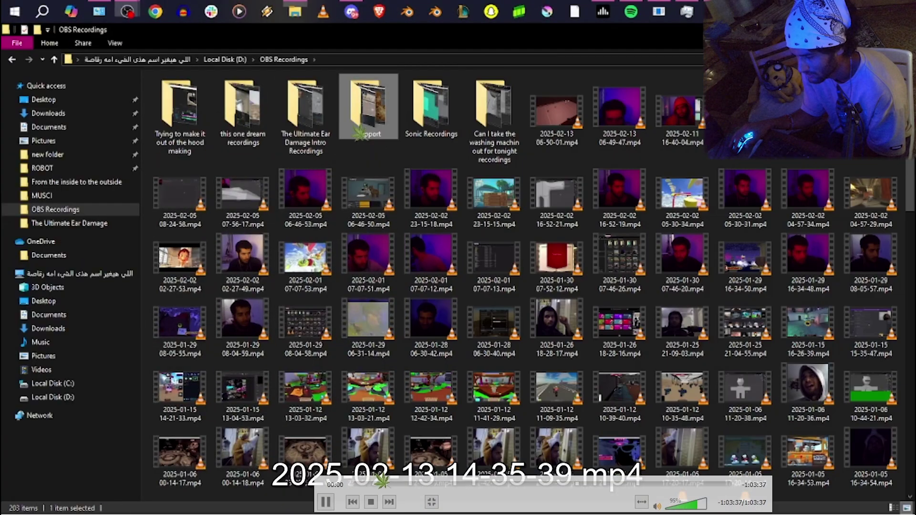
pyautogui.moveTo(383, 485); pyautogui.dragTo(539, 485)
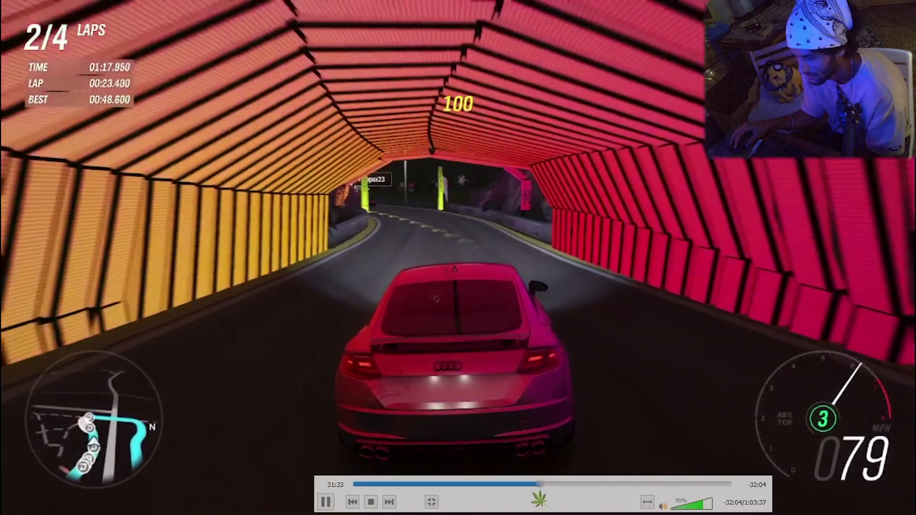
pyautogui.moveTo(539, 491); pyautogui.dragTo(587, 485)
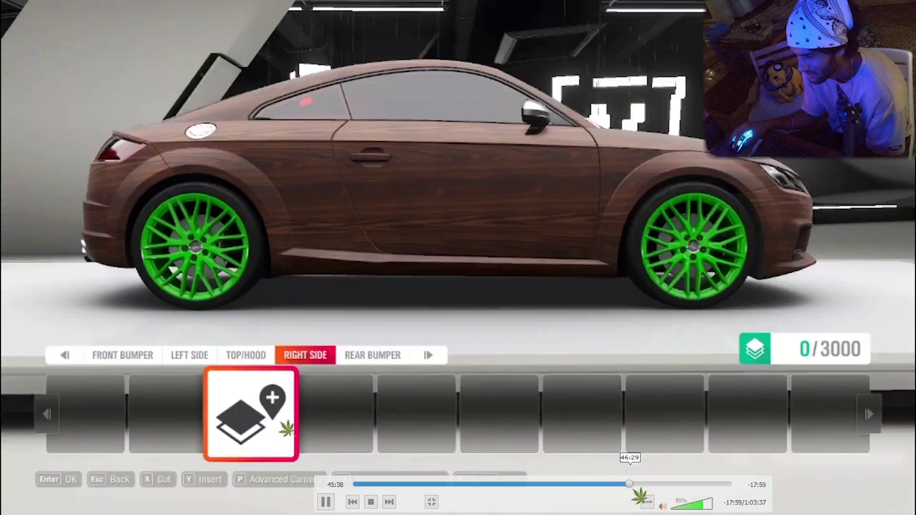
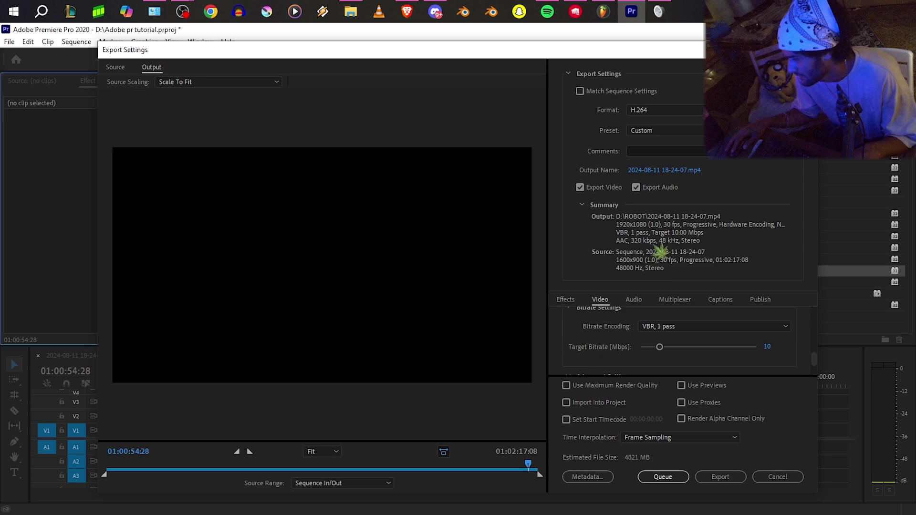
# Cancel the export settings and search Google in the Brave browser for "what is the good bitrate for a 1080p 30 fps for youtube".
pyautogui.click(795, 478)
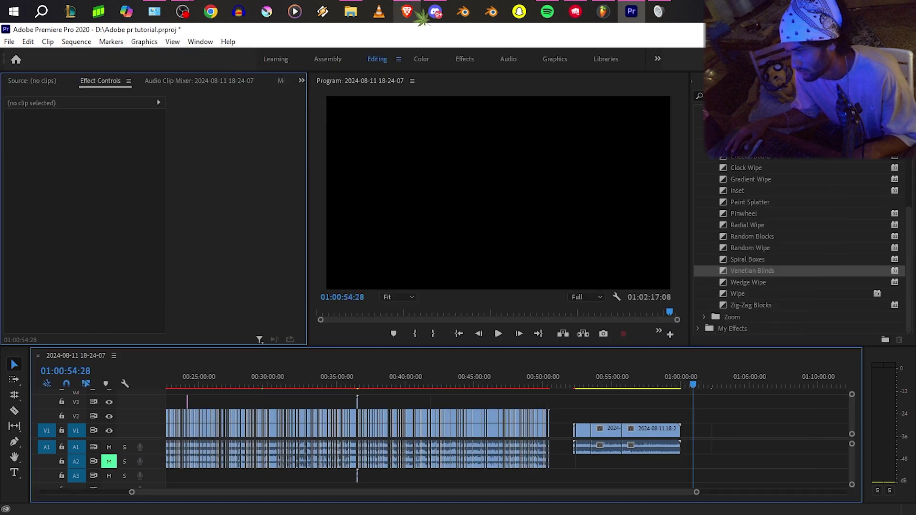
pyautogui.click(407, 12)
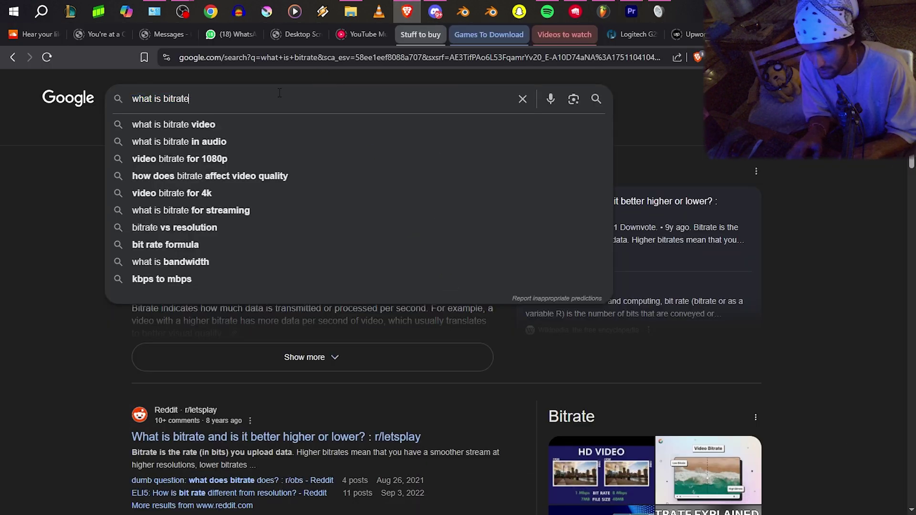
pyautogui.hotkey('ctrl', 'BackSpace')
pyautogui.write('the good b')
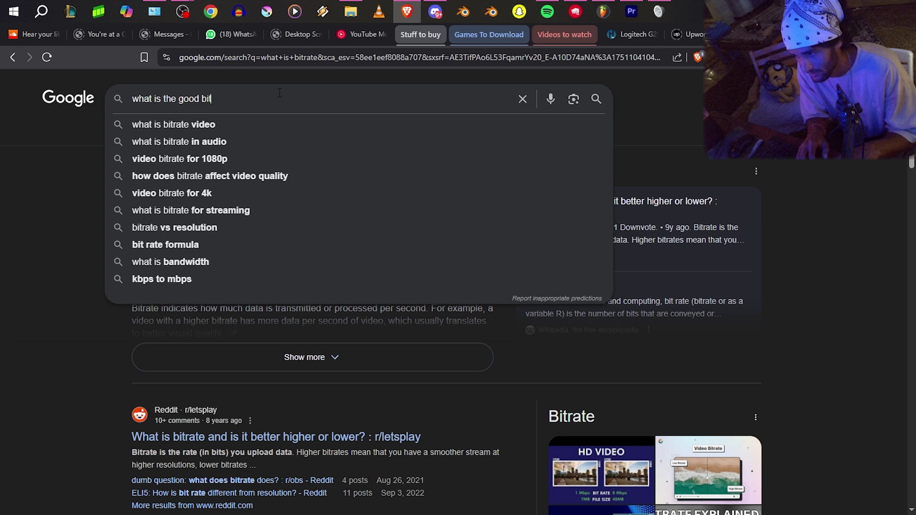
pyautogui.write('itrate for a 10')
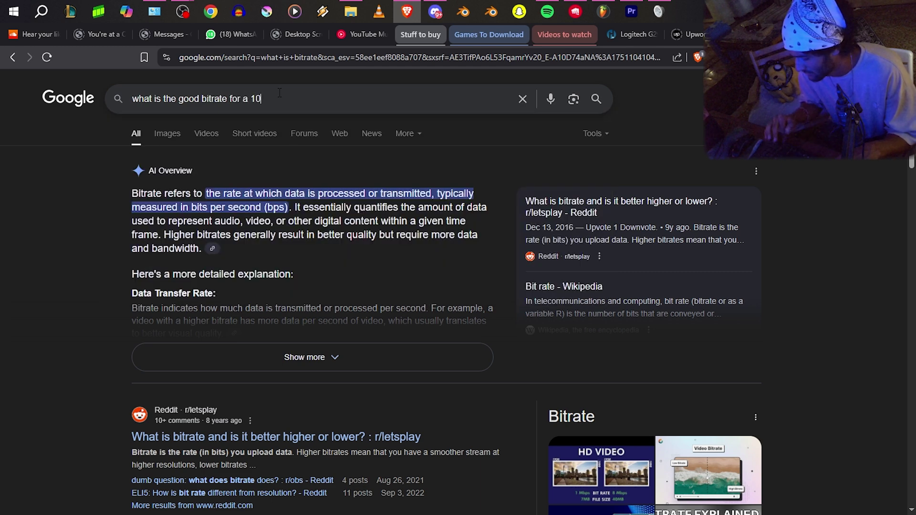
pyautogui.write('80p')
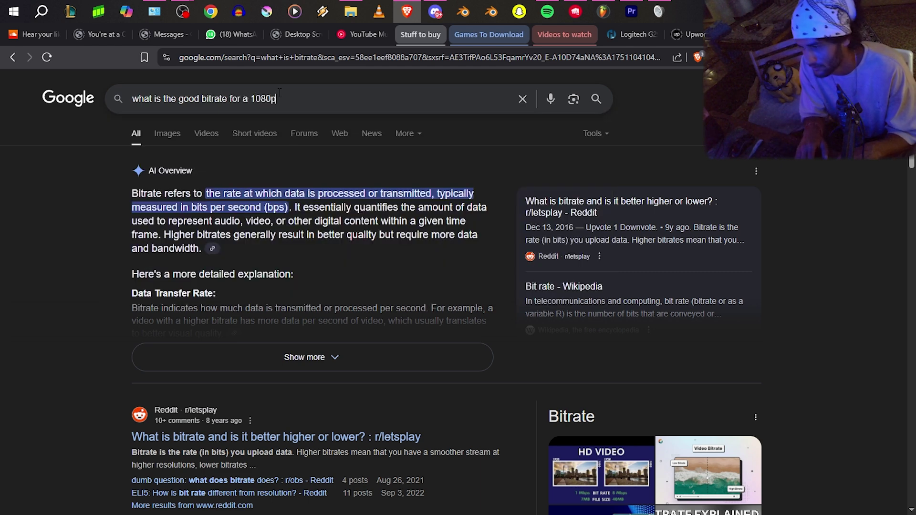
pyautogui.write(' 30 fps ')
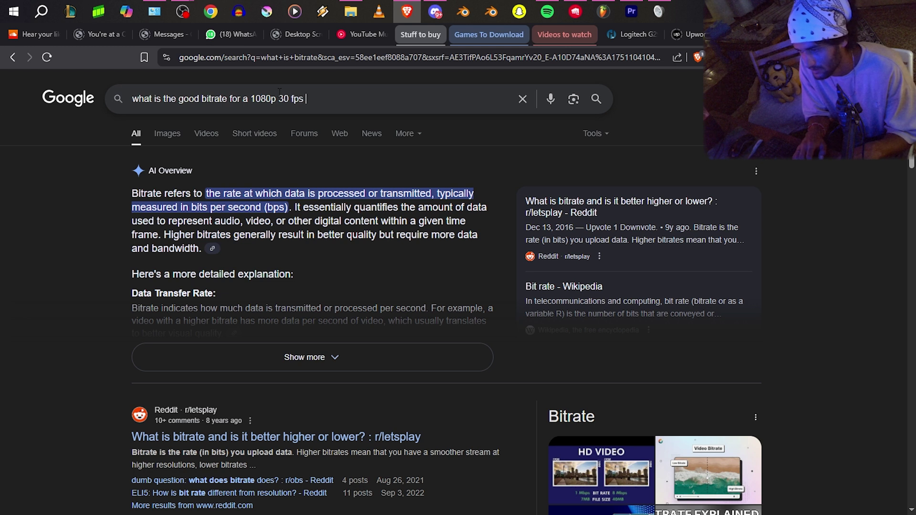
pyautogui.write('for youtybe')
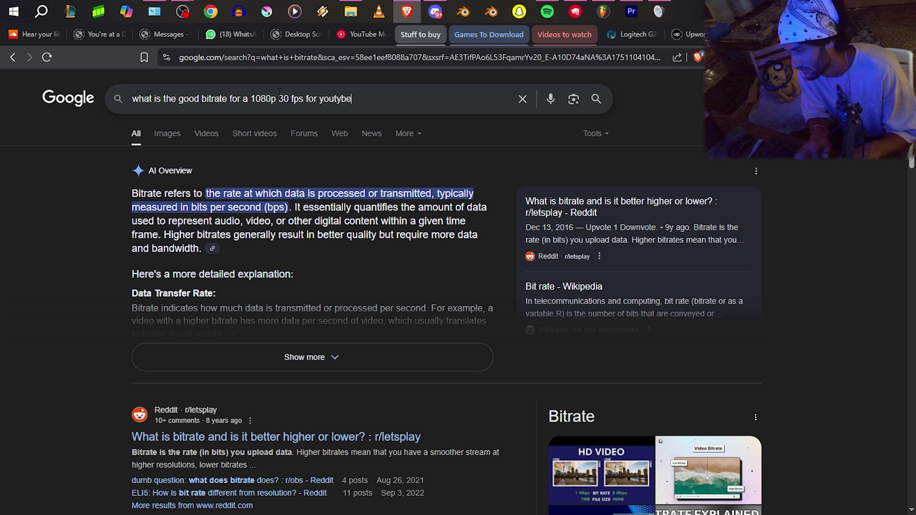
pyautogui.press('BackSpace')
pyautogui.press('BackSpace')
pyautogui.press('BackSpace')
pyautogui.write('ube')
pyautogui.press('Return')
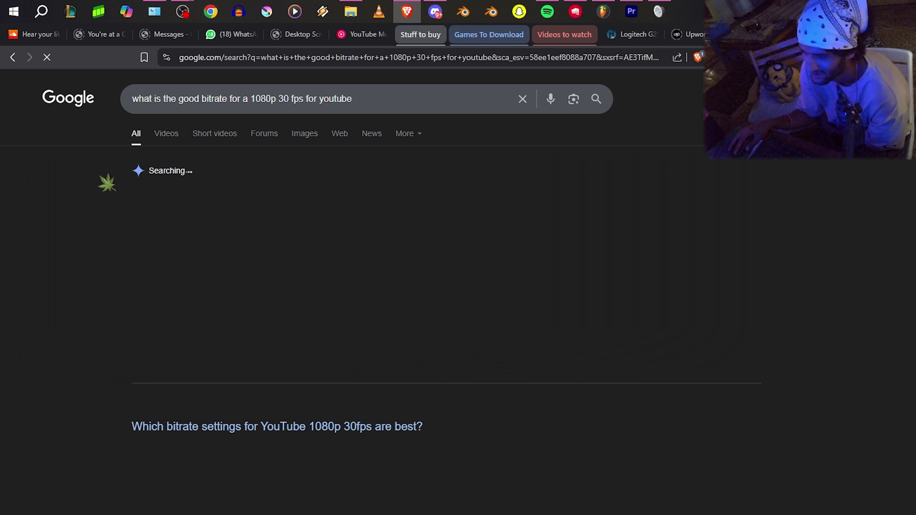
pyautogui.scroll(-1, 272, 109)
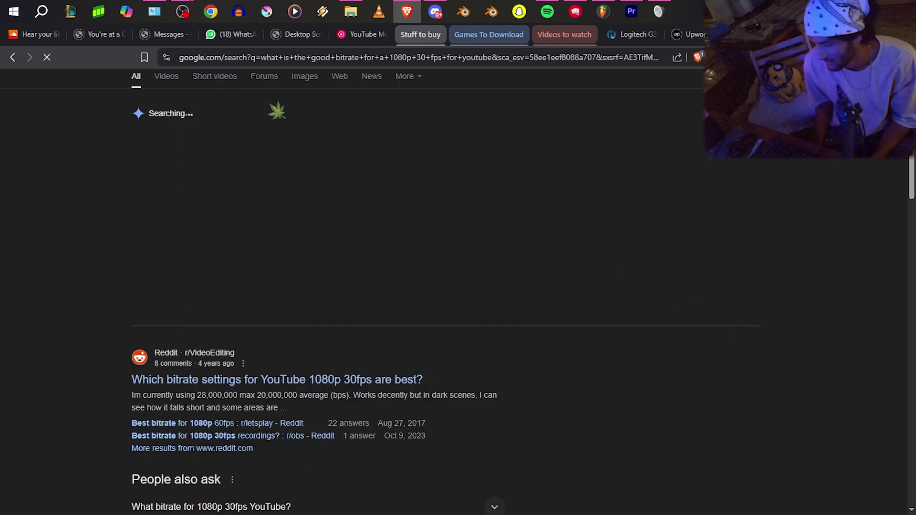
# Read the YouTube bitrate recommendation in the search results, switch back to Premiere Pro and examine the sequence's bitrate export settings.
pyautogui.scroll(1, 448, 204)
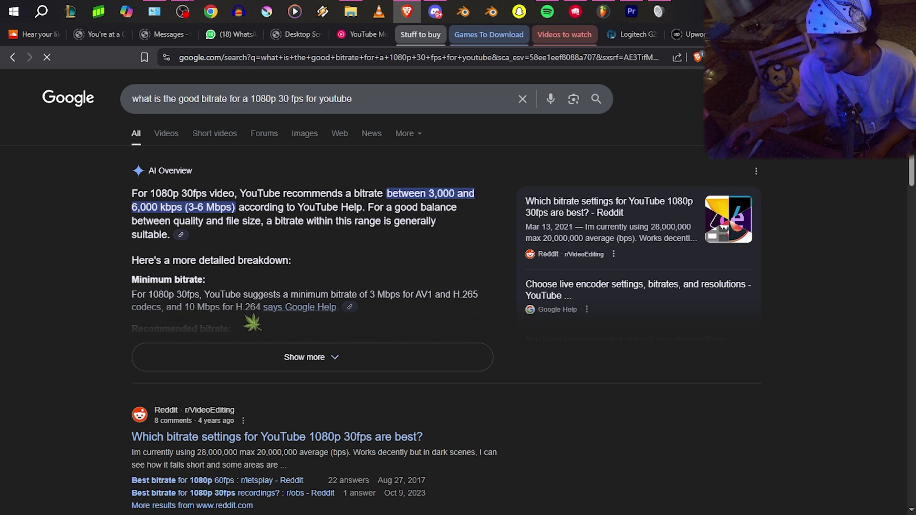
pyautogui.click(631, 11)
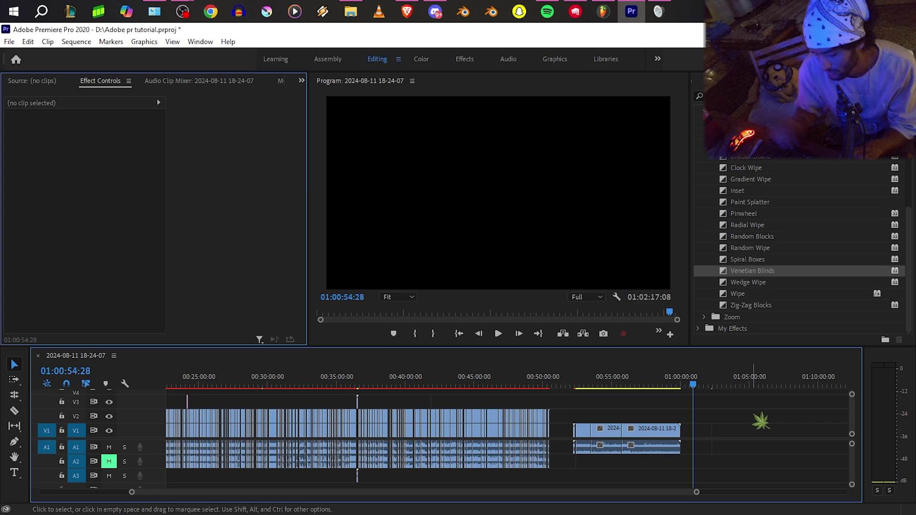
pyautogui.hotkey('ctrl', 'm')
pyautogui.scroll(-10, 620, 329)
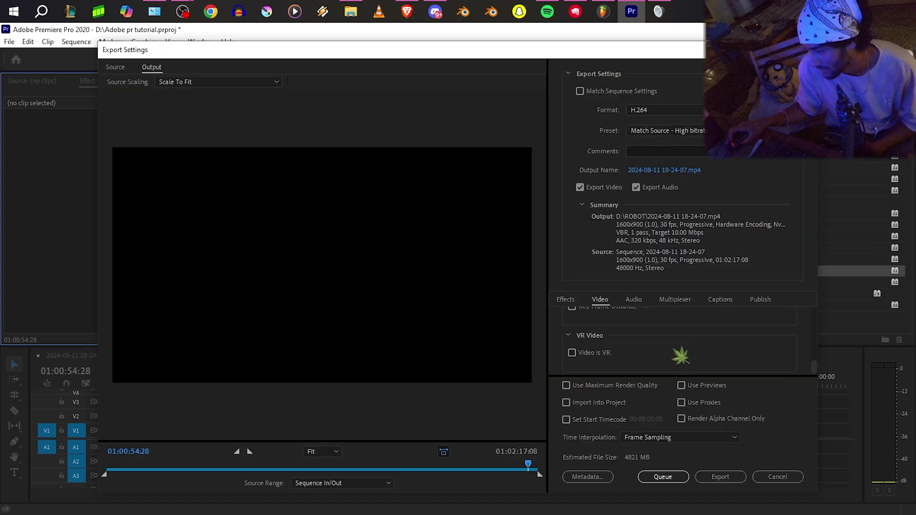
pyautogui.scroll(2, 792, 371)
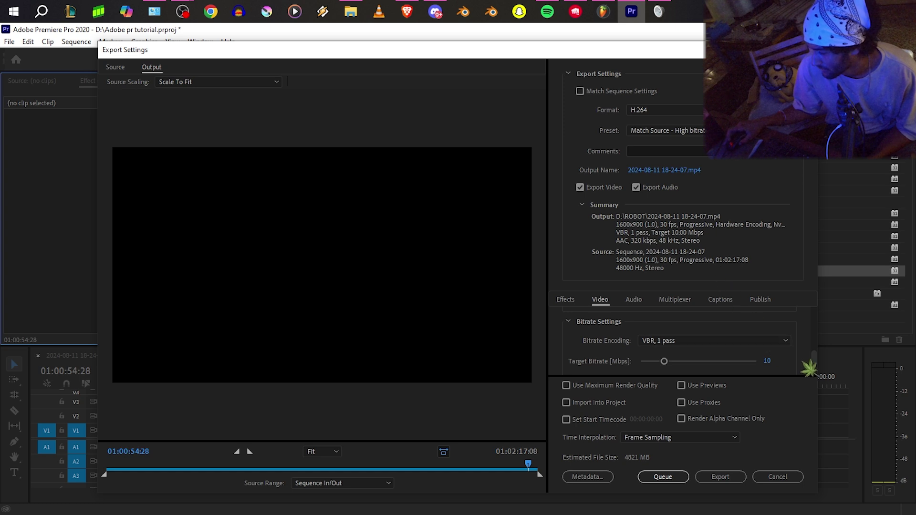
pyautogui.scroll(-2, 809, 368)
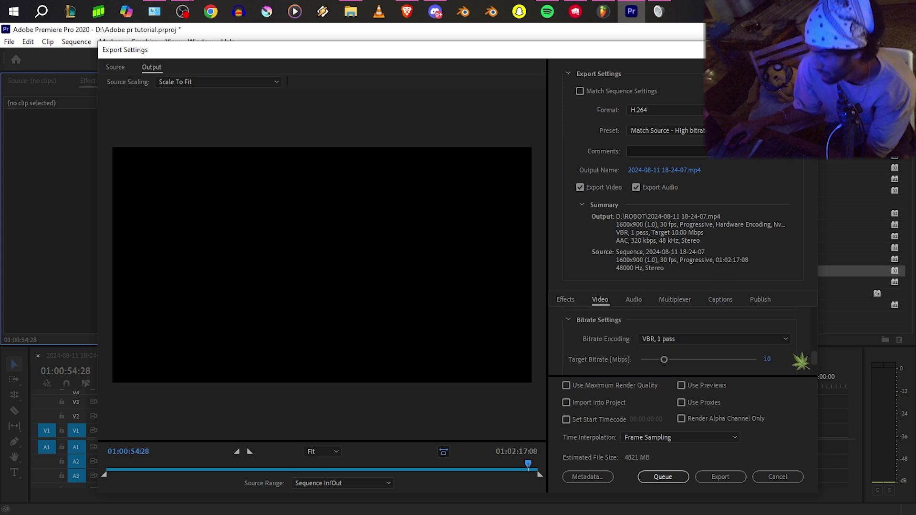
pyautogui.scroll(-3, 804, 361)
pyautogui.scroll(3, 804, 361)
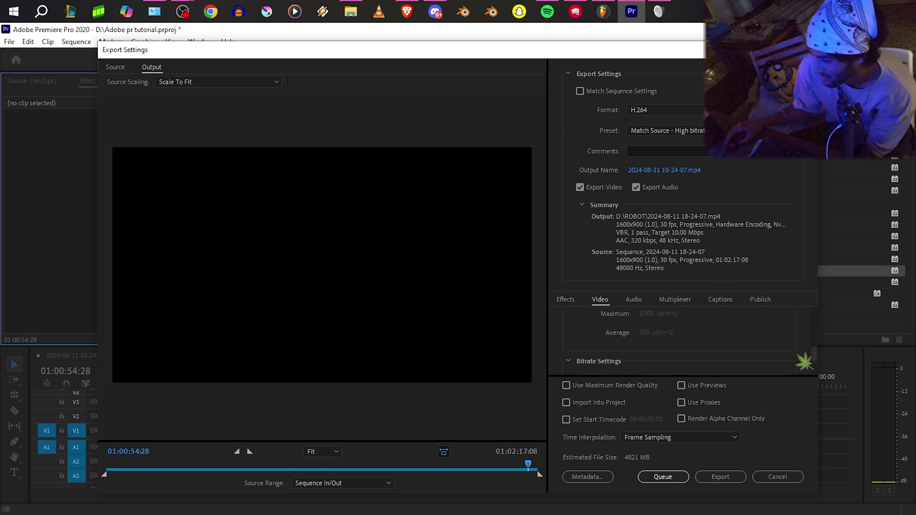
pyautogui.scroll(4, 804, 361)
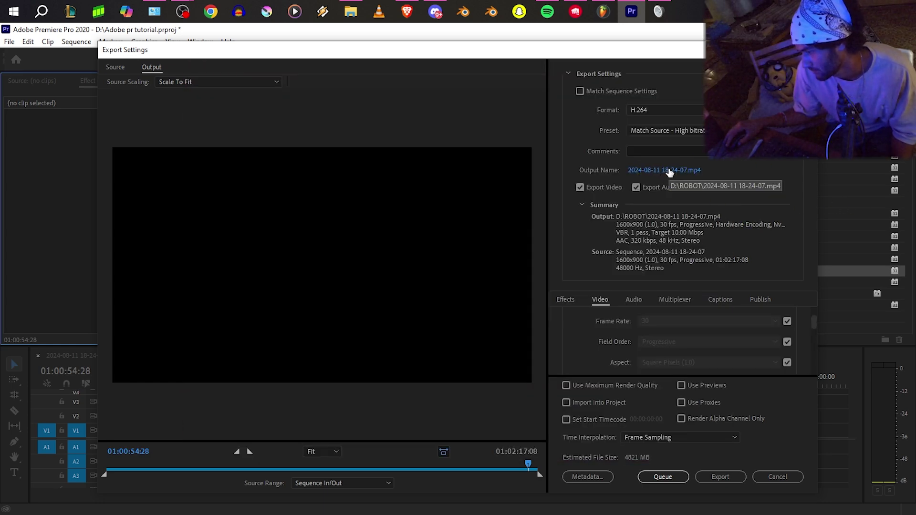
# Name the export output file "Video editing tutorial" and save it as MP4 in the ROBOT folder.
pyautogui.click(669, 171)
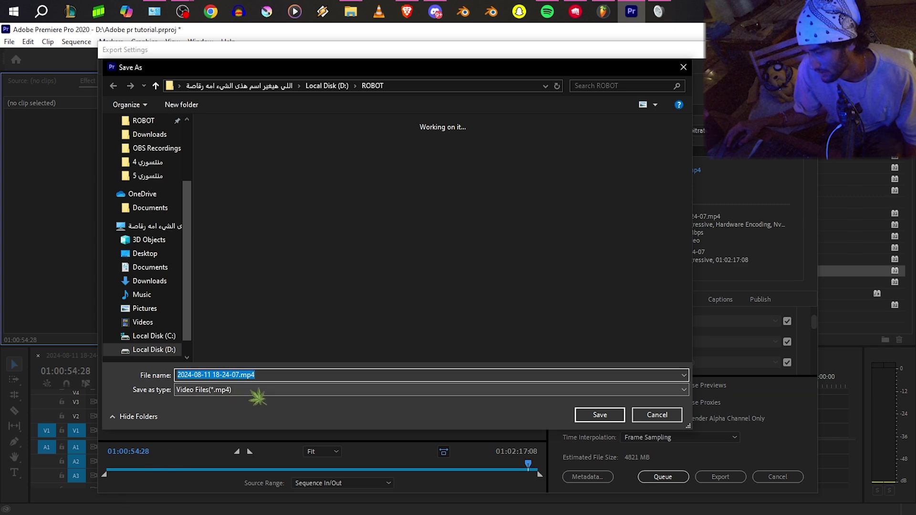
pyautogui.click(265, 375)
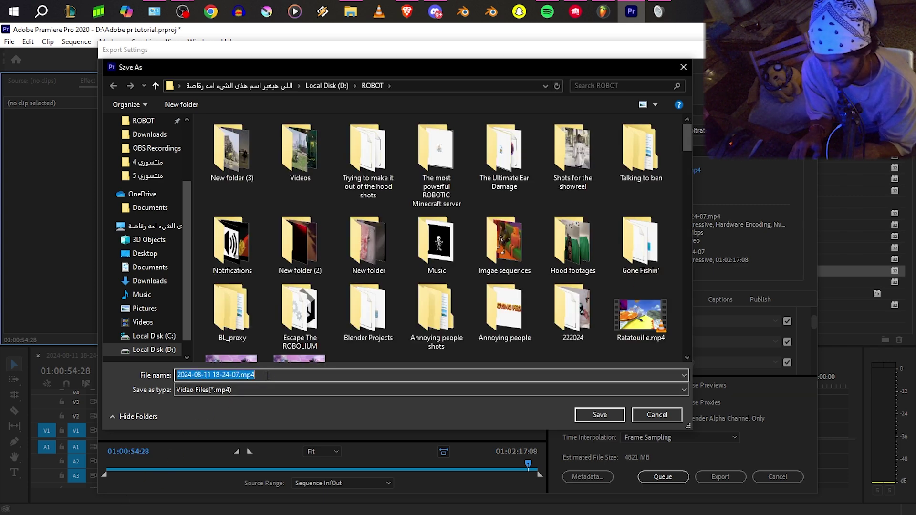
pyautogui.write('Video editing ')
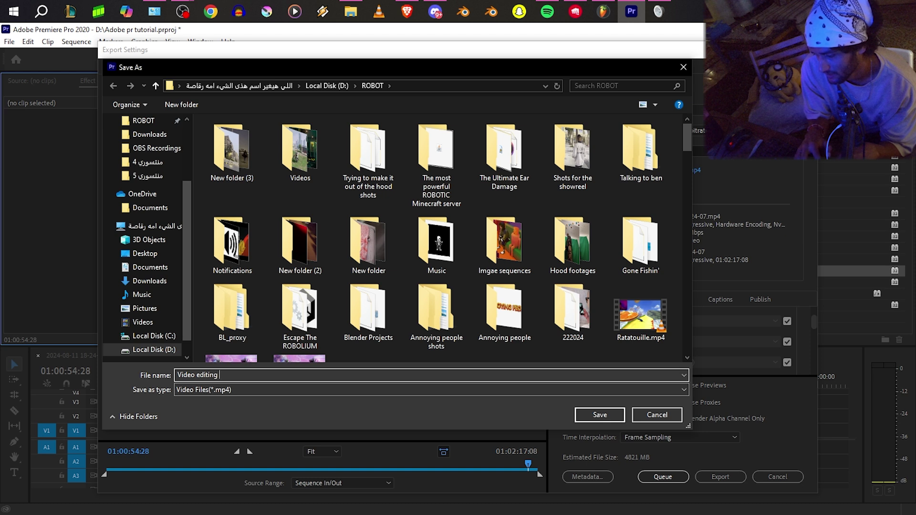
pyautogui.write('tutorial')
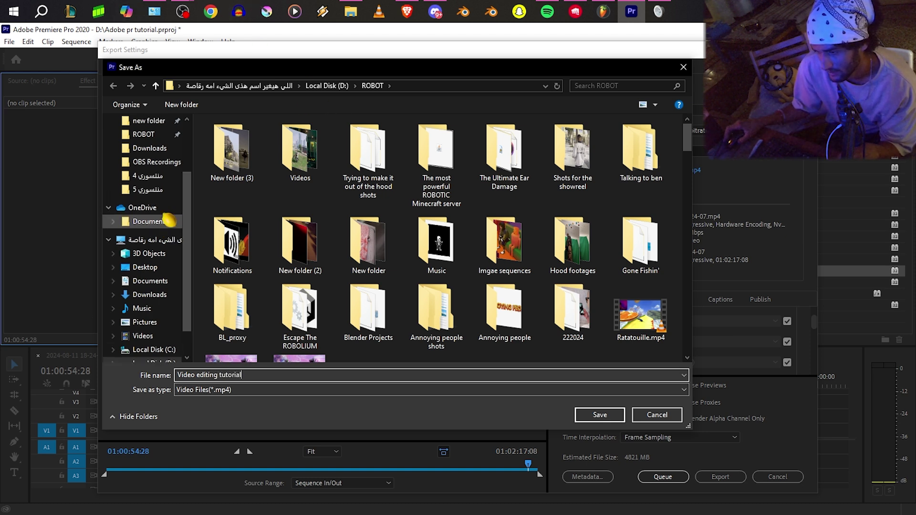
pyautogui.scroll(2, 153, 229)
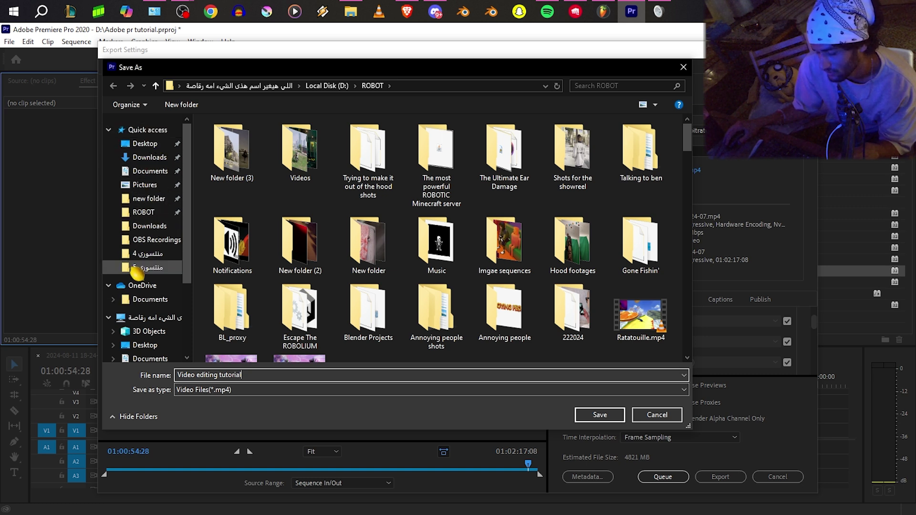
pyautogui.click(145, 212)
pyautogui.click(600, 415)
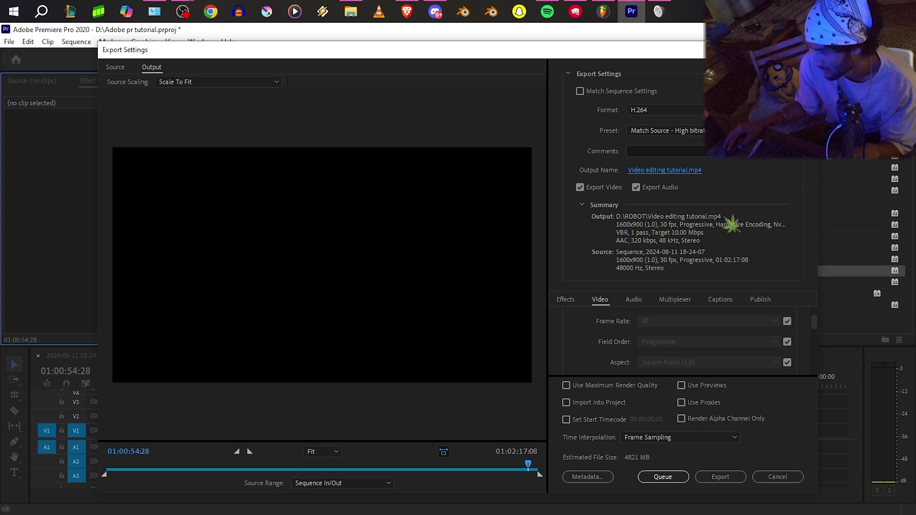
# Start exporting the sequence, cancel the encoding and dismiss the export settings.
pyautogui.click(727, 482)
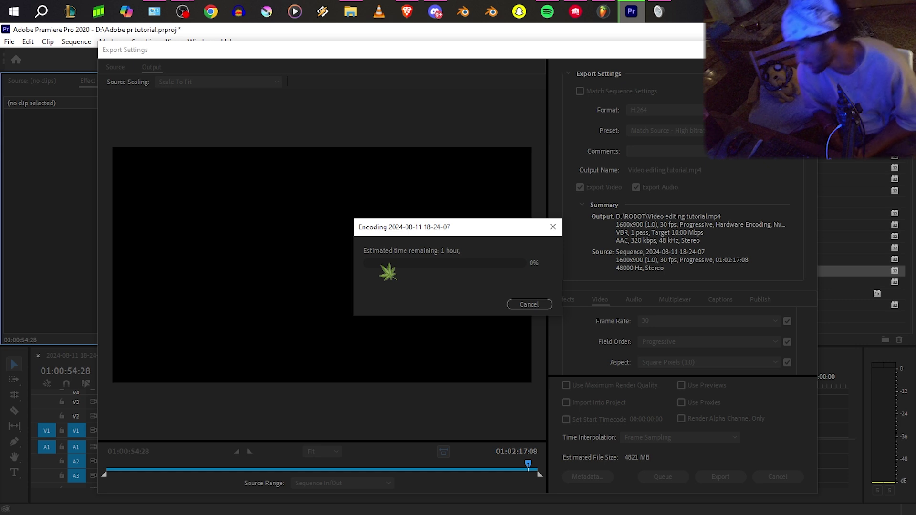
pyautogui.click(531, 305)
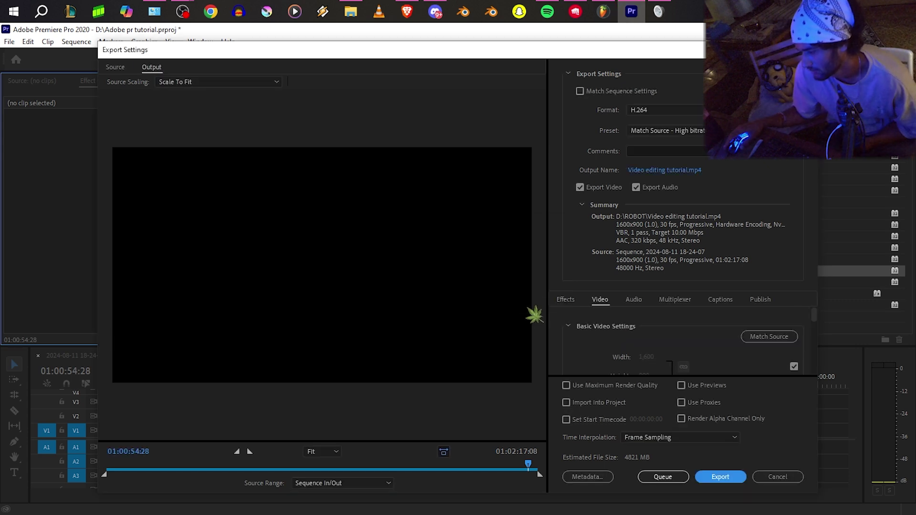
pyautogui.click(787, 478)
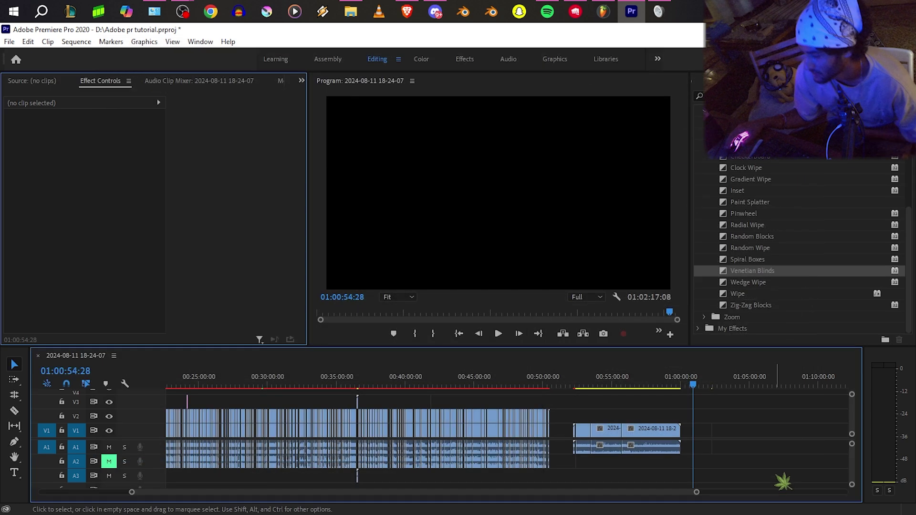